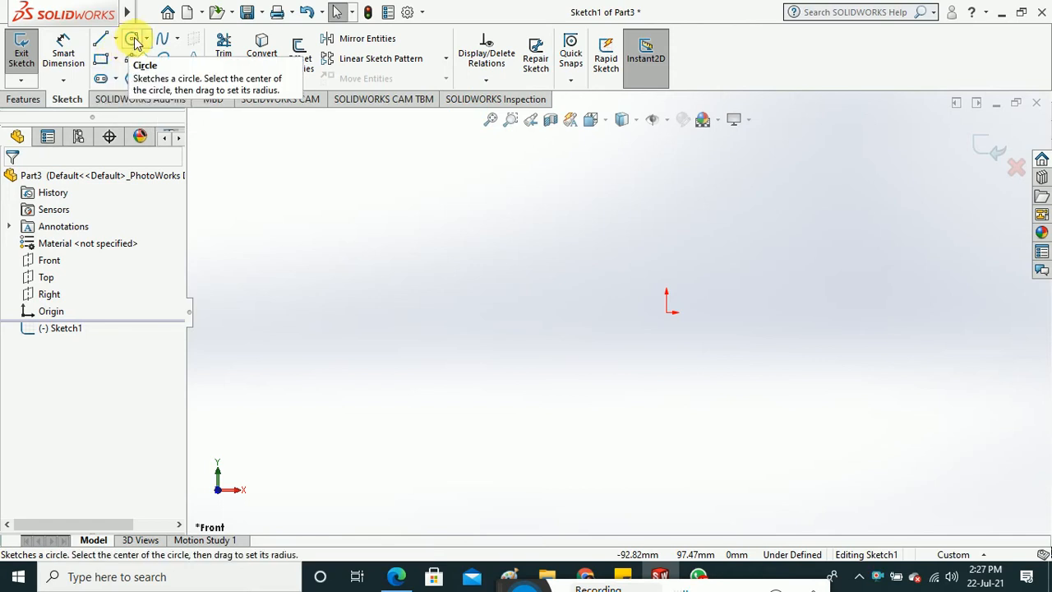
pyautogui.click(146, 38)
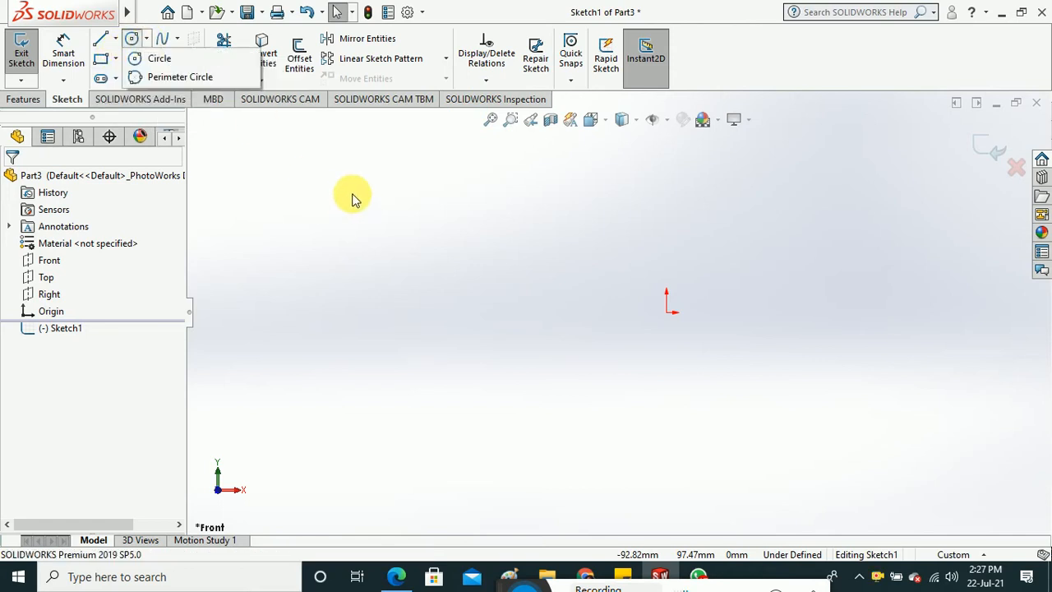
pyautogui.click(227, 82)
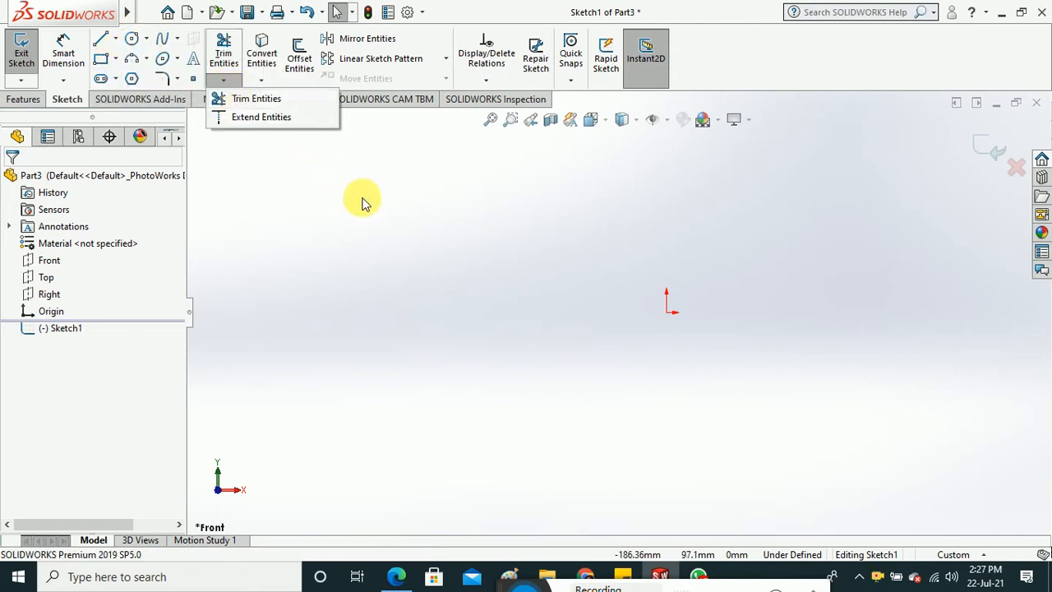
pyautogui.click(261, 79)
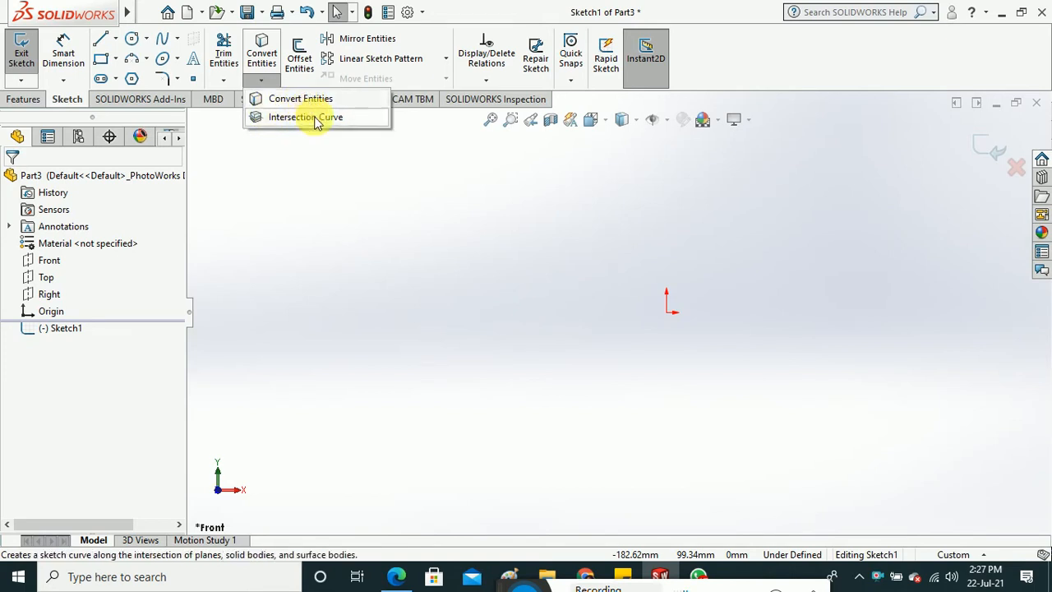
pyautogui.click(437, 235)
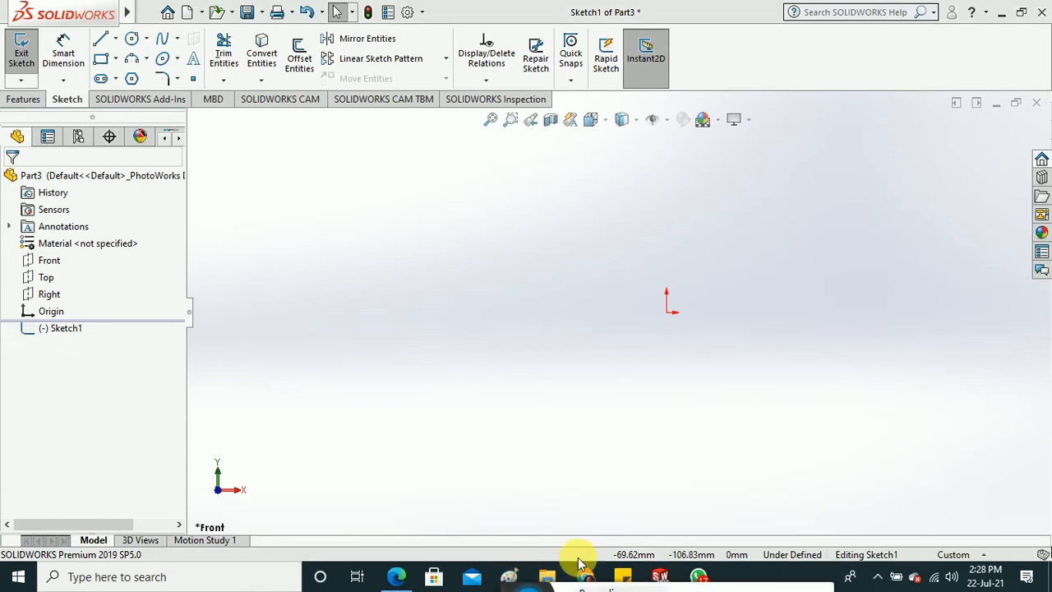
# Switch to the Google Meet call in Chrome, check the in-call messages, and return to the part.
pyautogui.moveTo(585, 576)
pyautogui.click(527, 460)
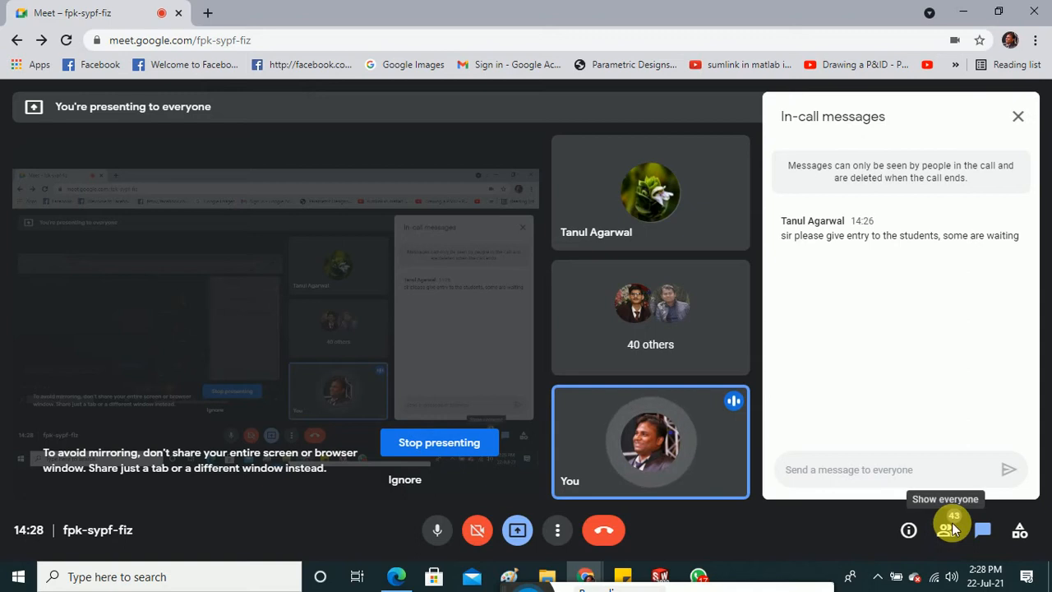
pyautogui.click(966, 12)
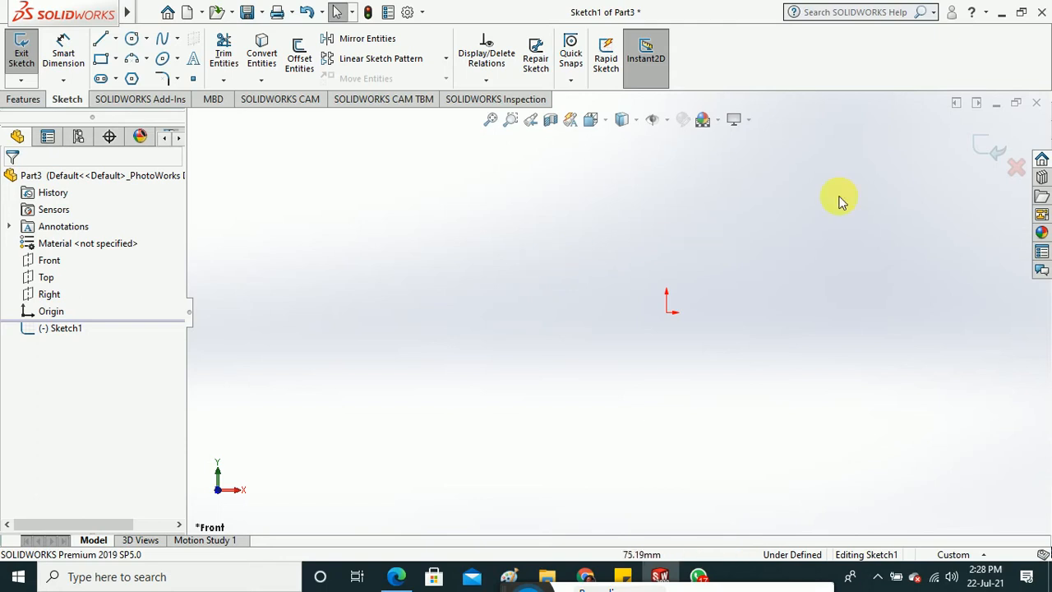
# Close the open part and create a new, empty part document.
pyautogui.click(1036, 105)
pyautogui.click(564, 305)
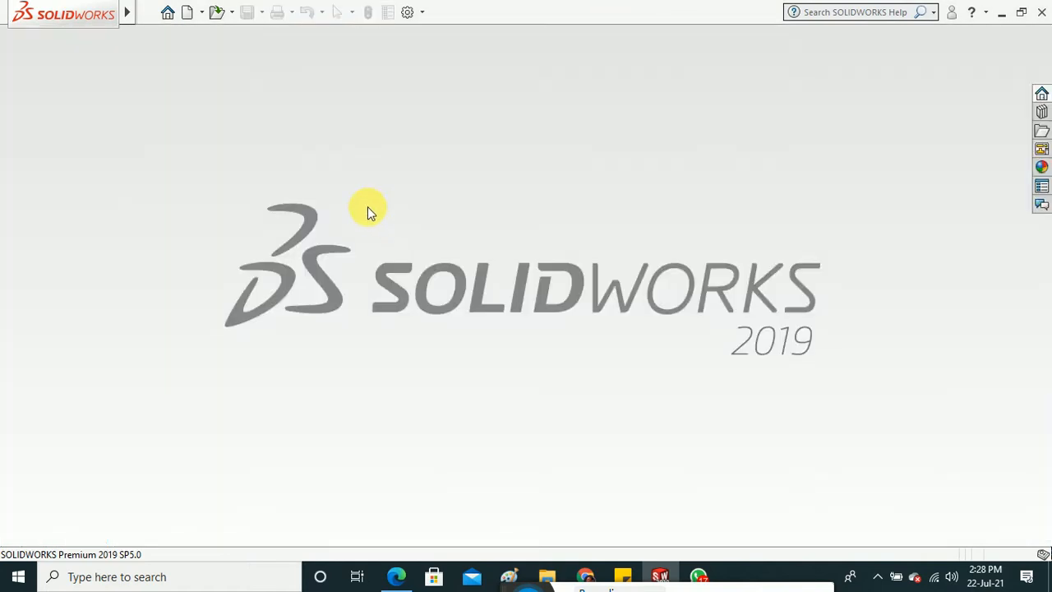
pyautogui.click(187, 12)
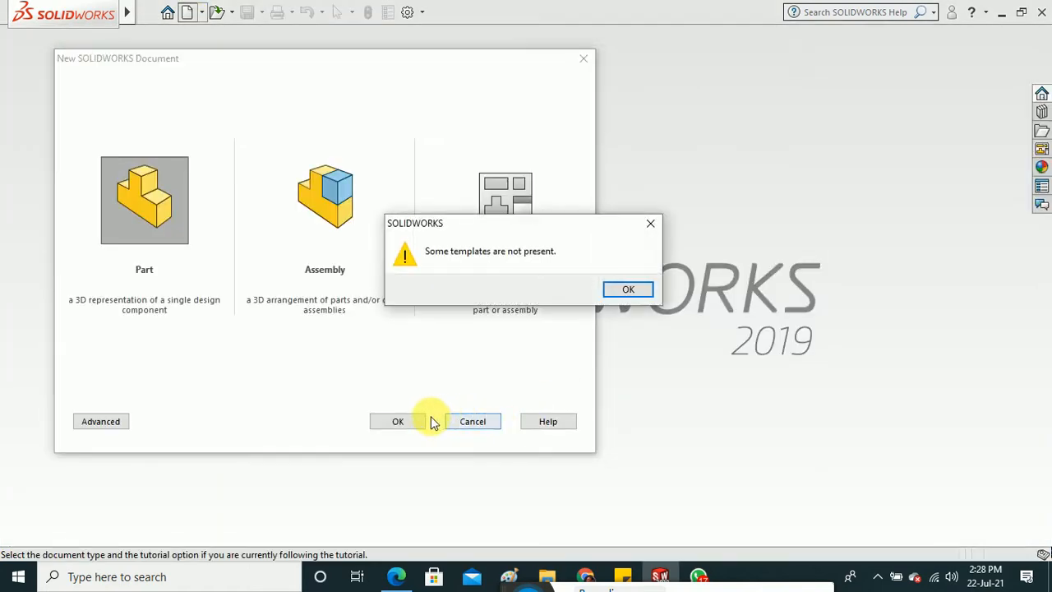
pyautogui.click(620, 289)
pyautogui.click(420, 428)
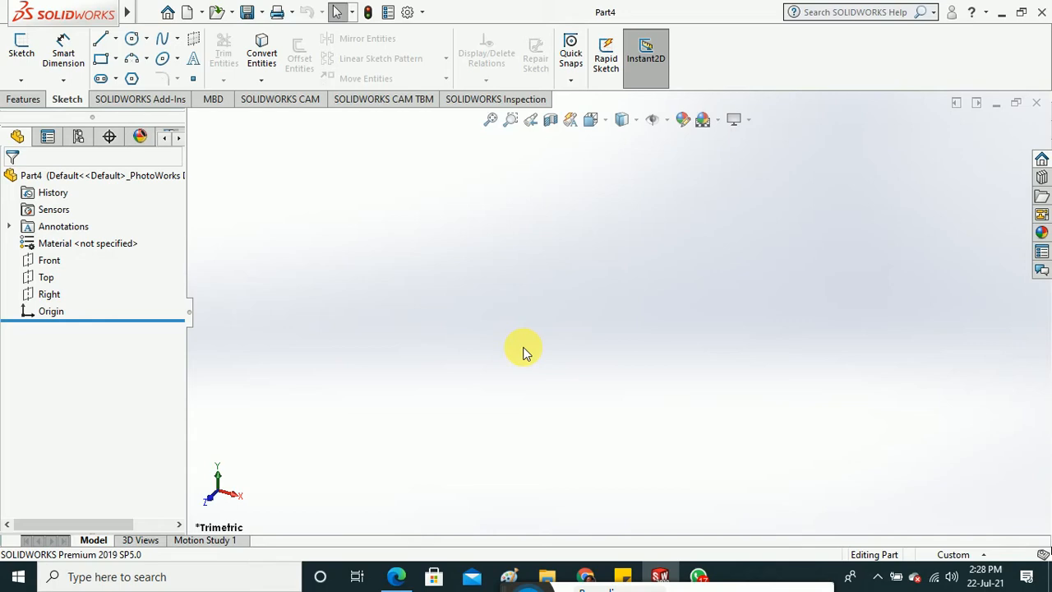
# Switch to the workbook PDF in Edge and look through the 3D Modeling exercise drawings on pages 12 to 16.
pyautogui.click(398, 575)
pyautogui.scroll(-20, 480, 273)
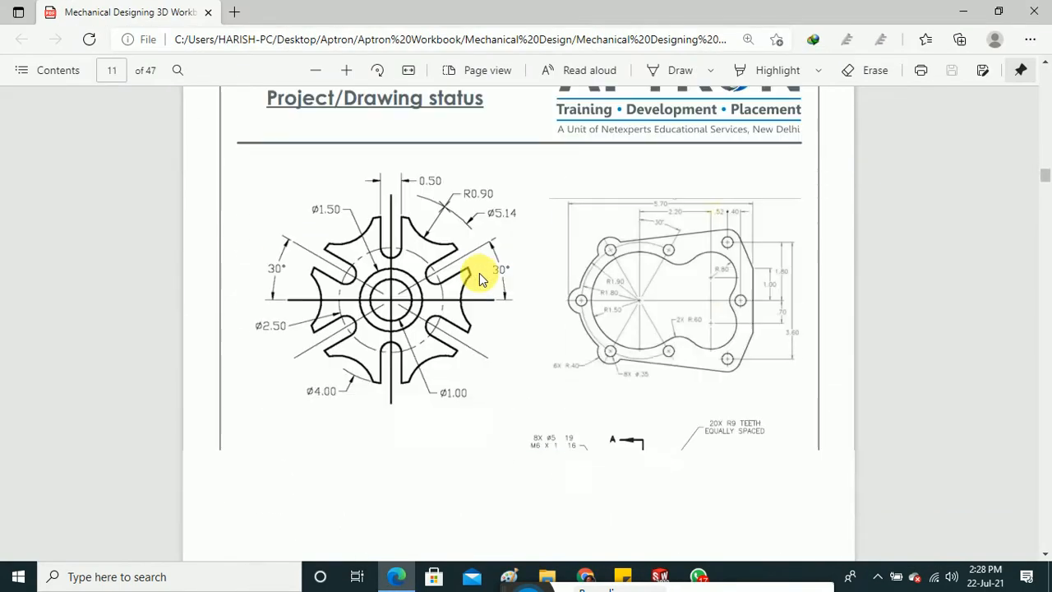
pyautogui.scroll(4, 480, 272)
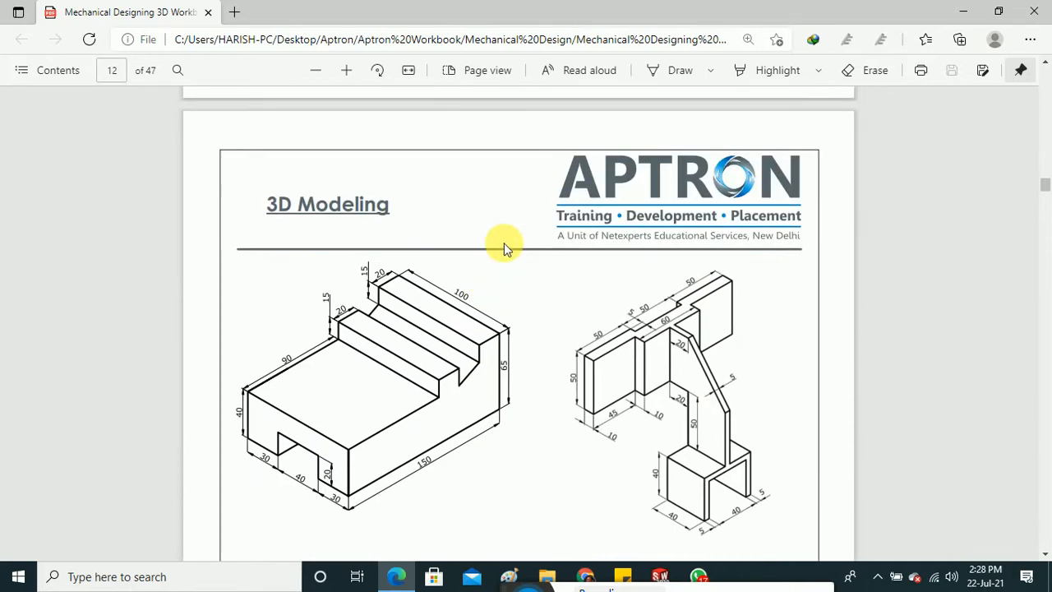
pyautogui.scroll(-10, 526, 275)
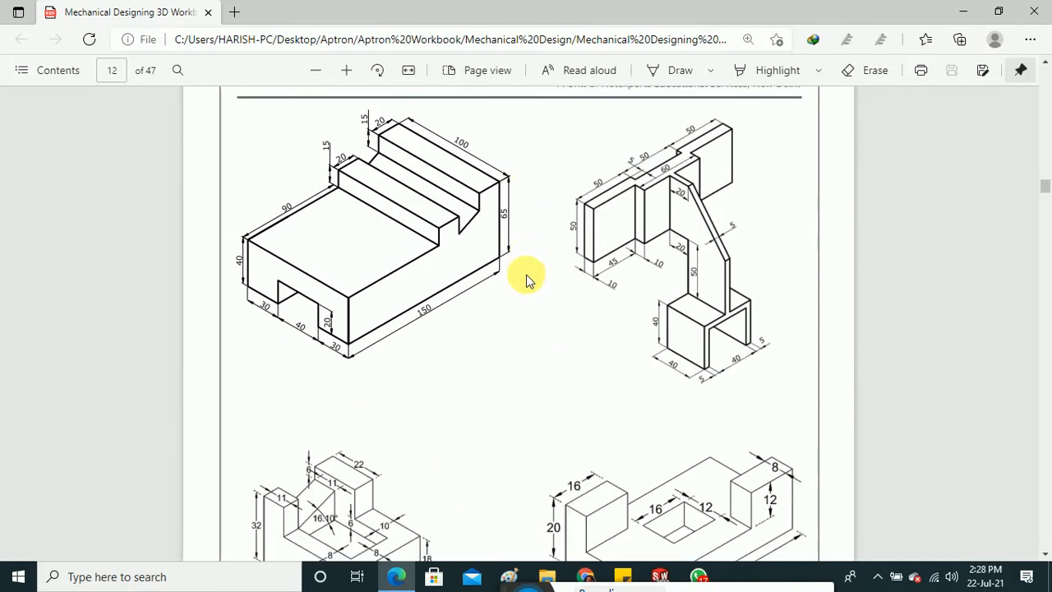
pyautogui.scroll(-15, 526, 279)
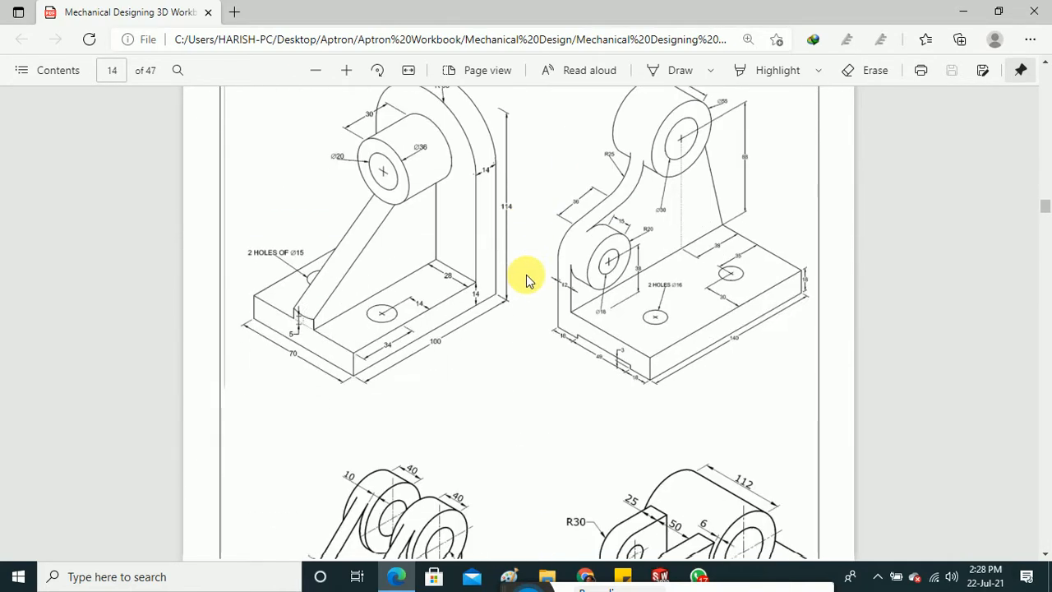
pyautogui.scroll(-15, 526, 280)
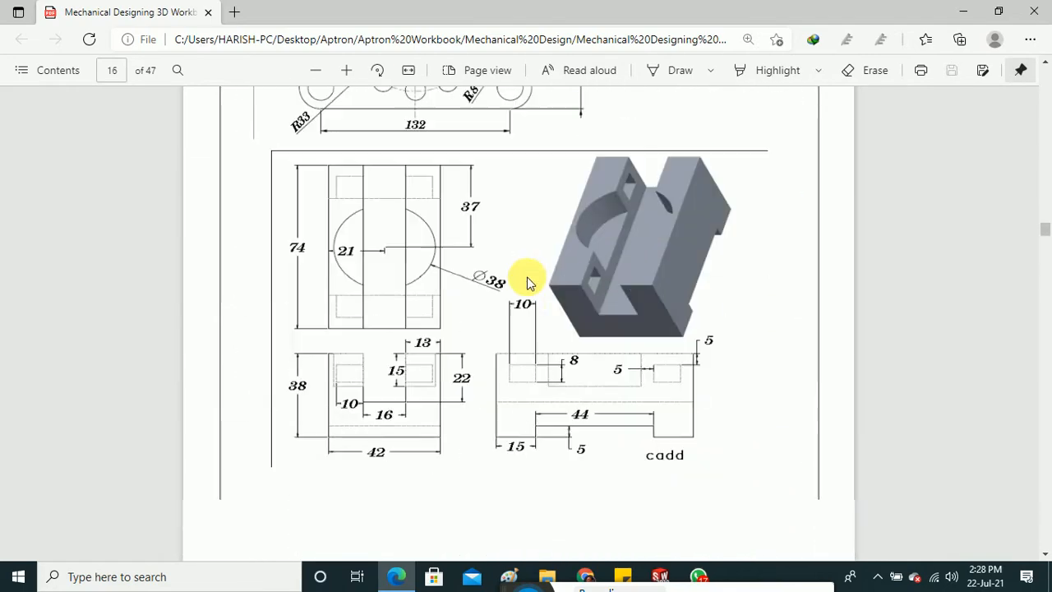
pyautogui.scroll(15, 526, 277)
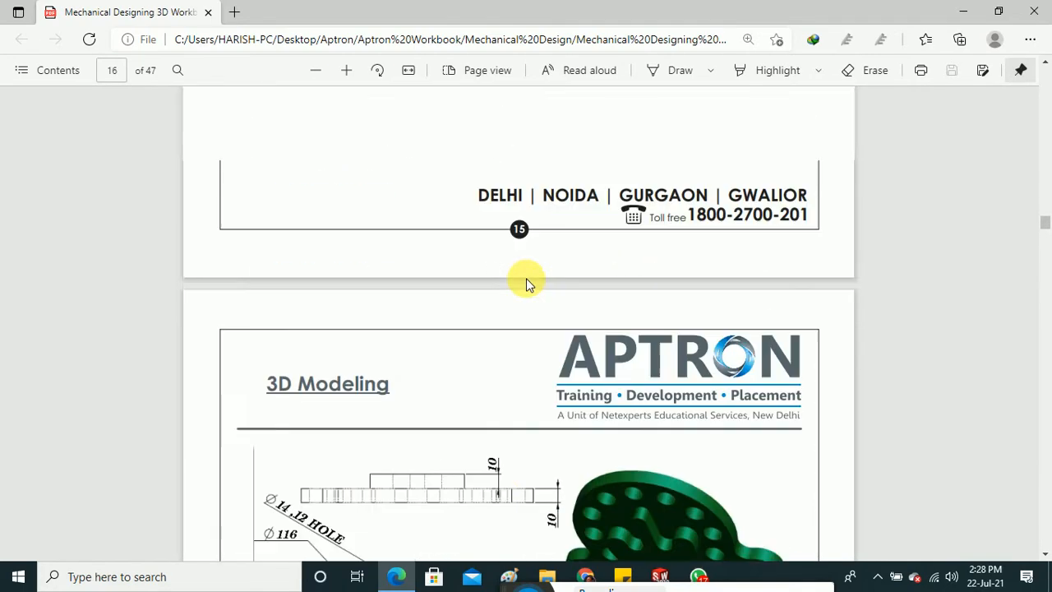
pyautogui.click(963, 12)
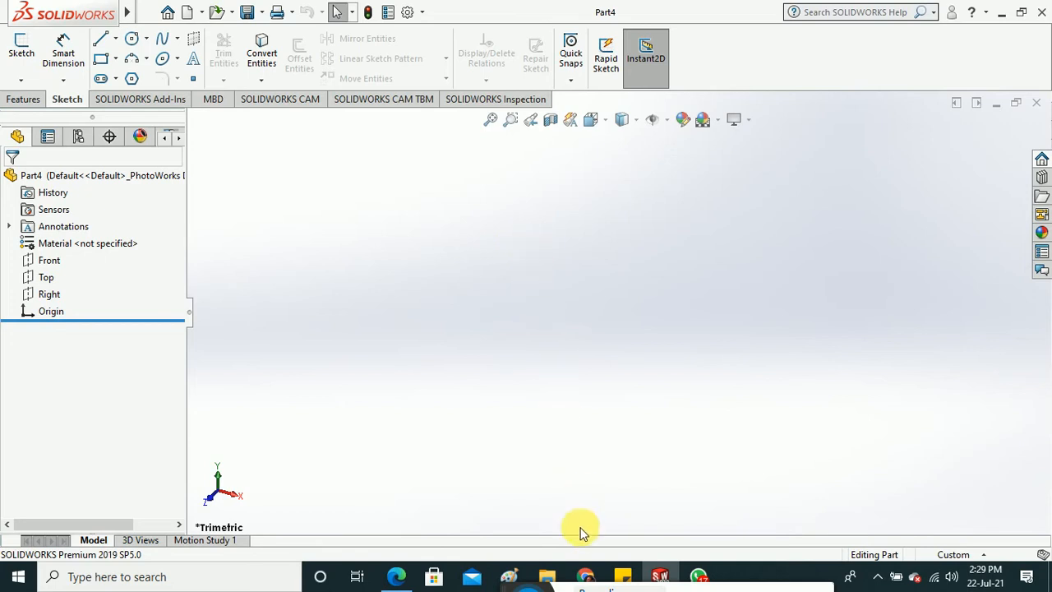
pyautogui.click(509, 575)
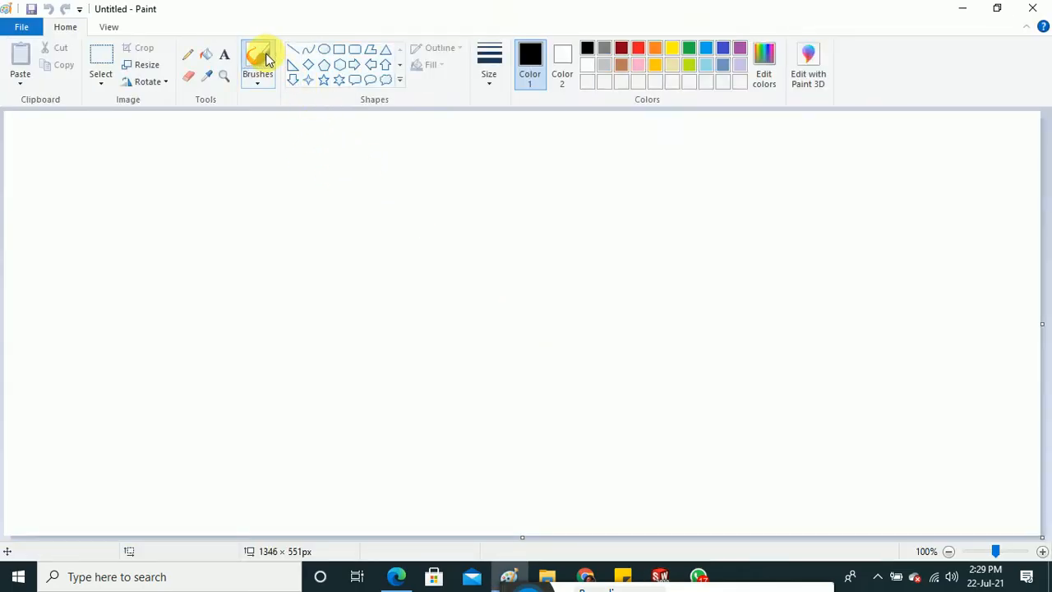
pyautogui.click(1033, 8)
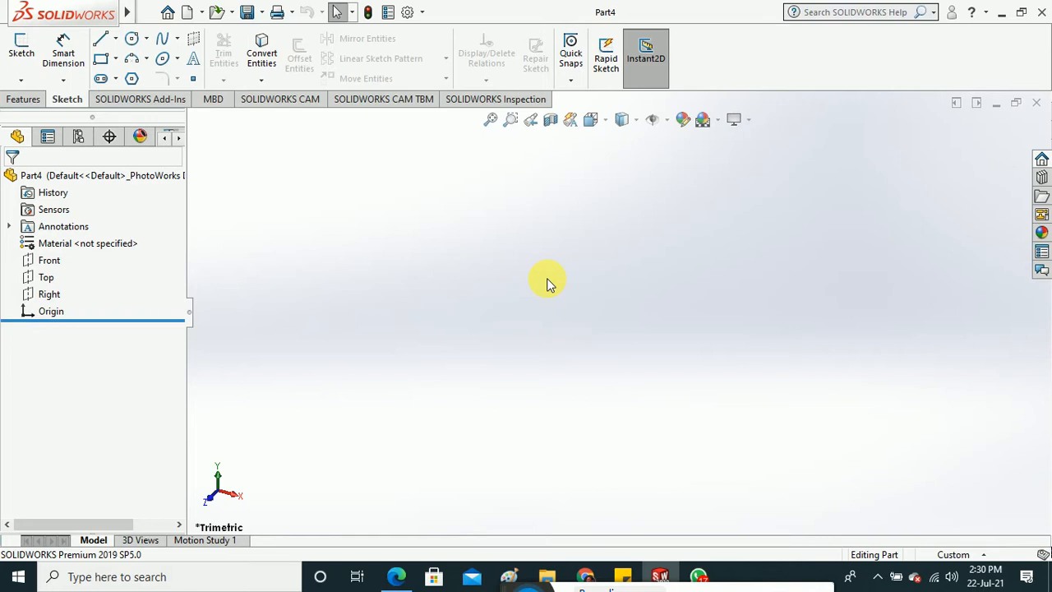
pyautogui.click(397, 577)
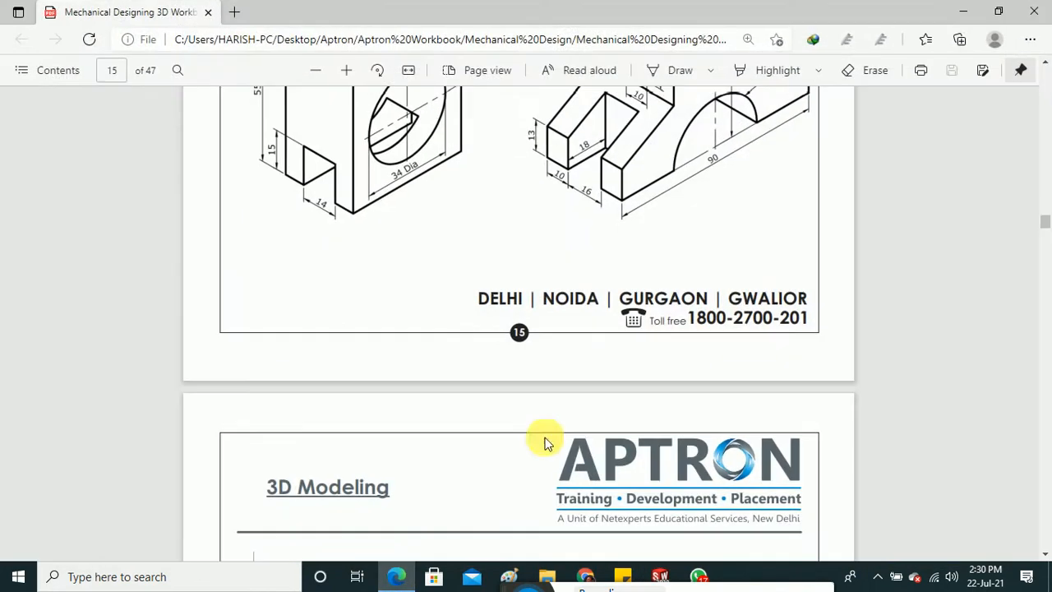
pyautogui.click(963, 12)
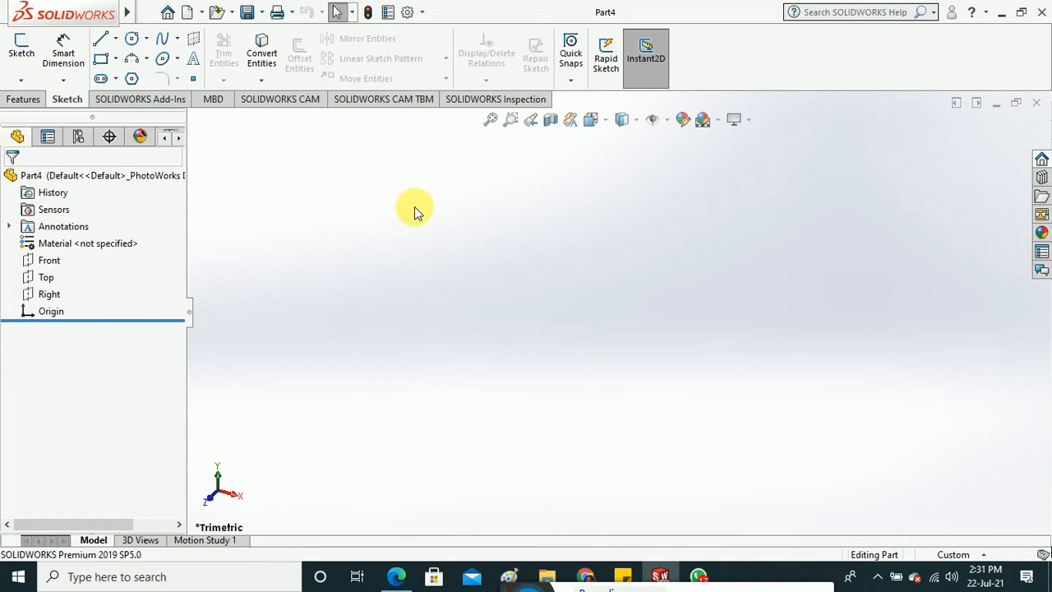
pyautogui.click(49, 260)
pyautogui.keyDown('ctrl'); pyautogui.click(46, 277); pyautogui.keyUp('ctrl')
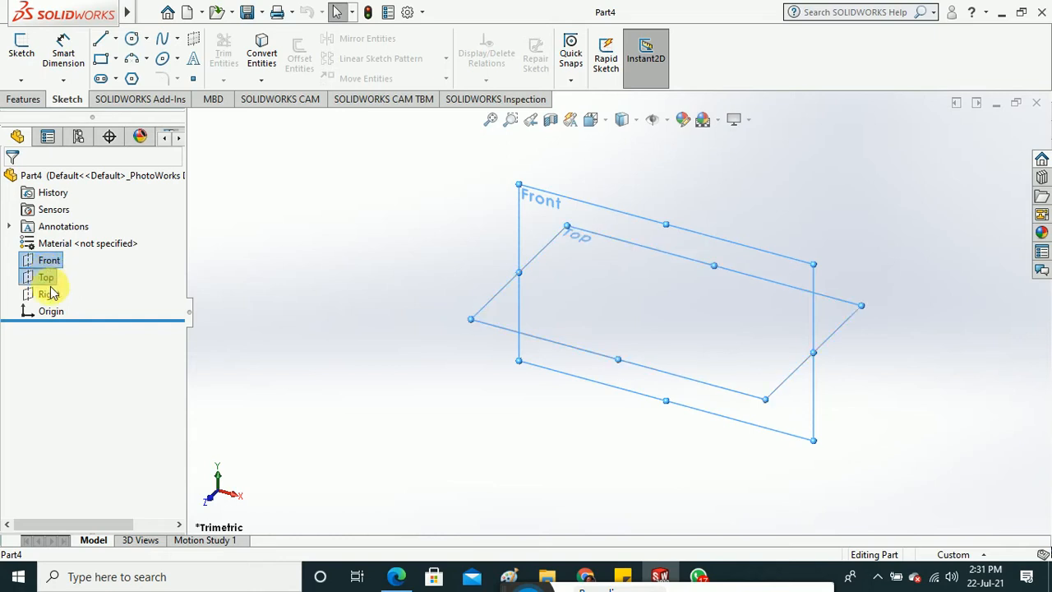
pyautogui.keyDown('ctrl'); pyautogui.click(49, 293); pyautogui.keyUp('ctrl')
pyautogui.rightClick(50, 294)
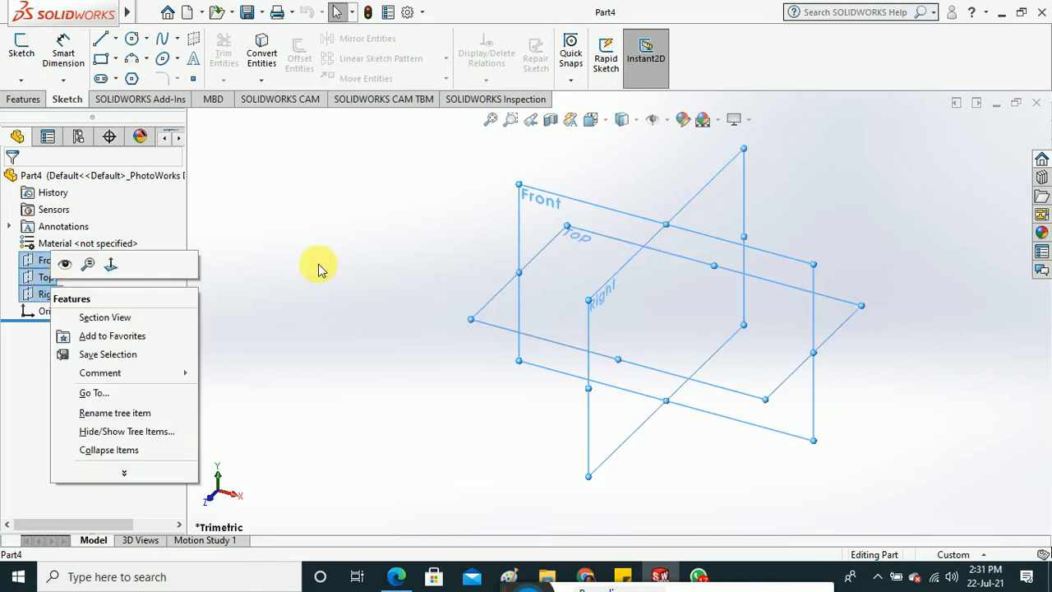
pyautogui.click(364, 260)
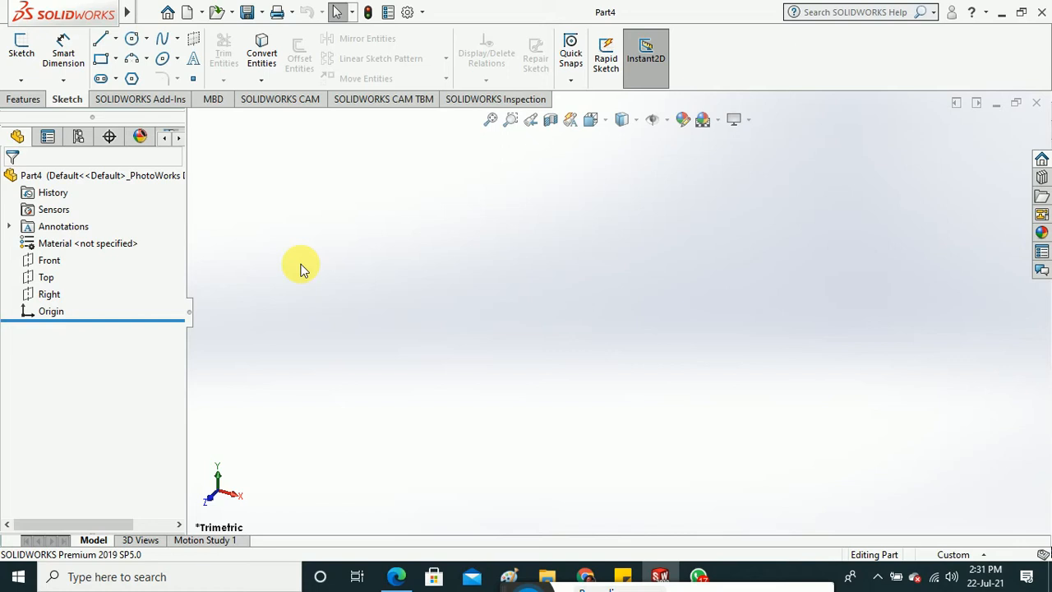
# Show the Front, Top and Right reference planes together in the graphics area.
pyautogui.click(49, 259)
pyautogui.keyDown('ctrl'); pyautogui.click(46, 277); pyautogui.keyUp('ctrl')
pyautogui.keyDown('ctrl'); pyautogui.click(47, 295); pyautogui.keyUp('ctrl')
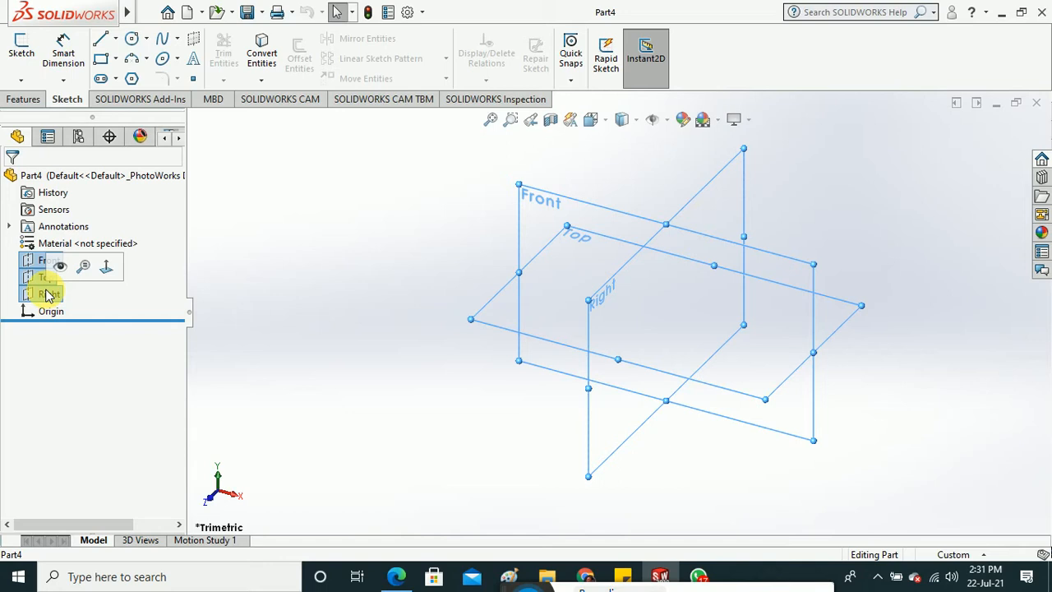
pyautogui.rightClick(47, 295)
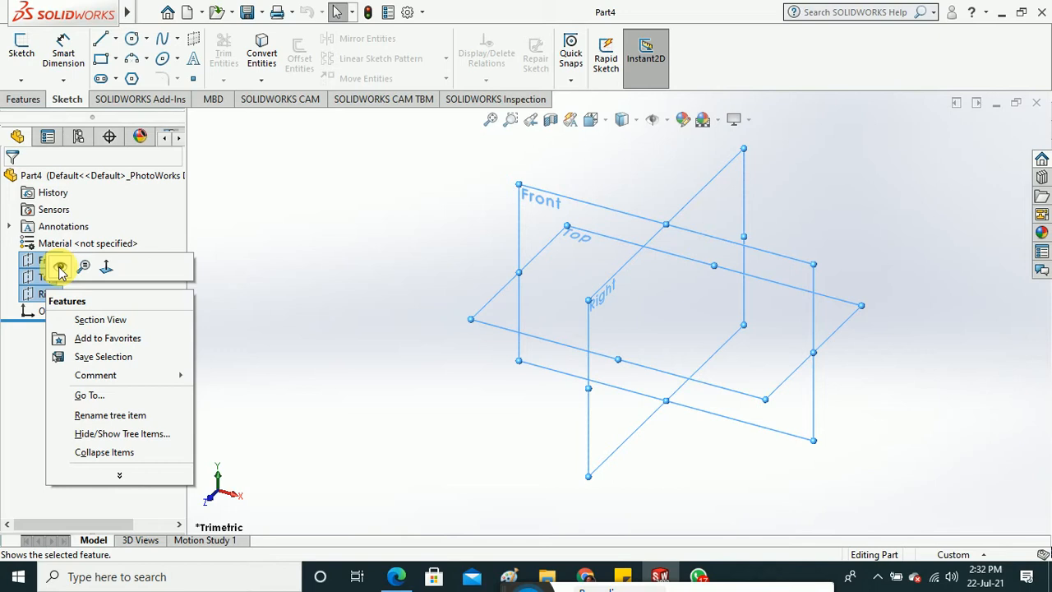
pyautogui.click(60, 268)
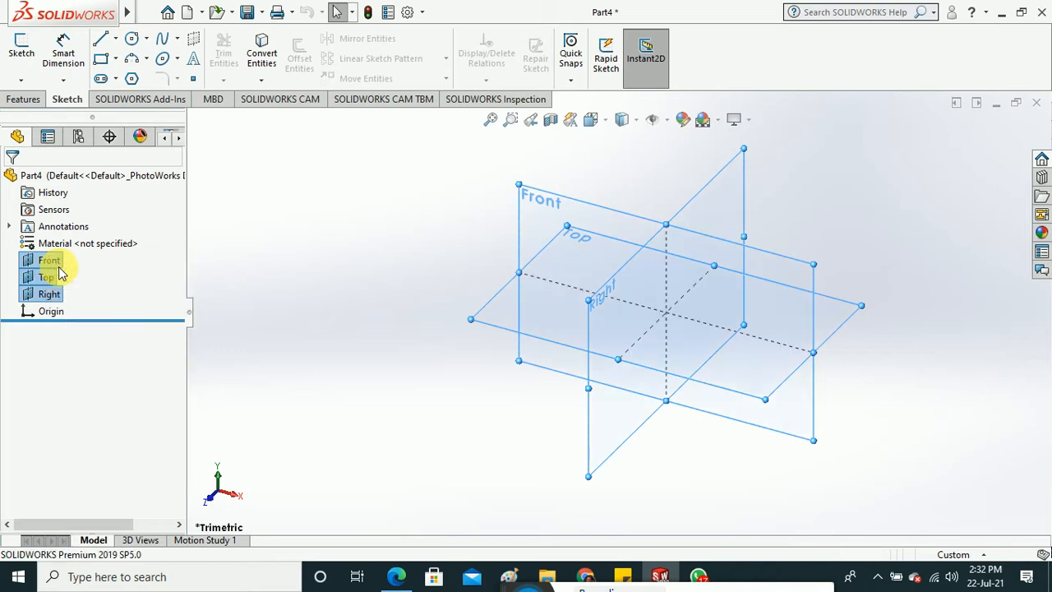
pyautogui.click(384, 235)
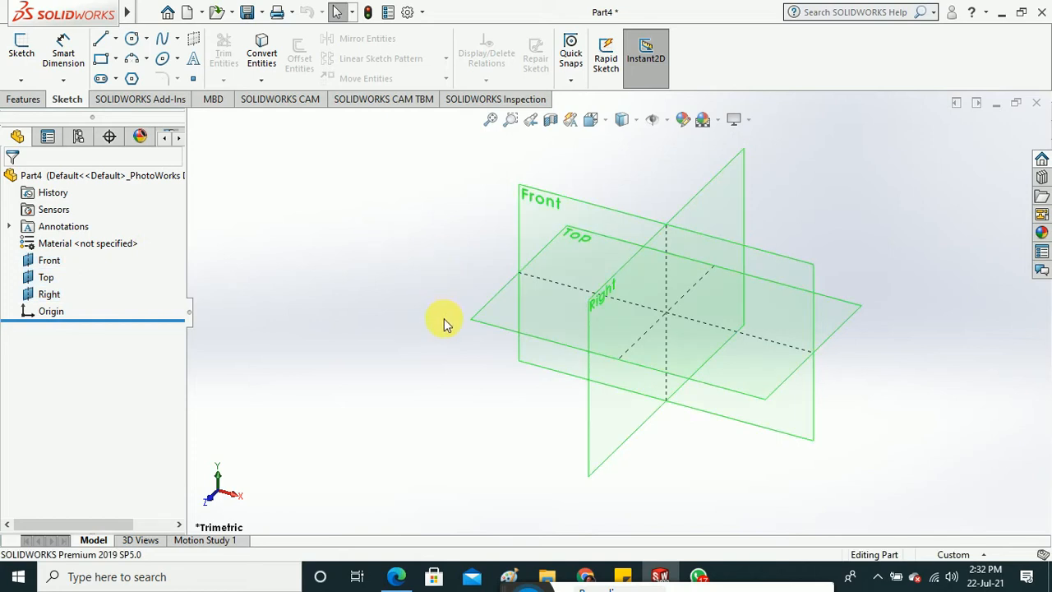
# Examine the orientation of the Front, Top and Right planes from several viewing angles.
pyautogui.moveTo(444, 320); pyautogui.dragTo(545, 437, button='middle')
pyautogui.scroll(3, 688, 344)
pyautogui.scroll(-3, 688, 344)
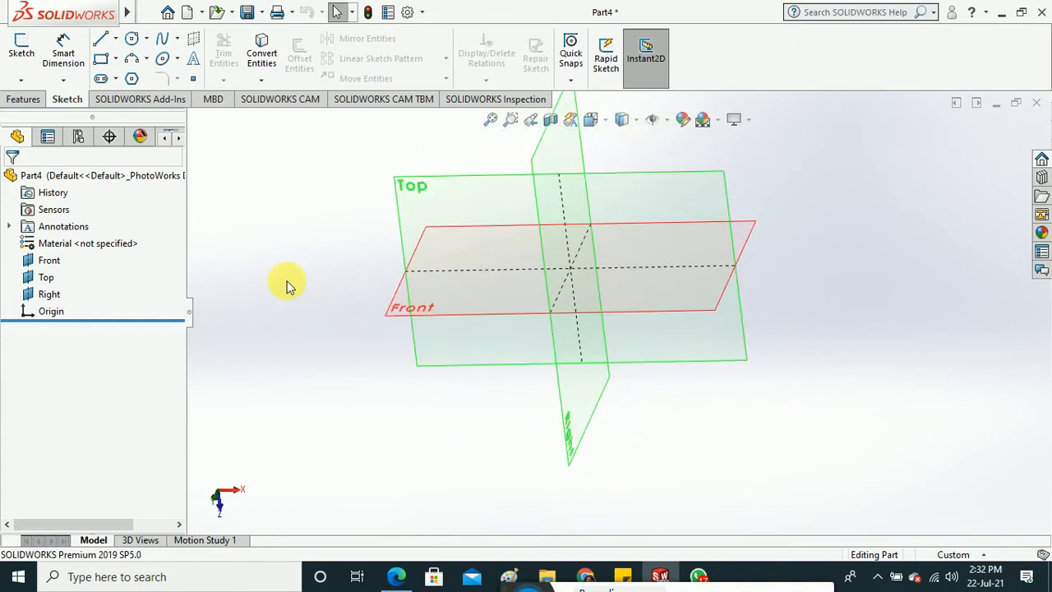
pyautogui.moveTo(288, 287); pyautogui.dragTo(359, 311, button='middle')
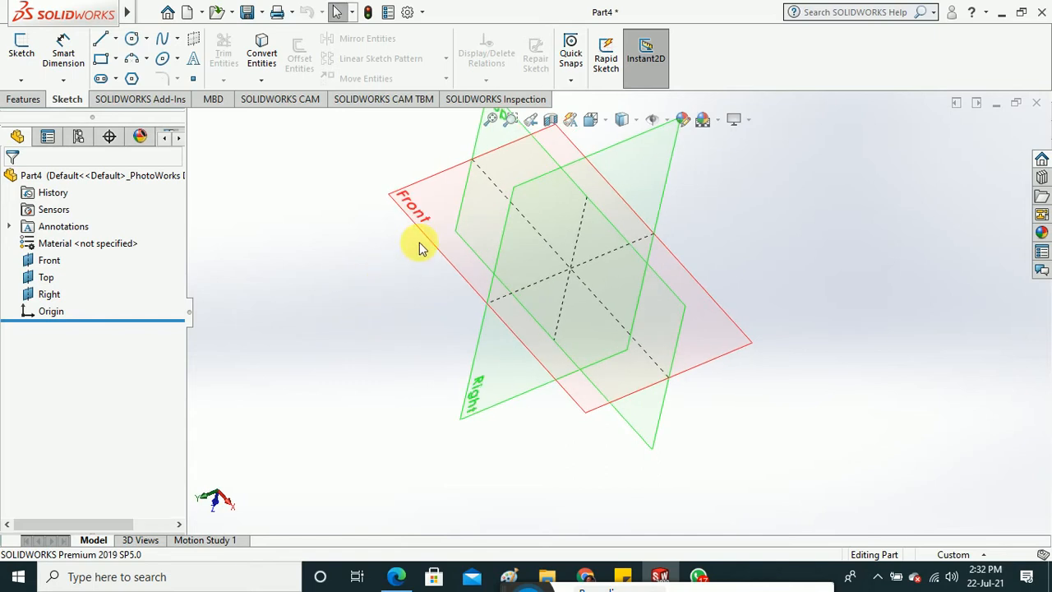
pyautogui.moveTo(416, 328); pyautogui.dragTo(598, 288, button='middle')
pyautogui.moveTo(754, 365); pyautogui.dragTo(758, 384, button='middle')
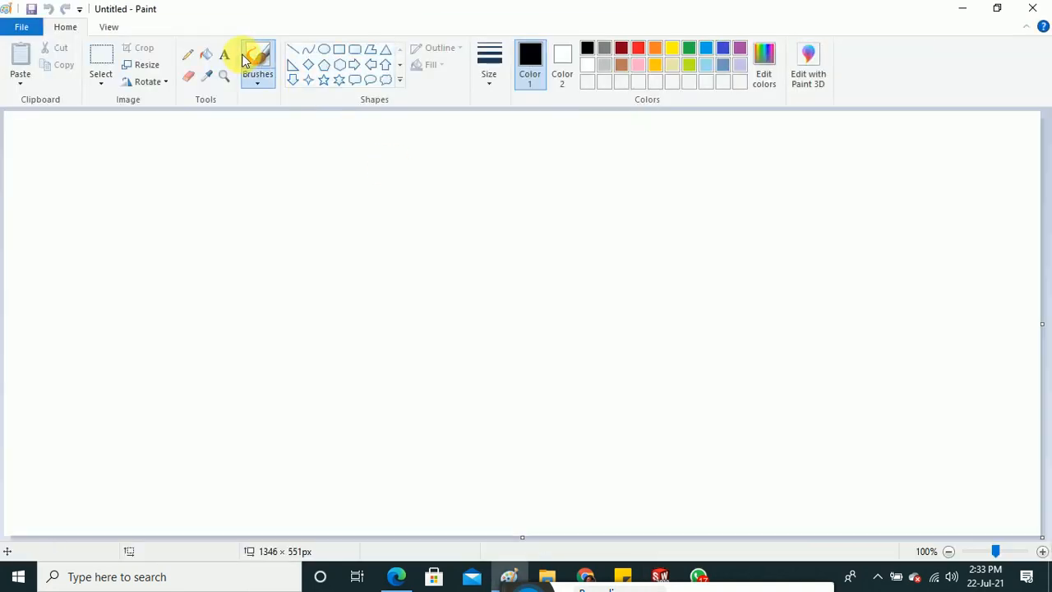
# Add the heading "MATERIAL ADD/REMOVE NORMAL TO SKETCH" in a text box about 789 px wide along the canvas's upper edge.
pyautogui.click(223, 56)
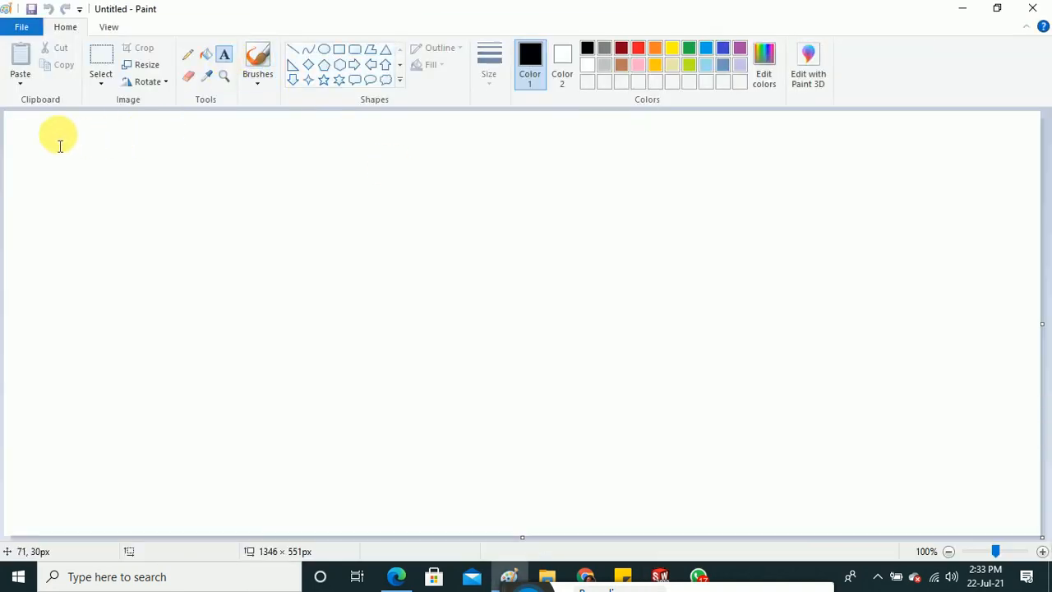
pyautogui.moveTo(45, 122); pyautogui.dragTo(655, 172)
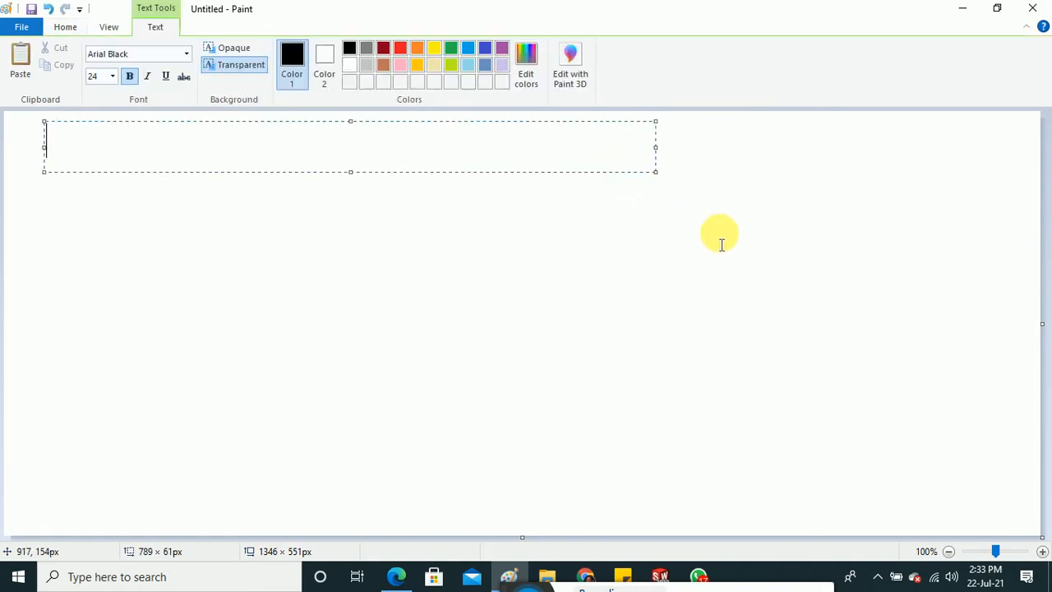
pyautogui.write('ma')
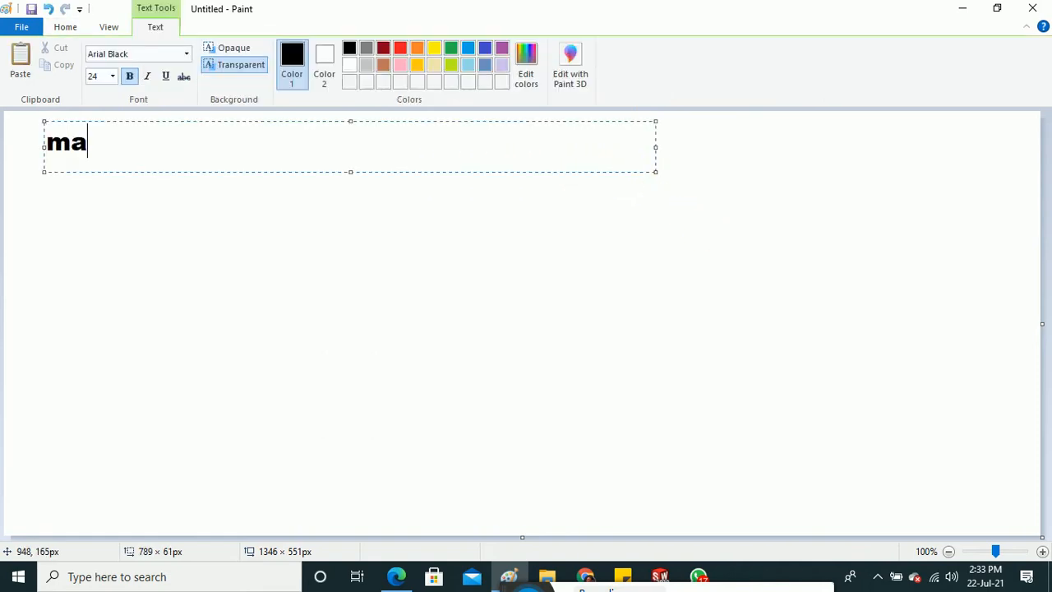
pyautogui.write('tr')
pyautogui.press('BackSpace')
pyautogui.press('BackSpace')
pyautogui.press('BackSpace')
pyautogui.press('BackSpace')
pyautogui.write('m')
pyautogui.press('BackSpace')
pyautogui.write('M')
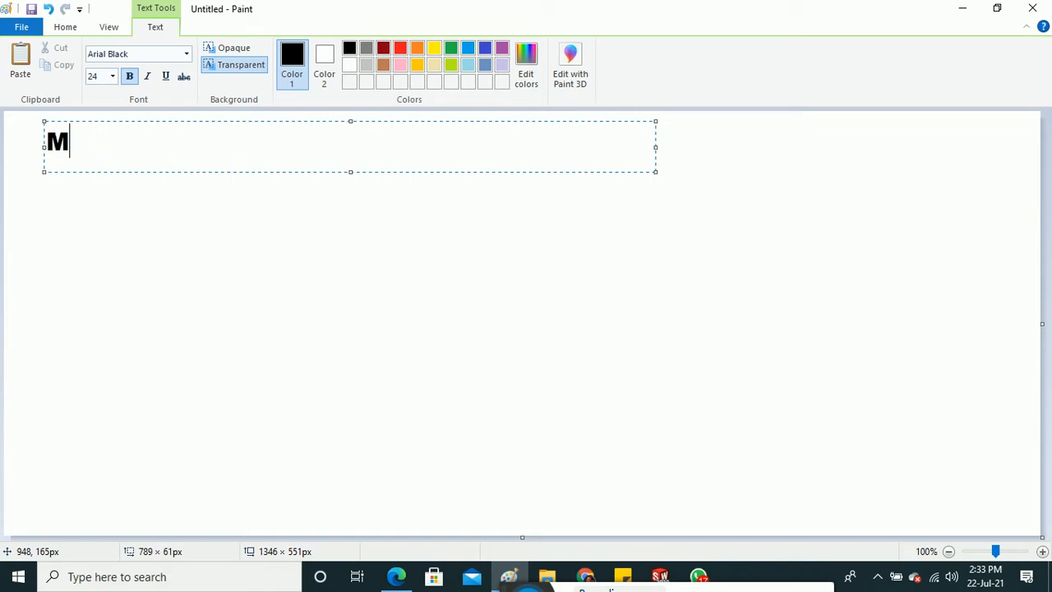
pyautogui.write('ATERIA')
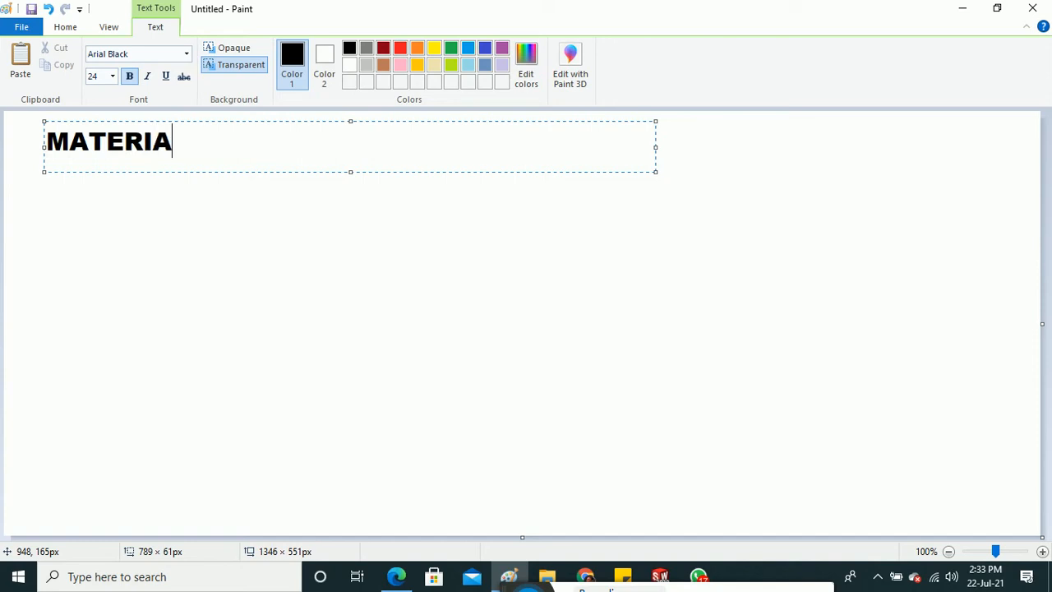
pyautogui.write('L ADD')
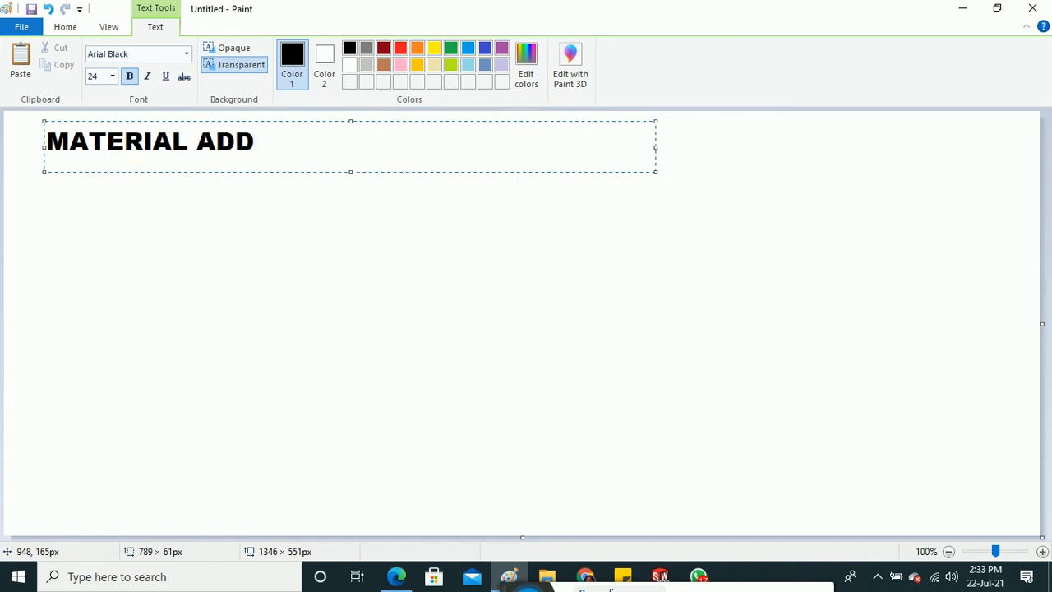
pyautogui.write('/RE')
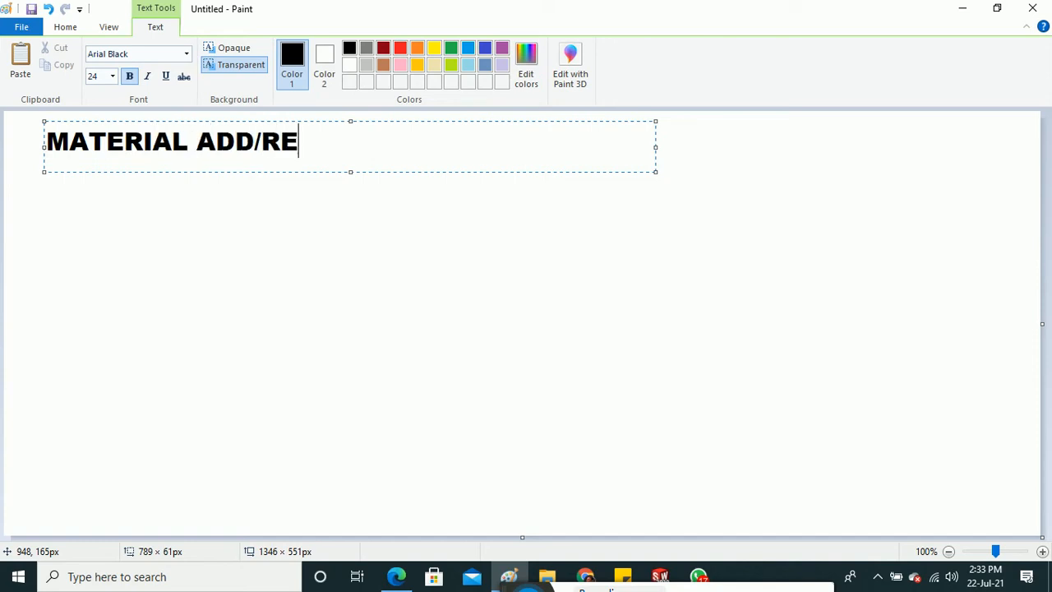
pyautogui.write('MOVW')
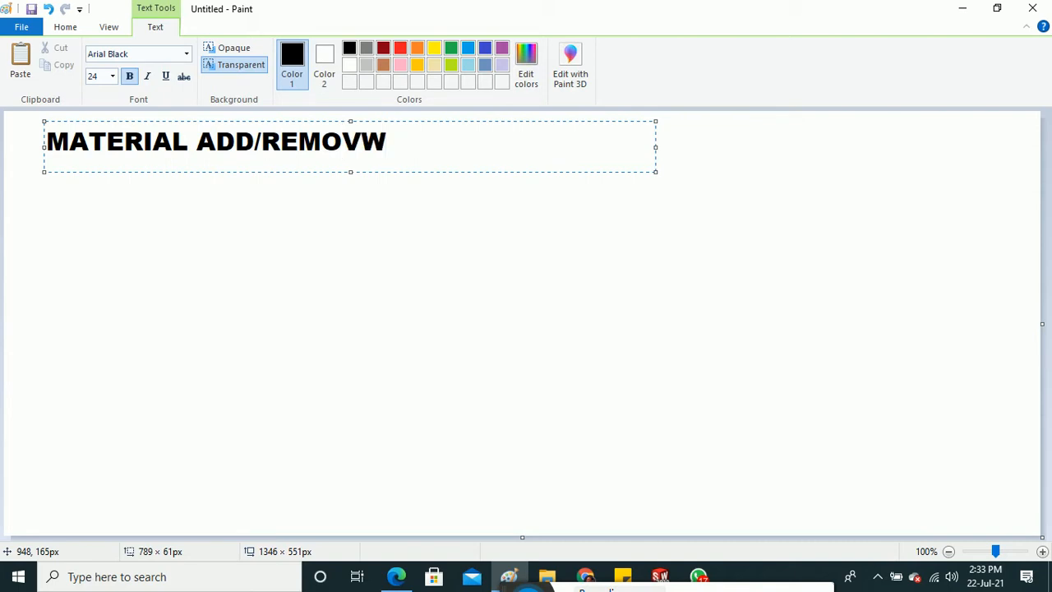
pyautogui.press('BackSpace')
pyautogui.write('E NO')
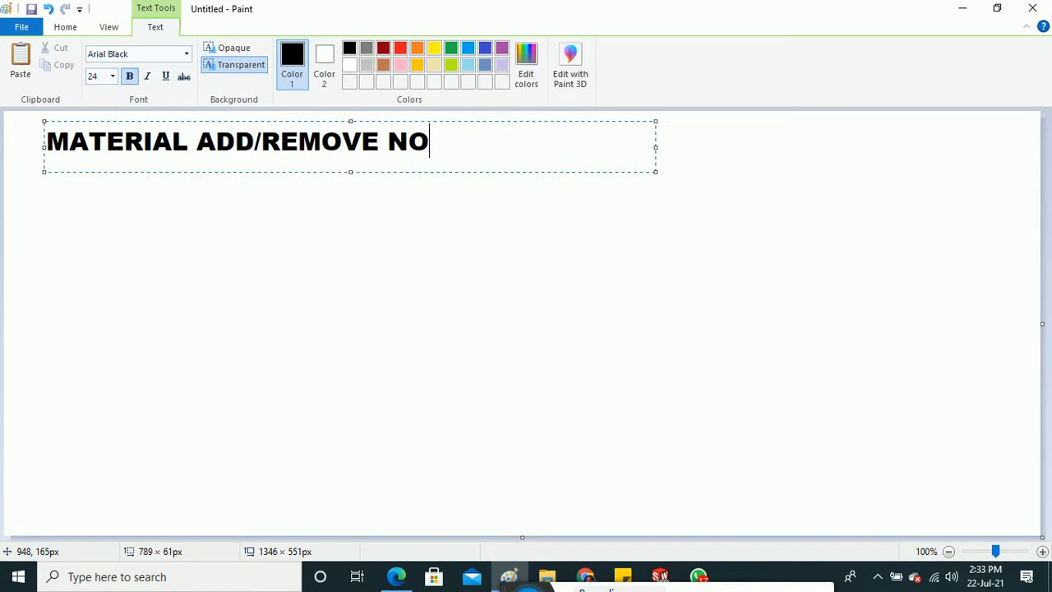
pyautogui.write('R')
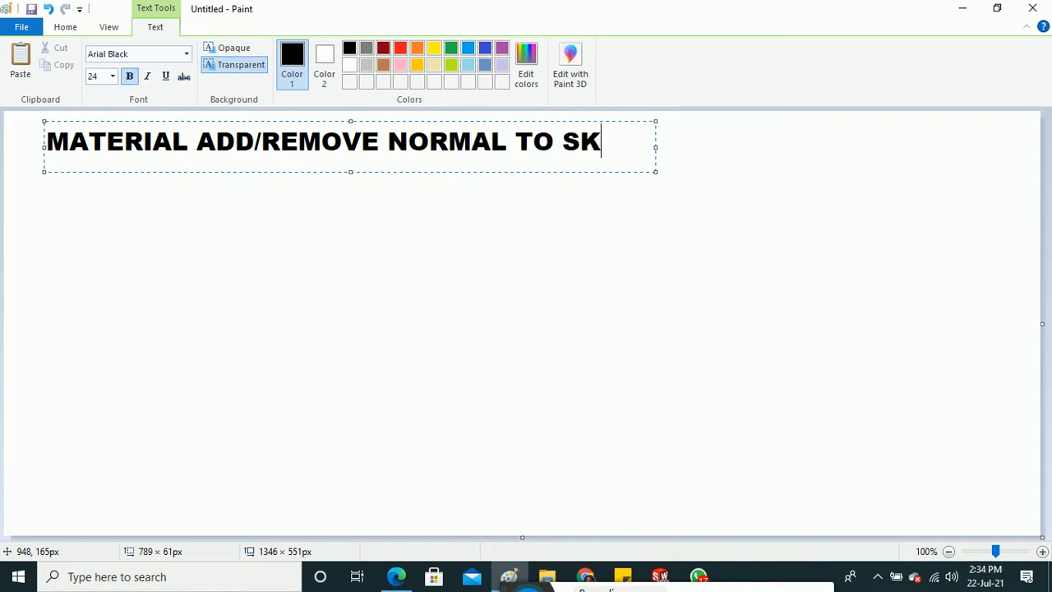
pyautogui.write('CH')
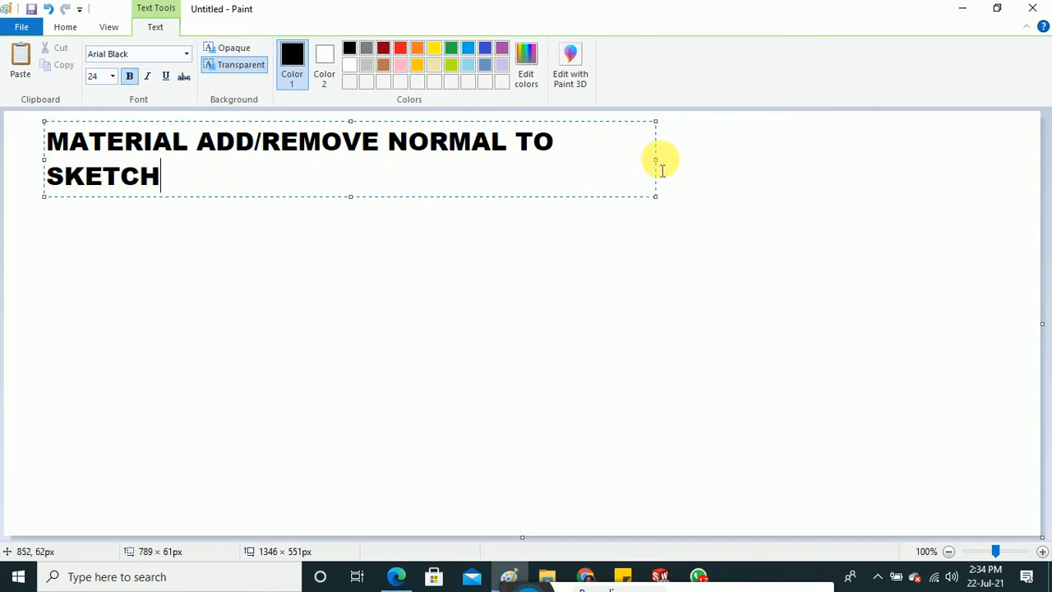
pyautogui.click(658, 140)
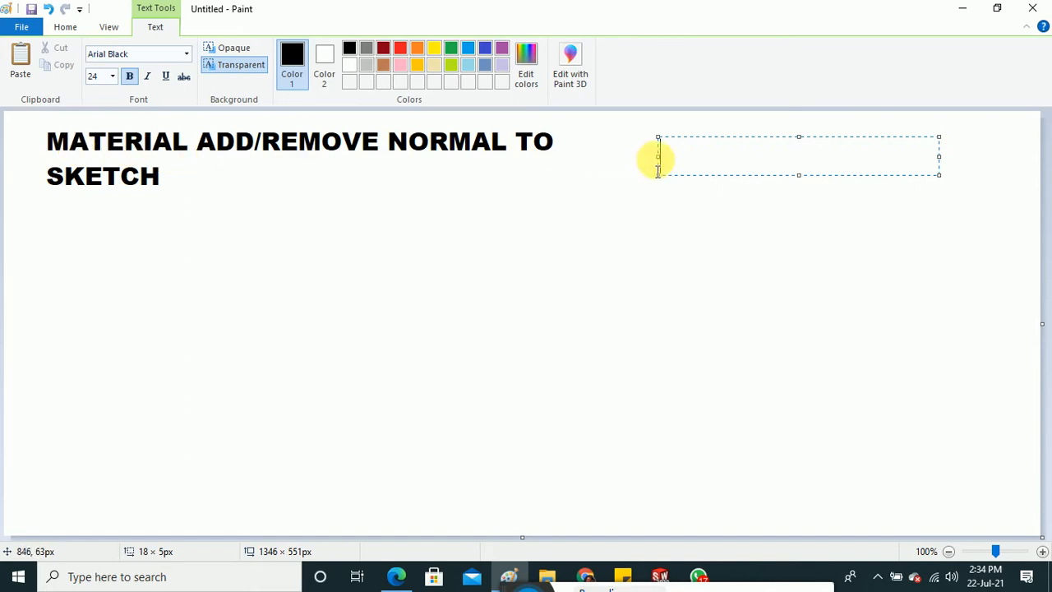
pyautogui.click(806, 205)
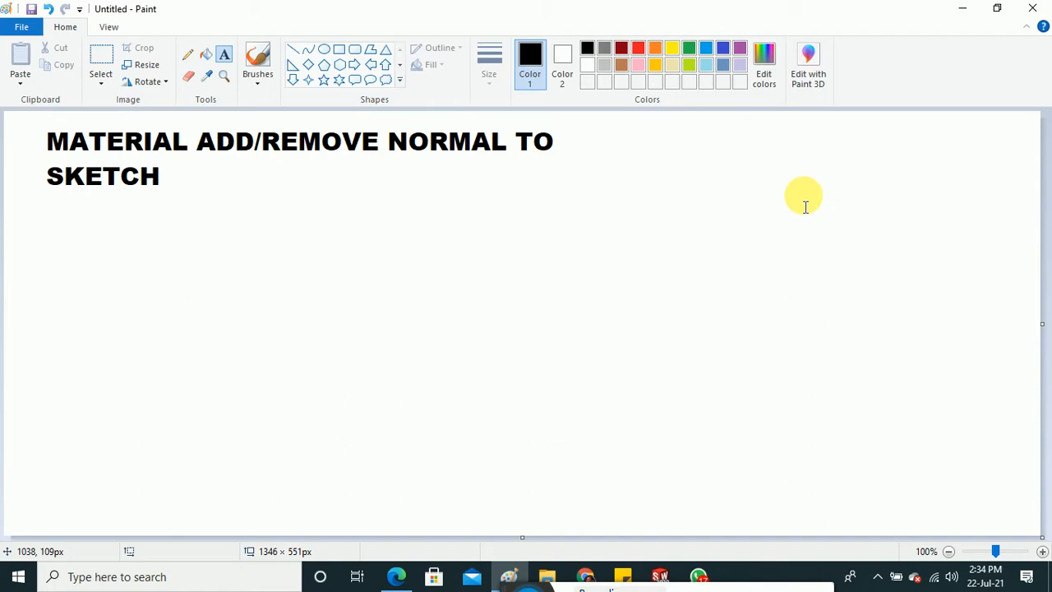
# Draw two overlapping black rectangles below the heading, the second offset down and to the right of the first.
pyautogui.click(338, 48)
pyautogui.moveTo(318, 211); pyautogui.dragTo(567, 361)
pyautogui.moveTo(427, 270); pyautogui.dragTo(697, 445)
pyautogui.click(761, 356)
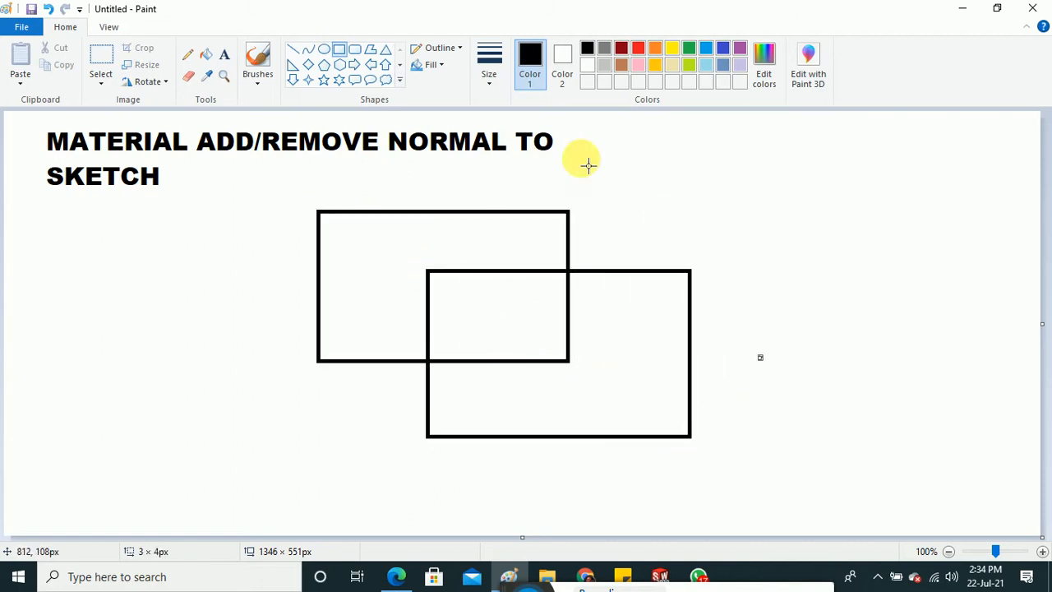
# Connect the matching corners of the two rectangles with four freehand black brush lines to form a box.
pyautogui.click(257, 59)
pyautogui.moveTo(570, 211); pyautogui.dragTo(690, 269)
pyautogui.moveTo(318, 212); pyautogui.dragTo(427, 272)
pyautogui.moveTo(319, 364)
pyautogui.mouseDown()
pyautogui.moveTo(373, 416)
pyautogui.moveTo(426, 436)
pyautogui.mouseUp()
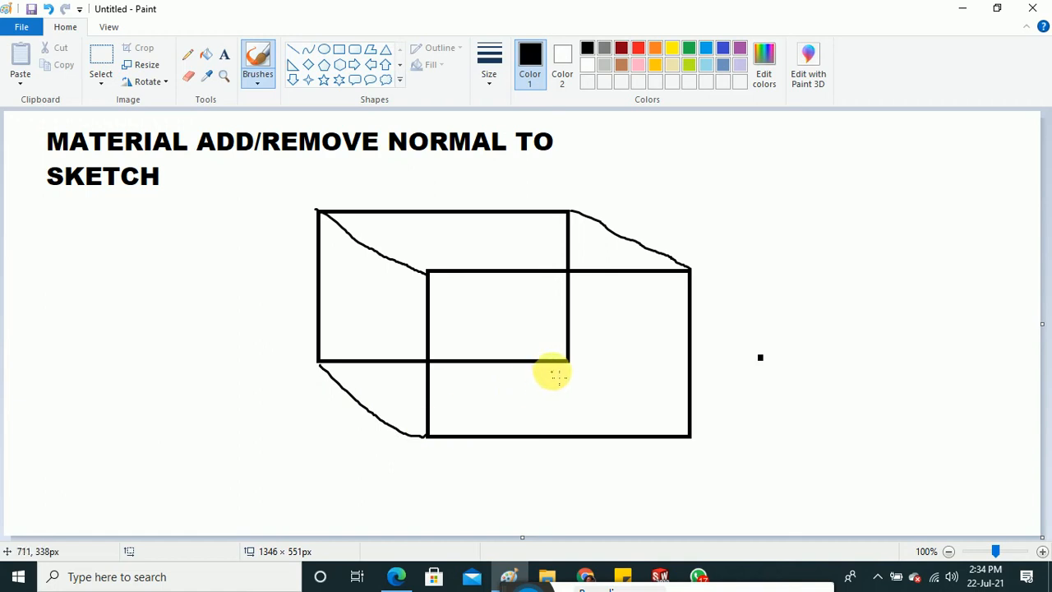
pyautogui.moveTo(568, 362); pyautogui.dragTo(692, 436)
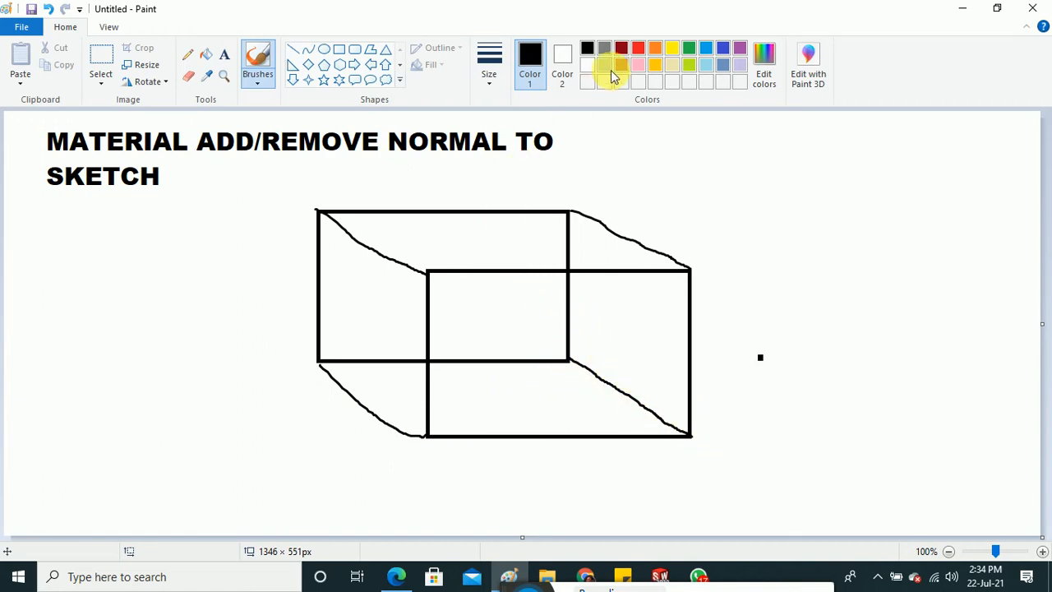
# Brush a small red oval on the box's top face, with a dashed red line running down from its left edge.
pyautogui.click(639, 51)
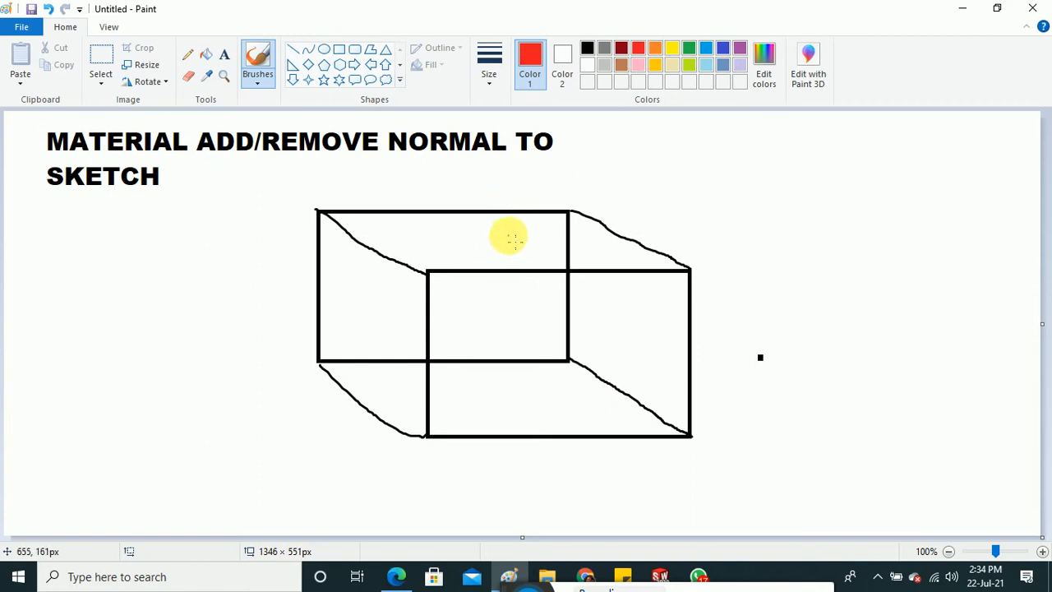
pyautogui.moveTo(478, 233)
pyautogui.mouseDown()
pyautogui.moveTo(501, 251)
pyautogui.moveTo(514, 240)
pyautogui.moveTo(481, 245)
pyautogui.mouseUp()
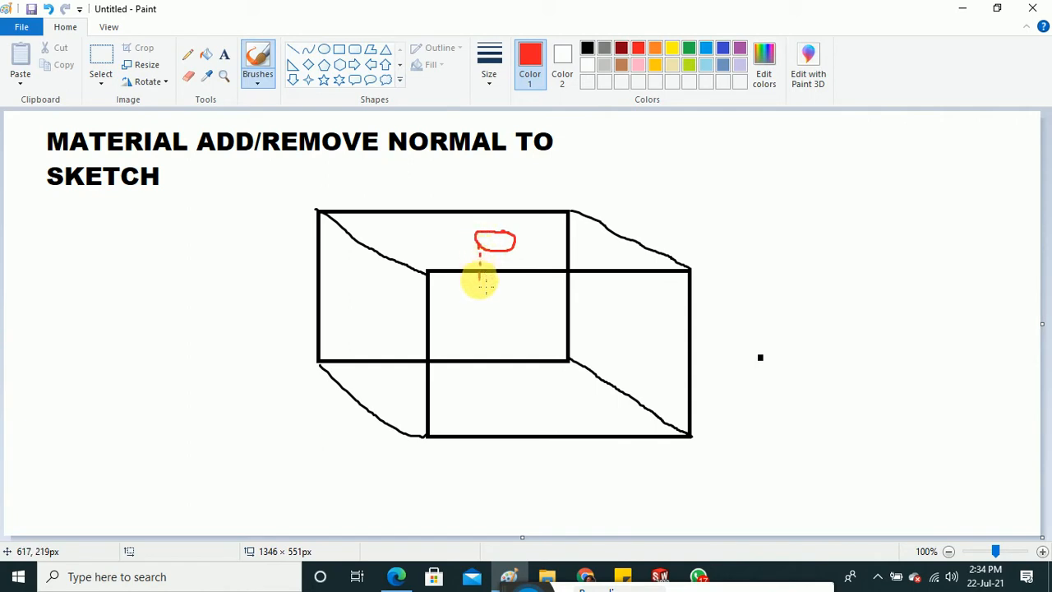
pyautogui.moveTo(480, 301); pyautogui.dragTo(476, 395)
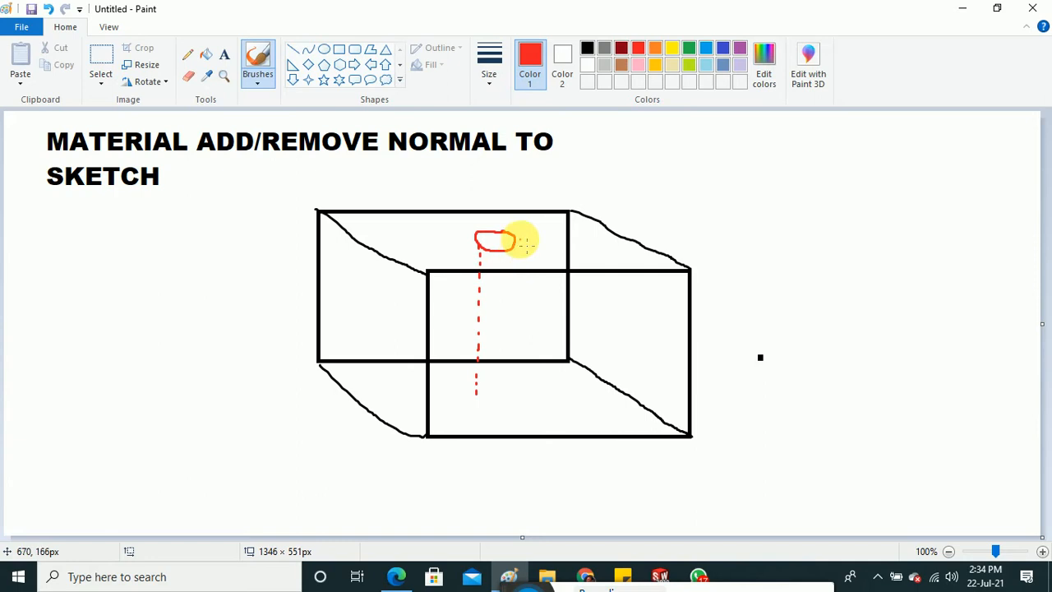
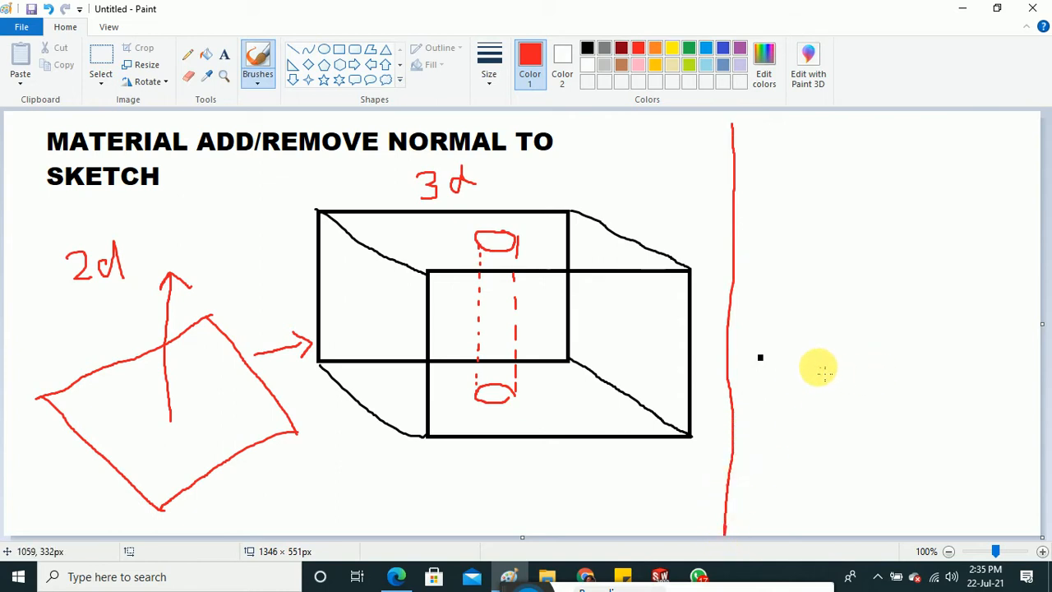
# Brush a red ellipse with an upward arrow right of the vertical divider, and a tall red cylinder beside it.
pyautogui.moveTo(819, 367)
pyautogui.mouseDown()
pyautogui.moveTo(759, 375)
pyautogui.moveTo(773, 405)
pyautogui.moveTo(818, 411)
pyautogui.moveTo(857, 381)
pyautogui.moveTo(799, 356)
pyautogui.moveTo(799, 298)
pyautogui.moveTo(812, 309)
pyautogui.mouseUp()
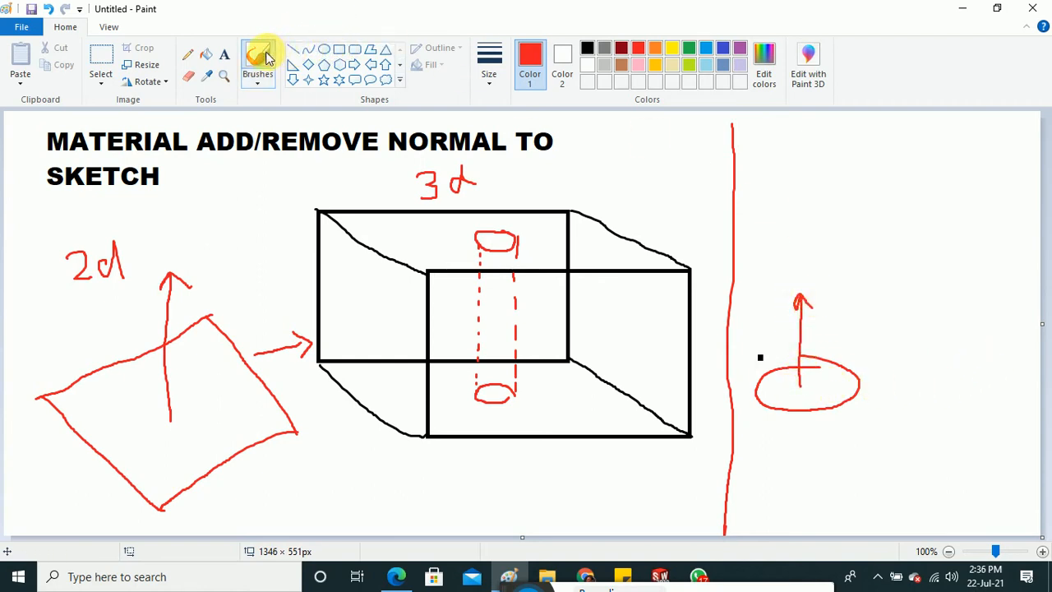
pyautogui.moveTo(1023, 148)
pyautogui.mouseDown()
pyautogui.moveTo(959, 160)
pyautogui.moveTo(1015, 187)
pyautogui.moveTo(1026, 151)
pyautogui.mouseUp()
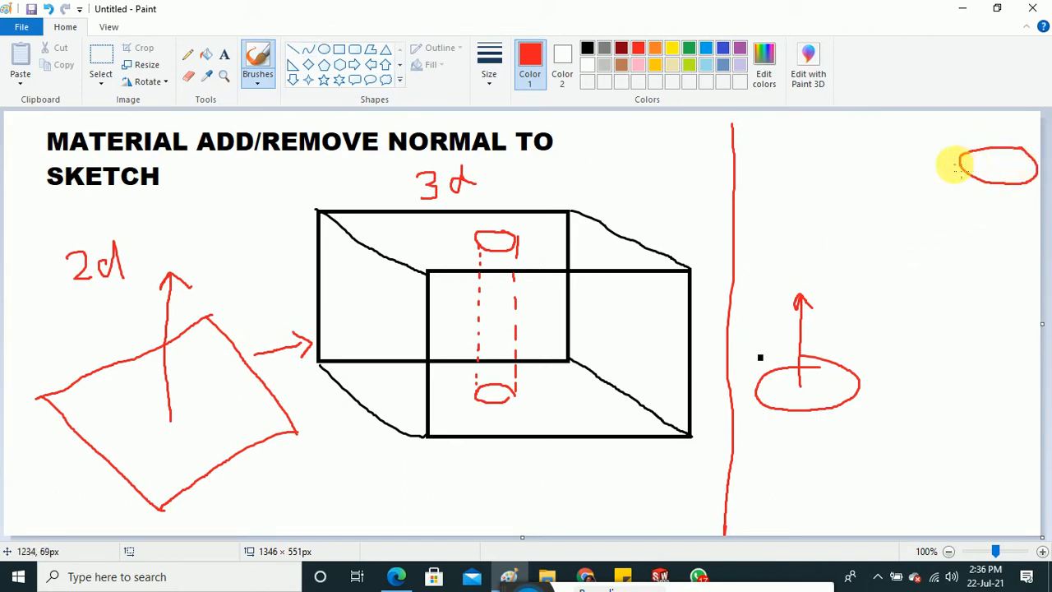
pyautogui.moveTo(963, 161); pyautogui.dragTo(960, 329)
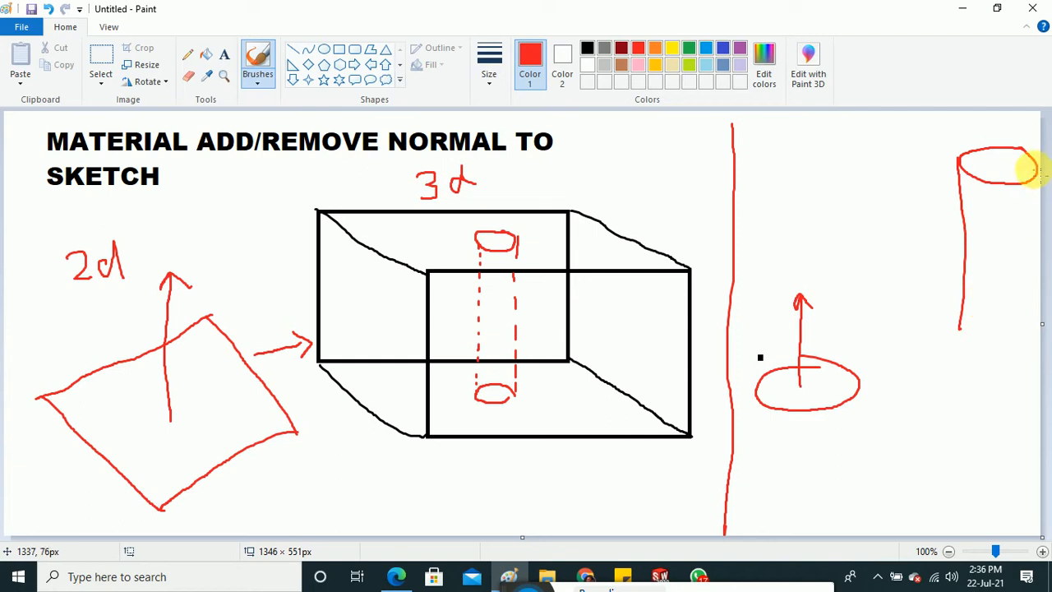
pyautogui.moveTo(1037, 169); pyautogui.dragTo(1039, 355)
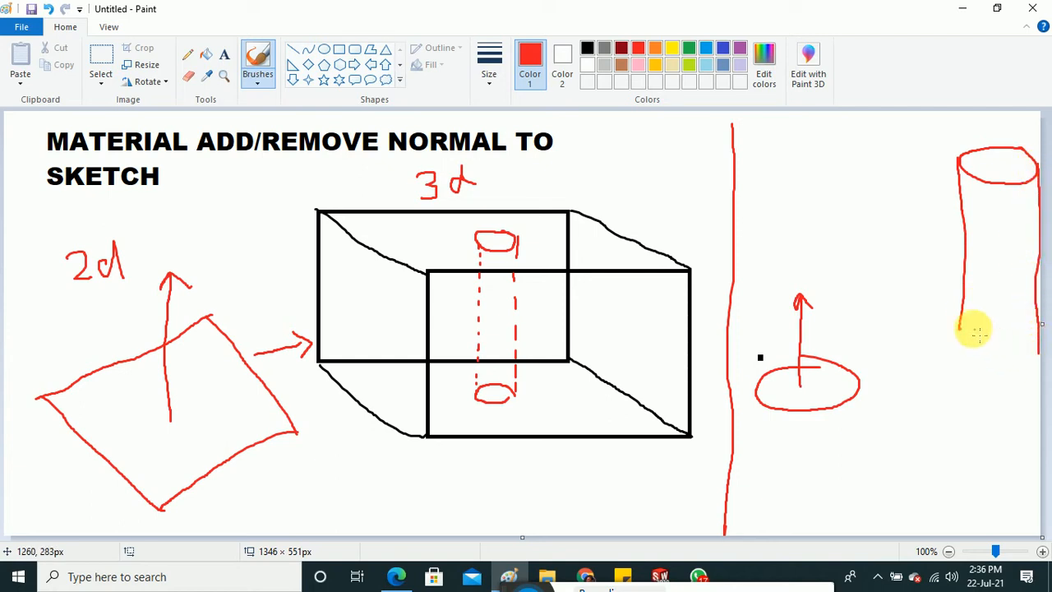
pyautogui.moveTo(962, 341); pyautogui.dragTo(957, 383)
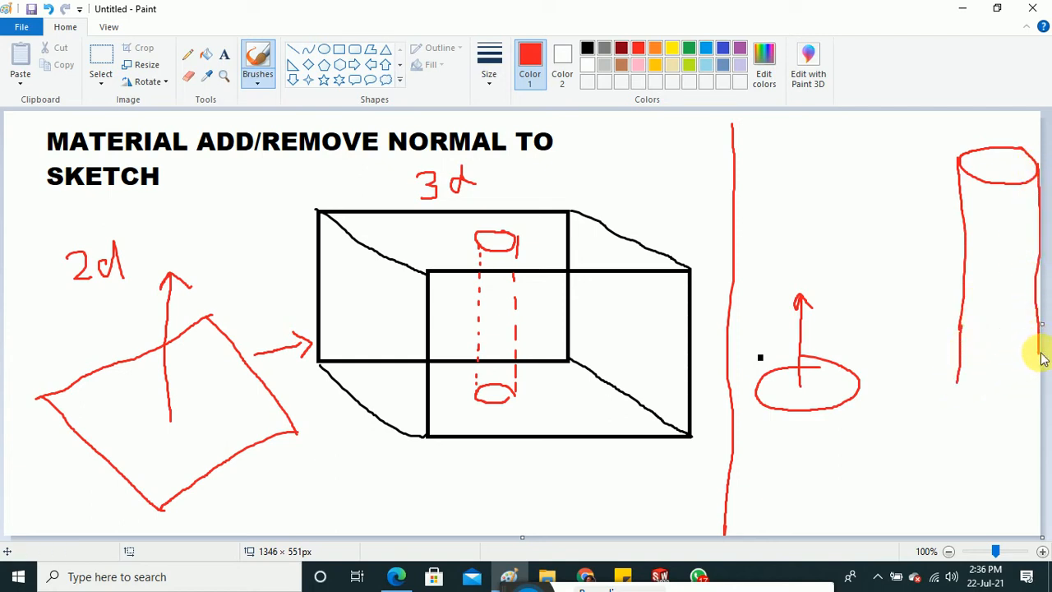
pyautogui.moveTo(1036, 353)
pyautogui.mouseDown()
pyautogui.moveTo(1036, 380)
pyautogui.moveTo(963, 371)
pyautogui.moveTo(953, 395)
pyautogui.moveTo(1006, 404)
pyautogui.moveTo(1036, 378)
pyautogui.mouseUp()
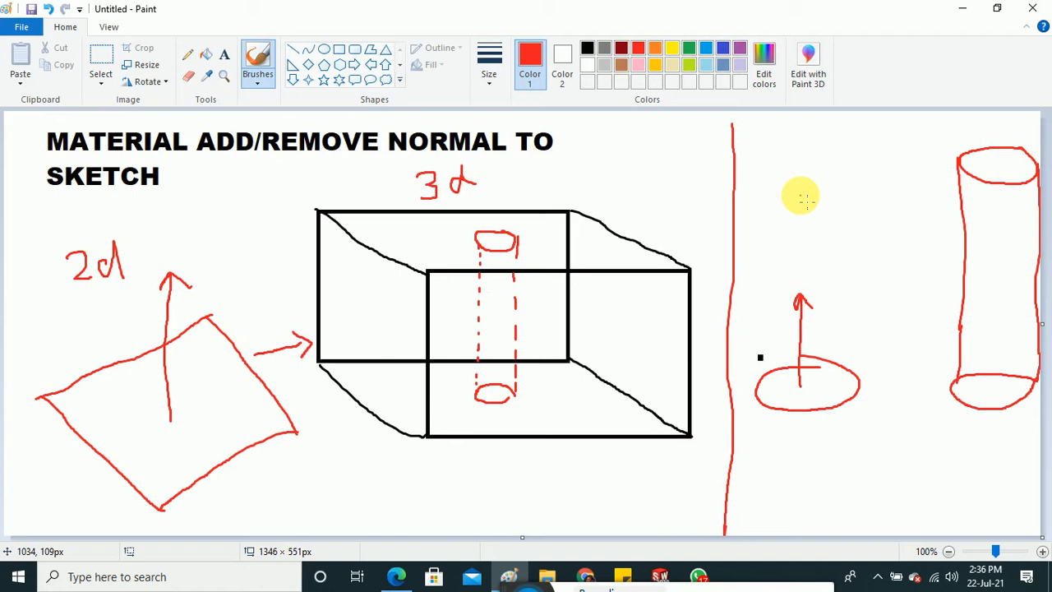
# Handwrite green labels "2d" above the ellipse's arrow and "3d" above the cylinder.
pyautogui.click(689, 47)
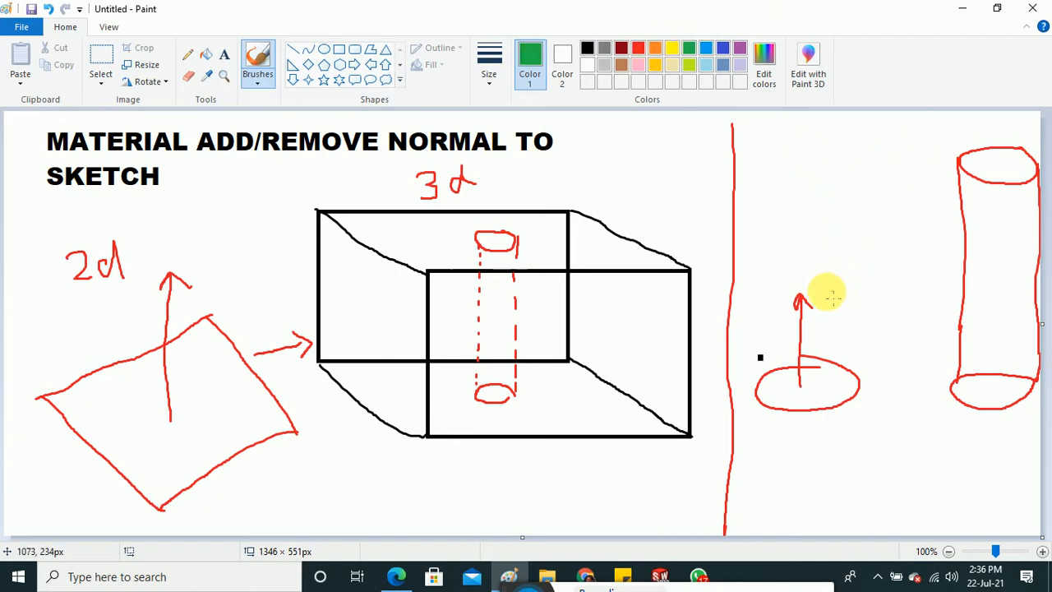
pyautogui.moveTo(770, 258)
pyautogui.mouseDown()
pyautogui.moveTo(790, 278)
pyautogui.moveTo(814, 244)
pyautogui.moveTo(825, 279)
pyautogui.mouseUp()
pyautogui.moveTo(937, 128)
pyautogui.mouseDown()
pyautogui.moveTo(946, 140)
pyautogui.moveTo(937, 154)
pyautogui.moveTo(975, 129)
pyautogui.moveTo(980, 157)
pyautogui.mouseUp()
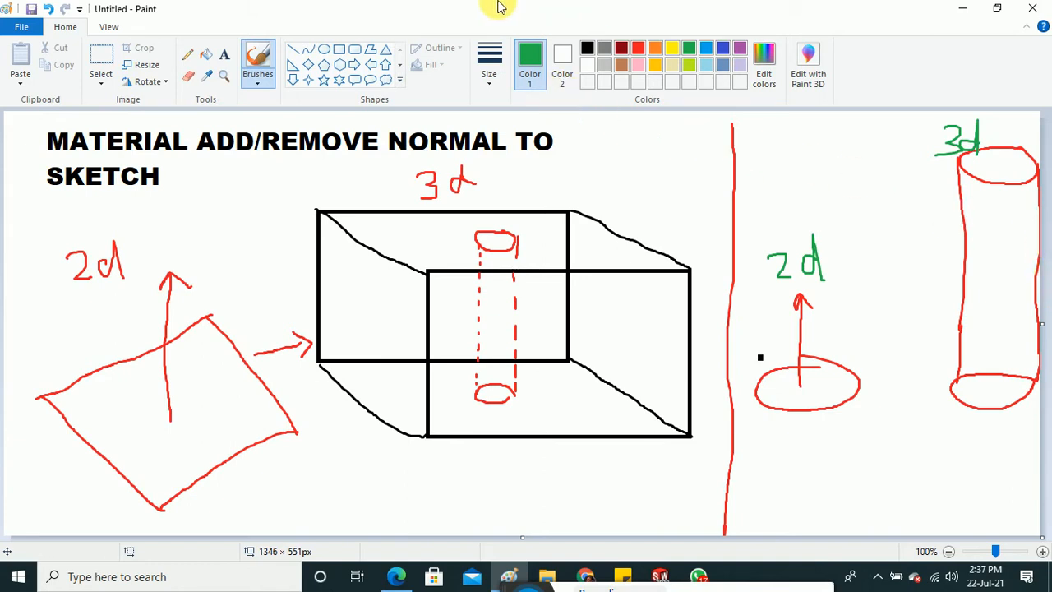
# Start a new blank picture without saving the current drawing.
pyautogui.click(20, 25)
pyautogui.click(31, 52)
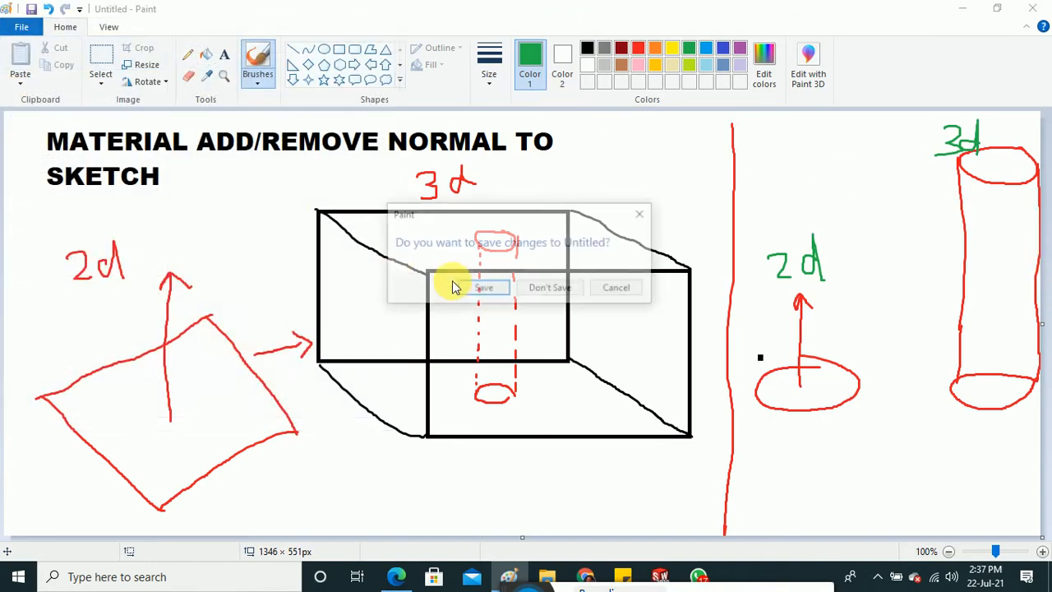
pyautogui.click(551, 290)
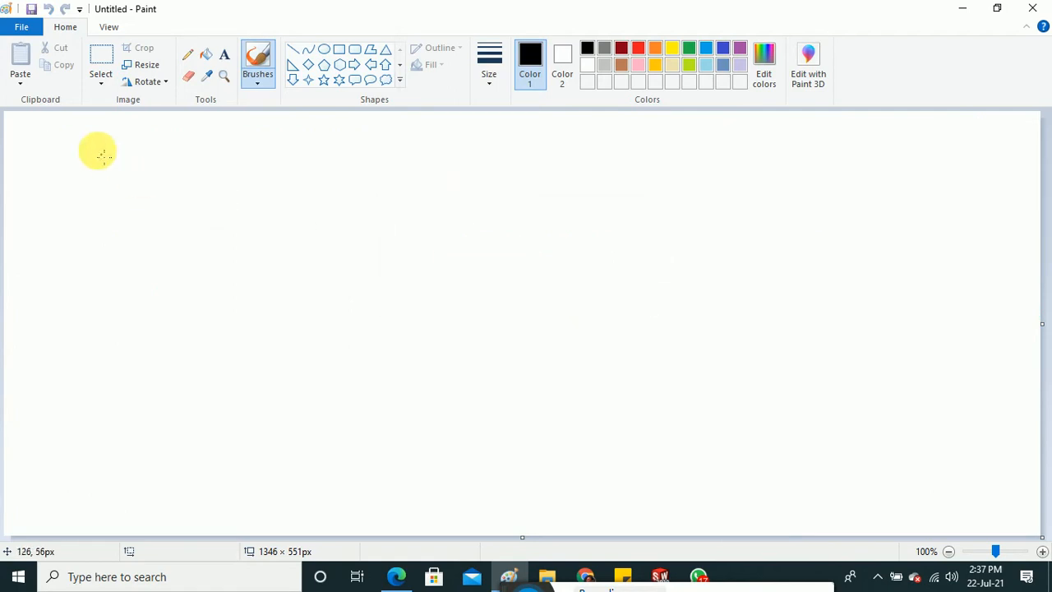
# Add the text heading "MATERIAL ADD OR REMOVE ALONG A AXIS ----" across the top of the blank canvas.
pyautogui.click(225, 54)
pyautogui.moveTo(30, 123); pyautogui.dragTo(888, 210)
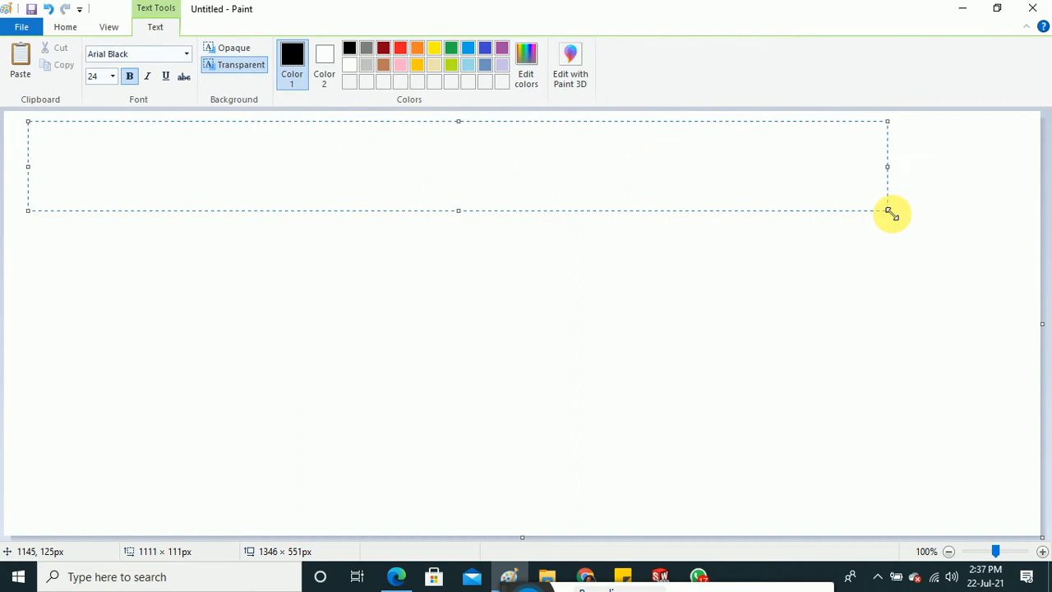
pyautogui.write('MA')
pyautogui.press('BackSpace')
pyautogui.press('BackSpace')
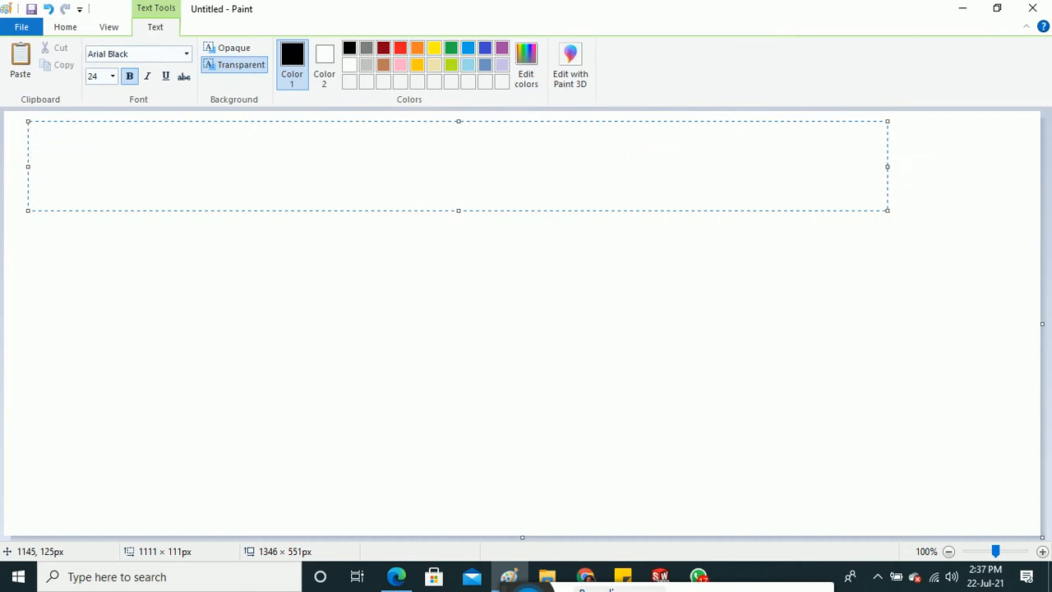
pyautogui.write('MATERIAL')
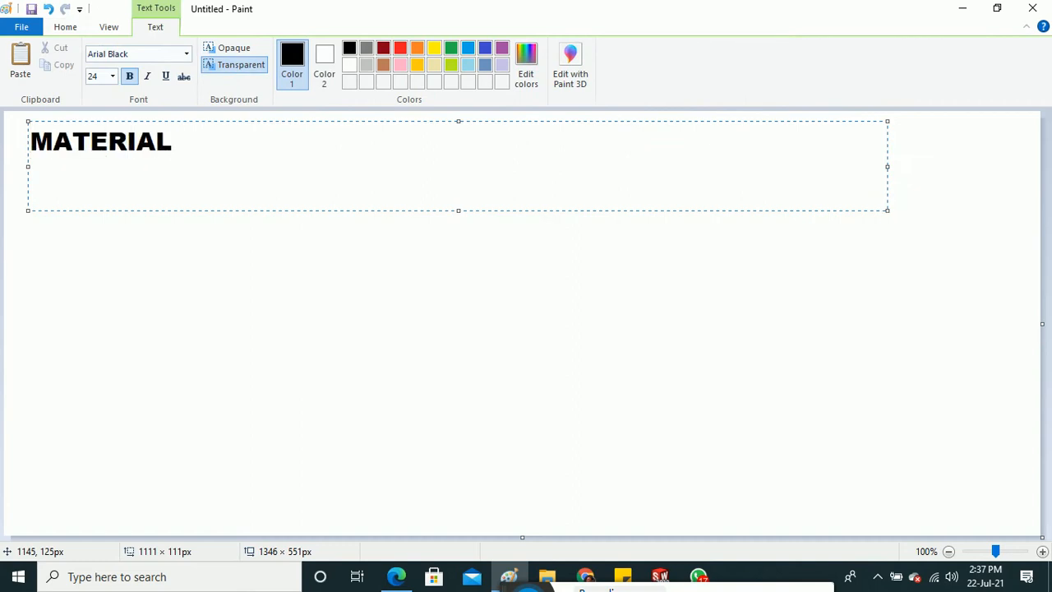
pyautogui.write(' ADD OR')
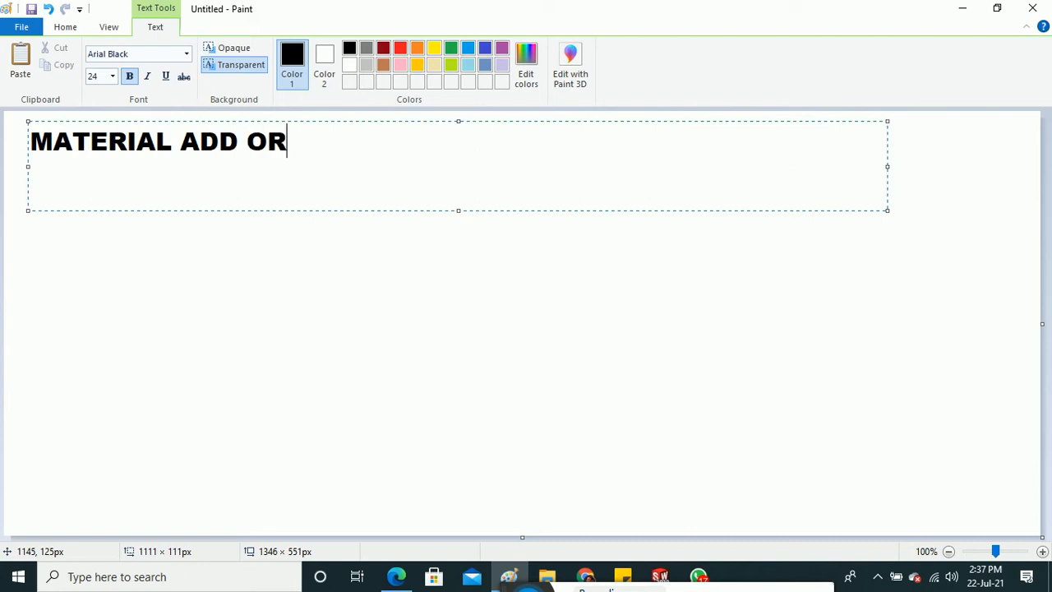
pyautogui.write(' REM')
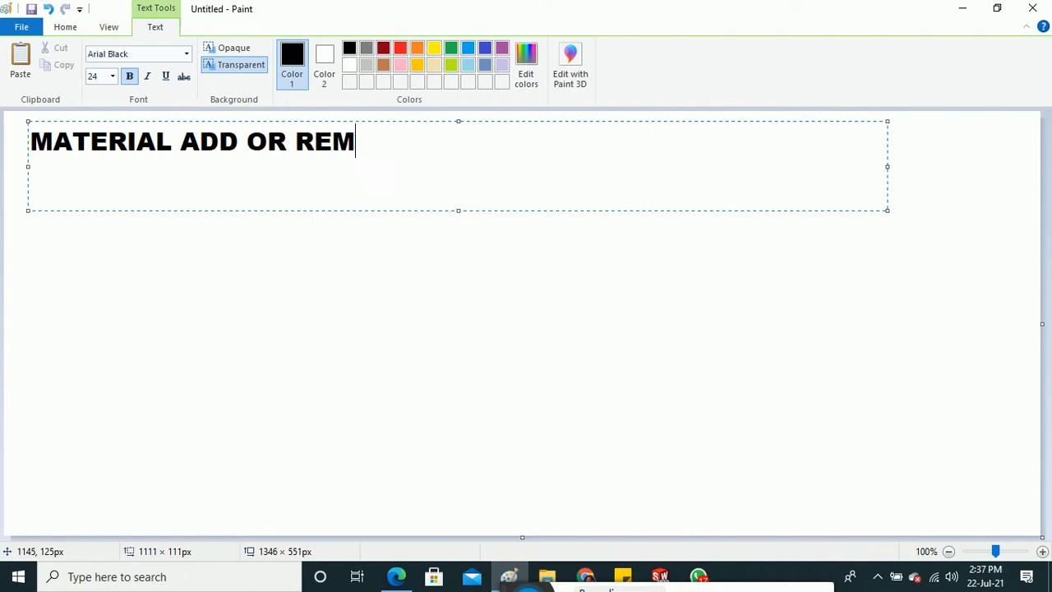
pyautogui.write('OVE ')
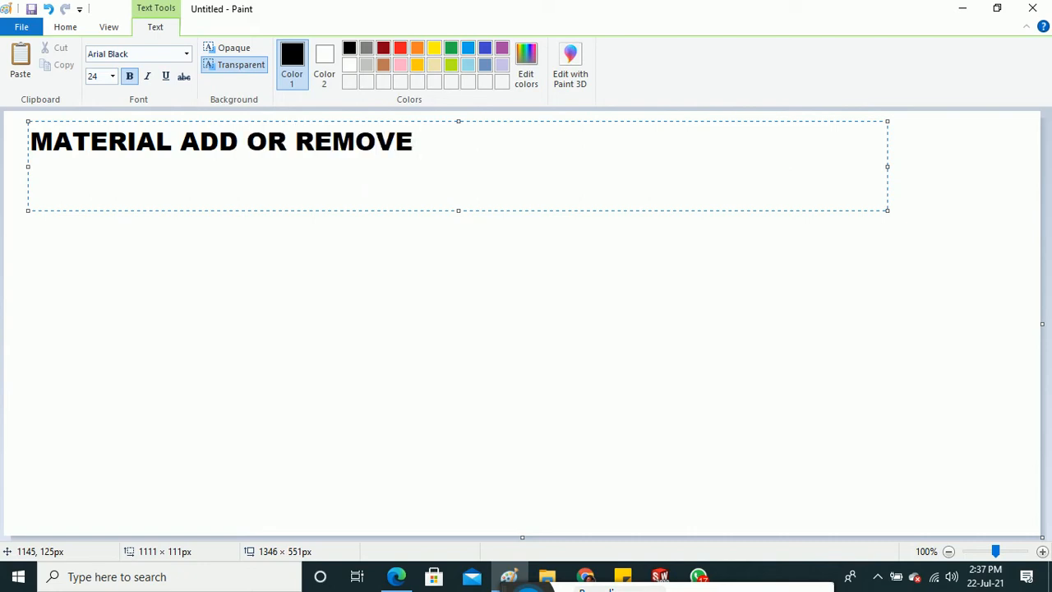
pyautogui.write('ALO')
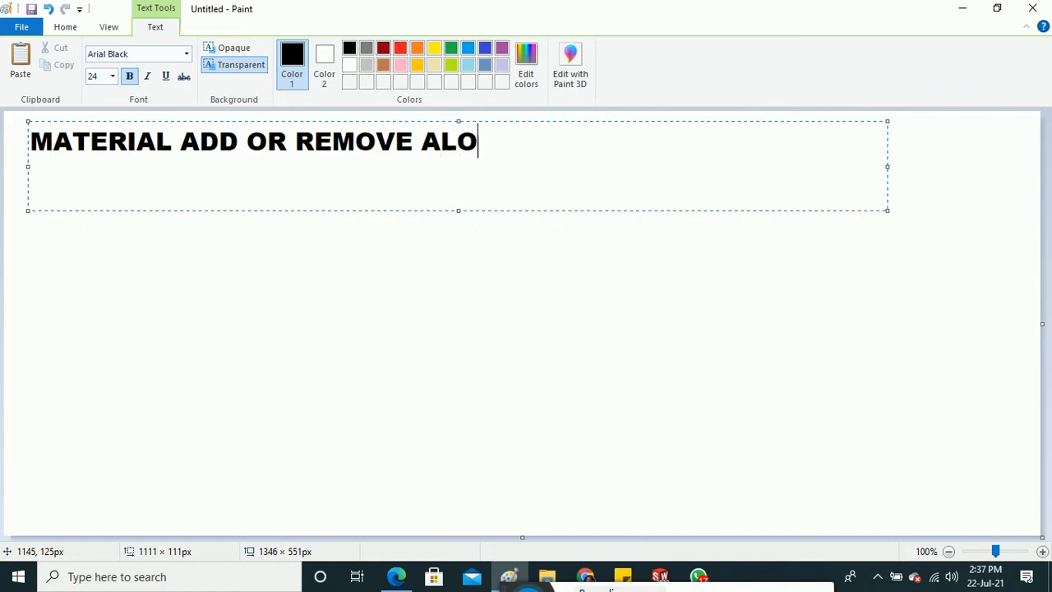
pyautogui.write('NG')
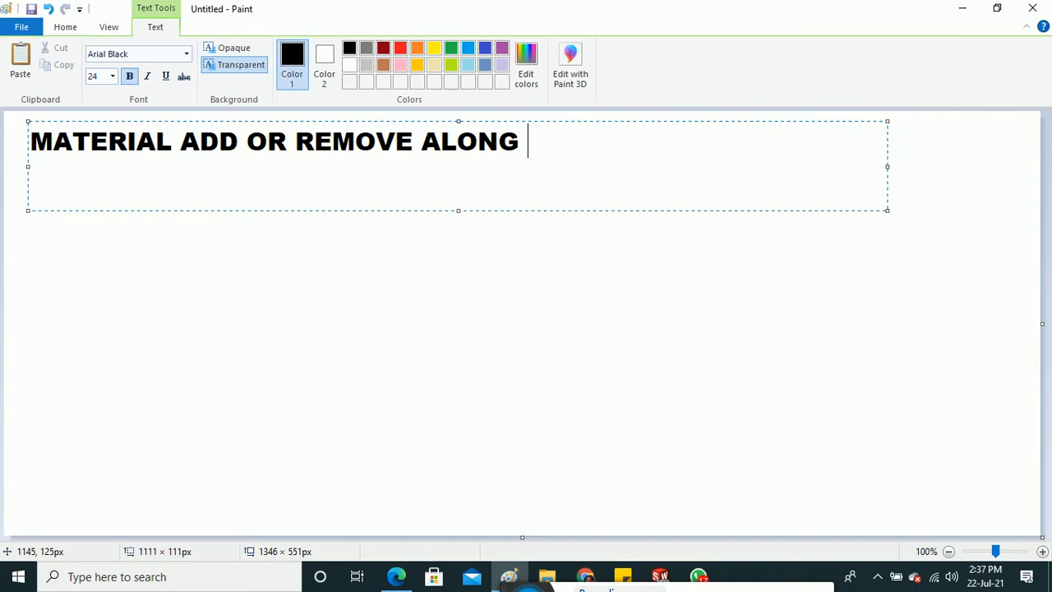
pyautogui.write(' A AXIS ----')
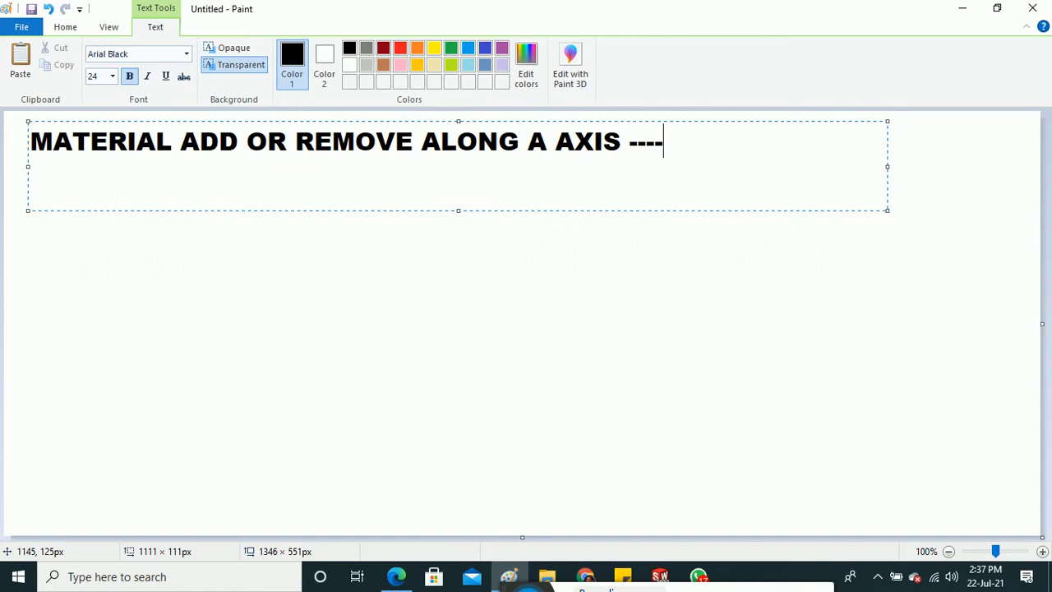
pyautogui.click(511, 280)
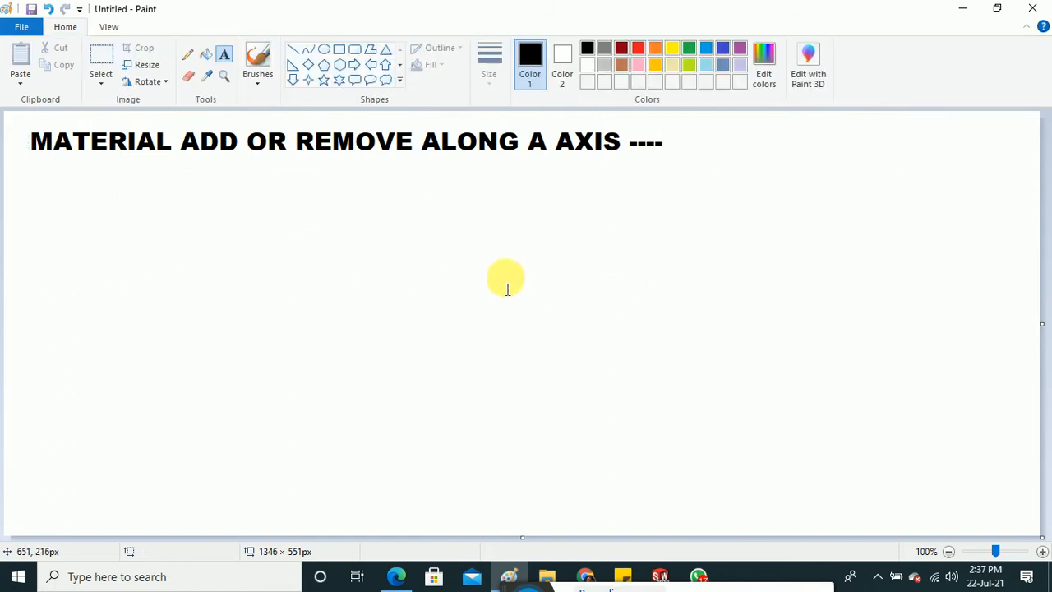
# Brush a black half-bottle outline at the canvas's left, with a dashed vertical axis beside it and a curved rotation arrow around the axis.
pyautogui.click(258, 49)
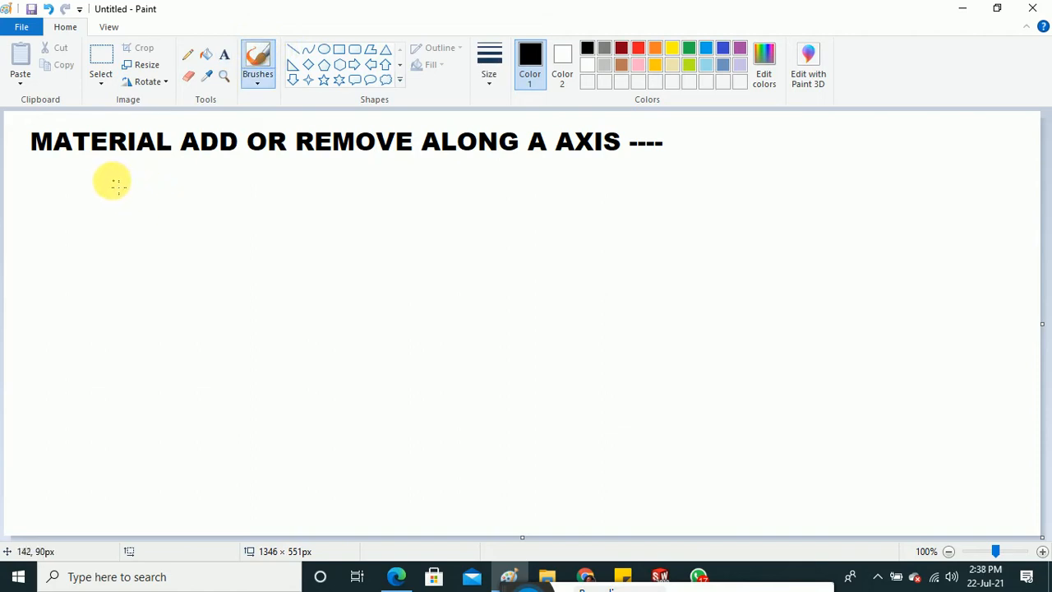
pyautogui.moveTo(106, 174)
pyautogui.mouseDown()
pyautogui.moveTo(95, 265)
pyautogui.moveTo(50, 350)
pyautogui.moveTo(49, 437)
pyautogui.moveTo(59, 498)
pyautogui.moveTo(133, 493)
pyautogui.mouseUp()
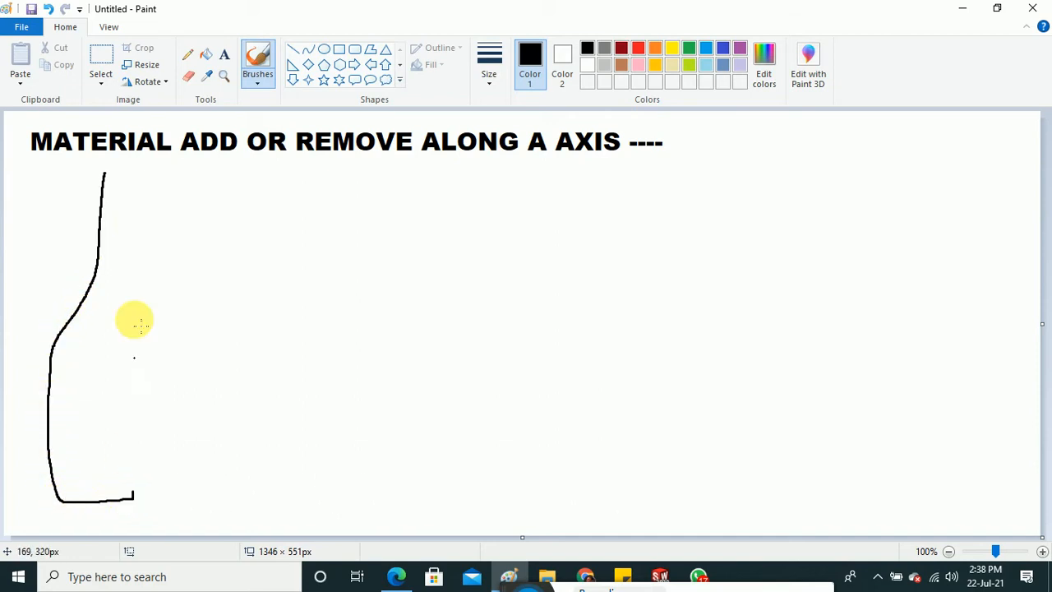
pyautogui.moveTo(142, 174); pyautogui.dragTo(141, 180)
pyautogui.moveTo(142, 186); pyautogui.dragTo(142, 204)
pyautogui.moveTo(142, 210); pyautogui.dragTo(144, 261)
pyautogui.moveTo(143, 282); pyautogui.dragTo(143, 318)
pyautogui.moveTo(141, 352); pyautogui.dragTo(142, 372)
pyautogui.moveTo(142, 384); pyautogui.dragTo(133, 522)
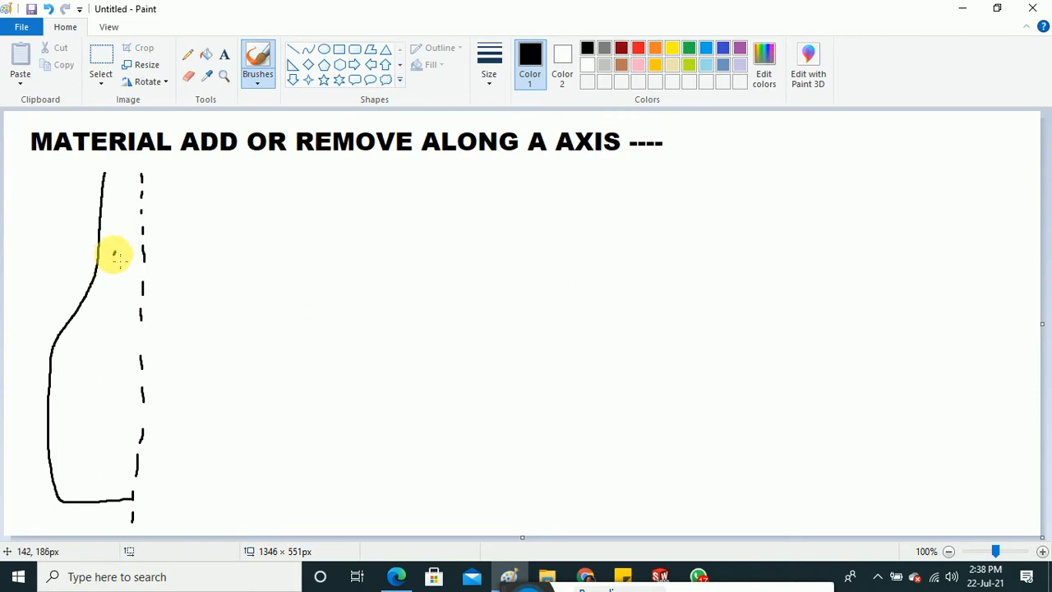
pyautogui.moveTo(115, 251)
pyautogui.mouseDown()
pyautogui.moveTo(117, 318)
pyautogui.moveTo(172, 304)
pyautogui.moveTo(174, 252)
pyautogui.moveTo(185, 260)
pyautogui.mouseUp()
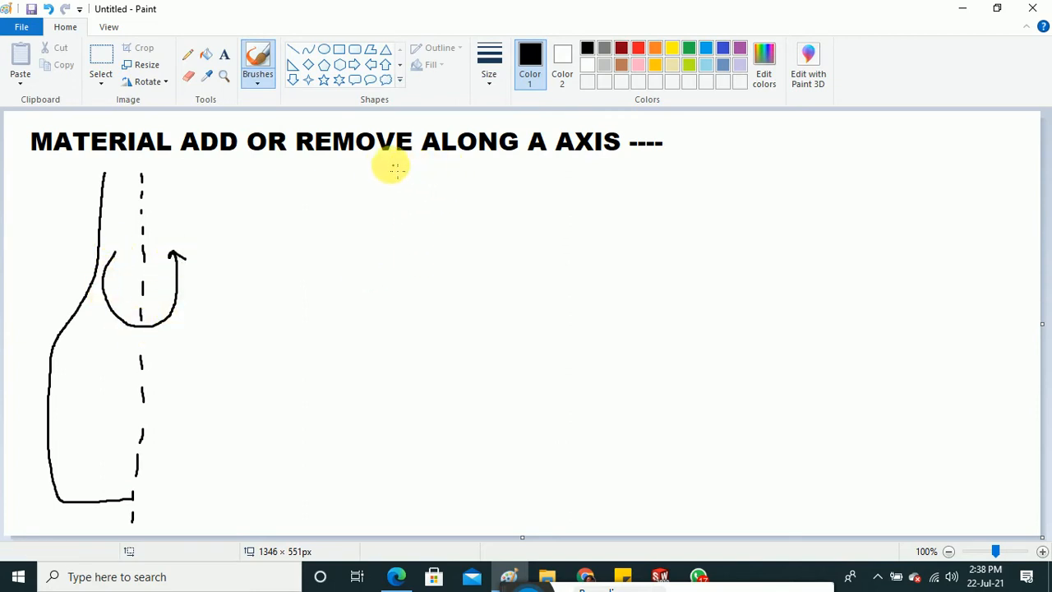
# Brush a full black bottle with an oval mouth to the right of the half profile, with a dashed vertical line through its centre.
pyautogui.moveTo(383, 163)
pyautogui.mouseDown()
pyautogui.moveTo(347, 164)
pyautogui.moveTo(352, 186)
pyautogui.moveTo(421, 188)
pyautogui.moveTo(433, 176)
pyautogui.moveTo(384, 158)
pyautogui.moveTo(328, 182)
pyautogui.moveTo(336, 263)
pyautogui.moveTo(301, 348)
pyautogui.moveTo(297, 410)
pyautogui.moveTo(304, 505)
pyautogui.moveTo(317, 517)
pyautogui.moveTo(383, 521)
pyautogui.mouseUp()
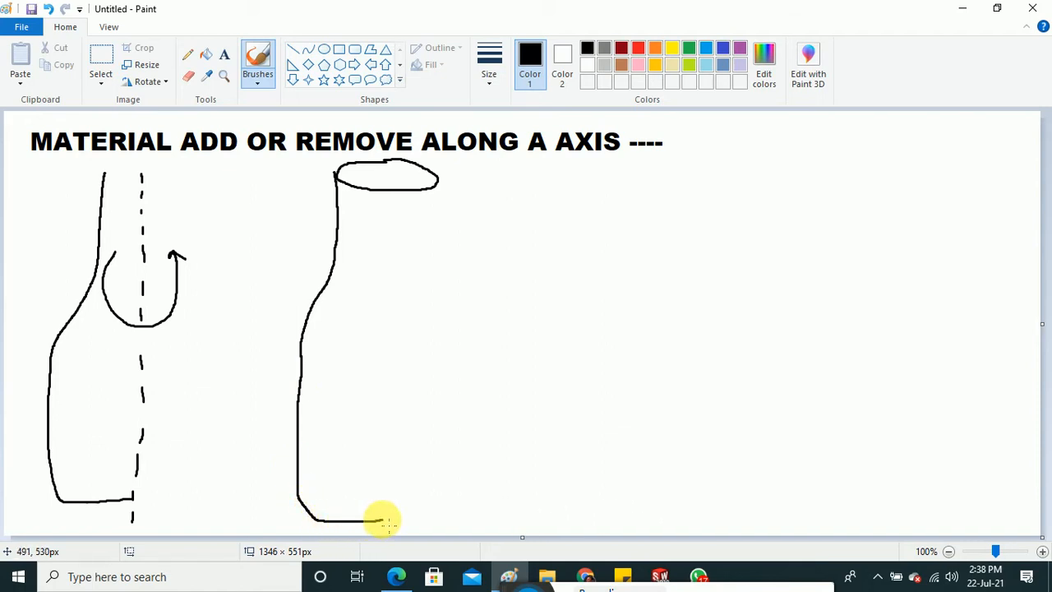
pyautogui.moveTo(439, 182)
pyautogui.mouseDown()
pyautogui.moveTo(441, 244)
pyautogui.moveTo(464, 319)
pyautogui.moveTo(458, 425)
pyautogui.mouseUp()
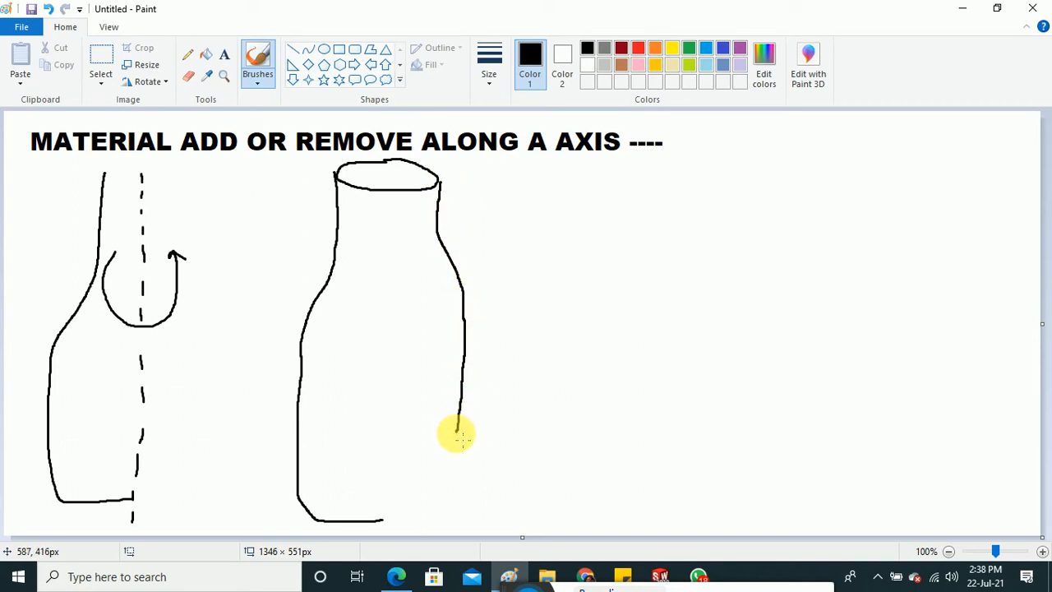
pyautogui.moveTo(458, 429)
pyautogui.mouseDown()
pyautogui.moveTo(455, 491)
pyautogui.moveTo(436, 511)
pyautogui.moveTo(378, 523)
pyautogui.mouseUp()
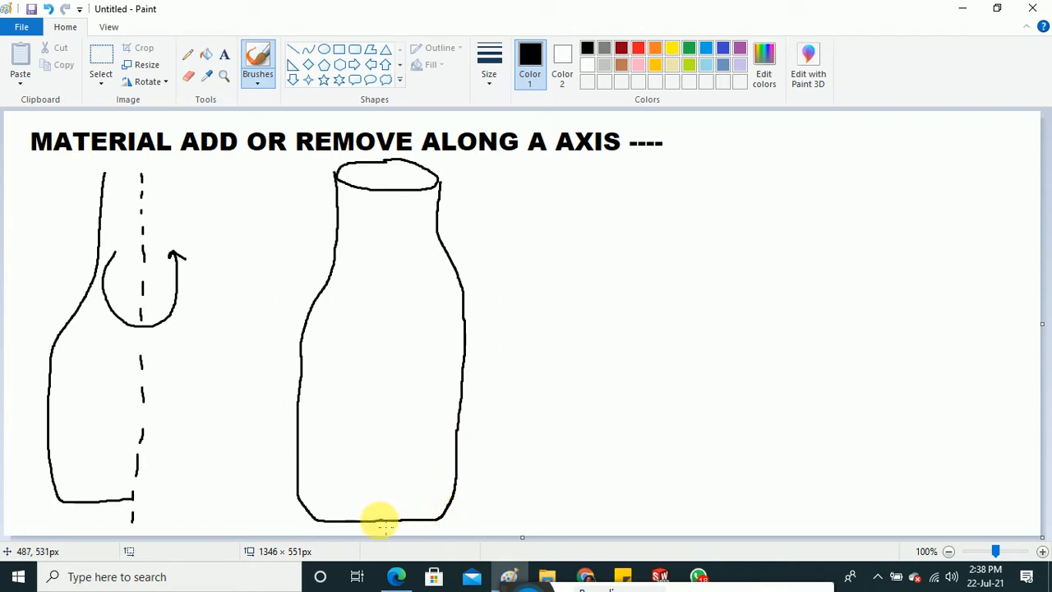
pyautogui.click(388, 172)
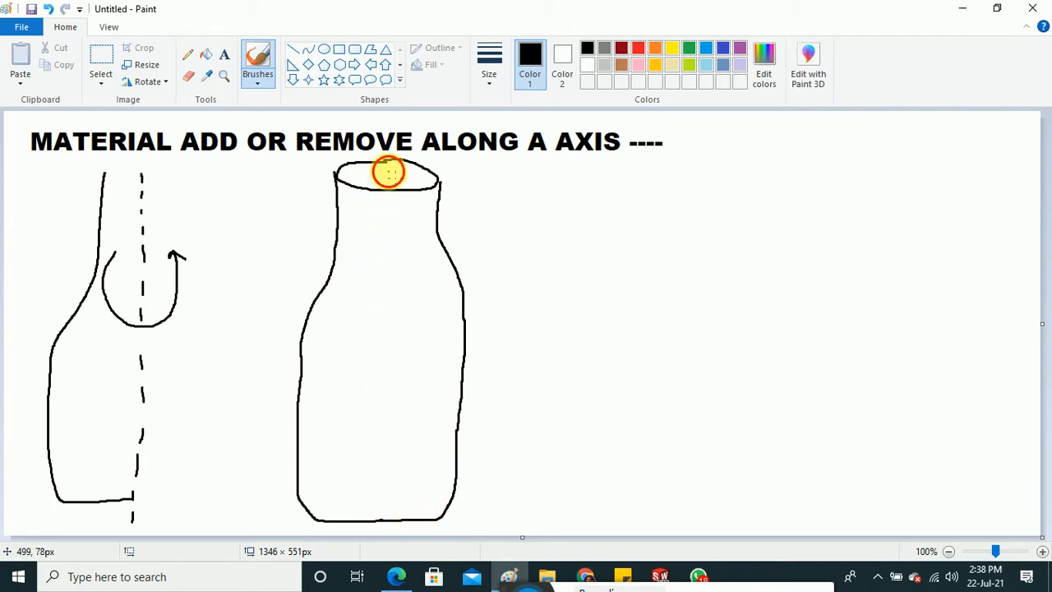
pyautogui.moveTo(383, 208); pyautogui.dragTo(377, 261)
pyautogui.moveTo(374, 305); pyautogui.dragTo(373, 331)
pyautogui.moveTo(369, 399); pyautogui.dragTo(369, 424)
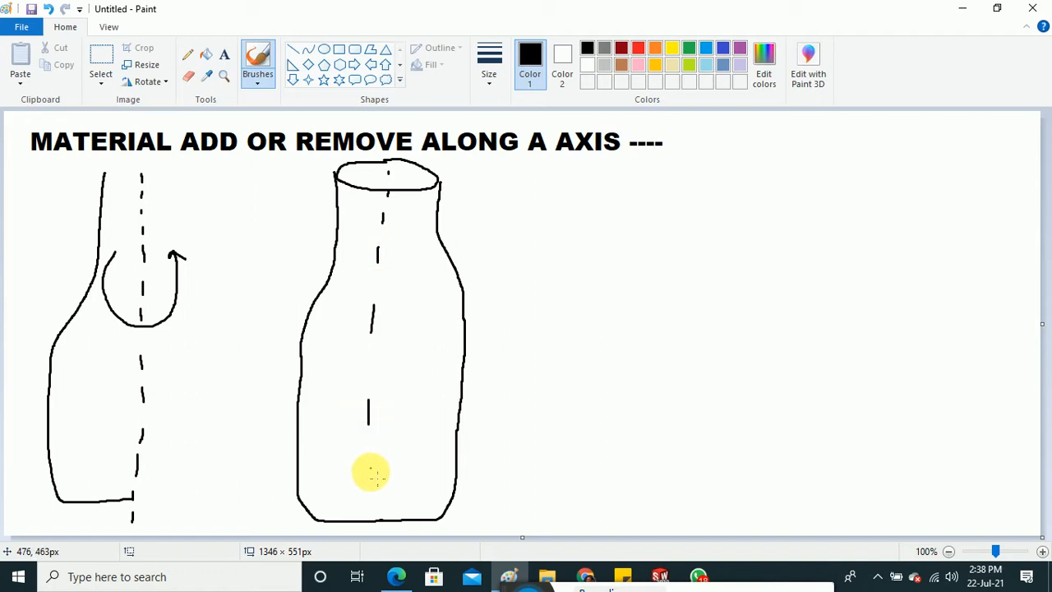
pyautogui.moveTo(372, 480); pyautogui.dragTo(371, 533)
# Brush an arrow from the half profile to the bottle, and handwrite "2d" beside the profile and "3d" beside the bottle.
pyautogui.moveTo(200, 370)
pyautogui.mouseDown()
pyautogui.moveTo(268, 367)
pyautogui.moveTo(246, 388)
pyautogui.mouseUp()
pyautogui.moveTo(167, 192)
pyautogui.mouseDown()
pyautogui.moveTo(184, 210)
pyautogui.moveTo(204, 181)
pyautogui.moveTo(204, 207)
pyautogui.mouseUp()
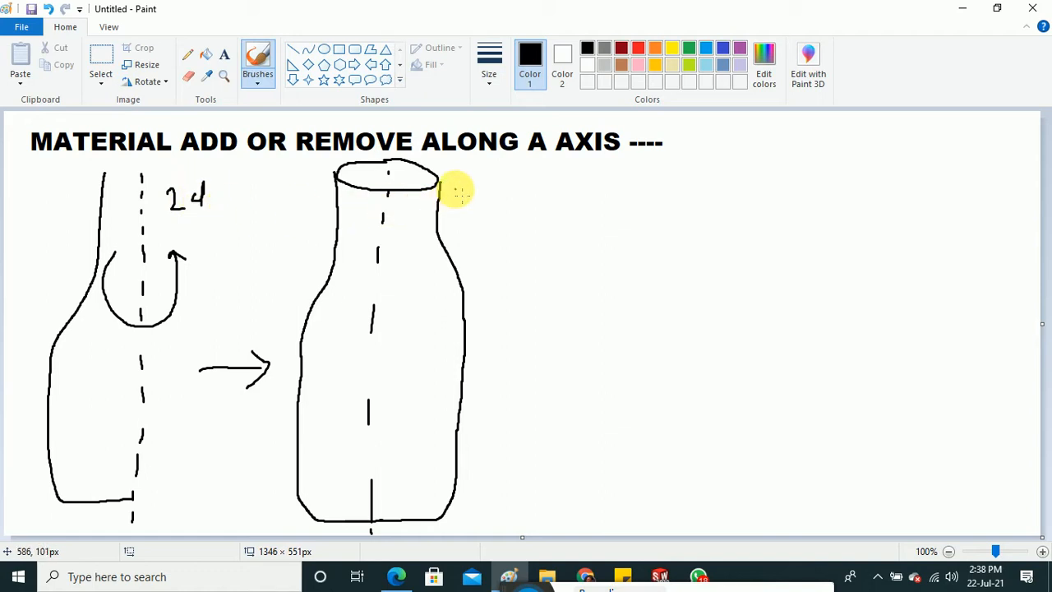
pyautogui.moveTo(457, 184)
pyautogui.mouseDown()
pyautogui.moveTo(476, 204)
pyautogui.moveTo(458, 211)
pyautogui.mouseUp()
pyautogui.moveTo(518, 193)
pyautogui.mouseDown()
pyautogui.moveTo(521, 204)
pyautogui.moveTo(512, 195)
pyautogui.mouseUp()
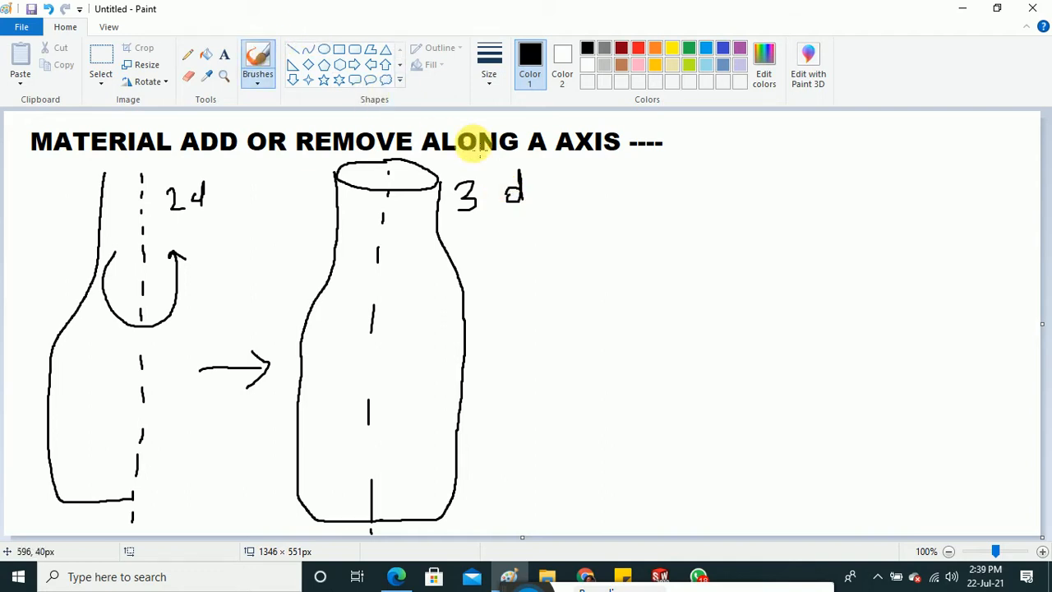
# Brush a vertical divider to the right of the bottle and a black right triangle beyond it.
pyautogui.moveTo(556, 162)
pyautogui.mouseDown()
pyautogui.moveTo(554, 357)
pyautogui.moveTo(536, 532)
pyautogui.mouseUp()
pyautogui.moveTo(677, 205)
pyautogui.mouseDown()
pyautogui.moveTo(571, 365)
pyautogui.moveTo(705, 366)
pyautogui.mouseUp()
pyautogui.moveTo(677, 206); pyautogui.dragTo(673, 361)
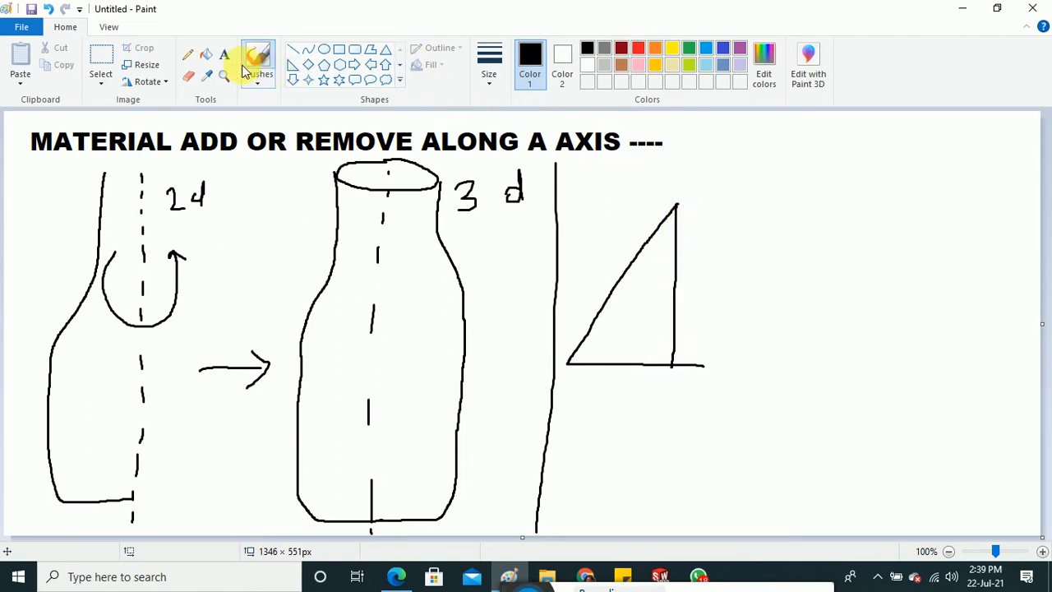
# Erase the triangle's vertical side and overhanging base end, and brush a red dashed vertical axis in their place.
pyautogui.click(188, 75)
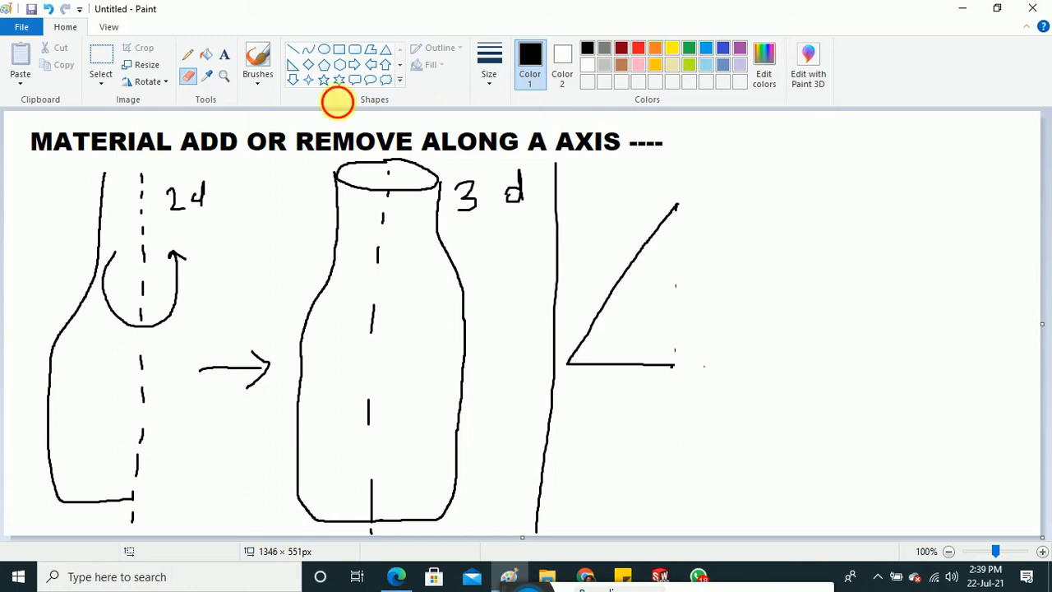
pyautogui.click(257, 56)
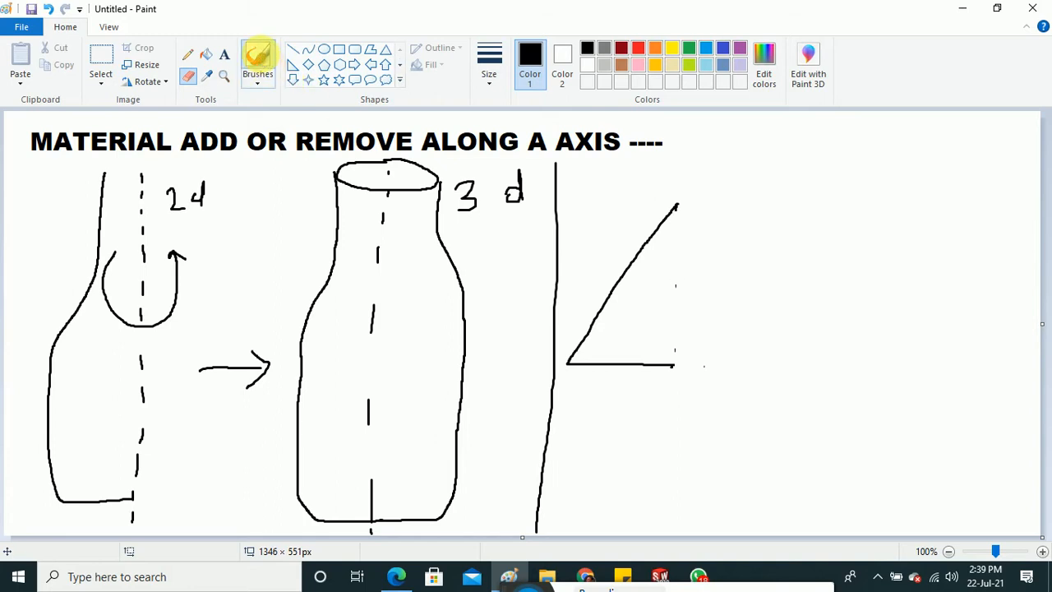
pyautogui.click(638, 47)
pyautogui.moveTo(677, 201); pyautogui.dragTo(674, 404)
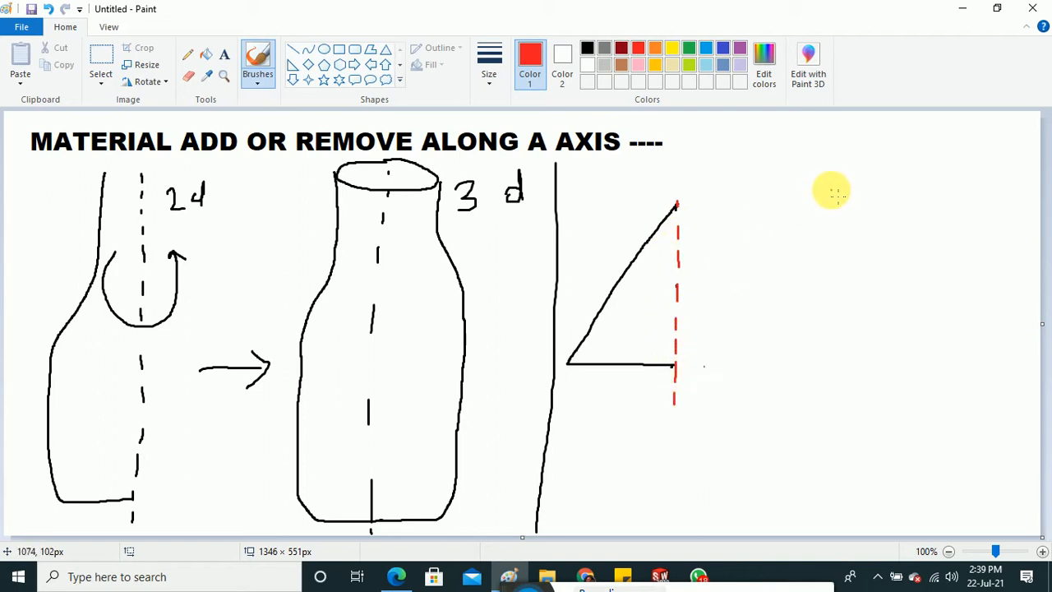
# Brush a red cone with an oval base to the right of the triangle, with a dashed vertical axis through it.
pyautogui.moveTo(828, 187); pyautogui.dragTo(755, 355)
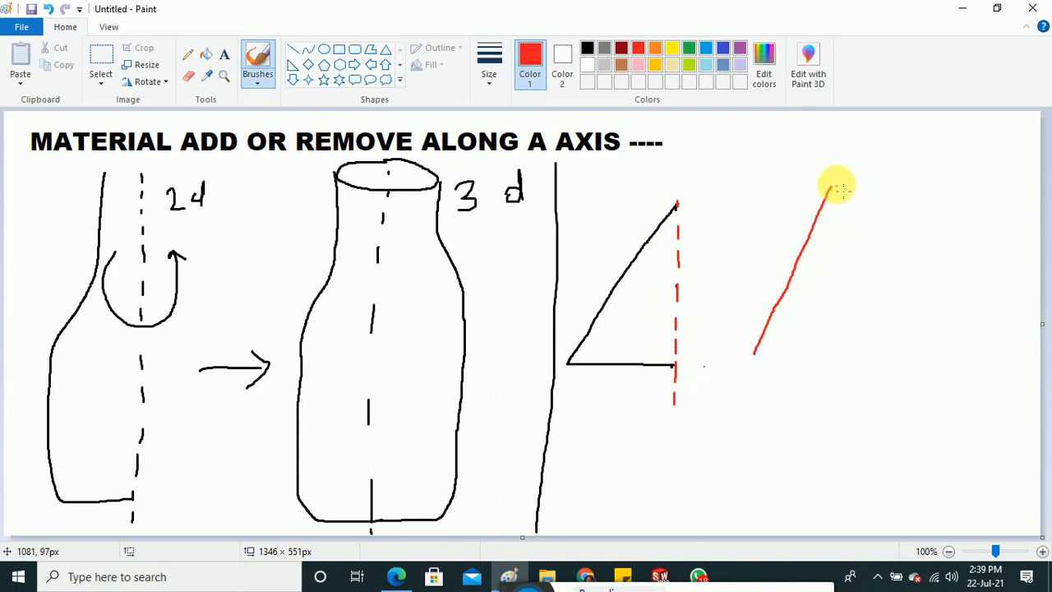
pyautogui.moveTo(830, 187)
pyautogui.mouseDown()
pyautogui.moveTo(935, 353)
pyautogui.moveTo(900, 336)
pyautogui.moveTo(796, 347)
pyautogui.moveTo(763, 383)
pyautogui.moveTo(864, 404)
pyautogui.moveTo(923, 353)
pyautogui.moveTo(752, 348)
pyautogui.mouseUp()
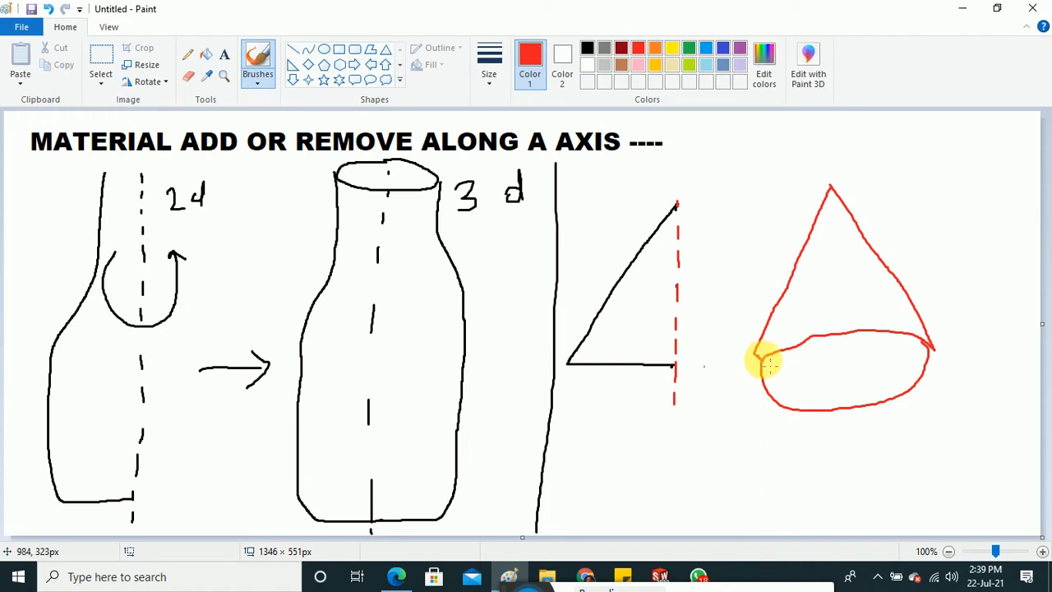
pyautogui.moveTo(831, 164); pyautogui.dragTo(837, 218)
pyautogui.moveTo(842, 253); pyautogui.dragTo(847, 304)
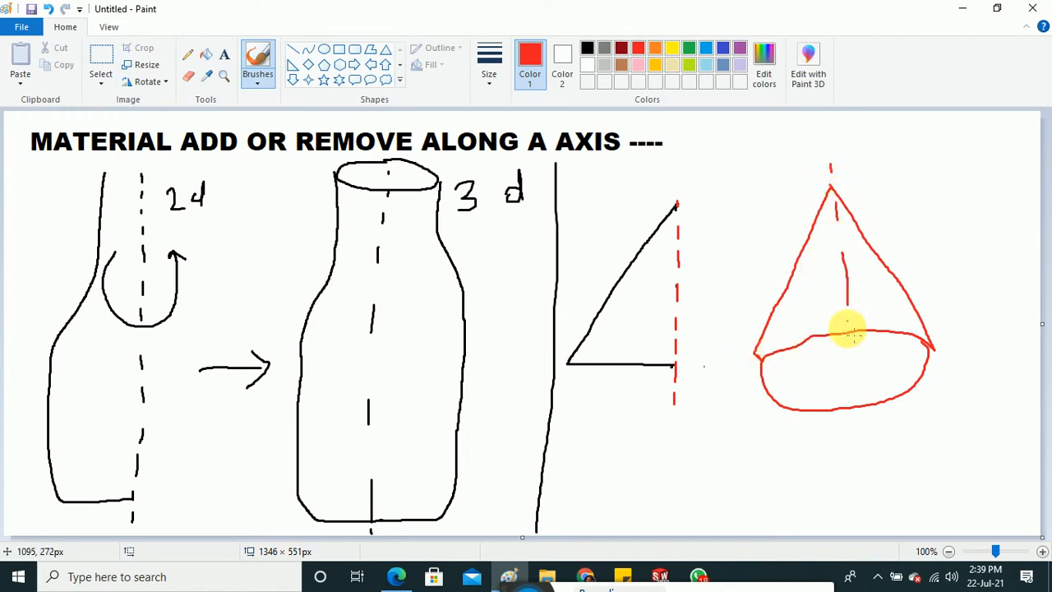
pyautogui.moveTo(847, 356); pyautogui.dragTo(853, 407)
pyautogui.moveTo(855, 443); pyautogui.dragTo(856, 496)
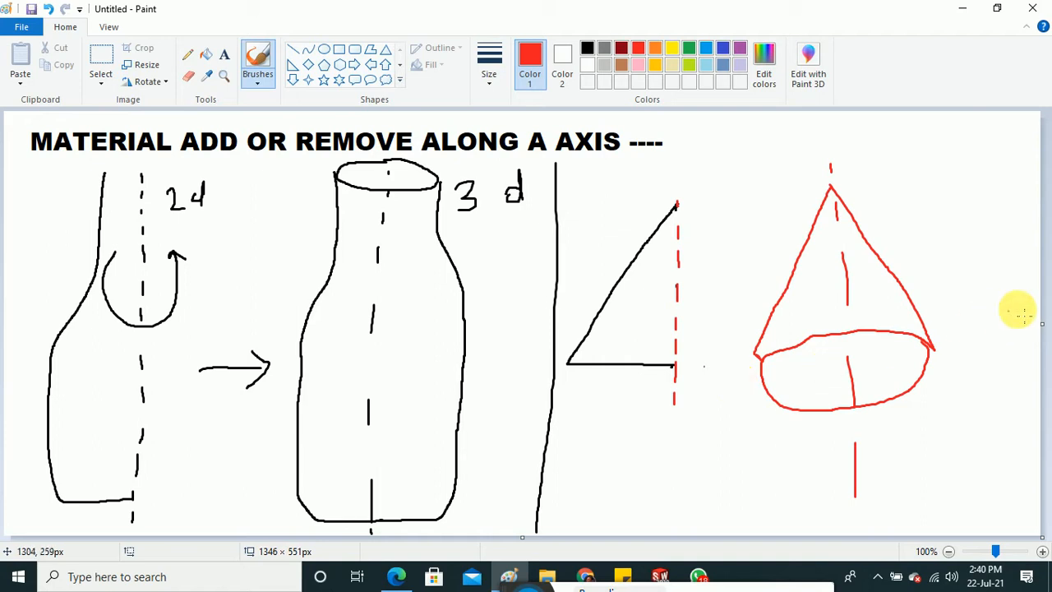
# Start a new blank picture without saving the current drawing, and brush a circled black number 3 in the canvas's upper-left corner.
pyautogui.click(1032, 8)
pyautogui.click(537, 291)
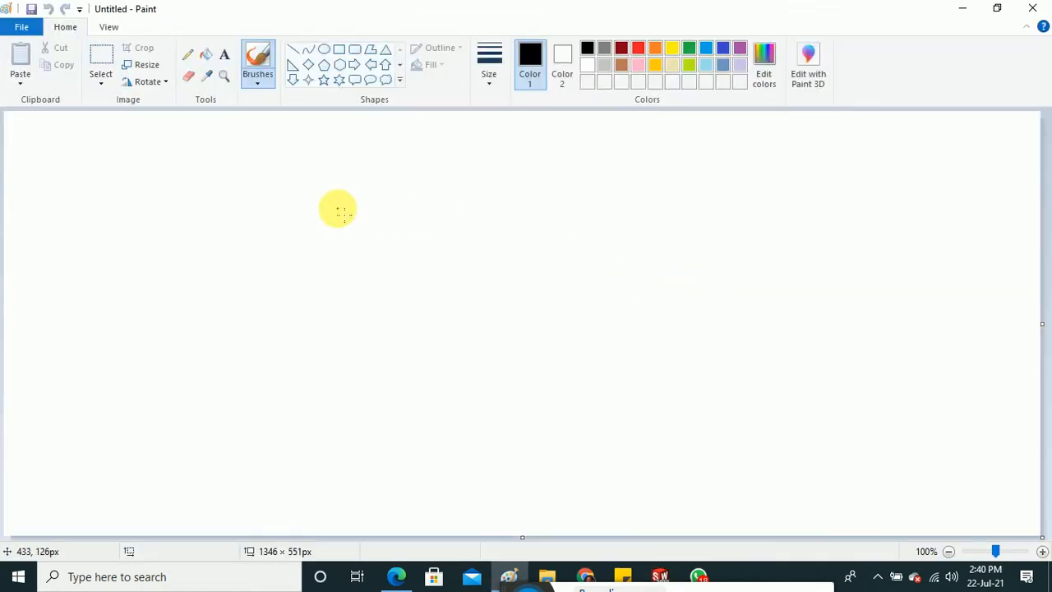
pyautogui.click(259, 58)
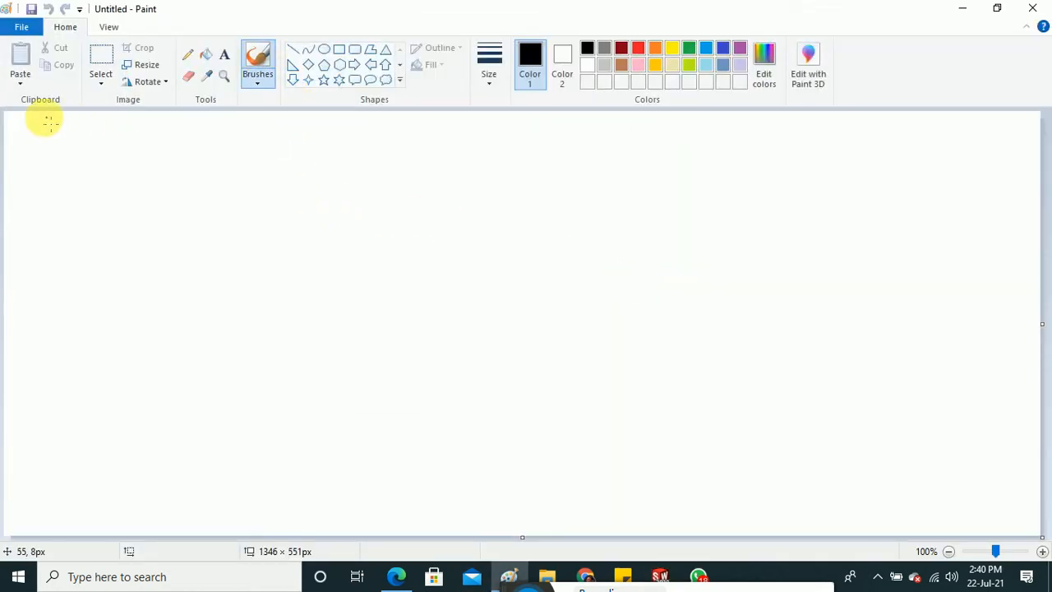
pyautogui.moveTo(6, 122)
pyautogui.mouseDown()
pyautogui.moveTo(26, 159)
pyautogui.moveTo(7, 157)
pyautogui.moveTo(55, 111)
pyautogui.moveTo(93, 151)
pyautogui.mouseUp()
pyautogui.moveTo(95, 124)
pyautogui.mouseDown()
pyautogui.moveTo(108, 145)
pyautogui.moveTo(148, 131)
pyautogui.moveTo(200, 150)
pyautogui.mouseUp()
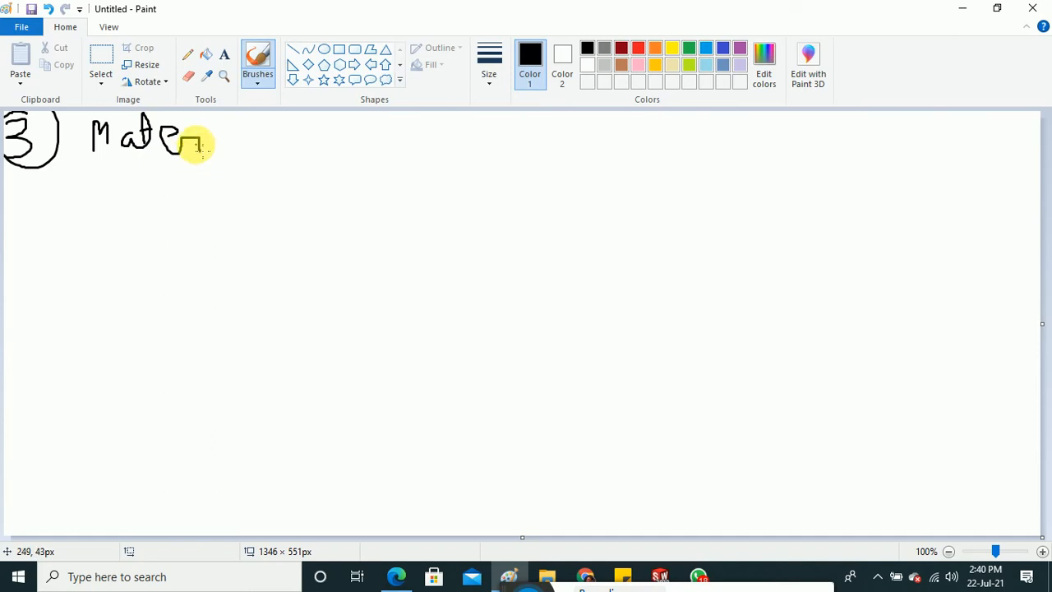
pyautogui.hotkey('ctrl', 'z')
pyautogui.hotkey('ctrl', 'z')
pyautogui.hotkey('ctrl', 'z')
pyautogui.hotkey('ctrl', 'z')
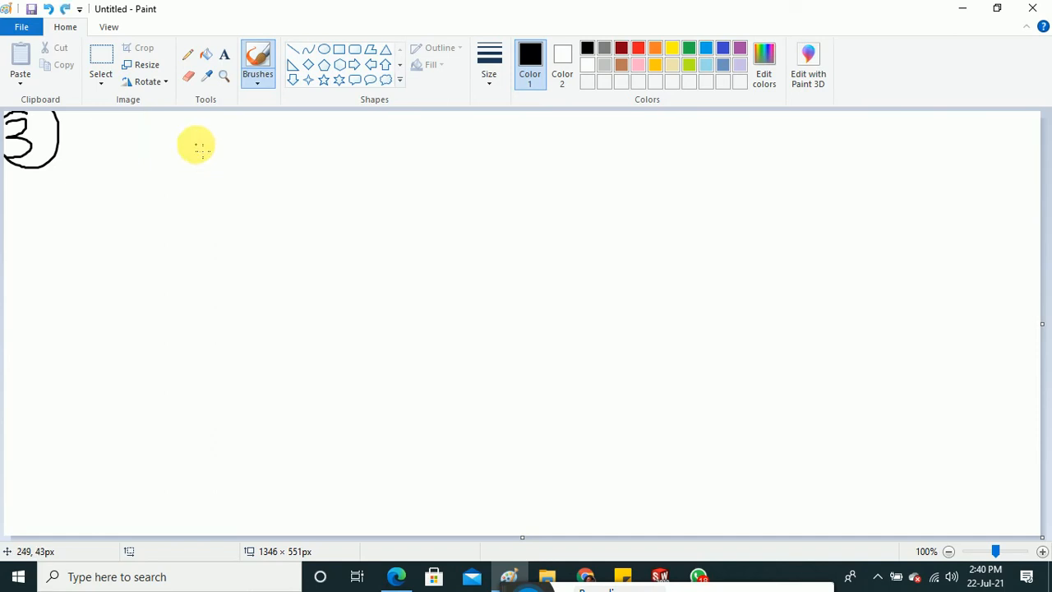
# Add the black heading "MATERIAL ADD ALONG A PATH BY USING SECTION(PROFILE)" in a wide text box beside the circled 3.
pyautogui.click(224, 55)
pyautogui.moveTo(97, 121); pyautogui.dragTo(1022, 188)
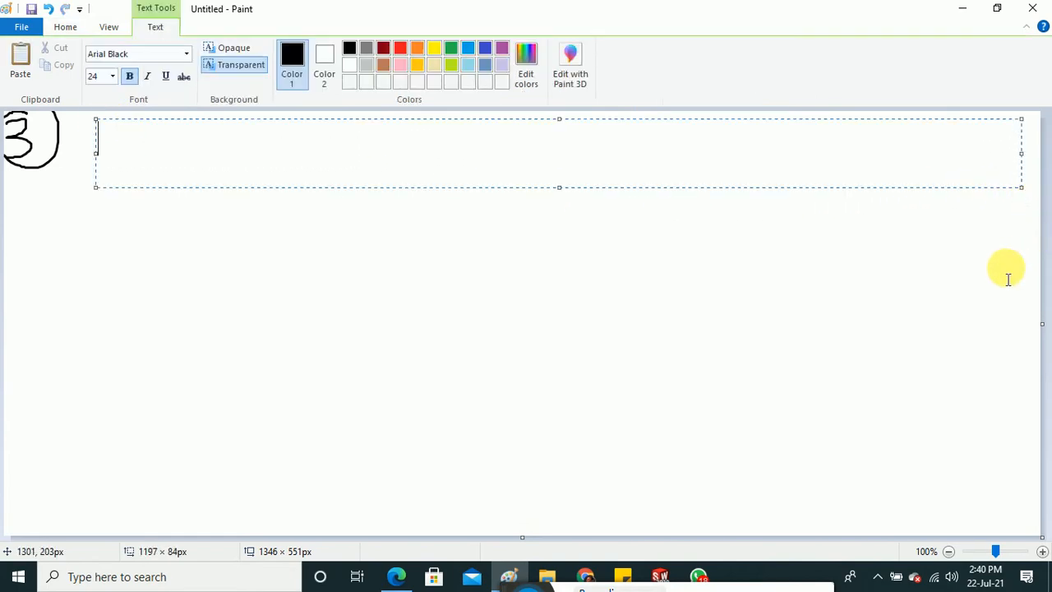
pyautogui.write('A')
pyautogui.write('MA')
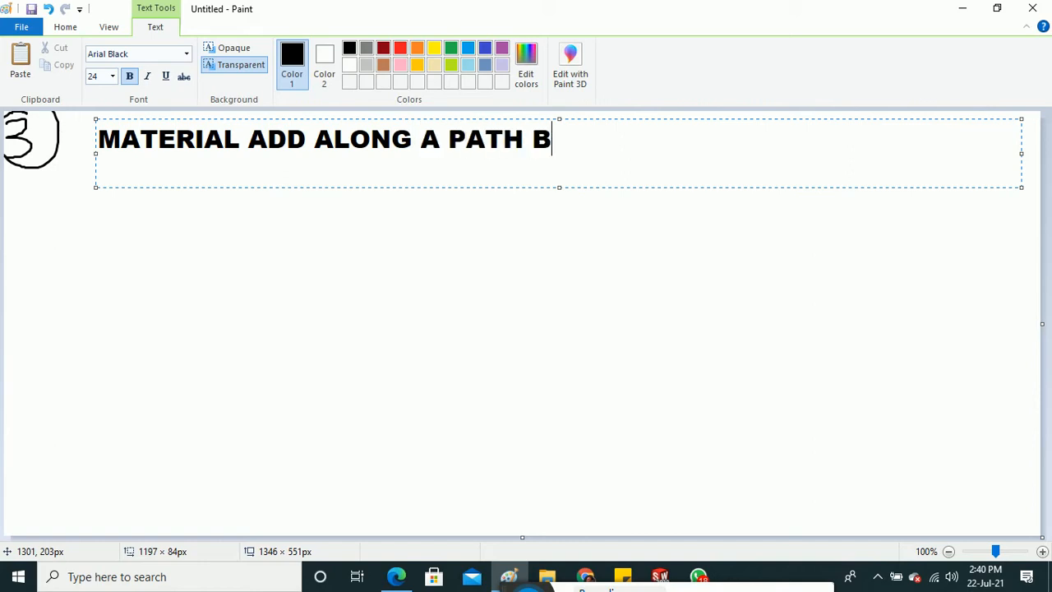
pyautogui.write('USING SECTION')
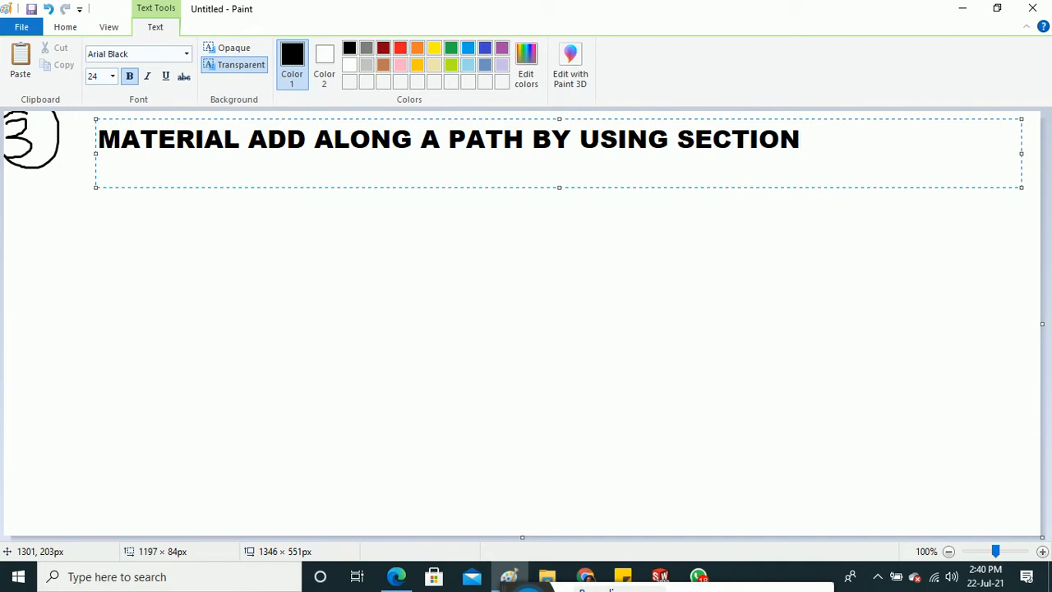
pyautogui.write('PROFILE)')
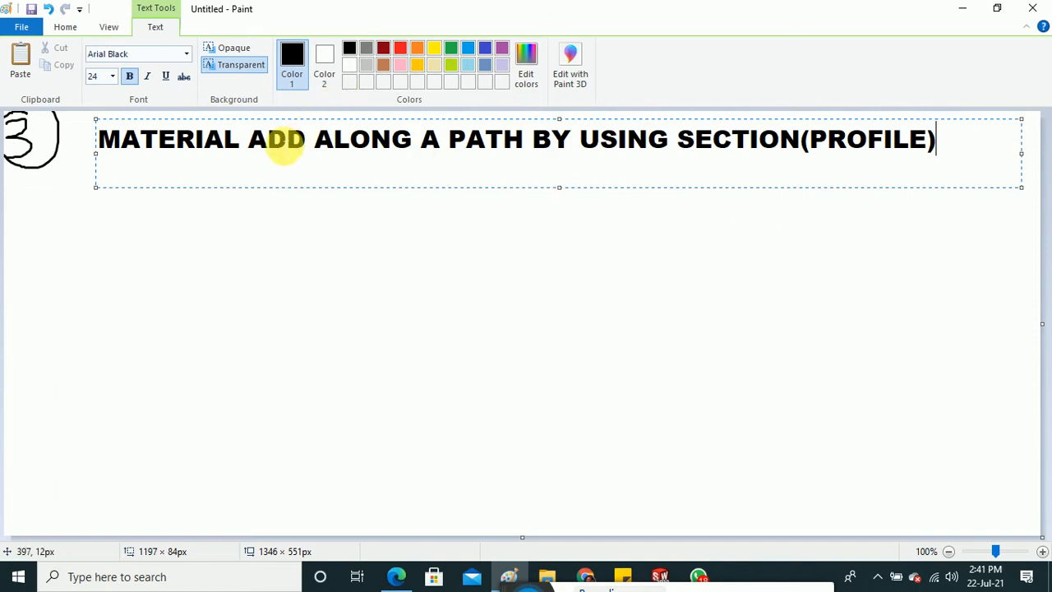
# Insert "/REMOVE" after "ADD" in the heading and finish the text.
pyautogui.click(309, 142)
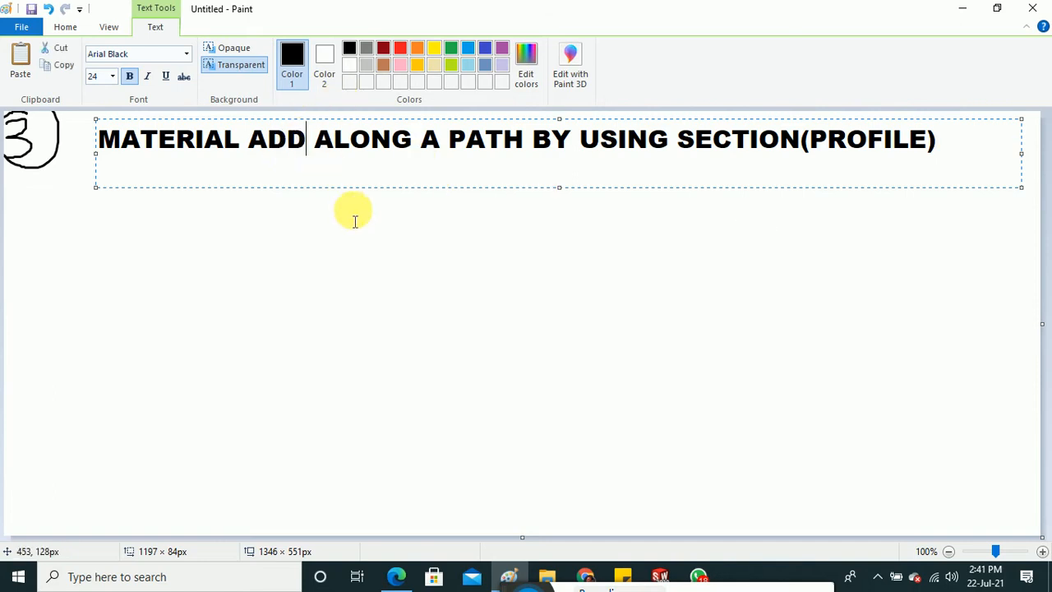
pyautogui.write('/RE')
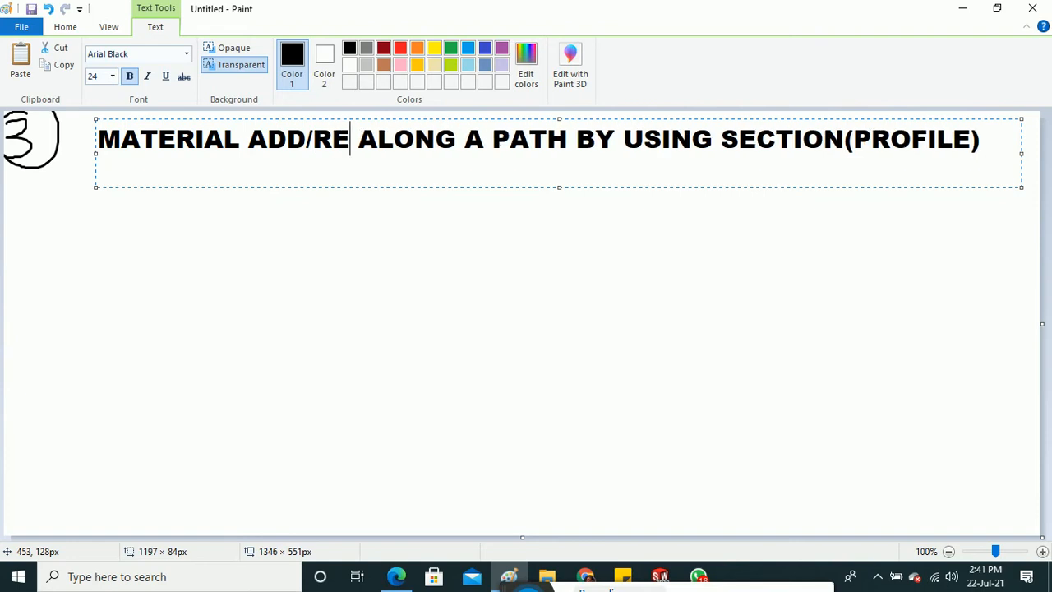
pyautogui.write('MOVE')
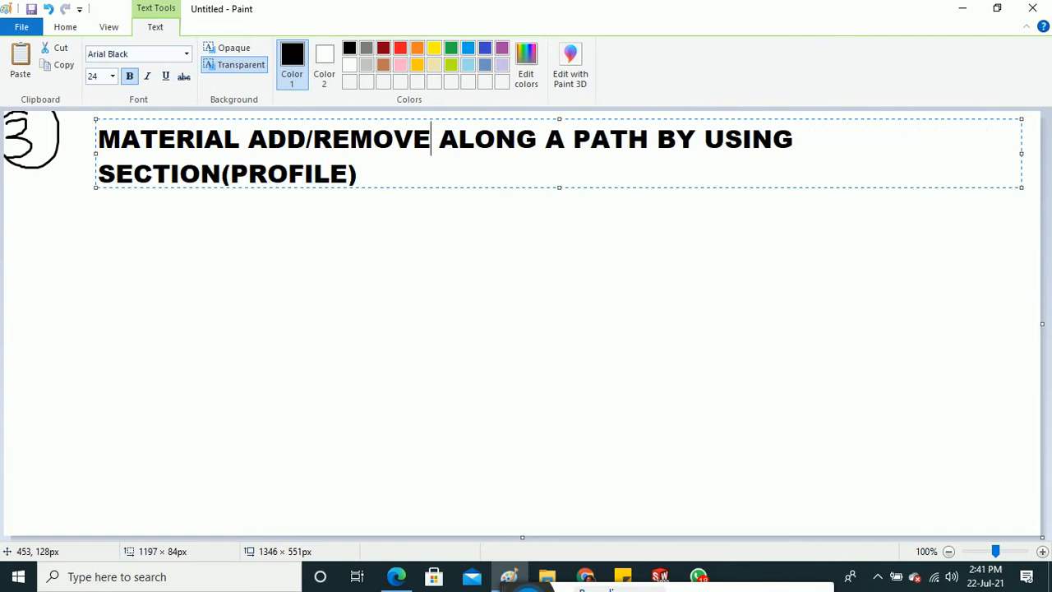
pyautogui.click(543, 274)
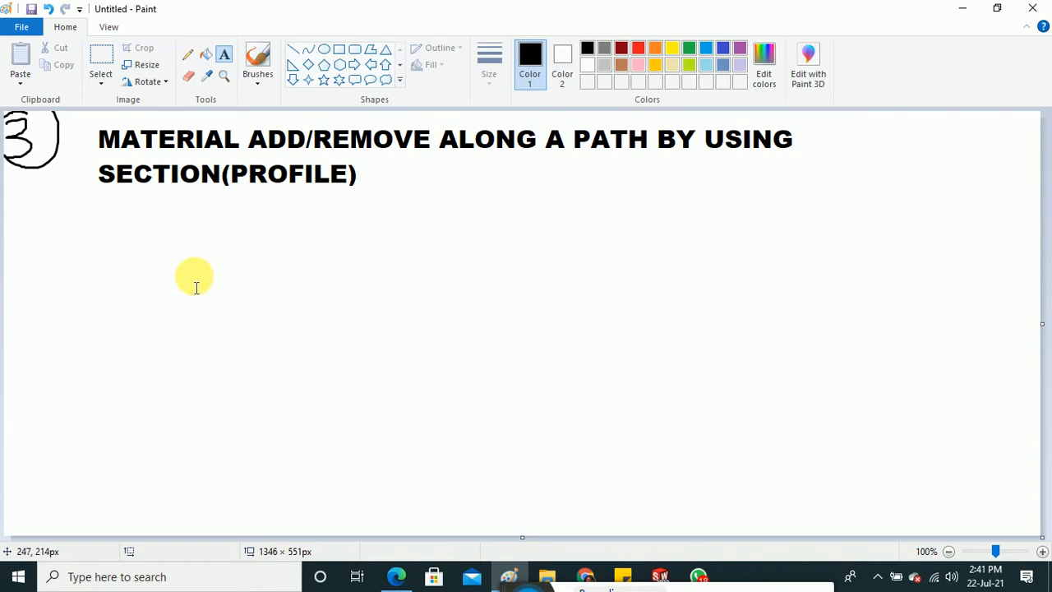
# Brush a long black S-shaped curve below the heading, with an oval around its left end.
pyautogui.click(260, 62)
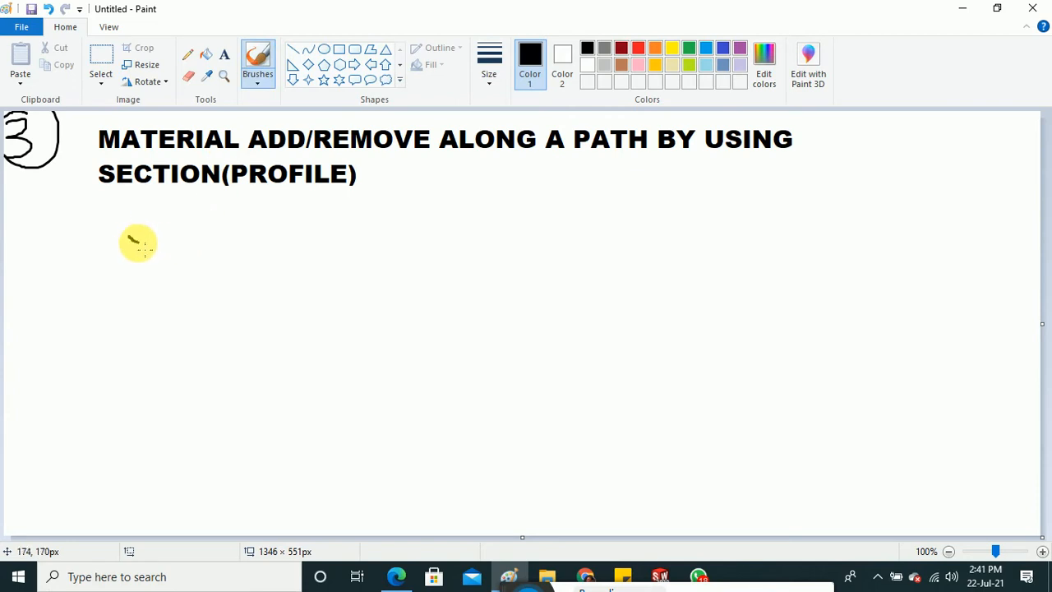
pyautogui.moveTo(139, 244)
pyautogui.mouseDown()
pyautogui.moveTo(192, 260)
pyautogui.moveTo(291, 258)
pyautogui.moveTo(477, 201)
pyautogui.moveTo(604, 190)
pyautogui.moveTo(688, 214)
pyautogui.moveTo(732, 246)
pyautogui.mouseUp()
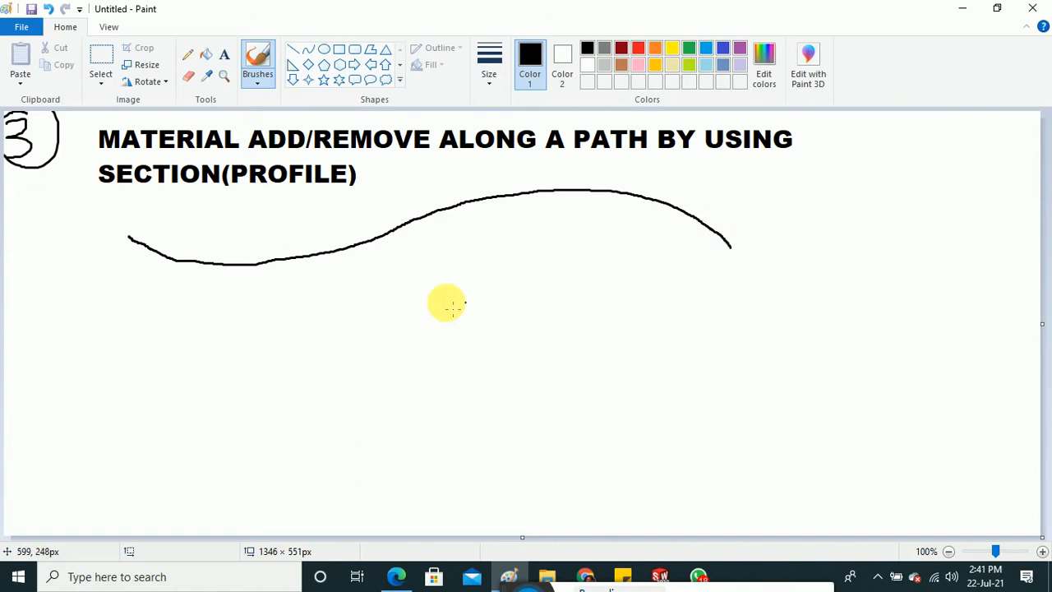
pyautogui.moveTo(153, 204)
pyautogui.mouseDown()
pyautogui.moveTo(105, 212)
pyautogui.moveTo(78, 237)
pyautogui.moveTo(112, 263)
pyautogui.moveTo(155, 252)
pyautogui.moveTo(174, 229)
pyautogui.moveTo(162, 208)
pyautogui.mouseUp()
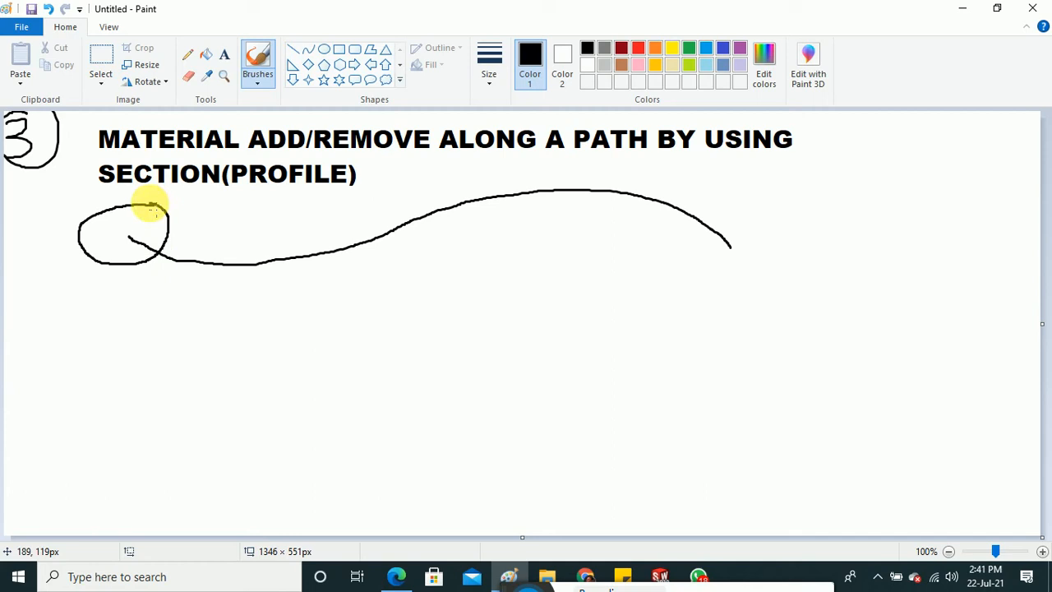
# Handwrite "Path" with an arrow to the curve, "Section or Profile" with an arrow from the oval, and "2d" above the curve.
pyautogui.moveTo(310, 220)
pyautogui.mouseDown()
pyautogui.moveTo(311, 246)
pyautogui.moveTo(338, 216)
pyautogui.moveTo(324, 220)
pyautogui.moveTo(352, 238)
pyautogui.moveTo(369, 214)
pyautogui.moveTo(380, 237)
pyautogui.mouseUp()
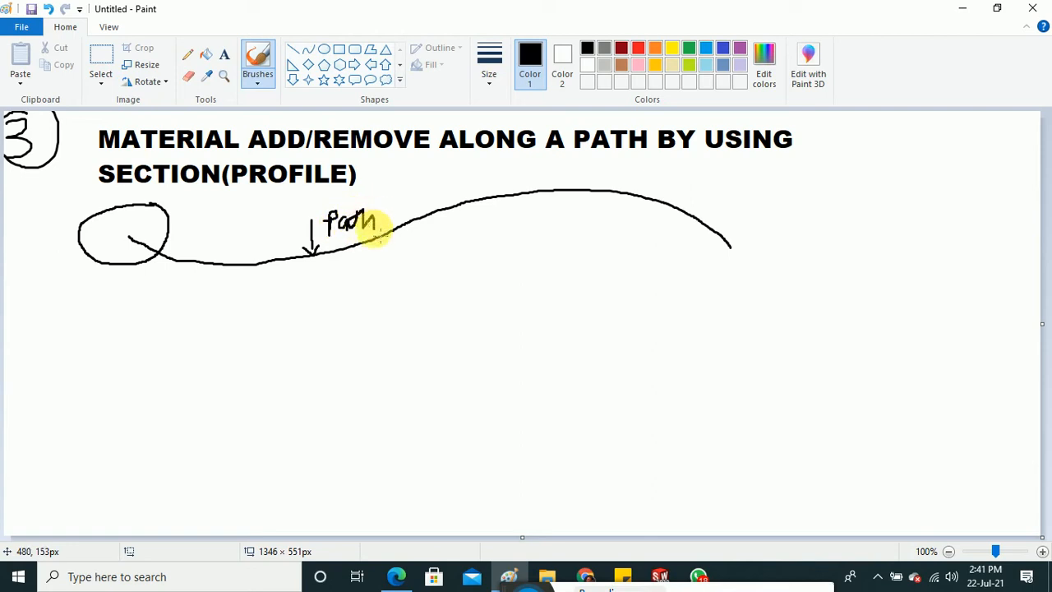
pyautogui.moveTo(100, 265)
pyautogui.mouseDown()
pyautogui.moveTo(85, 282)
pyautogui.moveTo(98, 313)
pyautogui.moveTo(145, 312)
pyautogui.moveTo(168, 292)
pyautogui.moveTo(202, 297)
pyautogui.moveTo(145, 337)
pyautogui.moveTo(173, 336)
pyautogui.moveTo(170, 352)
pyautogui.mouseUp()
pyautogui.moveTo(105, 374)
pyautogui.mouseDown()
pyautogui.moveTo(104, 390)
pyautogui.moveTo(119, 397)
pyautogui.moveTo(162, 400)
pyautogui.moveTo(206, 372)
pyautogui.moveTo(233, 382)
pyautogui.mouseUp()
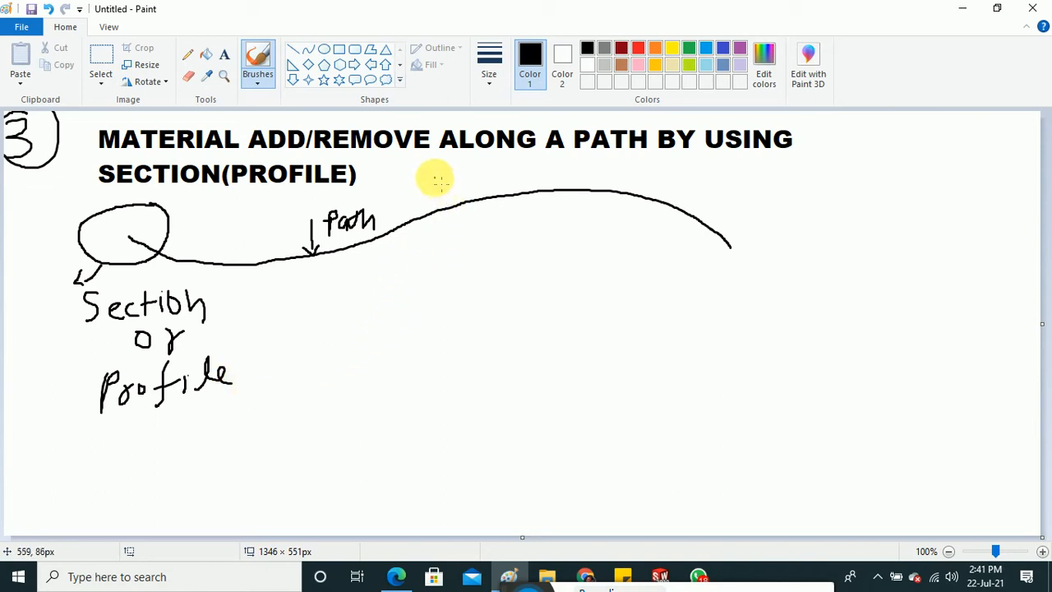
pyautogui.moveTo(434, 174)
pyautogui.mouseDown()
pyautogui.moveTo(451, 187)
pyautogui.moveTo(467, 165)
pyautogui.moveTo(467, 183)
pyautogui.mouseUp()
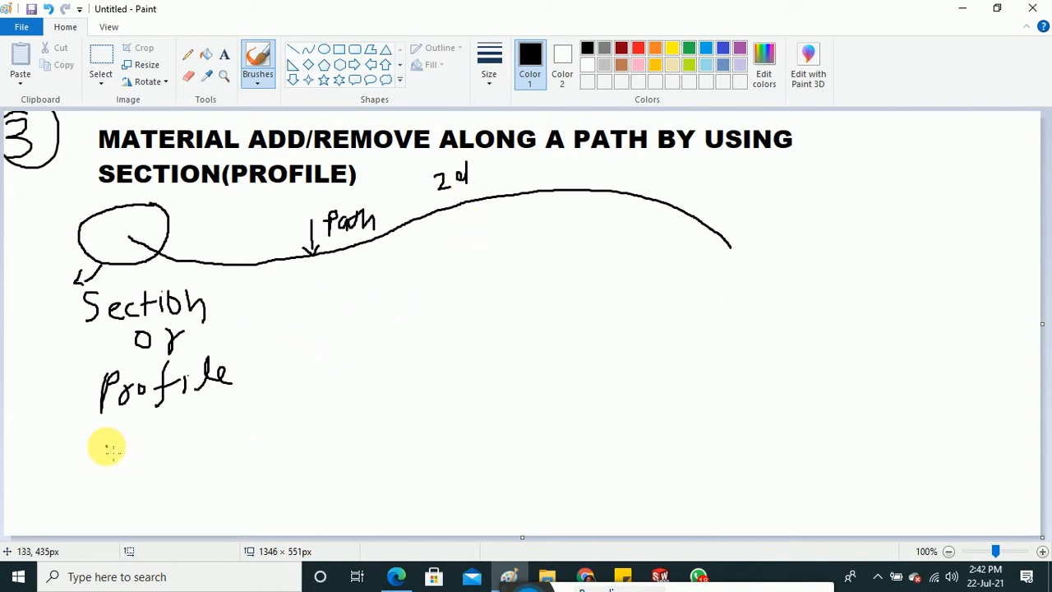
# Brush a swept tube in the lower canvas: a wavy centre path, an oval at each end, and upper and lower outlines joining them.
pyautogui.moveTo(106, 445)
pyautogui.mouseDown()
pyautogui.moveTo(129, 472)
pyautogui.moveTo(214, 472)
pyautogui.moveTo(472, 404)
pyautogui.moveTo(669, 416)
pyautogui.moveTo(763, 463)
pyautogui.mouseUp()
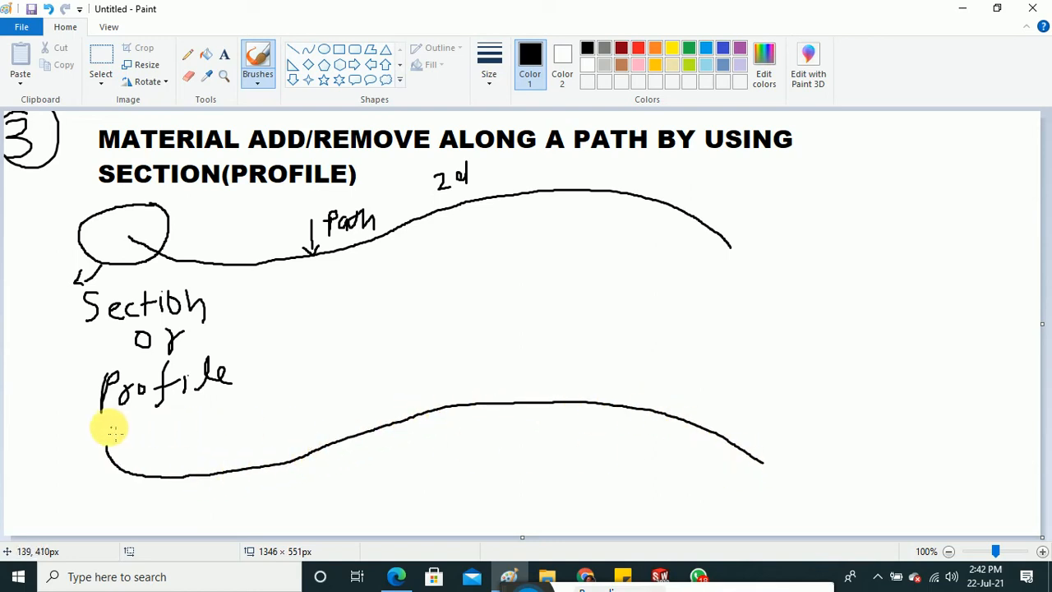
pyautogui.moveTo(122, 420)
pyautogui.mouseDown()
pyautogui.moveTo(70, 439)
pyautogui.moveTo(96, 475)
pyautogui.moveTo(136, 430)
pyautogui.moveTo(124, 420)
pyautogui.mouseUp()
pyautogui.moveTo(779, 442)
pyautogui.mouseDown()
pyautogui.moveTo(754, 451)
pyautogui.moveTo(747, 493)
pyautogui.moveTo(782, 482)
pyautogui.moveTo(781, 441)
pyautogui.mouseUp()
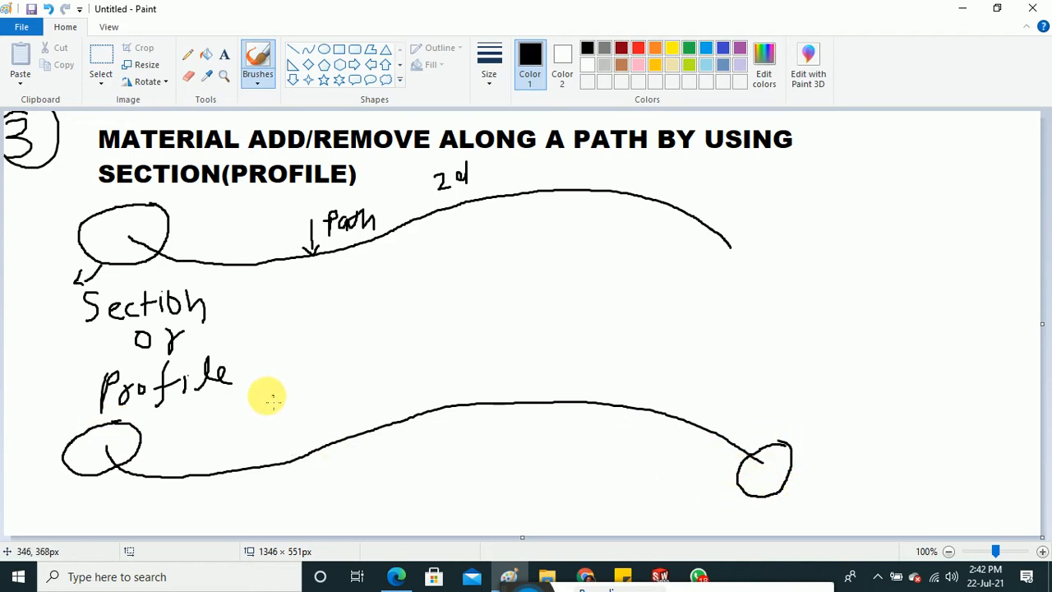
pyautogui.moveTo(138, 426)
pyautogui.mouseDown()
pyautogui.moveTo(228, 427)
pyautogui.moveTo(425, 370)
pyautogui.moveTo(545, 364)
pyautogui.moveTo(660, 378)
pyautogui.moveTo(786, 441)
pyautogui.mouseUp()
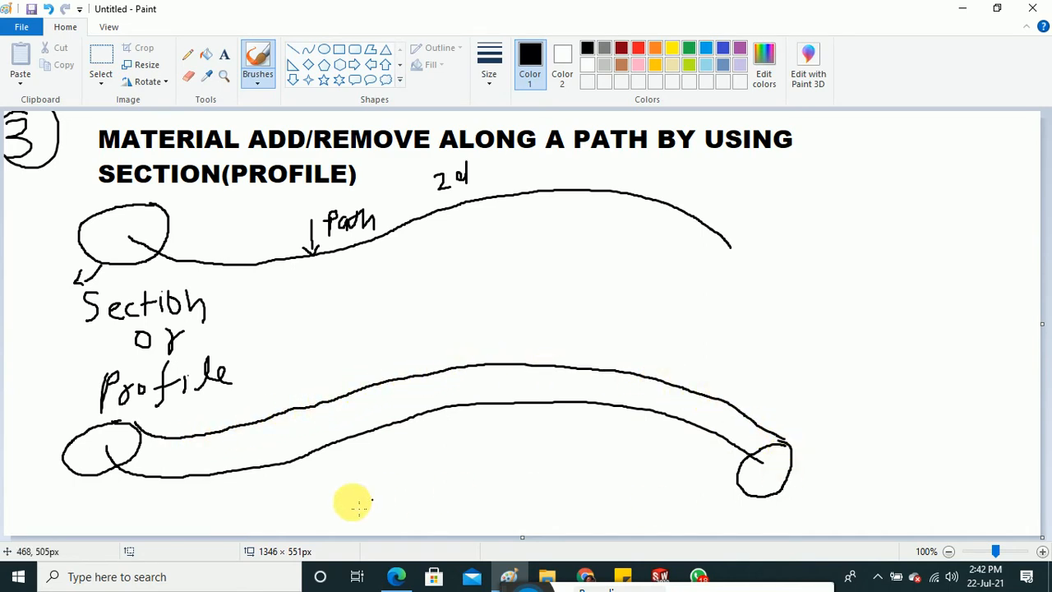
pyautogui.moveTo(77, 479)
pyautogui.mouseDown()
pyautogui.moveTo(146, 509)
pyautogui.moveTo(219, 516)
pyautogui.moveTo(308, 507)
pyautogui.moveTo(490, 435)
pyautogui.moveTo(578, 437)
pyautogui.moveTo(753, 498)
pyautogui.mouseUp()
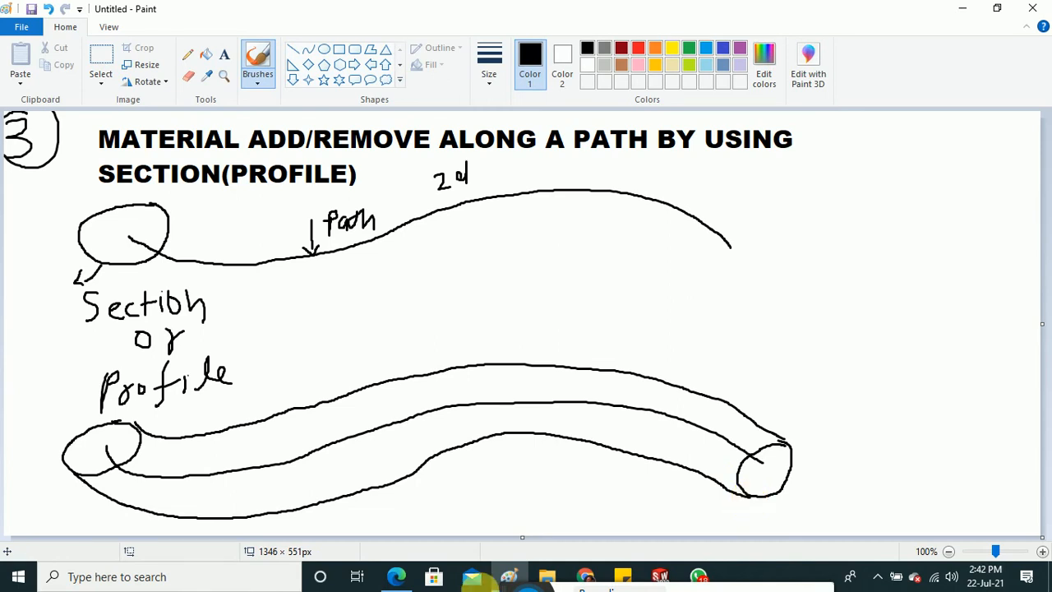
# Add the text note "USED -PIPEING/WIREING" to the right of the upper curve.
pyautogui.click(223, 54)
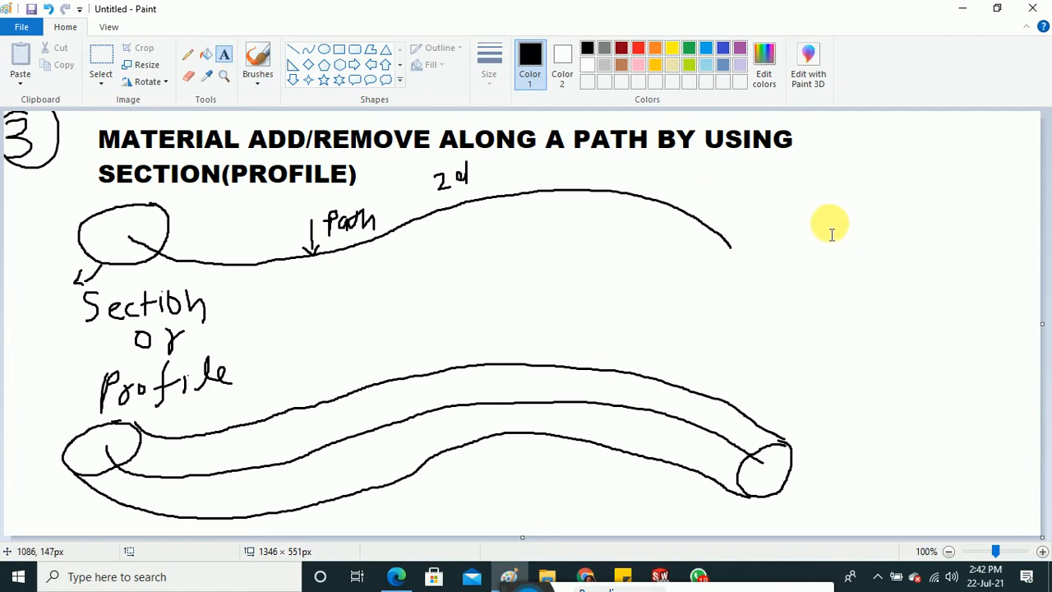
pyautogui.moveTo(791, 199)
pyautogui.mouseDown()
pyautogui.moveTo(841, 259)
pyautogui.moveTo(909, 423)
pyautogui.moveTo(1014, 466)
pyautogui.mouseUp()
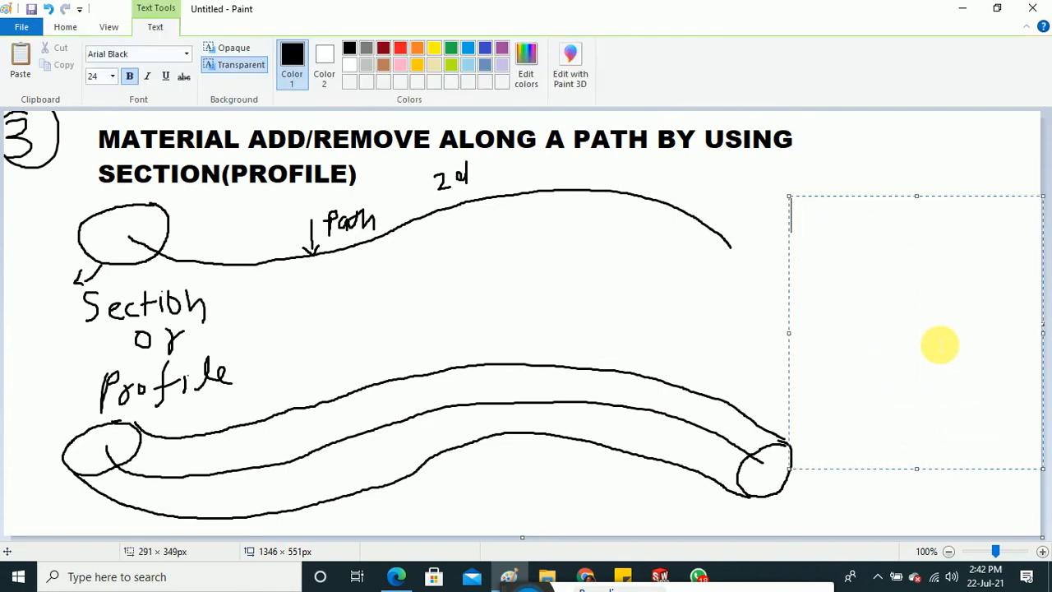
pyautogui.write('U')
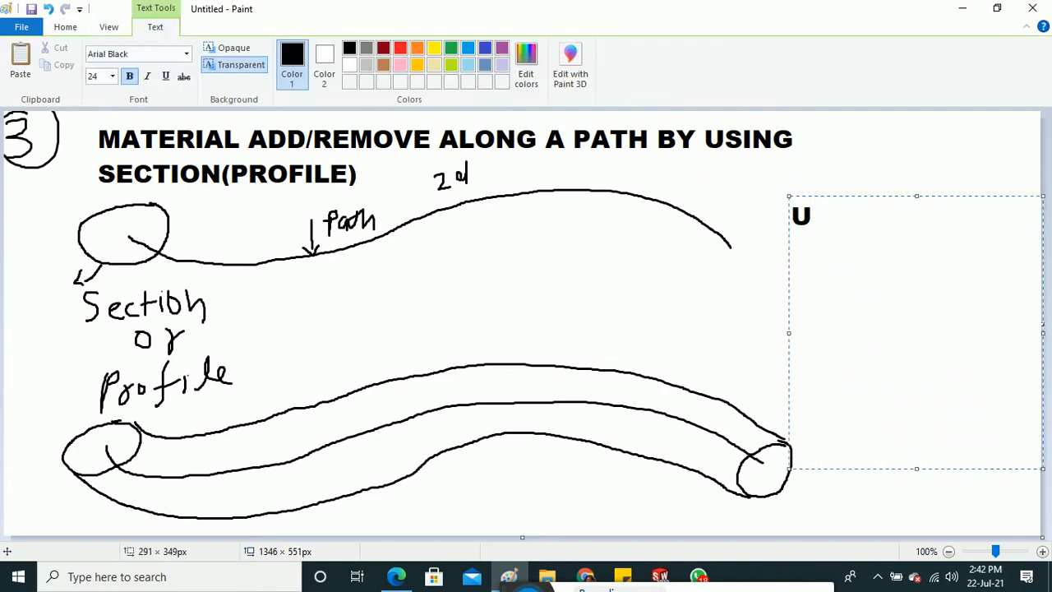
pyautogui.write('SED')
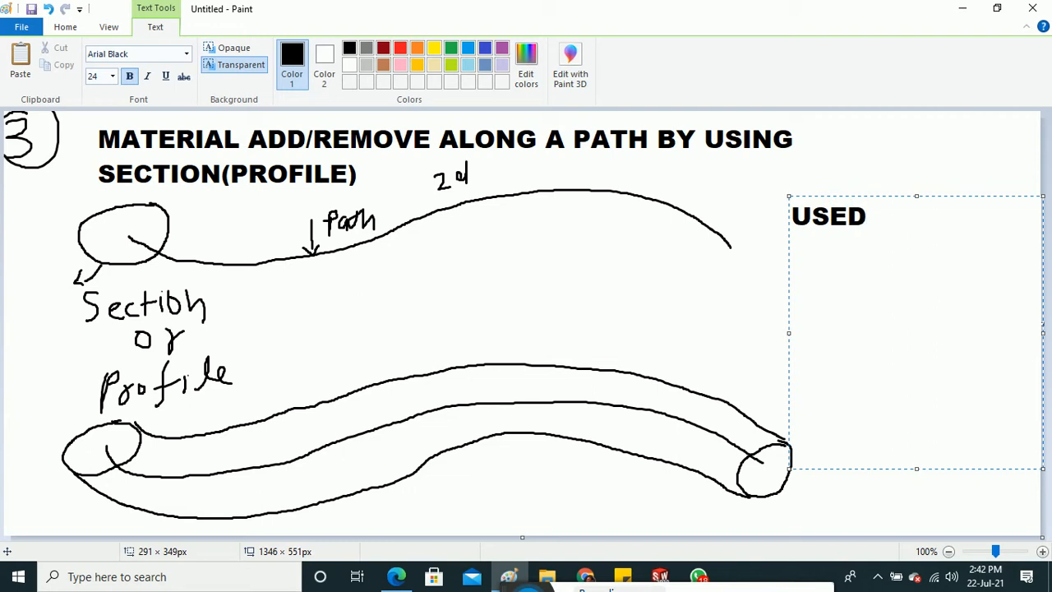
pyautogui.write(' -PIPEING/')
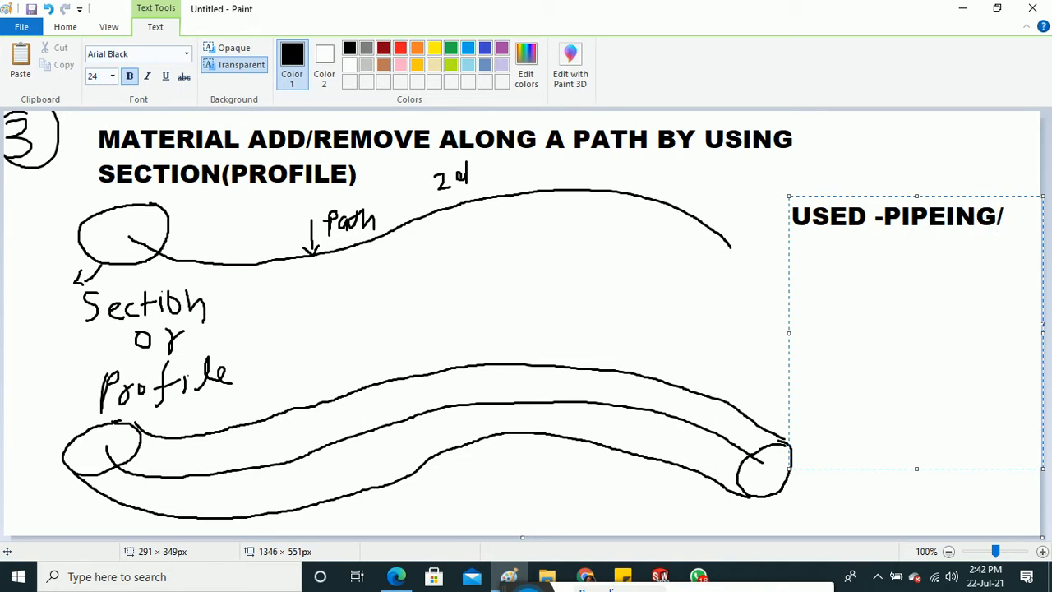
pyautogui.write('WIREI')
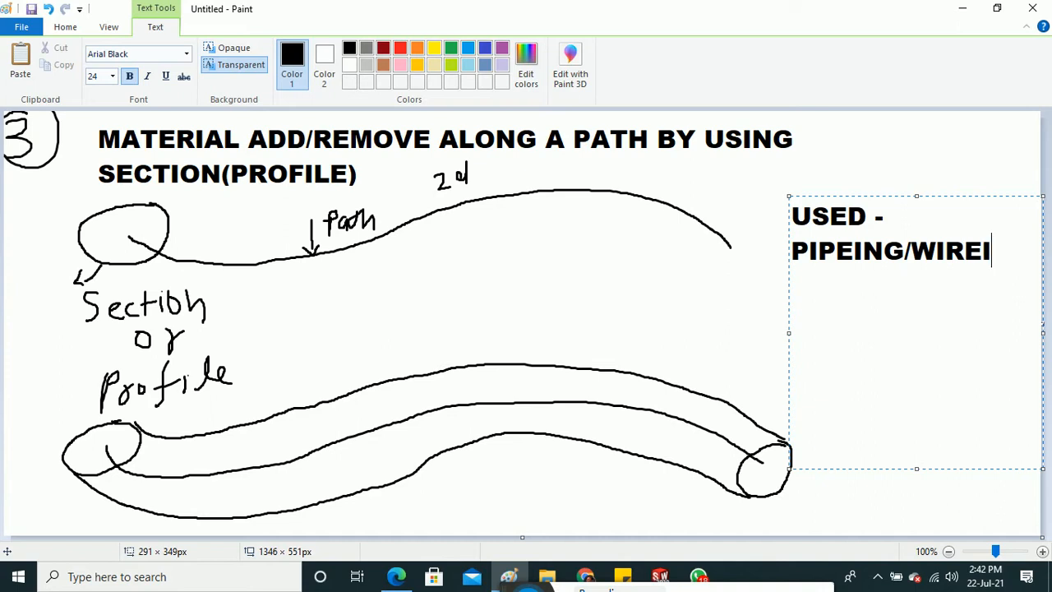
pyautogui.write('NG')
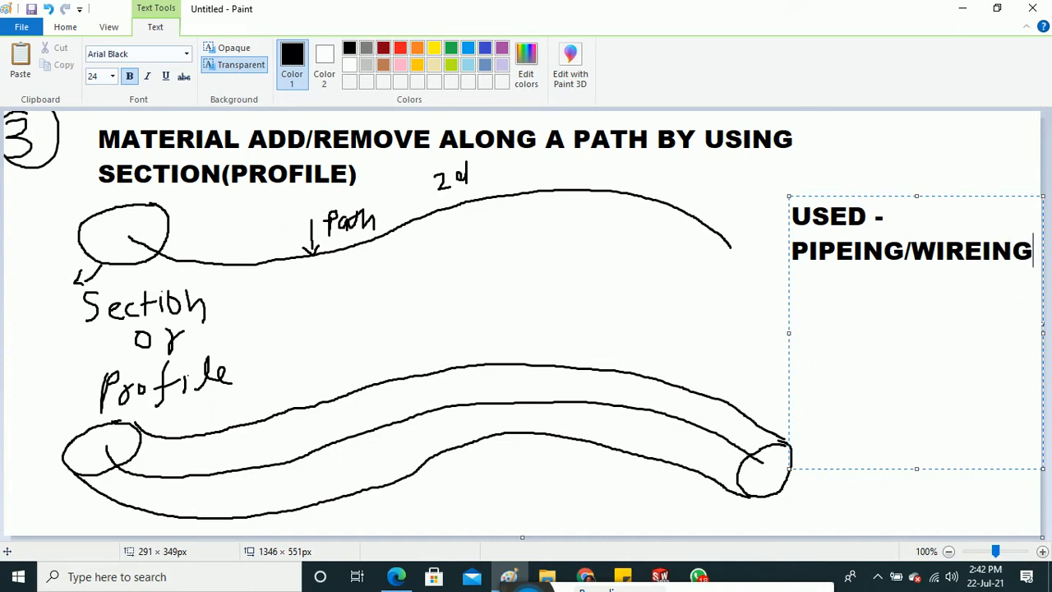
pyautogui.press('Return')
pyautogui.click(745, 311)
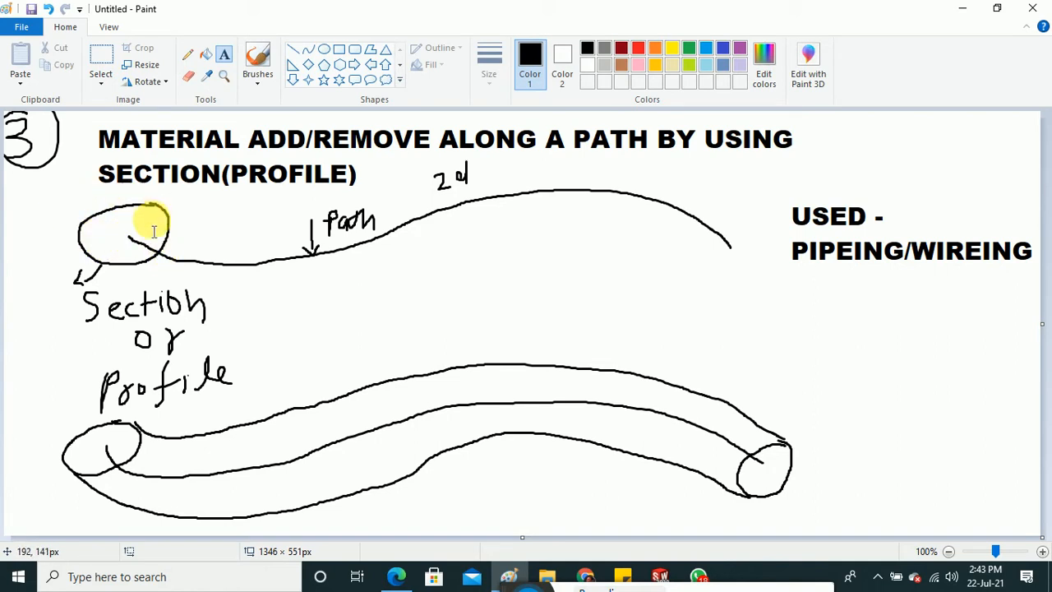
# Start a new blank picture without saving the current drawing.
pyautogui.click(20, 28)
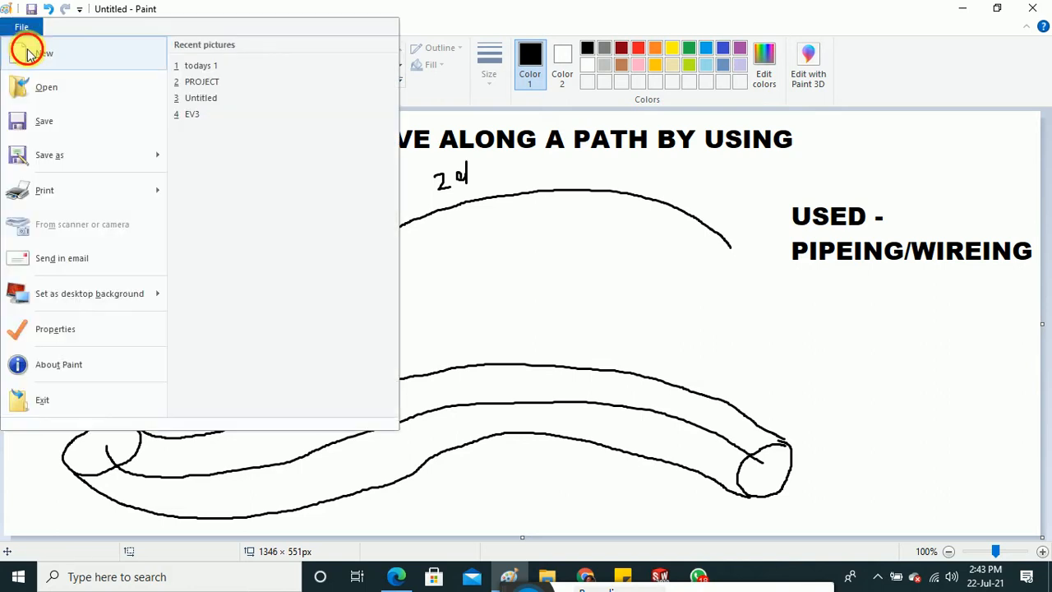
pyautogui.click(27, 53)
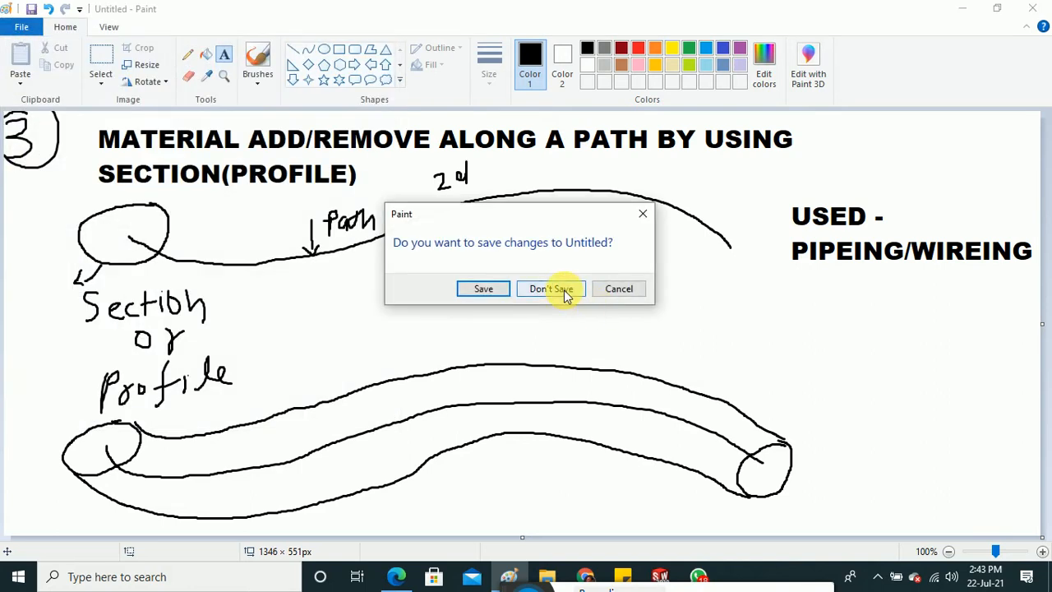
pyautogui.click(551, 289)
# Add the text title "MATERIAL ADD/ REMOVE BETWEEN DIFFERENT CROSS SECTION" across the top of the blank canvas.
pyautogui.click(227, 56)
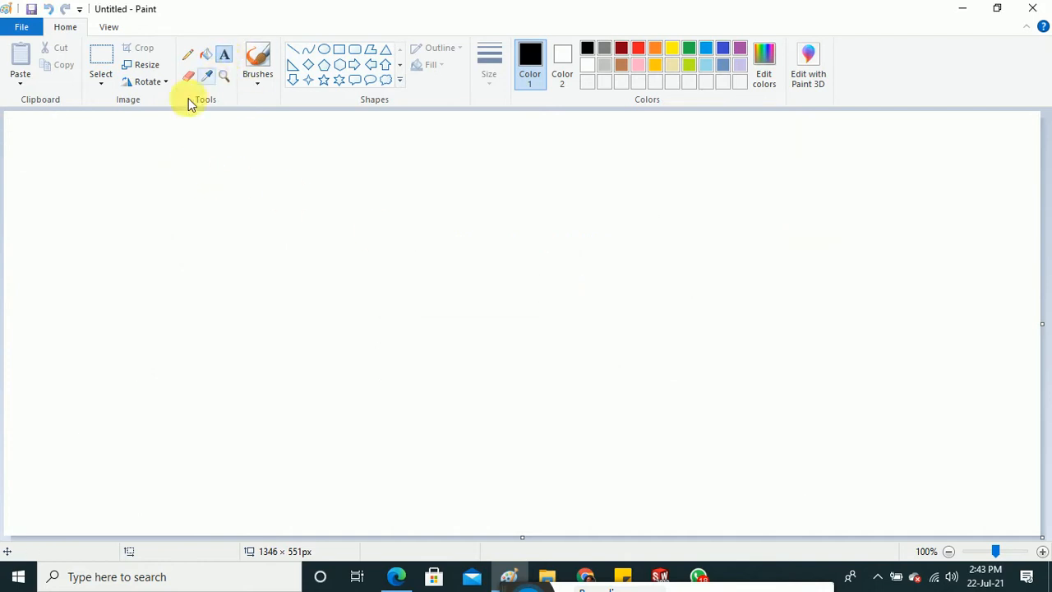
pyautogui.moveTo(45, 127); pyautogui.dragTo(1007, 173)
pyautogui.write('M')
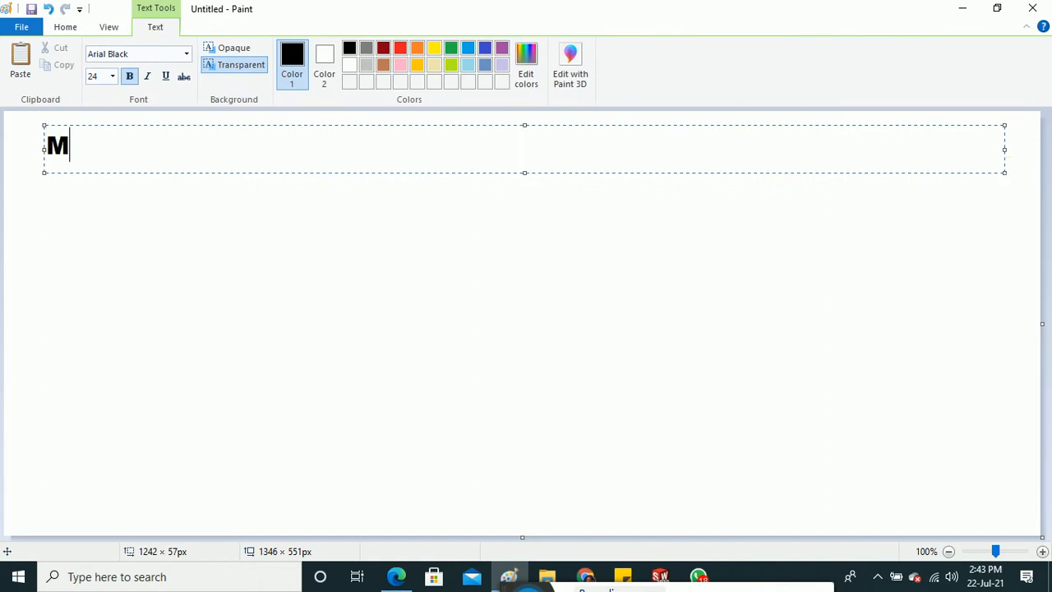
pyautogui.write('ATERI')
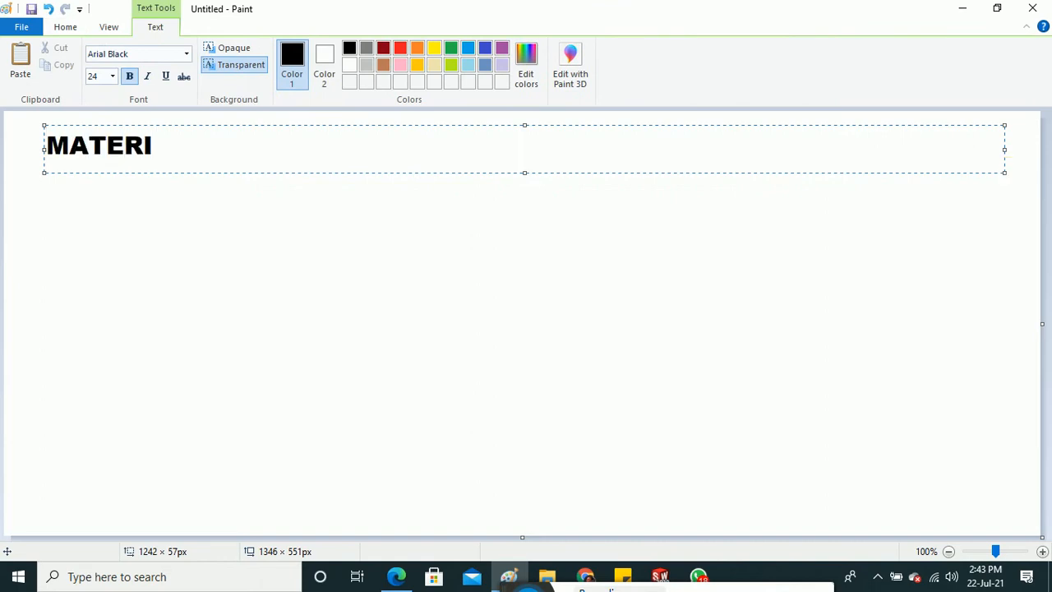
pyautogui.write('AL ADD')
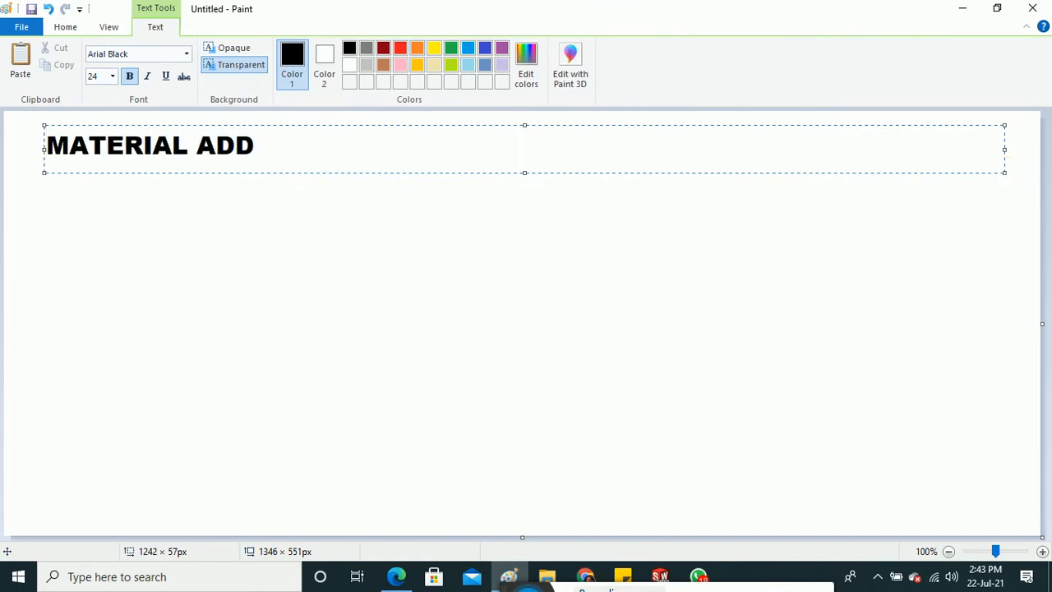
pyautogui.write('/ REMOVE')
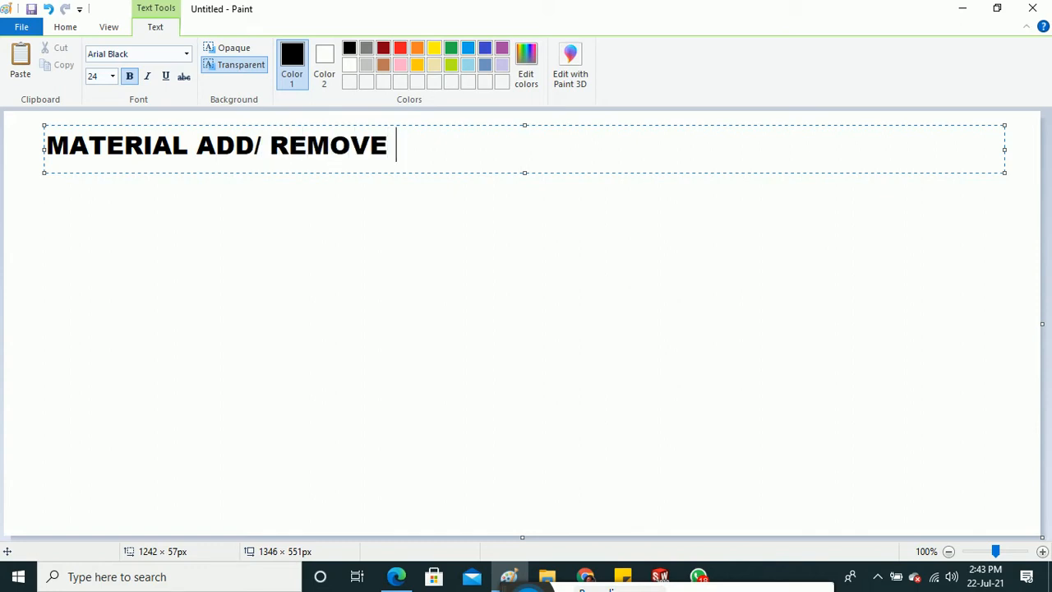
pyautogui.write(' BETWEEN ')
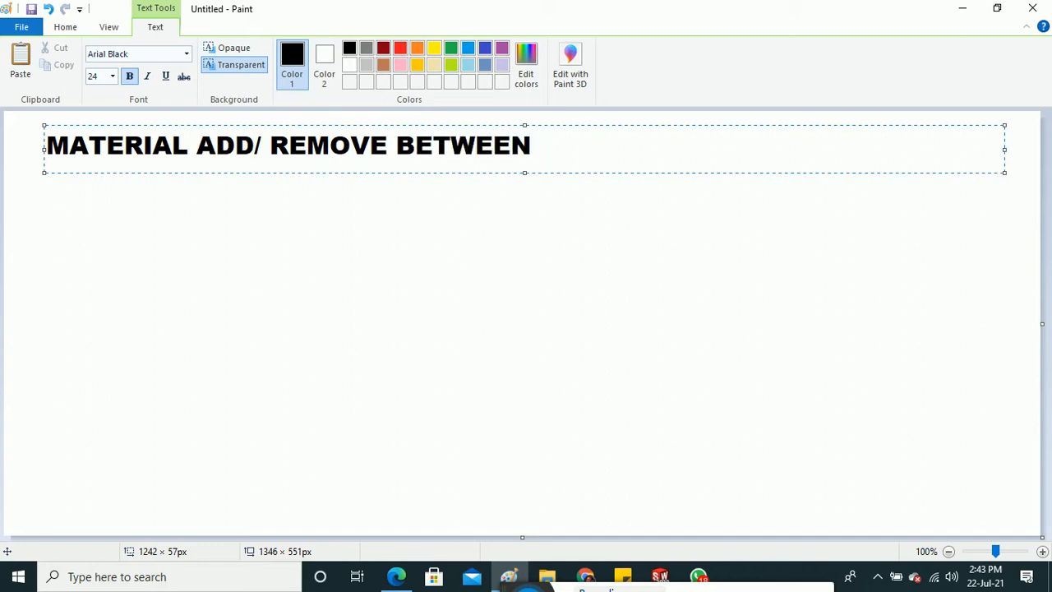
pyautogui.write('DIFF')
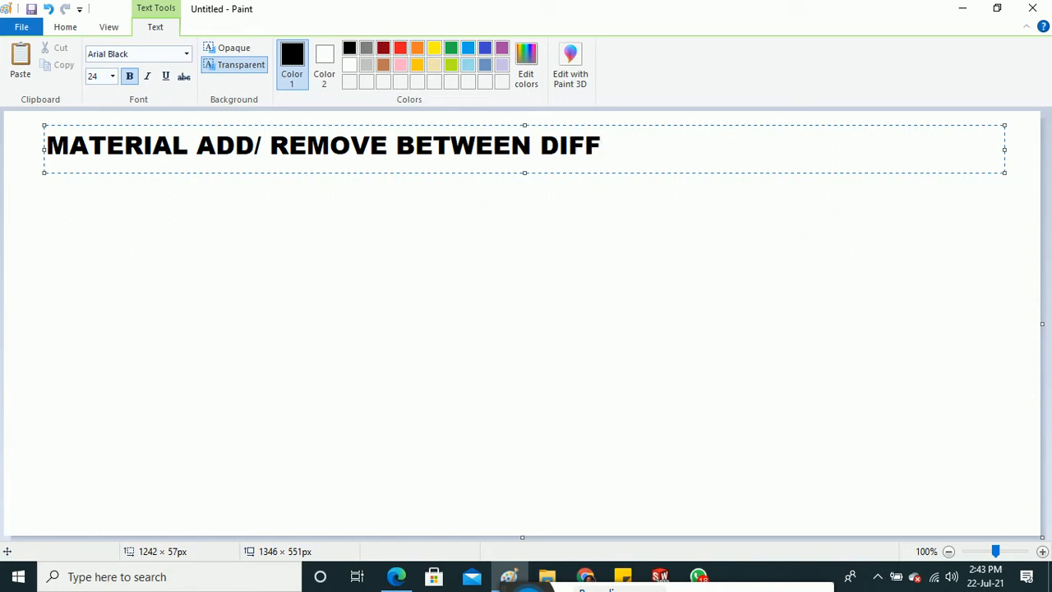
pyautogui.write('ERENT')
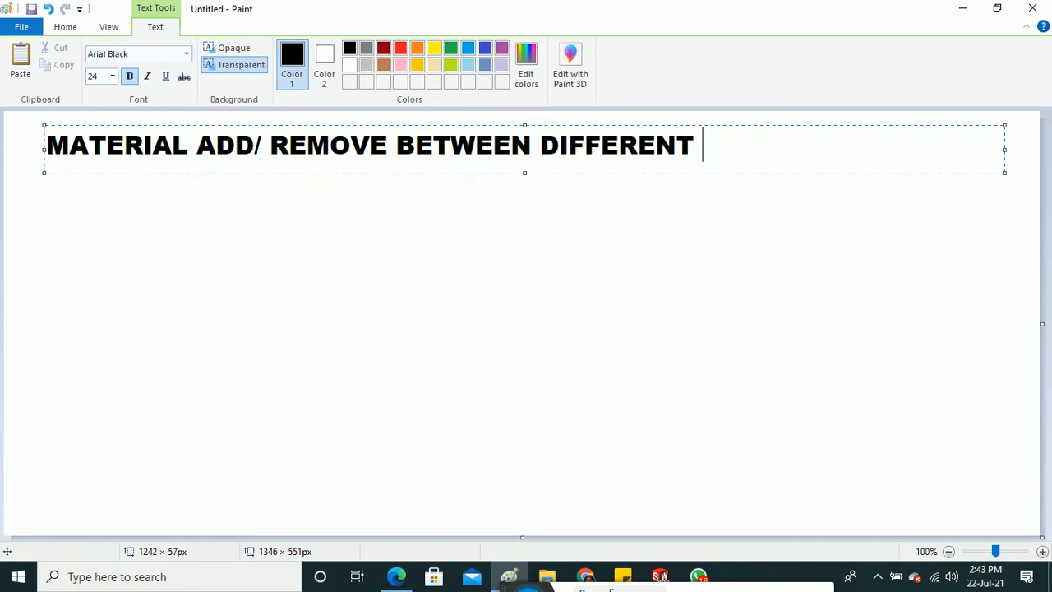
pyautogui.write('CROSS')
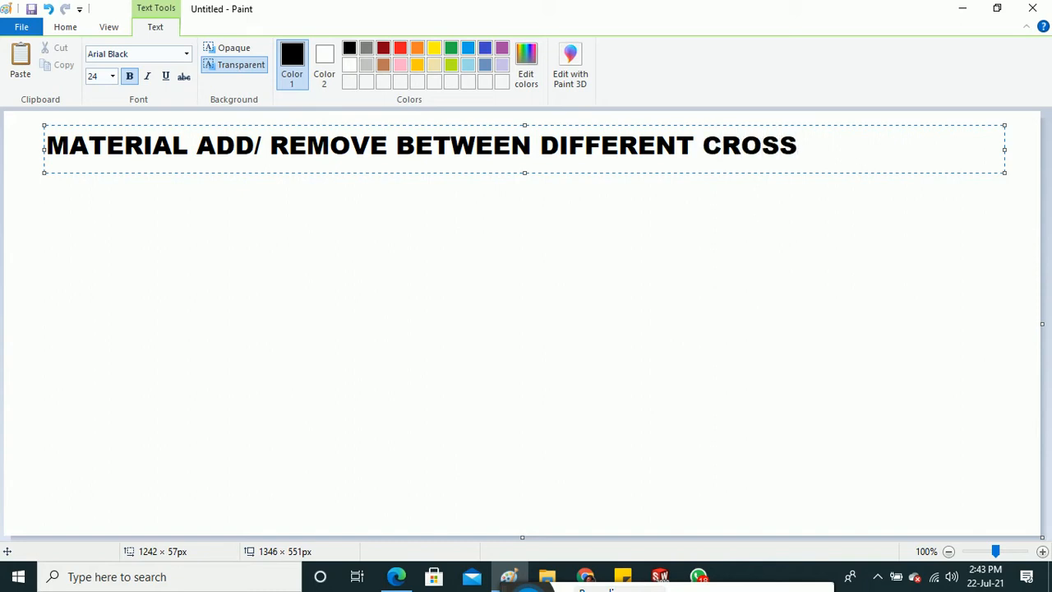
pyautogui.write('SECTION')
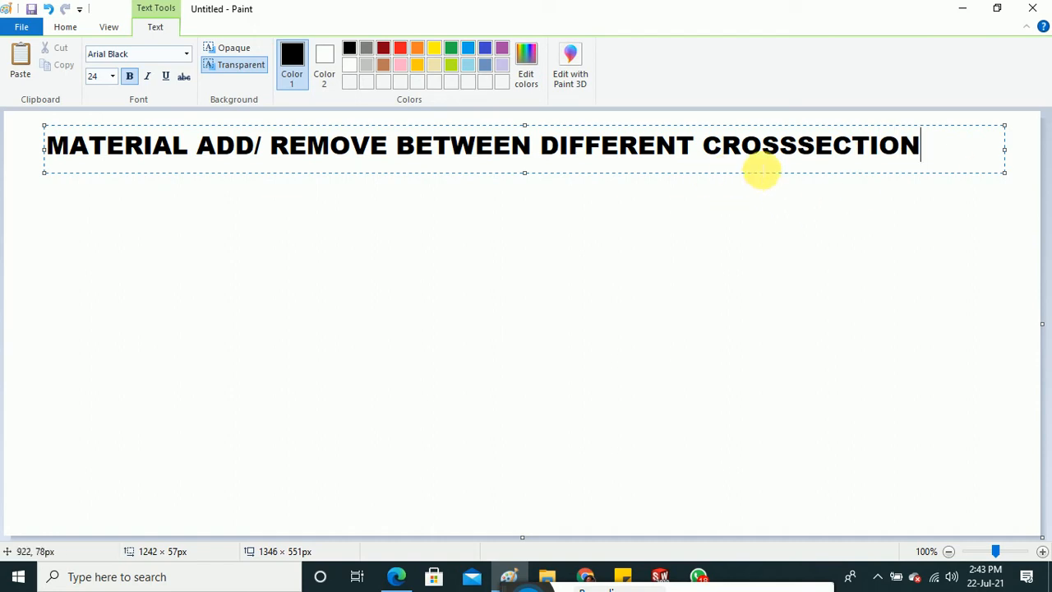
pyautogui.click(798, 147)
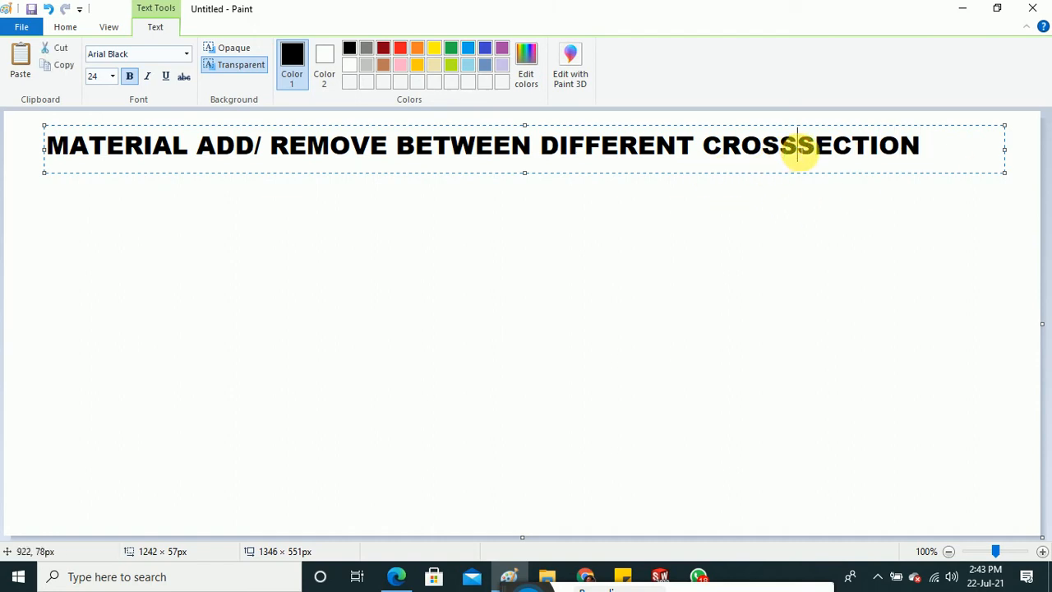
pyautogui.click(661, 281)
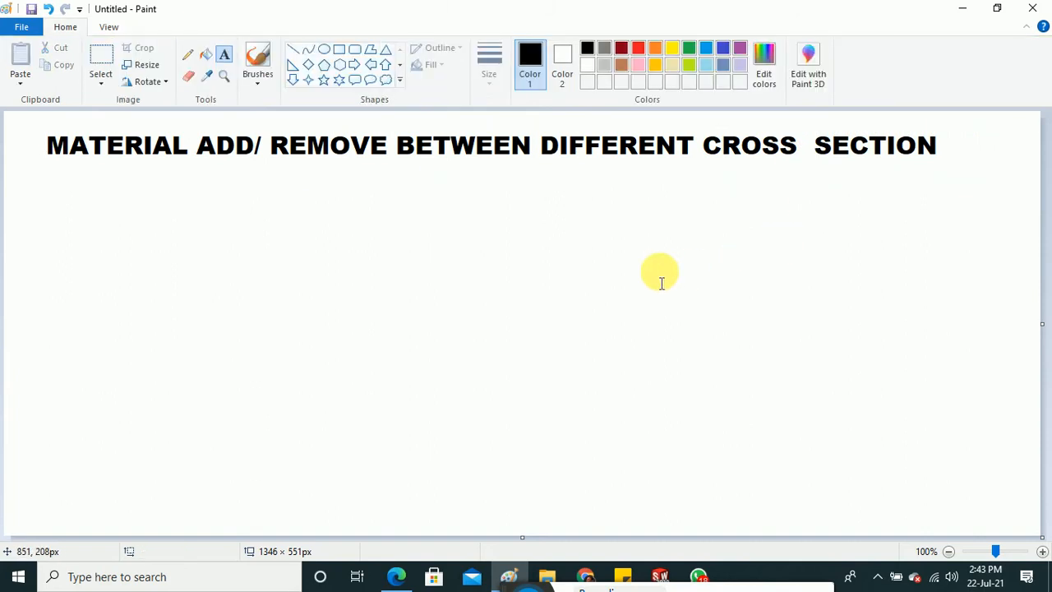
# Brush the inner curve of a crane hook below the title, with a short cylinder at its upper end.
pyautogui.click(257, 59)
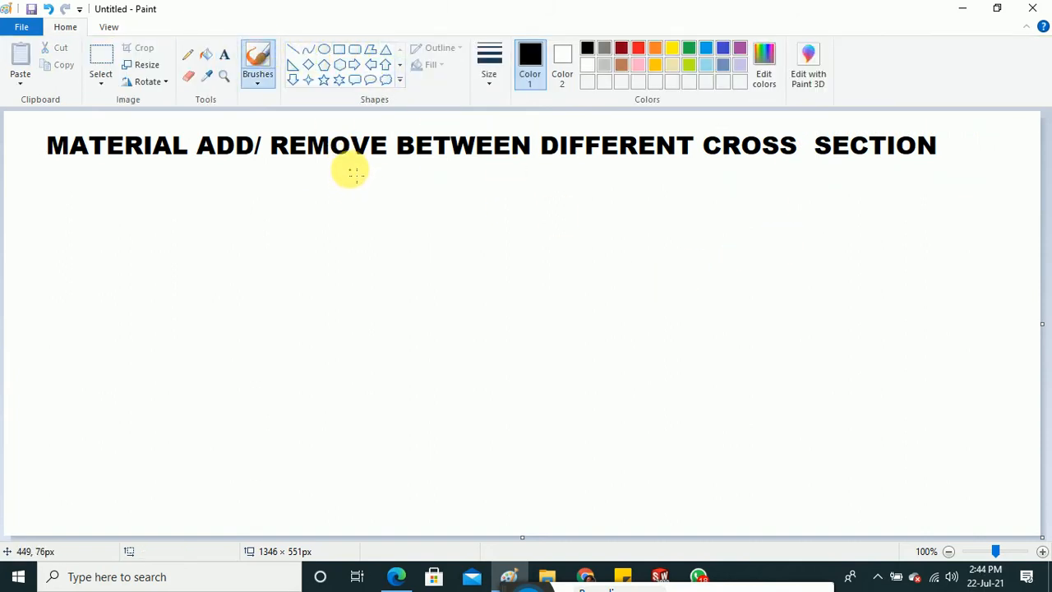
pyautogui.moveTo(351, 167)
pyautogui.mouseDown()
pyautogui.moveTo(358, 262)
pyautogui.moveTo(427, 340)
pyautogui.moveTo(420, 430)
pyautogui.moveTo(388, 468)
pyautogui.moveTo(348, 469)
pyautogui.moveTo(301, 439)
pyautogui.moveTo(245, 355)
pyautogui.moveTo(211, 330)
pyautogui.moveTo(176, 330)
pyautogui.mouseUp()
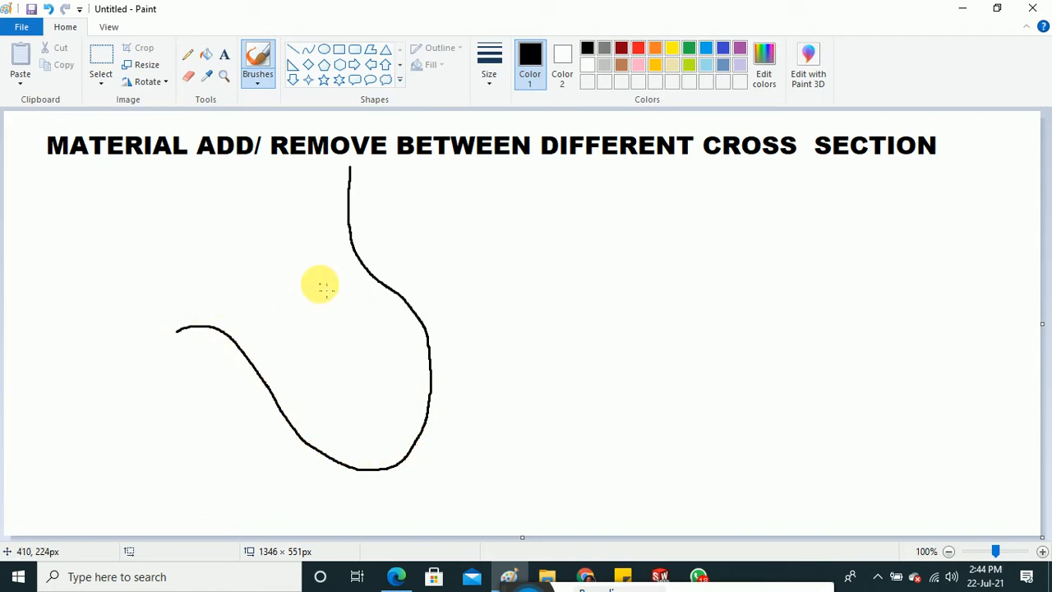
pyautogui.hotkey('ctrl', 'z')
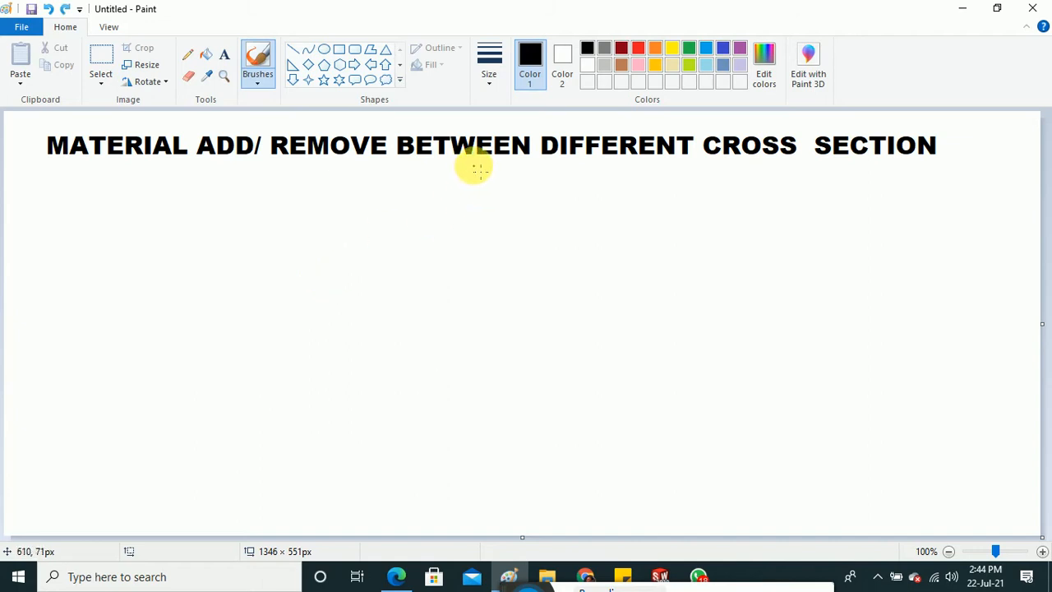
pyautogui.moveTo(474, 167)
pyautogui.mouseDown()
pyautogui.moveTo(475, 230)
pyautogui.moveTo(516, 332)
pyautogui.moveTo(493, 399)
pyautogui.moveTo(443, 412)
pyautogui.moveTo(374, 355)
pyautogui.moveTo(338, 341)
pyautogui.mouseUp()
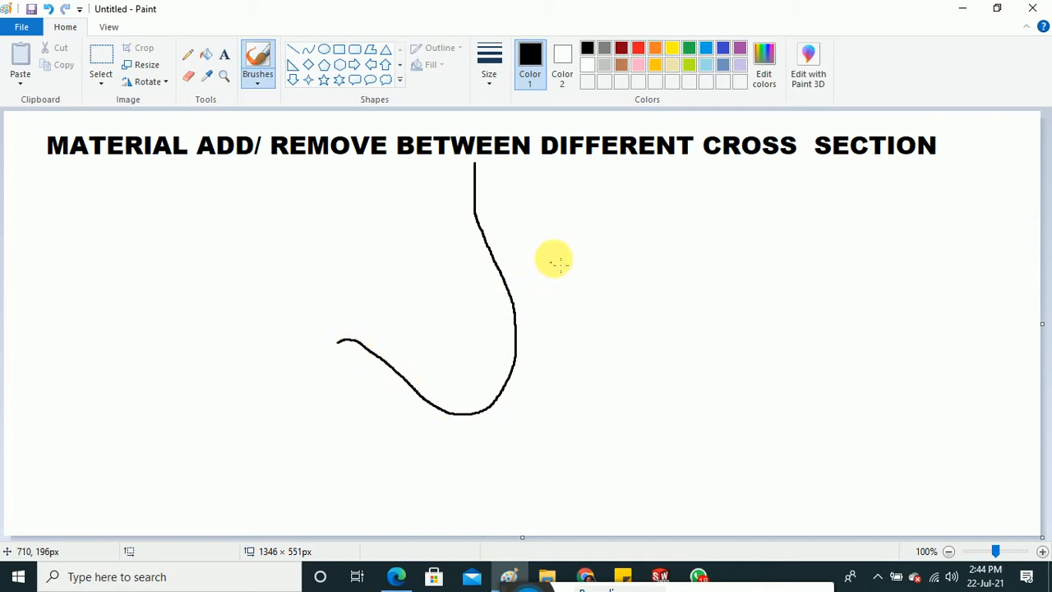
pyautogui.moveTo(503, 162)
pyautogui.mouseDown()
pyautogui.moveTo(475, 165)
pyautogui.moveTo(504, 167)
pyautogui.moveTo(500, 211)
pyautogui.moveTo(476, 211)
pyautogui.moveTo(501, 215)
pyautogui.mouseUp()
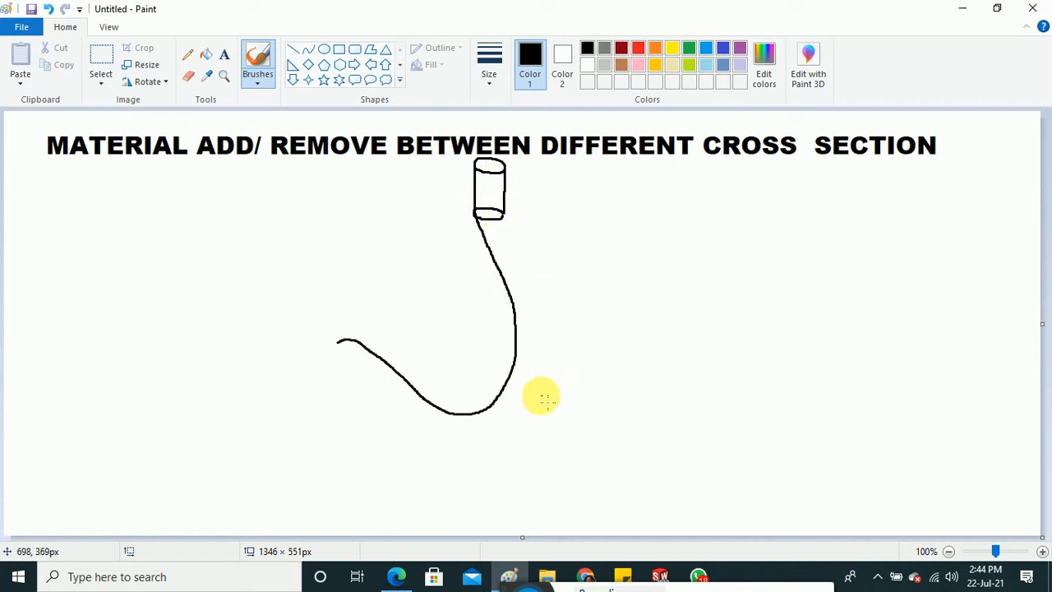
# Brush oval cross sections along the hook, a small circle at its tip, and the outer outline joining them.
pyautogui.moveTo(517, 359)
pyautogui.mouseDown()
pyautogui.moveTo(545, 371)
pyautogui.moveTo(557, 398)
pyautogui.moveTo(538, 394)
pyautogui.moveTo(516, 358)
pyautogui.mouseUp()
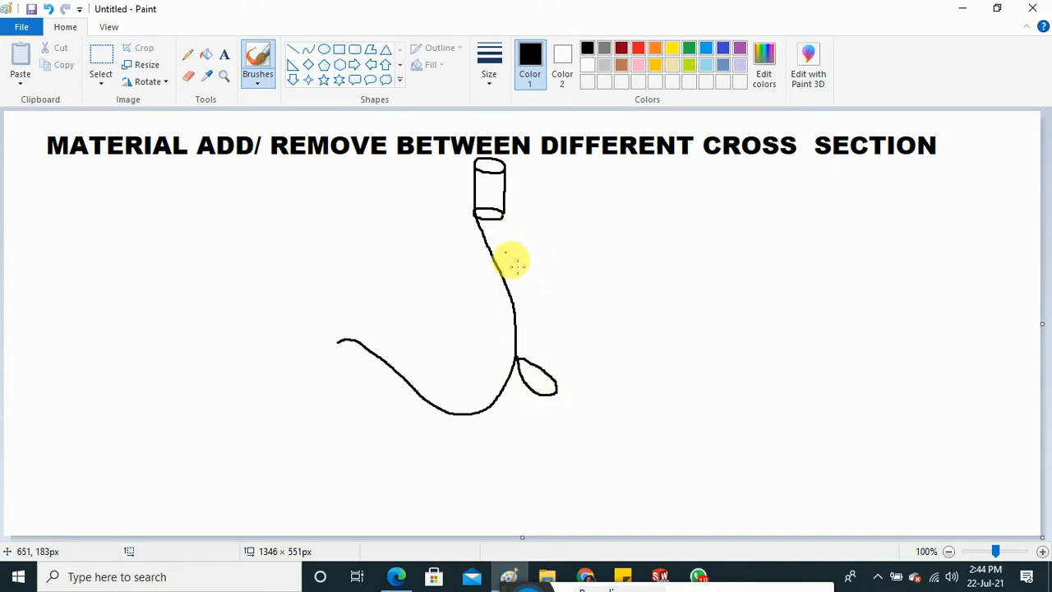
pyautogui.moveTo(542, 286)
pyautogui.mouseDown()
pyautogui.moveTo(514, 291)
pyautogui.moveTo(514, 308)
pyautogui.moveTo(544, 310)
pyautogui.moveTo(543, 287)
pyautogui.mouseUp()
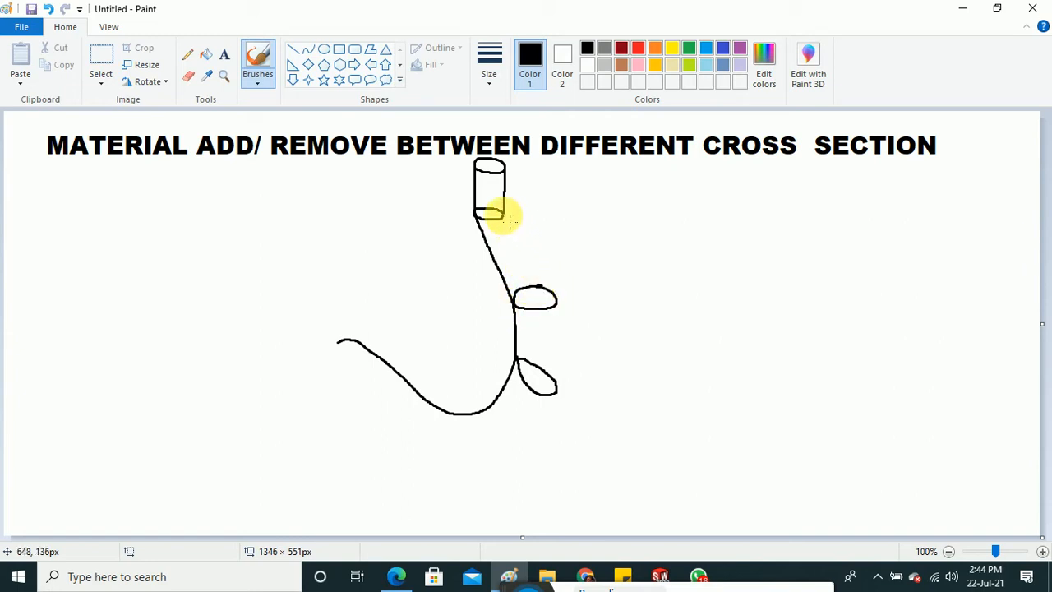
pyautogui.moveTo(503, 217)
pyautogui.mouseDown()
pyautogui.moveTo(568, 326)
pyautogui.moveTo(570, 364)
pyautogui.moveTo(536, 426)
pyautogui.moveTo(502, 452)
pyautogui.moveTo(438, 444)
pyautogui.moveTo(337, 354)
pyautogui.moveTo(345, 345)
pyautogui.mouseUp()
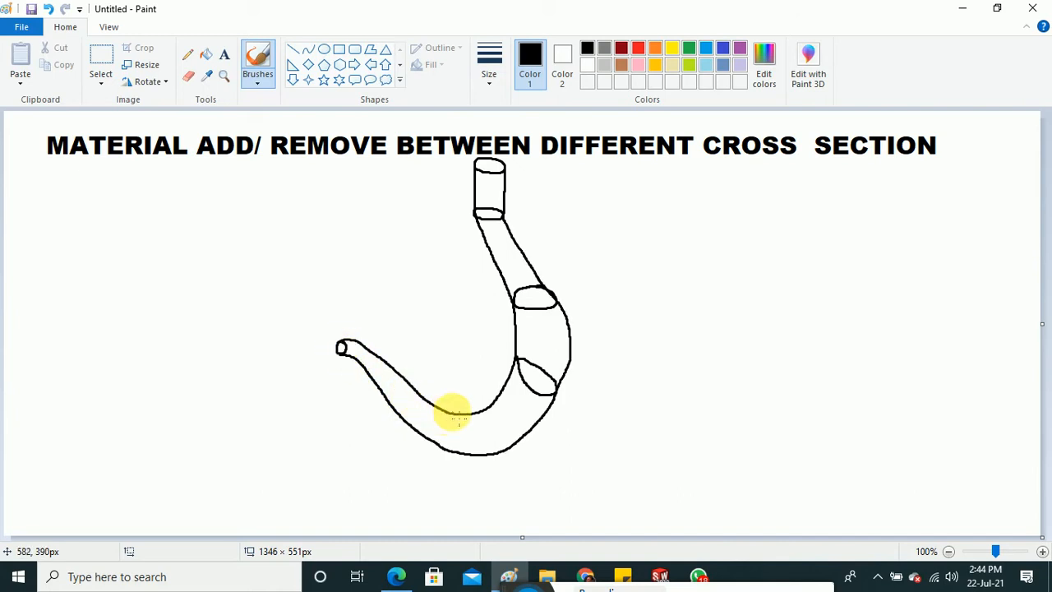
pyautogui.moveTo(452, 412)
pyautogui.mouseDown()
pyautogui.moveTo(443, 431)
pyautogui.moveTo(457, 446)
pyautogui.moveTo(456, 415)
pyautogui.mouseUp()
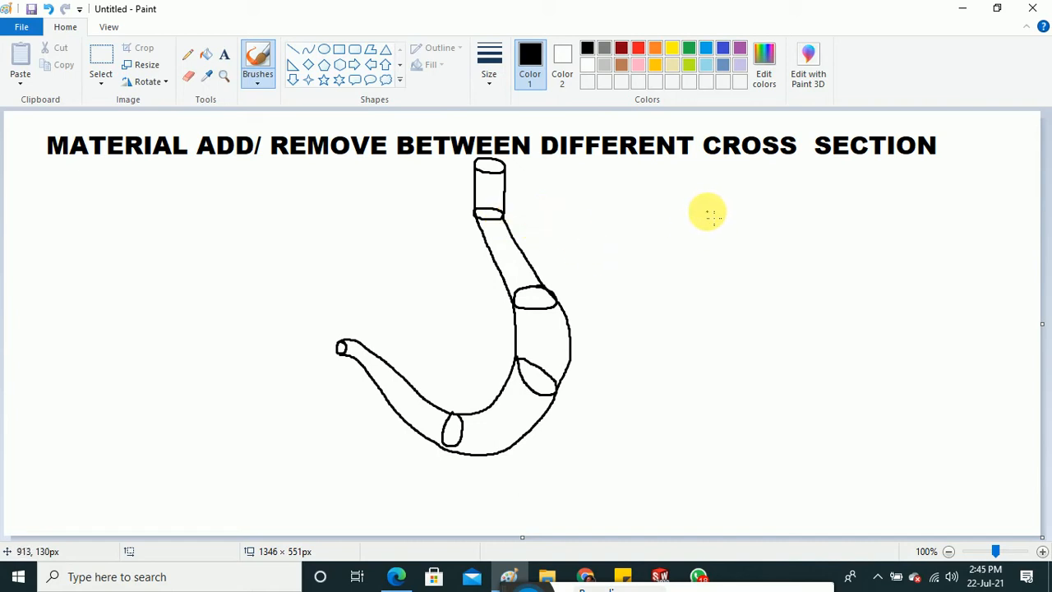
# Brush a tick mark beside each of the hook's six cross sections, from the shank to the tip.
pyautogui.moveTo(512, 160)
pyautogui.mouseDown()
pyautogui.moveTo(518, 166)
pyautogui.moveTo(541, 153)
pyautogui.mouseUp()
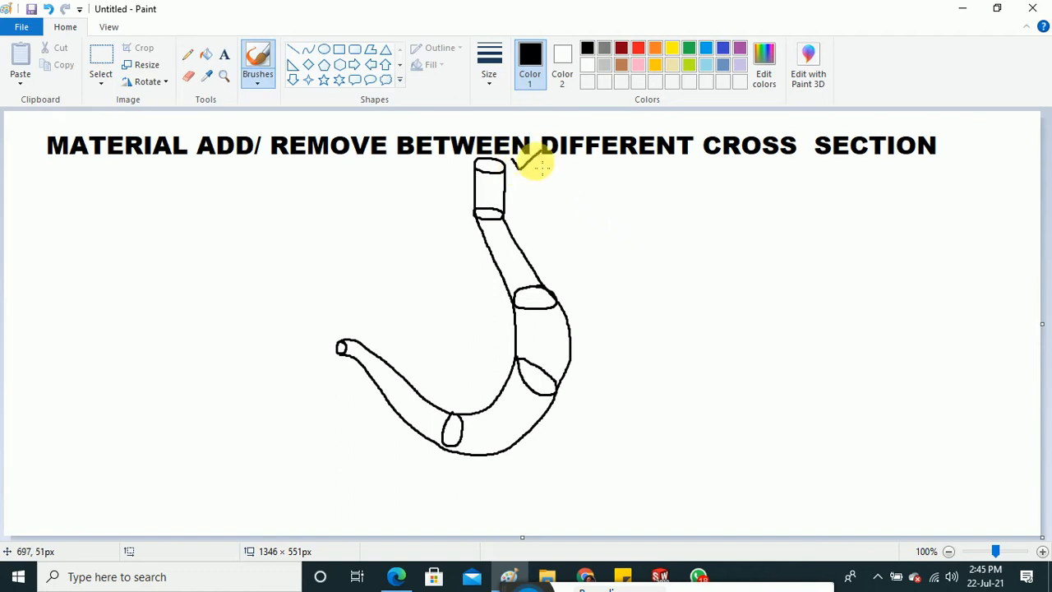
pyautogui.moveTo(513, 212)
pyautogui.mouseDown()
pyautogui.moveTo(520, 221)
pyautogui.moveTo(545, 202)
pyautogui.mouseUp()
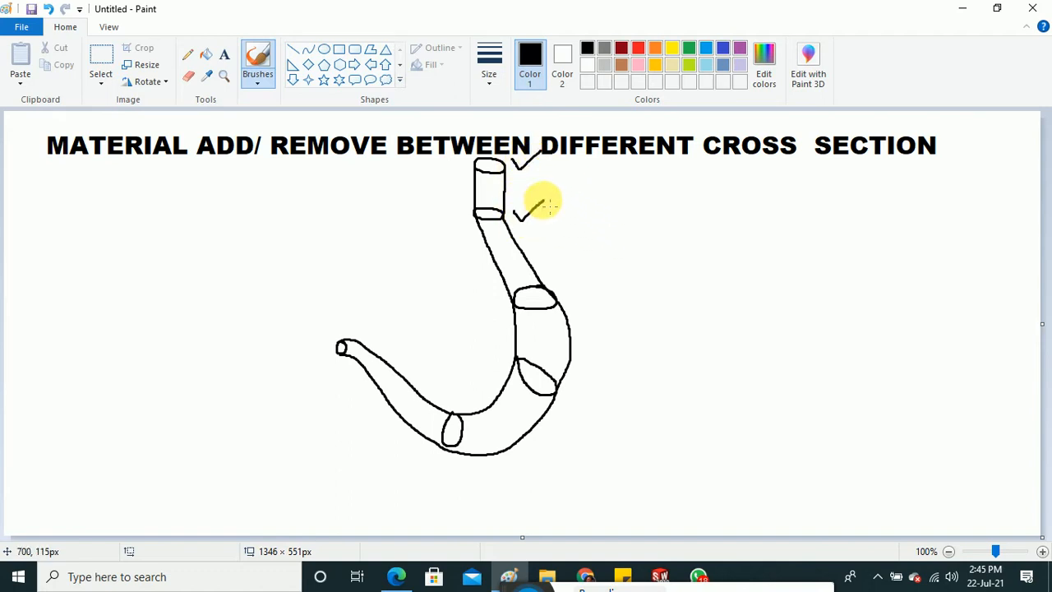
pyautogui.moveTo(562, 288)
pyautogui.mouseDown()
pyautogui.moveTo(571, 296)
pyautogui.moveTo(611, 280)
pyautogui.mouseUp()
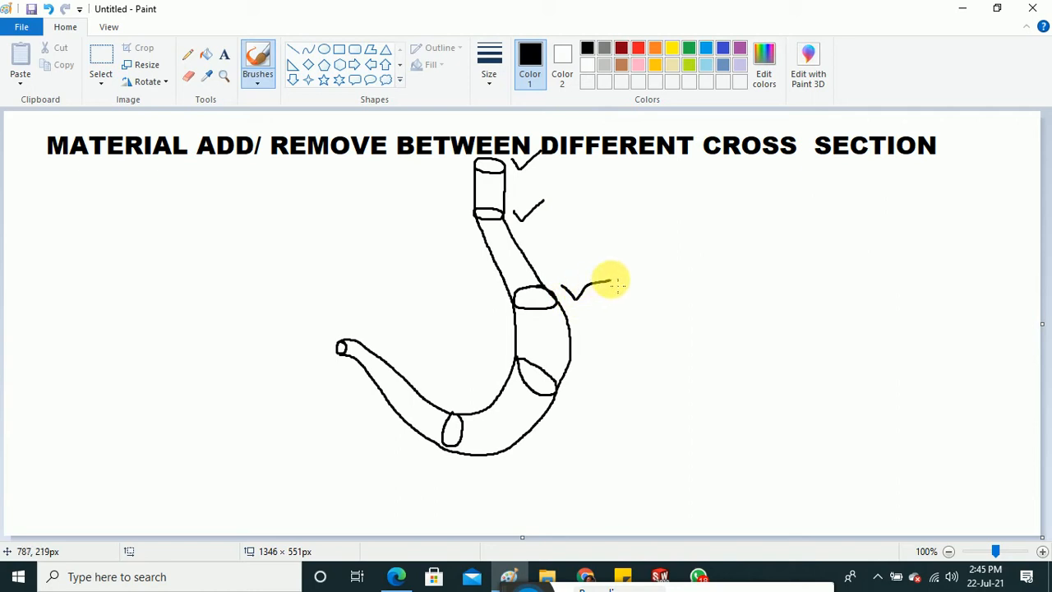
pyautogui.moveTo(564, 399); pyautogui.dragTo(606, 403)
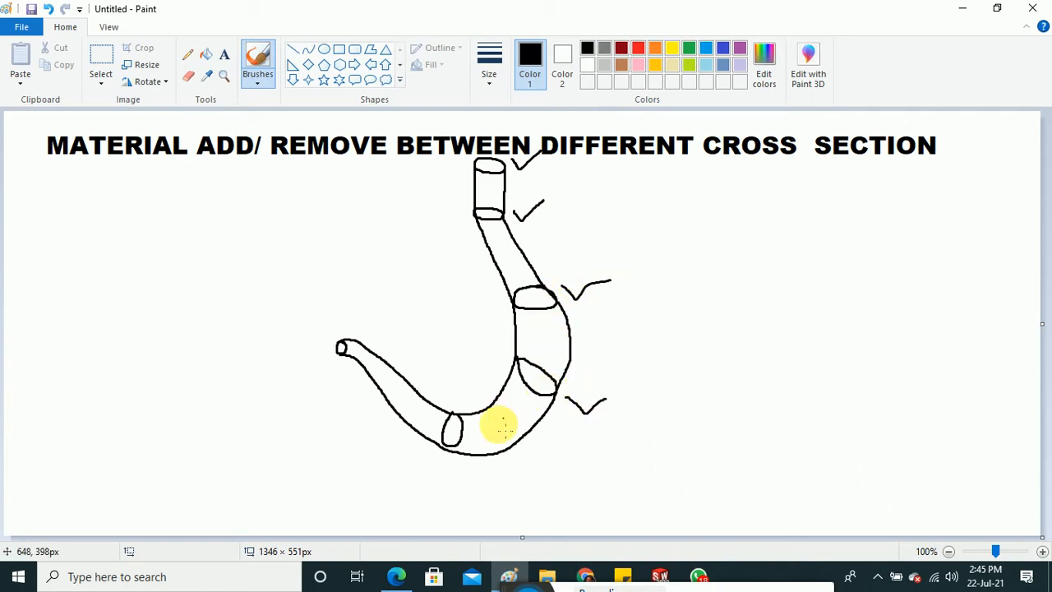
pyautogui.moveTo(449, 463); pyautogui.dragTo(473, 471)
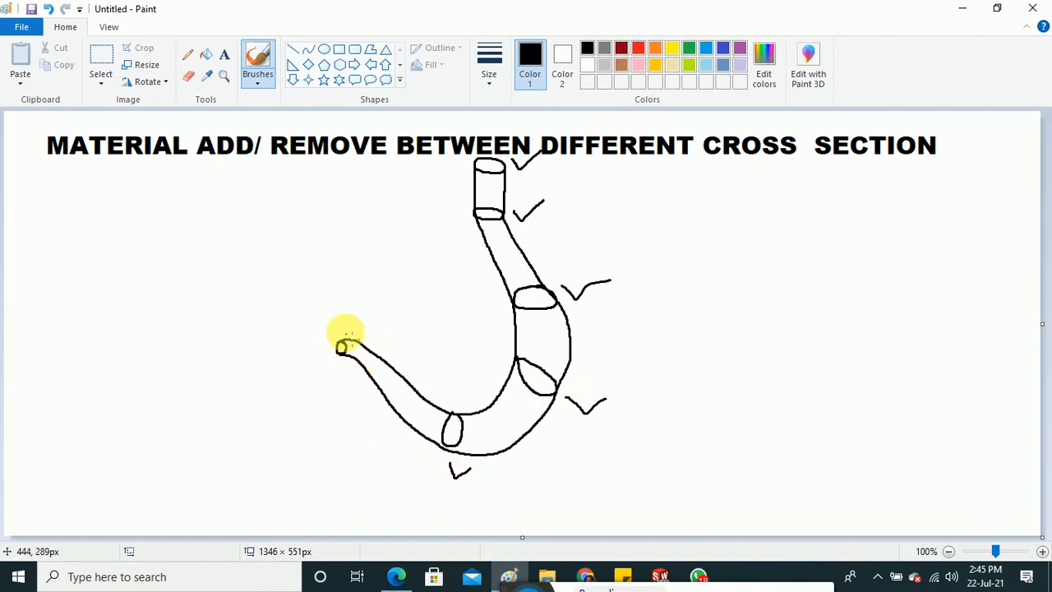
pyautogui.moveTo(335, 317); pyautogui.dragTo(361, 310)
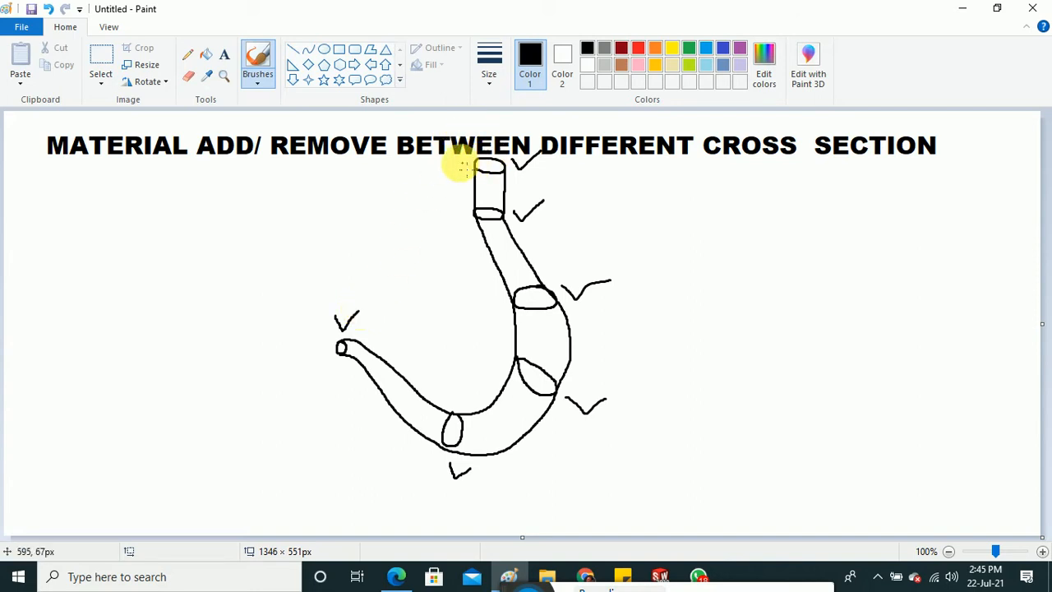
# Brush a plane line through each of the hook's six cross sections, following each section's tilt.
pyautogui.moveTo(448, 166); pyautogui.dragTo(519, 163)
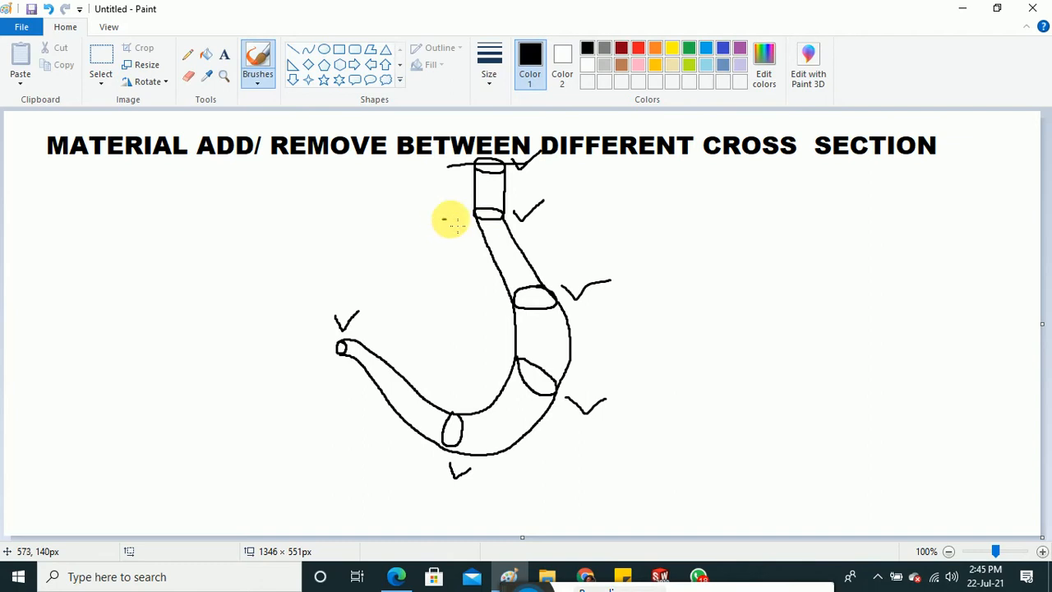
pyautogui.moveTo(443, 219); pyautogui.dragTo(552, 220)
pyautogui.moveTo(496, 305); pyautogui.dragTo(607, 295)
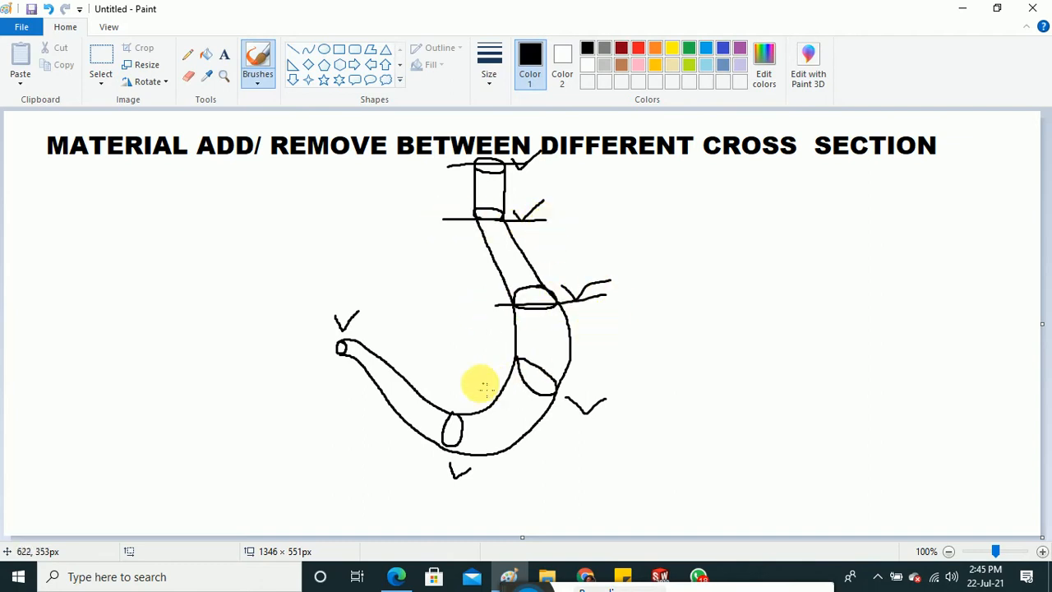
pyautogui.moveTo(486, 352); pyautogui.dragTo(608, 426)
pyautogui.moveTo(455, 393); pyautogui.dragTo(433, 466)
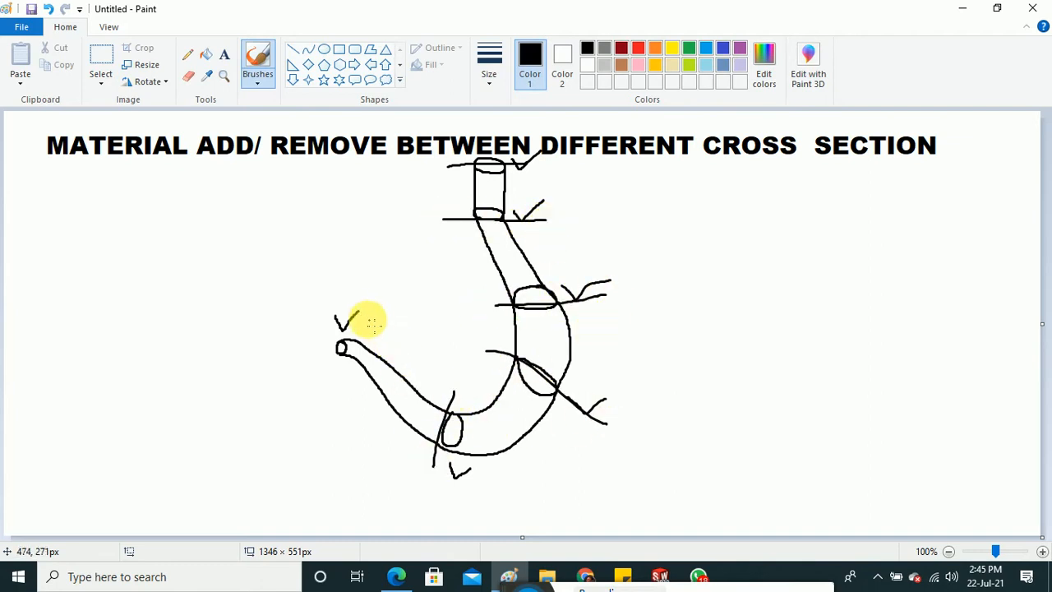
pyautogui.moveTo(356, 307); pyautogui.dragTo(326, 375)
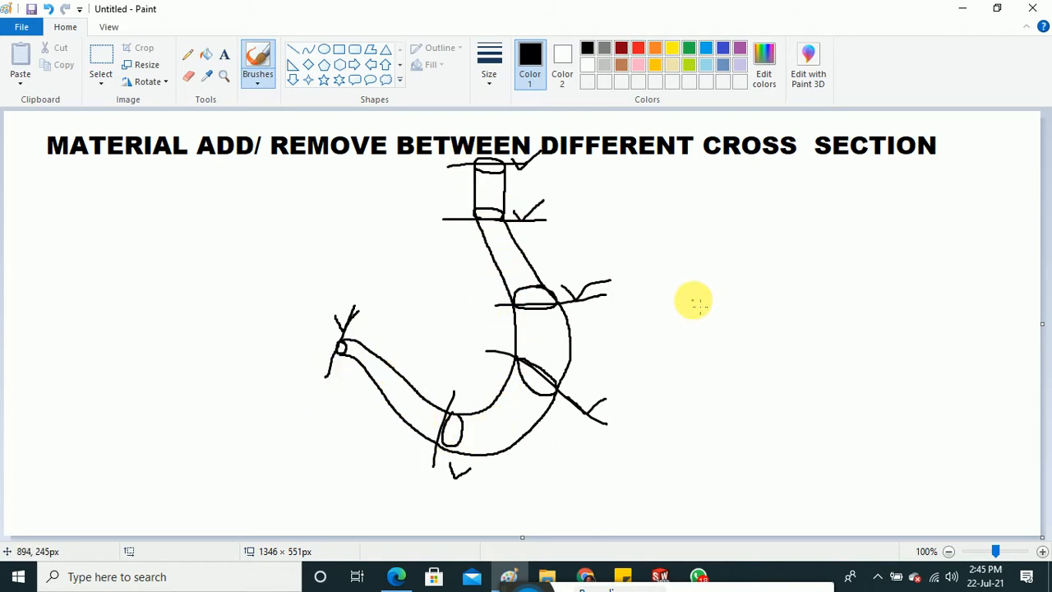
# Brush the handwritten note "8 → 4 Add" beside the crane hook, with "4 Remov" on a second line beneath it.
pyautogui.click(618, 276)
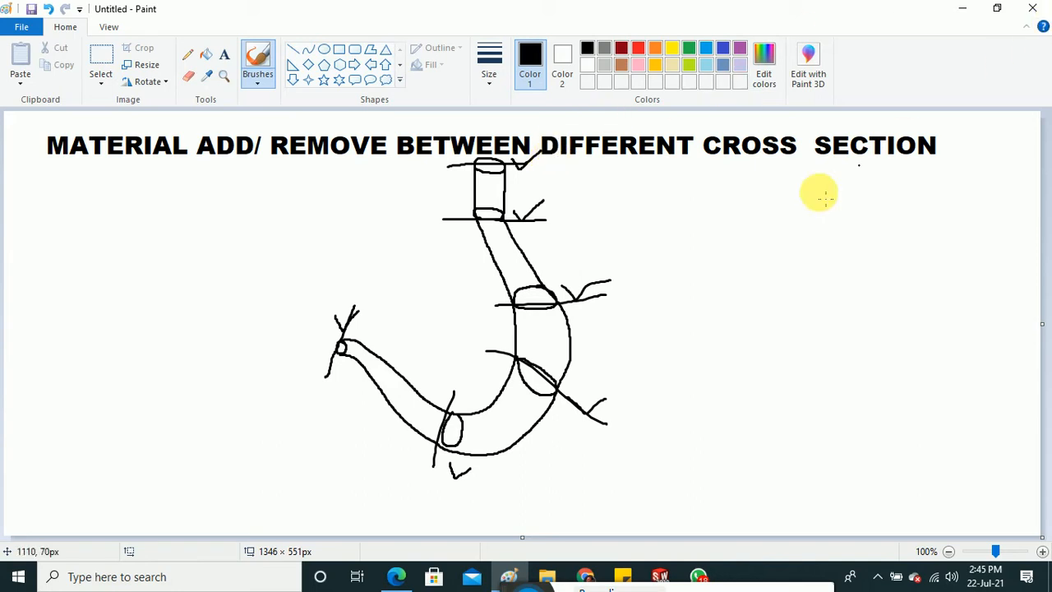
pyautogui.moveTo(778, 206)
pyautogui.mouseDown()
pyautogui.moveTo(764, 218)
pyautogui.moveTo(771, 234)
pyautogui.moveTo(771, 207)
pyautogui.moveTo(833, 233)
pyautogui.moveTo(896, 200)
pyautogui.moveTo(889, 211)
pyautogui.moveTo(913, 220)
pyautogui.moveTo(944, 212)
pyautogui.moveTo(942, 227)
pyautogui.mouseUp()
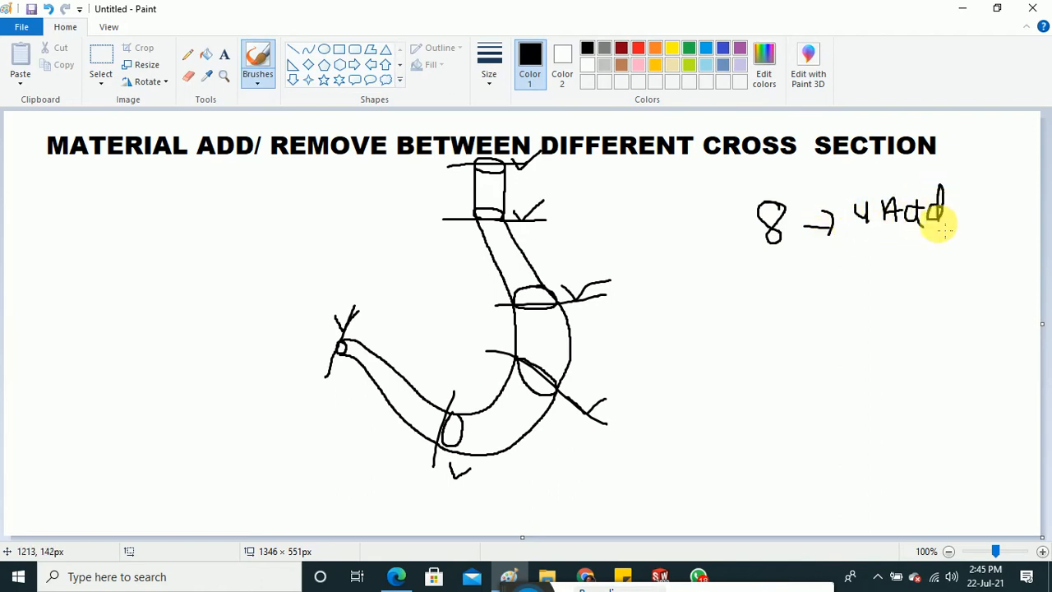
pyautogui.moveTo(793, 277)
pyautogui.mouseDown()
pyautogui.moveTo(874, 287)
pyautogui.moveTo(904, 254)
pyautogui.moveTo(912, 282)
pyautogui.moveTo(981, 282)
pyautogui.moveTo(1011, 262)
pyautogui.mouseUp()
# Brush a closed frame around the handwritten "8 → 4 Add" and "4 Remov" note.
pyautogui.moveTo(855, 309); pyautogui.dragTo(1039, 303)
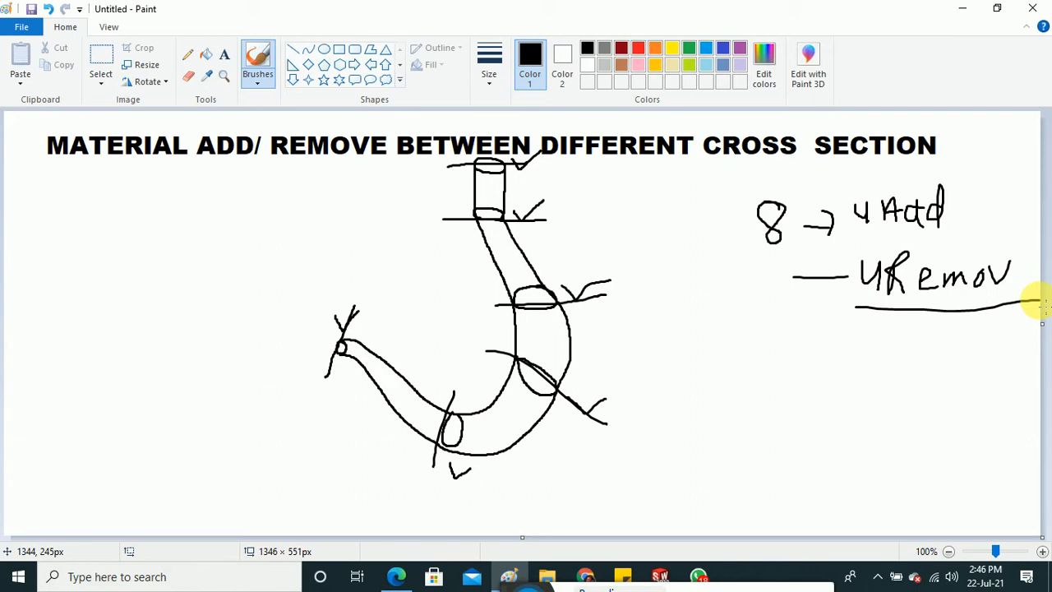
pyautogui.moveTo(786, 180)
pyautogui.mouseDown()
pyautogui.moveTo(764, 180)
pyautogui.moveTo(742, 208)
pyautogui.moveTo(748, 305)
pyautogui.moveTo(862, 310)
pyautogui.mouseUp()
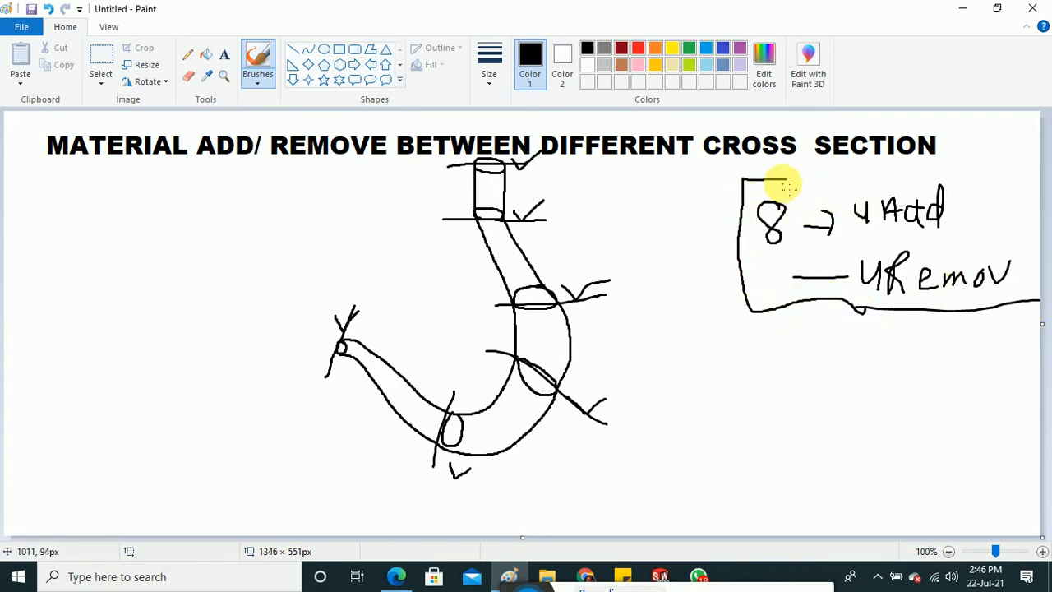
pyautogui.moveTo(787, 182)
pyautogui.mouseDown()
pyautogui.moveTo(927, 169)
pyautogui.moveTo(1027, 265)
pyautogui.moveTo(1032, 298)
pyautogui.mouseUp()
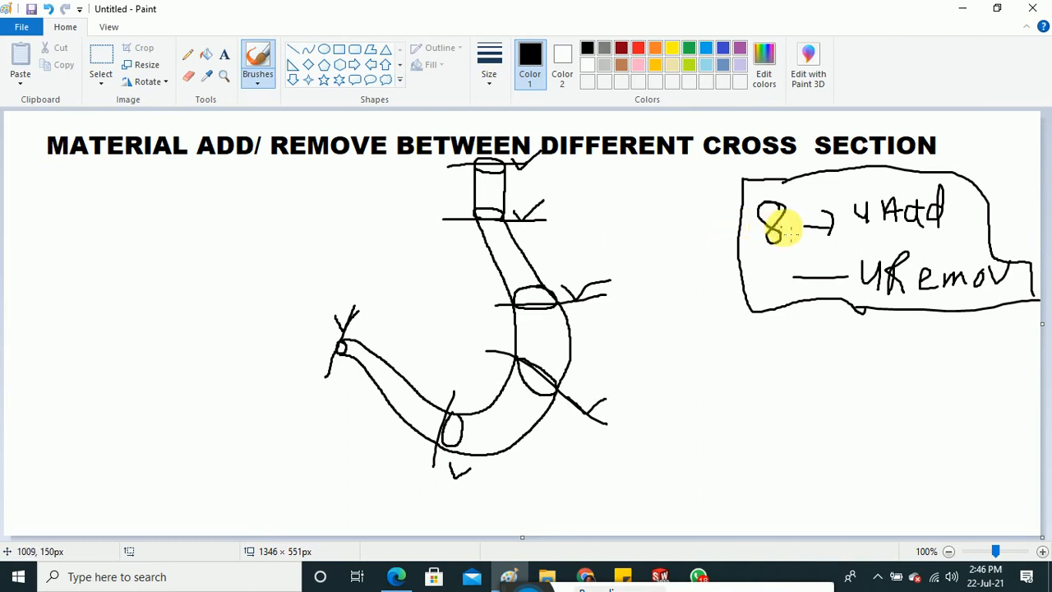
# Underline "4 Add" and "4 Remov" in the framed note and circle the 8.
pyautogui.moveTo(880, 229); pyautogui.dragTo(945, 228)
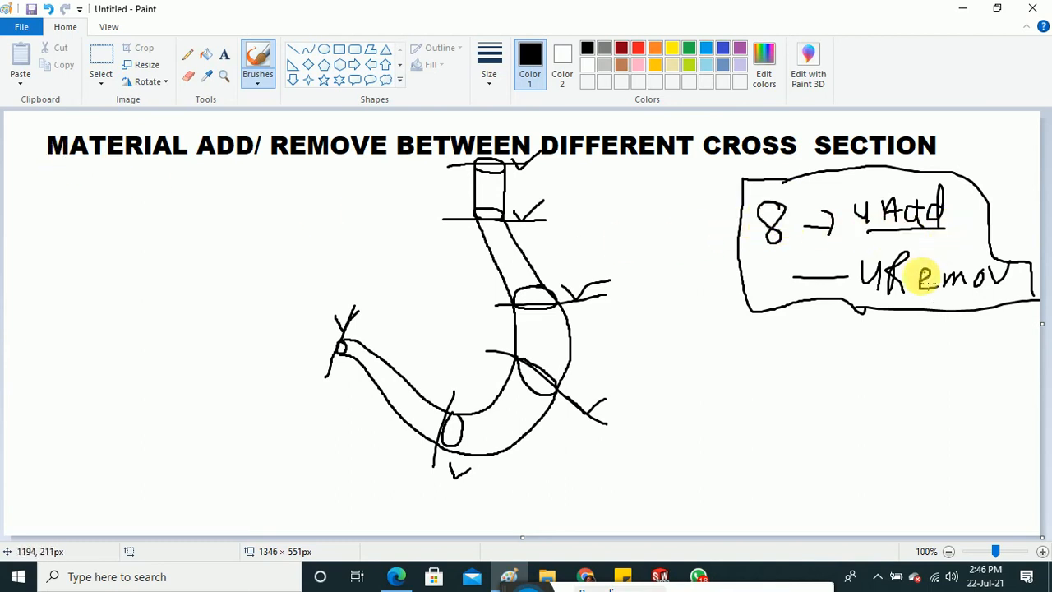
pyautogui.moveTo(867, 303); pyautogui.dragTo(1004, 305)
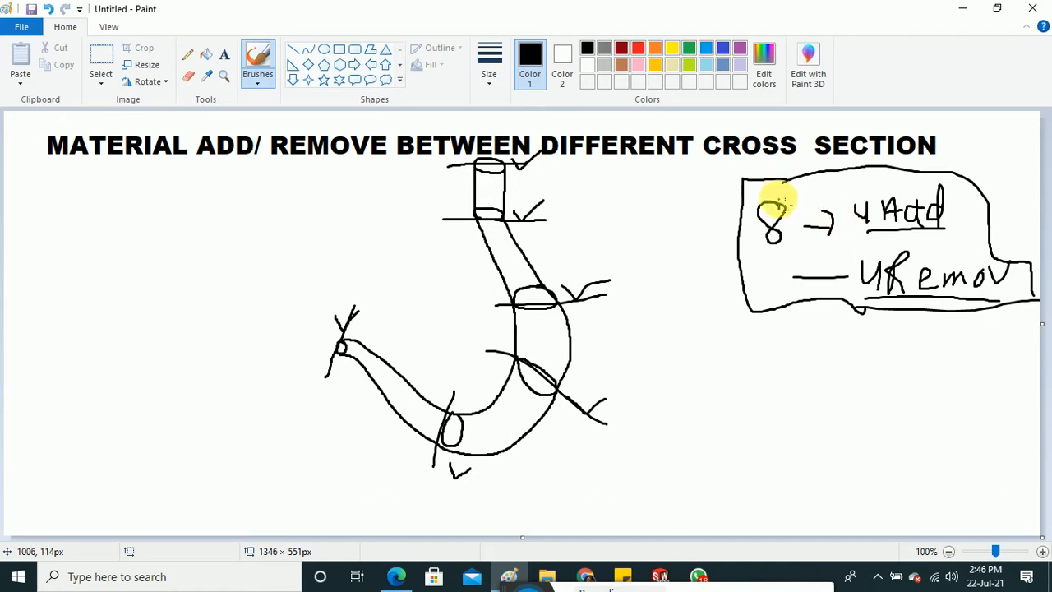
pyautogui.moveTo(773, 197)
pyautogui.mouseDown()
pyautogui.moveTo(744, 209)
pyautogui.moveTo(756, 247)
pyautogui.moveTo(798, 236)
pyautogui.moveTo(777, 197)
pyautogui.mouseUp()
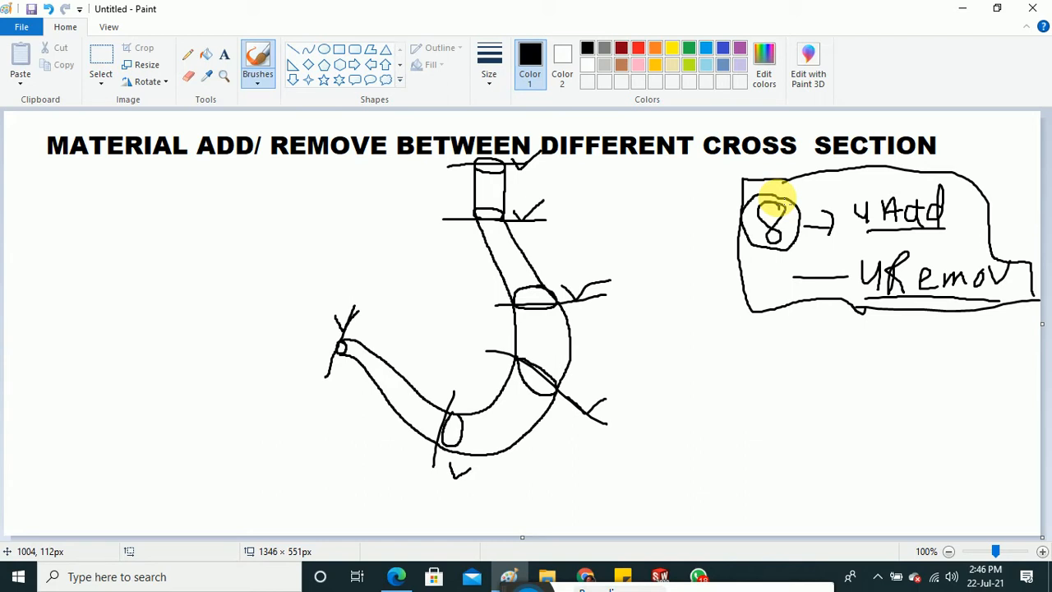
# Switch to SOLIDWORKS and start a new sketch on the Top plane.
pyautogui.click(963, 11)
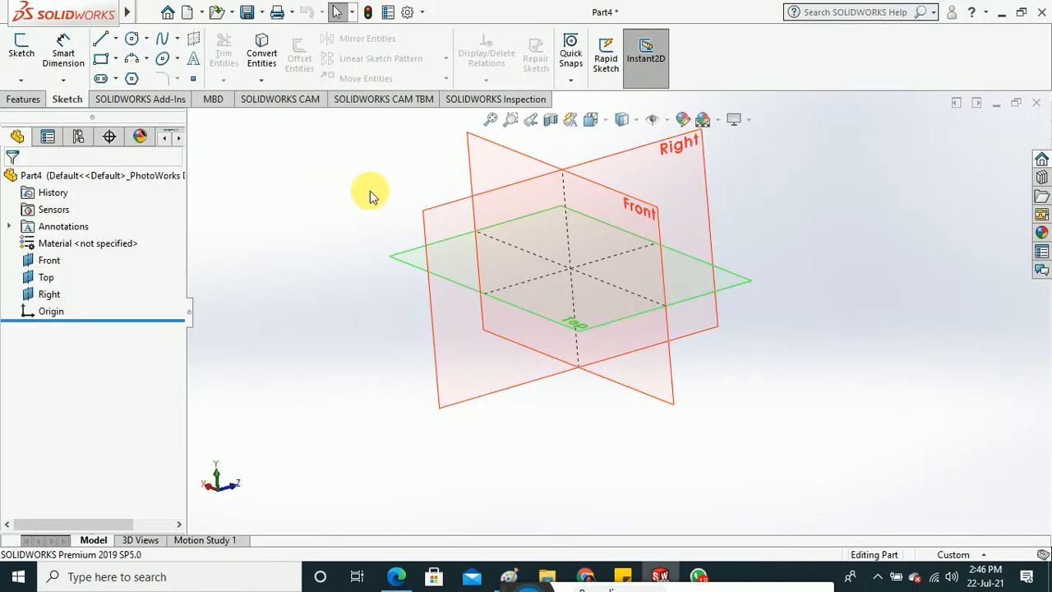
pyautogui.moveTo(369, 190)
pyautogui.mouseDown(button='middle')
pyautogui.moveTo(380, 236)
pyautogui.moveTo(383, 219)
pyautogui.moveTo(345, 209)
pyautogui.mouseUp(button='middle')
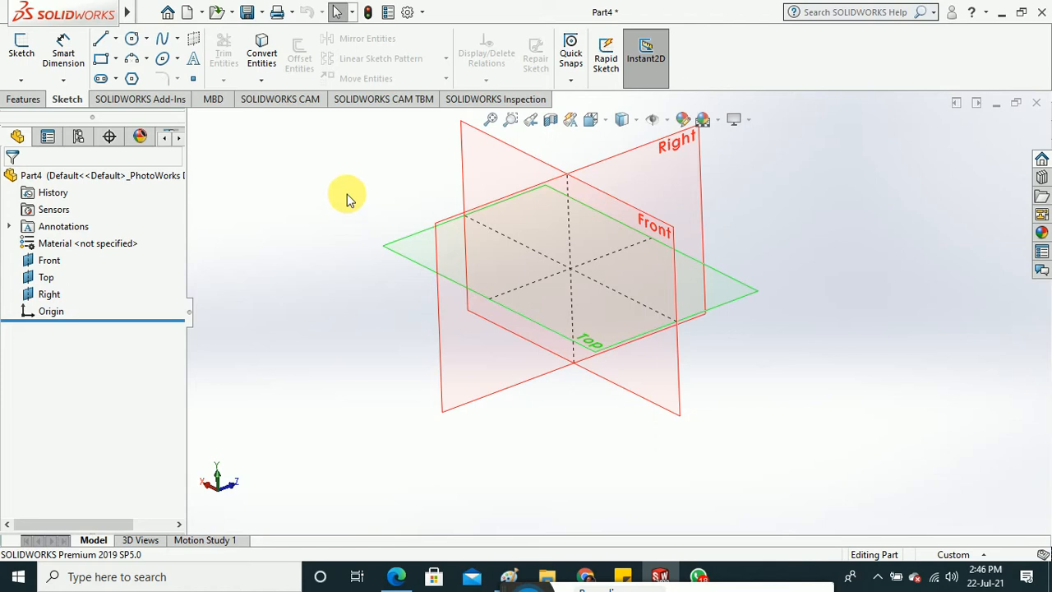
pyautogui.moveTo(355, 207)
pyautogui.mouseDown(button='middle')
pyautogui.moveTo(364, 225)
pyautogui.moveTo(359, 400)
pyautogui.moveTo(376, 200)
pyautogui.moveTo(340, 216)
pyautogui.mouseUp(button='middle')
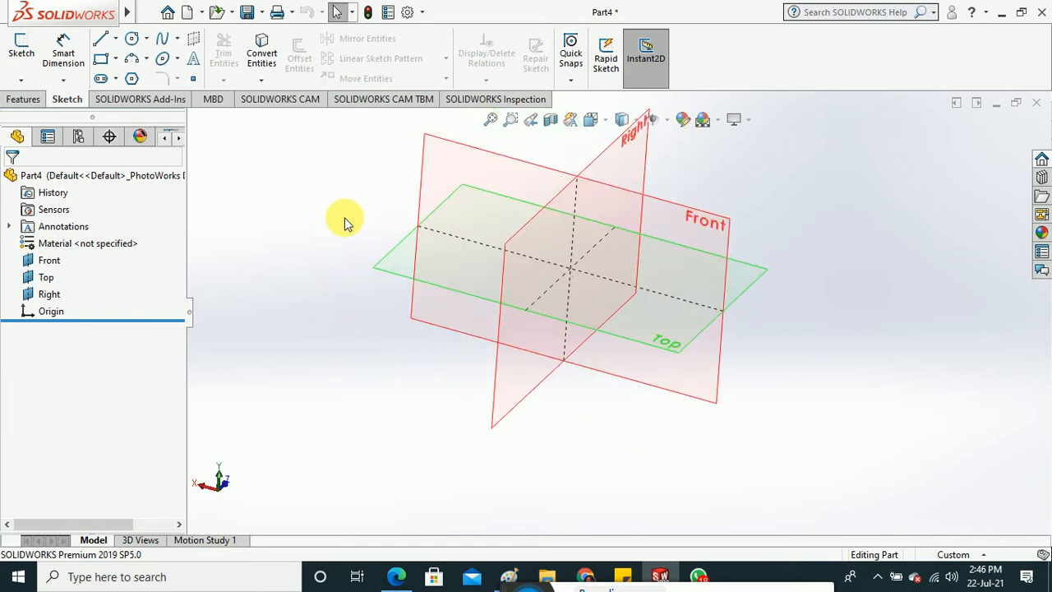
pyautogui.click(376, 263)
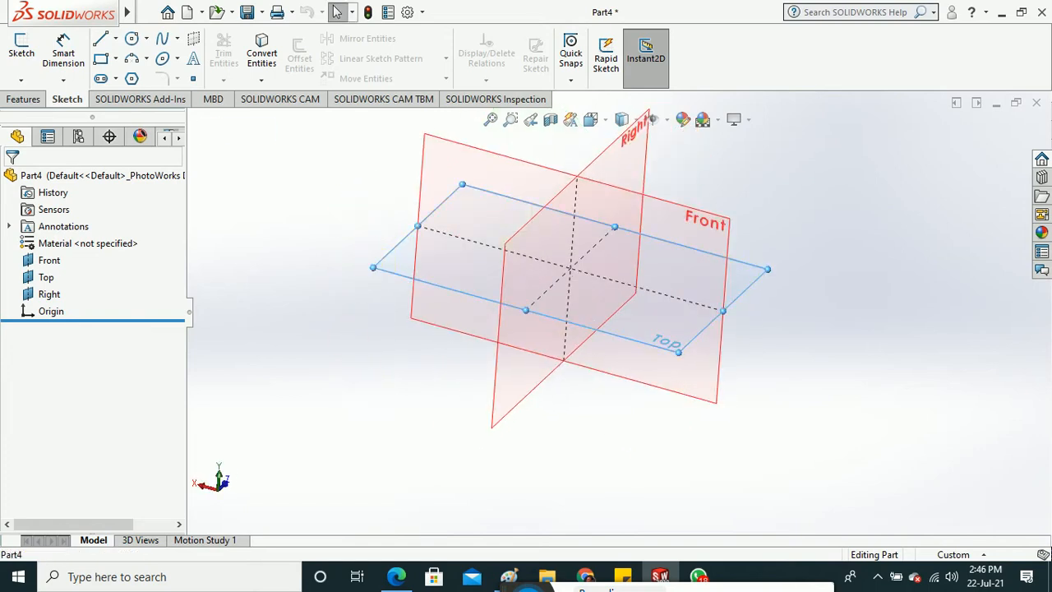
pyautogui.click(22, 50)
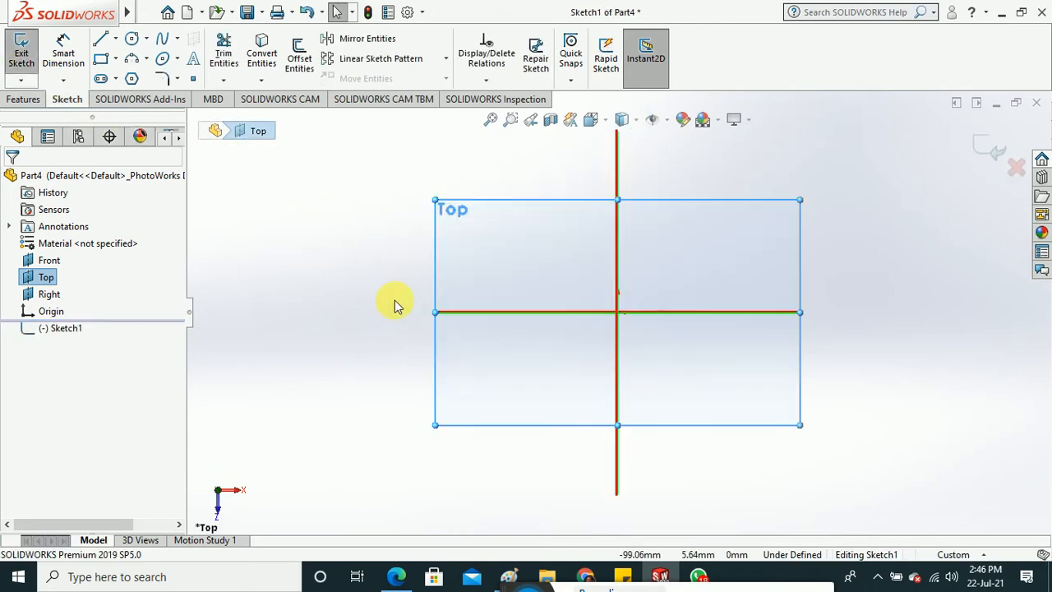
pyautogui.click(370, 279)
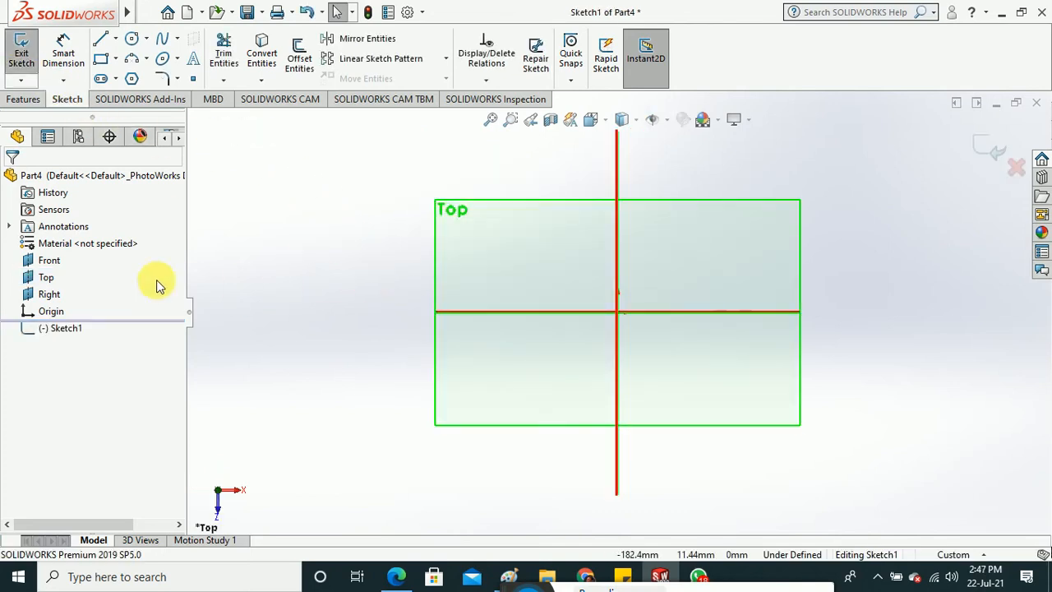
# Hide the Front, Top and Right reference planes together.
pyautogui.click(51, 294)
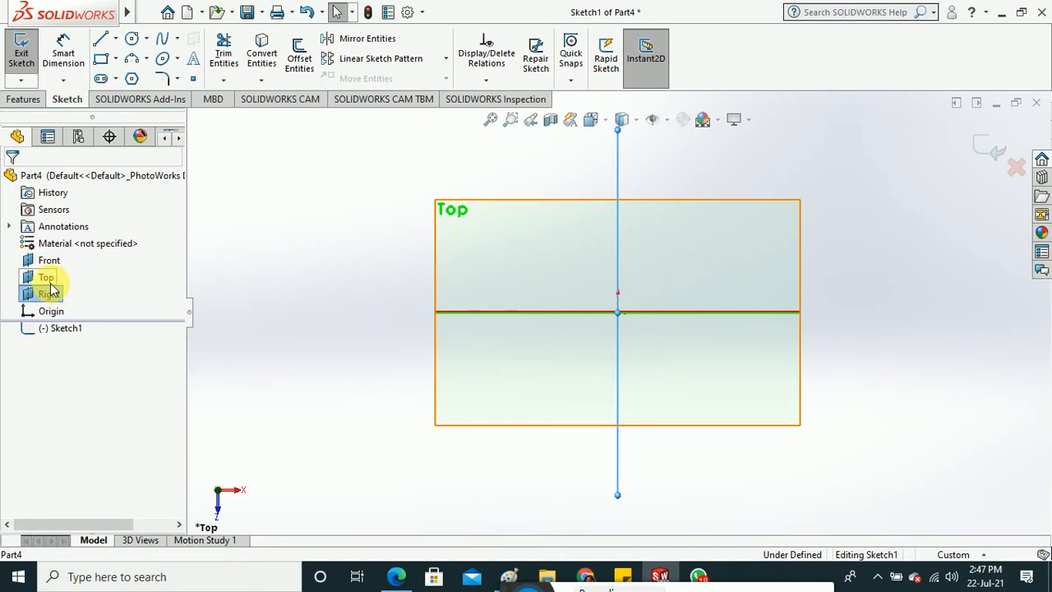
pyautogui.keyDown('ctrl'); pyautogui.click(47, 277); pyautogui.keyUp('ctrl')
pyautogui.keyDown('ctrl'); pyautogui.click(47, 260); pyautogui.keyUp('ctrl')
pyautogui.rightClick(51, 258)
pyautogui.click(61, 240)
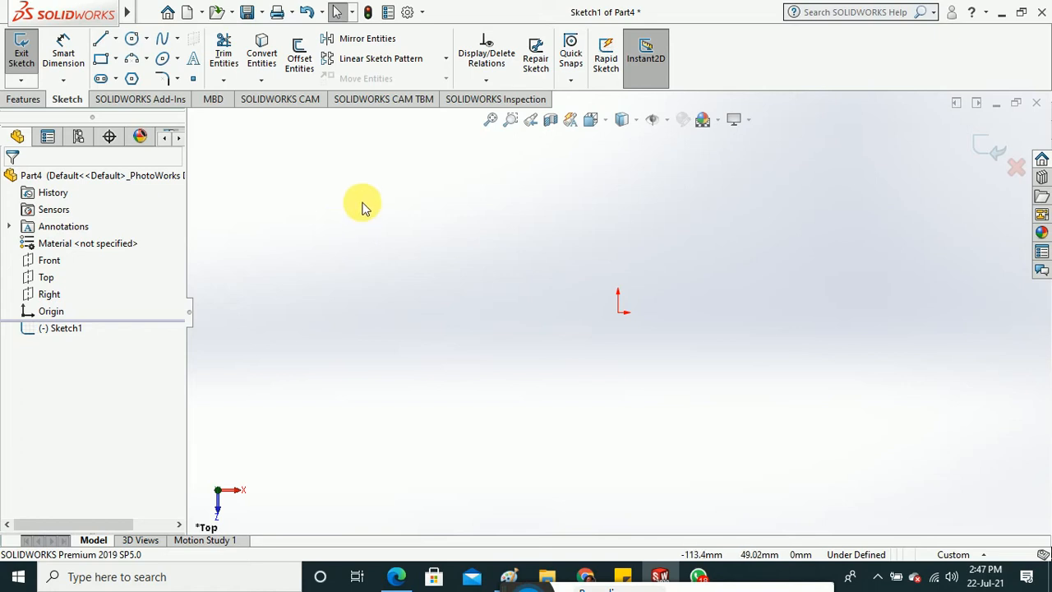
pyautogui.click(115, 58)
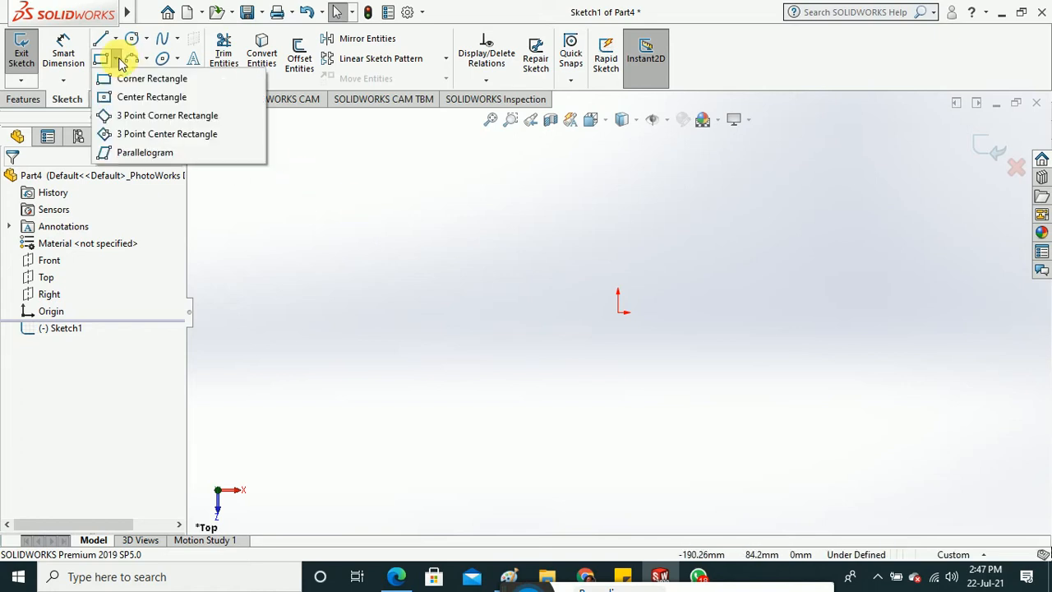
pyautogui.click(132, 97)
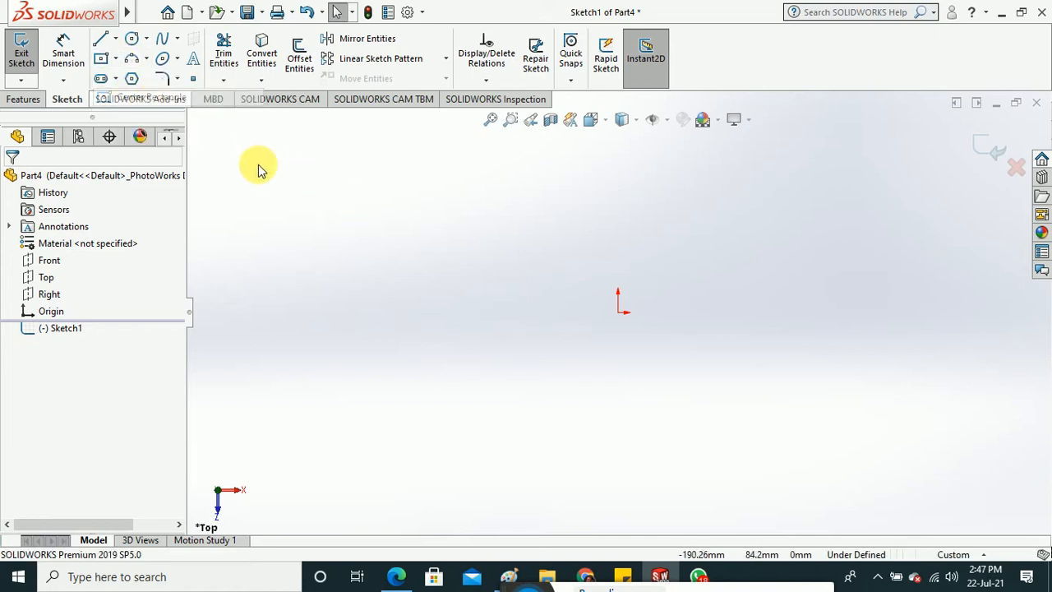
pyautogui.click(621, 313)
pyautogui.press('Escape')
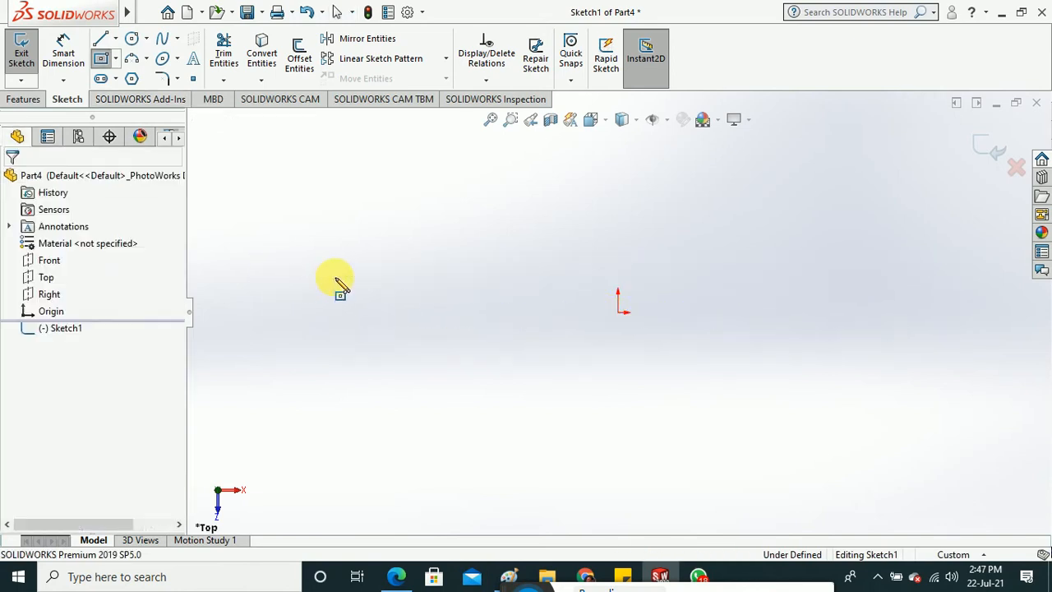
# Draw one vertical and one horizontal infinite-length construction centerline through the sketch origin.
pyautogui.click(116, 39)
pyautogui.click(130, 76)
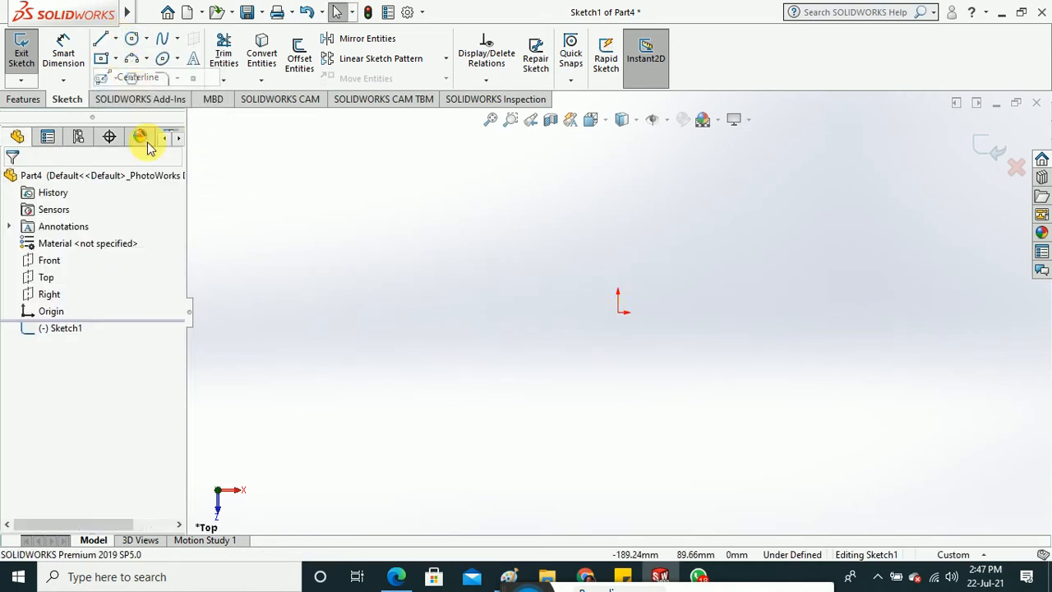
pyautogui.click(58, 373)
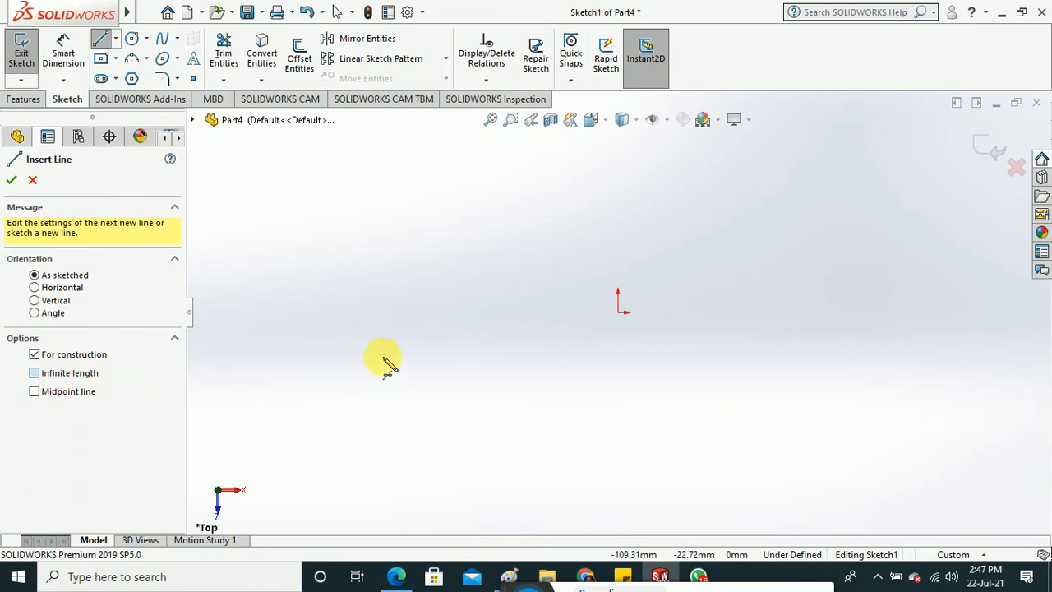
pyautogui.click(618, 313)
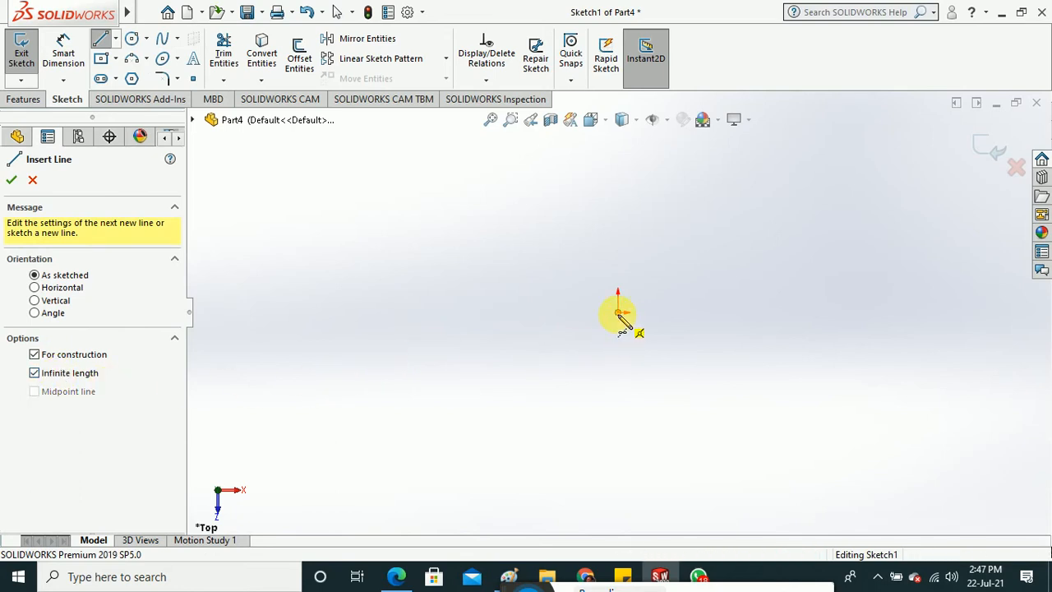
pyautogui.click(619, 407)
pyautogui.click(618, 313)
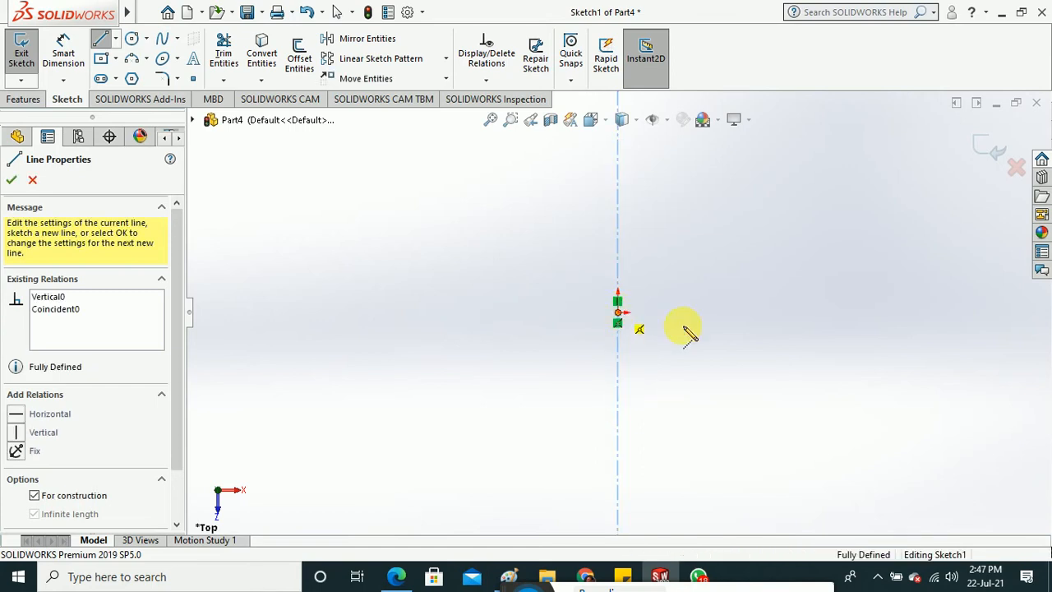
pyautogui.click(796, 312)
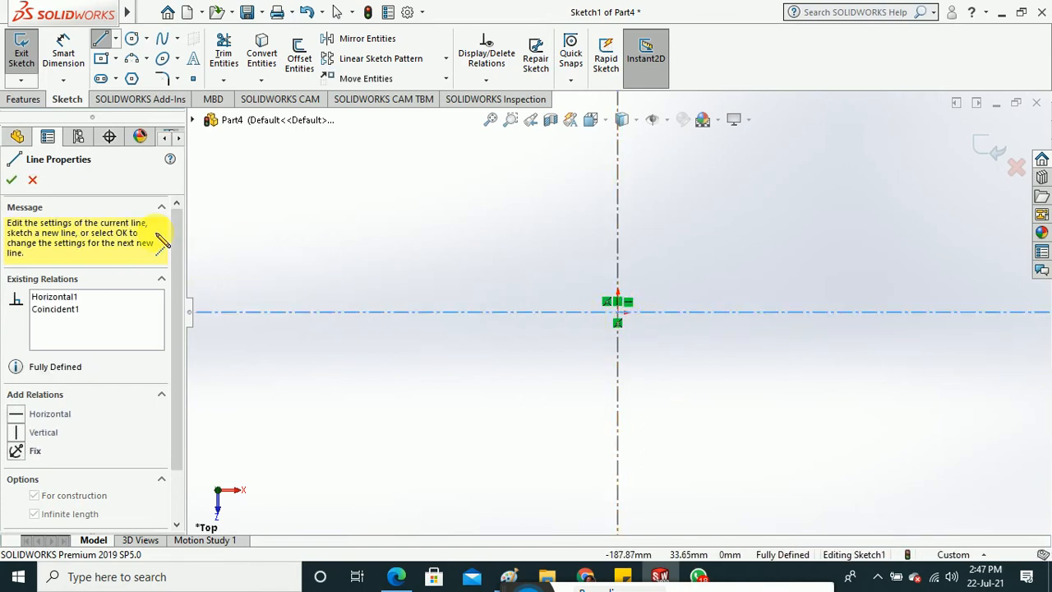
pyautogui.click(11, 180)
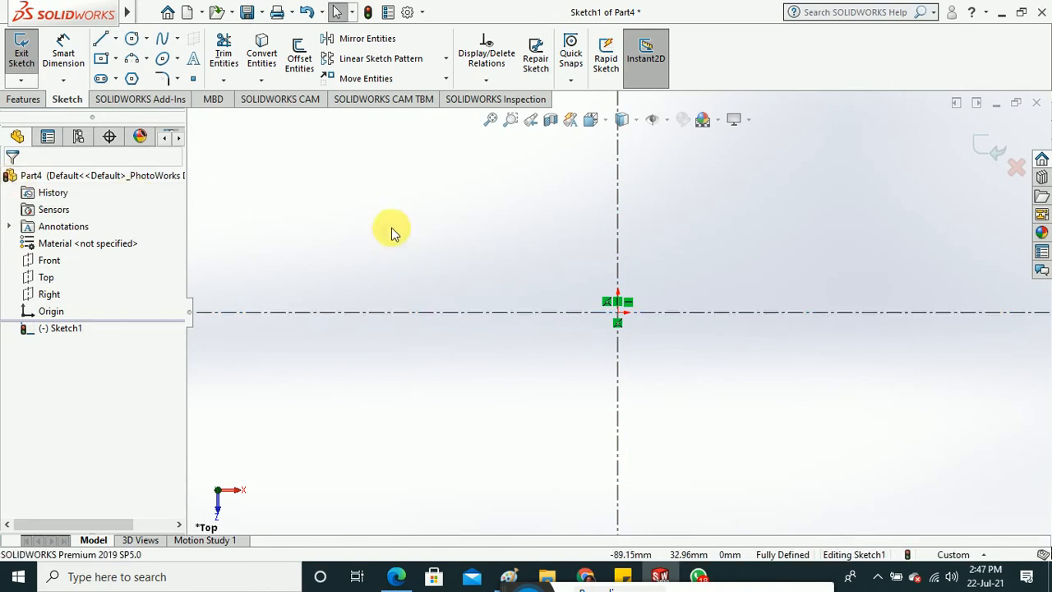
# Sketch a center rectangle about 89 mm wide and 48 mm high, centred on the origin.
pyautogui.click(101, 59)
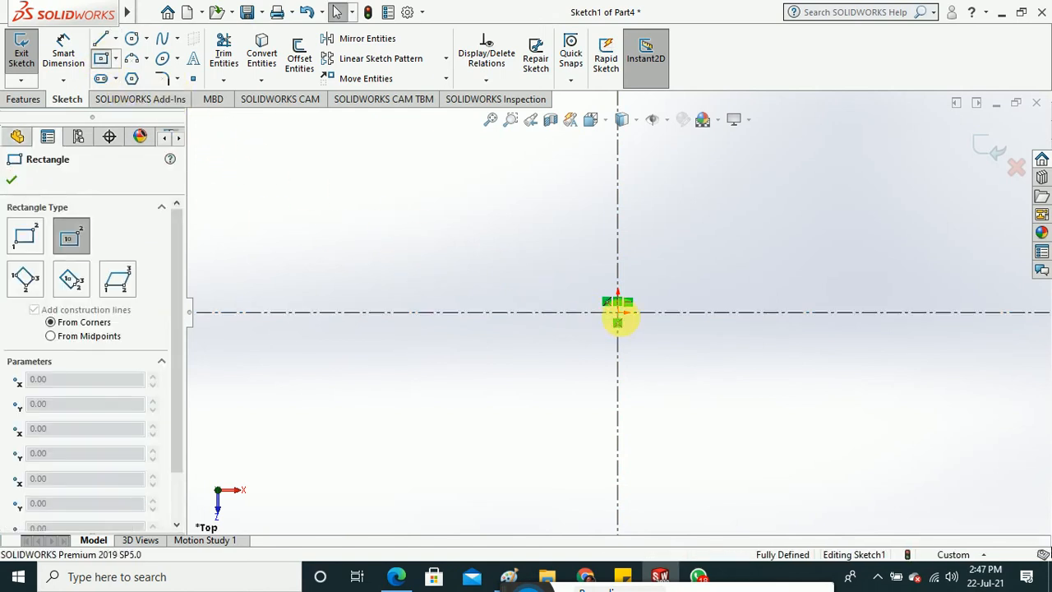
pyautogui.click(618, 312)
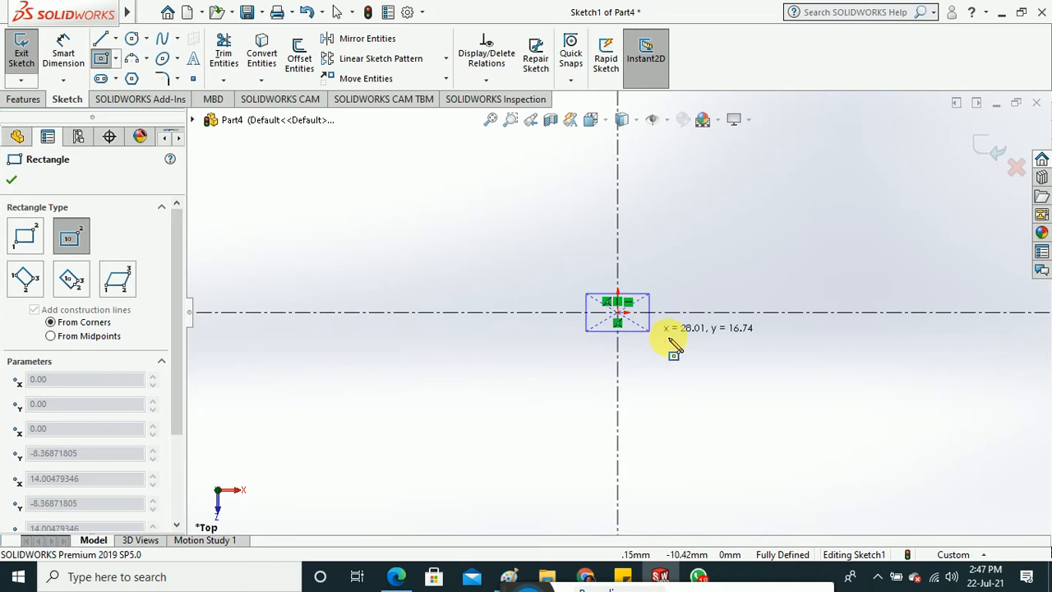
pyautogui.click(716, 367)
pyautogui.click(11, 179)
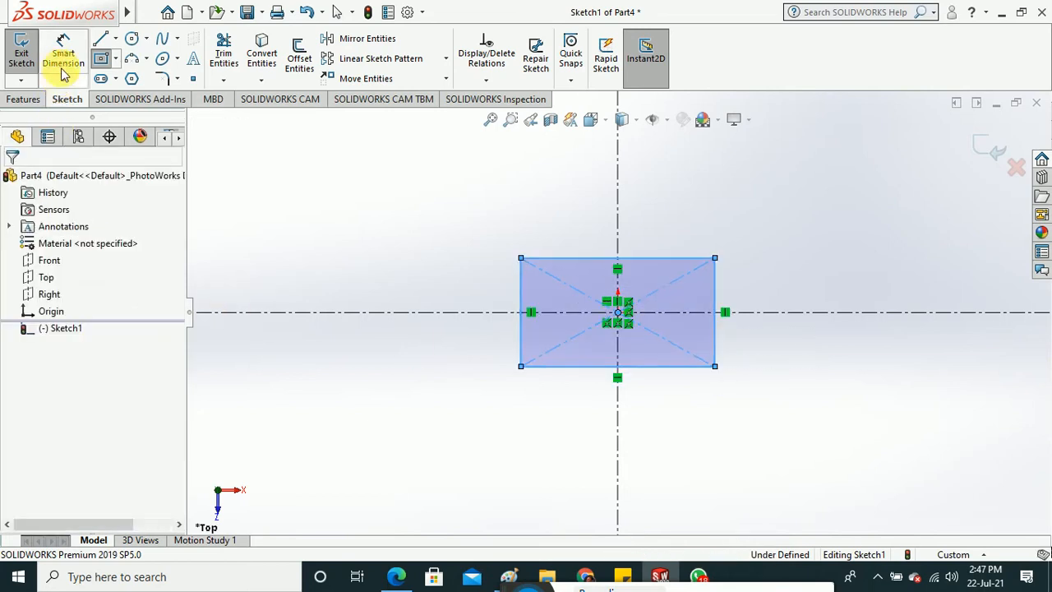
# Dimension the rectangle's vertical side with Smart Dimension and set it to 50 mm.
pyautogui.click(63, 54)
pyautogui.click(520, 287)
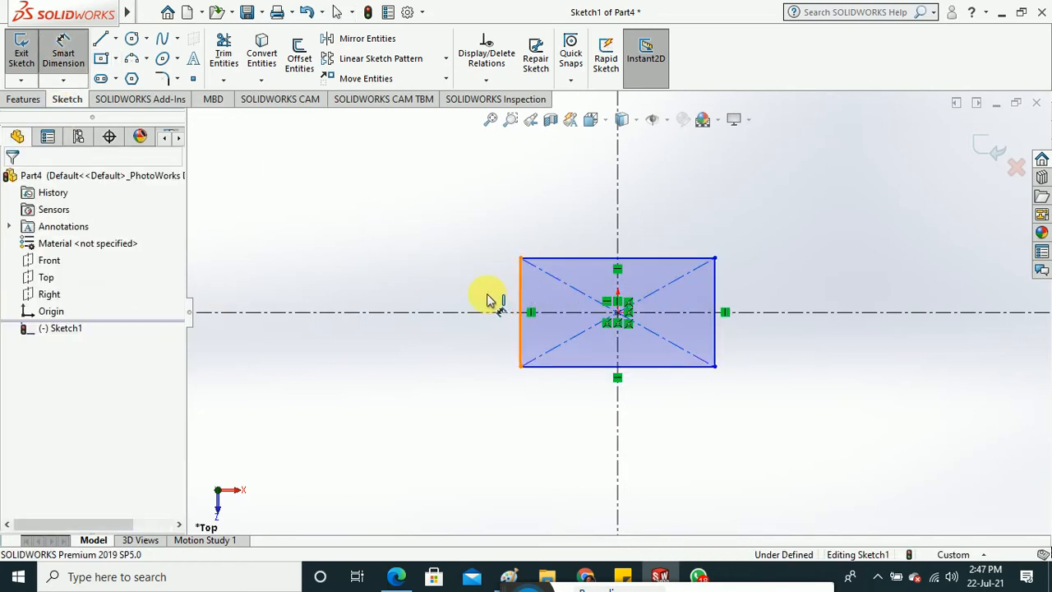
pyautogui.click(485, 303)
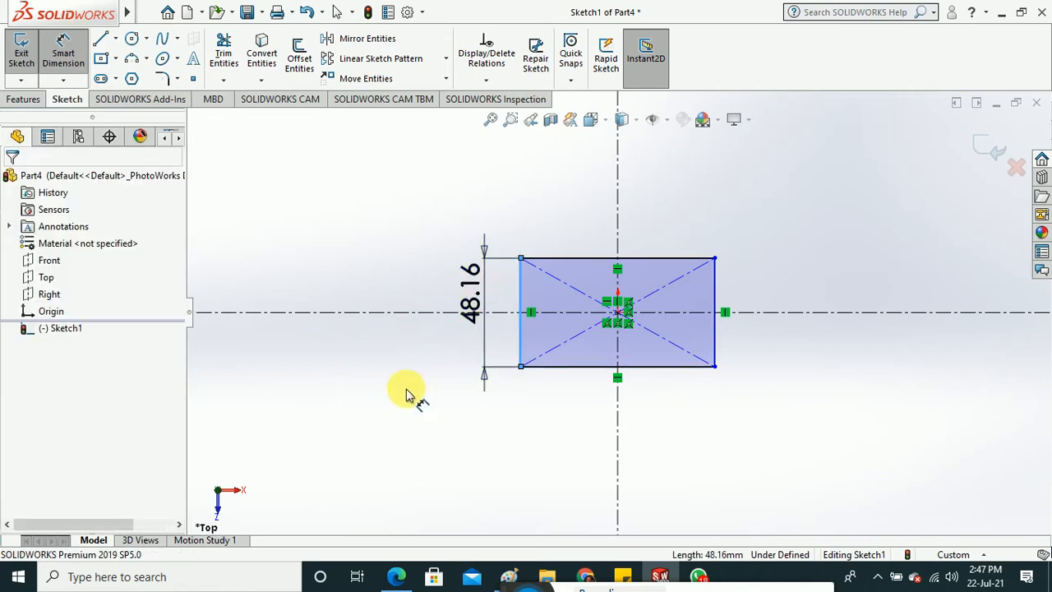
pyautogui.write('50')
pyautogui.press('Return')
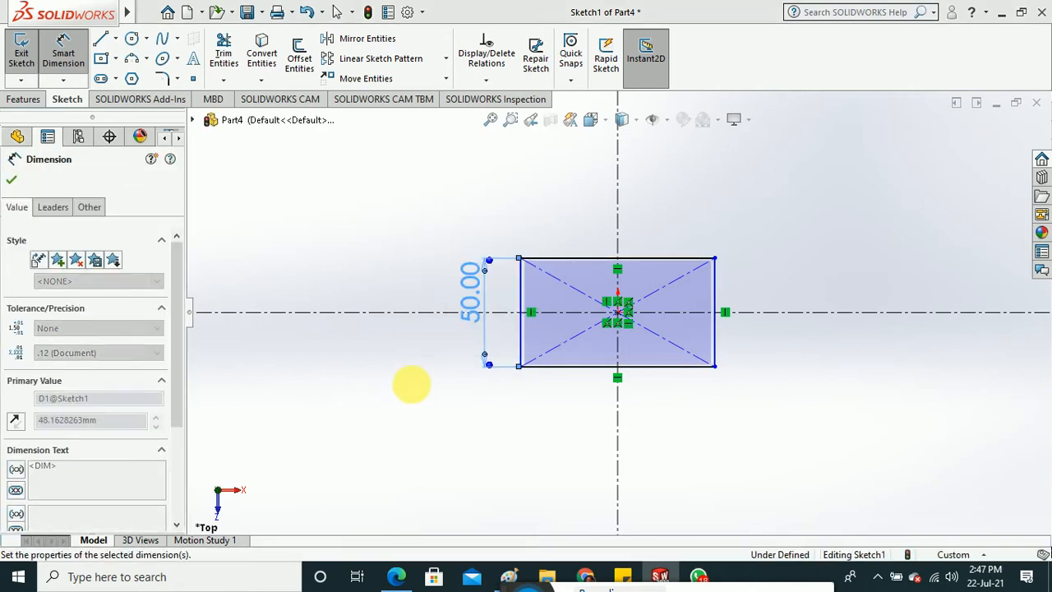
# Dimension the rectangle's upper horizontal side and set its length to 80 mm.
pyautogui.click(567, 256)
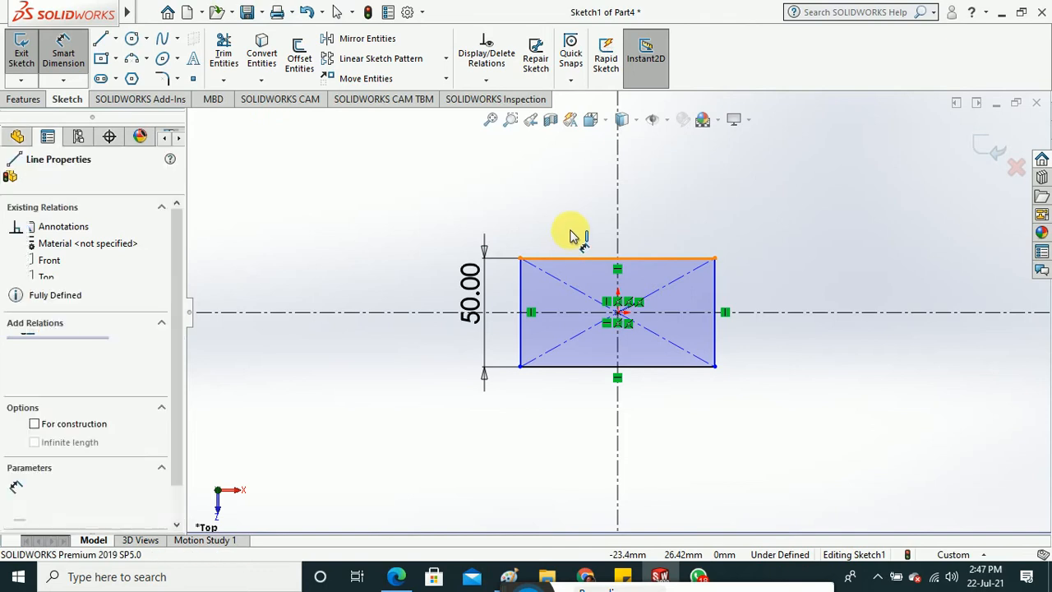
pyautogui.click(573, 236)
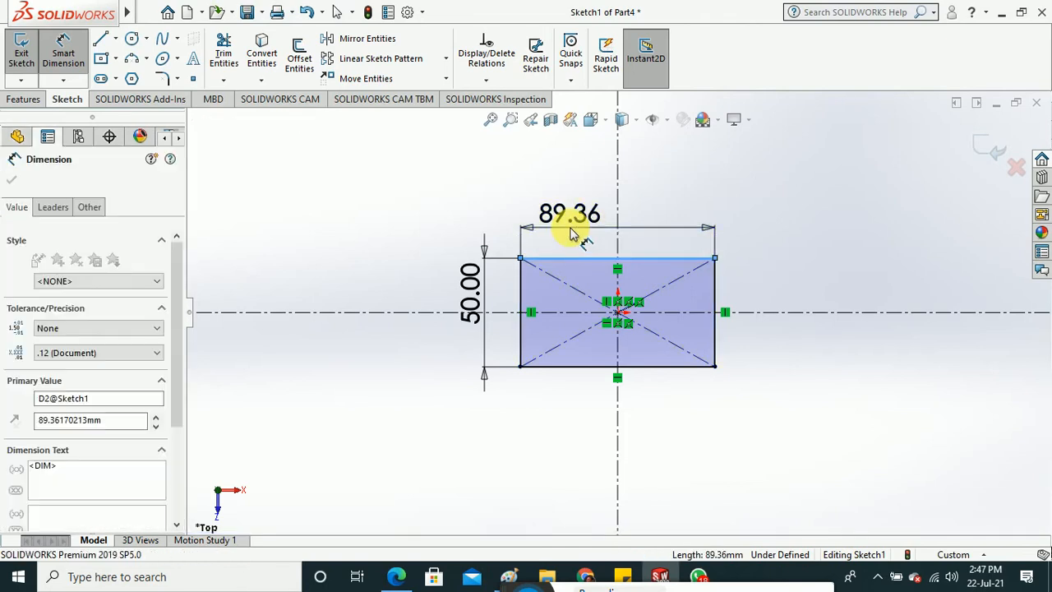
pyautogui.write('80')
pyautogui.press('Return')
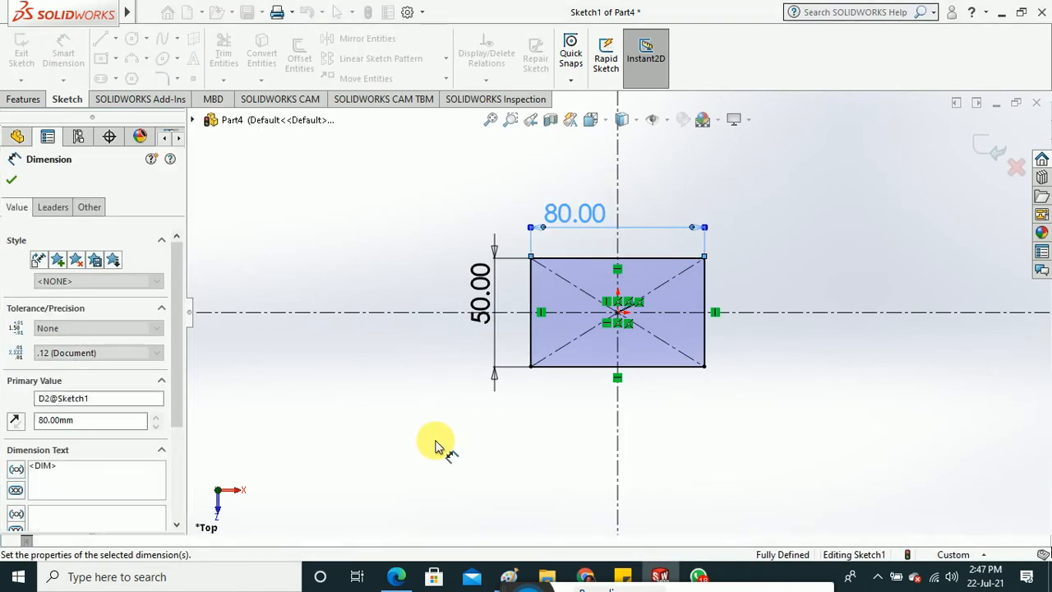
pyautogui.click(436, 444)
pyautogui.scroll(-2, 612, 308)
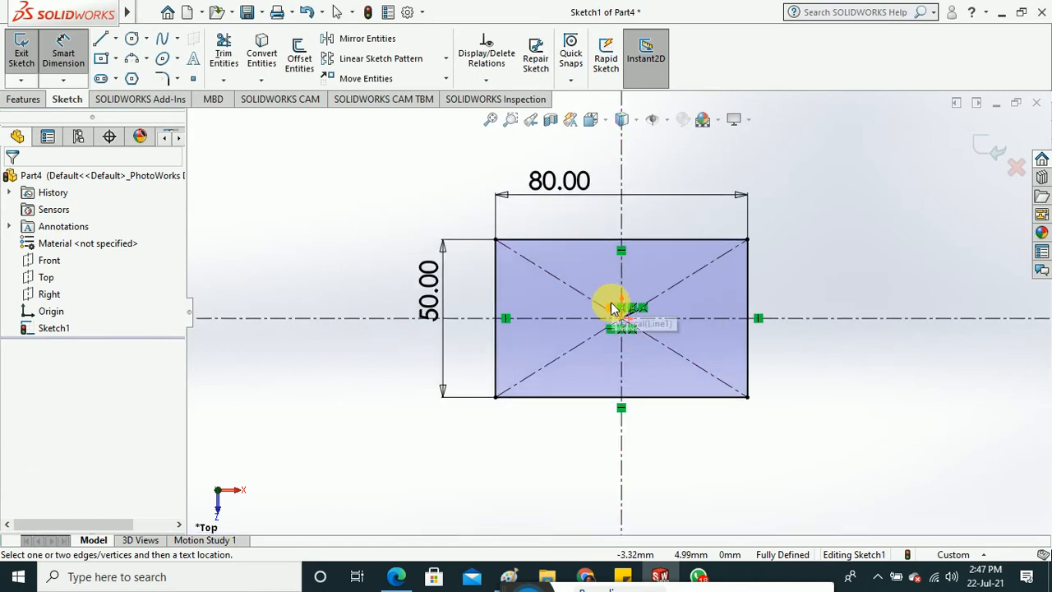
# Leave the Smart Dimension command, exit the rectangle sketch and clear the selection.
pyautogui.click(64, 48)
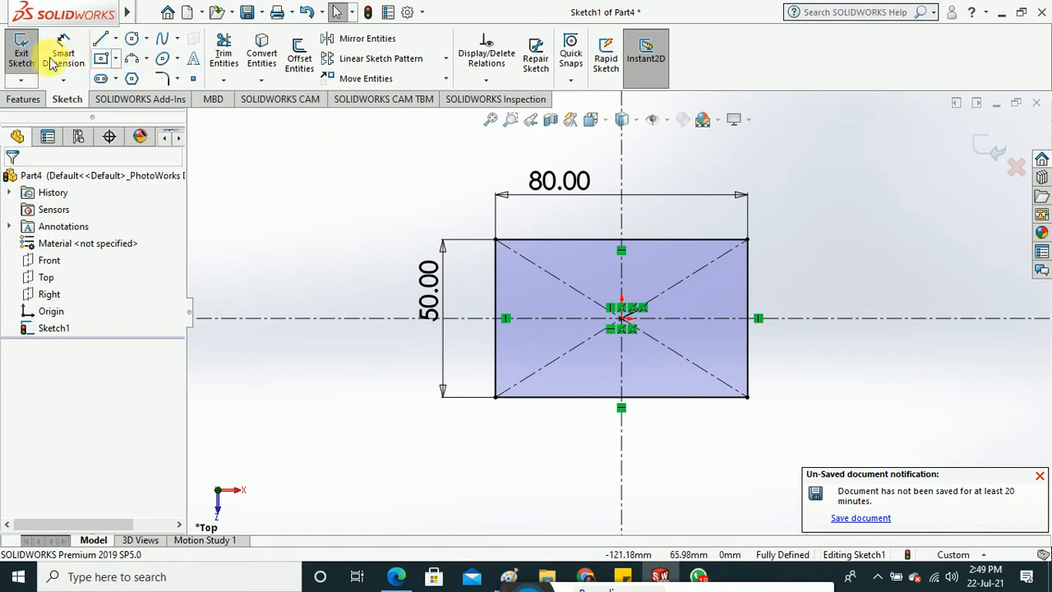
pyautogui.click(24, 64)
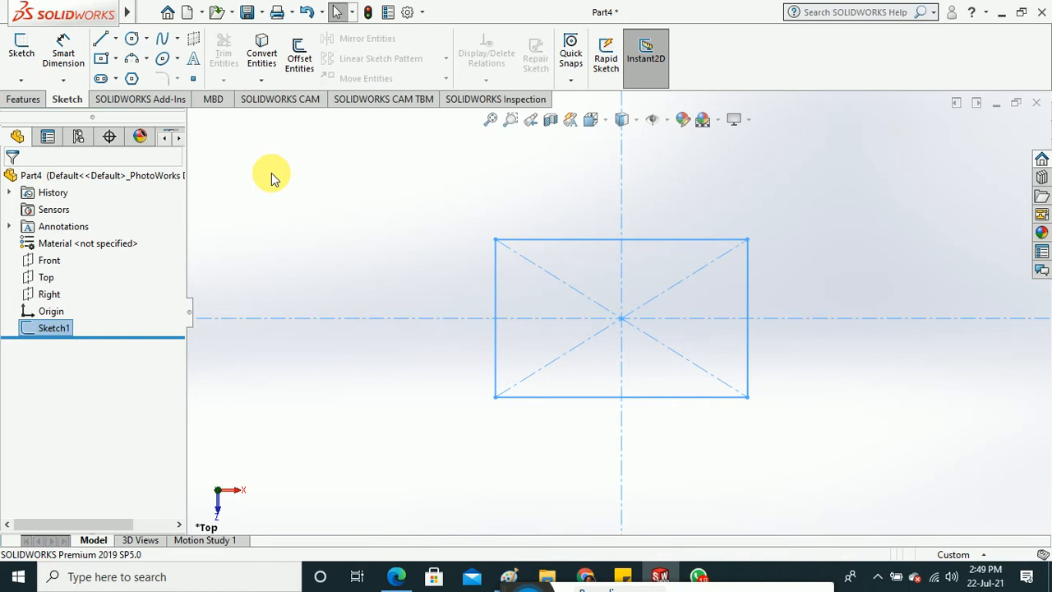
pyautogui.click(274, 177)
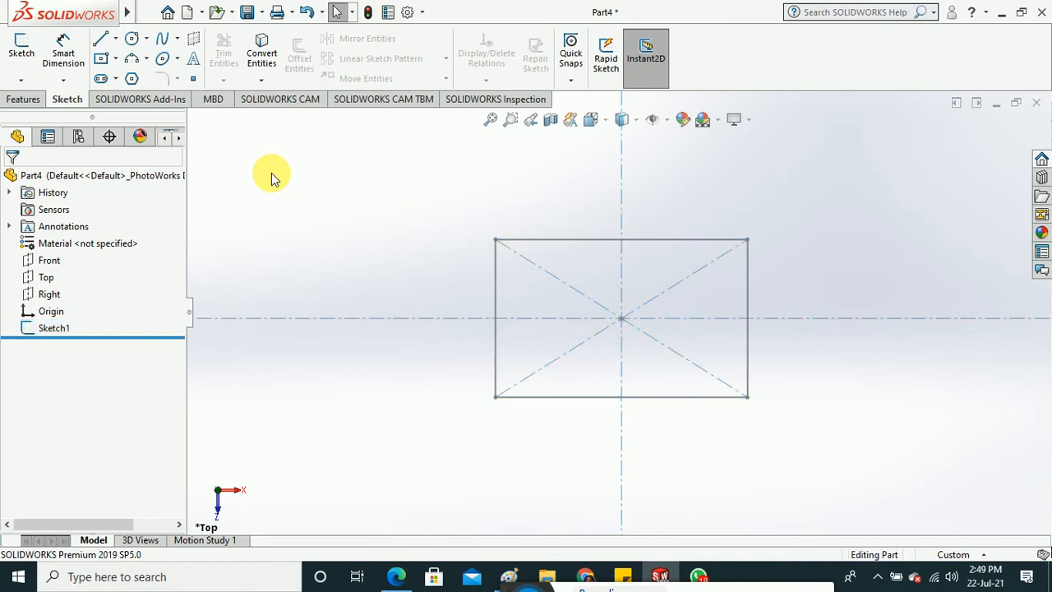
# Reopen the rectangle sketch for editing from the feature tree and exit it again.
pyautogui.rightClick(578, 245)
pyautogui.click(243, 257)
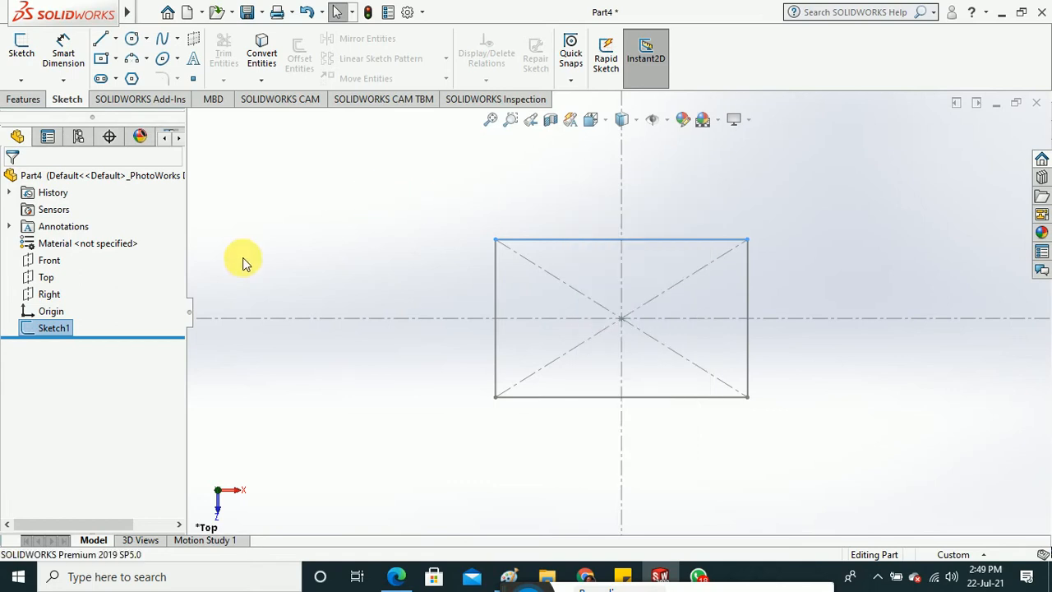
pyautogui.rightClick(62, 329)
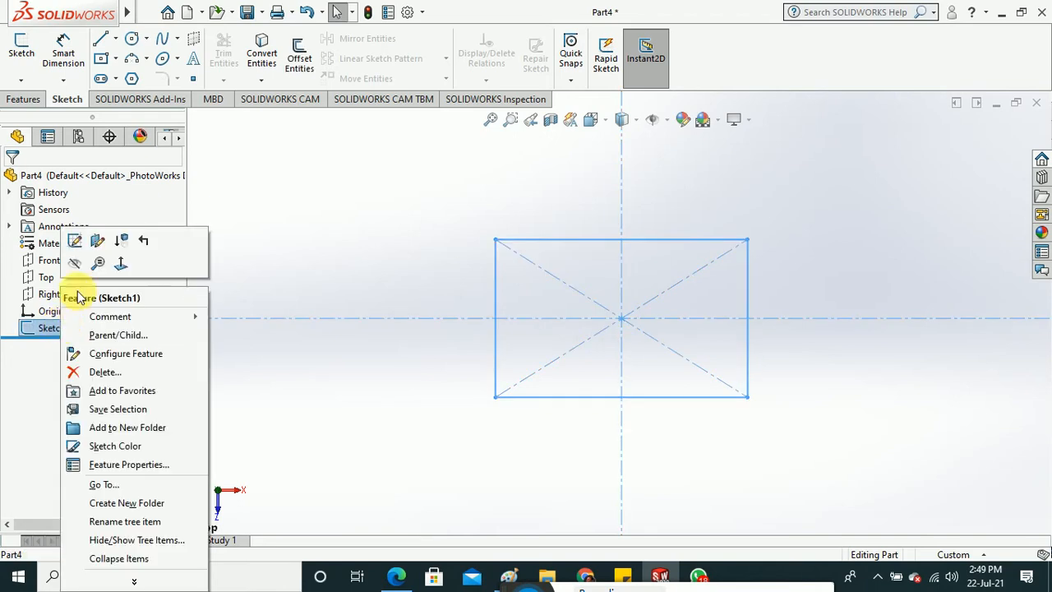
pyautogui.click(75, 242)
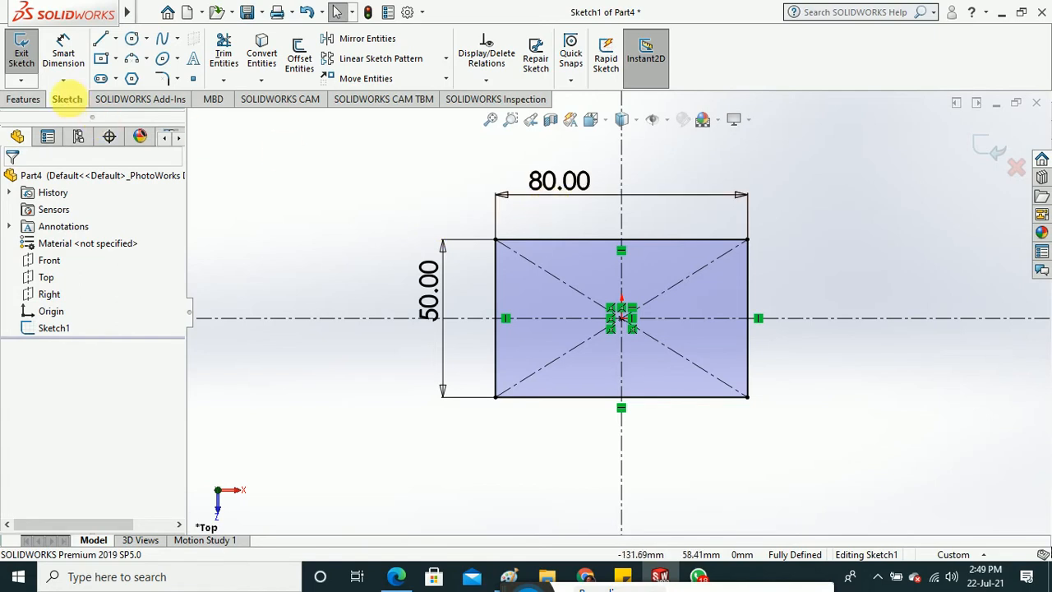
pyautogui.click(27, 63)
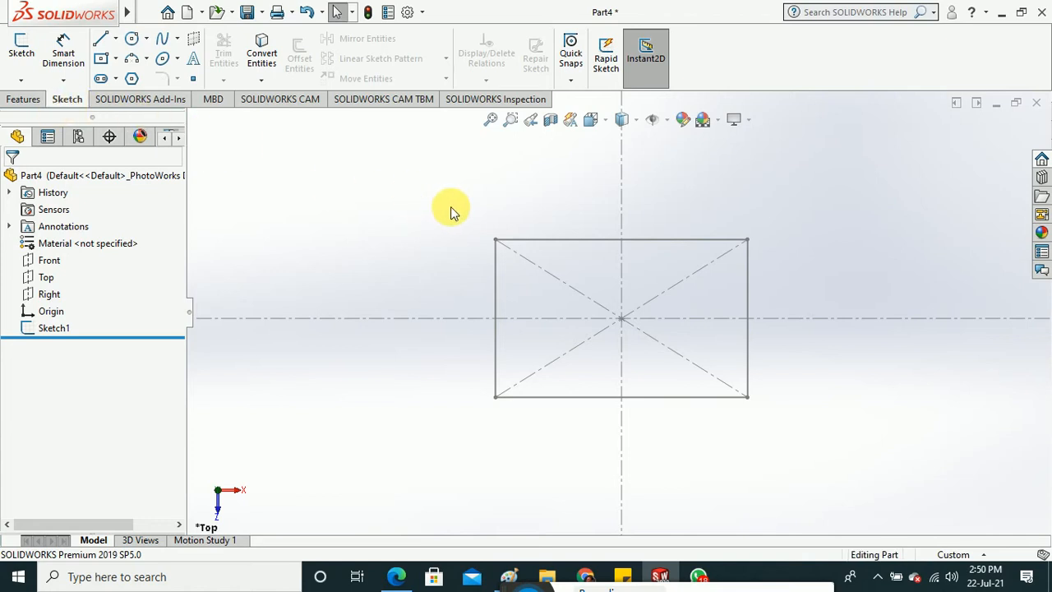
pyautogui.click(37, 100)
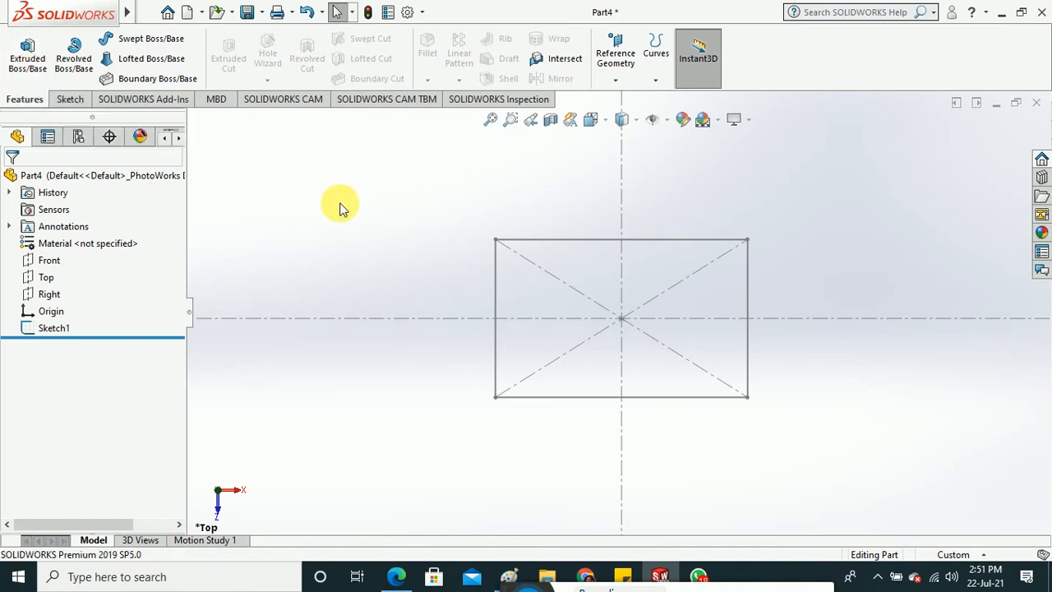
pyautogui.click(71, 99)
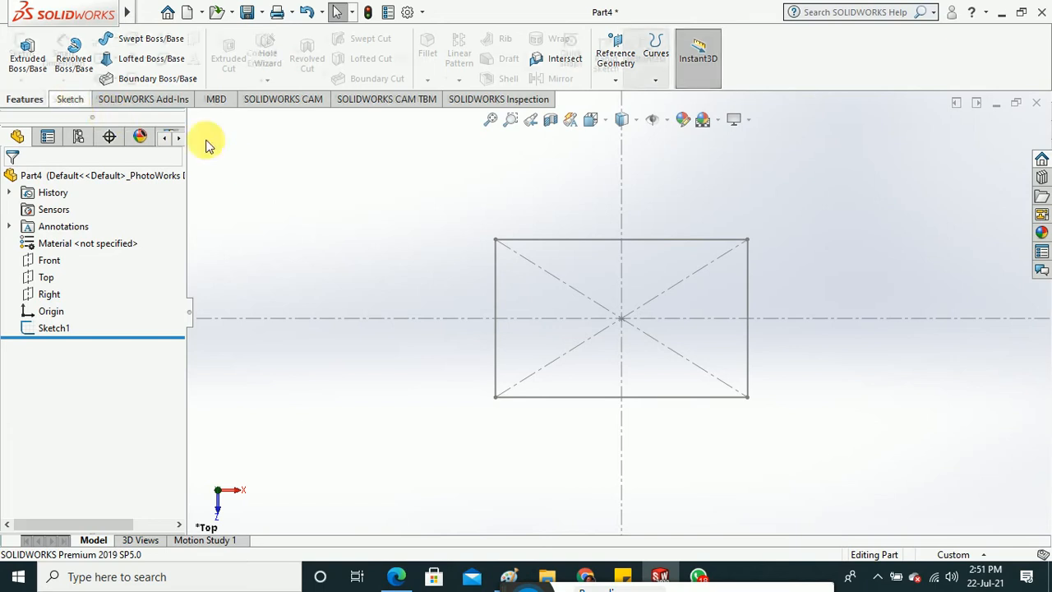
pyautogui.click(24, 98)
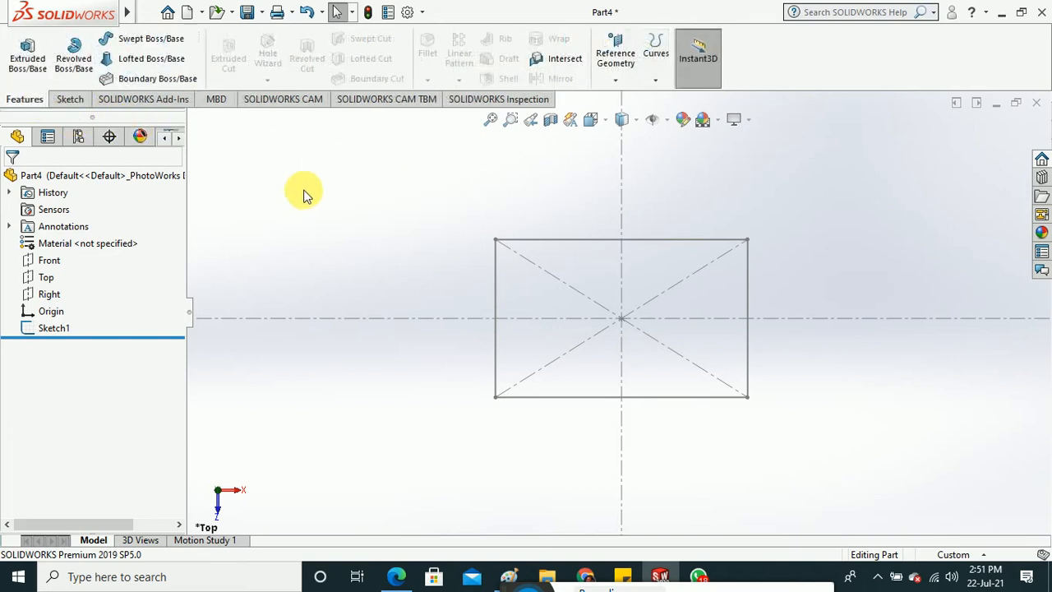
pyautogui.click(27, 53)
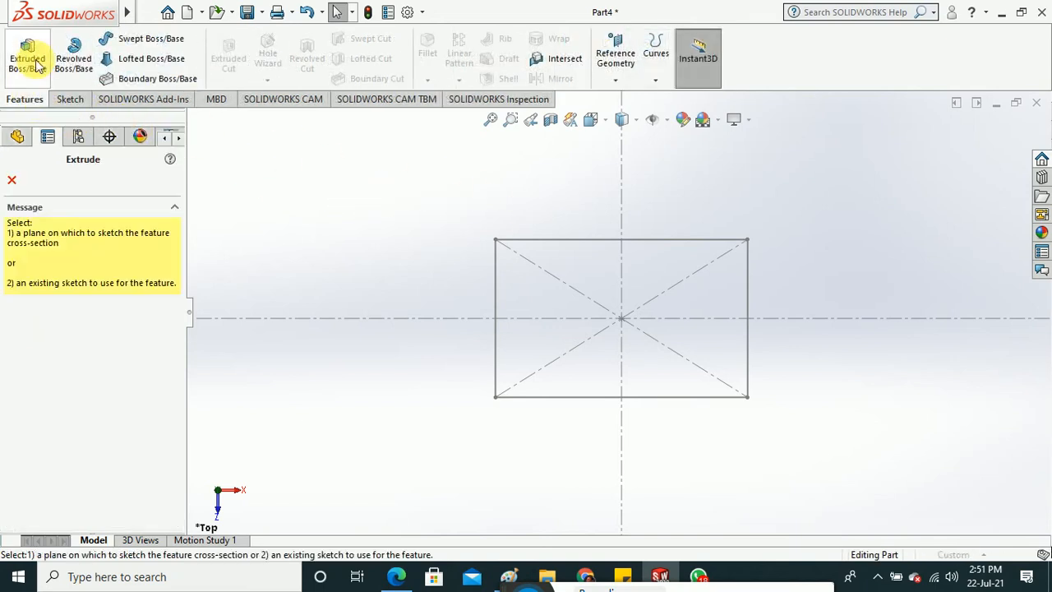
pyautogui.click(525, 240)
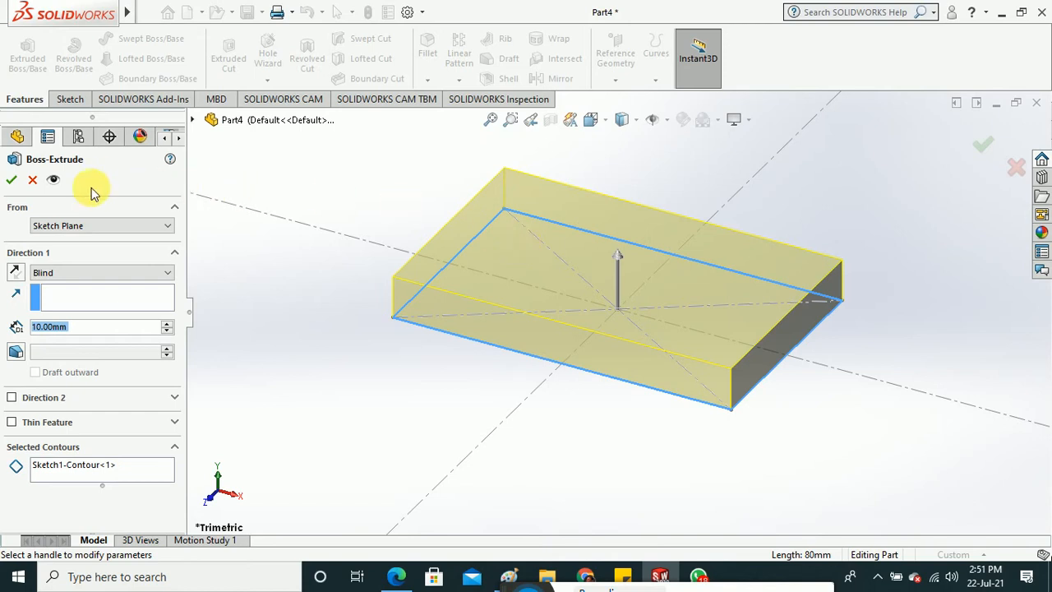
pyautogui.click(34, 180)
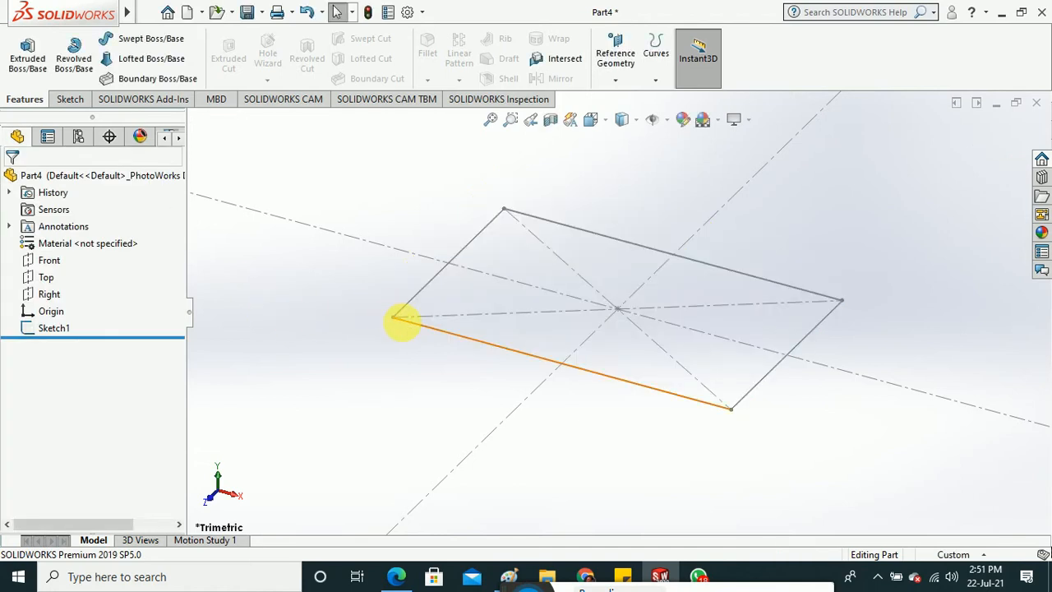
pyautogui.rightClick(399, 320)
pyautogui.click(416, 282)
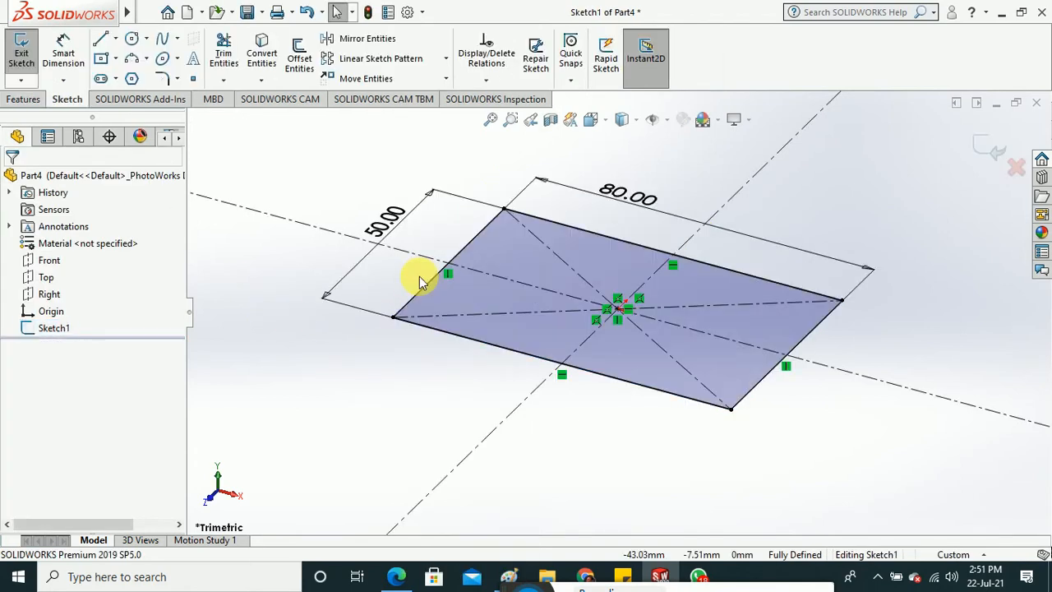
pyautogui.click(22, 59)
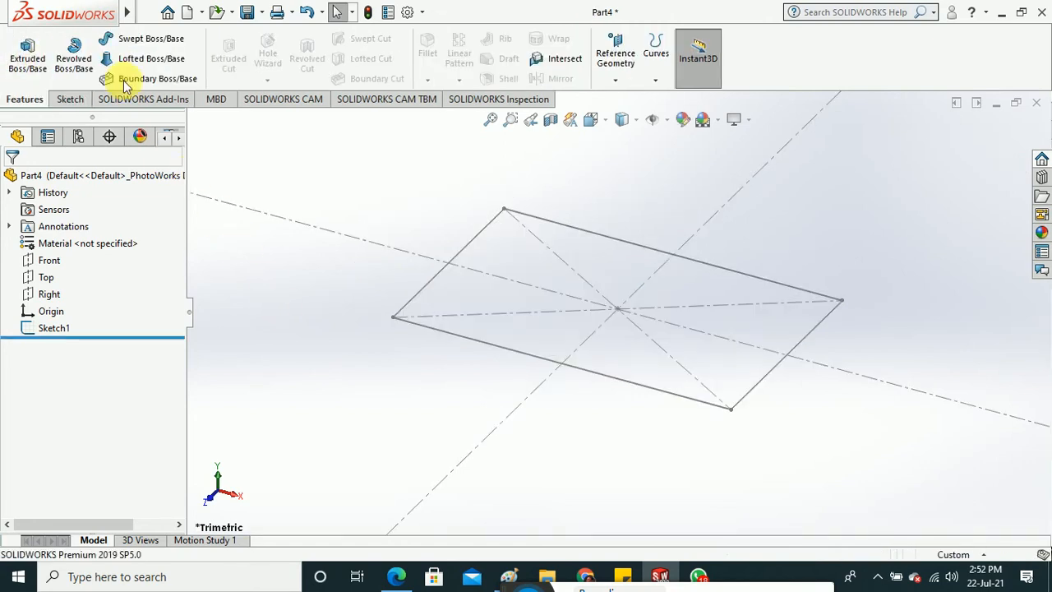
pyautogui.click(27, 55)
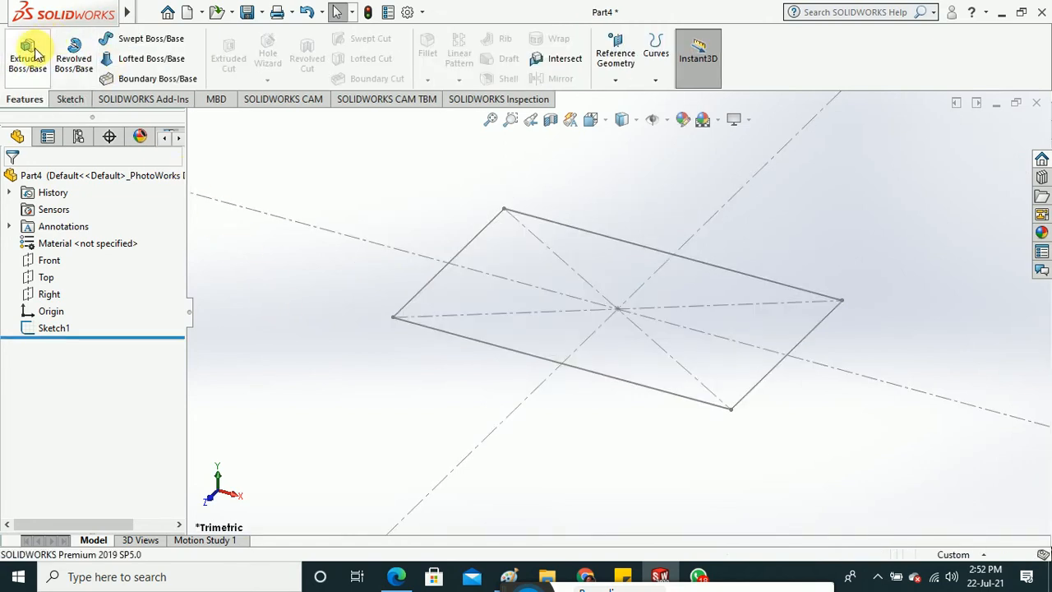
pyautogui.click(424, 339)
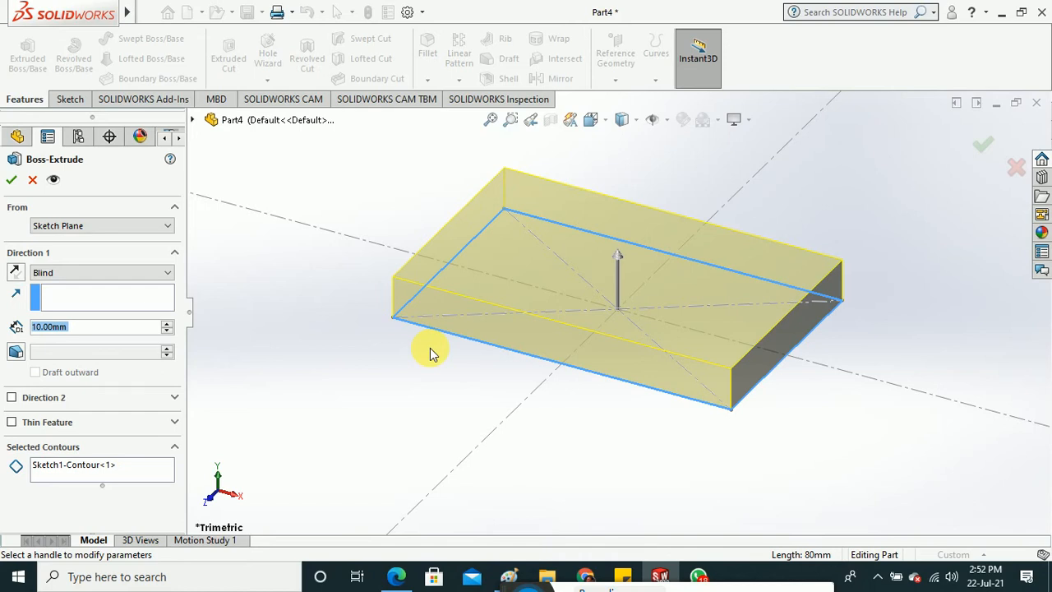
pyautogui.click(33, 179)
# Extrude the rectangle sketch as a blind boss 10 mm deep from the sketch plane and clear the selection.
pyautogui.moveTo(383, 207)
pyautogui.mouseDown(button='middle')
pyautogui.moveTo(364, 389)
pyautogui.moveTo(359, 175)
pyautogui.mouseUp(button='middle')
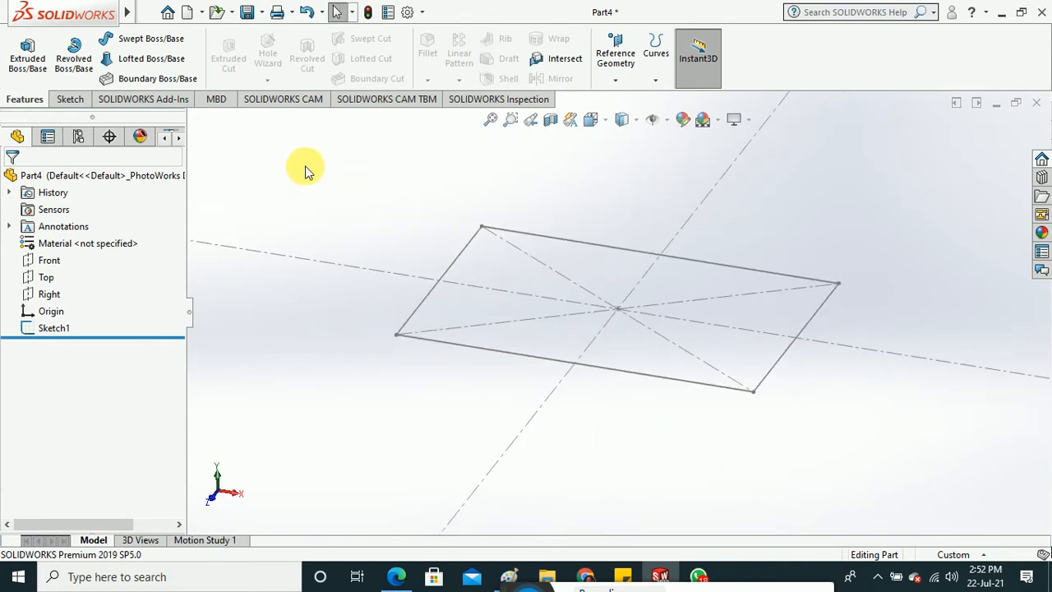
pyautogui.click(32, 64)
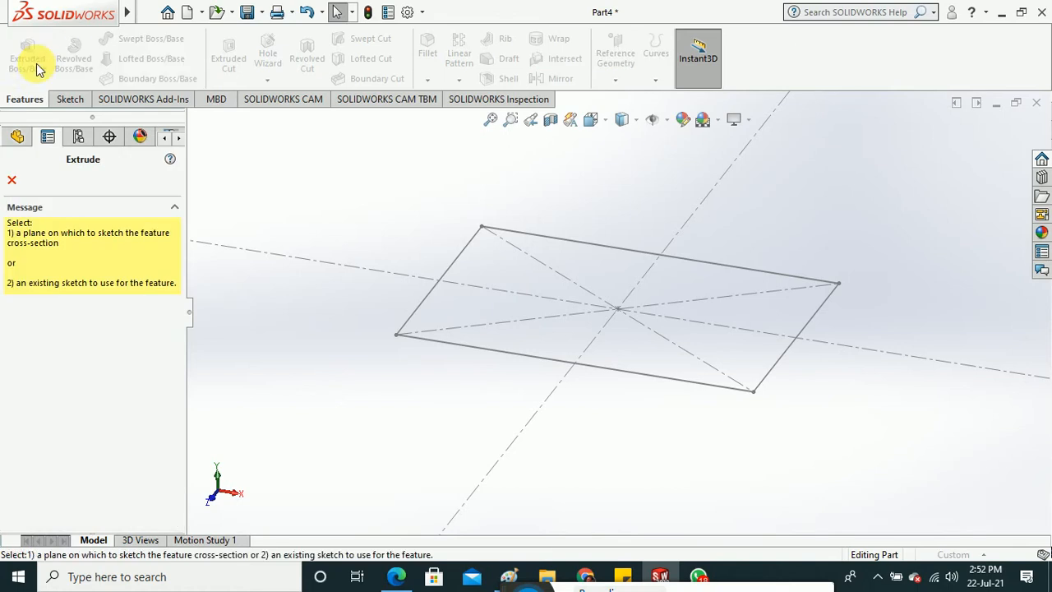
pyautogui.click(470, 264)
pyautogui.click(471, 264)
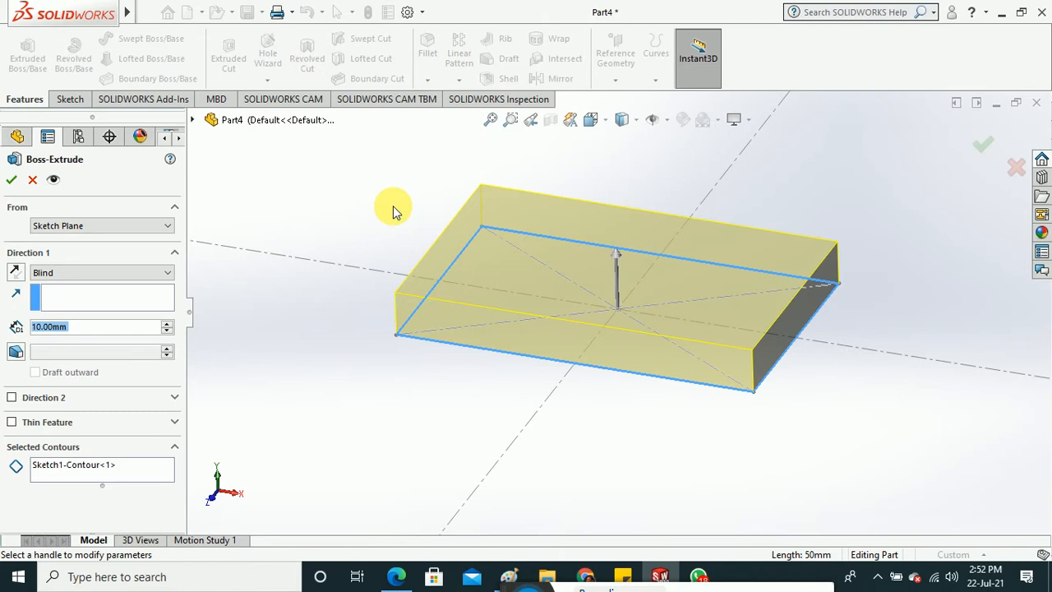
pyautogui.click(12, 180)
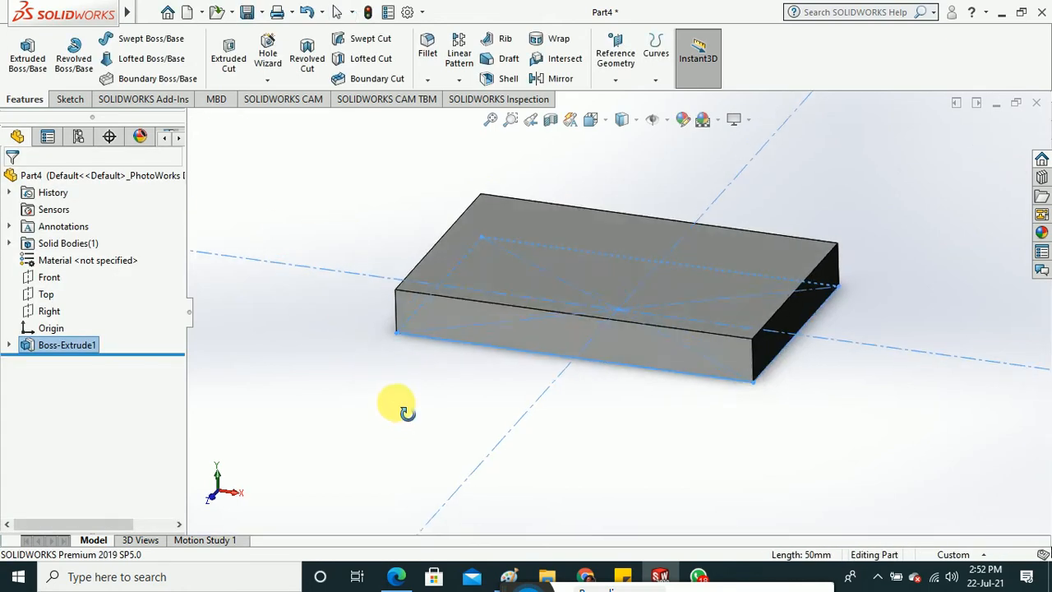
pyautogui.moveTo(397, 402); pyautogui.dragTo(521, 230, button='middle')
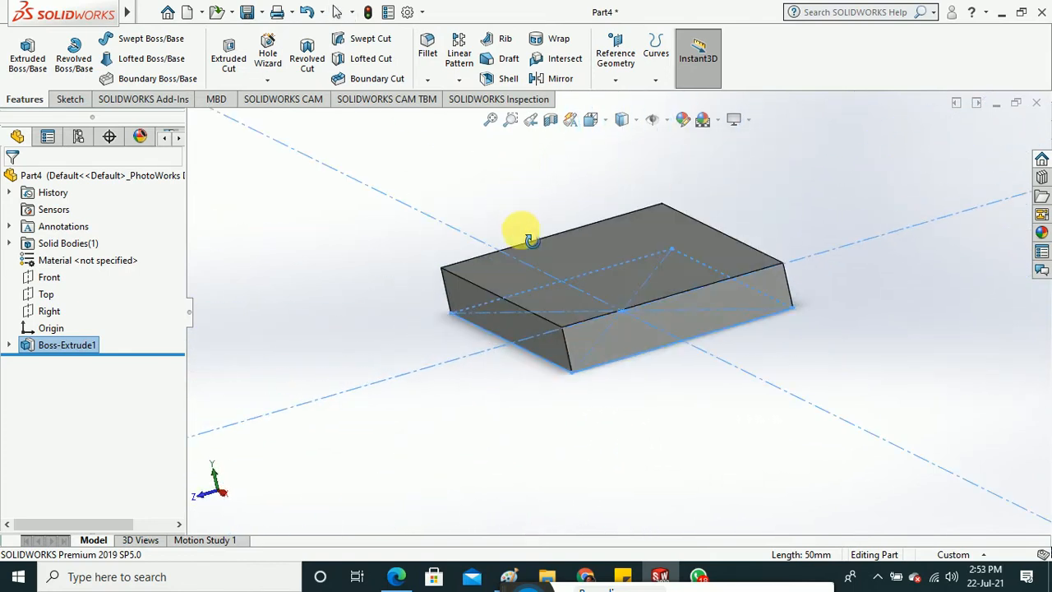
pyautogui.click(304, 323)
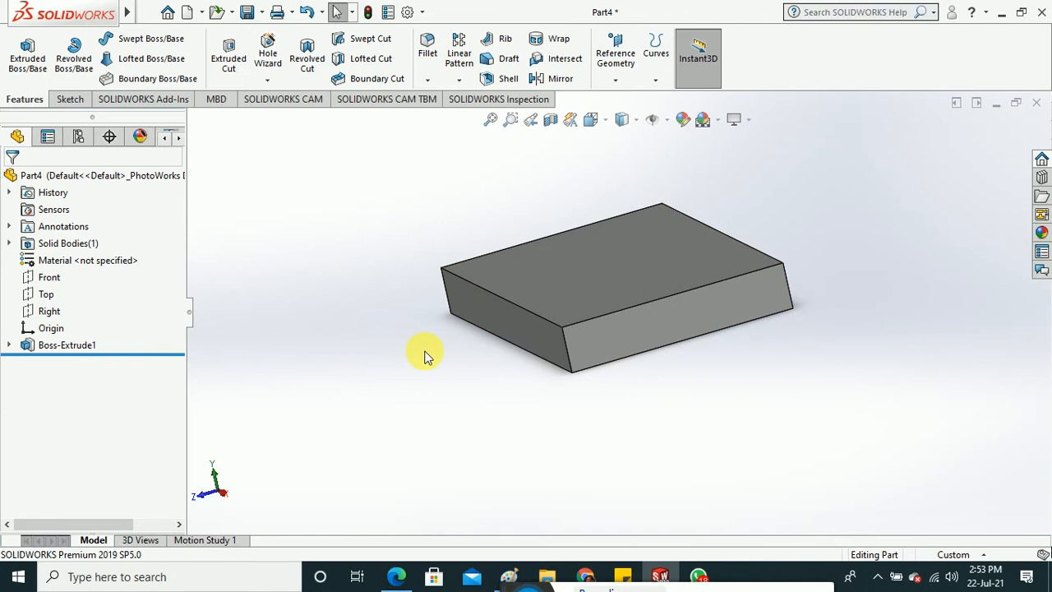
# Examine the extruded boss and its underlying sketch in the feature tree, including their dimensions and editing options.
pyautogui.click(9, 346)
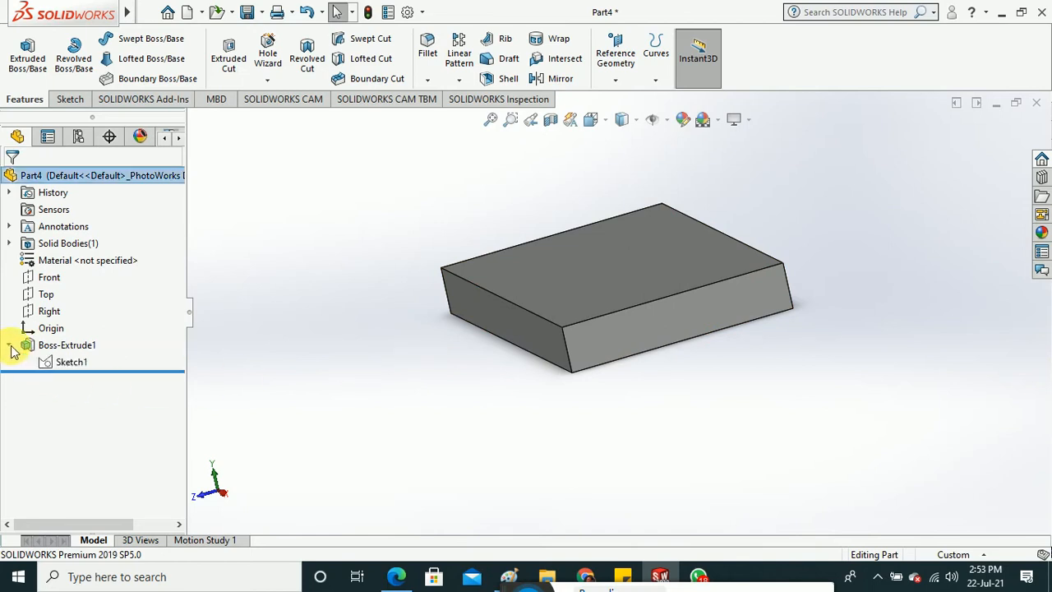
pyautogui.click(69, 365)
pyautogui.click(58, 349)
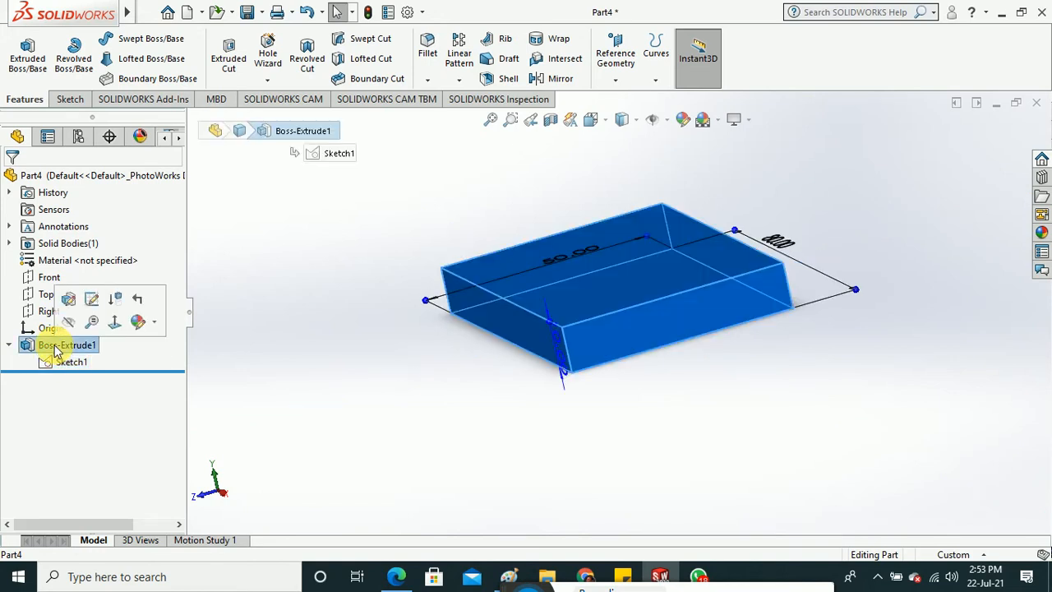
pyautogui.click(59, 365)
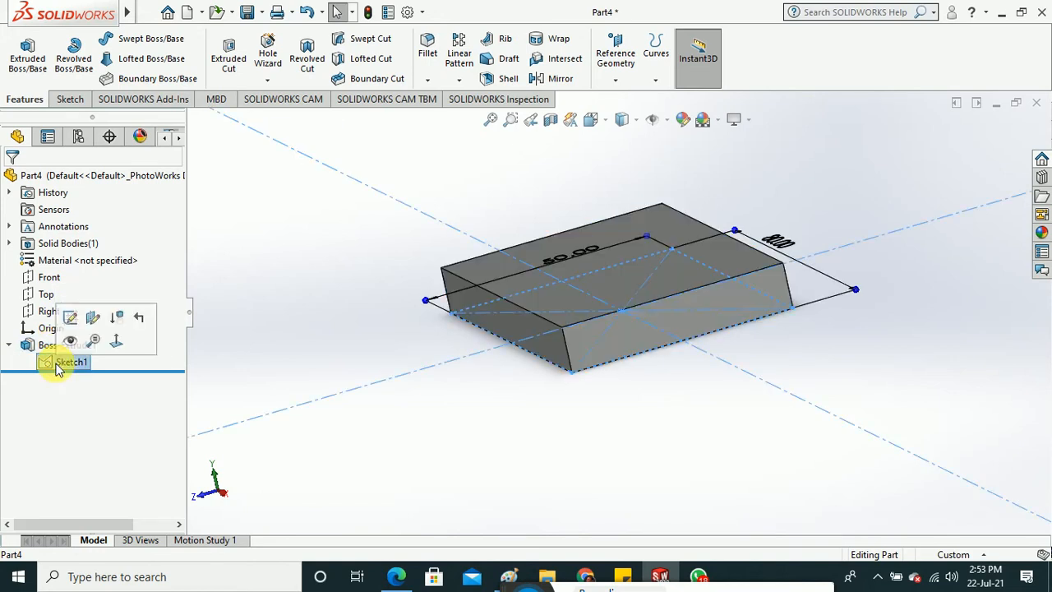
pyautogui.click(322, 314)
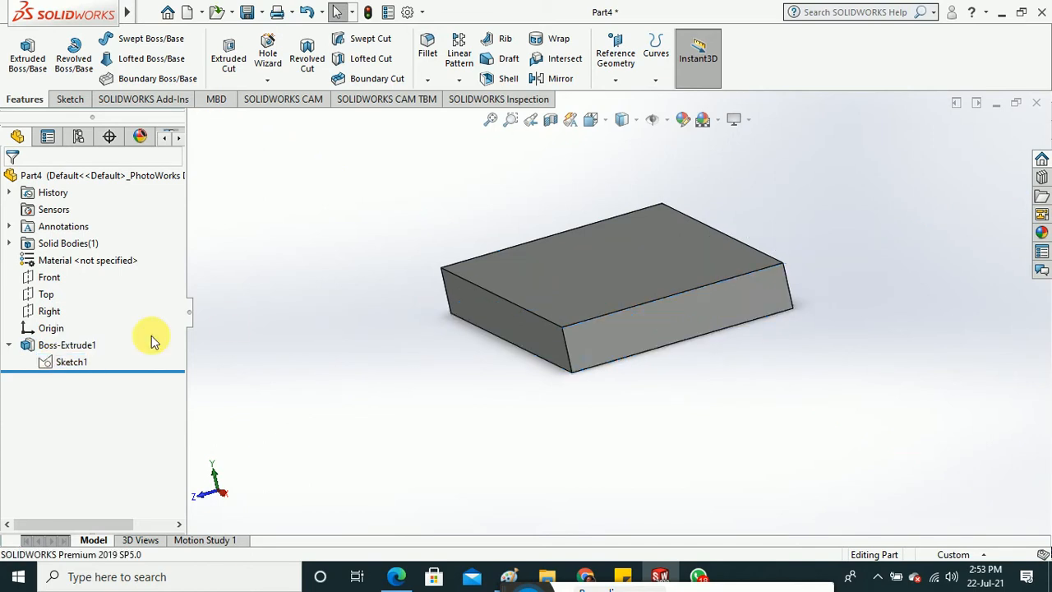
pyautogui.click(10, 345)
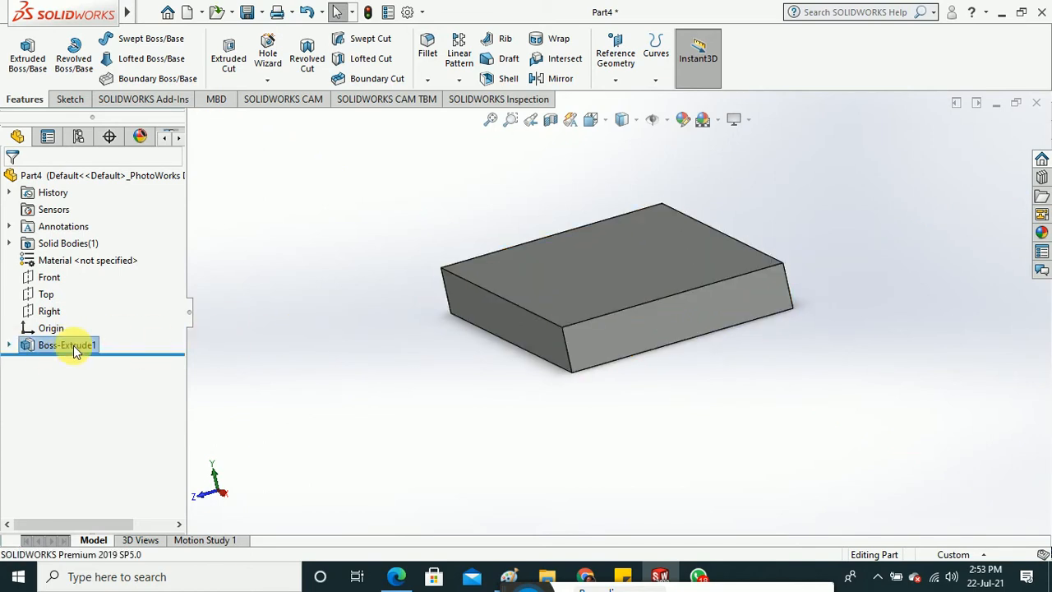
pyautogui.click(9, 345)
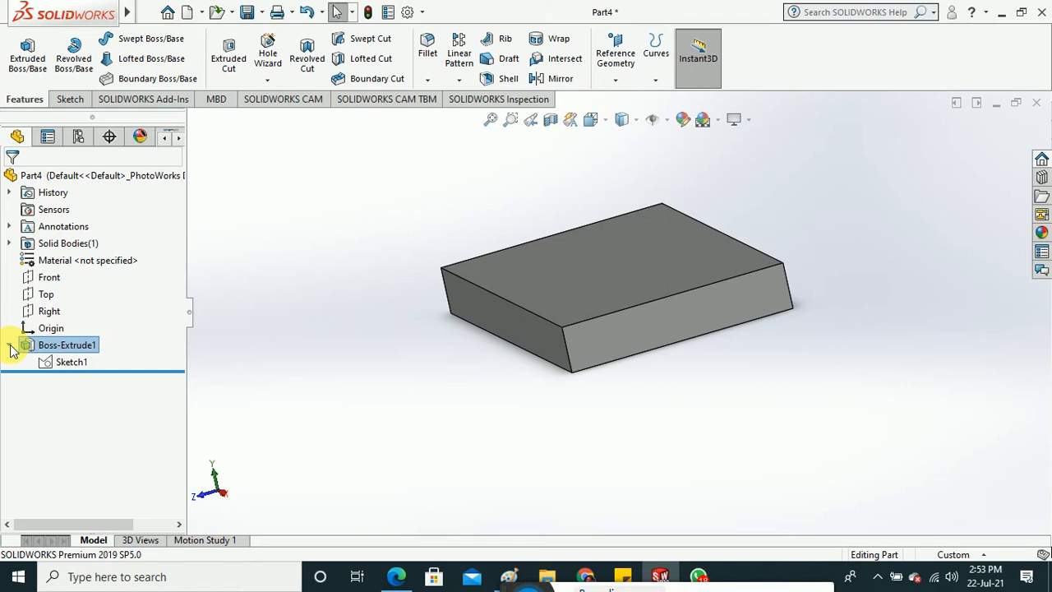
pyautogui.click(69, 363)
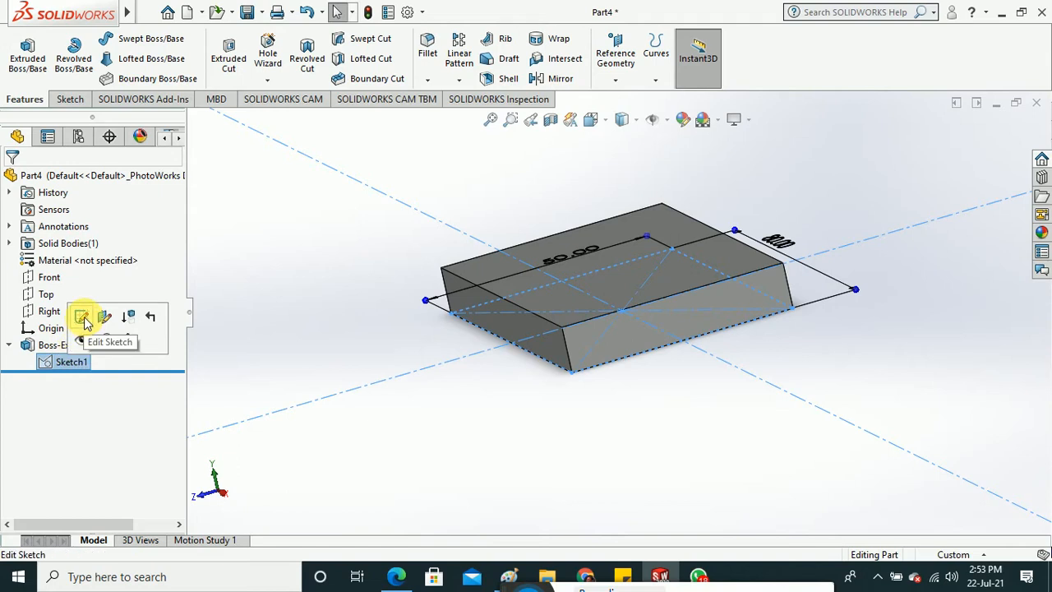
pyautogui.click(317, 301)
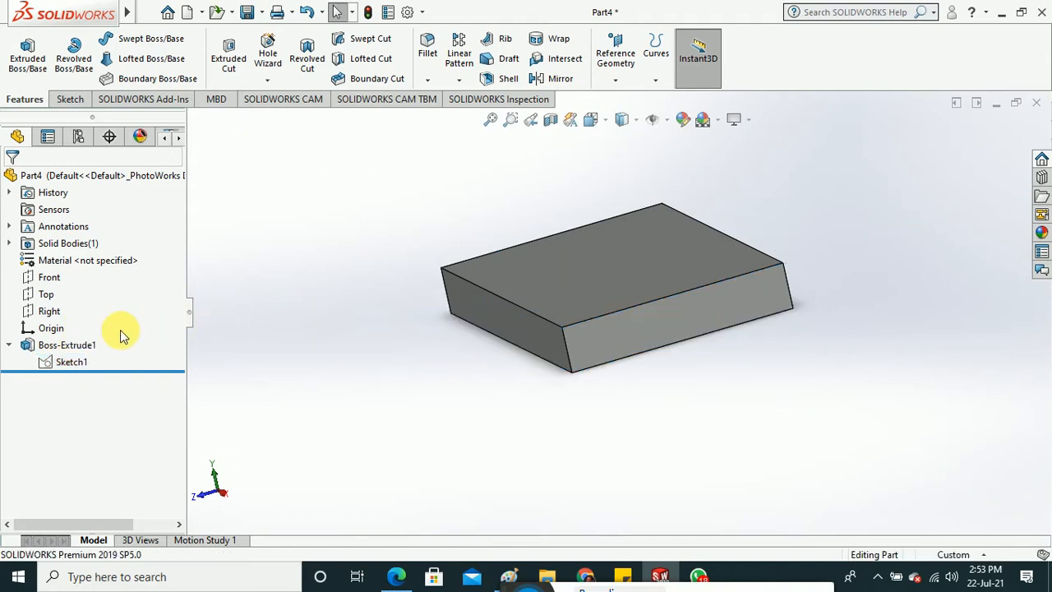
# Edit the boss extrusion, trying a blind depth of 20 mm and setting the final depth to 40 mm.
pyautogui.click(86, 345)
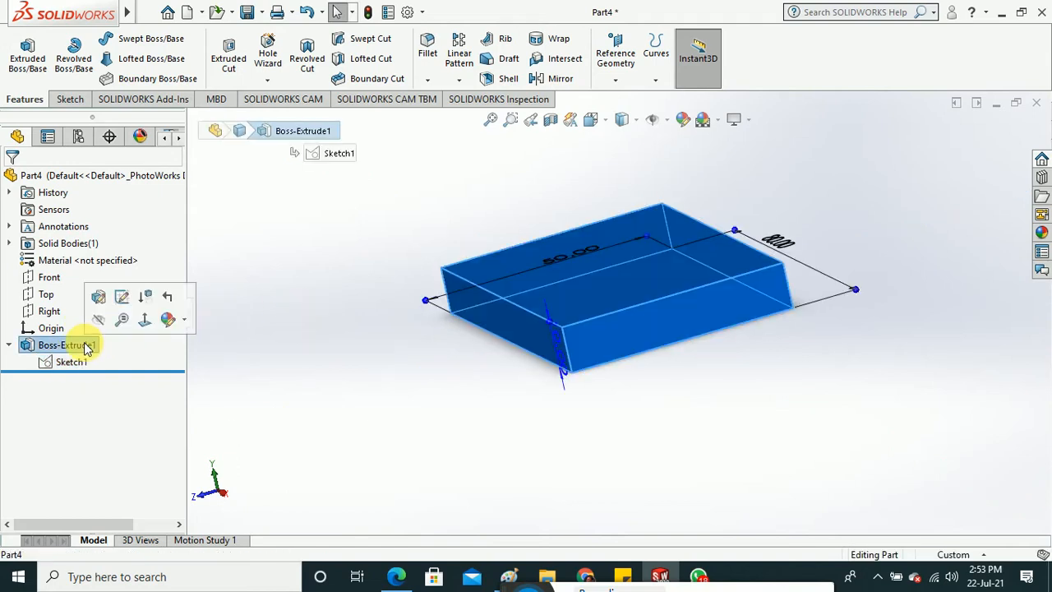
pyautogui.click(99, 300)
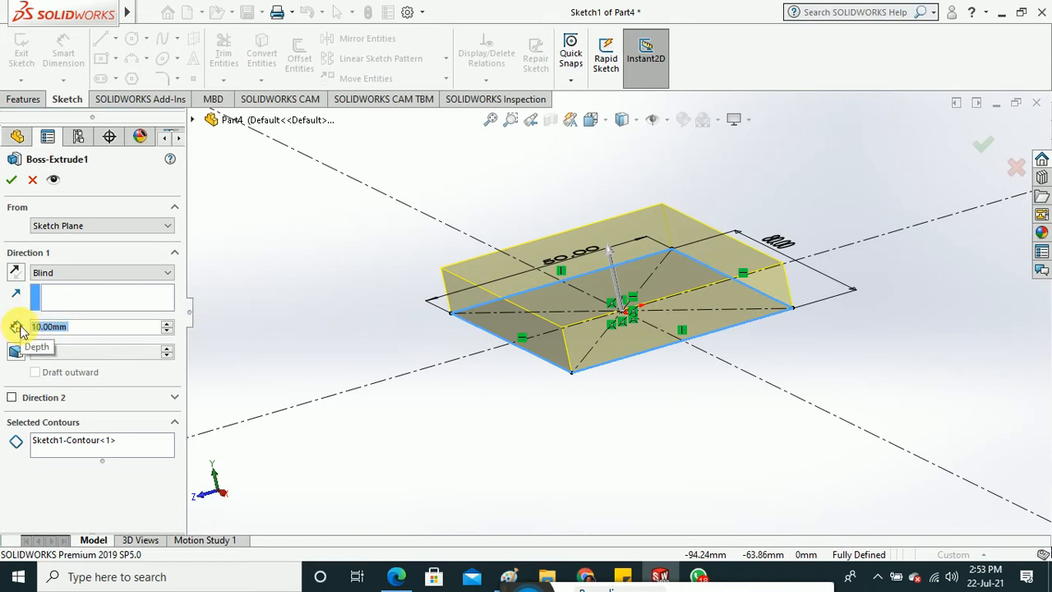
pyautogui.click(128, 332)
pyautogui.moveTo(99, 332); pyautogui.dragTo(23, 331)
pyautogui.write('20')
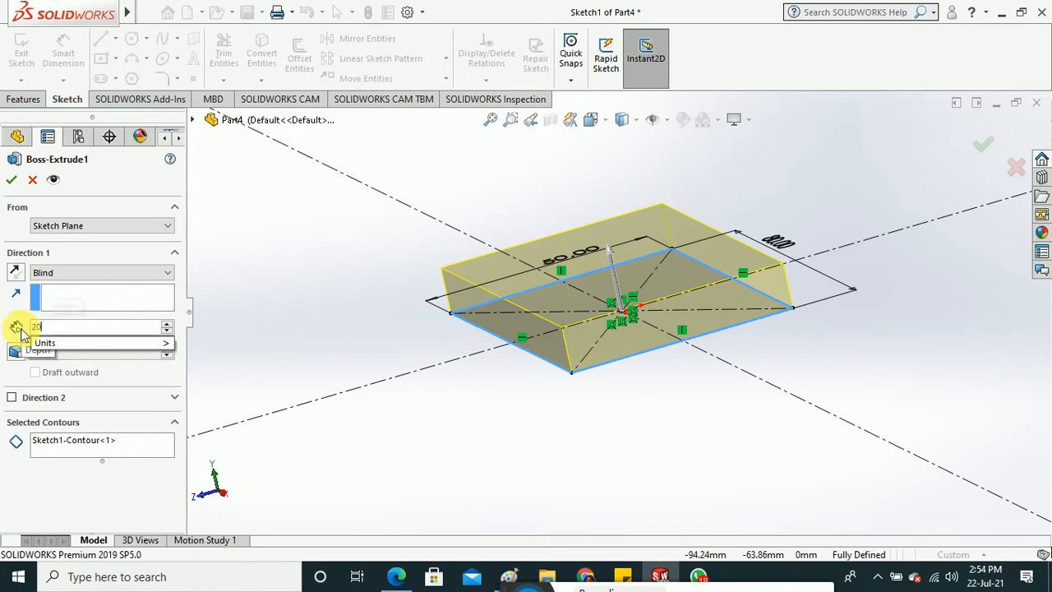
pyautogui.press('Return')
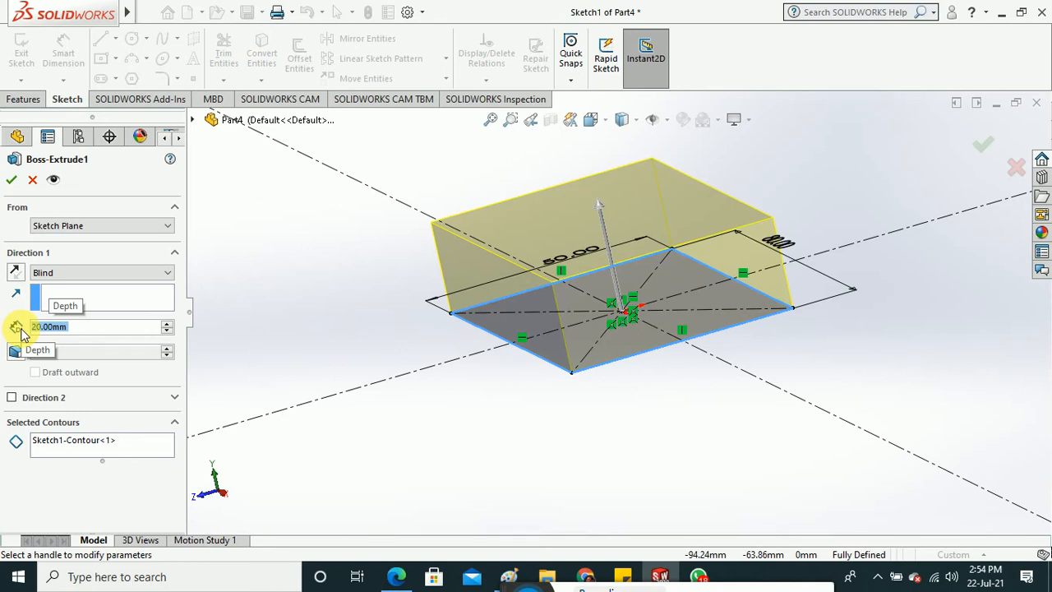
pyautogui.write('40')
pyautogui.press('Return')
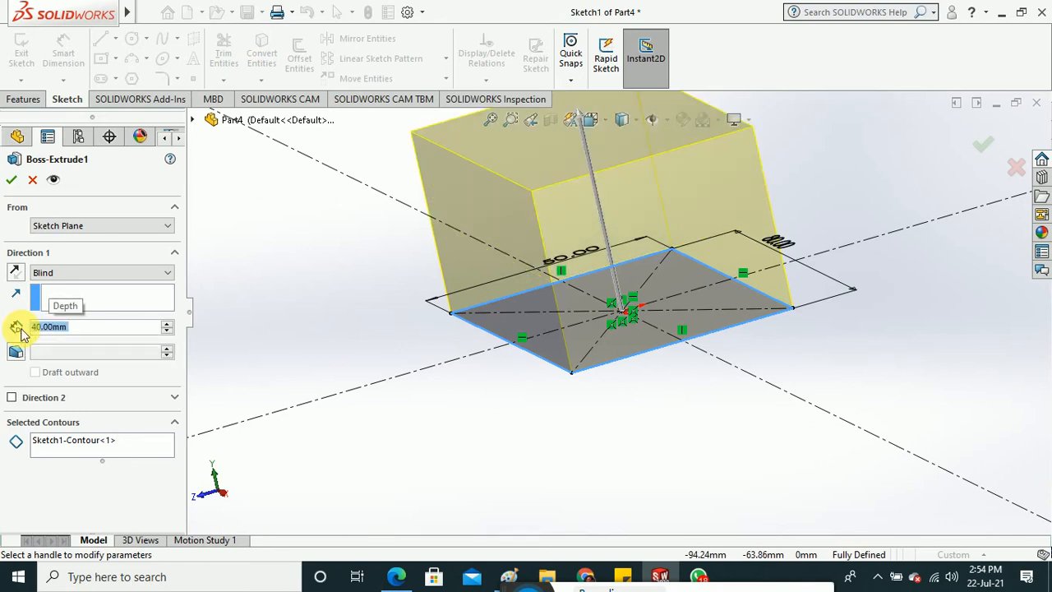
pyautogui.click(11, 179)
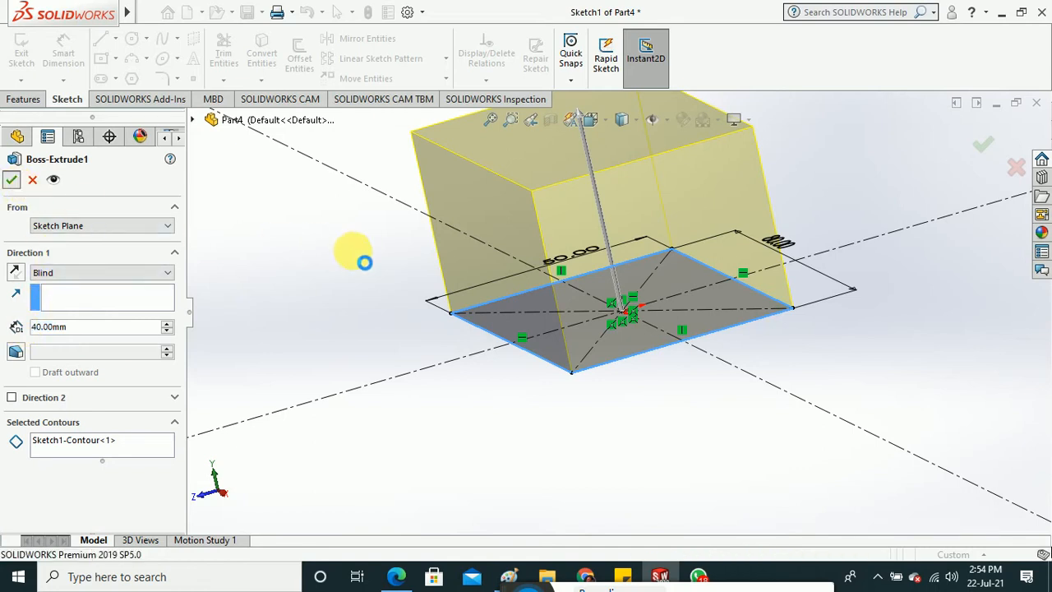
pyautogui.moveTo(373, 296)
pyautogui.mouseDown(button='middle')
pyautogui.moveTo(400, 402)
pyautogui.moveTo(406, 287)
pyautogui.moveTo(406, 301)
pyautogui.moveTo(386, 309)
pyautogui.mouseUp(button='middle')
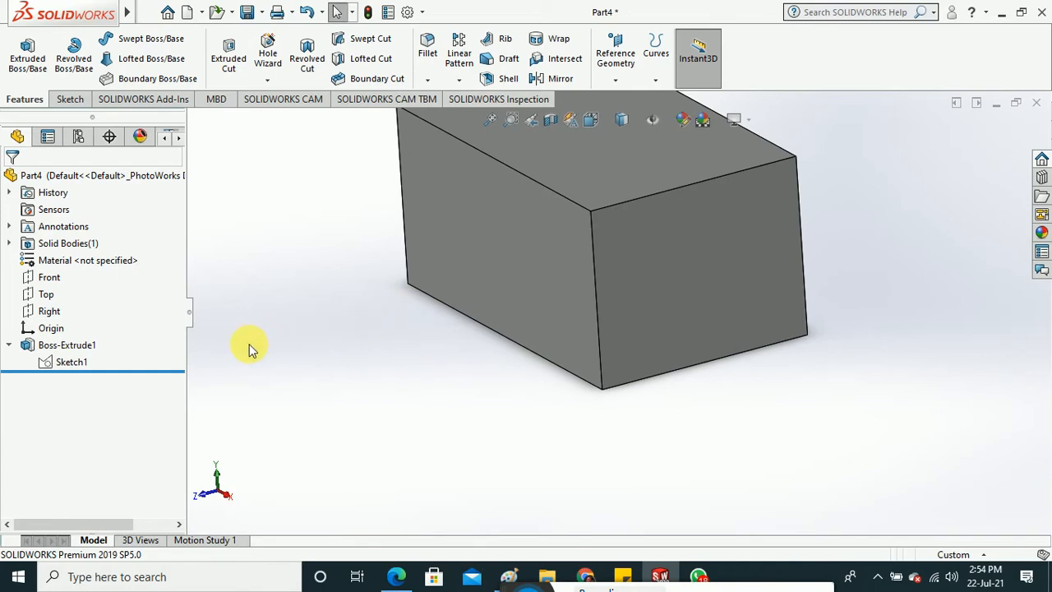
# Open the rectangle sketch under the boss extrusion for editing and view it from the Top orientation.
pyautogui.rightClick(70, 365)
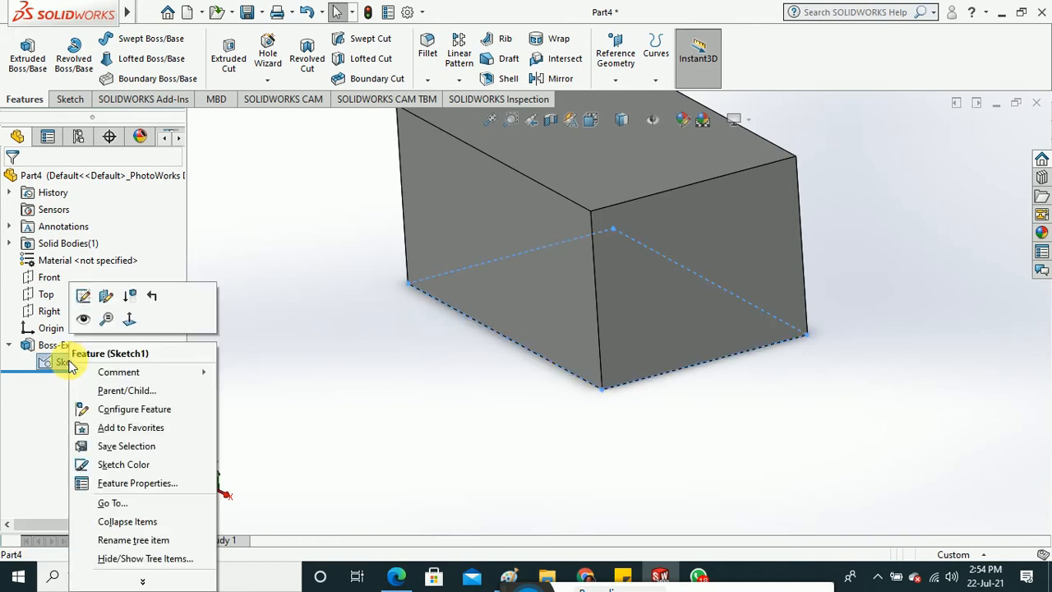
pyautogui.click(82, 297)
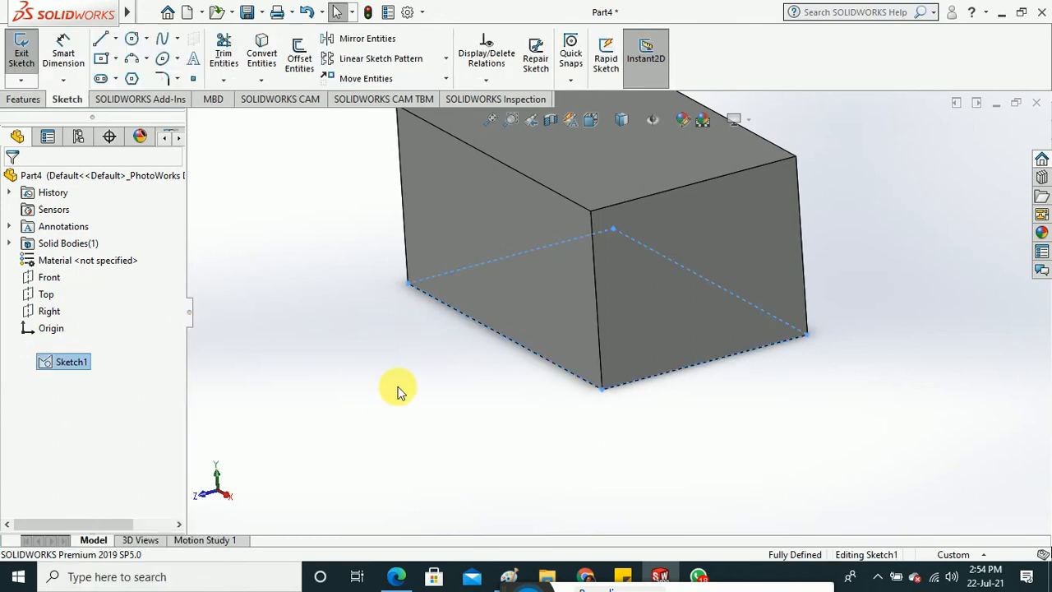
pyautogui.click(593, 121)
pyautogui.click(678, 206)
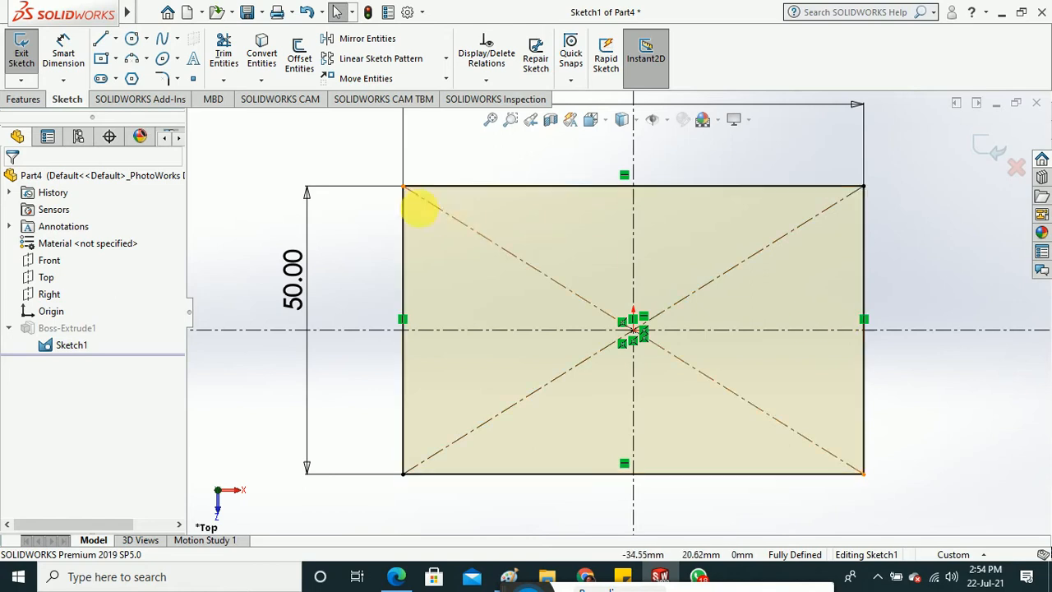
# Try a 10 mm equal-distance sketch chamfer on the rectangle's lower-right corner and undo it.
pyautogui.click(182, 80)
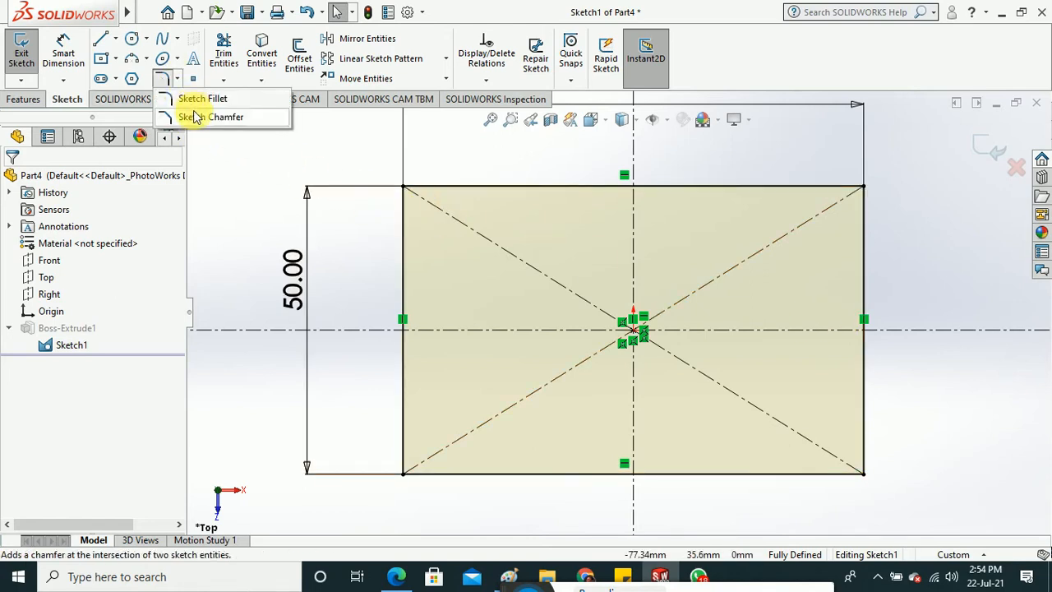
pyautogui.click(190, 115)
pyautogui.click(812, 475)
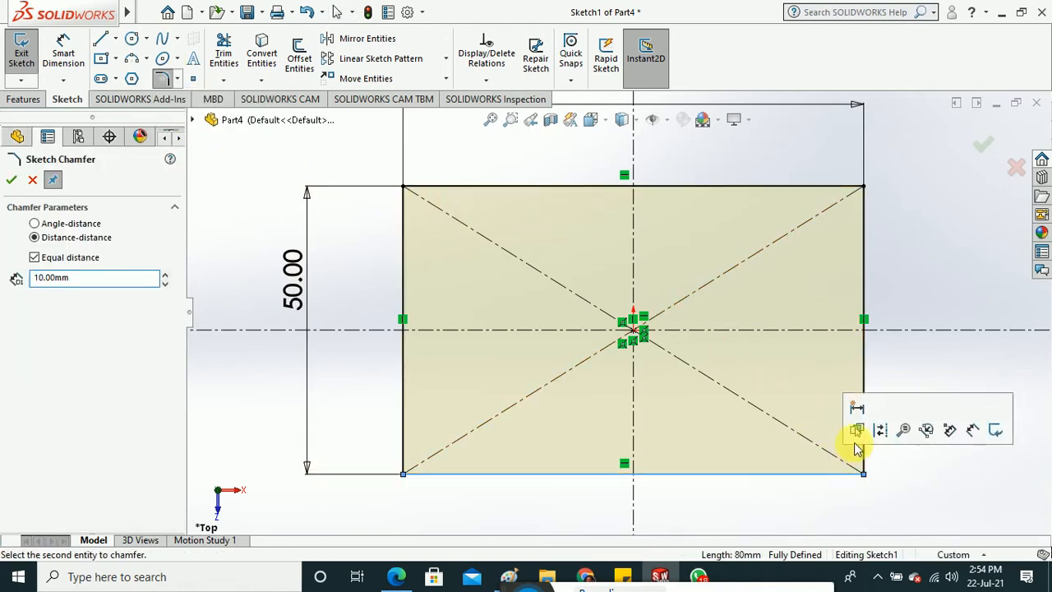
pyautogui.click(863, 457)
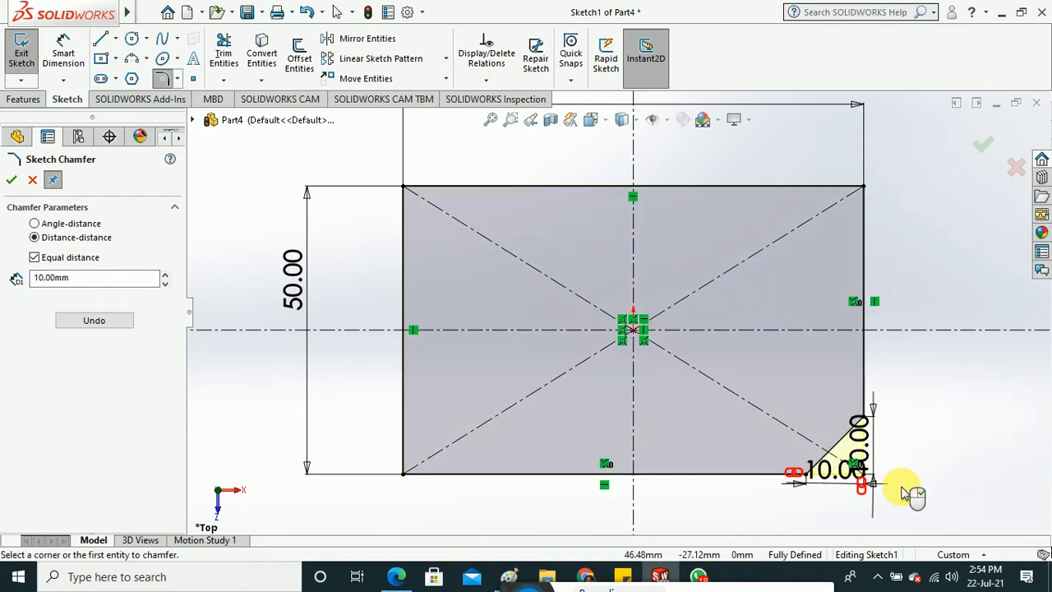
pyautogui.scroll(-1, 869, 489)
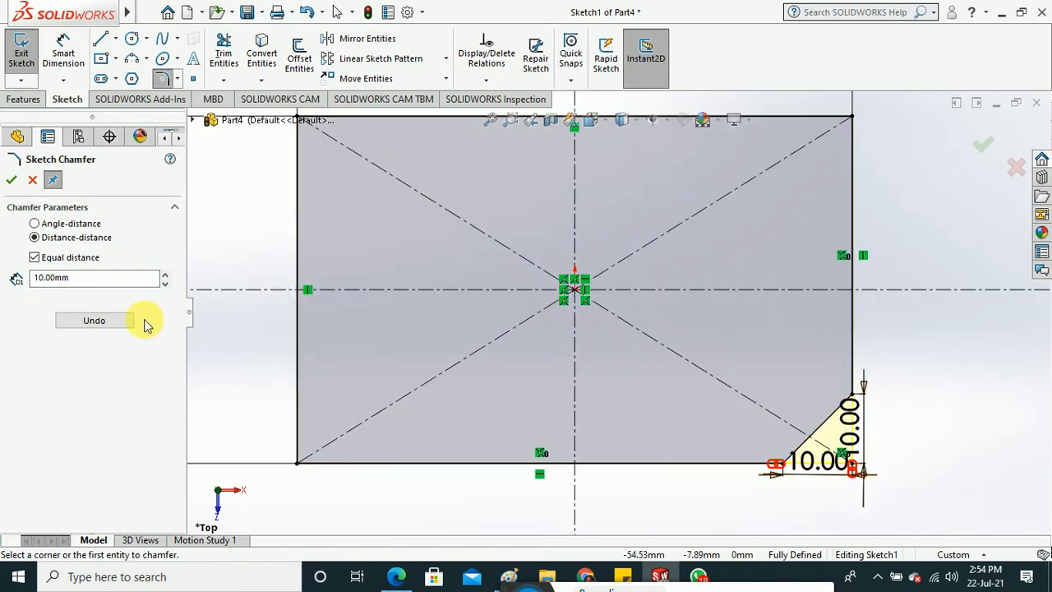
pyautogui.click(88, 317)
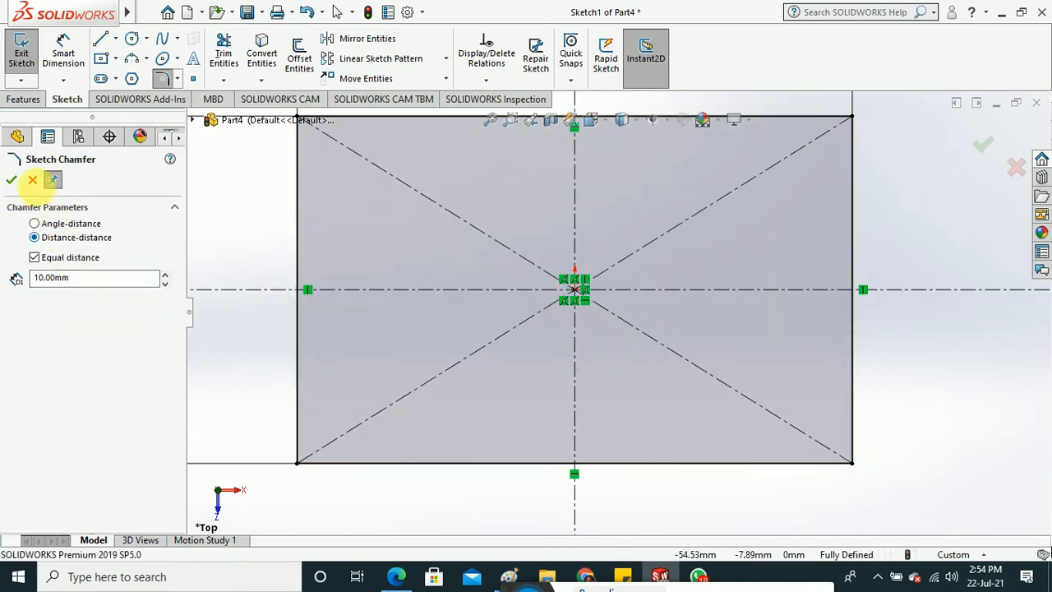
pyautogui.click(32, 180)
# Round the rectangle's lower-right corner with a 10 mm sketch fillet and exit the sketch to update the block.
pyautogui.click(180, 80)
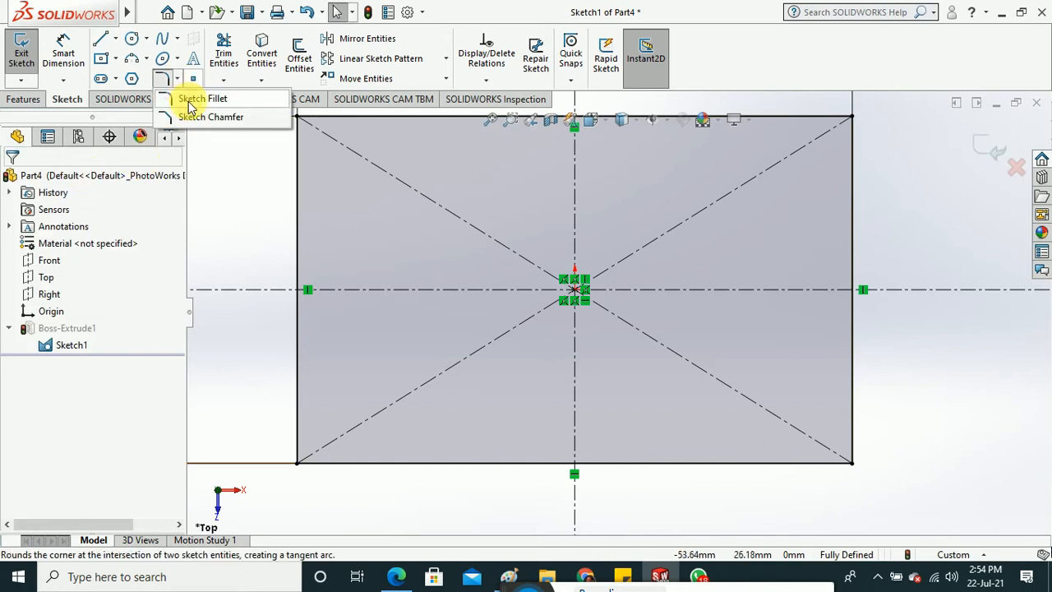
pyautogui.click(195, 98)
pyautogui.click(797, 465)
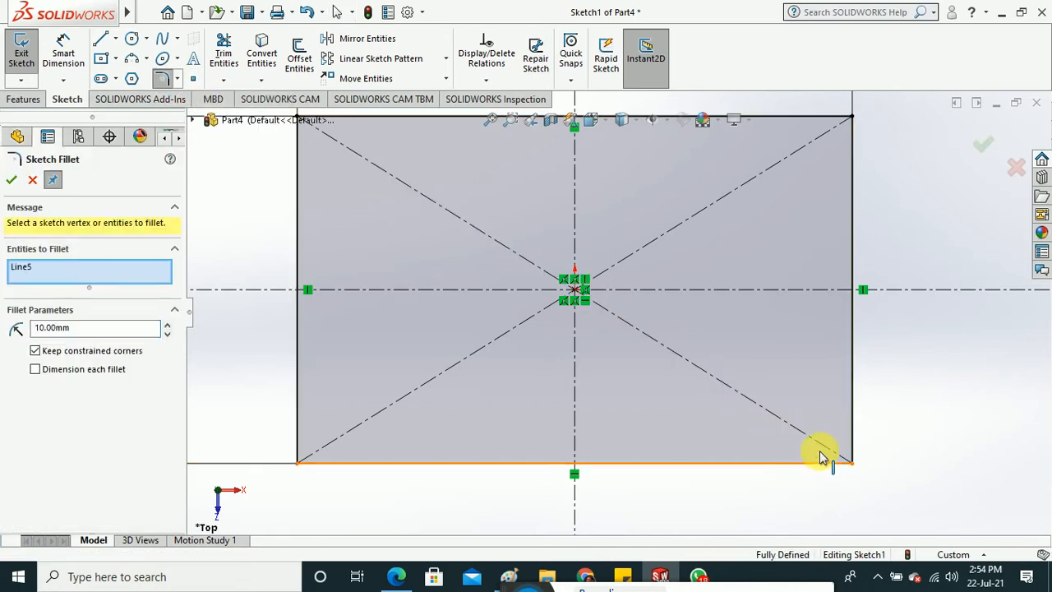
pyautogui.click(853, 428)
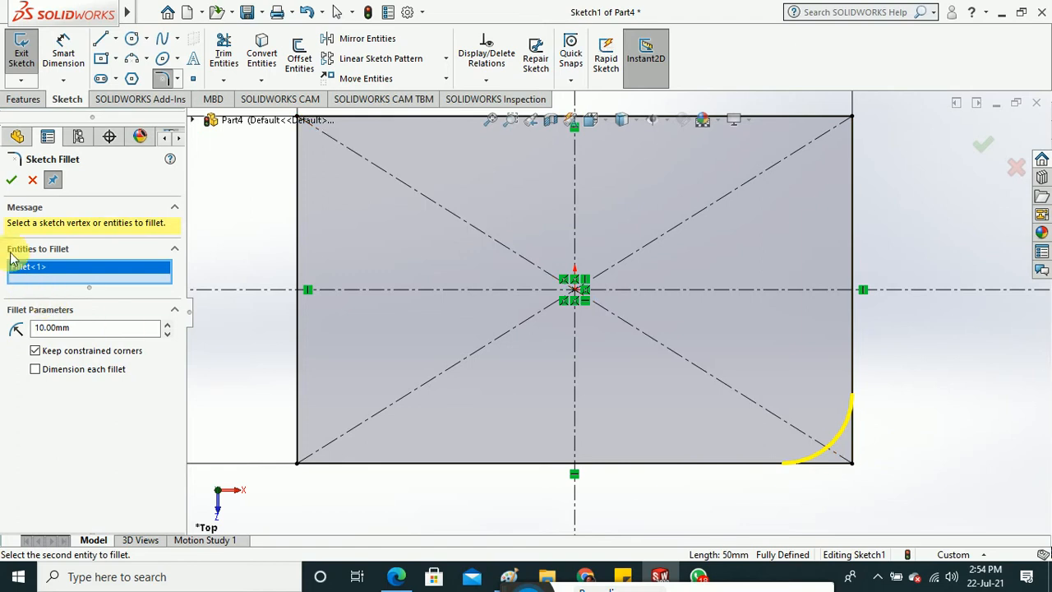
pyautogui.click(10, 179)
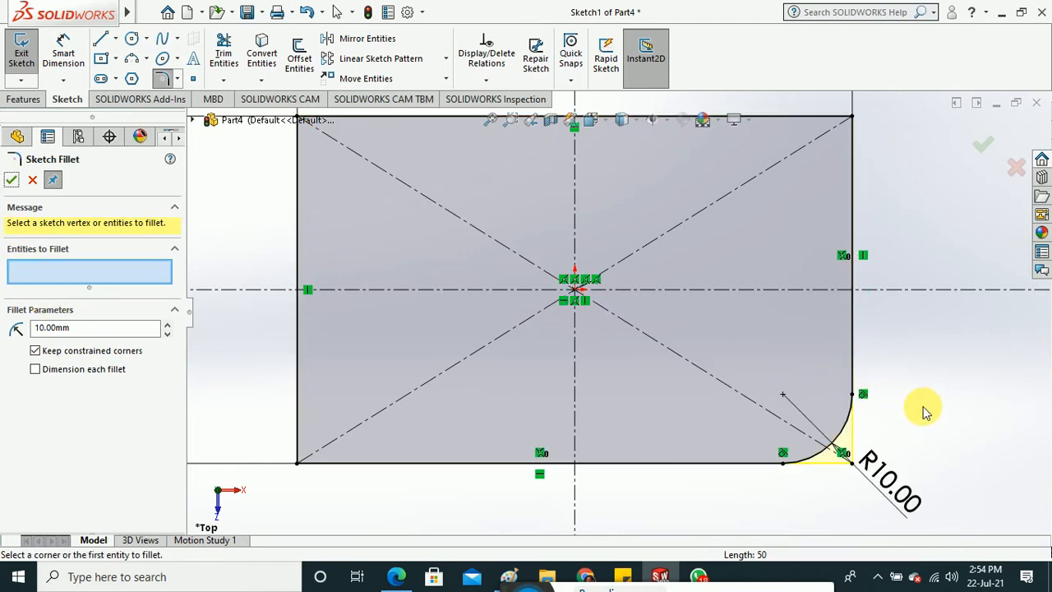
pyautogui.click(21, 55)
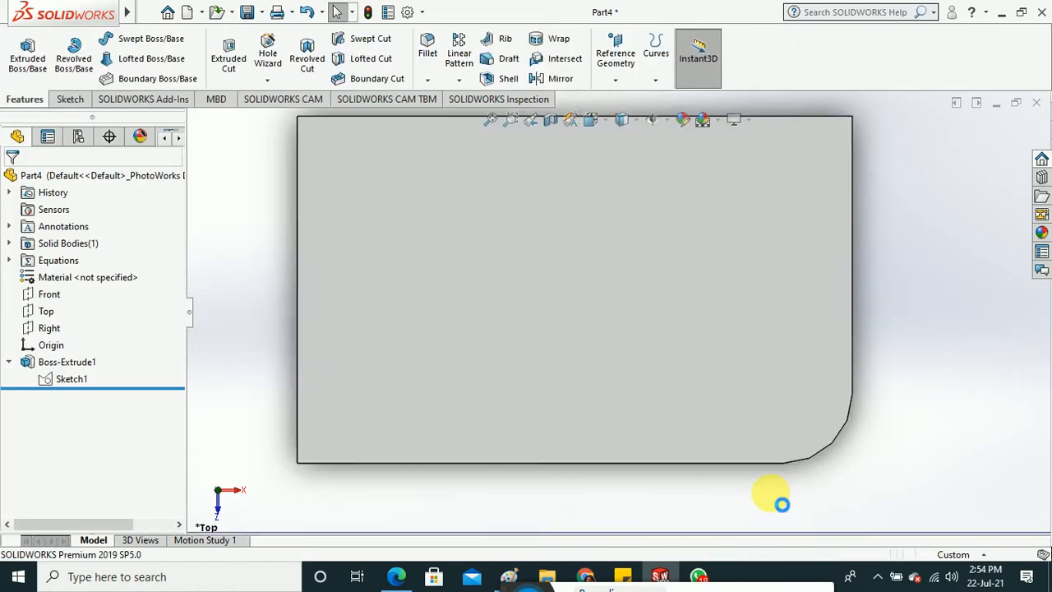
pyautogui.moveTo(718, 488)
pyautogui.mouseDown(button='middle')
pyautogui.moveTo(712, 458)
pyautogui.moveTo(730, 367)
pyautogui.moveTo(699, 305)
pyautogui.mouseUp(button='middle')
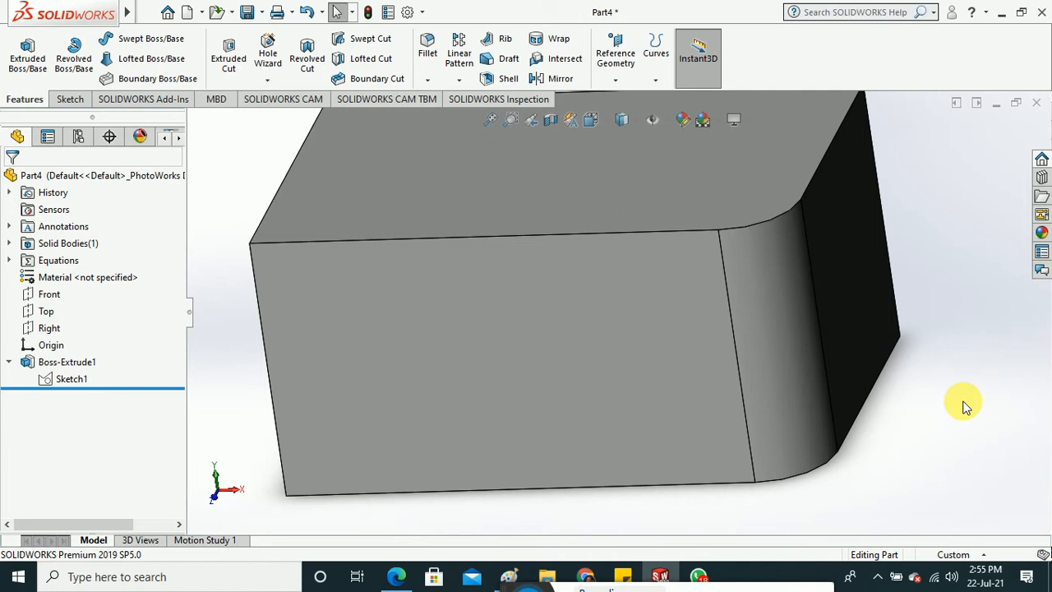
# Delete the boss extrusion feature while keeping its absorbed sketch.
pyautogui.click(71, 381)
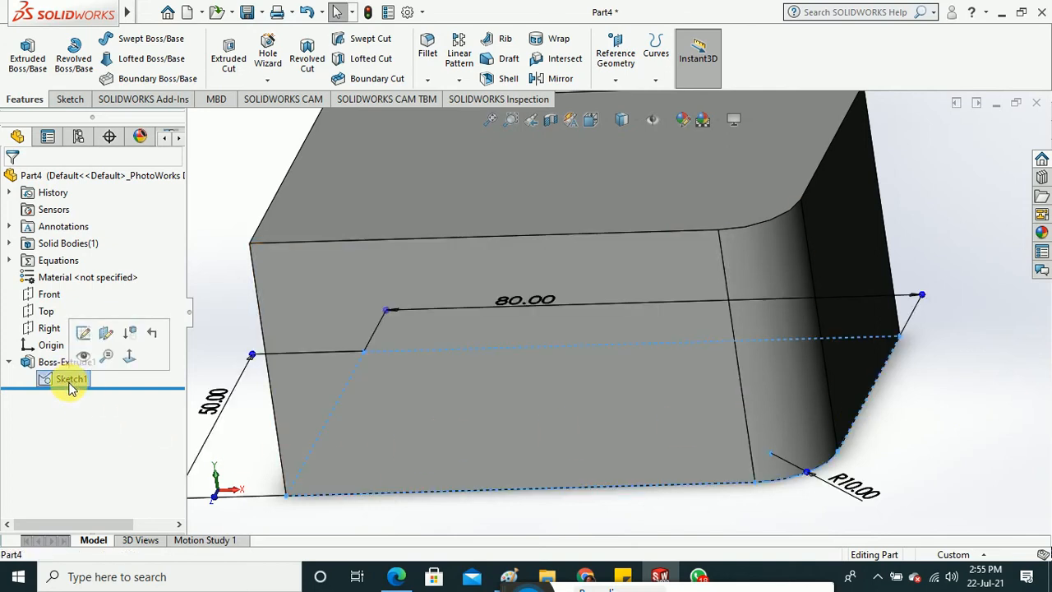
pyautogui.click(48, 362)
pyautogui.rightClick(49, 361)
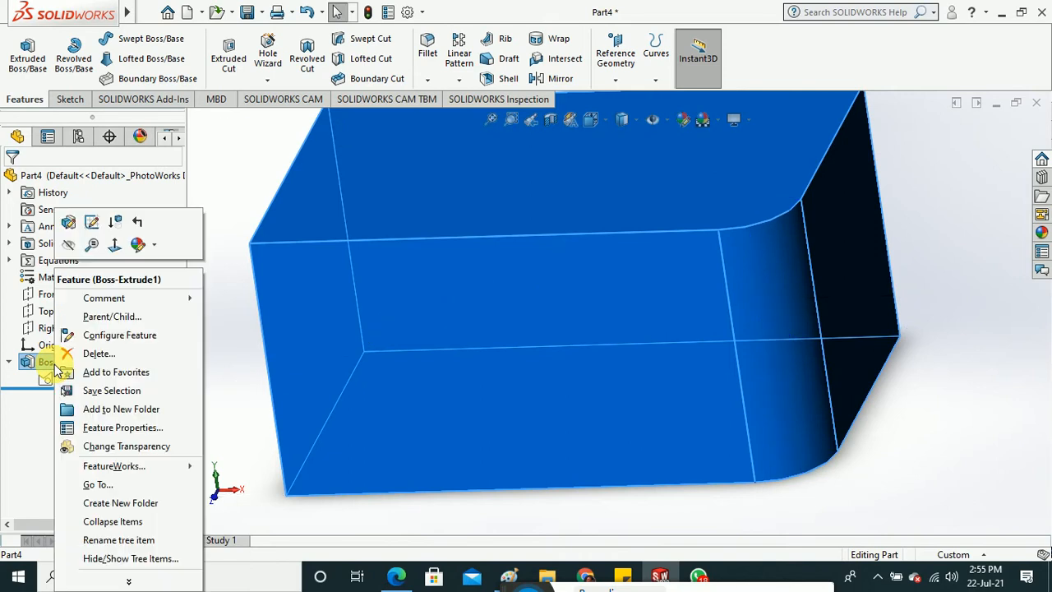
pyautogui.click(79, 355)
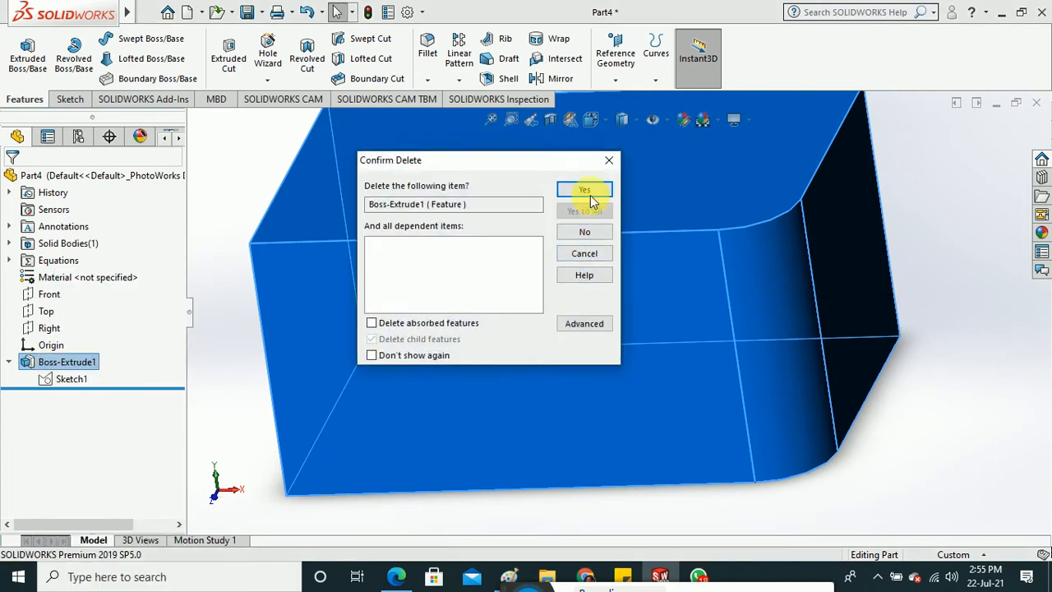
pyautogui.click(585, 194)
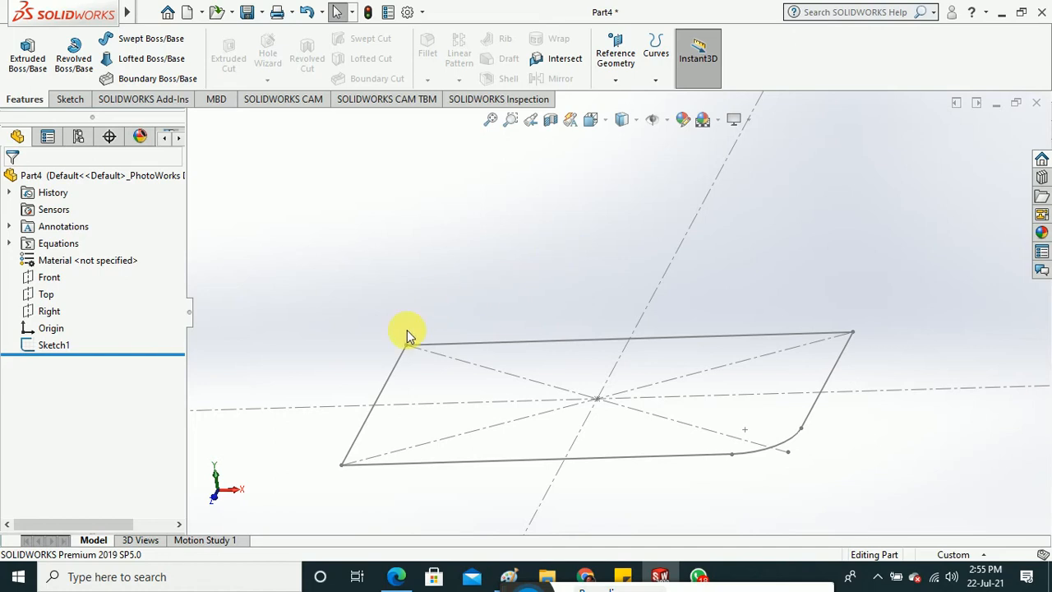
pyautogui.scroll(3, 571, 400)
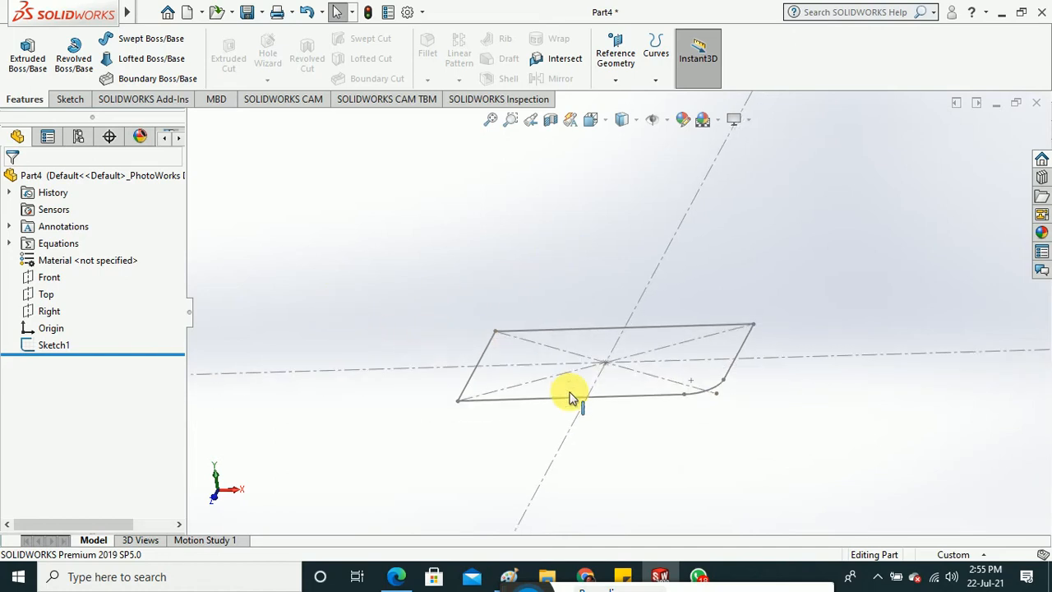
# Close the current part and create a new part document.
pyautogui.click(1037, 102)
pyautogui.click(587, 322)
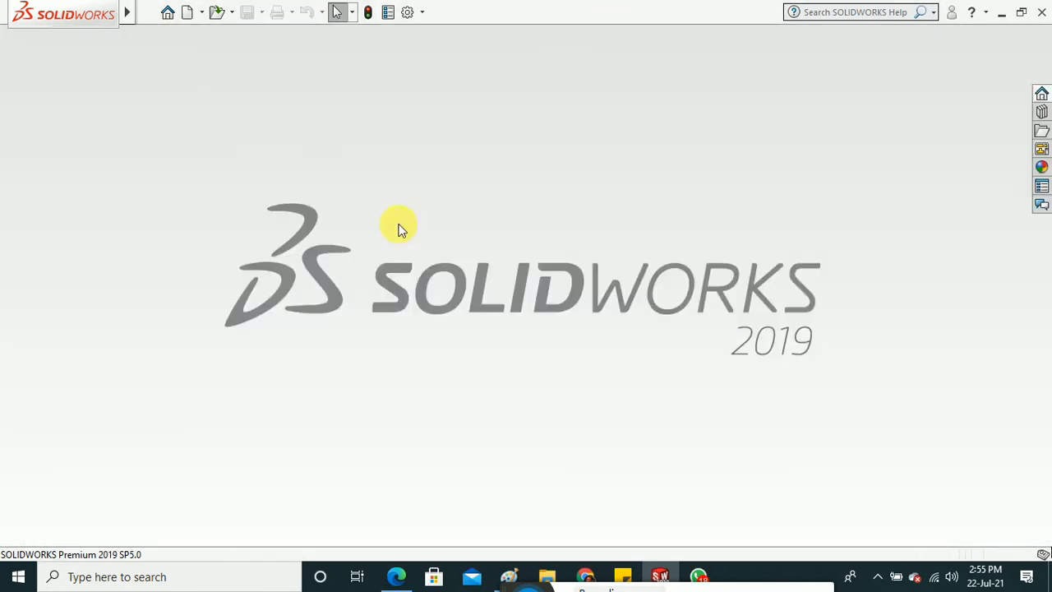
pyautogui.click(189, 14)
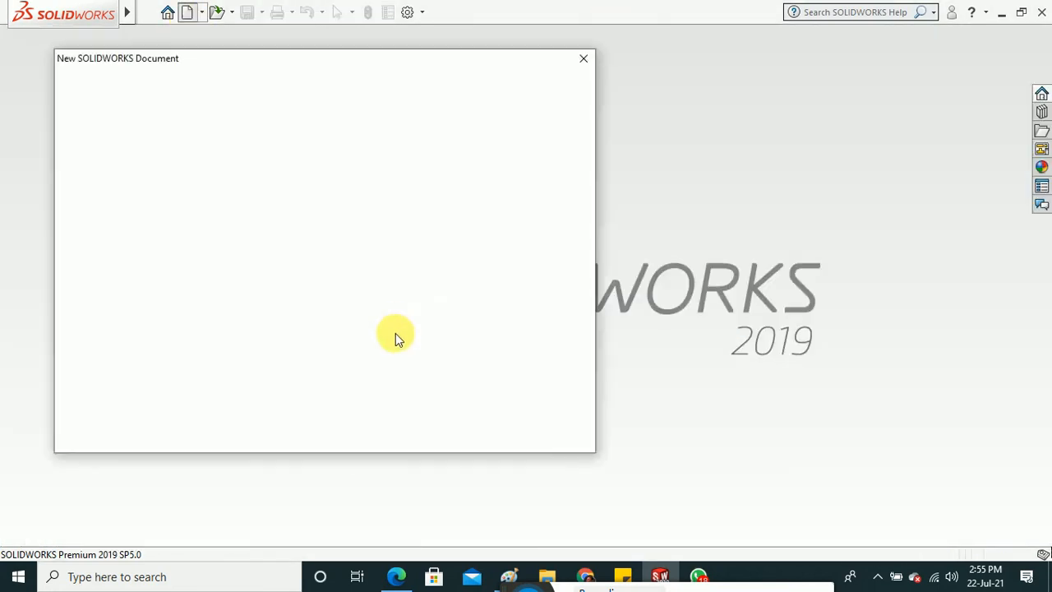
pyautogui.click(628, 289)
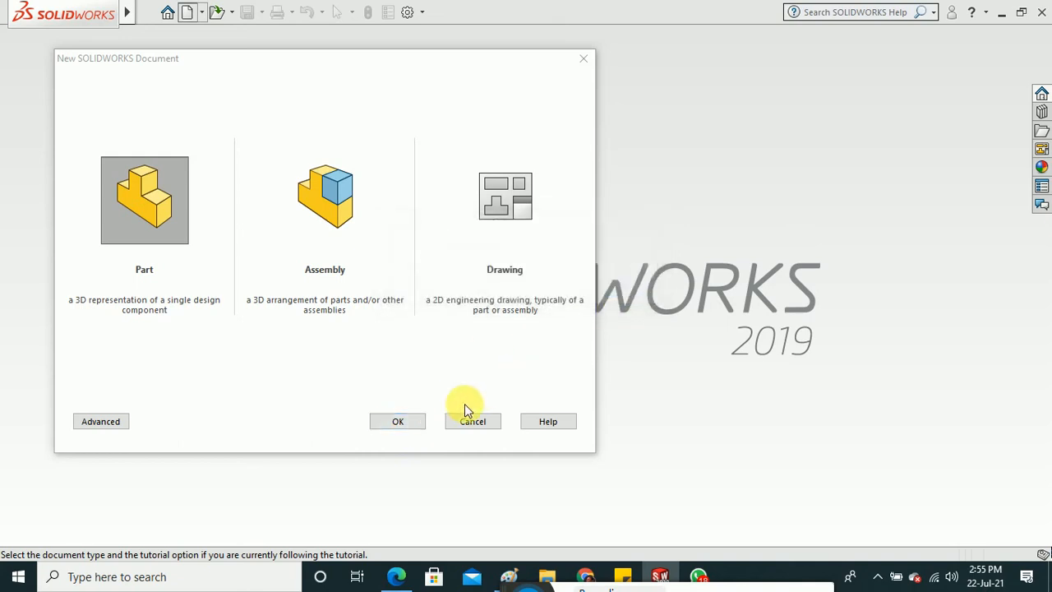
pyautogui.click(398, 422)
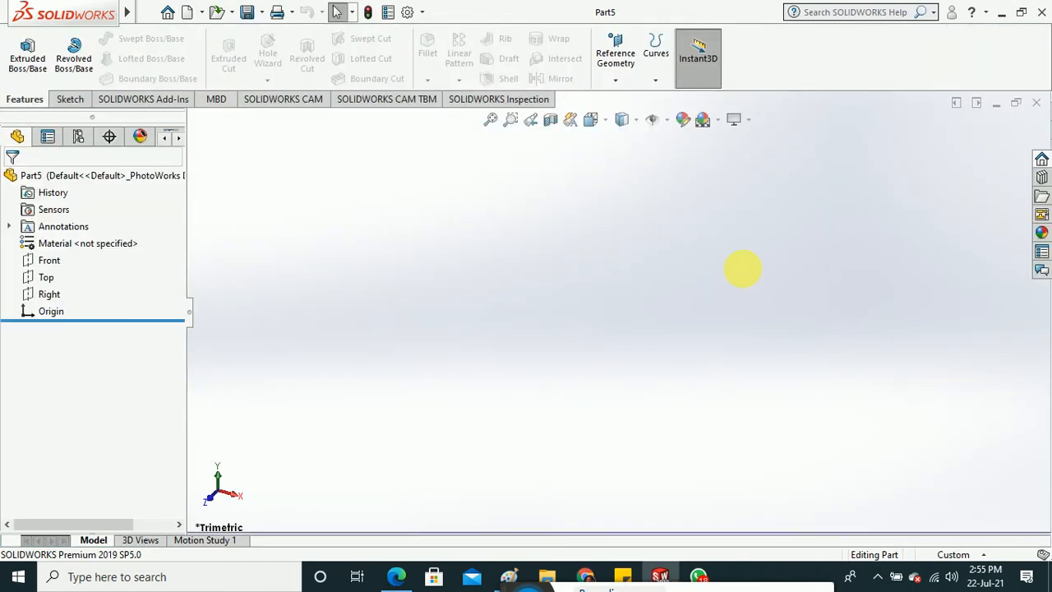
# Switch to Paint and replace the existing hook drawing with a new blank canvas.
pyautogui.click(510, 575)
pyautogui.click(20, 31)
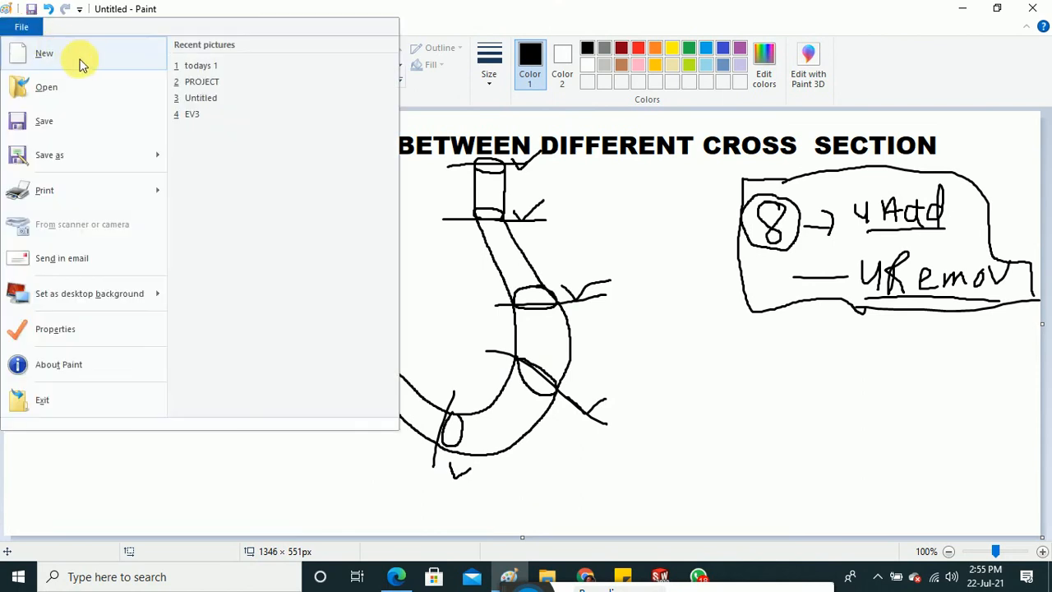
pyautogui.click(76, 53)
pyautogui.click(564, 291)
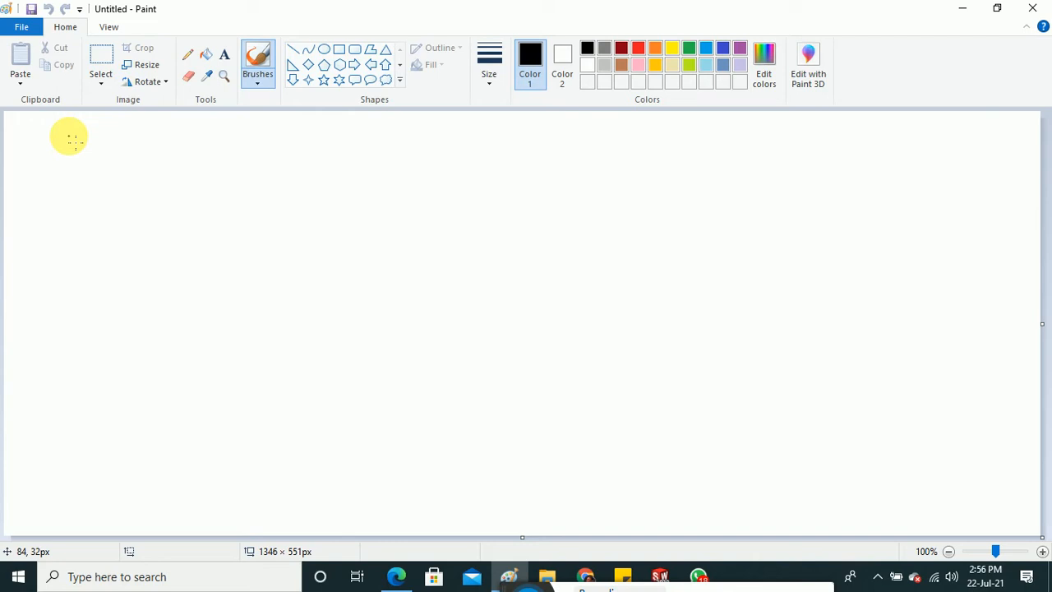
# Add a wide text box across the upper part of the canvas, enter "1)" and switch back to SOLIDWORKS.
pyautogui.click(226, 56)
pyautogui.moveTo(33, 127); pyautogui.dragTo(871, 237)
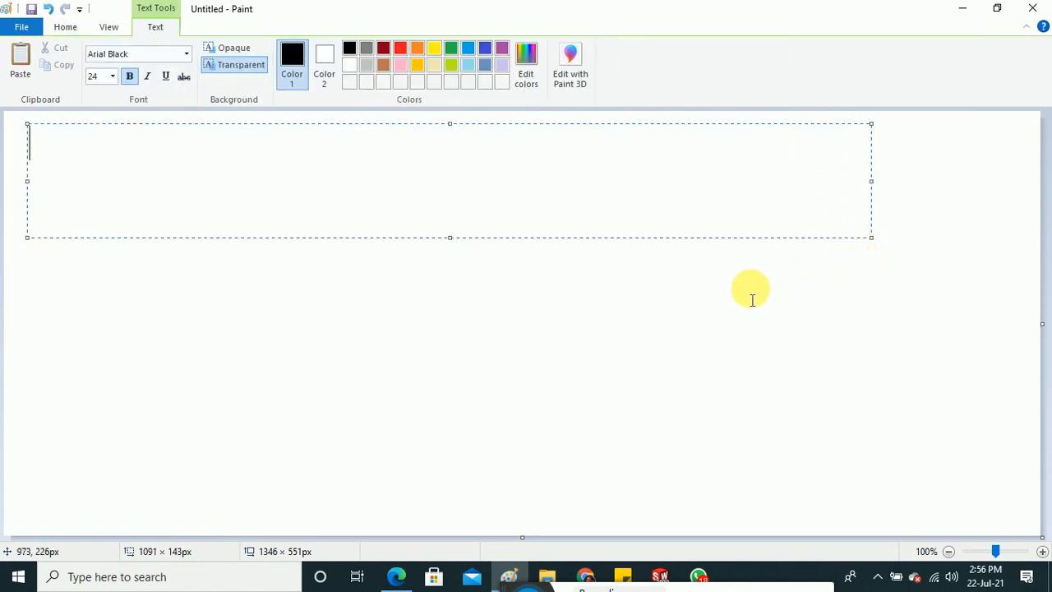
pyautogui.write('1')
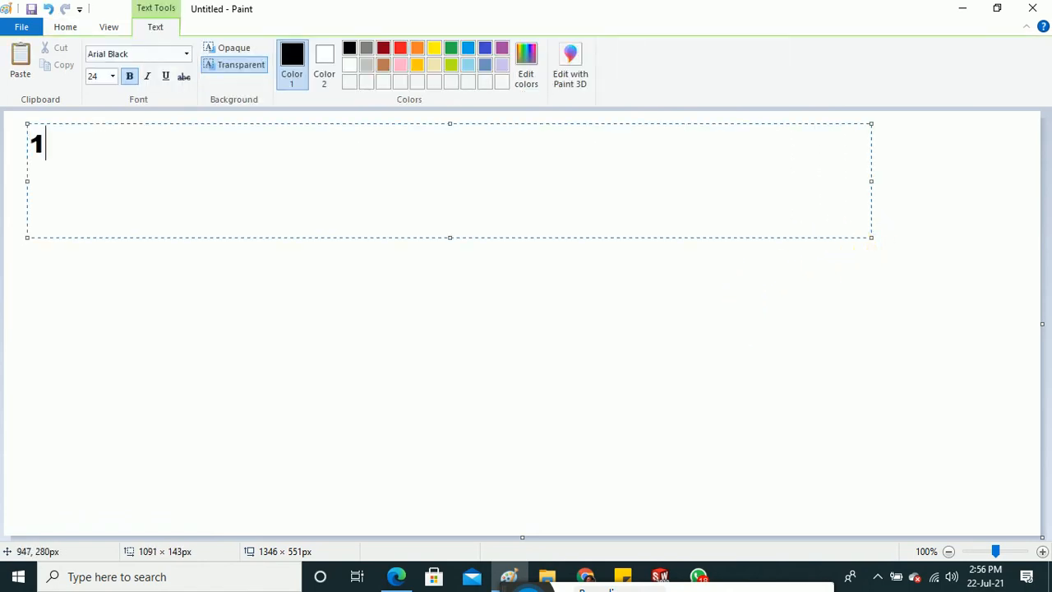
pyautogui.write(')')
pyautogui.click(508, 575)
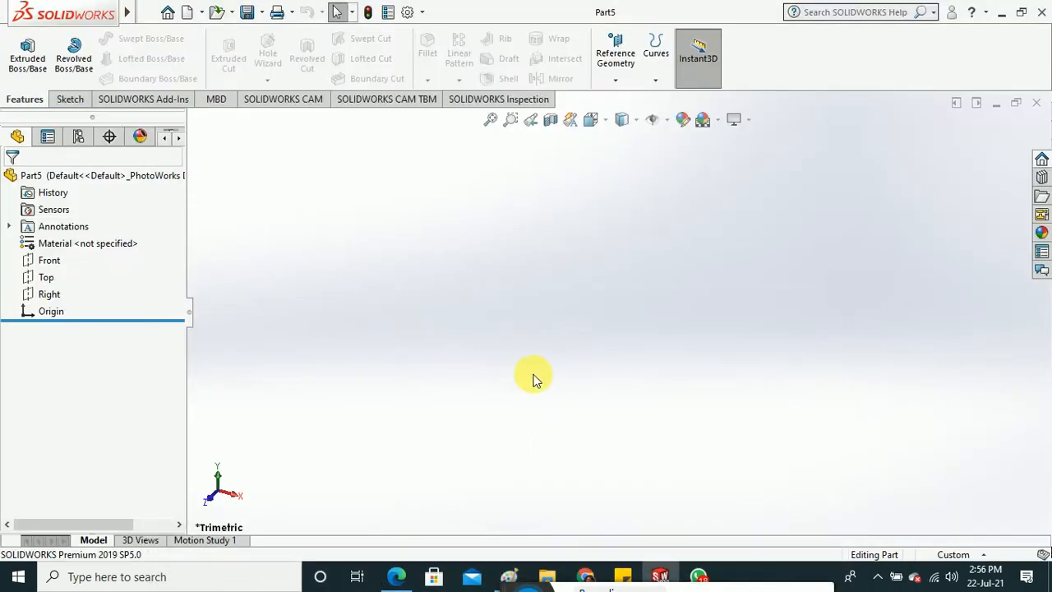
# Switch to Paint and brush a hand-drawn square labelled "L" below and "W" beside its vertical side.
pyautogui.click(508, 575)
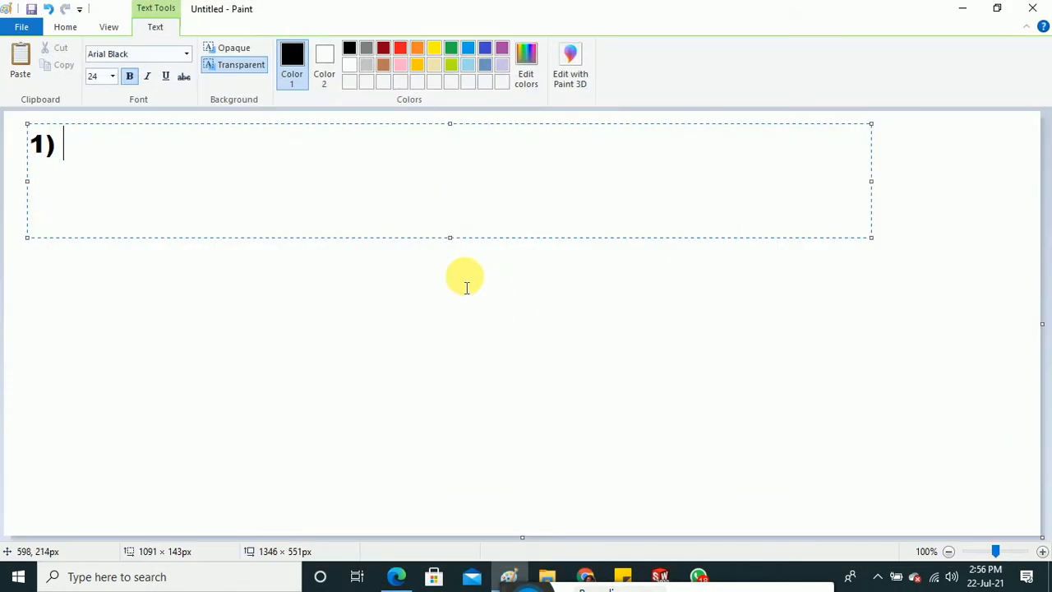
pyautogui.click(454, 300)
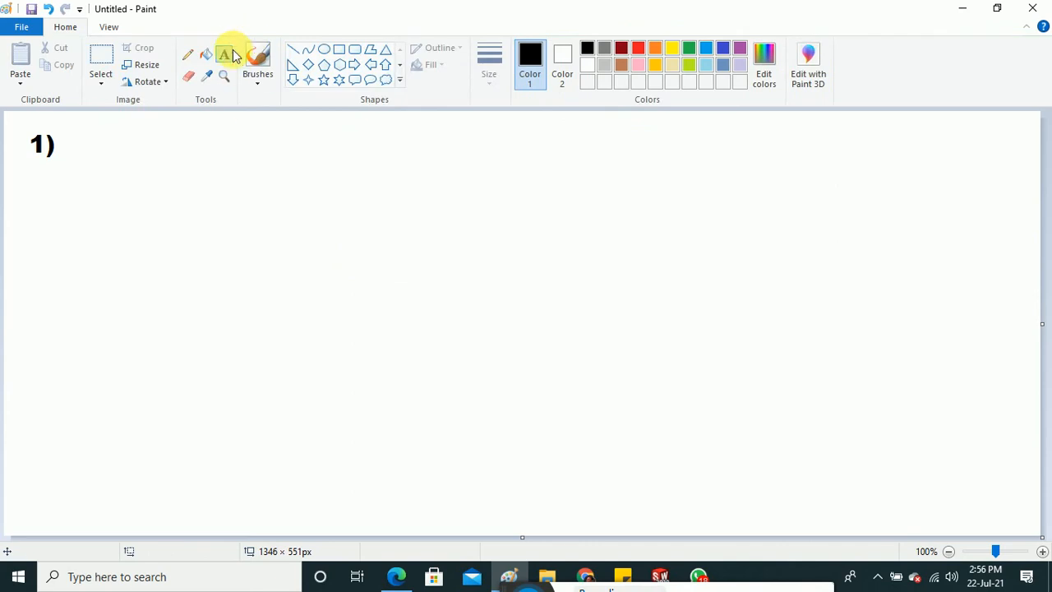
pyautogui.click(257, 59)
pyautogui.moveTo(161, 225)
pyautogui.mouseDown()
pyautogui.moveTo(143, 376)
pyautogui.moveTo(306, 398)
pyautogui.moveTo(288, 228)
pyautogui.moveTo(168, 228)
pyautogui.mouseUp()
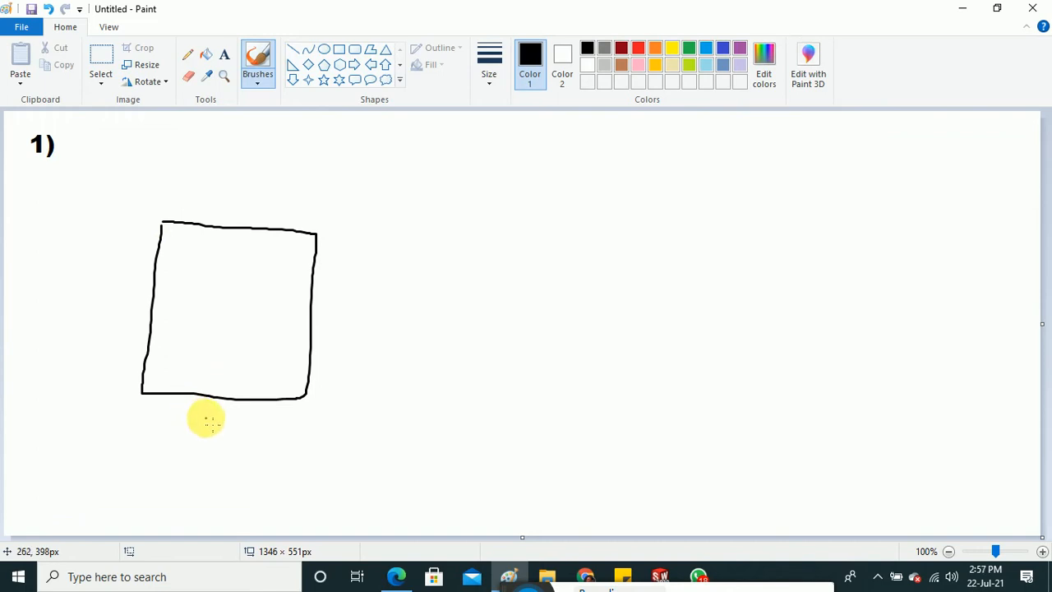
pyautogui.moveTo(202, 416)
pyautogui.mouseDown()
pyautogui.moveTo(192, 438)
pyautogui.moveTo(226, 447)
pyautogui.mouseUp()
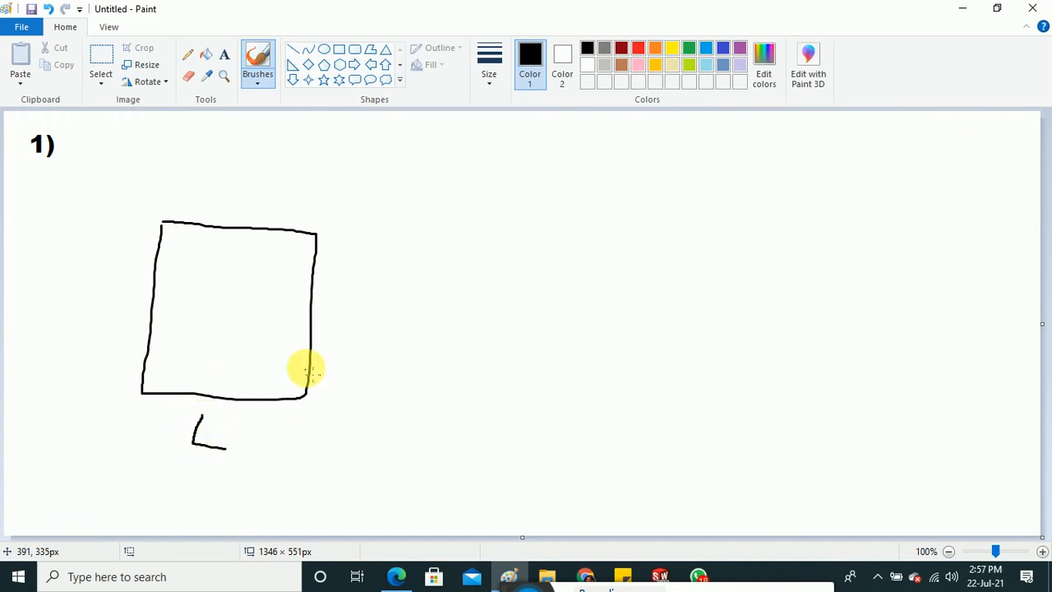
pyautogui.moveTo(323, 307); pyautogui.dragTo(362, 309)
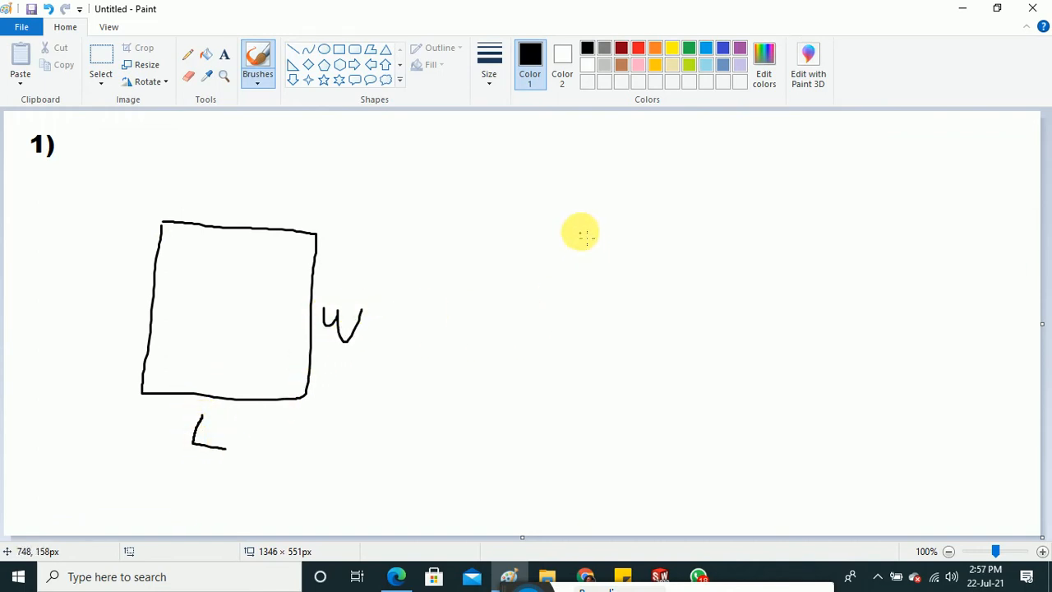
# Brush a larger rectangle labelled "h" beside the square, and an arrow labelled "Sk" pointing to the square.
pyautogui.moveTo(582, 233)
pyautogui.mouseDown()
pyautogui.moveTo(575, 396)
pyautogui.moveTo(883, 237)
pyautogui.moveTo(599, 411)
pyautogui.mouseUp()
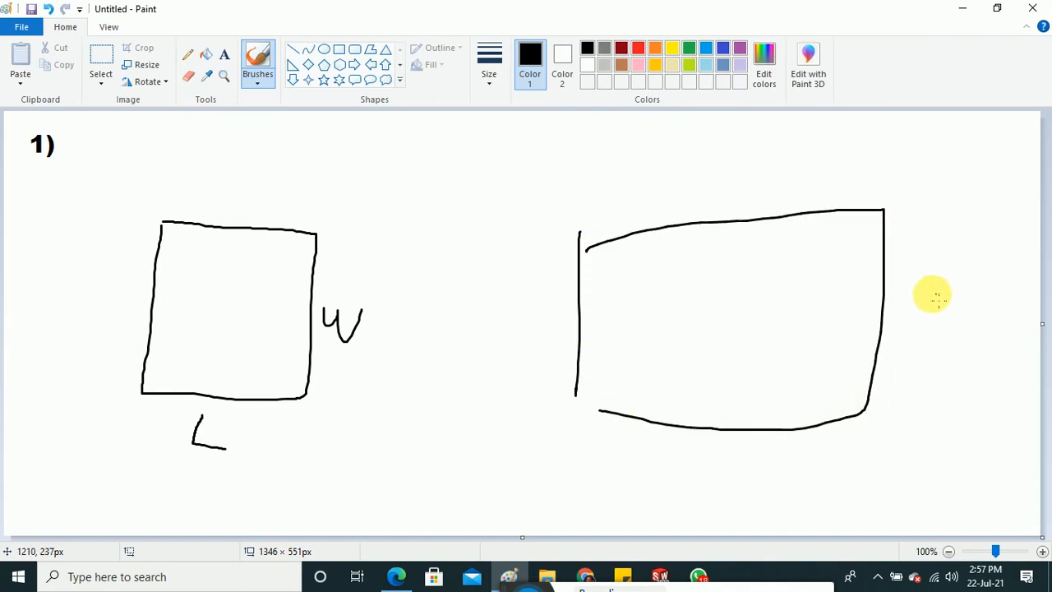
pyautogui.moveTo(916, 302); pyautogui.dragTo(939, 341)
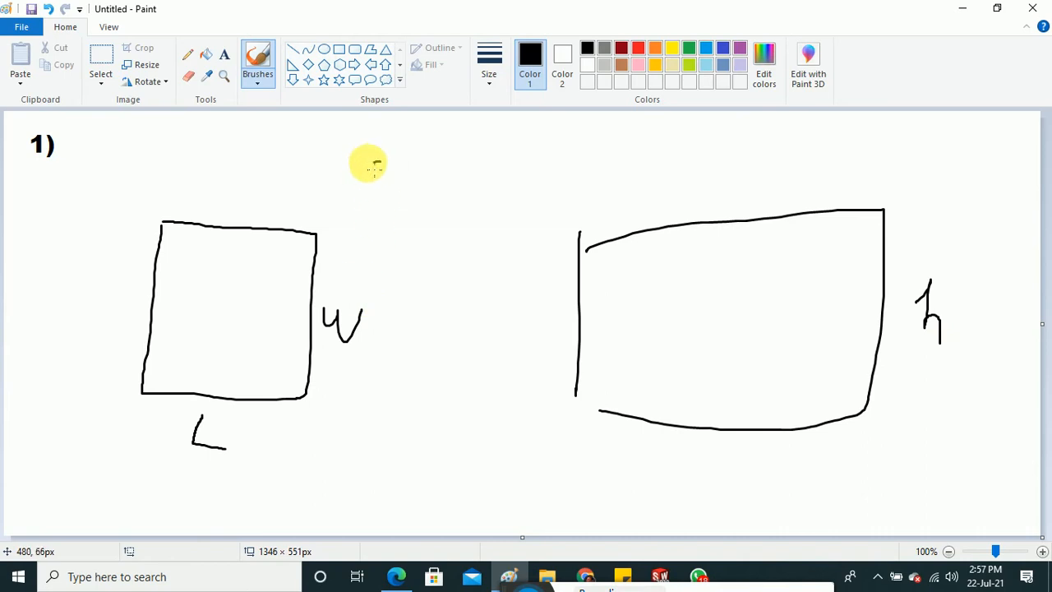
pyautogui.moveTo(381, 161)
pyautogui.mouseDown()
pyautogui.moveTo(311, 197)
pyautogui.moveTo(314, 211)
pyautogui.mouseUp()
pyautogui.moveTo(410, 138); pyautogui.dragTo(400, 173)
pyautogui.moveTo(452, 122)
pyautogui.mouseDown()
pyautogui.moveTo(441, 155)
pyautogui.moveTo(484, 171)
pyautogui.mouseUp()
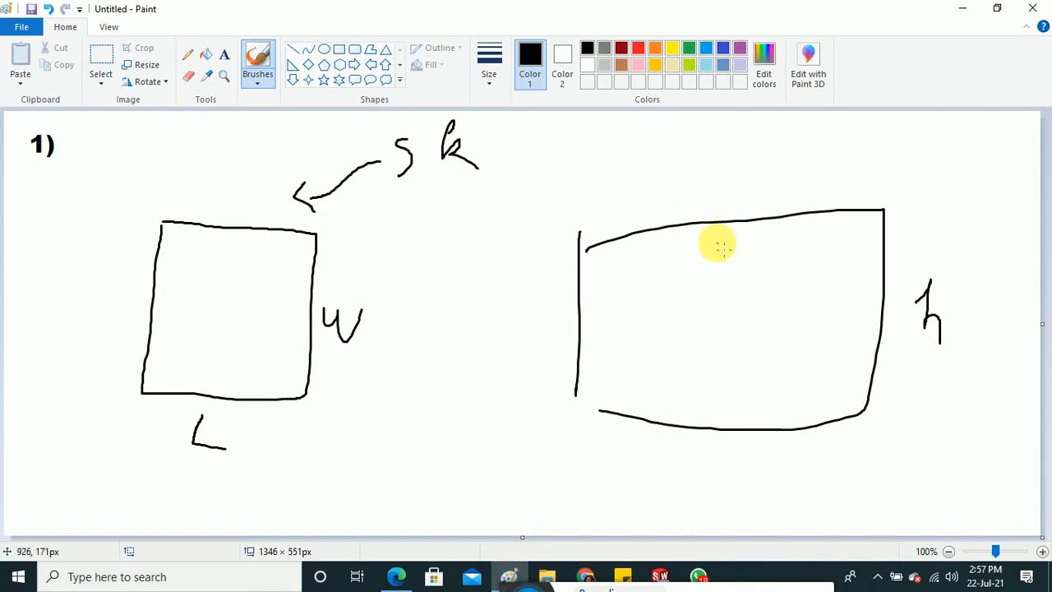
# Mark the larger rectangle with an arrow labelled "Ext" and an inner curve, and brush a long arrow toward the square.
pyautogui.moveTo(773, 195)
pyautogui.mouseDown()
pyautogui.moveTo(751, 205)
pyautogui.moveTo(750, 251)
pyautogui.mouseUp()
pyautogui.moveTo(734, 242)
pyautogui.mouseDown()
pyautogui.moveTo(758, 256)
pyautogui.moveTo(773, 234)
pyautogui.mouseUp()
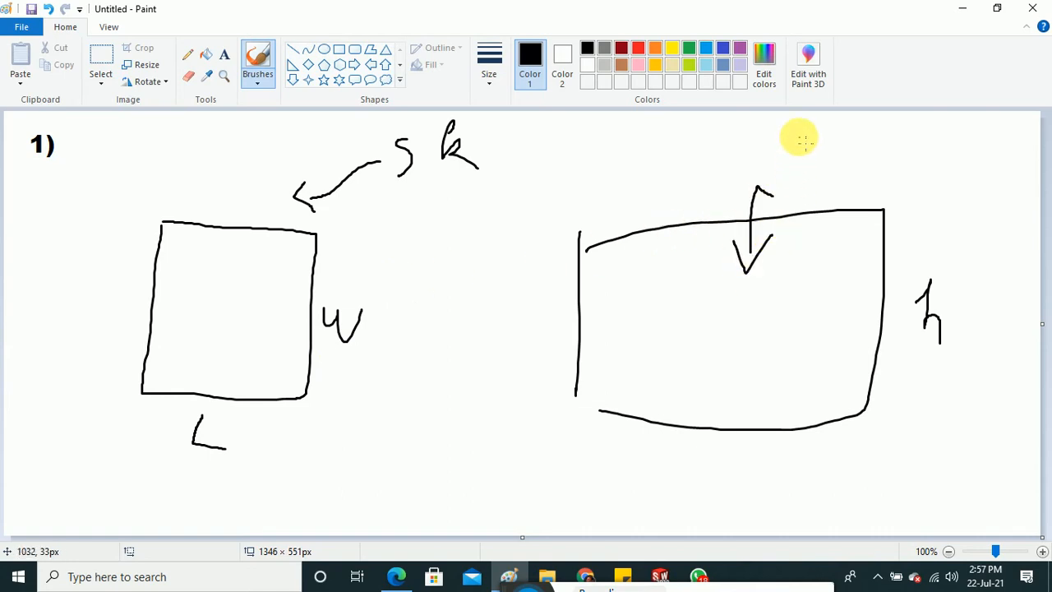
pyautogui.moveTo(800, 133); pyautogui.dragTo(798, 162)
pyautogui.moveTo(798, 162); pyautogui.dragTo(869, 123)
pyautogui.moveTo(827, 263); pyautogui.dragTo(718, 371)
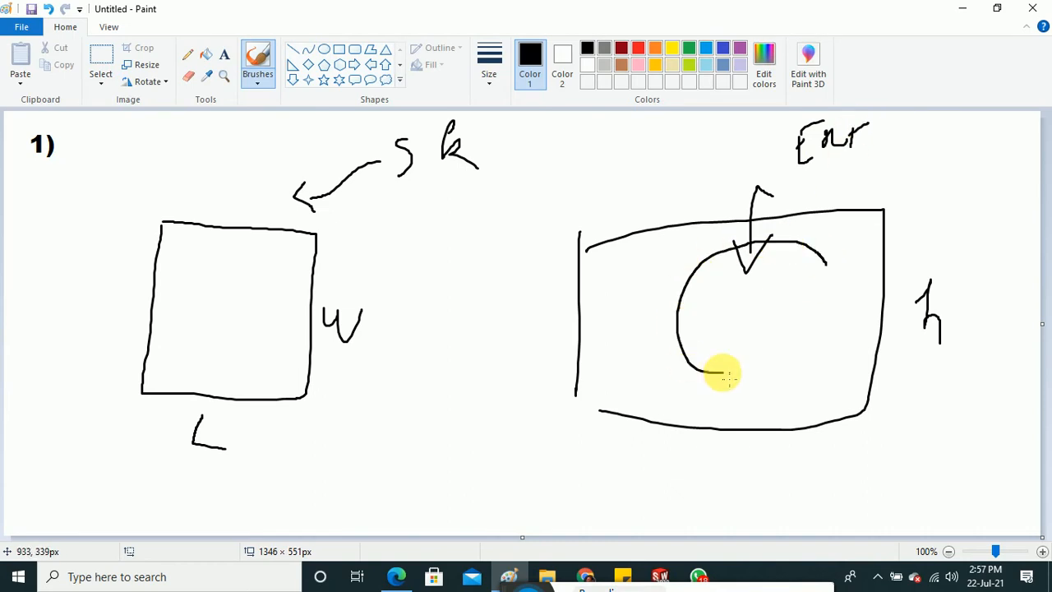
pyautogui.moveTo(638, 319)
pyautogui.mouseDown()
pyautogui.moveTo(453, 304)
pyautogui.moveTo(465, 252)
pyautogui.mouseUp()
pyautogui.moveTo(396, 308); pyautogui.dragTo(509, 382)
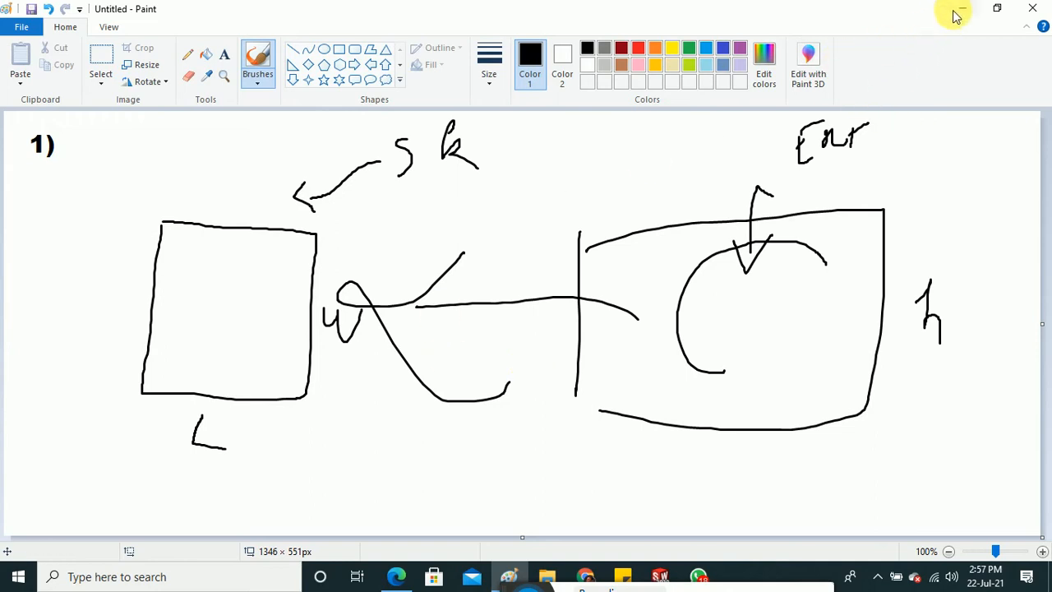
# Replace the drawing with a new blank canvas, discarding the unsaved changes.
pyautogui.click(21, 27)
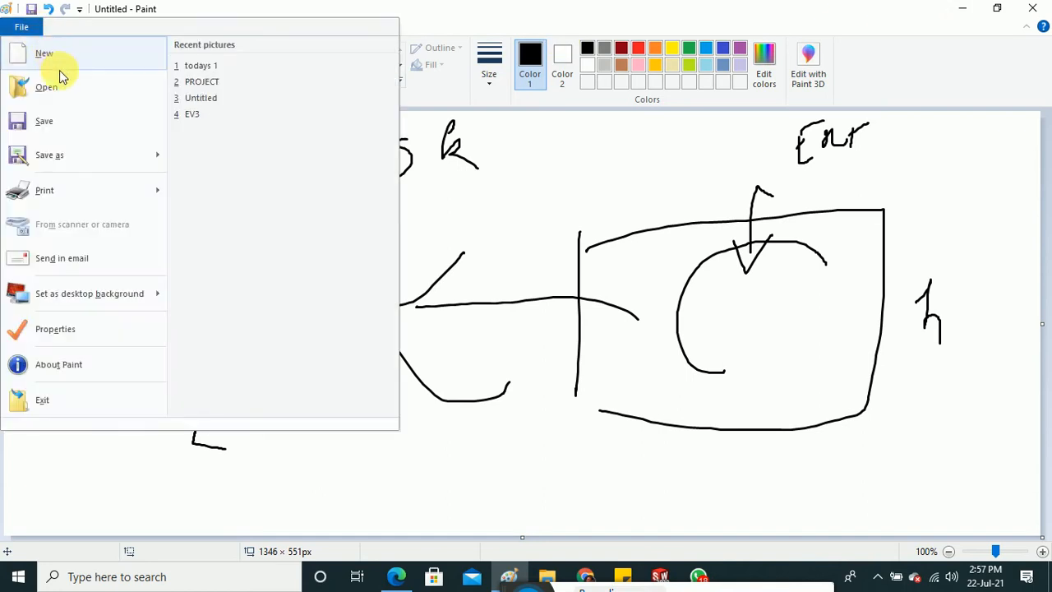
pyautogui.press('Escape')
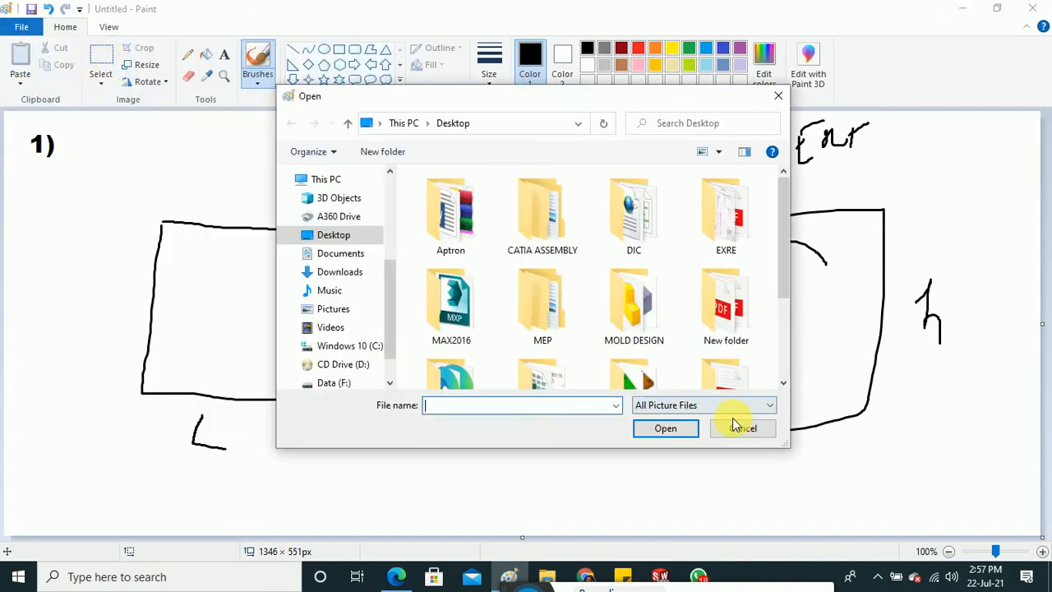
pyautogui.press('Escape')
pyautogui.click(21, 27)
pyautogui.click(50, 47)
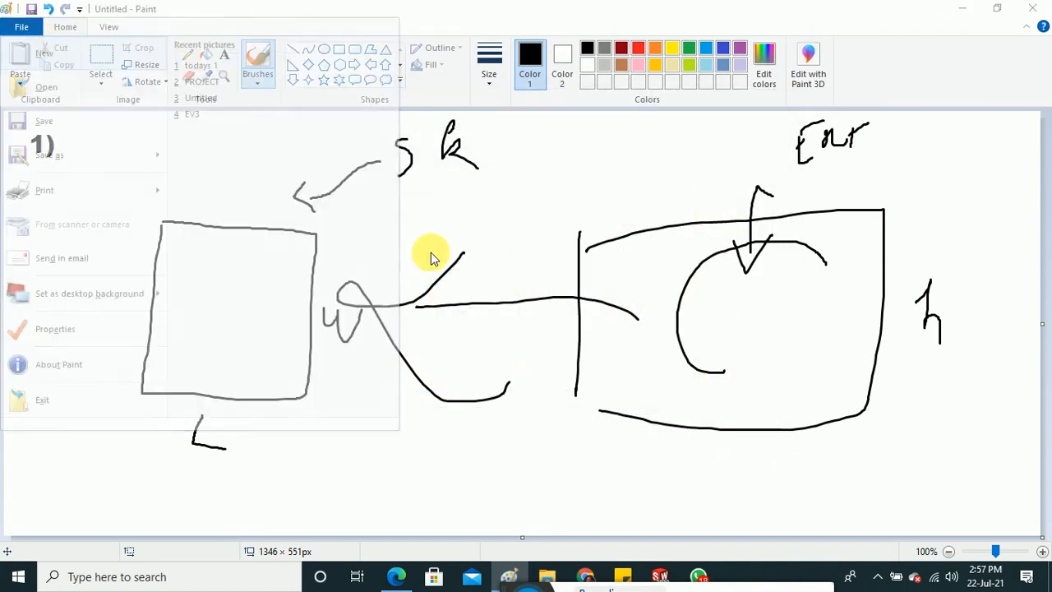
pyautogui.click(549, 290)
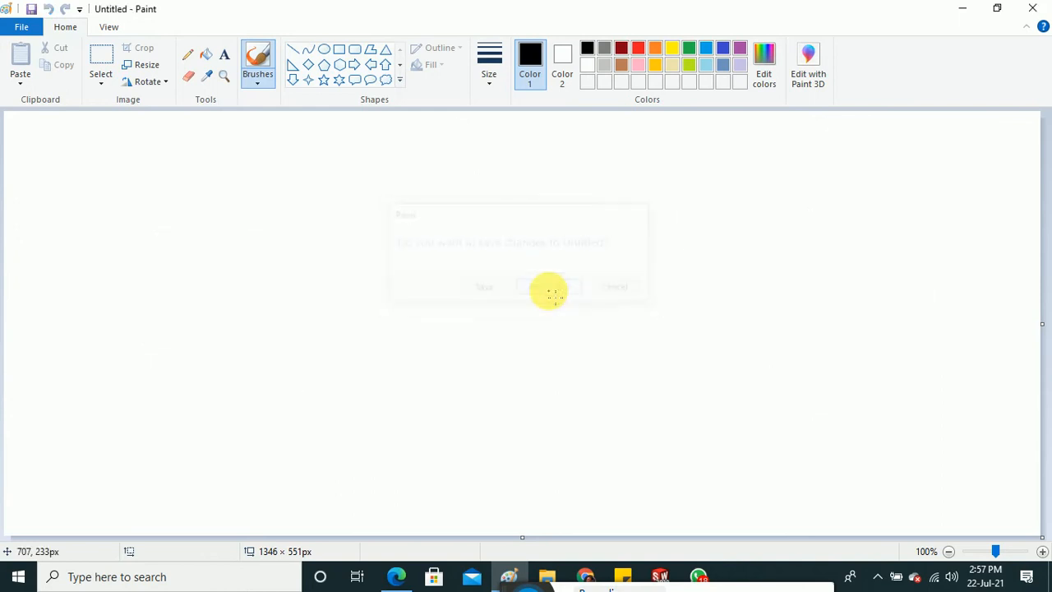
# Create a wide text box about 1260 by 125 px across the upper part of the canvas.
pyautogui.click(225, 54)
pyautogui.moveTo(14, 133)
pyautogui.mouseDown()
pyautogui.moveTo(671, 230)
pyautogui.moveTo(846, 216)
pyautogui.moveTo(952, 222)
pyautogui.mouseUp()
pyautogui.click(851, 316)
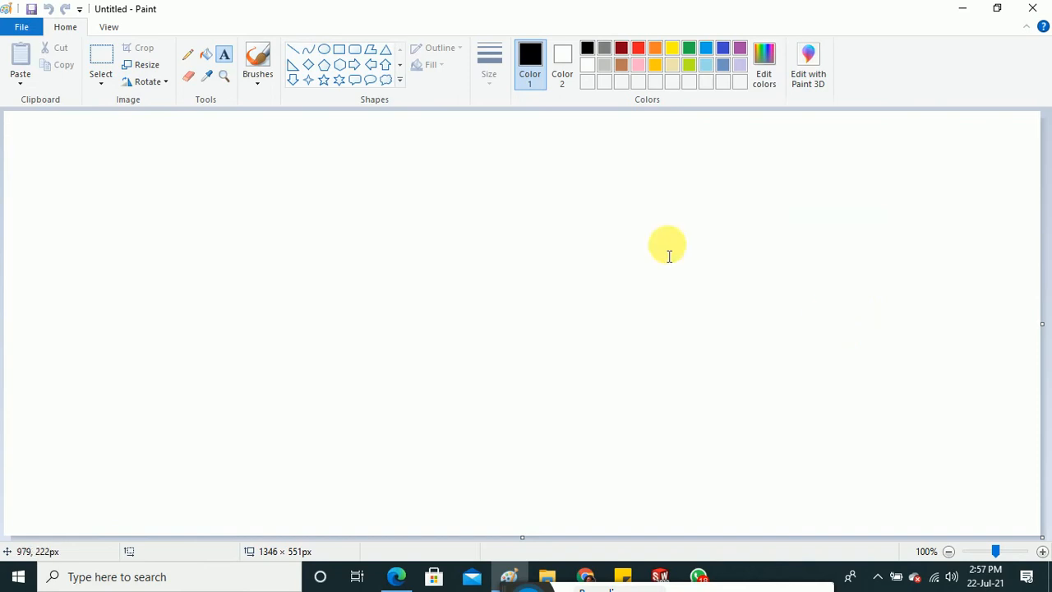
pyautogui.moveTo(22, 128); pyautogui.dragTo(993, 223)
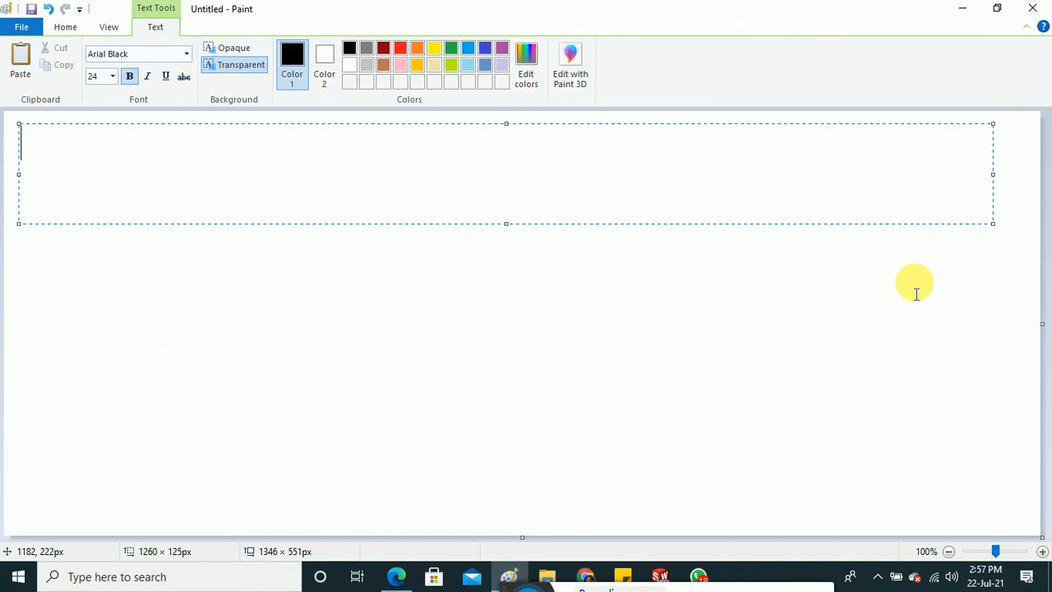
# Enter the first note line "1... SKETCH SHOULD BE CLOSE" in the text box.
pyautogui.write('1')
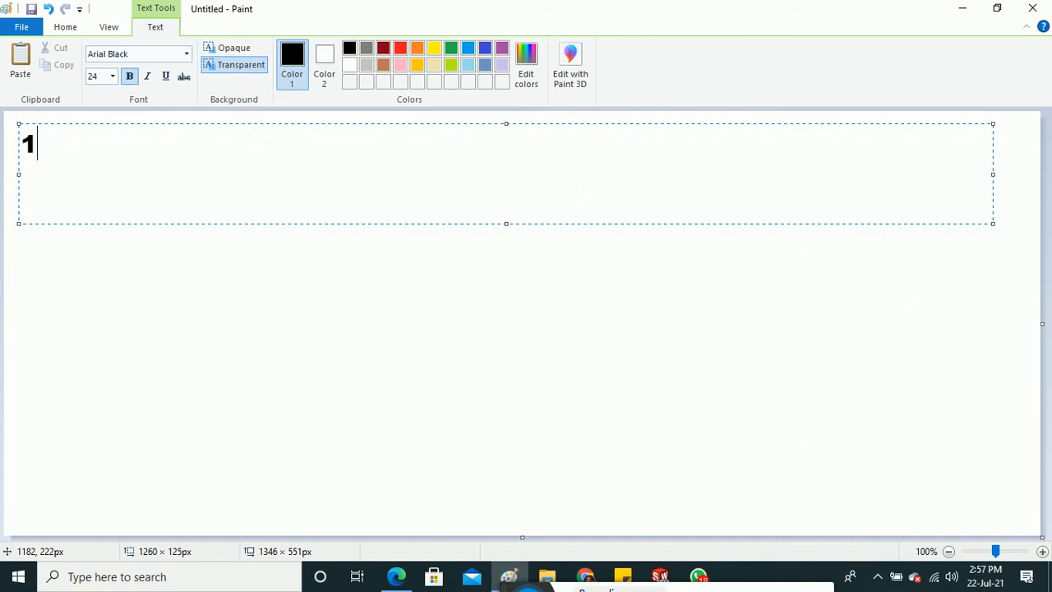
pyautogui.write('... SKET')
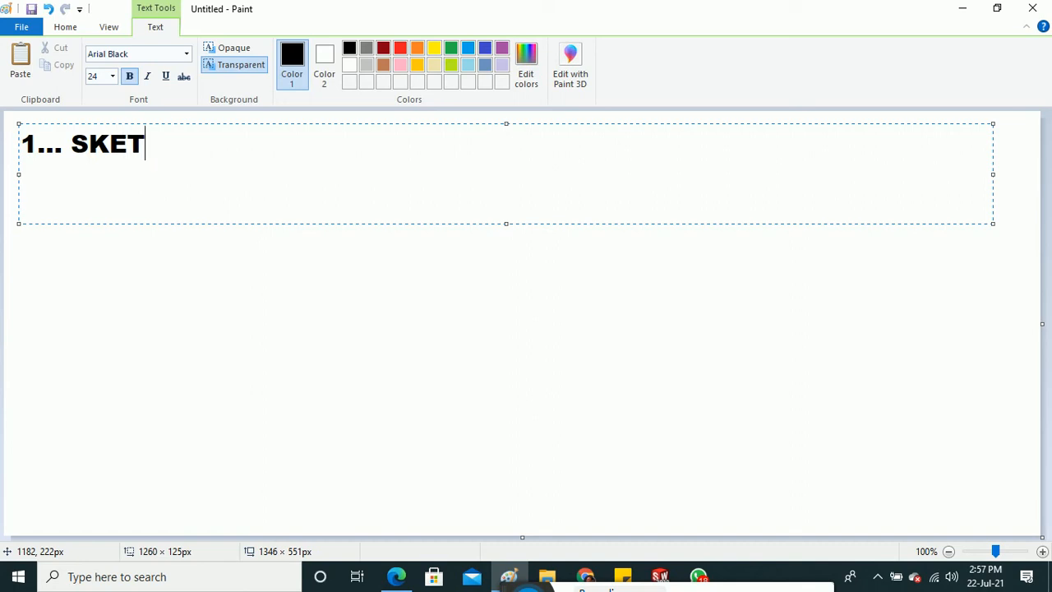
pyautogui.write('CH SH')
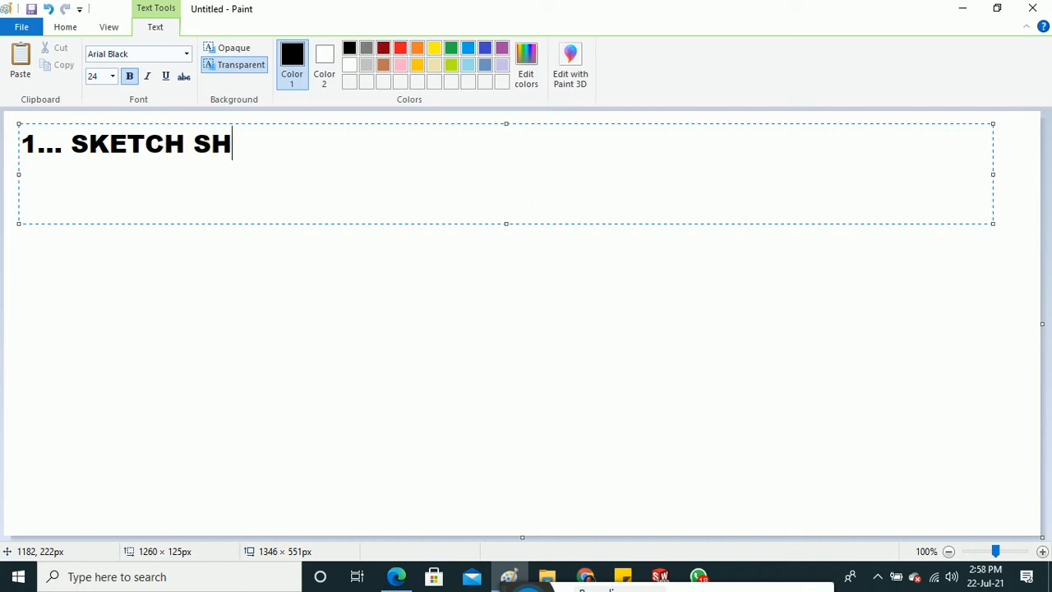
pyautogui.write('OUL')
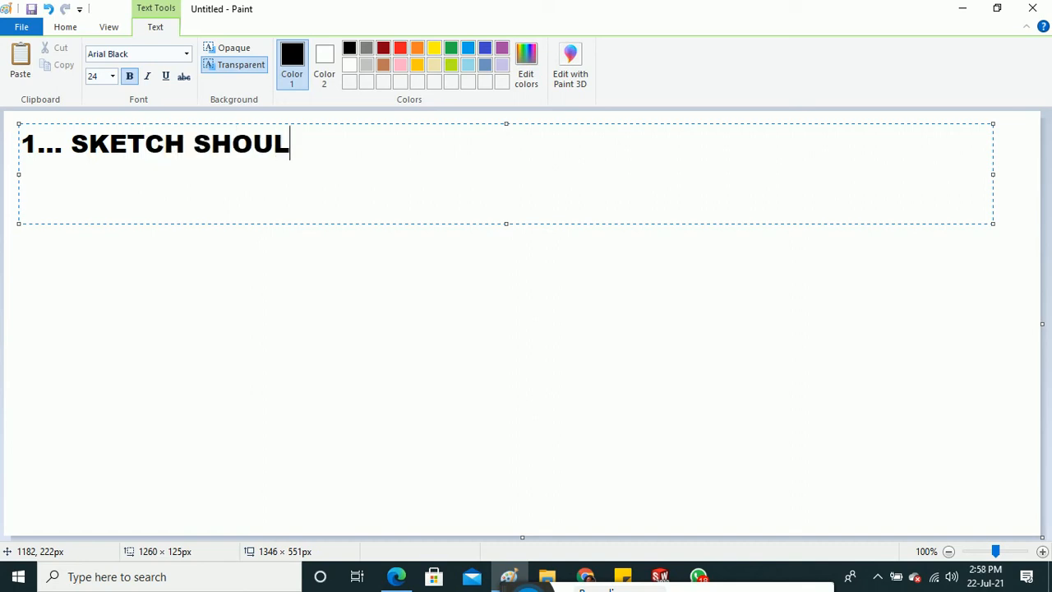
pyautogui.write('D BE ')
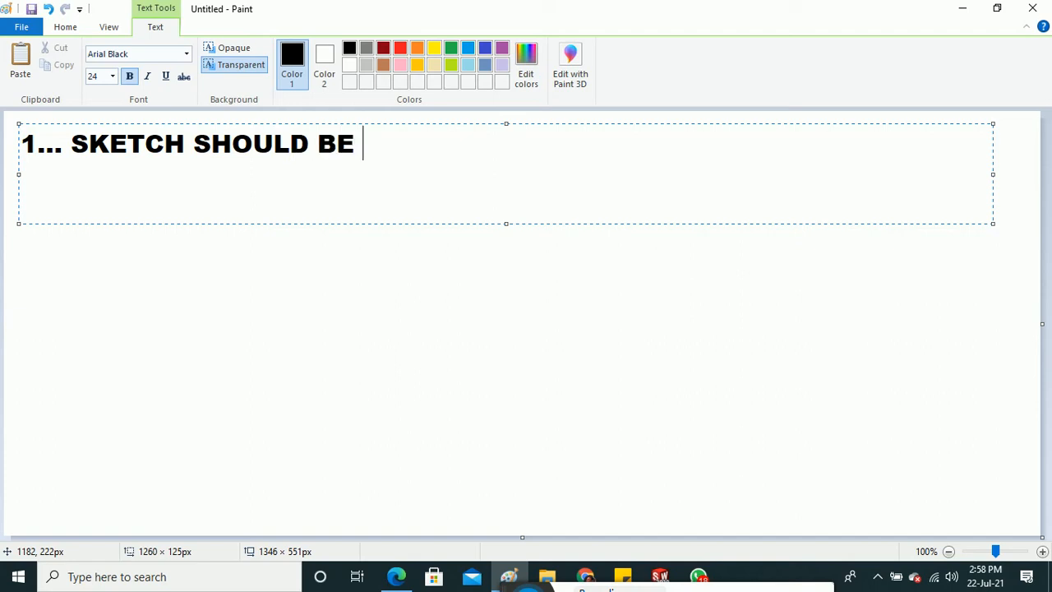
pyautogui.write('CLOSE')
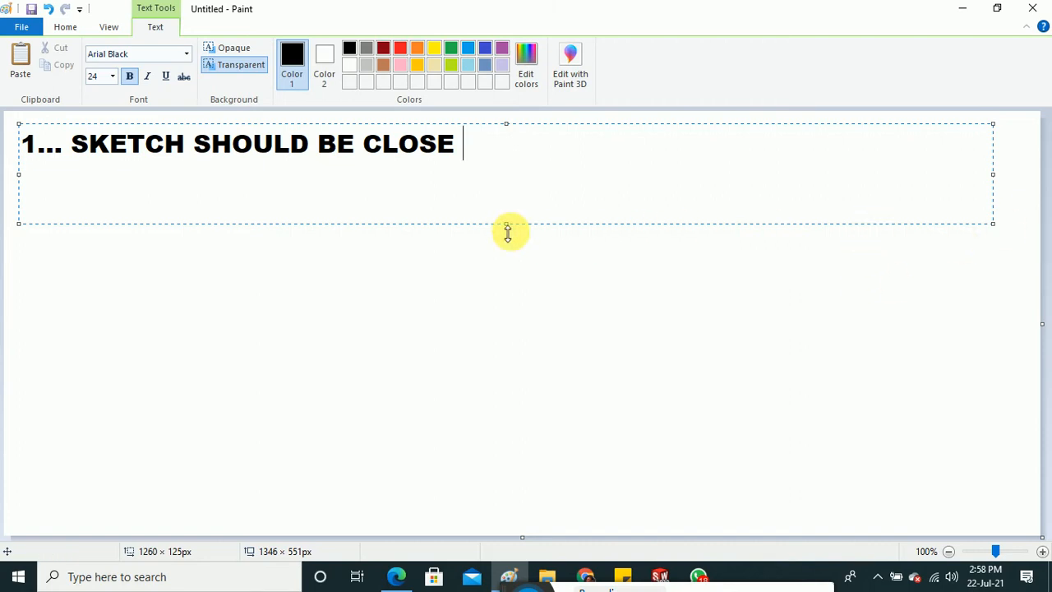
# Extend the text box down to about 520 px high and begin a second line with "2... THERE".
pyautogui.moveTo(509, 230); pyautogui.dragTo(520, 521)
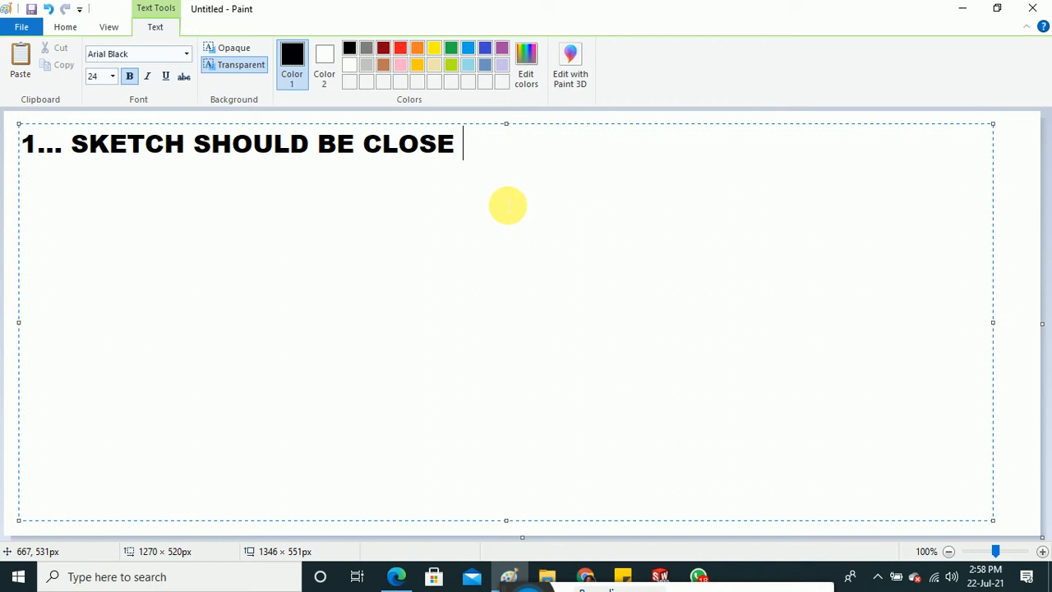
pyautogui.press('Return')
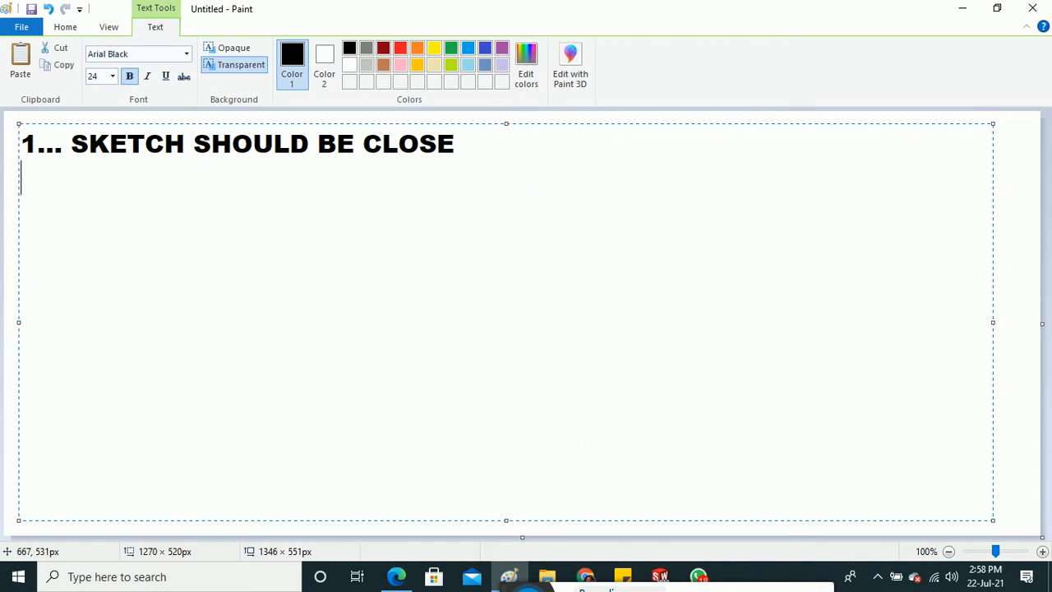
pyautogui.write('2... TEHRE')
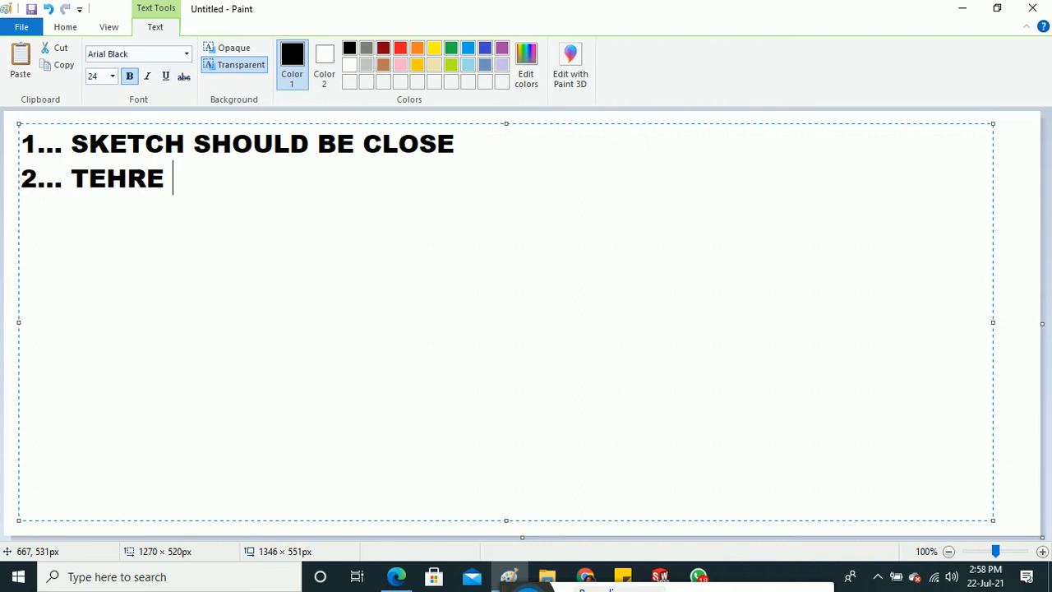
pyautogui.press('BackSpace')
pyautogui.press('BackSpace')
pyautogui.press('BackSpace')
pyautogui.press('BackSpace')
pyautogui.press('BackSpace')
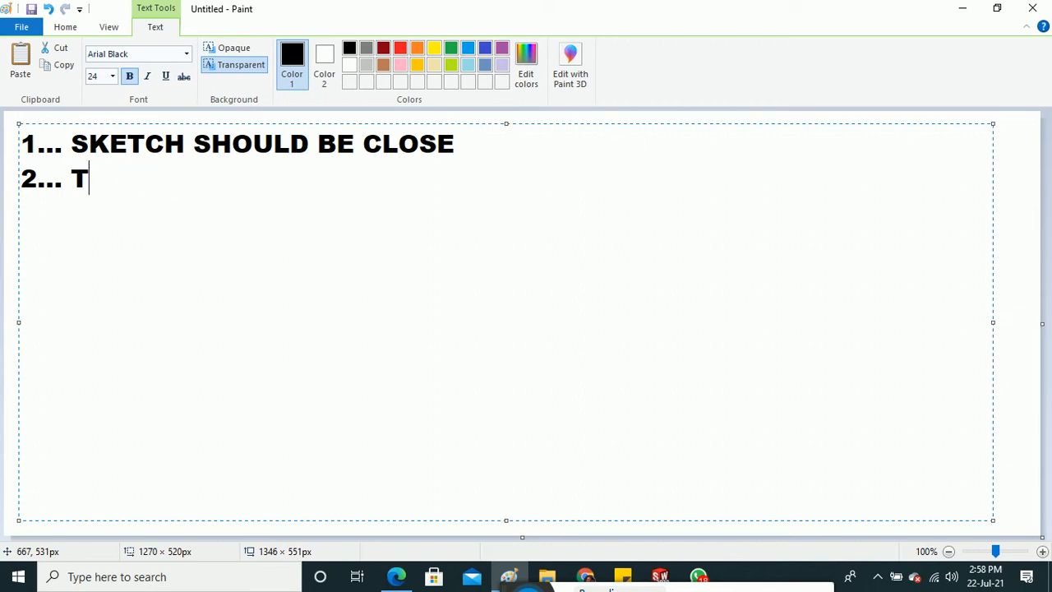
pyautogui.write('HERE ')
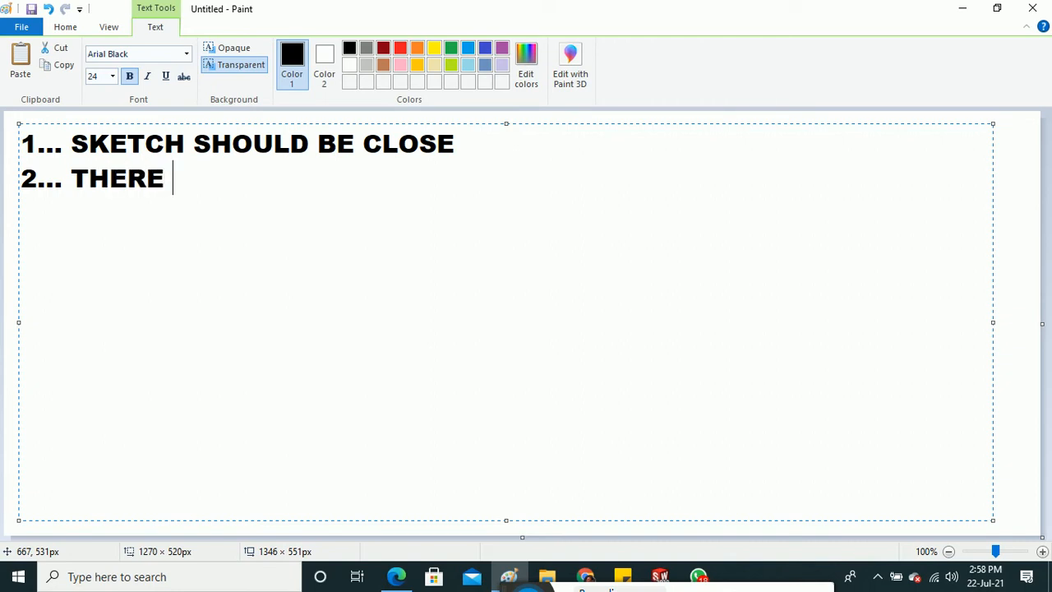
# Complete the second note line with "IS NO OVERLAPPING BETWEEN SKETCH".
pyautogui.write('IS NO')
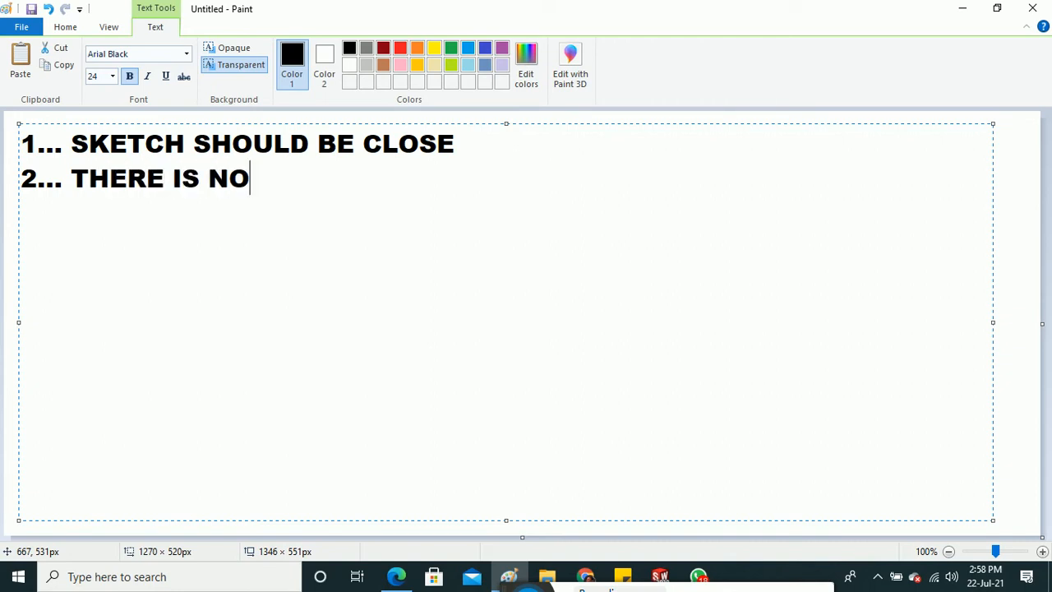
pyautogui.write(' OVER')
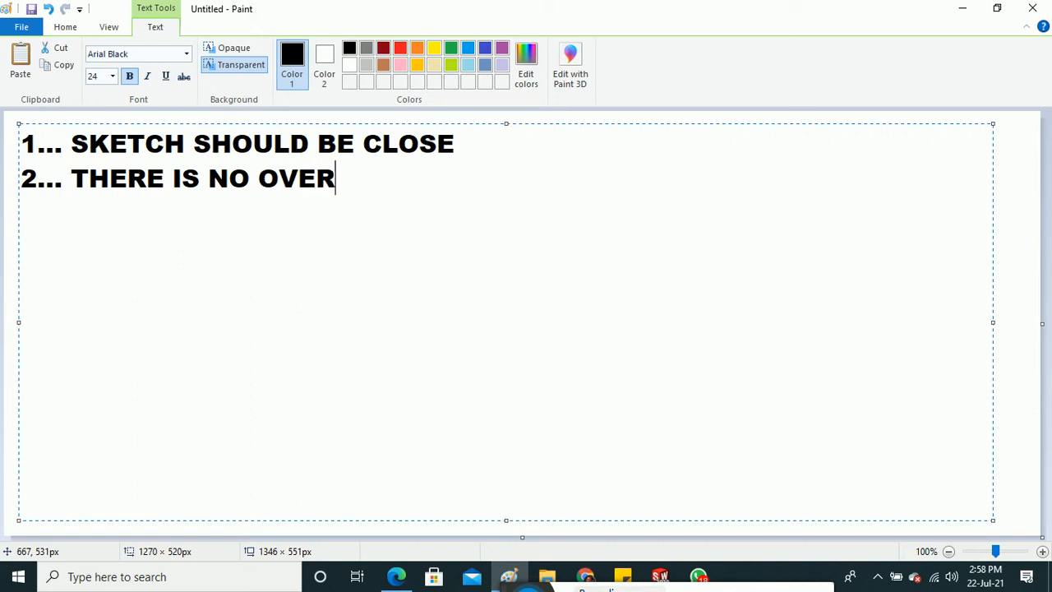
pyautogui.write('LAPPING')
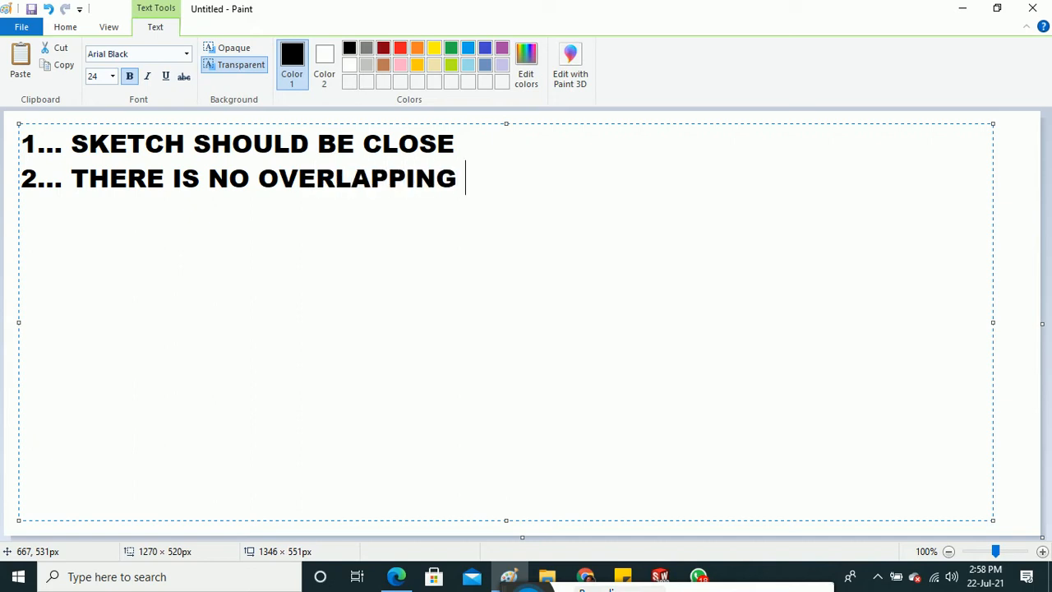
pyautogui.write(' BETWEEN ')
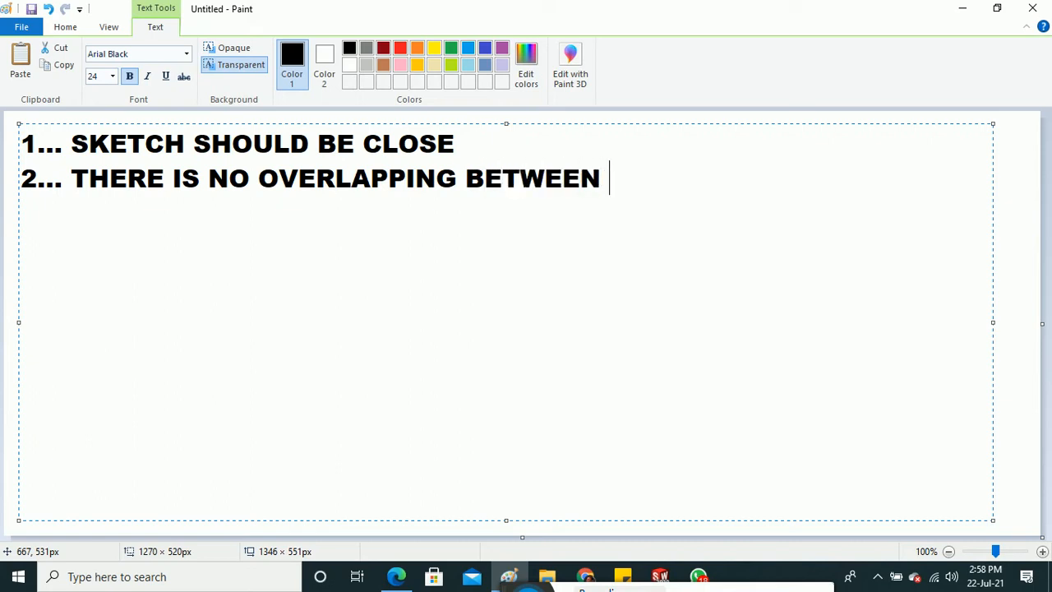
pyautogui.write('SKET')
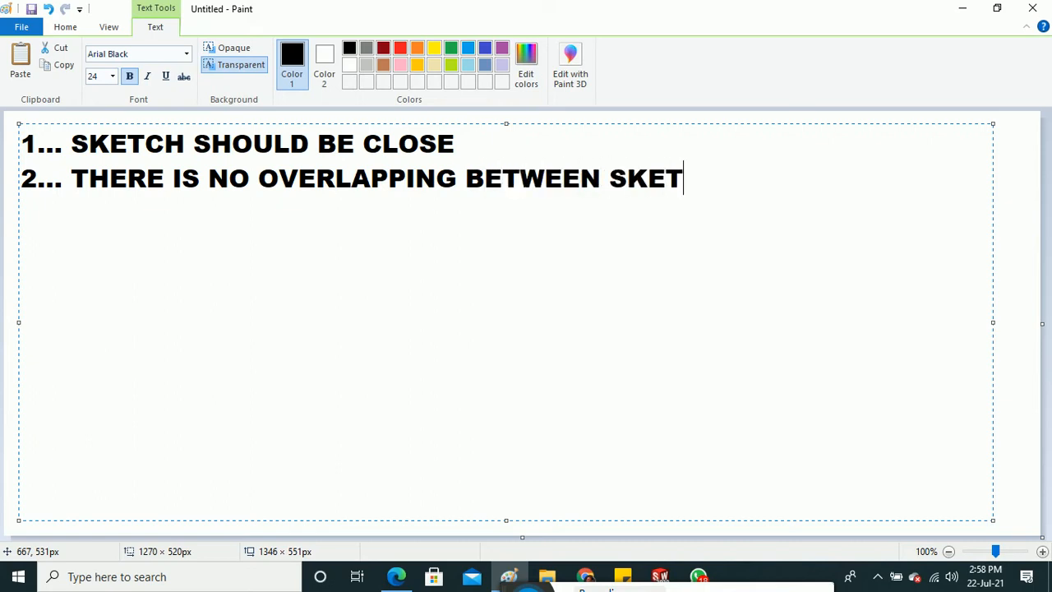
pyautogui.write('CH')
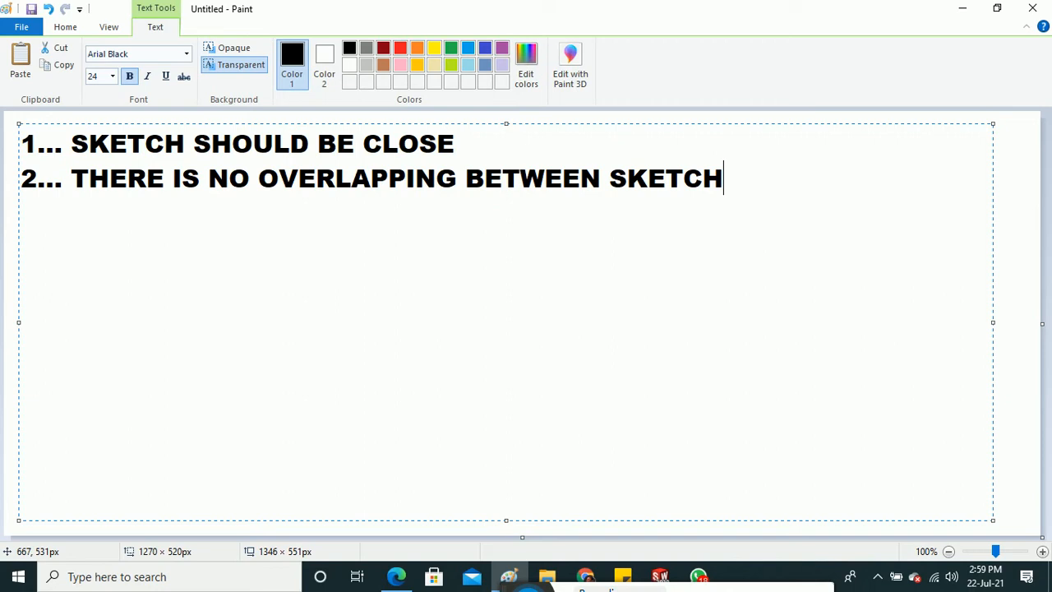
# Add the third note line "3.... THERE IS NO INTESECTION BETWEEN SKECTH".
pyautogui.press('Return')
pyautogui.write('3.... THERE ')
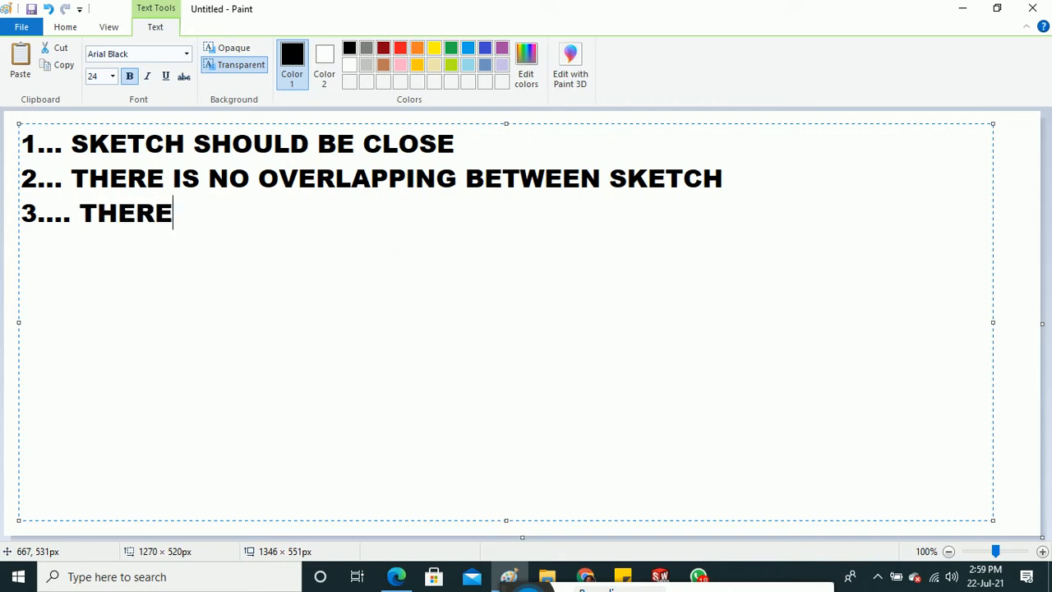
pyautogui.write('IS NO INTE')
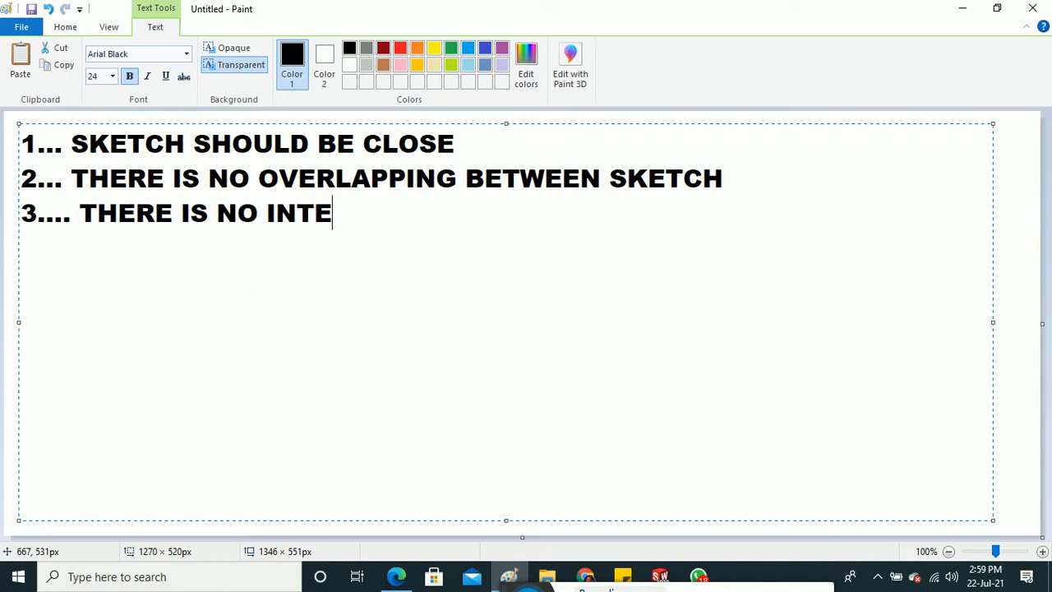
pyautogui.write('SECT')
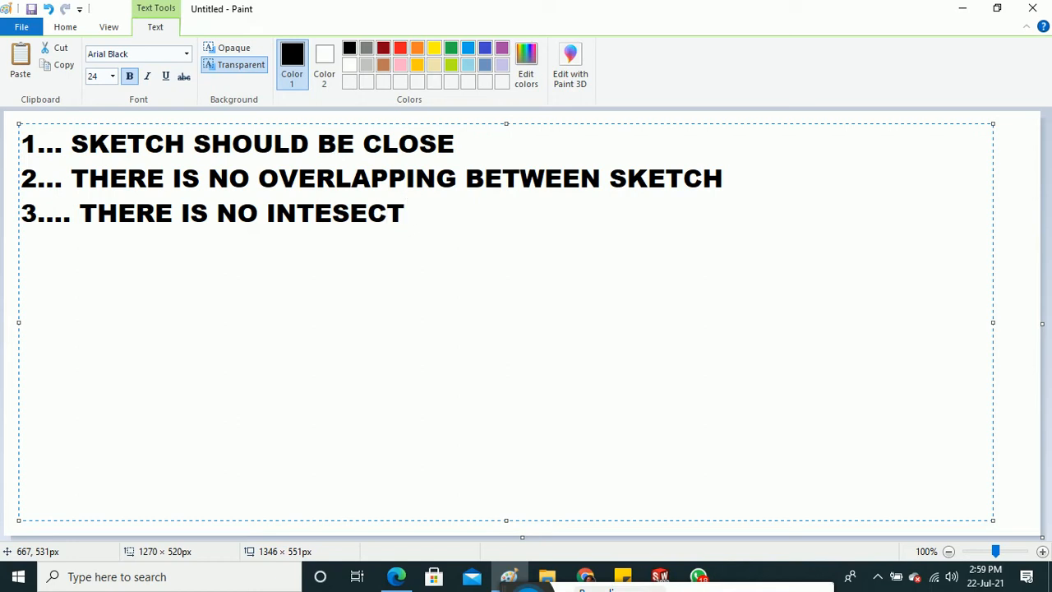
pyautogui.write('ION BE')
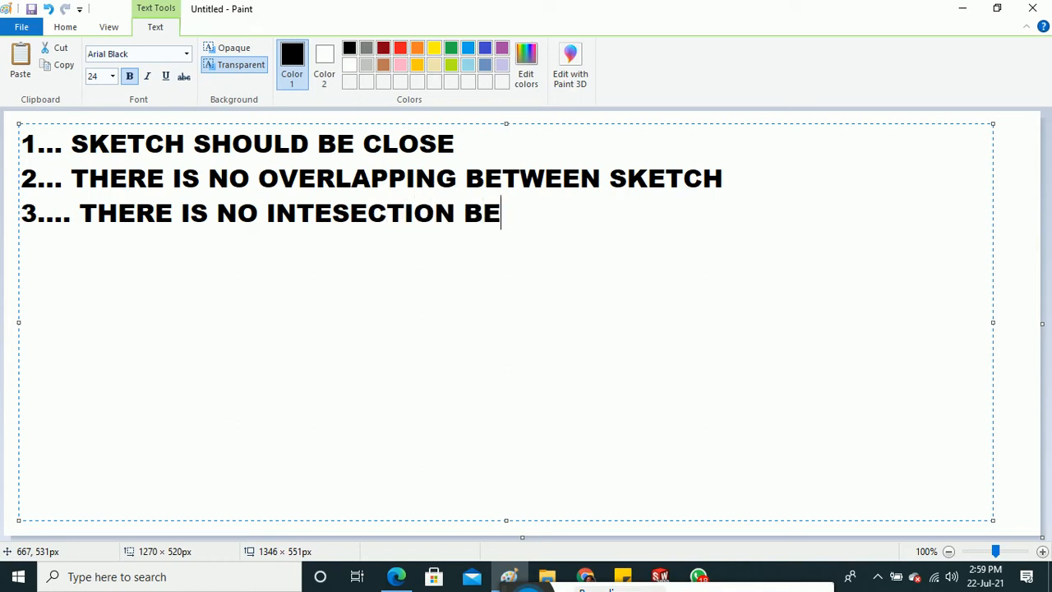
pyautogui.write('TW')
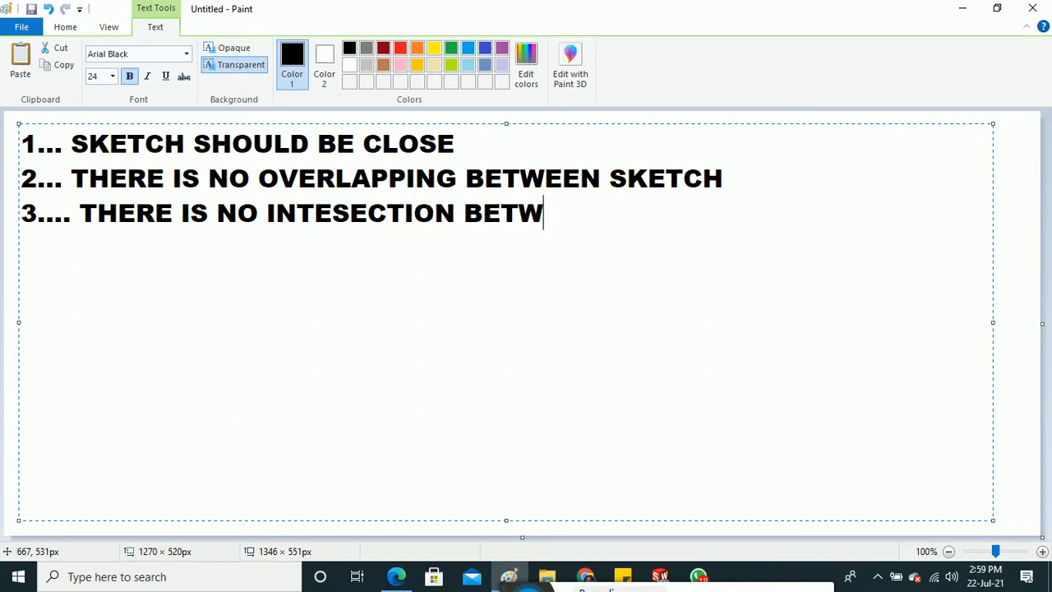
pyautogui.write('EEN SKECT')
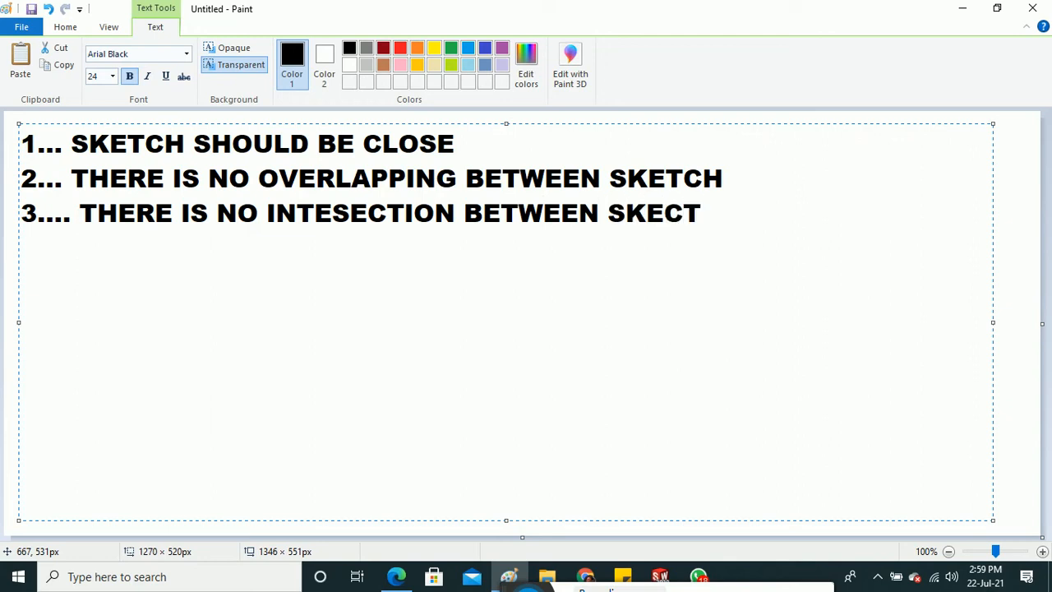
pyautogui.write('H')
# Add the fourth note line "4.... SKETCH SHOULD FULLY DEFINE........" followed by two line breaks.
pyautogui.press('Return')
pyautogui.write('4....')
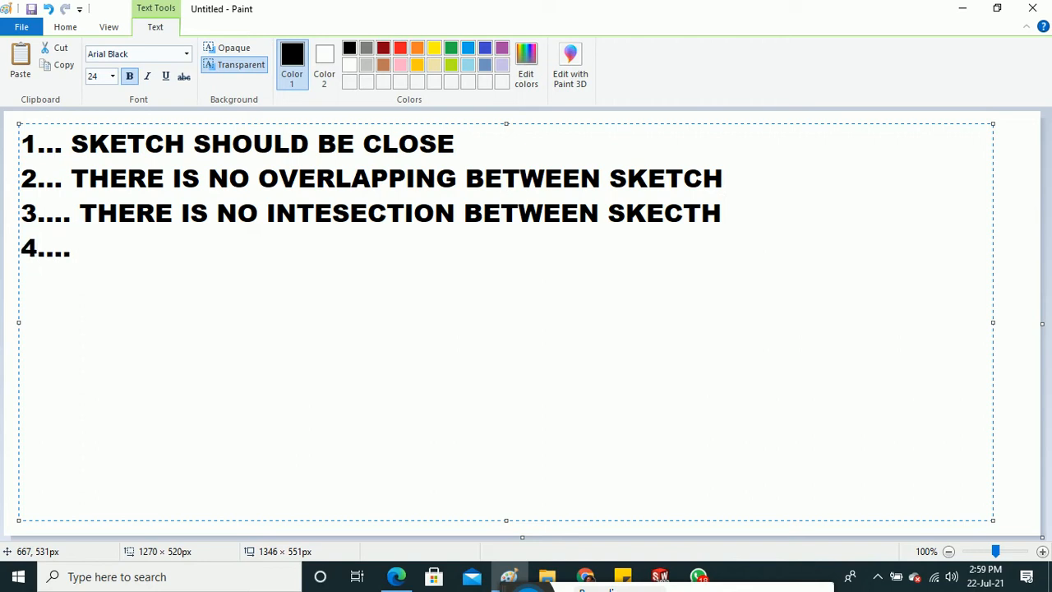
pyautogui.write(' SKE')
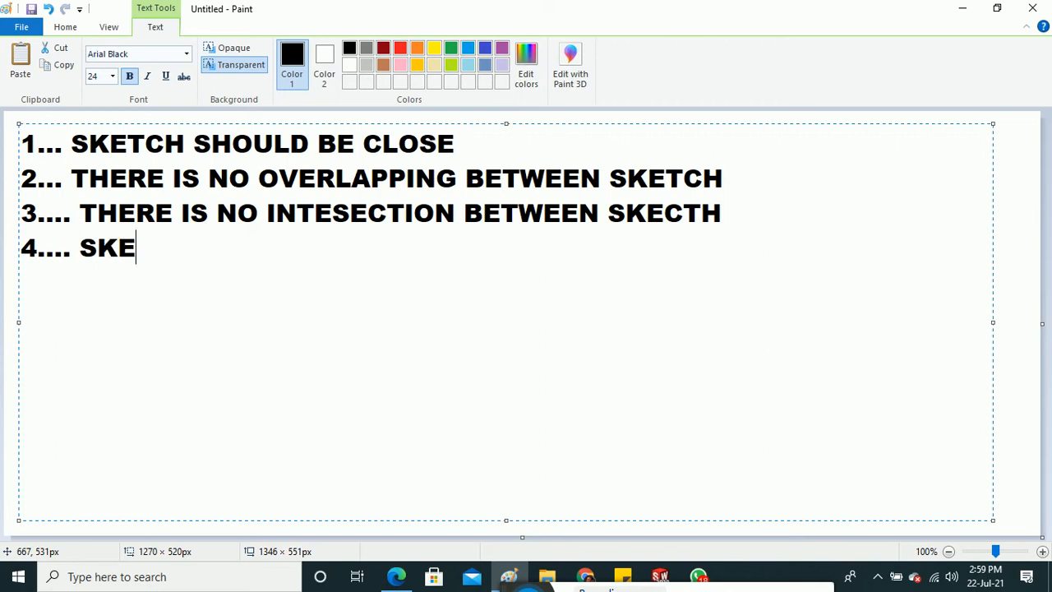
pyautogui.write('TCH S')
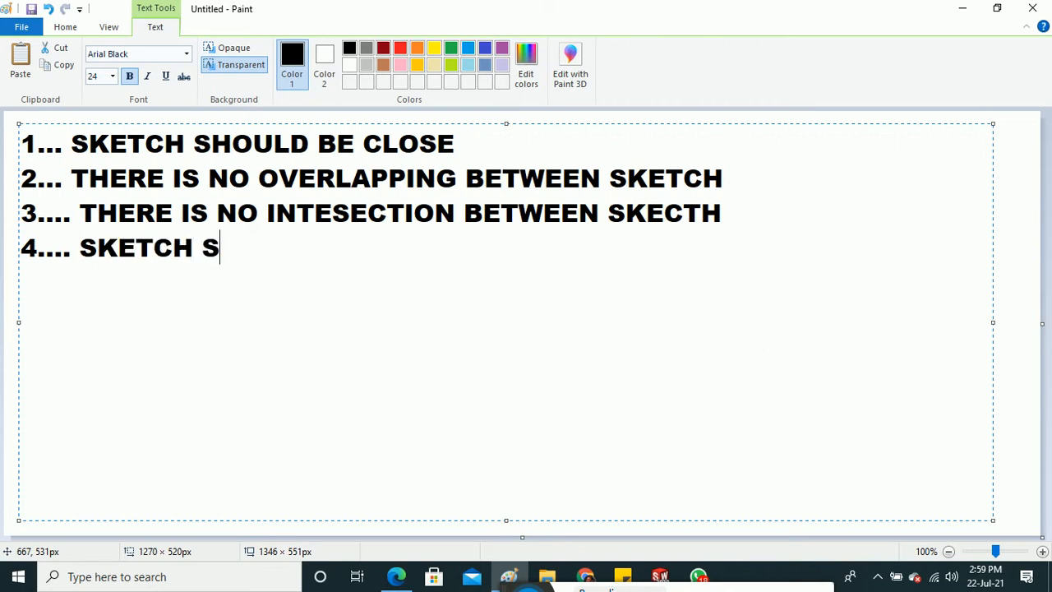
pyautogui.write('HOUL')
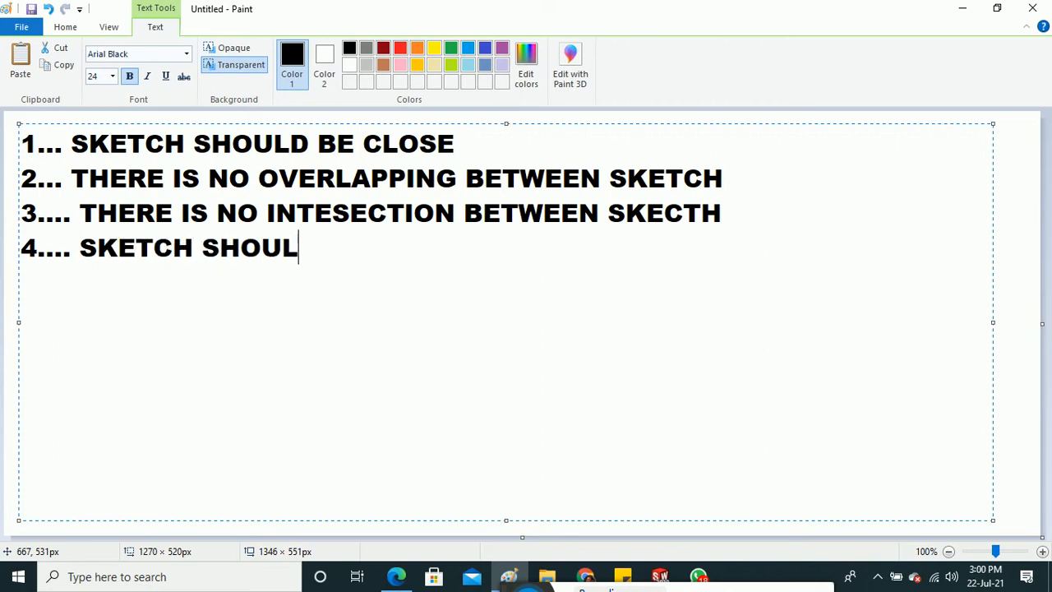
pyautogui.write('D FULLY')
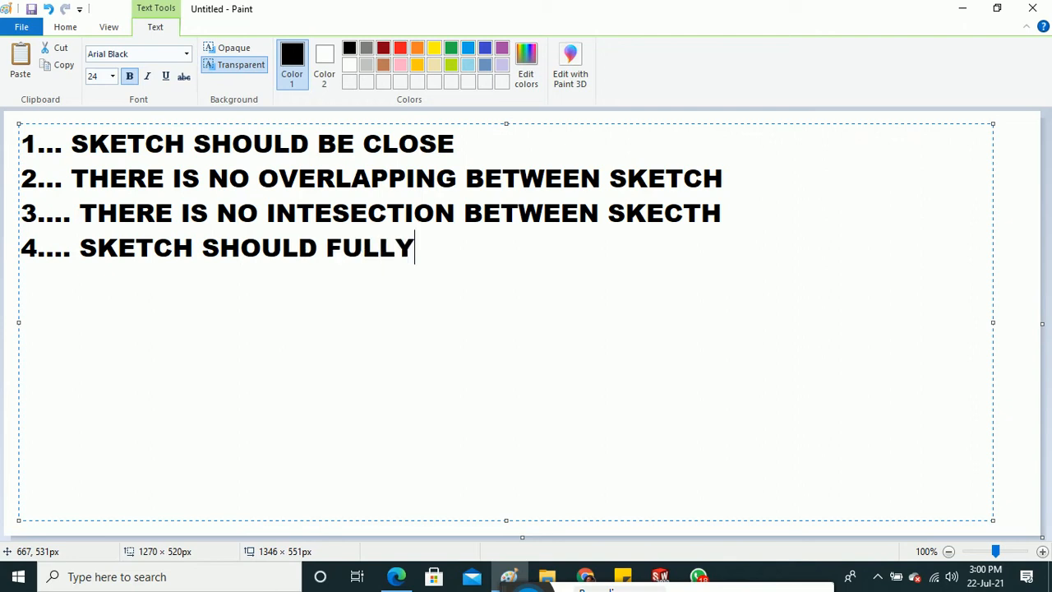
pyautogui.write(' DES')
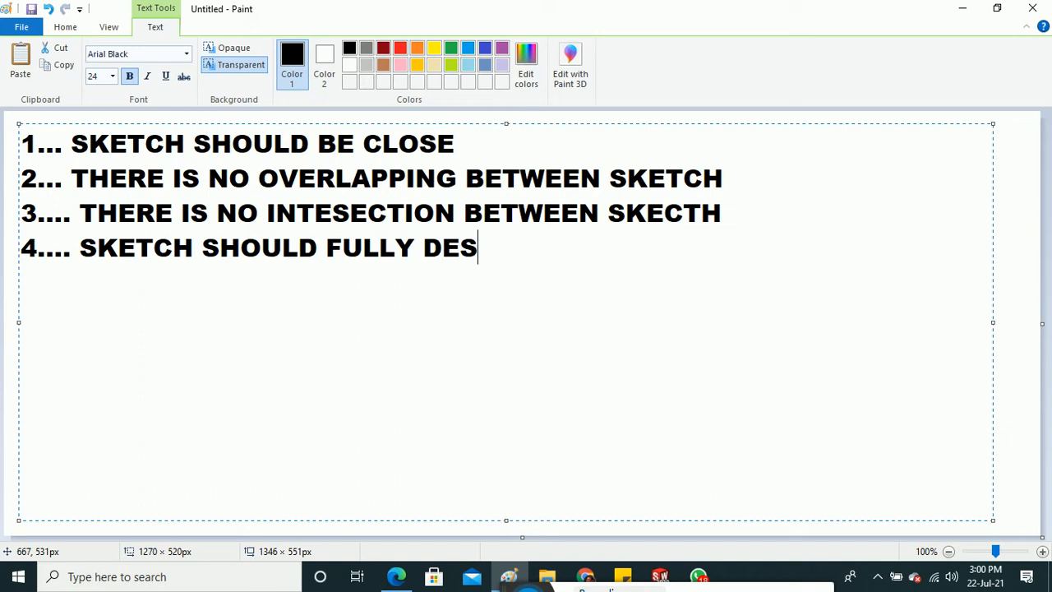
pyautogui.press('BackSpace')
pyautogui.write('FIN')
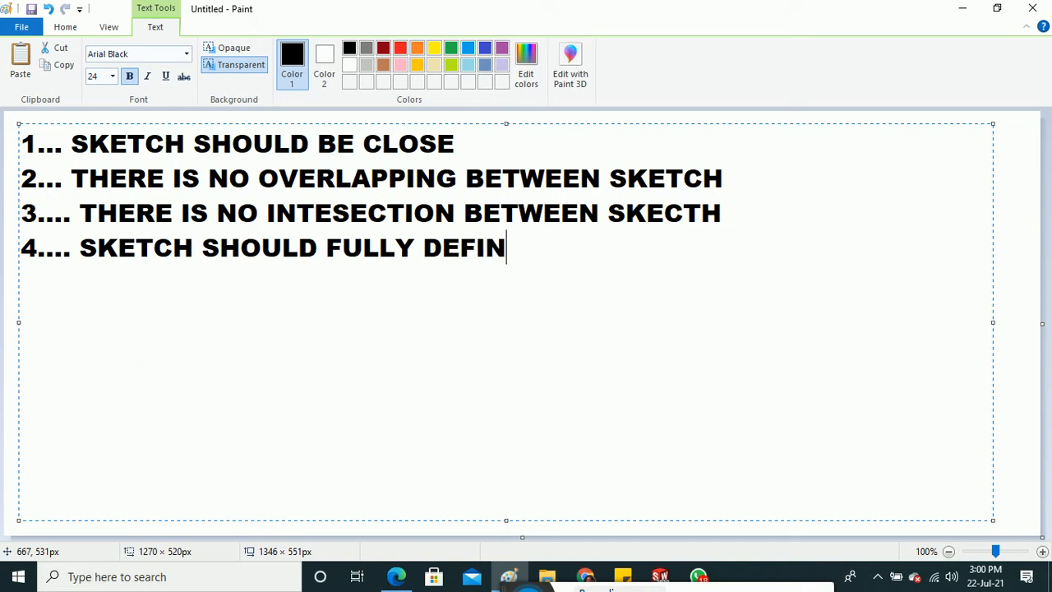
pyautogui.write('E........')
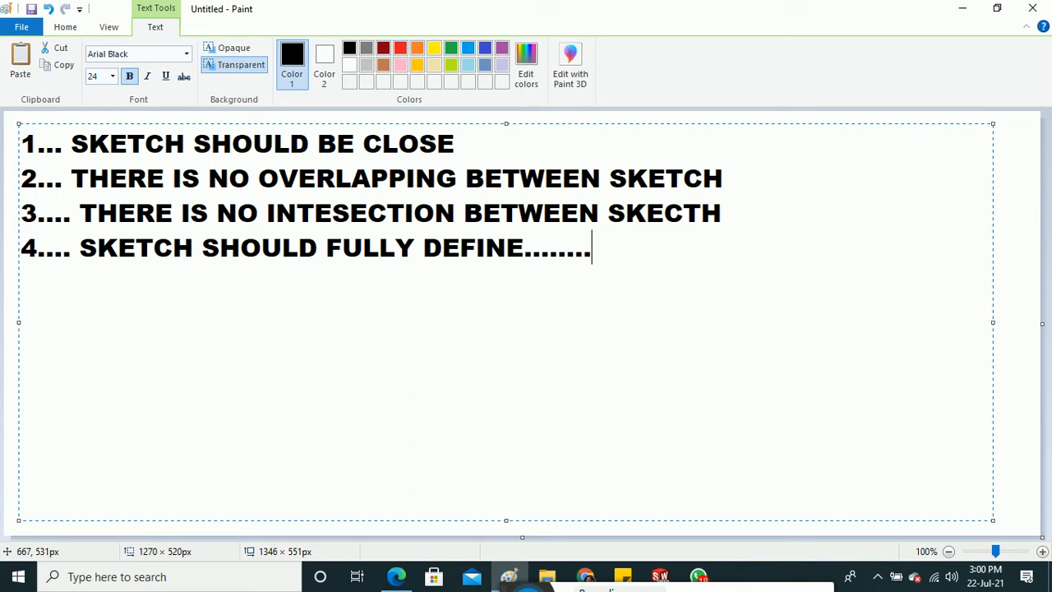
pyautogui.press('Return')
pyautogui.press('Return')
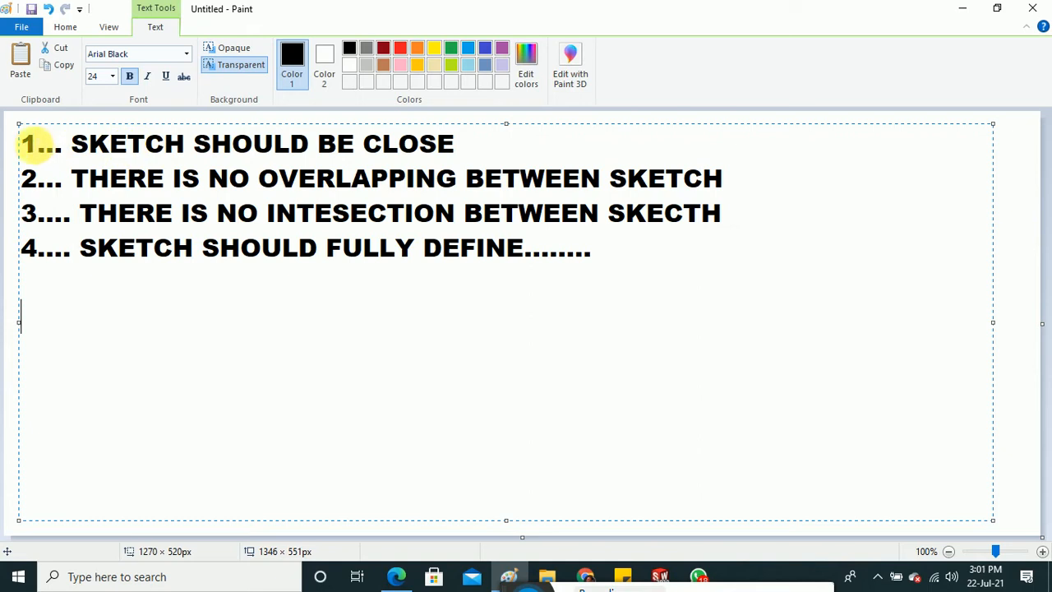
# Recolor all four note lines red.
pyautogui.click(31, 146)
pyautogui.moveTo(31, 145); pyautogui.dragTo(635, 261)
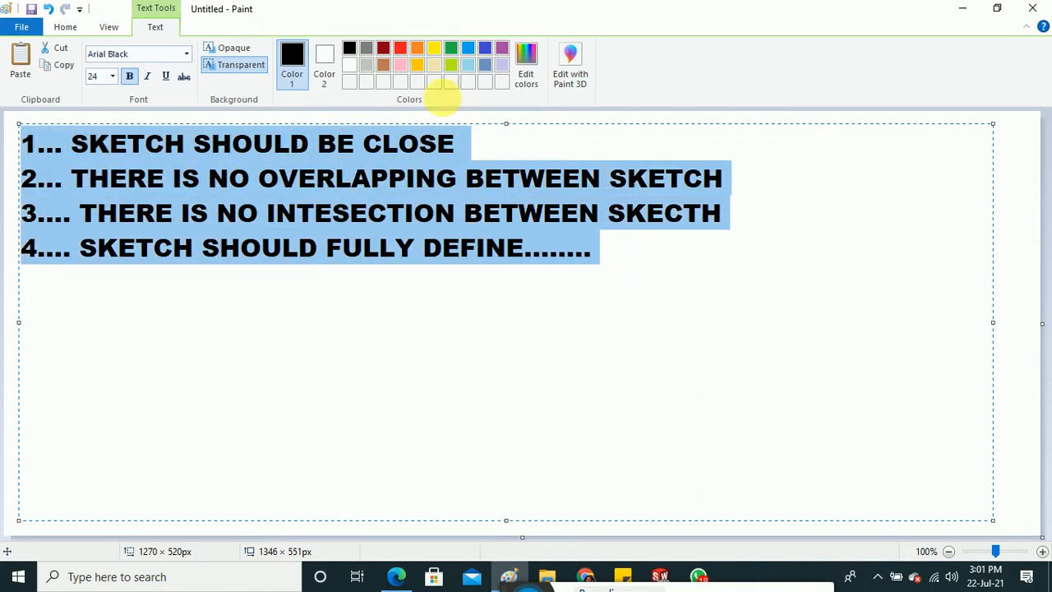
pyautogui.click(400, 48)
pyautogui.click(494, 319)
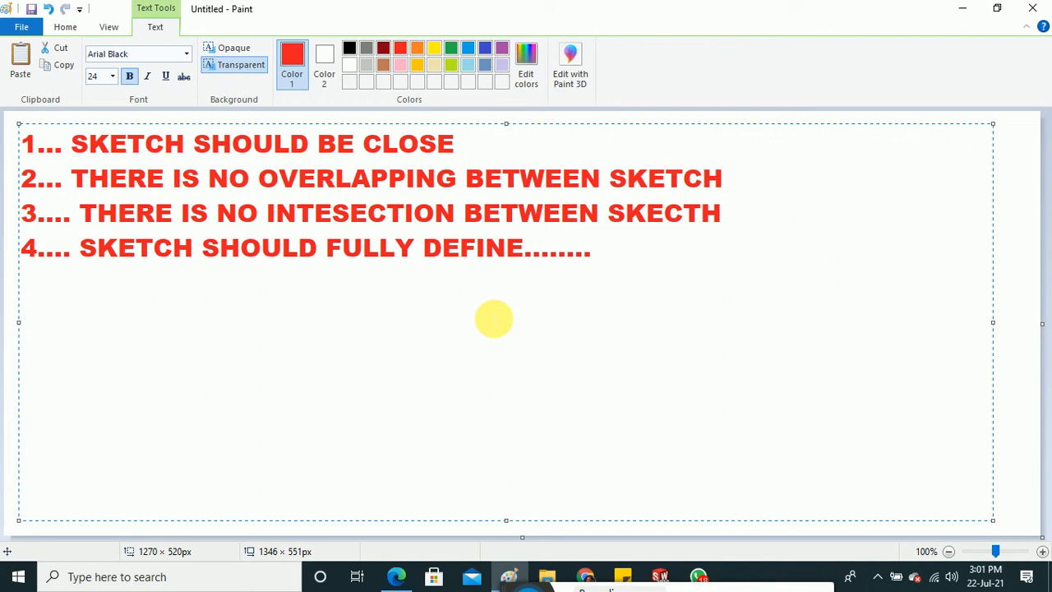
# Switch to SOLIDWORKS, make the Top plane visible and open a new sketch on it.
pyautogui.click(966, 13)
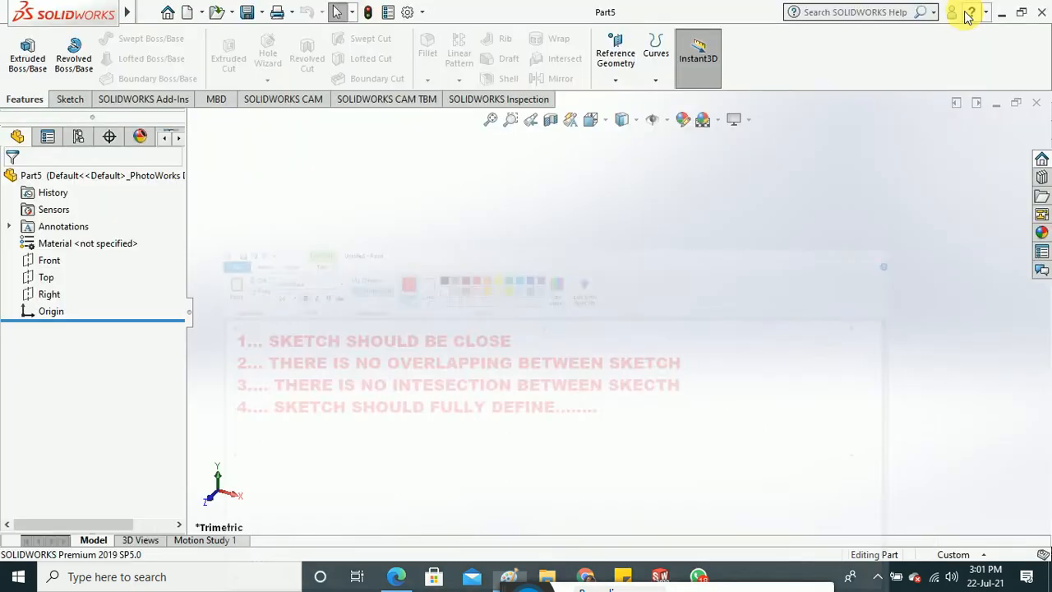
pyautogui.click(37, 278)
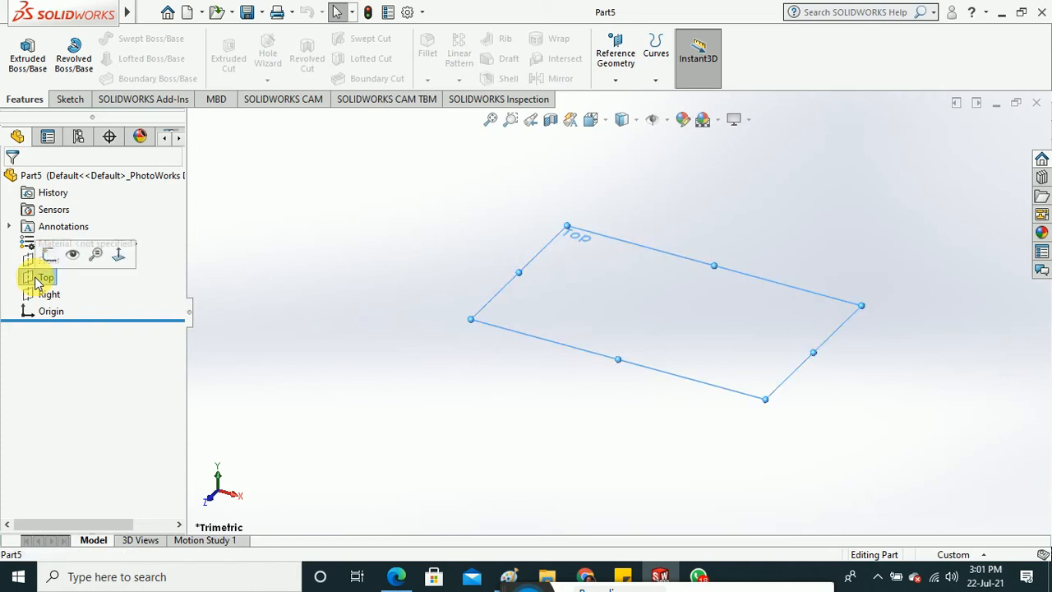
pyautogui.rightClick(37, 278)
pyautogui.press('Escape')
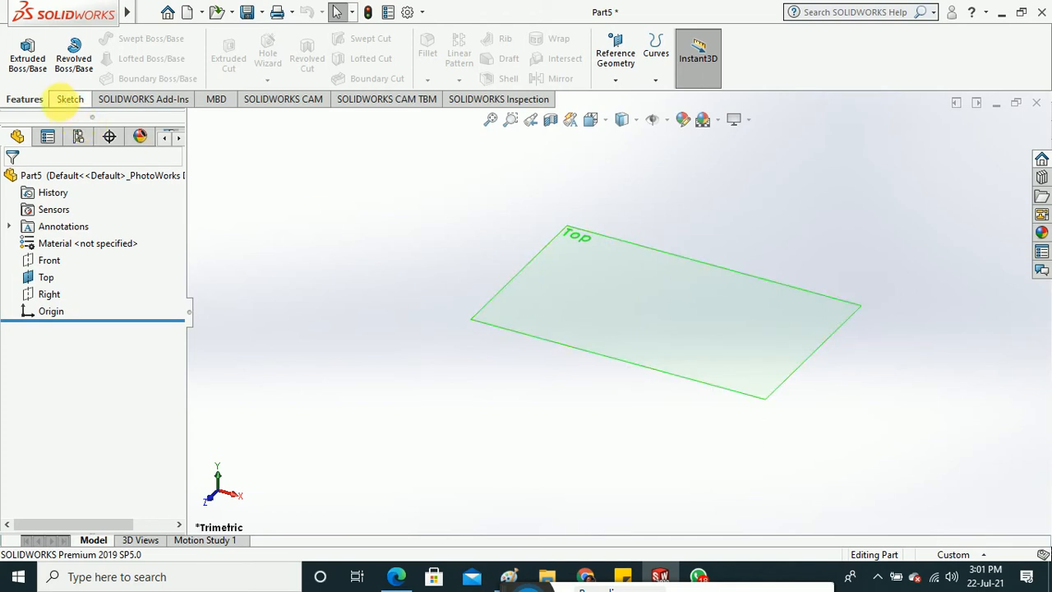
pyautogui.click(59, 99)
pyautogui.click(25, 58)
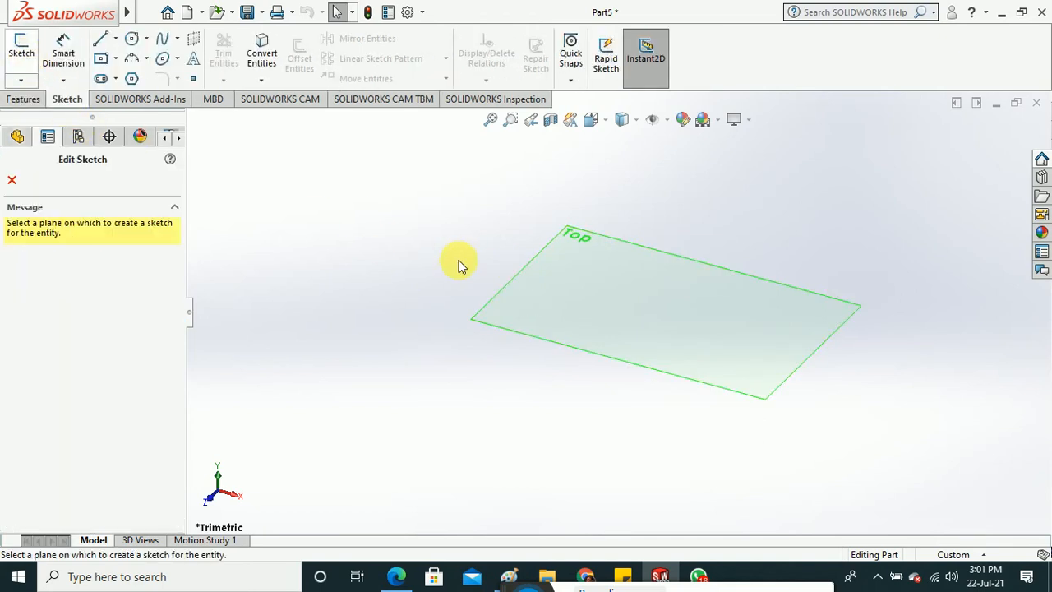
pyautogui.click(512, 299)
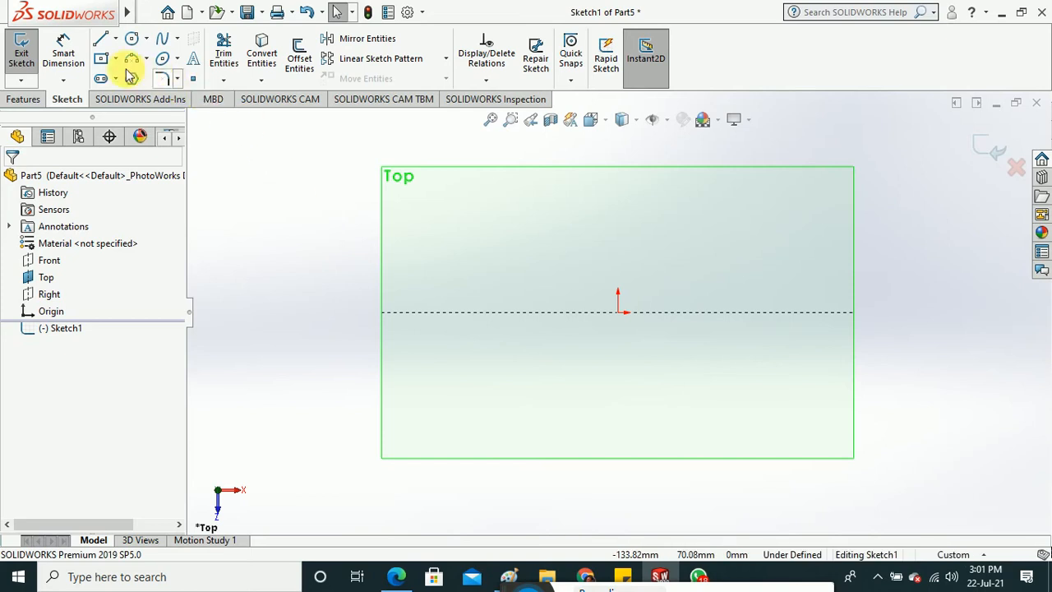
pyautogui.click(101, 58)
pyautogui.click(618, 312)
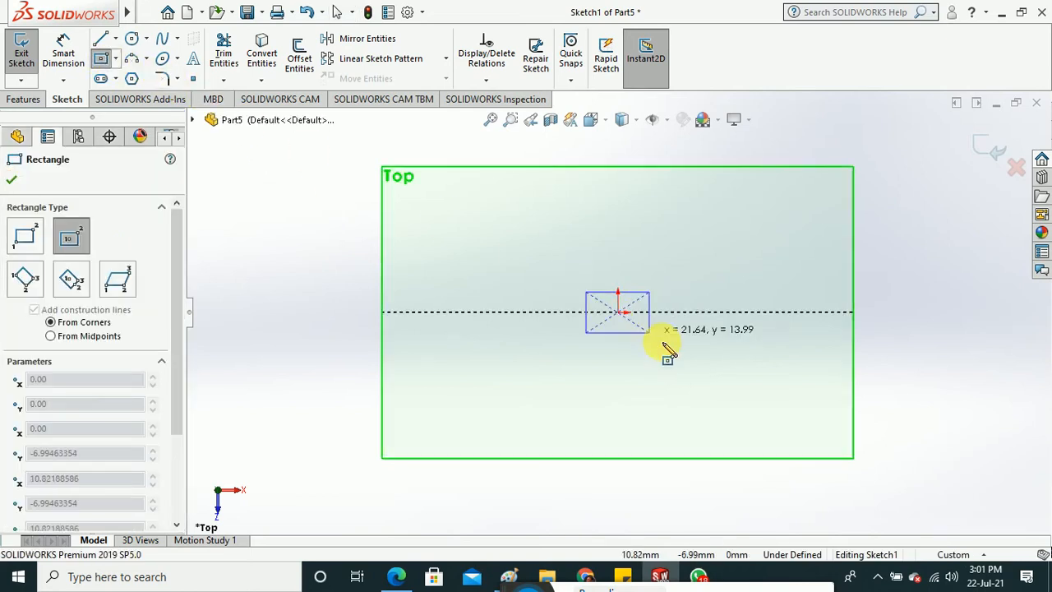
pyautogui.click(694, 367)
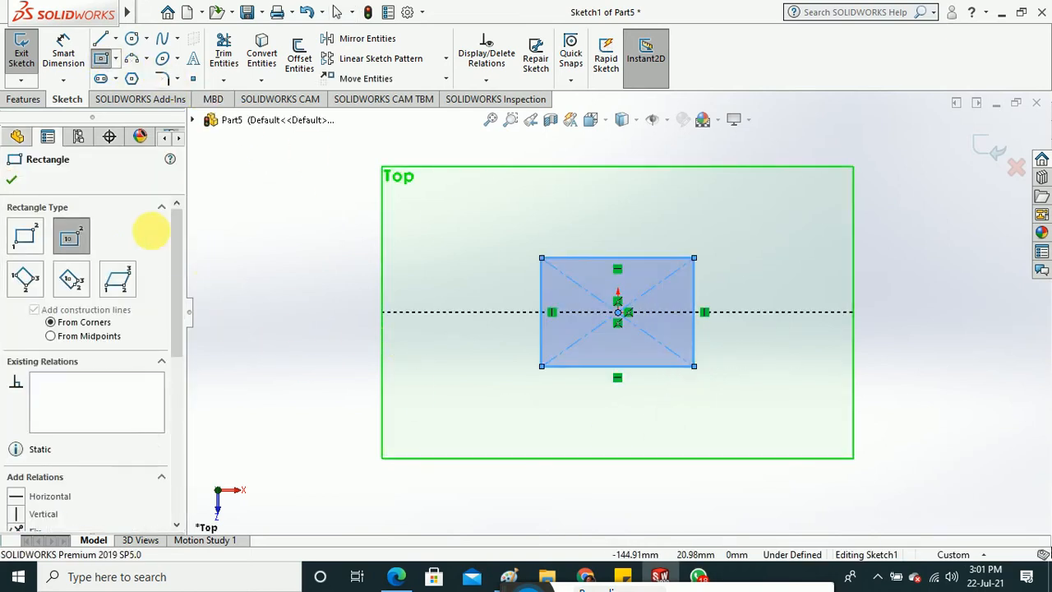
pyautogui.click(11, 179)
pyautogui.press('Escape')
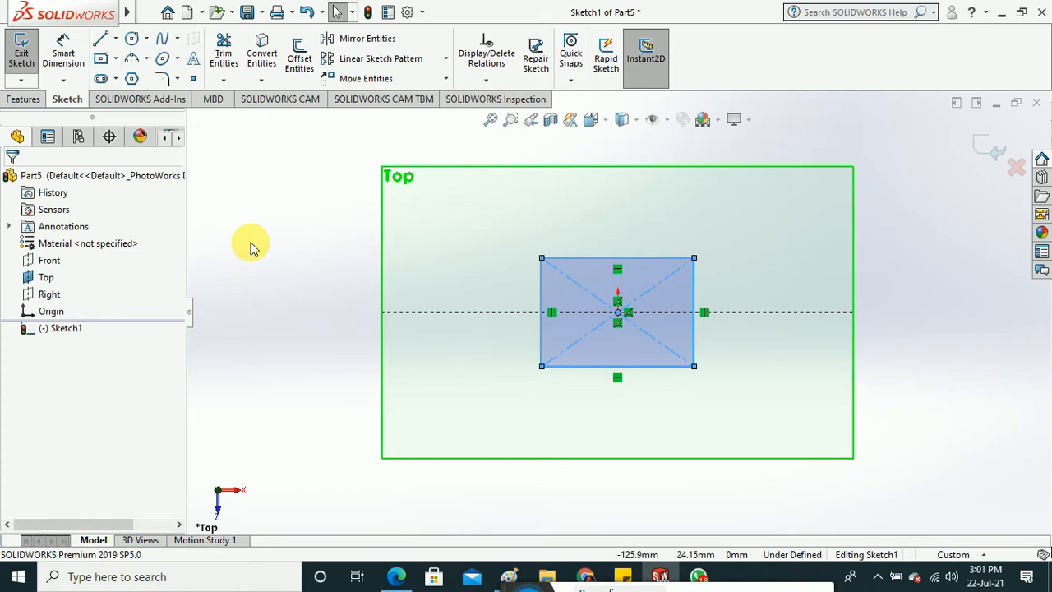
pyautogui.press('Delete')
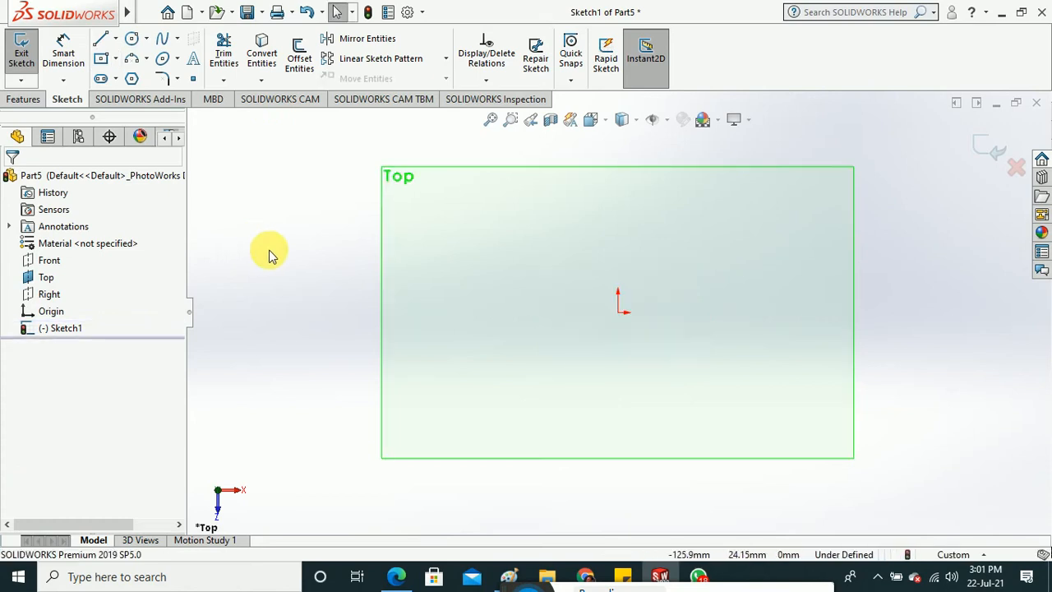
# Sketch a vertical and a horizontal construction centerline of infinite length, both through the origin.
pyautogui.click(115, 39)
pyautogui.click(134, 75)
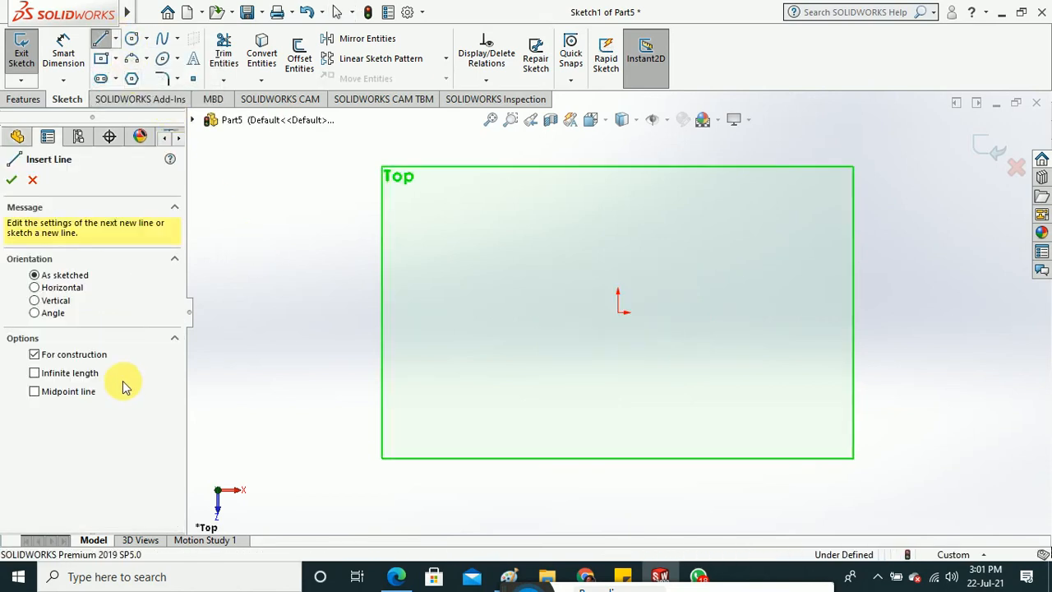
pyautogui.click(85, 375)
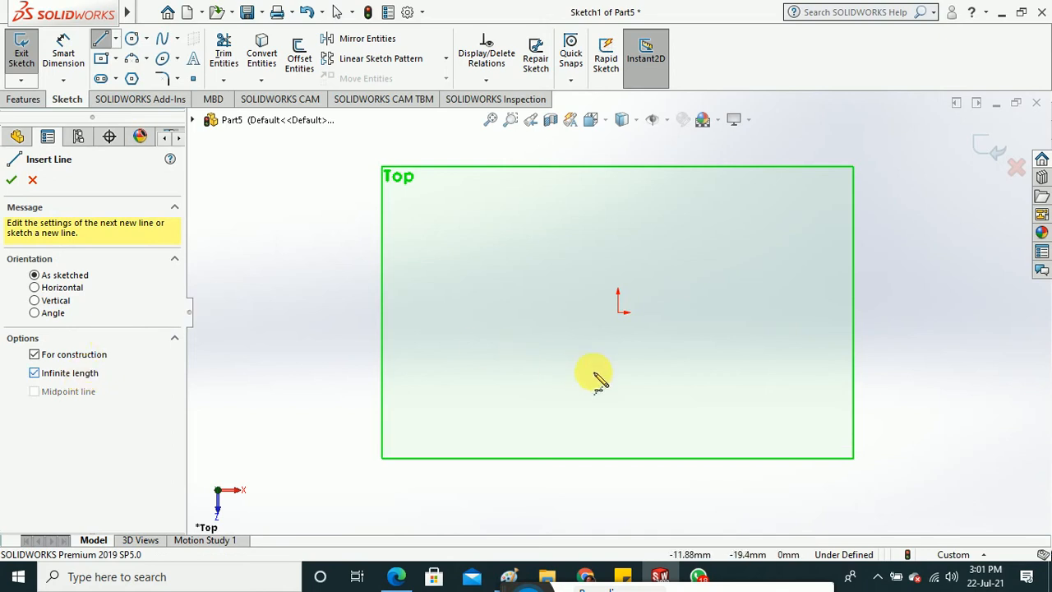
pyautogui.click(618, 313)
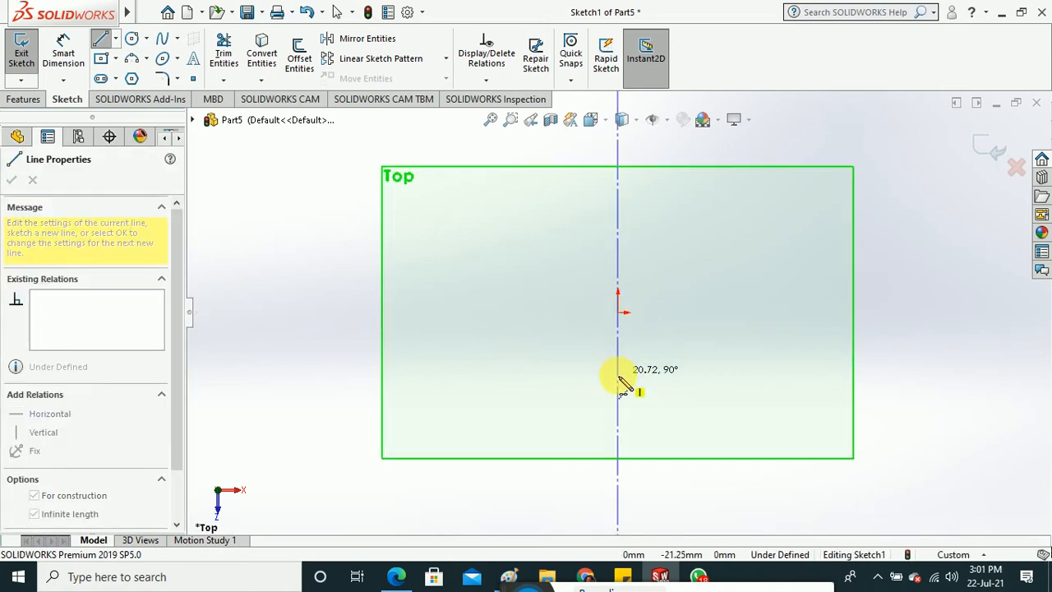
pyautogui.click(629, 376)
pyautogui.click(618, 313)
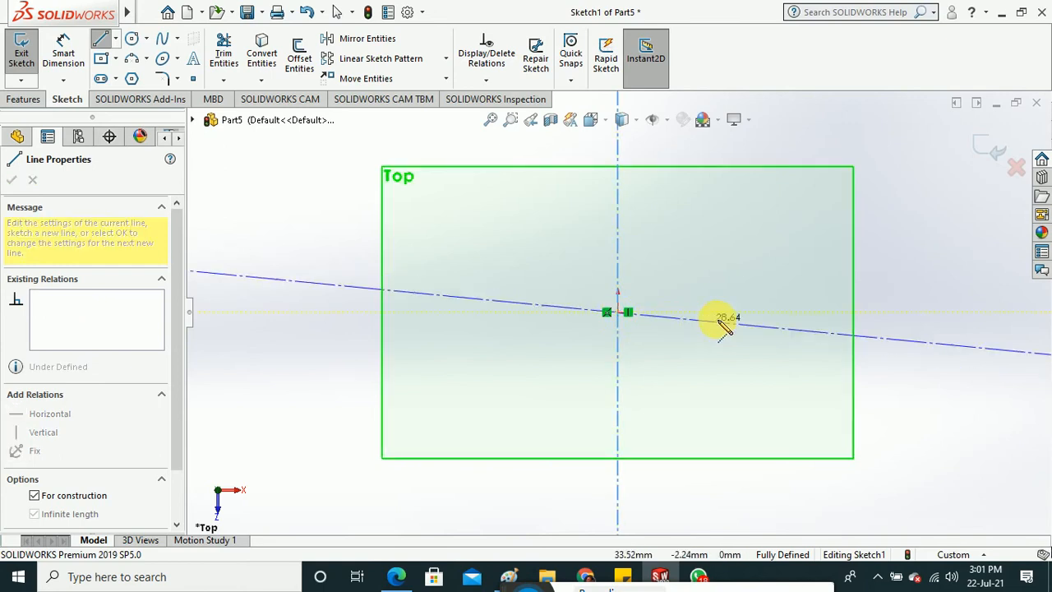
pyautogui.click(744, 315)
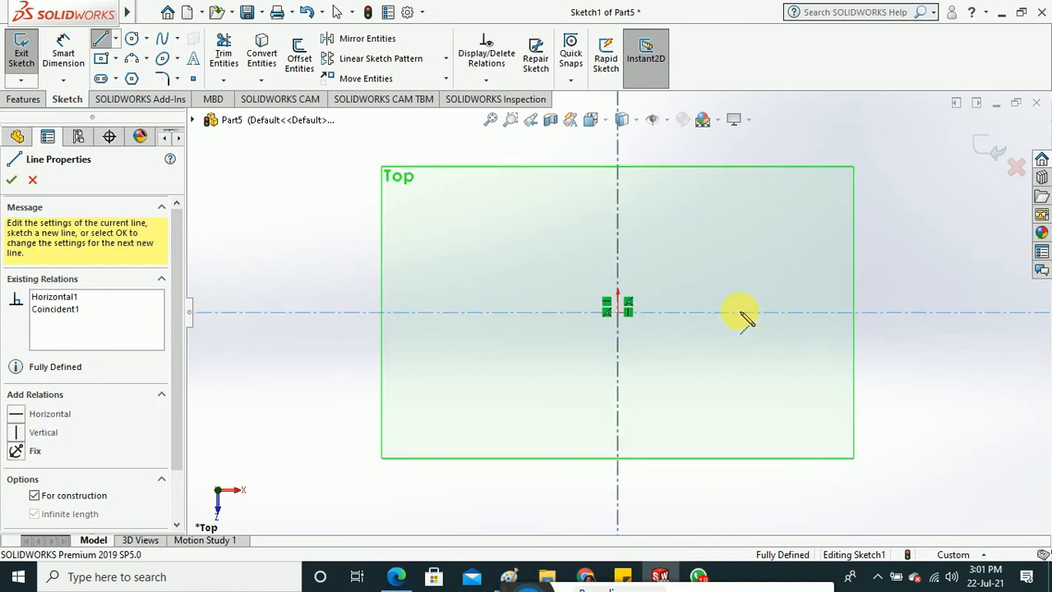
pyautogui.click(15, 180)
pyautogui.click(14, 180)
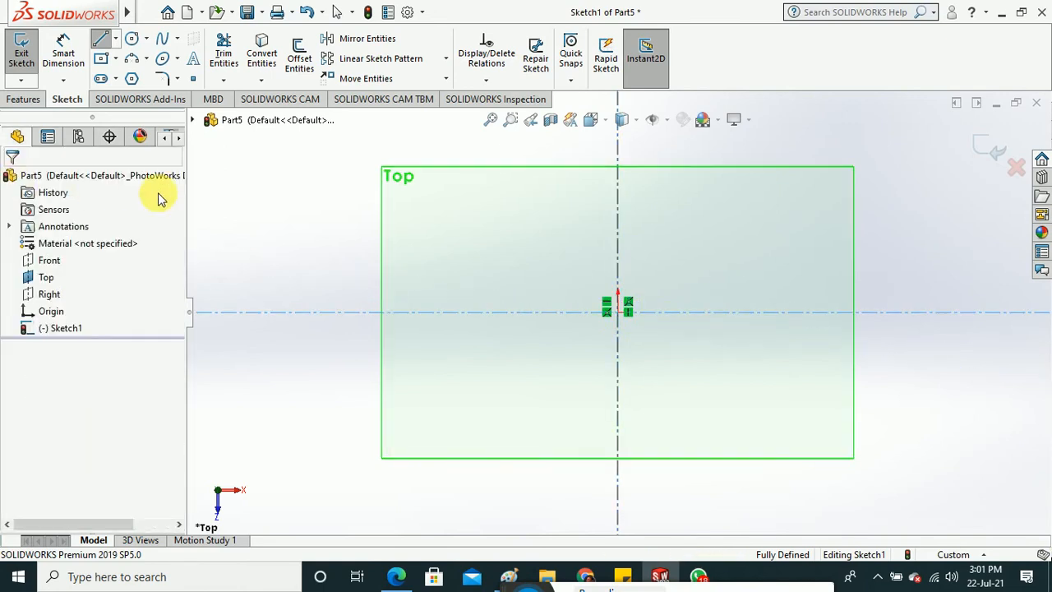
# Sketch a center rectangle centered on the origin, kept inside the outline of the Top plane.
pyautogui.click(102, 59)
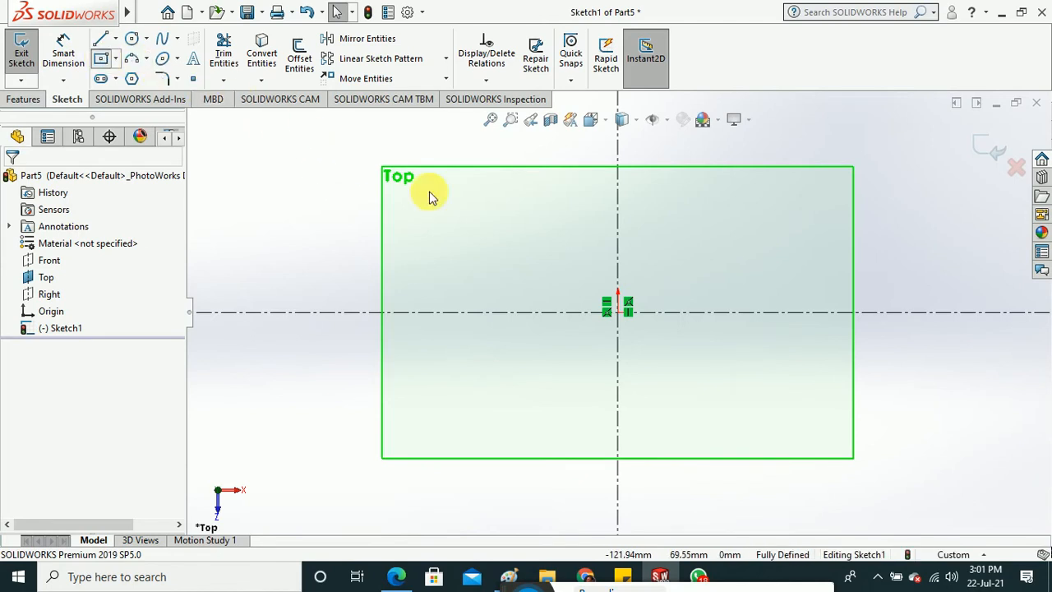
pyautogui.click(618, 312)
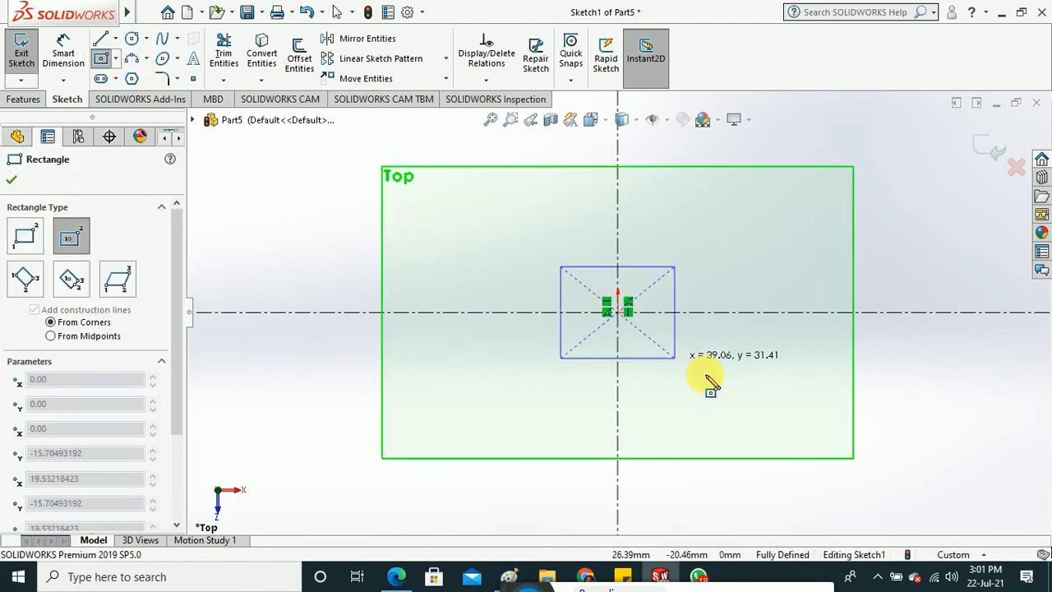
pyautogui.click(747, 405)
pyautogui.press('Escape')
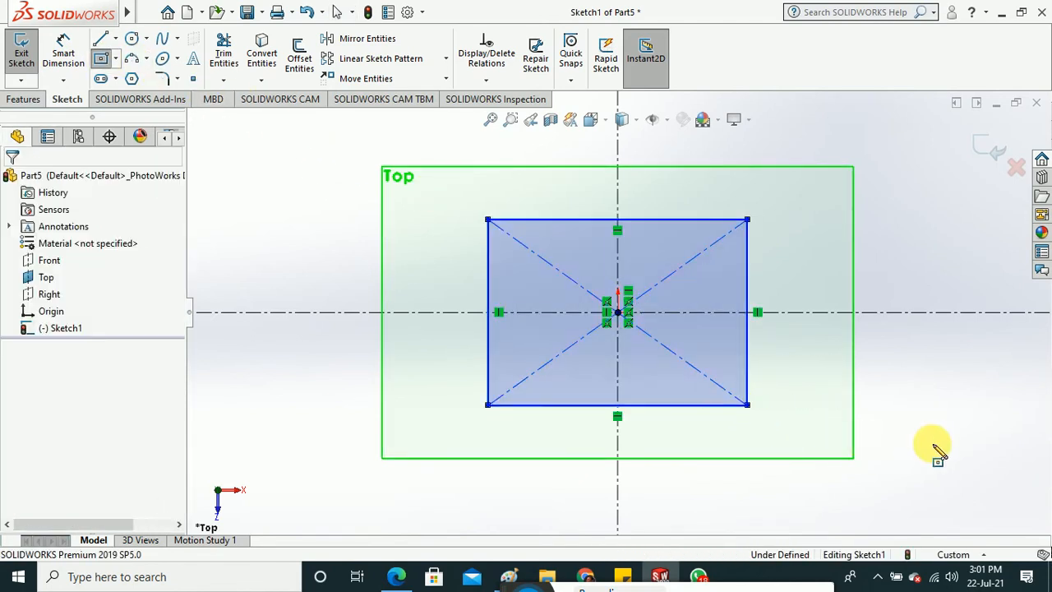
# Dimension the rectangle's left vertical edge and set it to 50 mm.
pyautogui.click(67, 63)
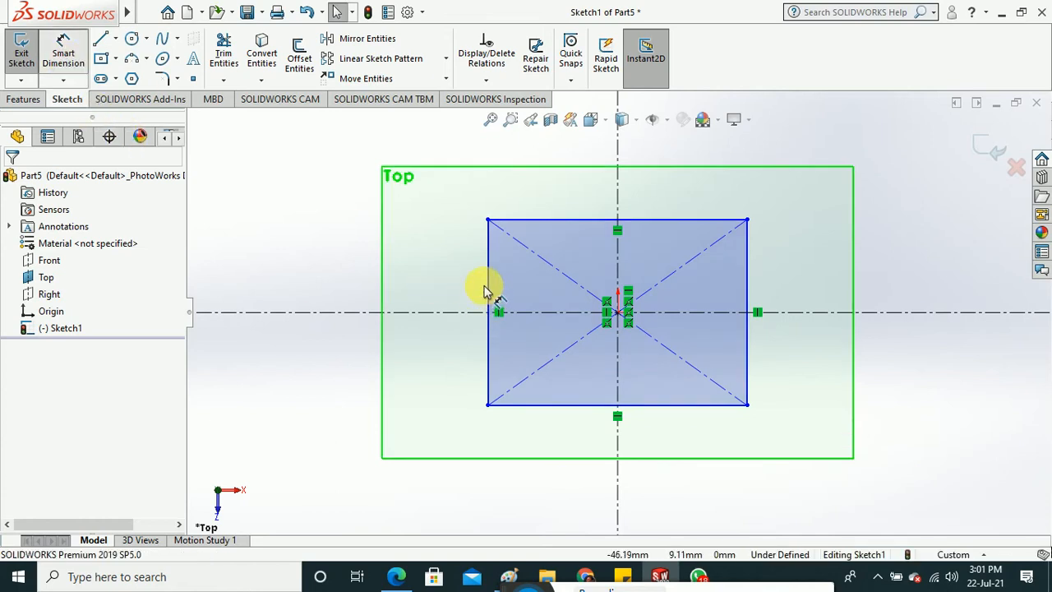
pyautogui.click(448, 294)
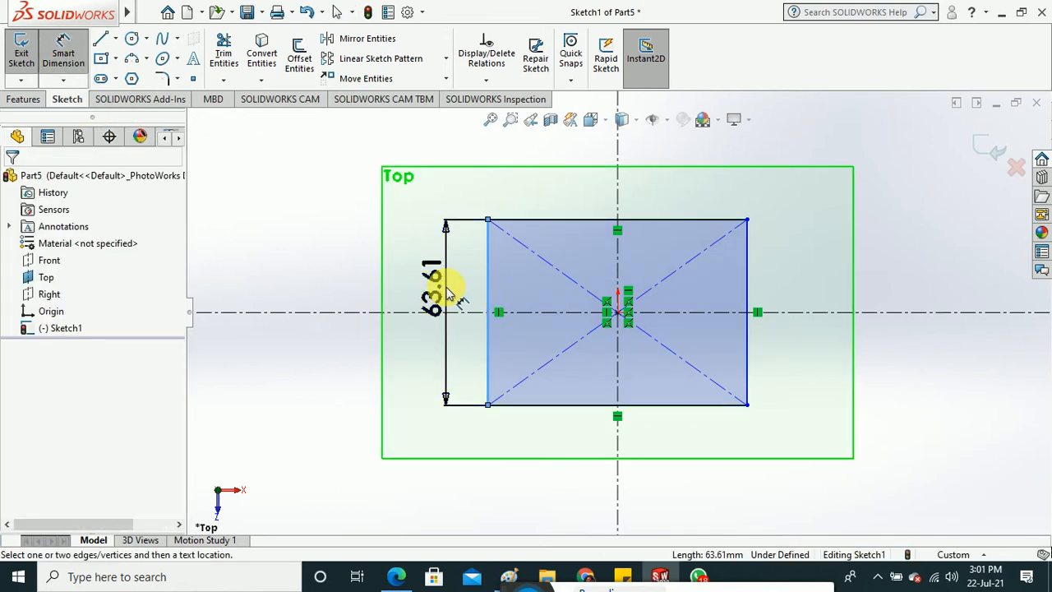
pyautogui.click(449, 292)
pyautogui.write('5')
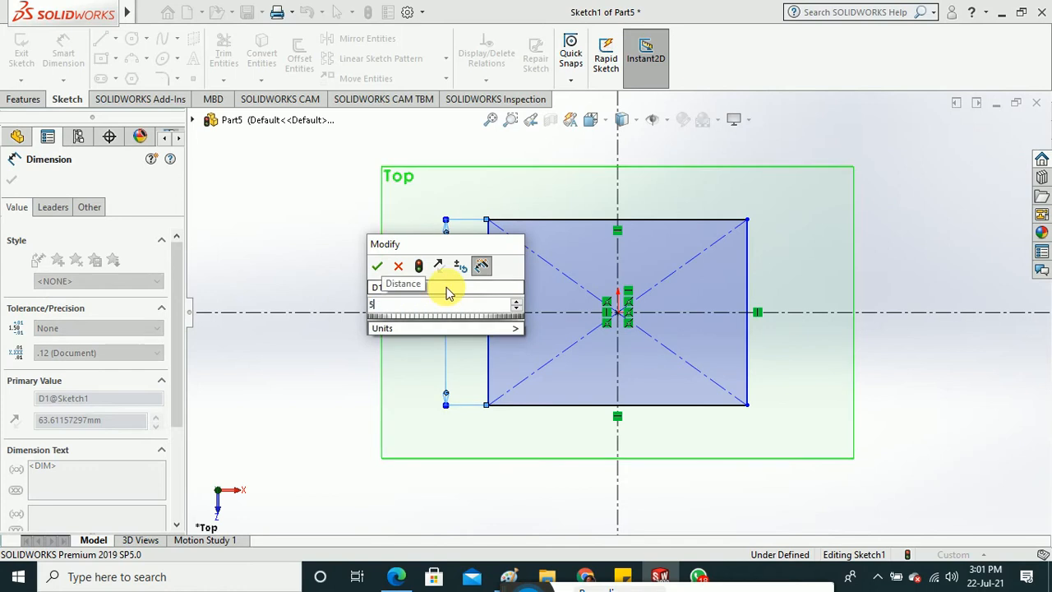
pyautogui.write('0')
pyautogui.press('Return')
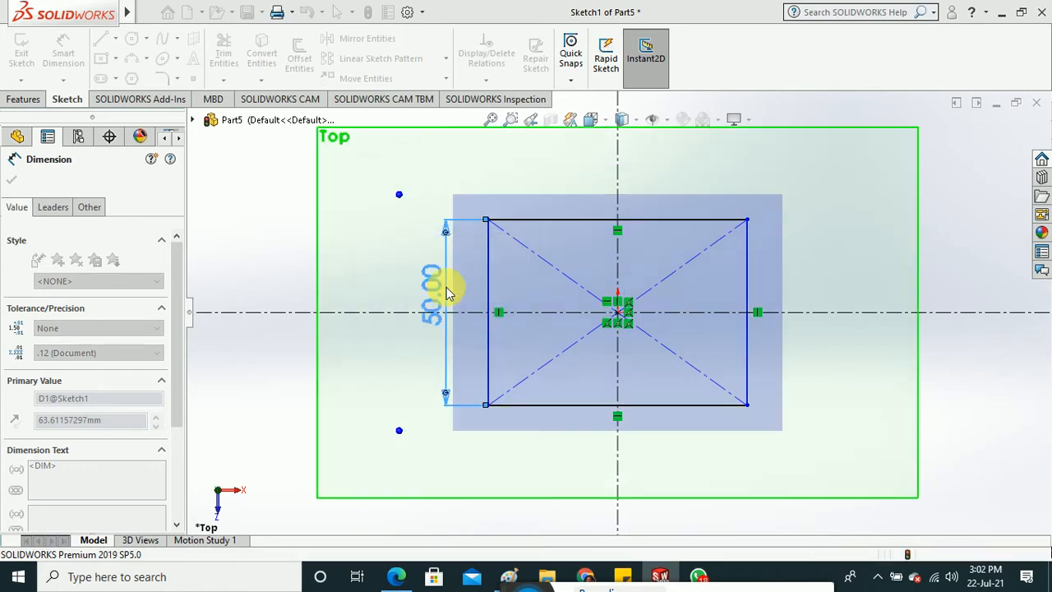
pyautogui.click(836, 362)
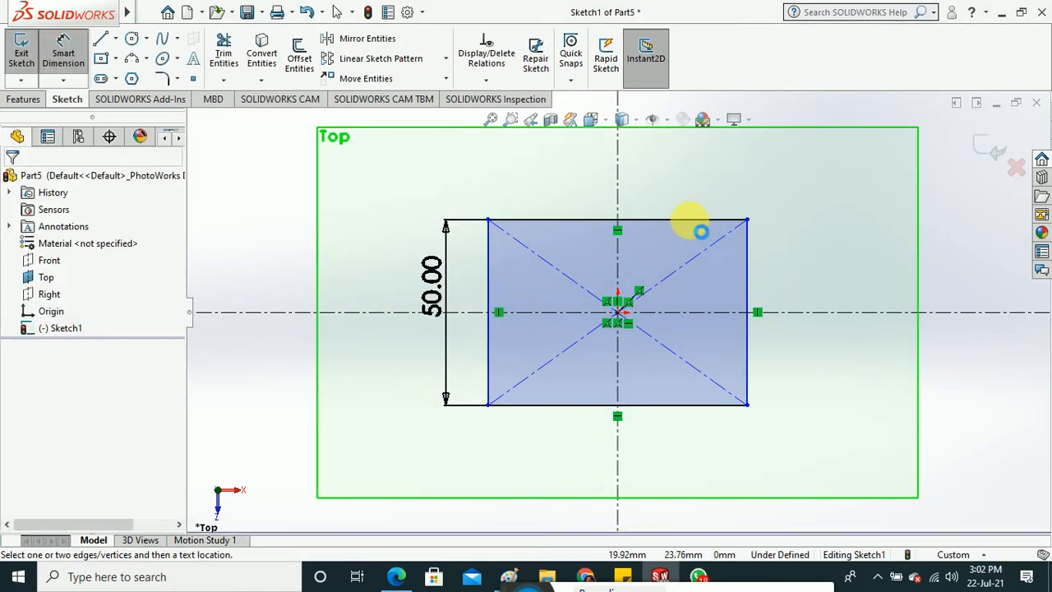
# Dimension the rectangle's upper horizontal edge at 120 mm and leave the Smart Dimension tool.
pyautogui.click(681, 217)
pyautogui.click(682, 188)
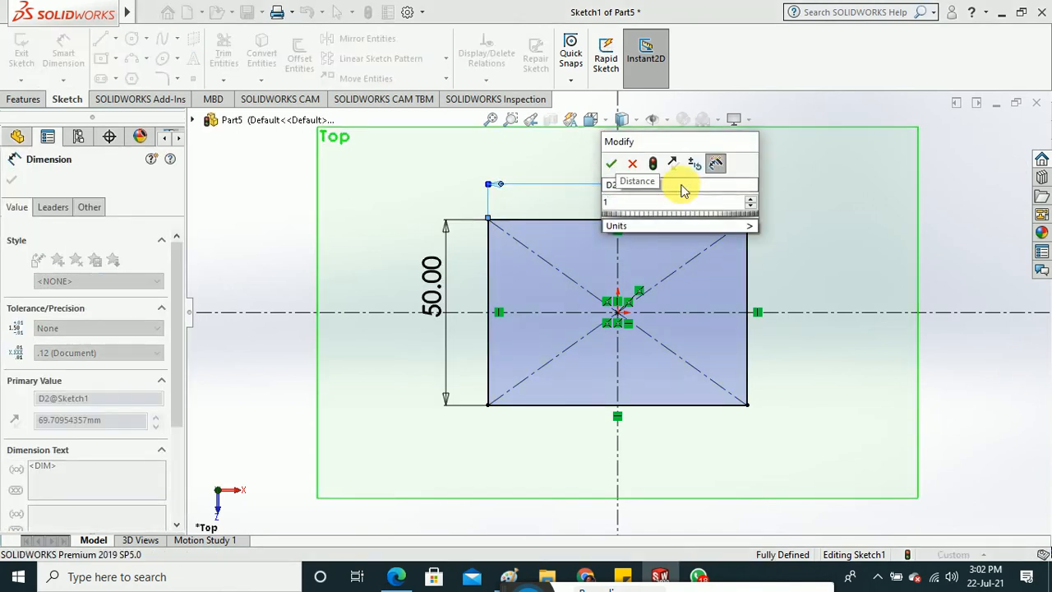
pyautogui.write('120')
pyautogui.press('Return')
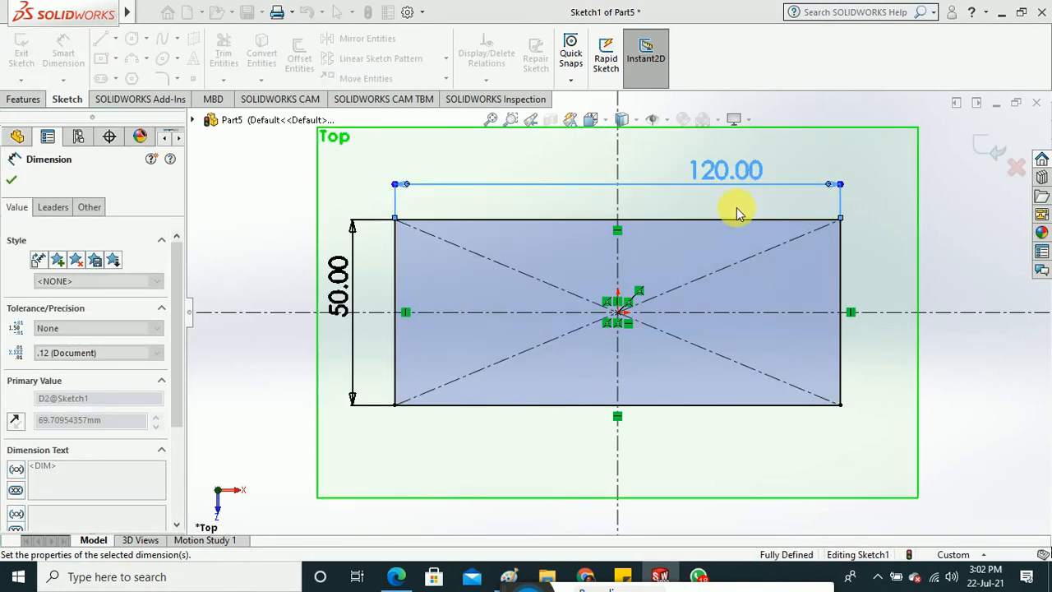
pyautogui.click(954, 275)
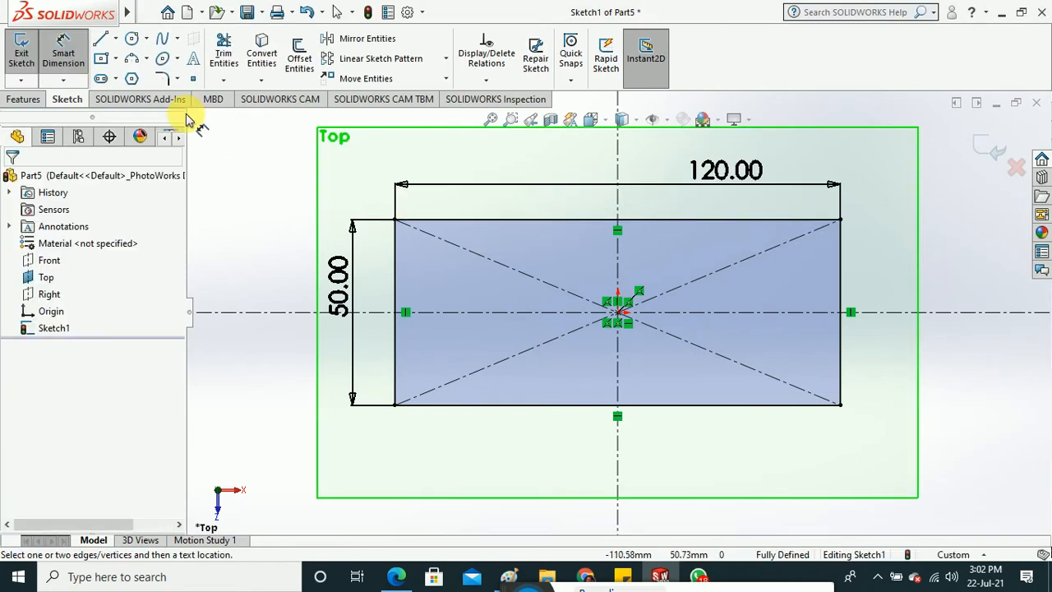
pyautogui.click(66, 59)
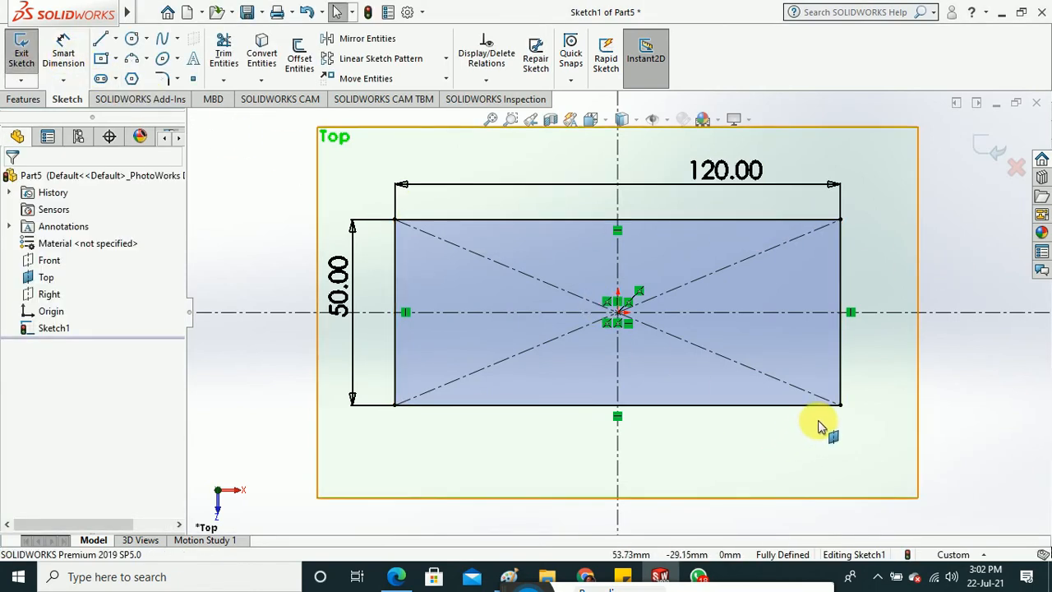
# Delete the rectangle's right vertical edge and nudge the freed lower-right corner very slightly.
pyautogui.click(842, 387)
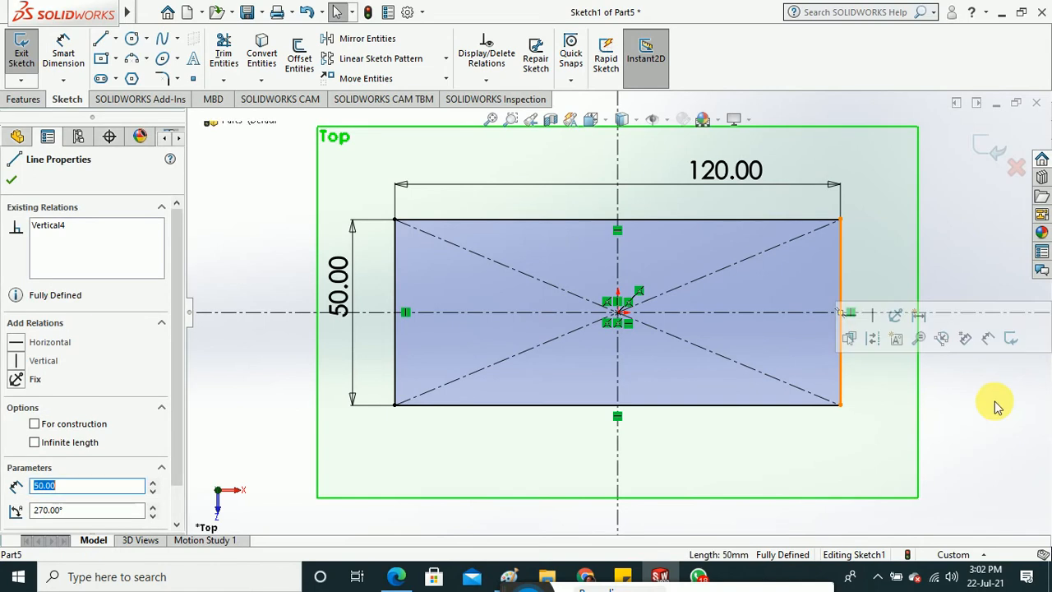
pyautogui.press('Delete')
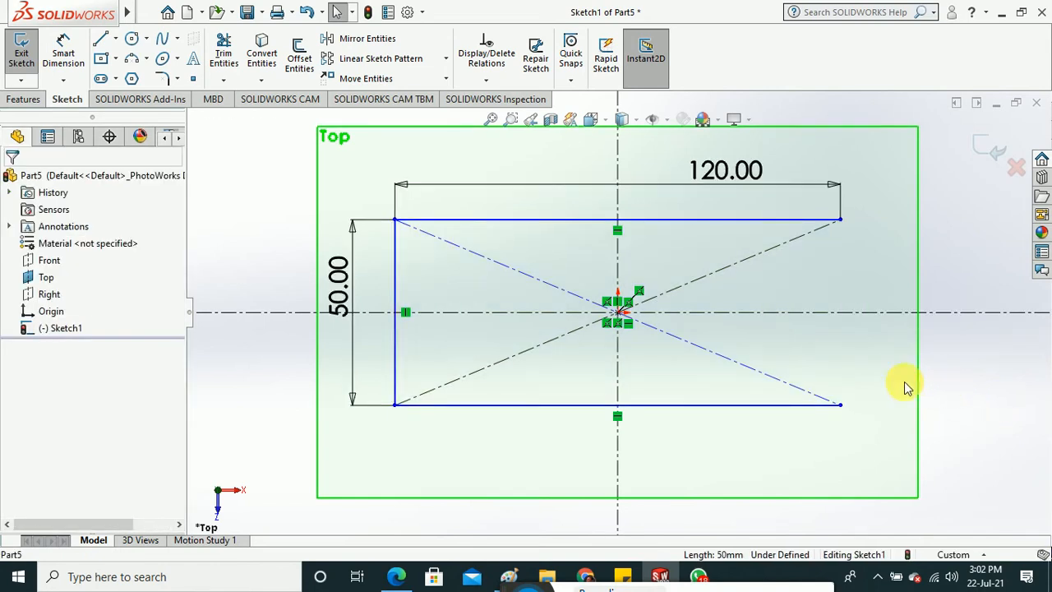
pyautogui.moveTo(840, 404)
pyautogui.mouseDown()
pyautogui.moveTo(759, 400)
pyautogui.moveTo(850, 403)
pyautogui.moveTo(840, 403)
pyautogui.mouseUp()
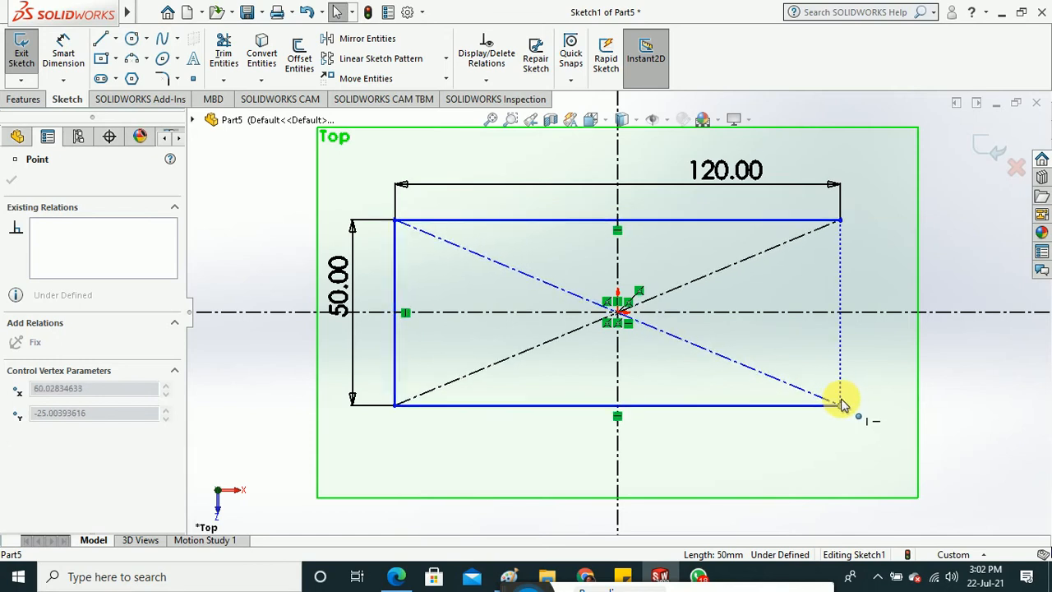
pyautogui.click(986, 426)
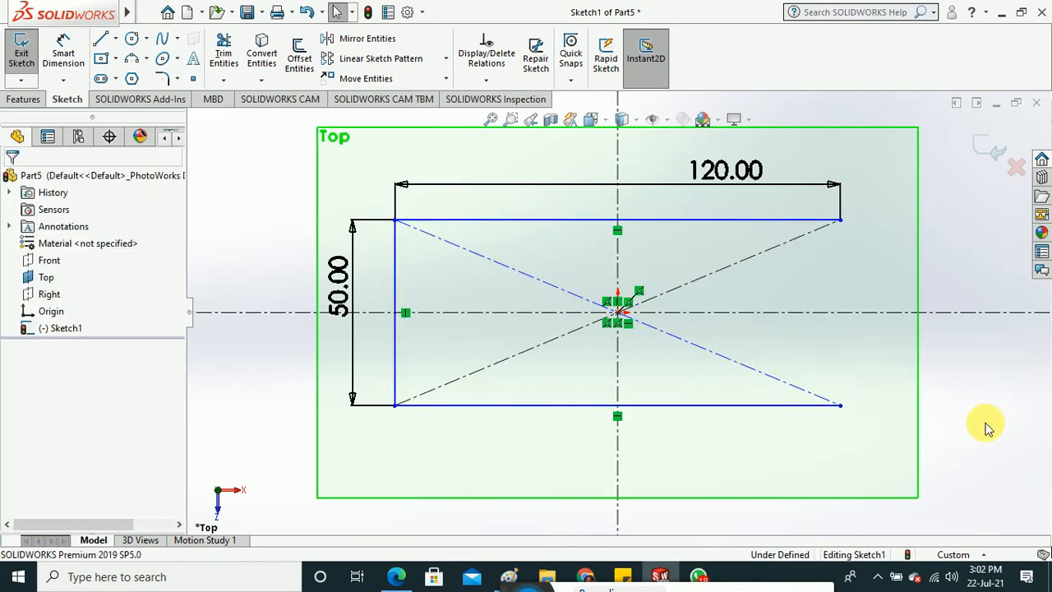
# Dimension the lower horizontal edge, accepting its current length of 120.04 mm.
pyautogui.click(65, 49)
pyautogui.click(720, 411)
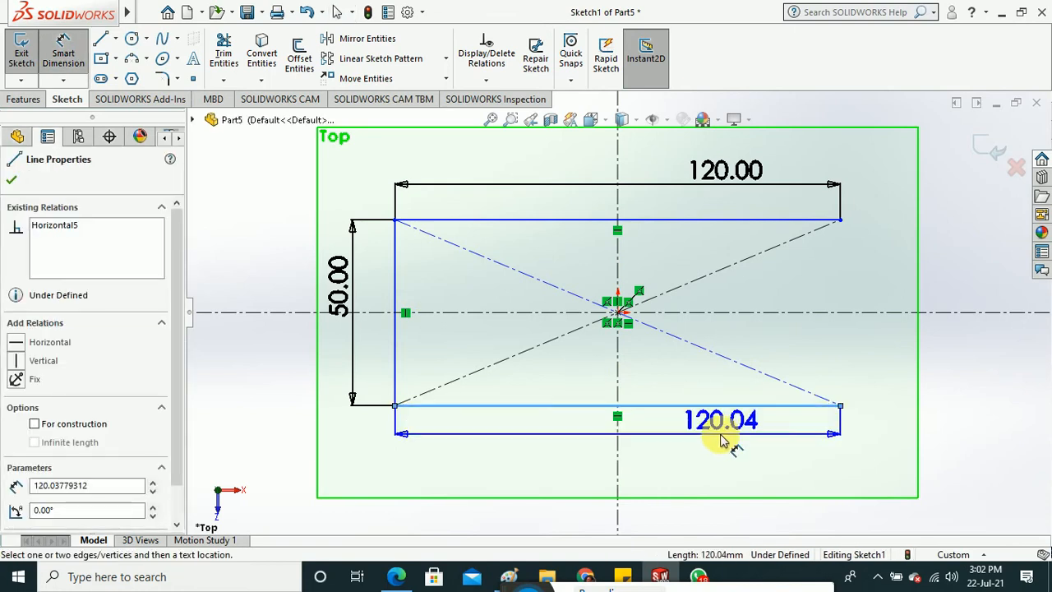
pyautogui.click(726, 436)
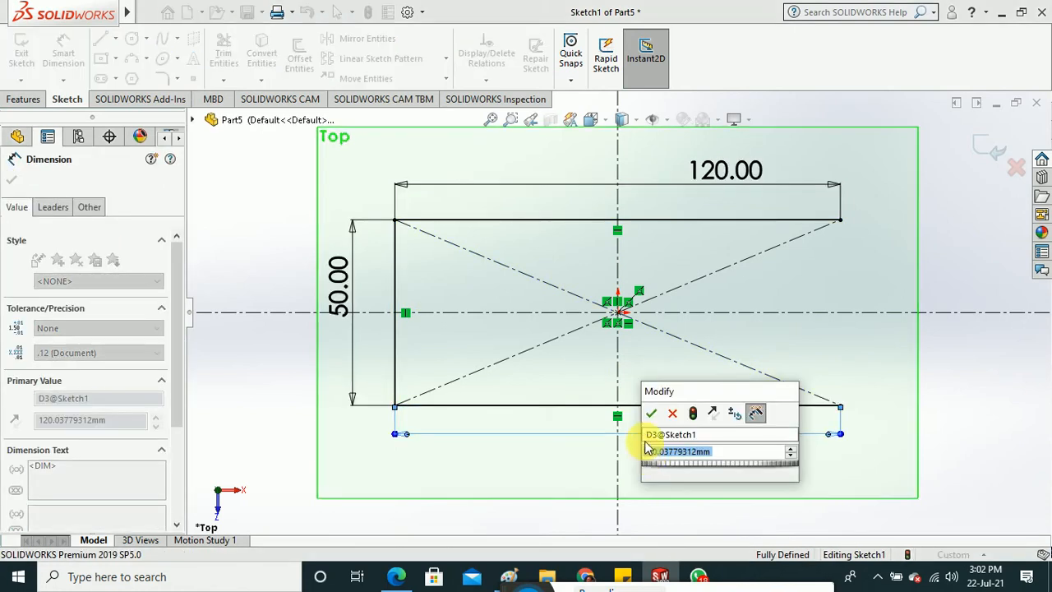
pyautogui.click(650, 411)
pyautogui.click(986, 419)
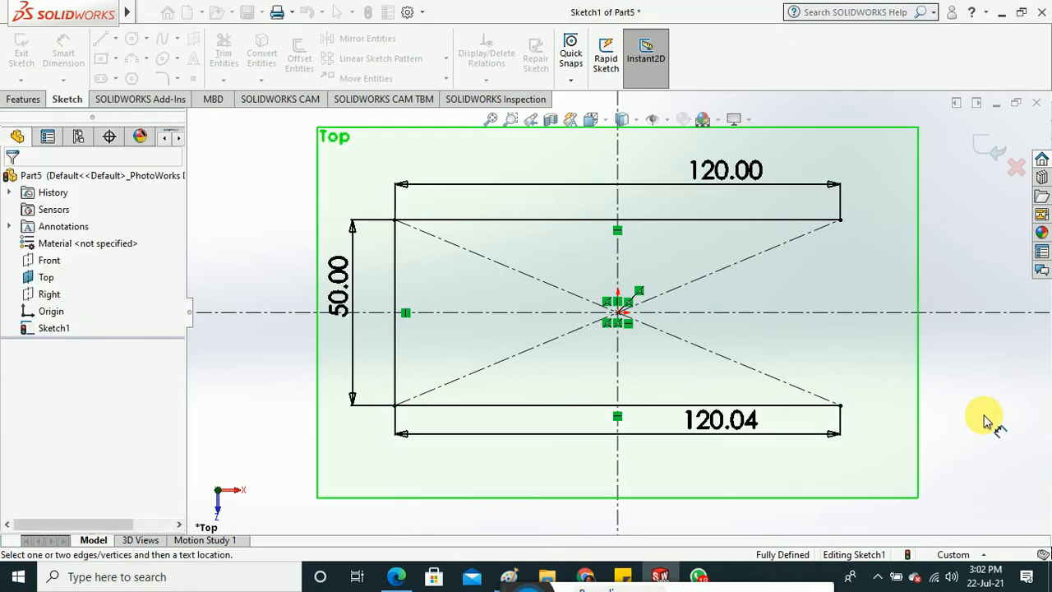
# Exit the sketch and extrude the open profile upward as a one-direction thin feature with a 10 mm wall, pulling its depth freehand.
pyautogui.click(25, 65)
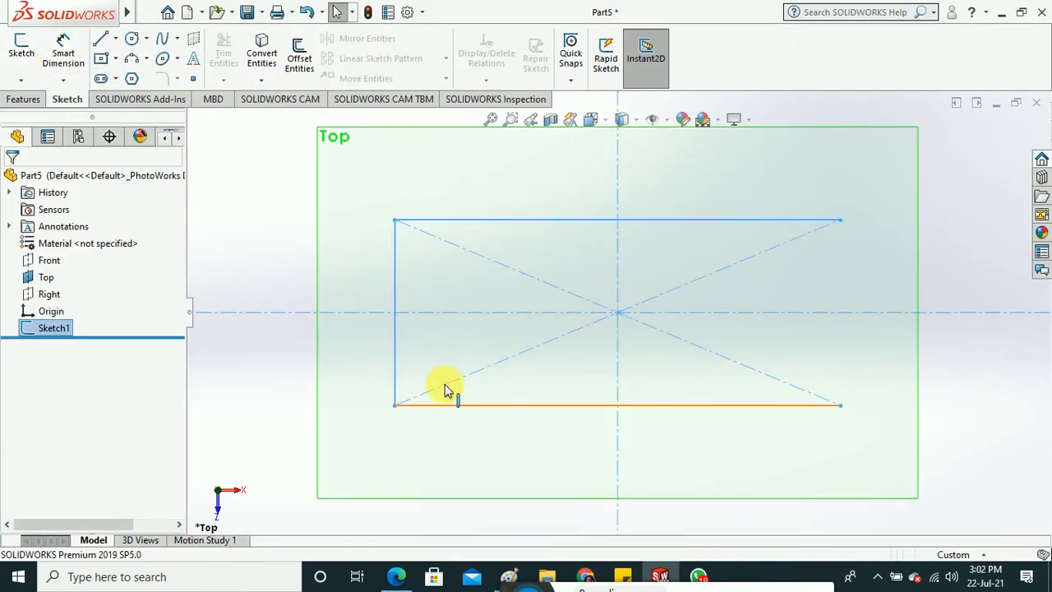
pyautogui.moveTo(446, 389); pyautogui.dragTo(422, 242, button='middle')
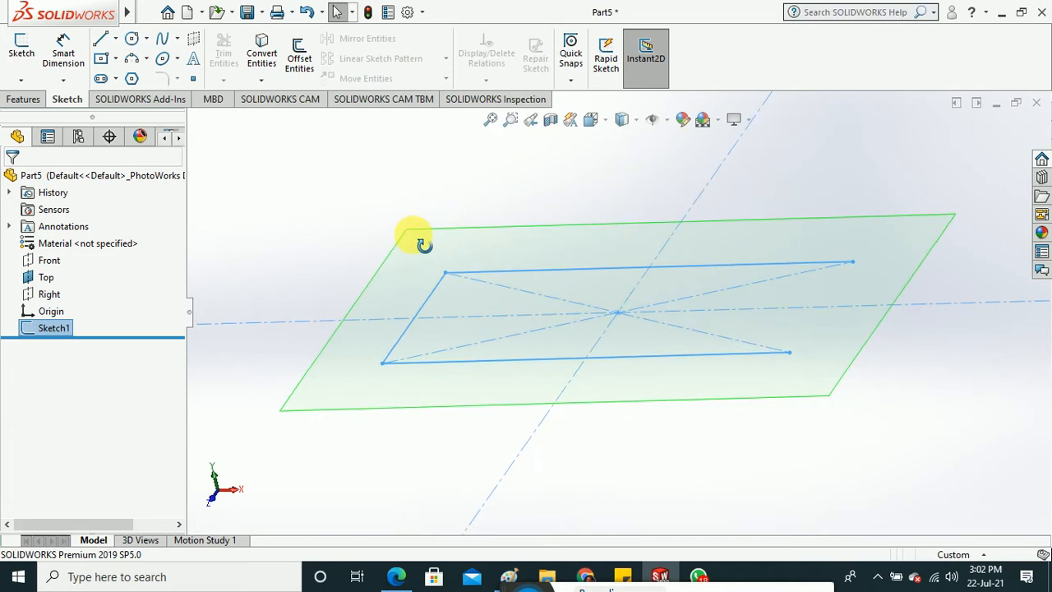
pyautogui.click(23, 99)
pyautogui.click(35, 69)
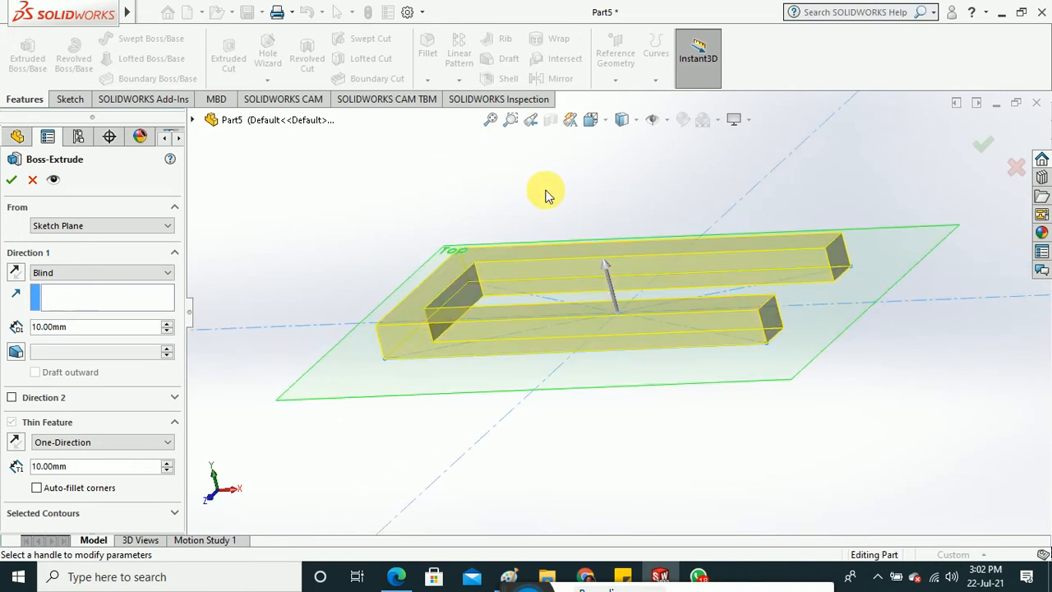
pyautogui.moveTo(606, 264); pyautogui.dragTo(575, 202)
pyautogui.click(11, 179)
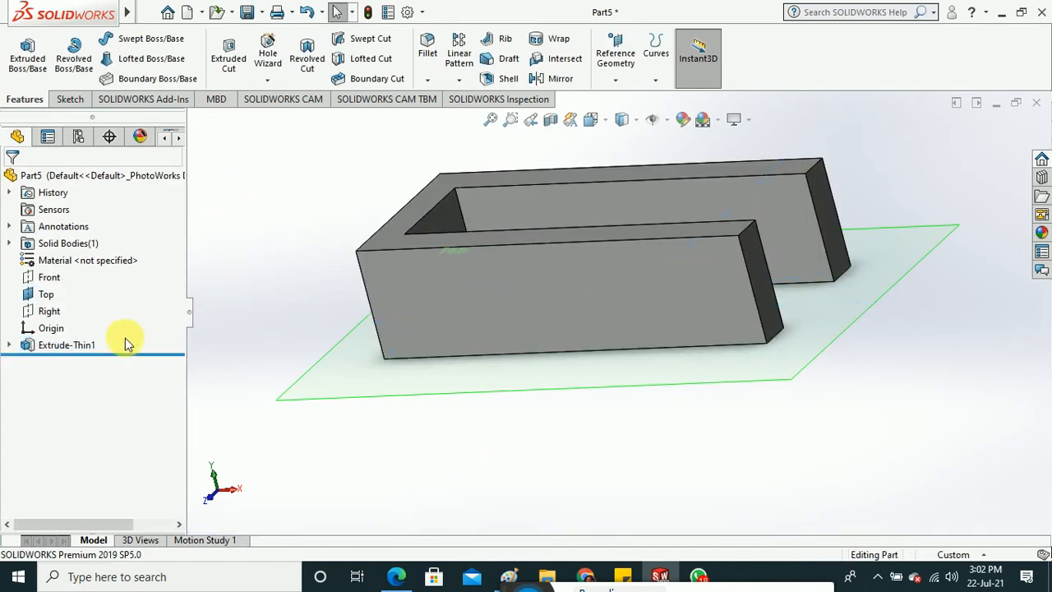
# Delete the thin extrusion while keeping its sketch.
pyautogui.click(79, 346)
pyautogui.rightClick(80, 346)
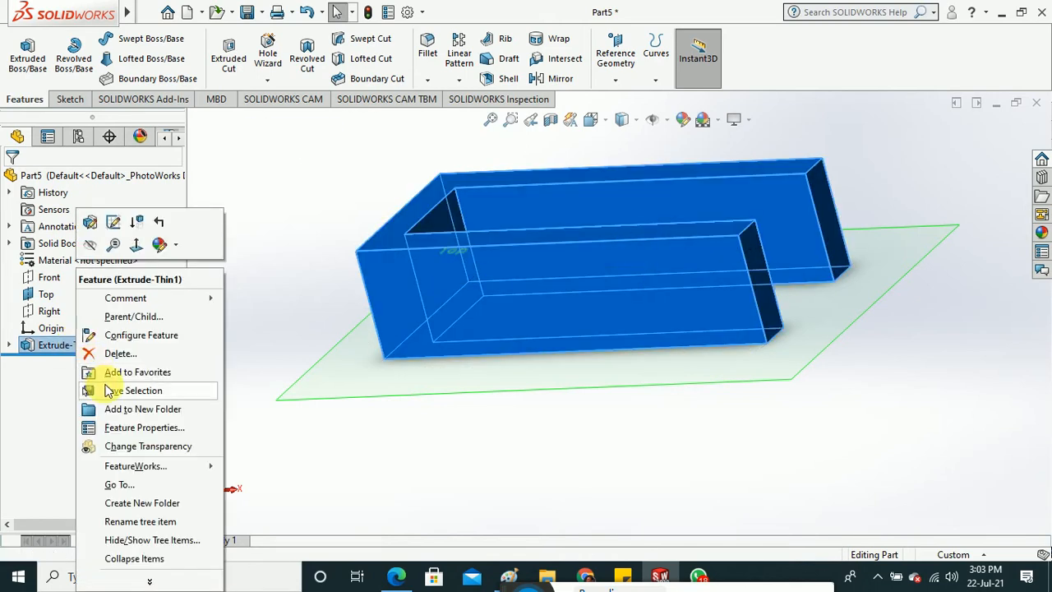
pyautogui.click(119, 354)
pyautogui.click(586, 193)
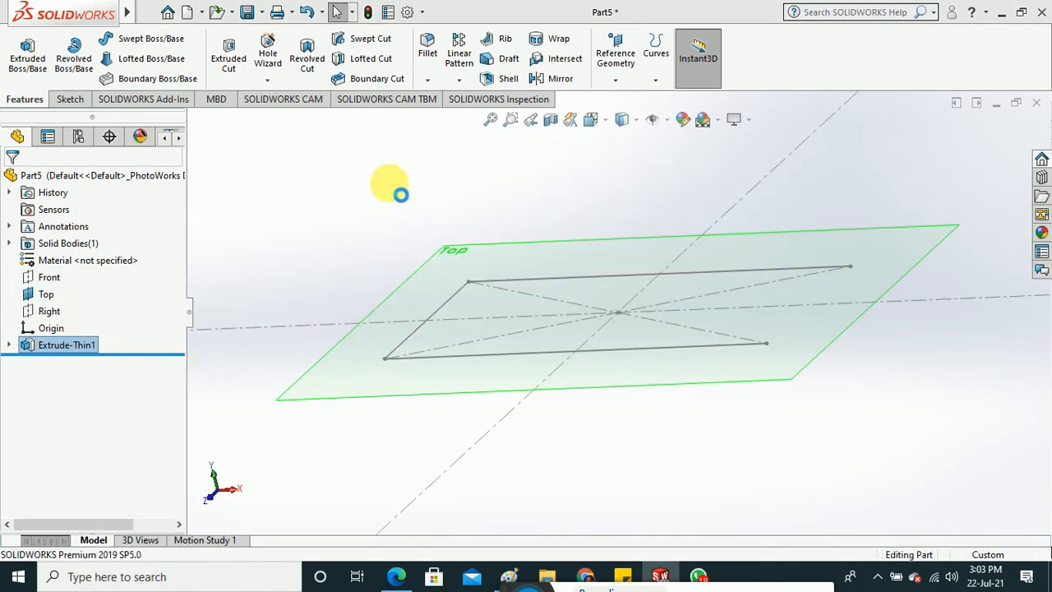
# Reopen the open-profile sketch for editing in a view normal to the Top plane and activate the Line tool.
pyautogui.rightClick(408, 338)
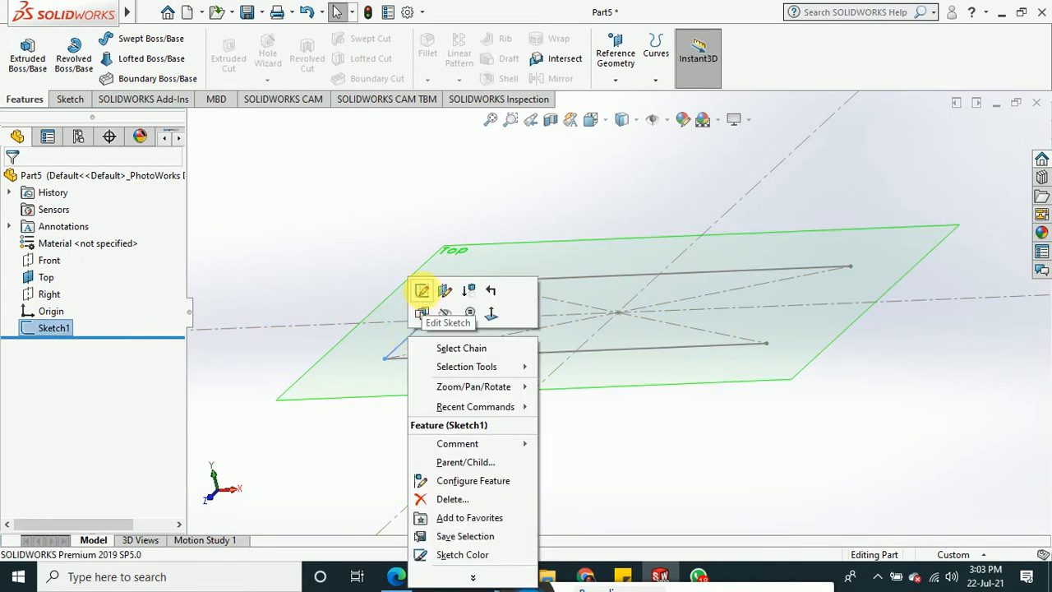
pyautogui.click(418, 296)
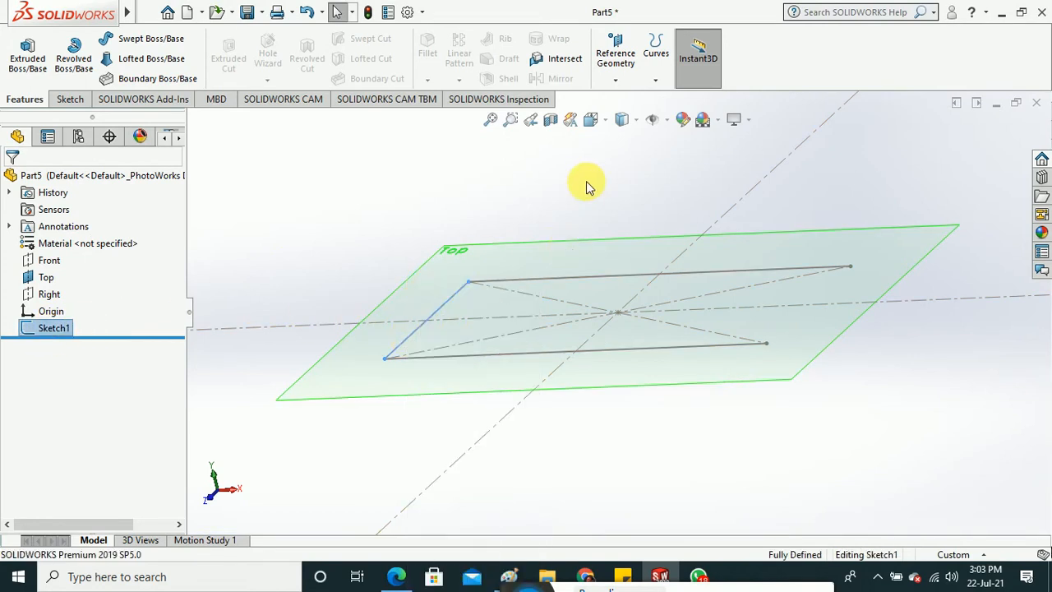
pyautogui.click(608, 124)
pyautogui.click(660, 181)
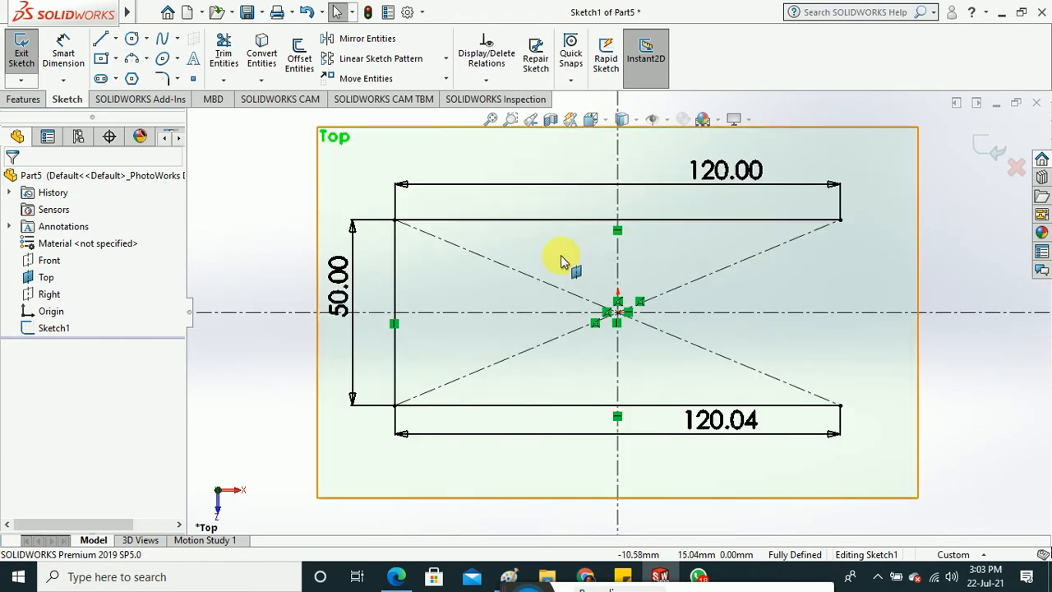
pyautogui.click(102, 39)
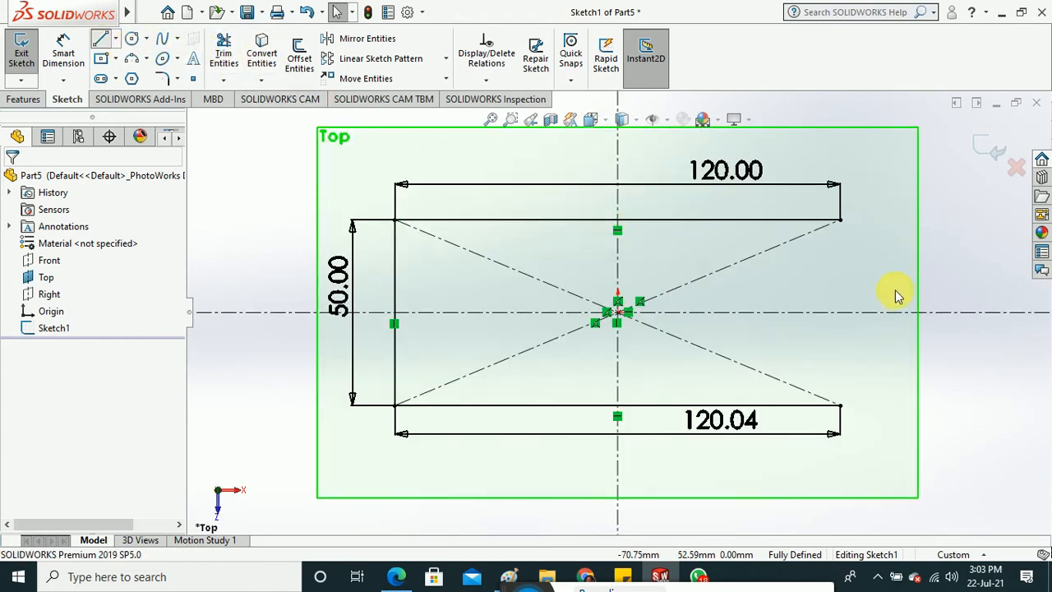
# Close the rectangle with a line joining the open right ends of its two long edges, and exit the sketch.
pyautogui.click(840, 220)
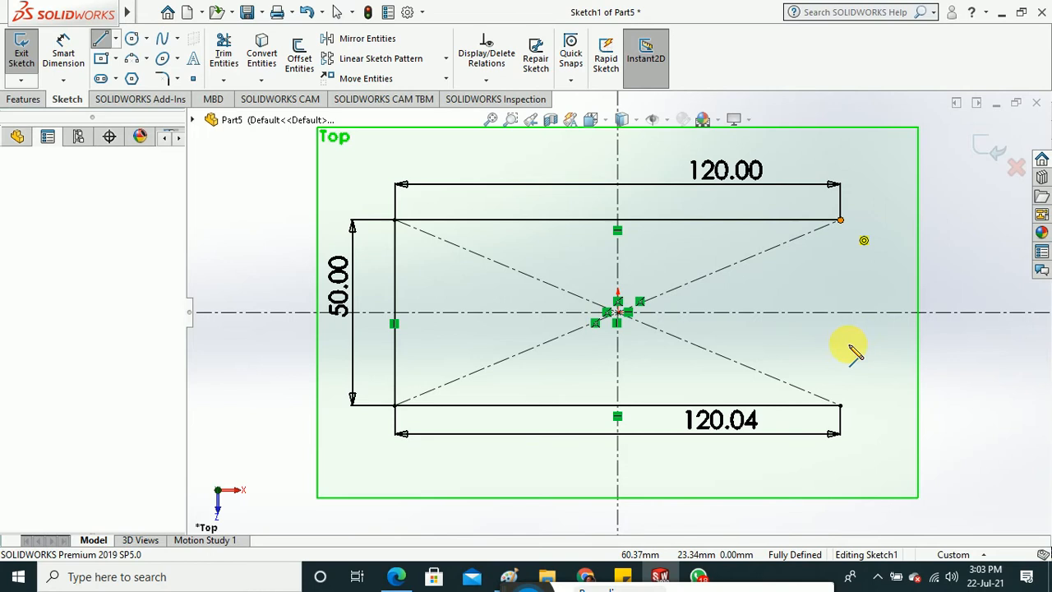
pyautogui.click(840, 405)
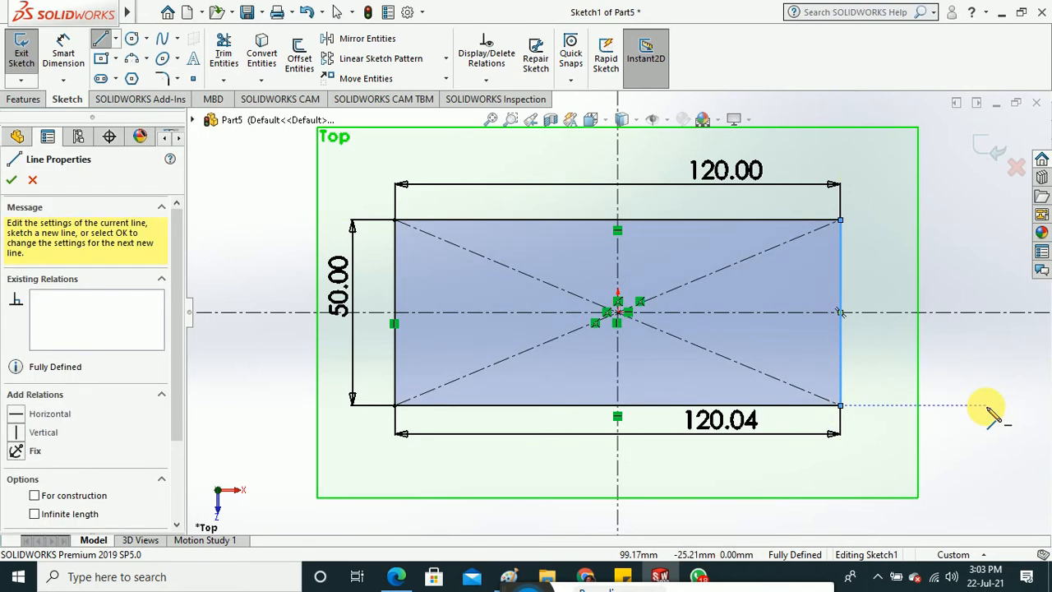
pyautogui.press('Escape')
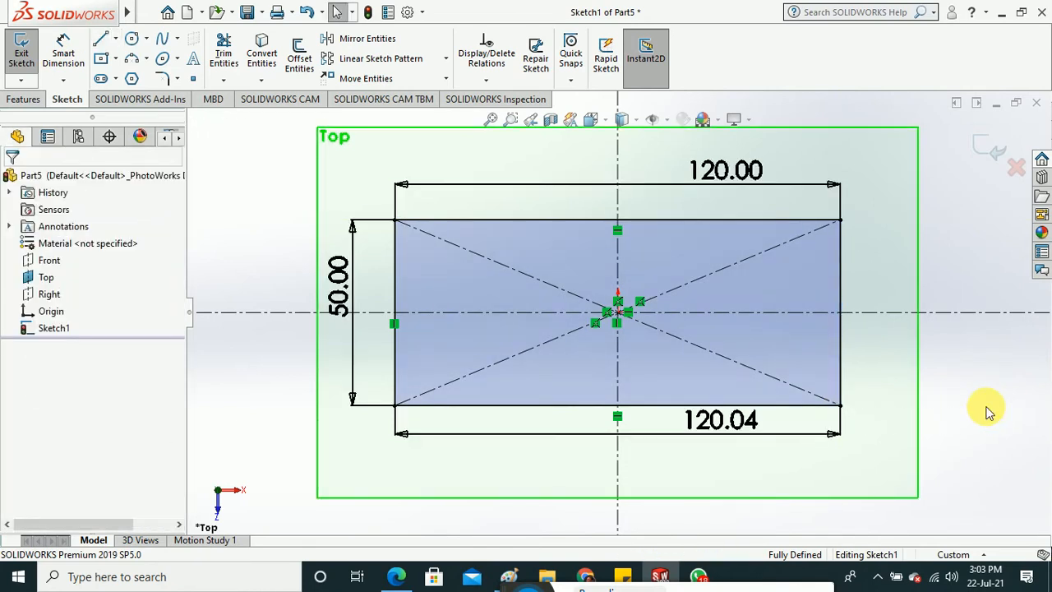
pyautogui.click(22, 65)
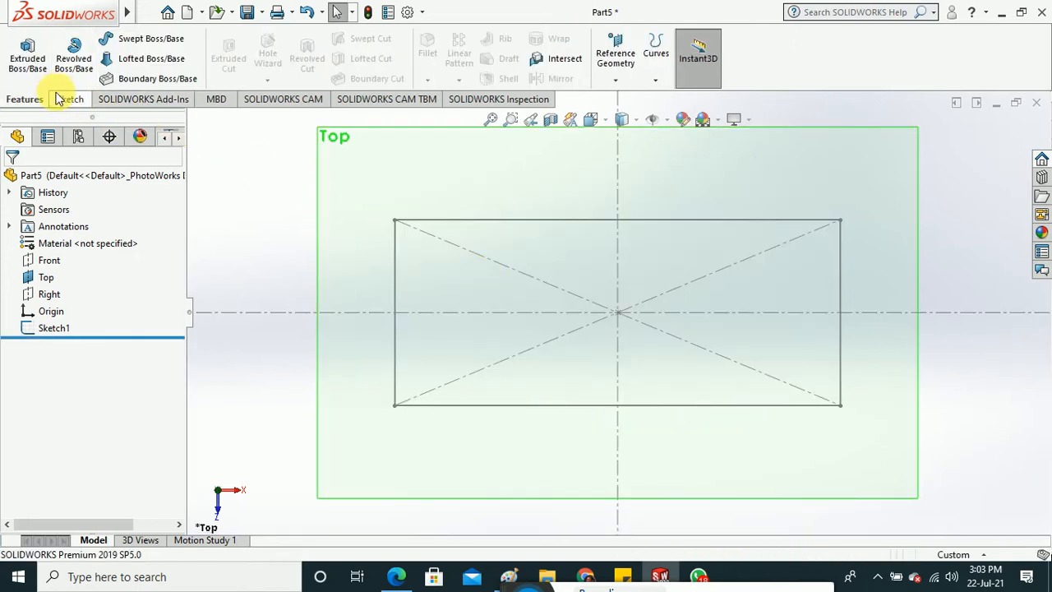
# Extrude the closed rectangle into a solid plate, and delete that extrusion while keeping its sketch.
pyautogui.click(27, 54)
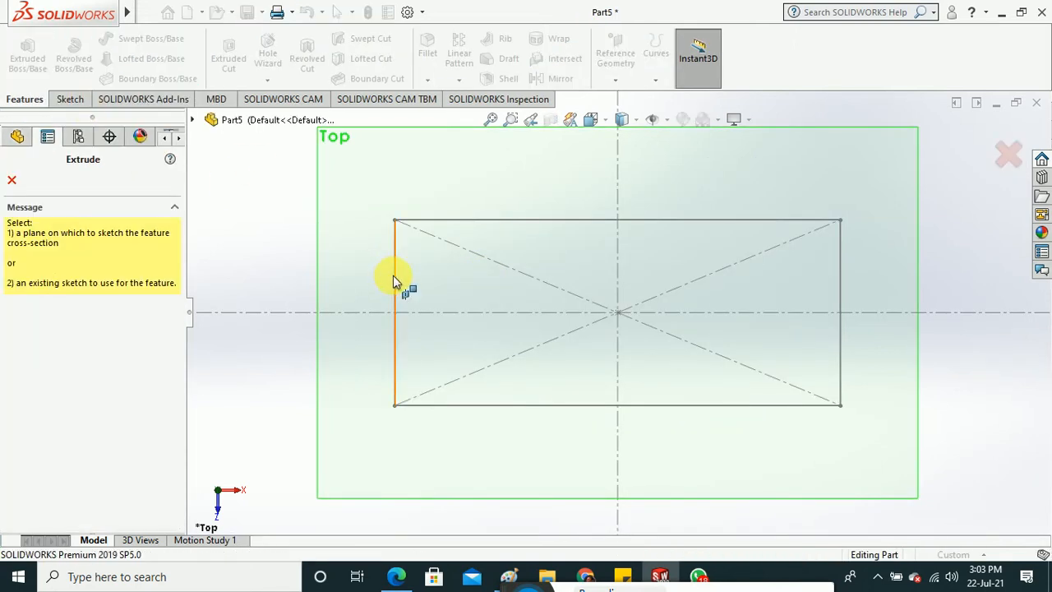
pyautogui.click(405, 287)
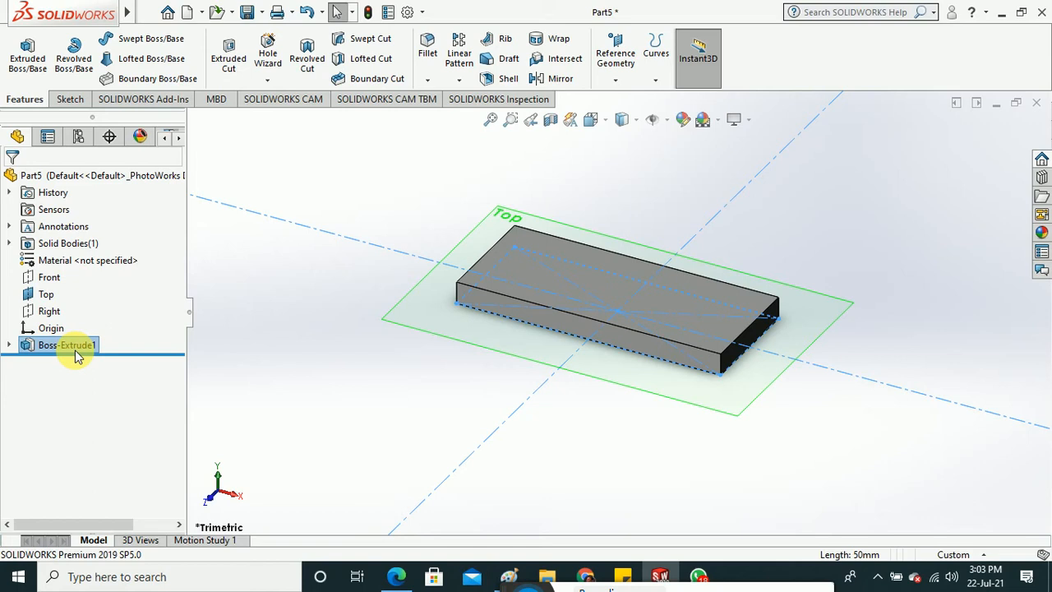
pyautogui.rightClick(75, 350)
pyautogui.click(103, 348)
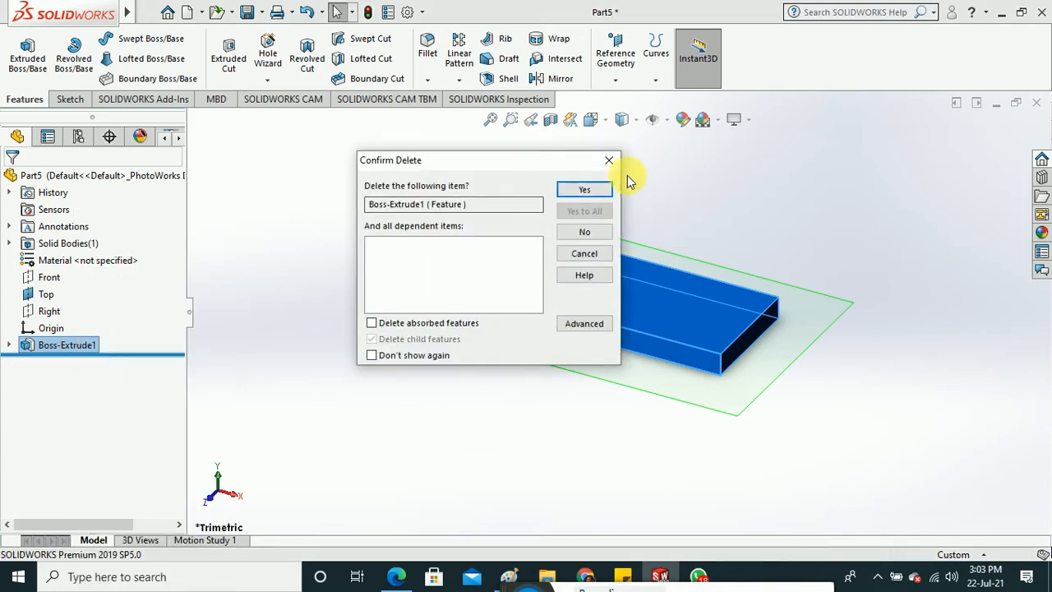
pyautogui.click(584, 189)
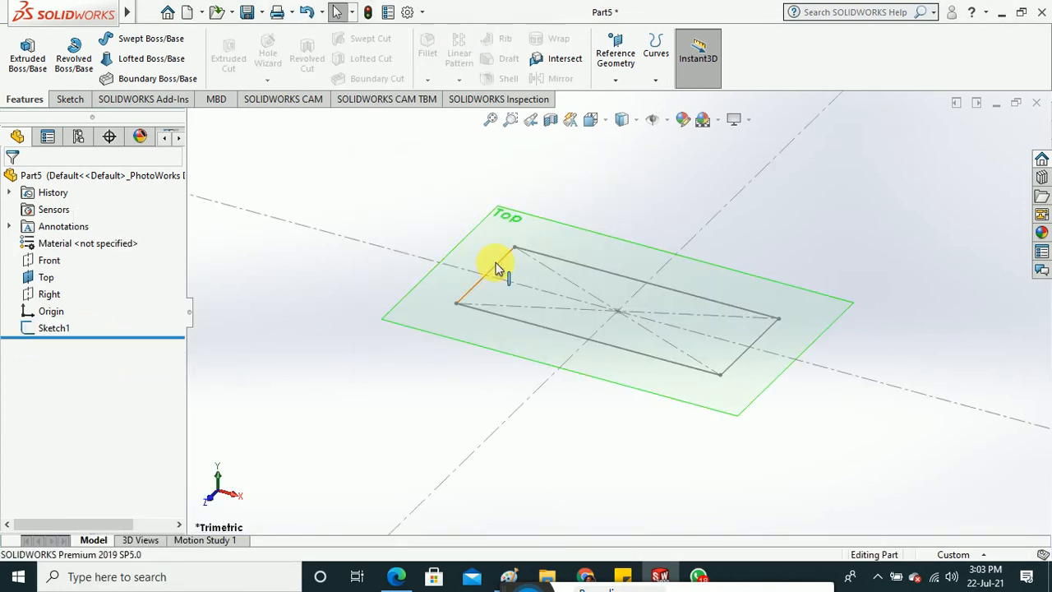
# Reopen the rectangle sketch for editing and orient the view normal to the sketch plane.
pyautogui.rightClick(496, 269)
pyautogui.click(507, 216)
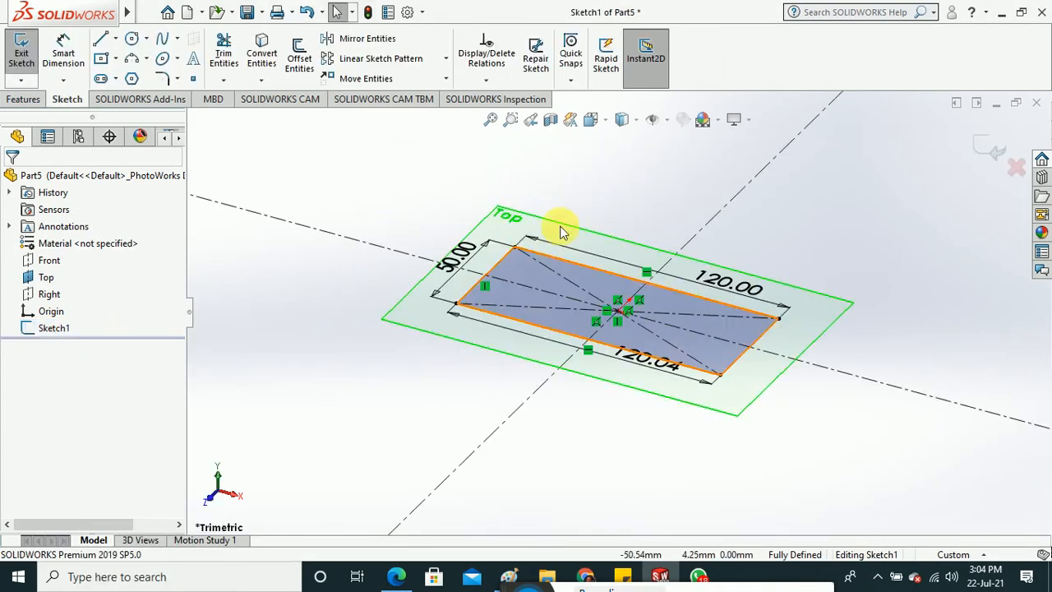
pyautogui.click(590, 119)
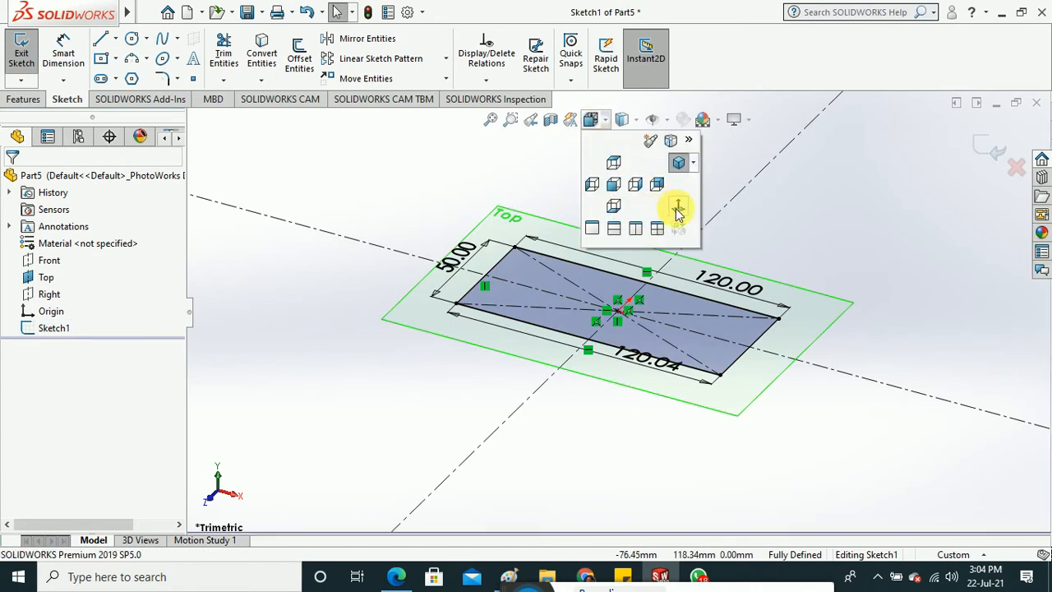
pyautogui.click(678, 207)
pyautogui.scroll(1, 616, 305)
pyautogui.scroll(-2, 618, 311)
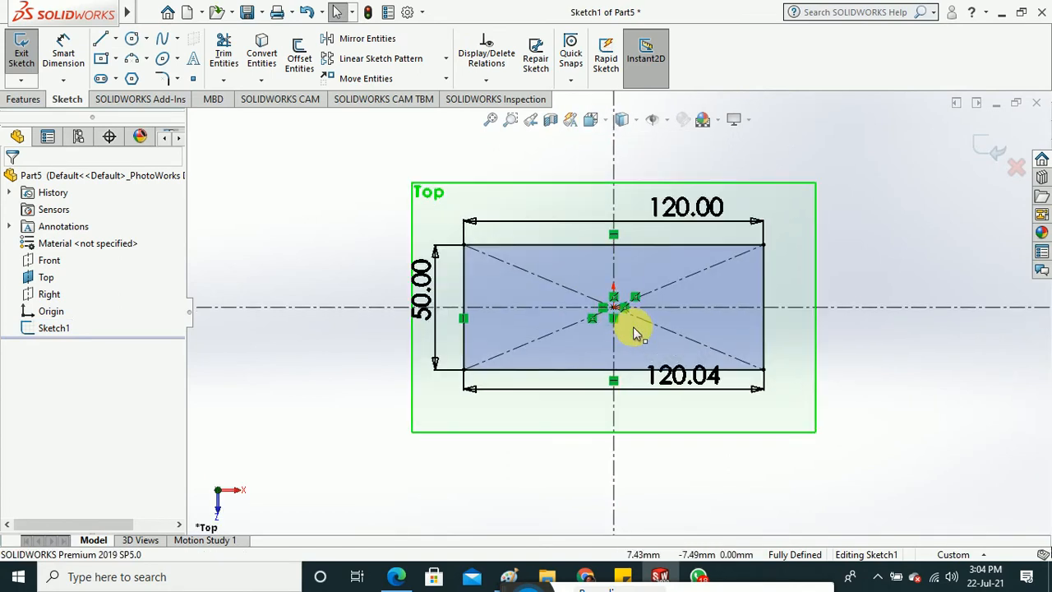
pyautogui.scroll(-1, 634, 333)
# Sketch a closed diamond of four lines connecting the midpoints of the rectangle's sides, and exit the sketch.
pyautogui.click(100, 39)
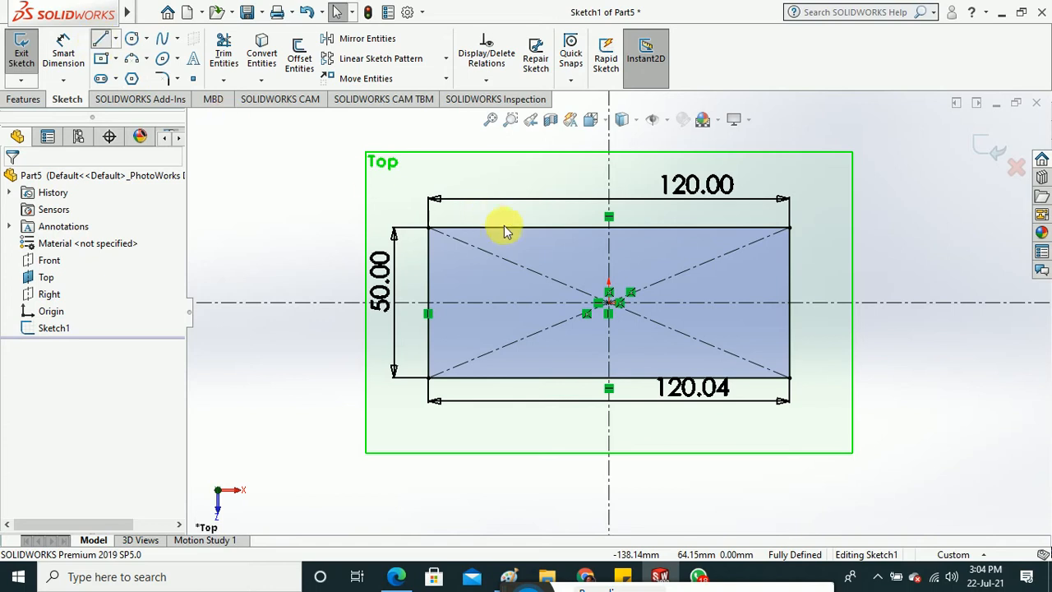
pyautogui.click(609, 228)
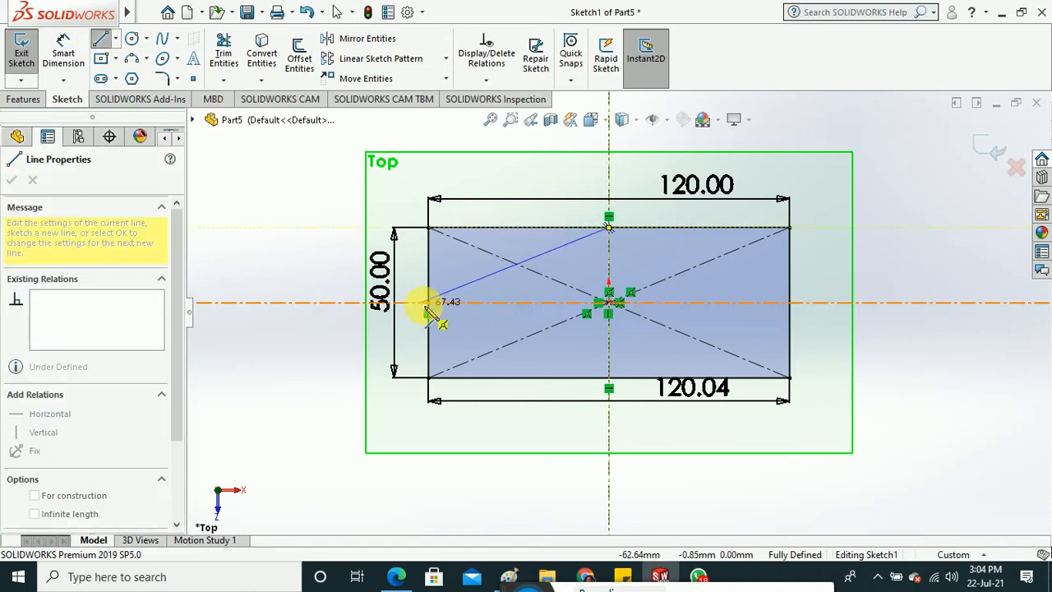
pyautogui.click(428, 302)
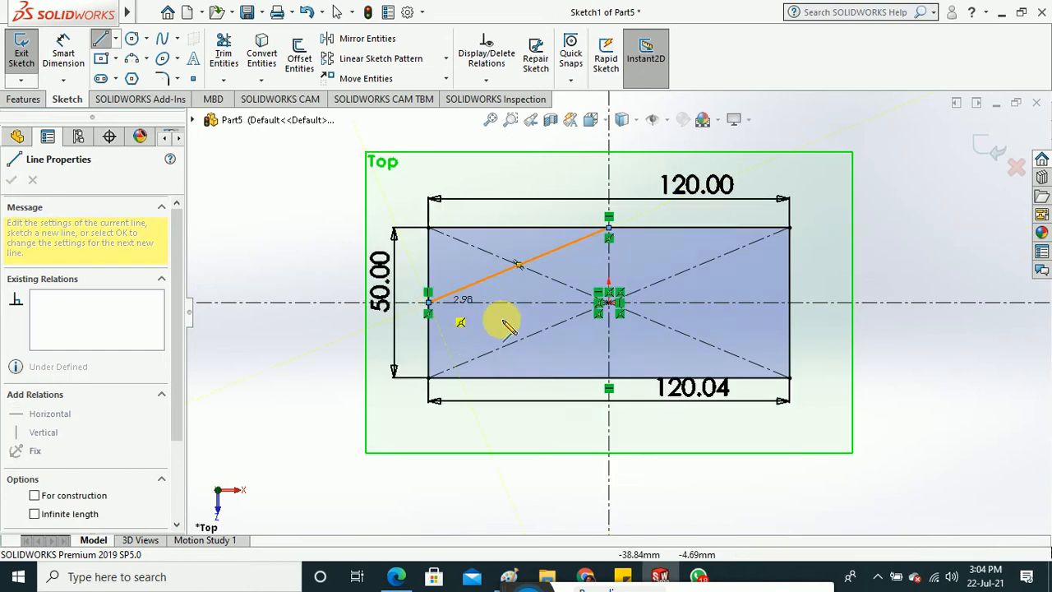
pyautogui.click(609, 379)
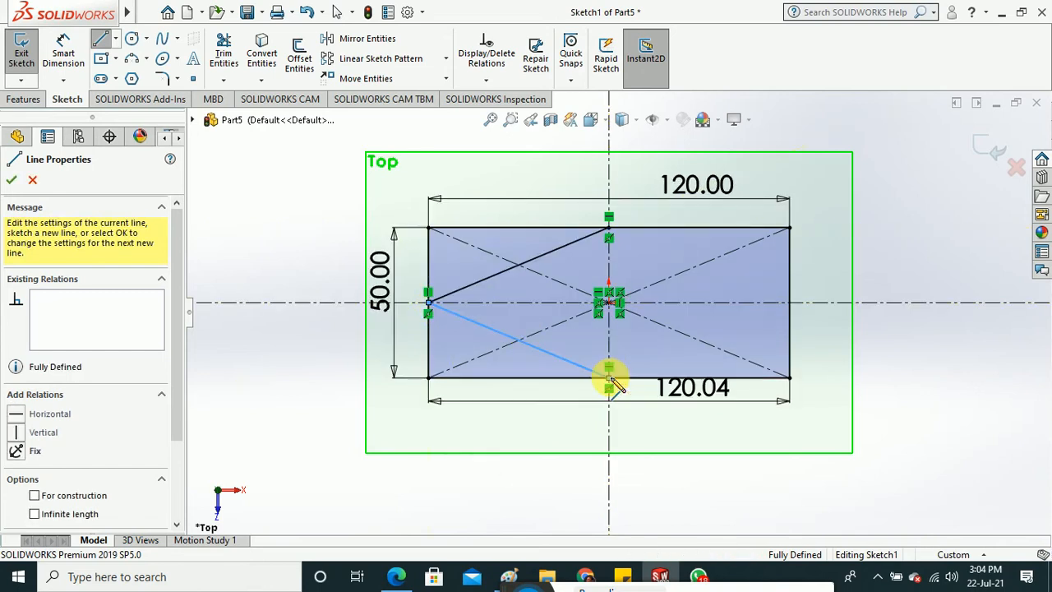
pyautogui.click(790, 302)
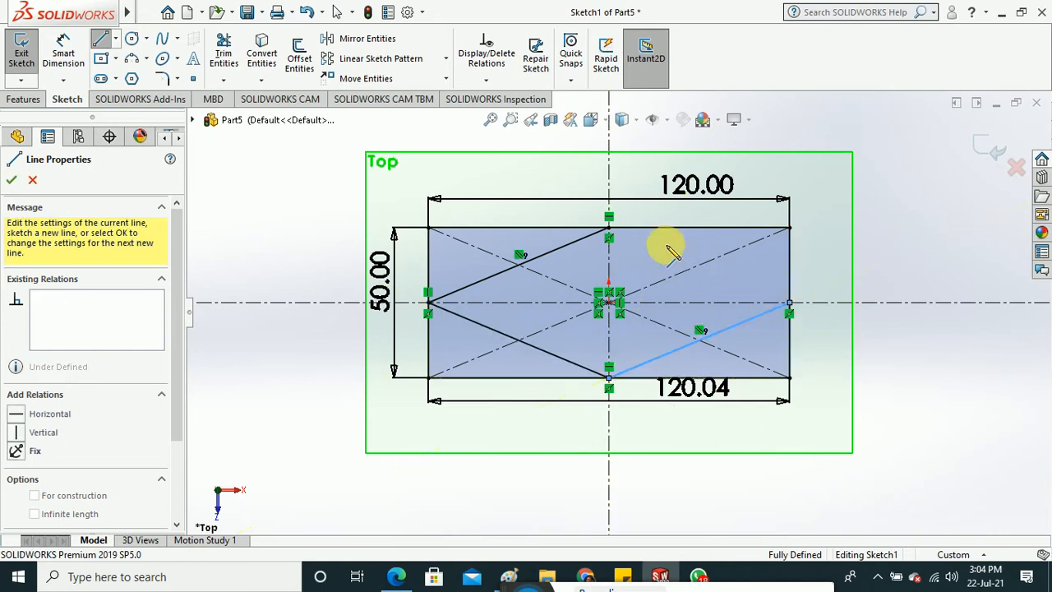
pyautogui.click(609, 227)
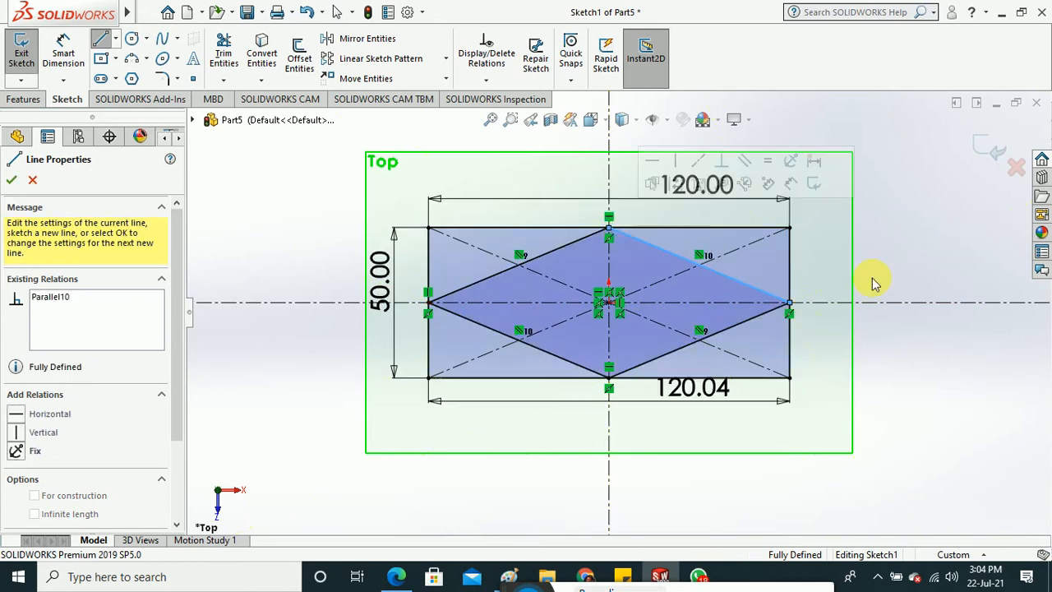
pyautogui.click(12, 180)
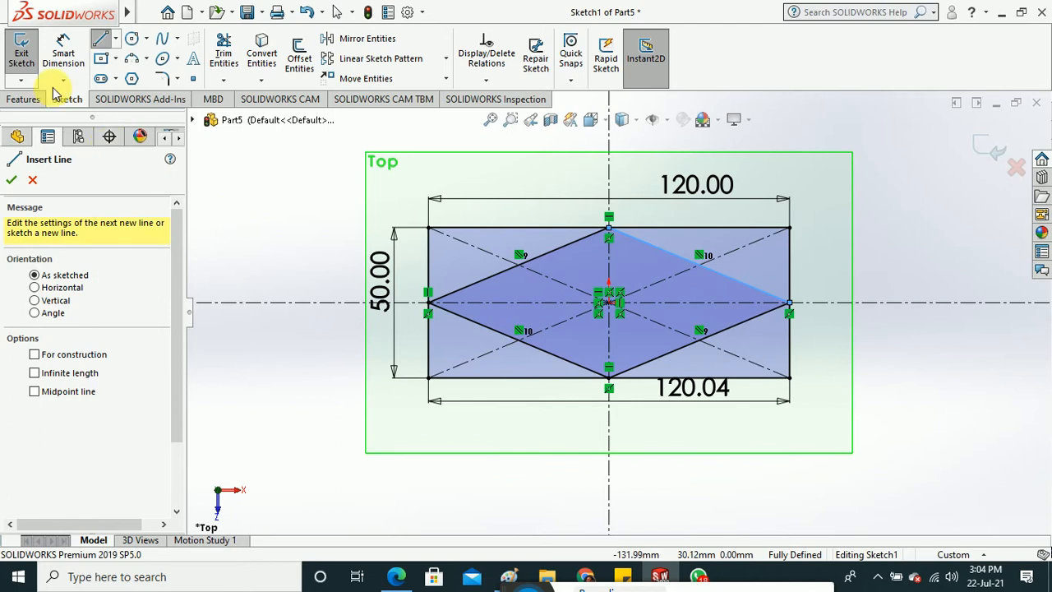
pyautogui.press('Escape')
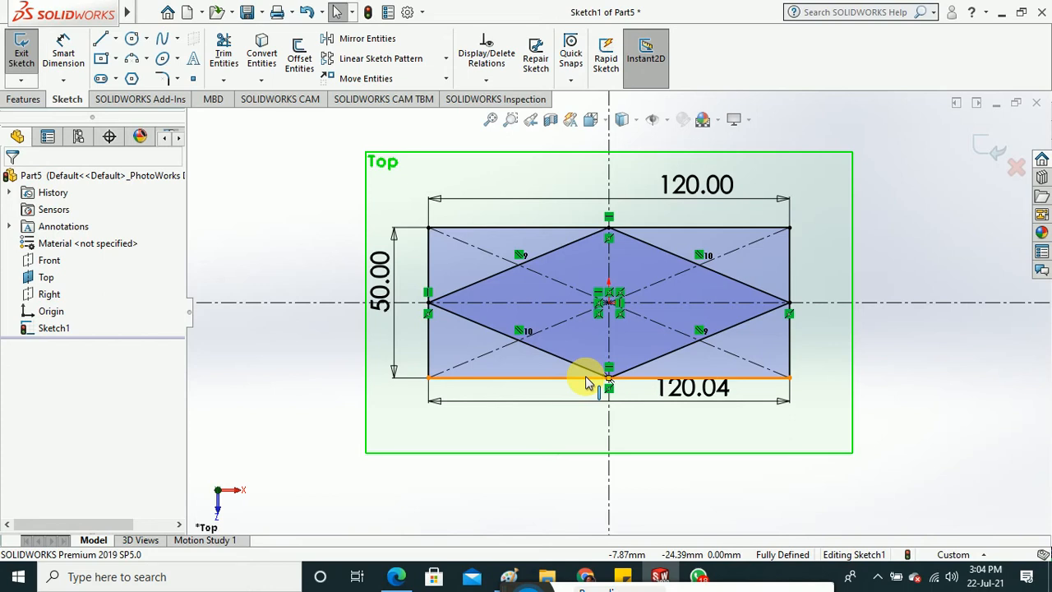
pyautogui.click(21, 53)
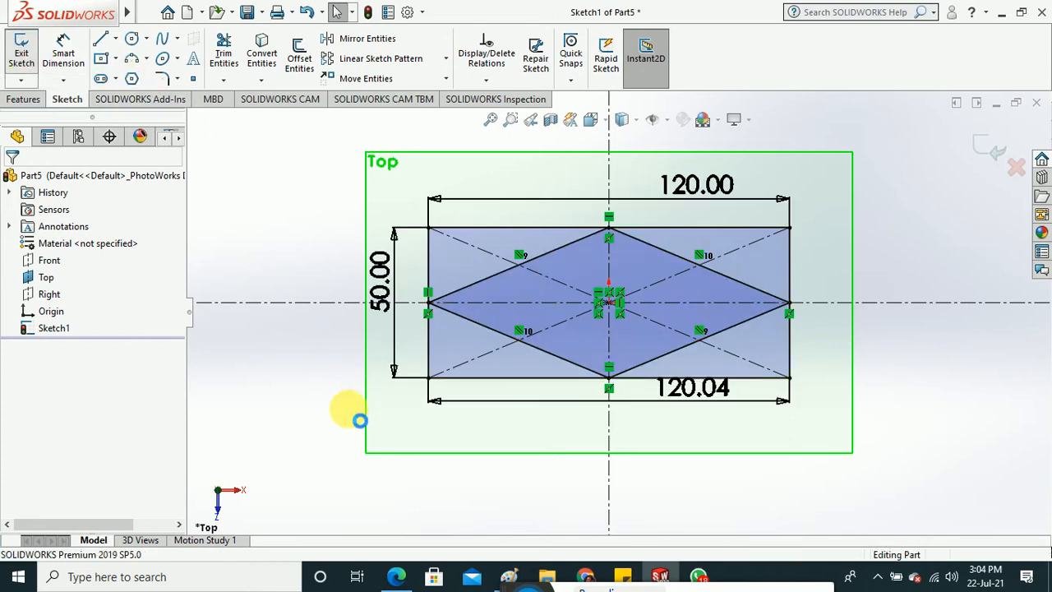
# Preview a 10 mm blind boss extrusion of the outer rectangle contour by picking its front long edge, and cancel it.
pyautogui.moveTo(340, 427)
pyautogui.mouseDown(button='middle')
pyautogui.moveTo(332, 224)
pyautogui.moveTo(305, 235)
pyautogui.mouseUp(button='middle')
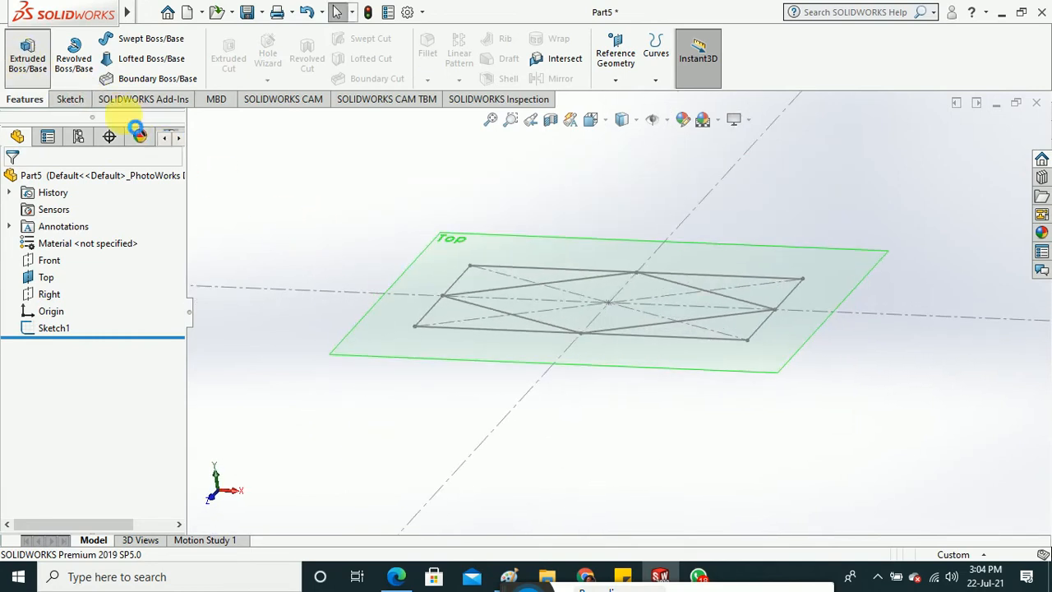
pyautogui.click(27, 53)
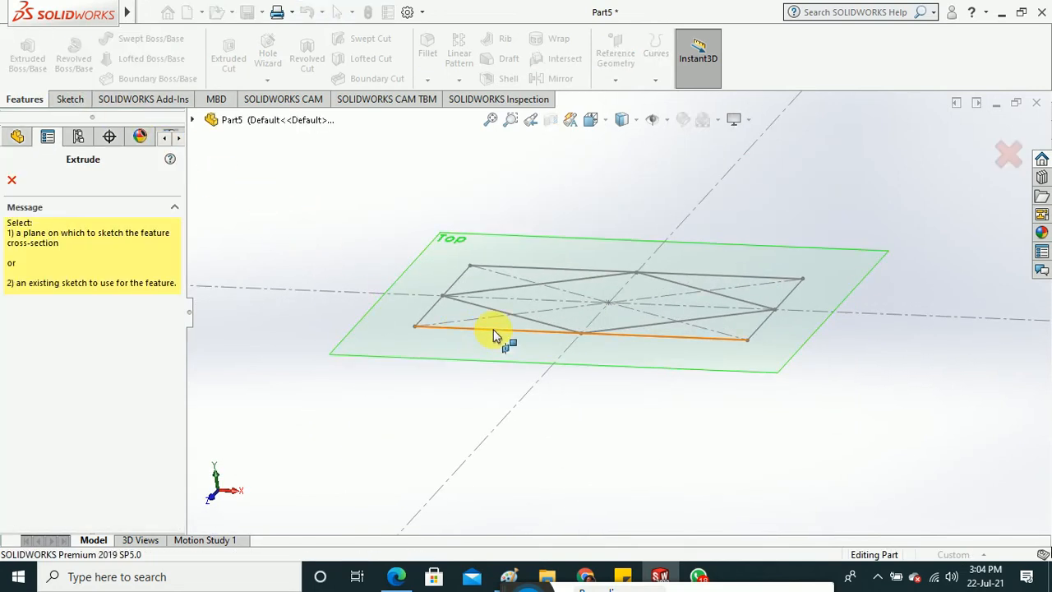
pyautogui.click(494, 335)
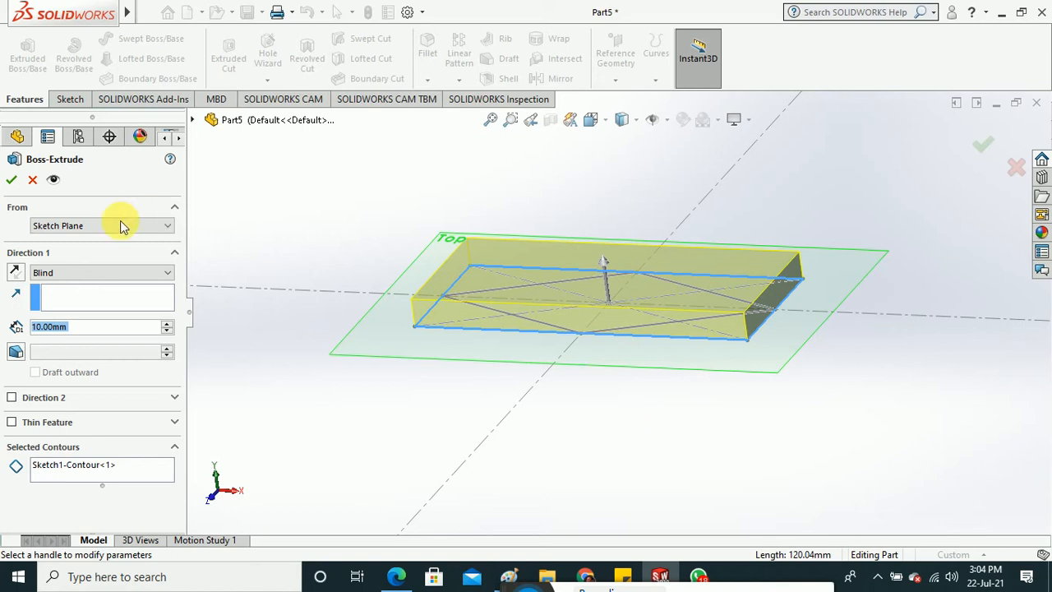
pyautogui.click(32, 179)
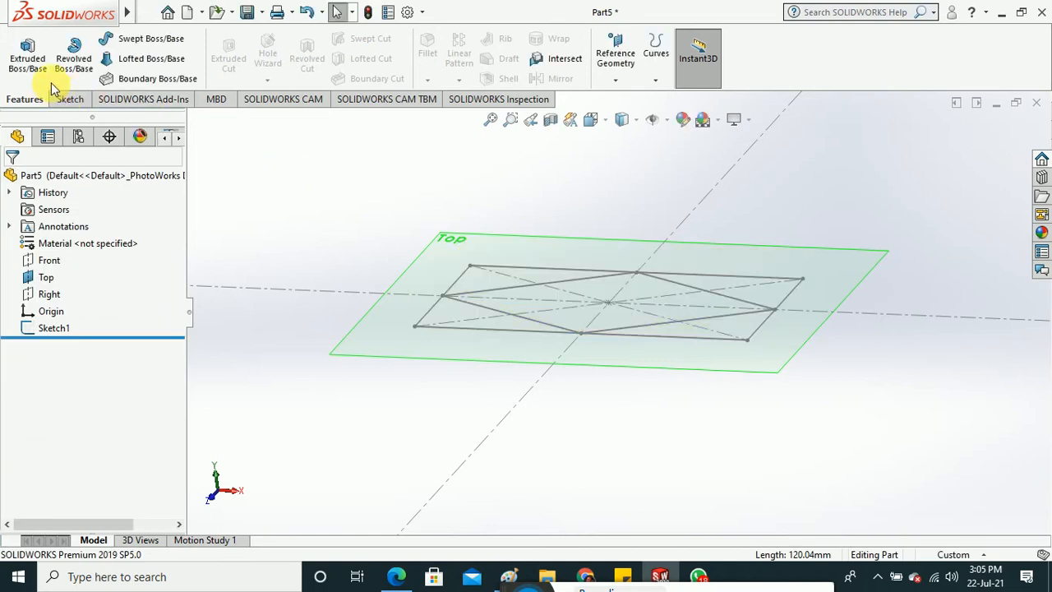
# Preview a 10 mm blind boss extrusion of the inner diamond contour, and cancel it.
pyautogui.click(28, 54)
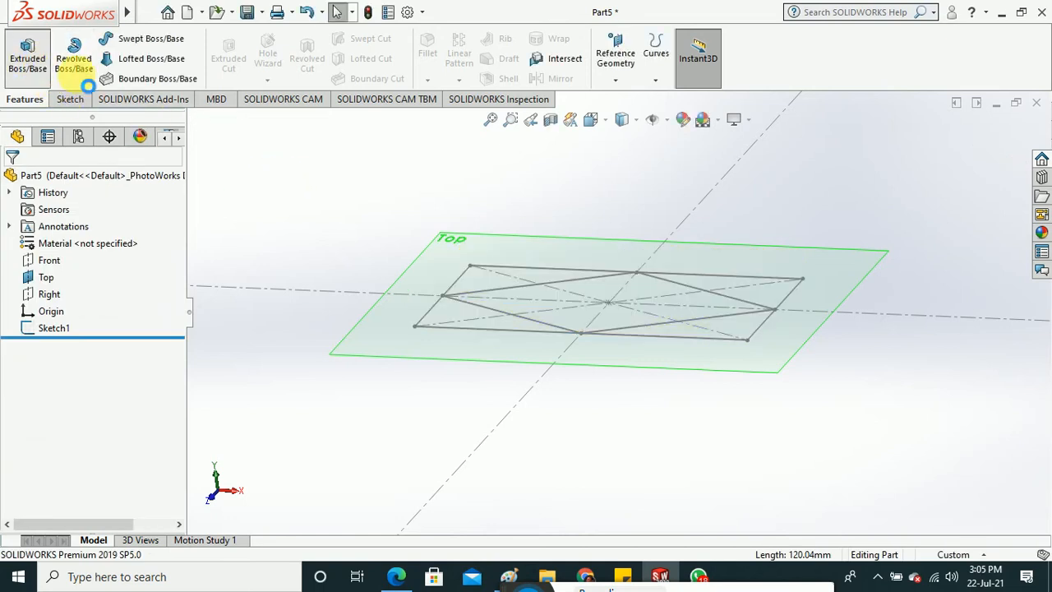
pyautogui.click(531, 295)
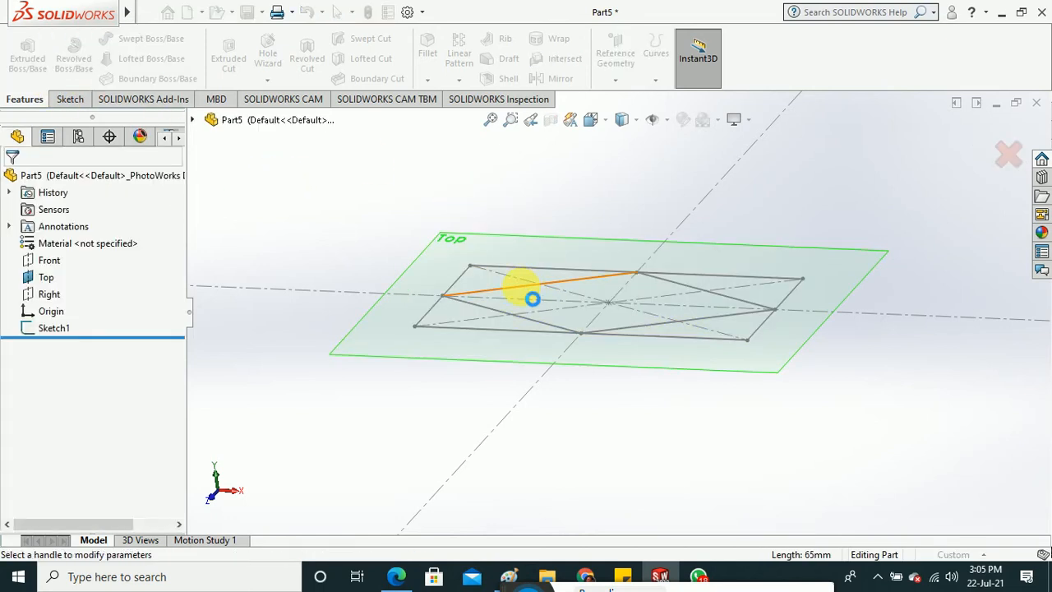
pyautogui.moveTo(650, 411); pyautogui.dragTo(657, 452, button='middle')
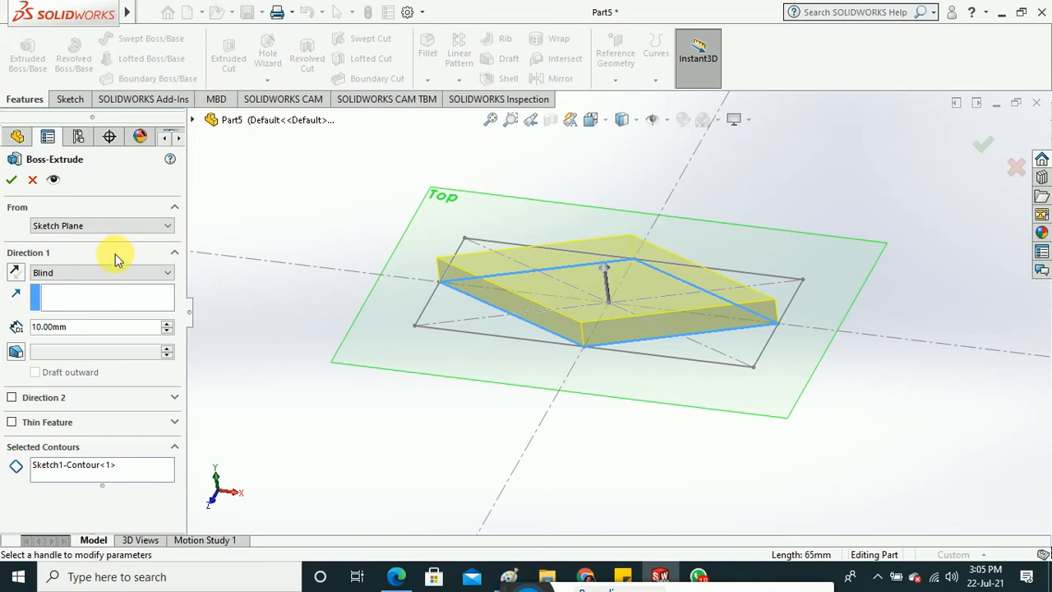
pyautogui.click(31, 181)
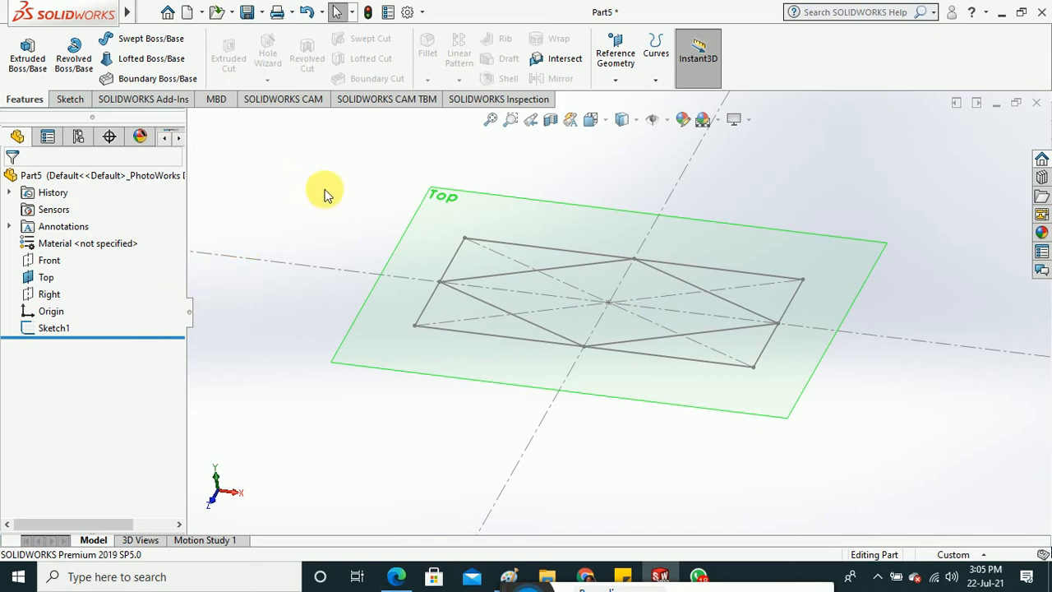
# Window-select the sketch geometry, try a 10 mm boss extrusion from the rectangle's rear long edge, and cancel it.
pyautogui.moveTo(343, 162)
pyautogui.mouseDown()
pyautogui.moveTo(453, 263)
pyautogui.moveTo(878, 427)
pyautogui.mouseUp()
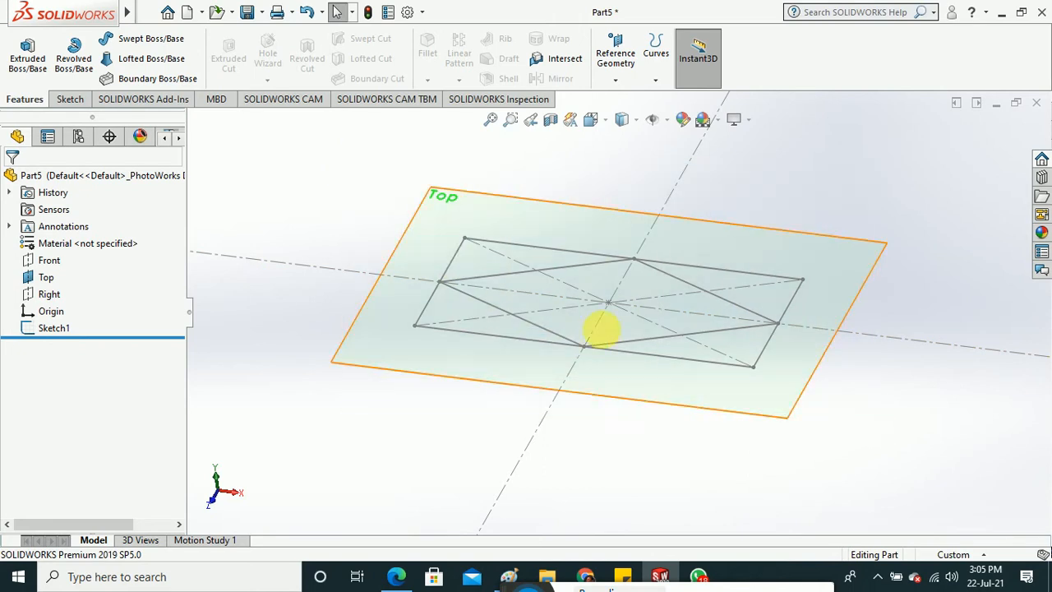
pyautogui.click(27, 59)
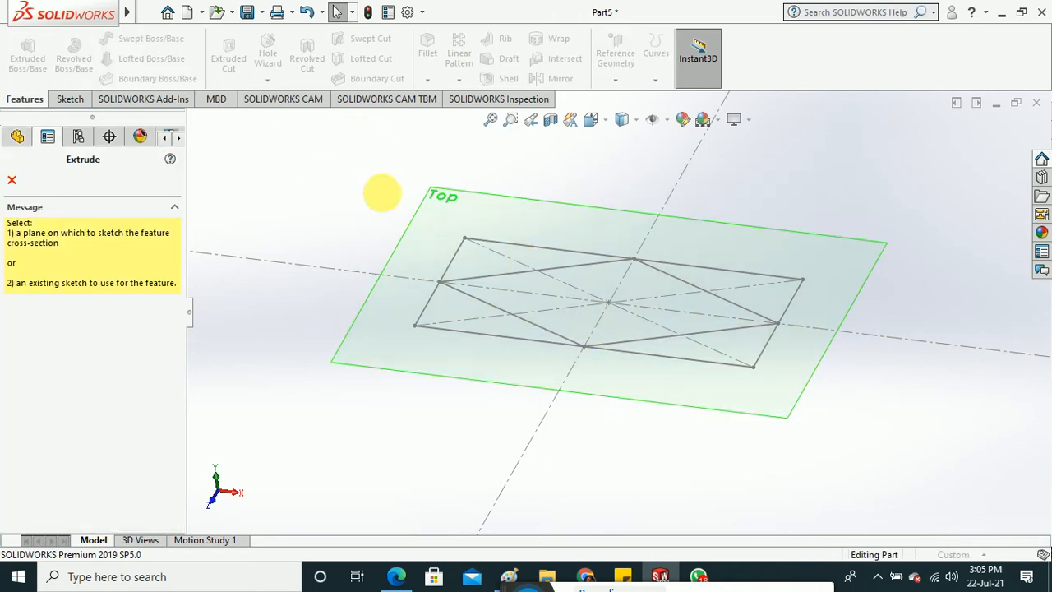
pyautogui.click(529, 246)
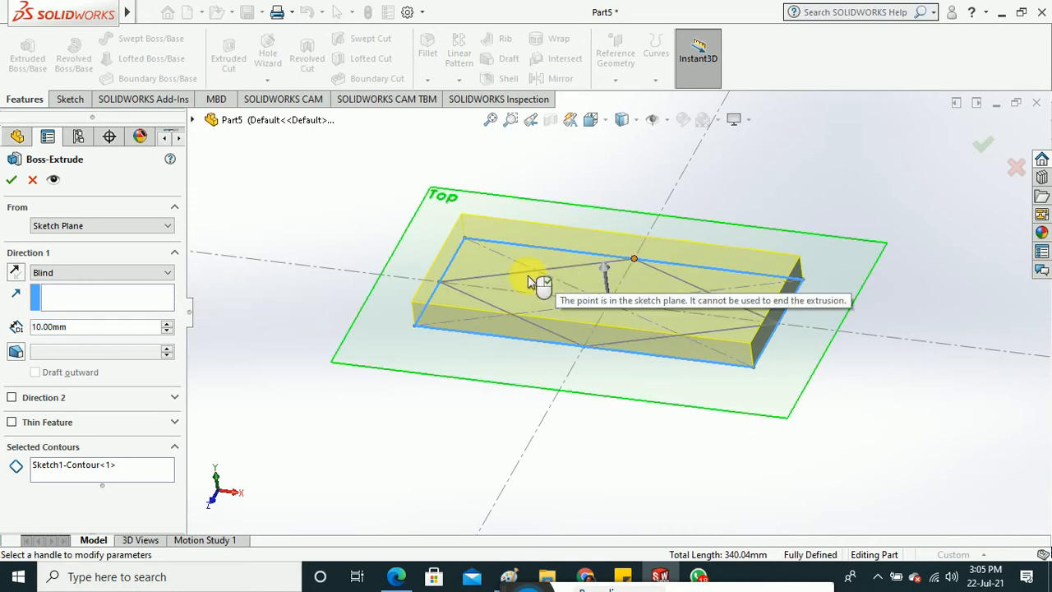
pyautogui.click(32, 179)
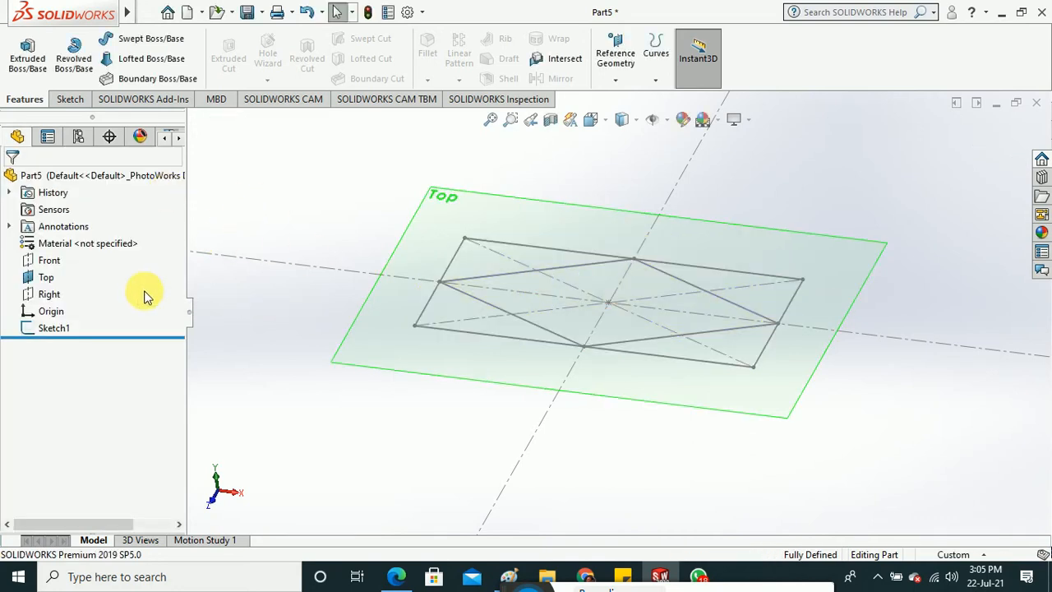
# Try to extrude the whole Sketch1 as a 10 mm blind boss, and cancel the extrusion.
pyautogui.click(62, 328)
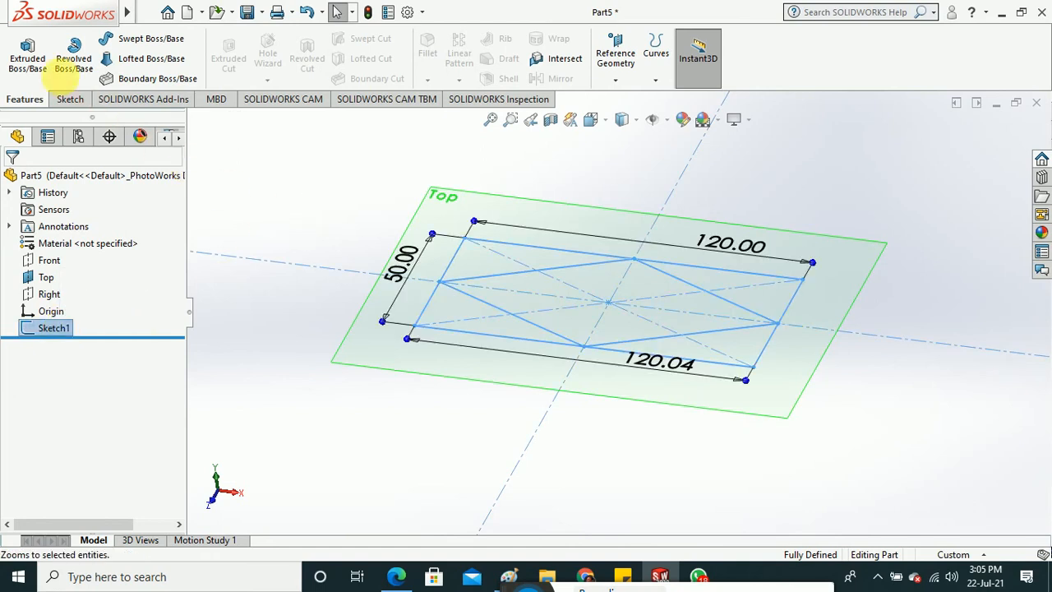
pyautogui.click(27, 56)
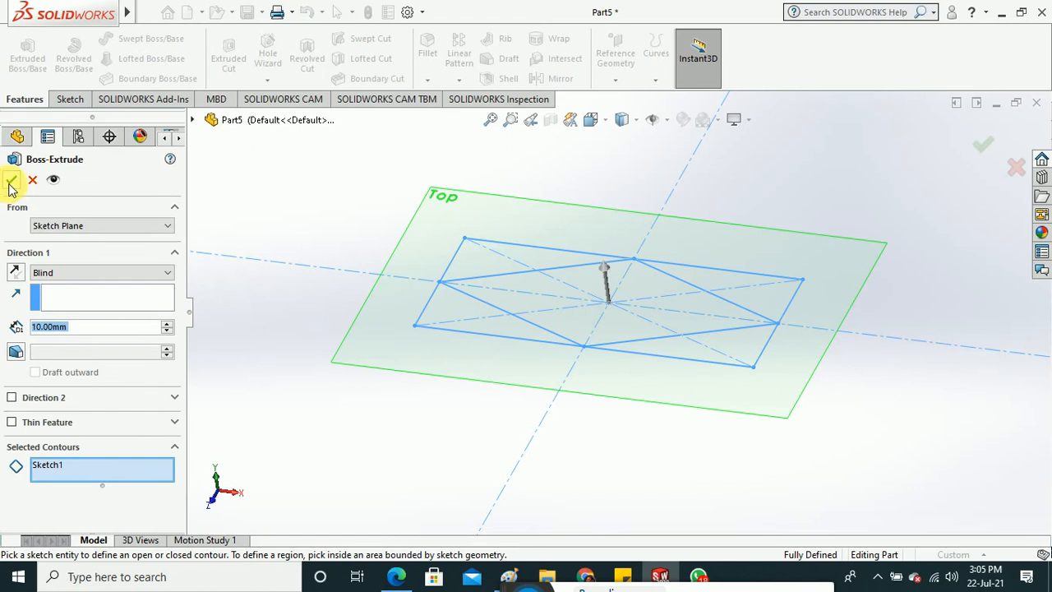
pyautogui.click(11, 183)
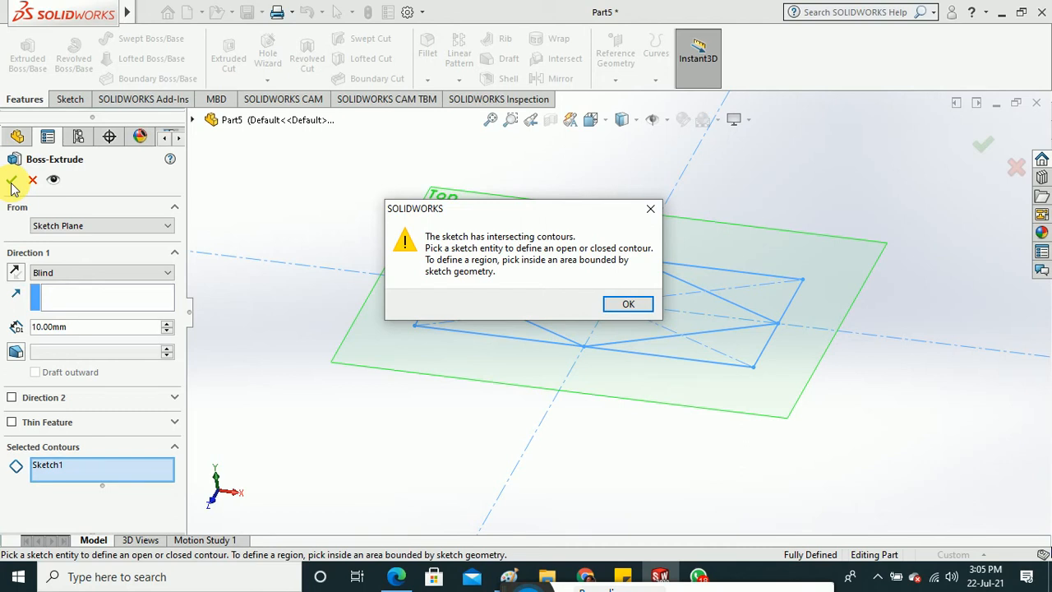
pyautogui.click(628, 306)
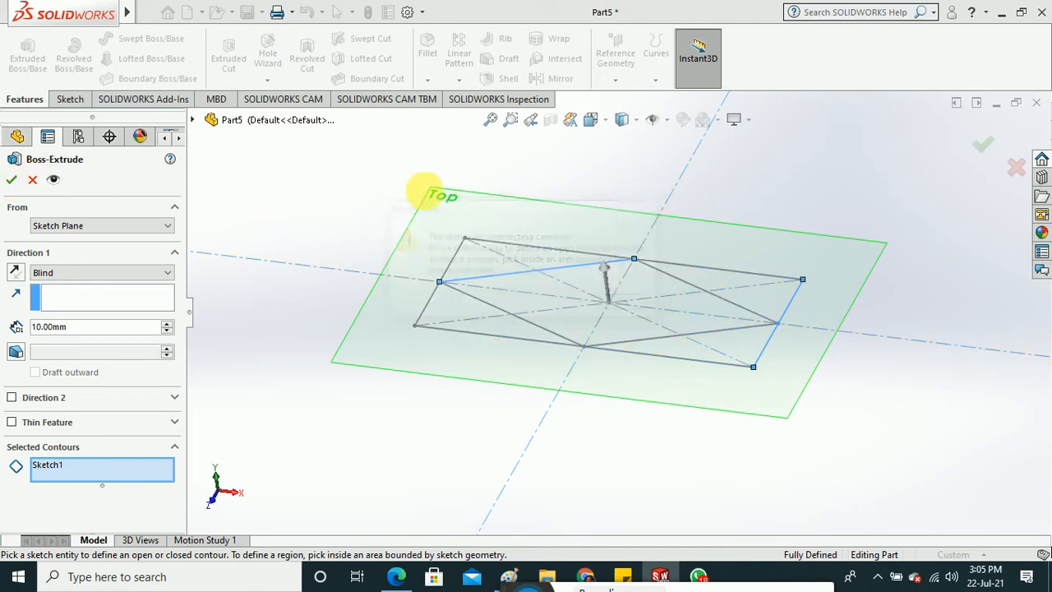
pyautogui.click(33, 179)
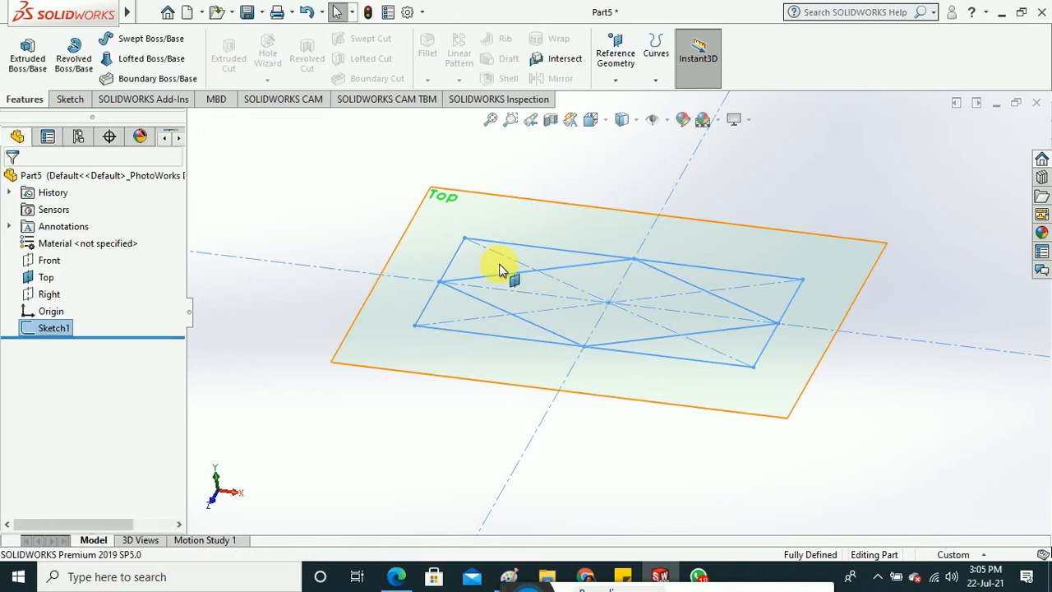
# Reopen Sketch1 for editing and delete the four diamond lines inside the rectangle.
pyautogui.rightClick(535, 247)
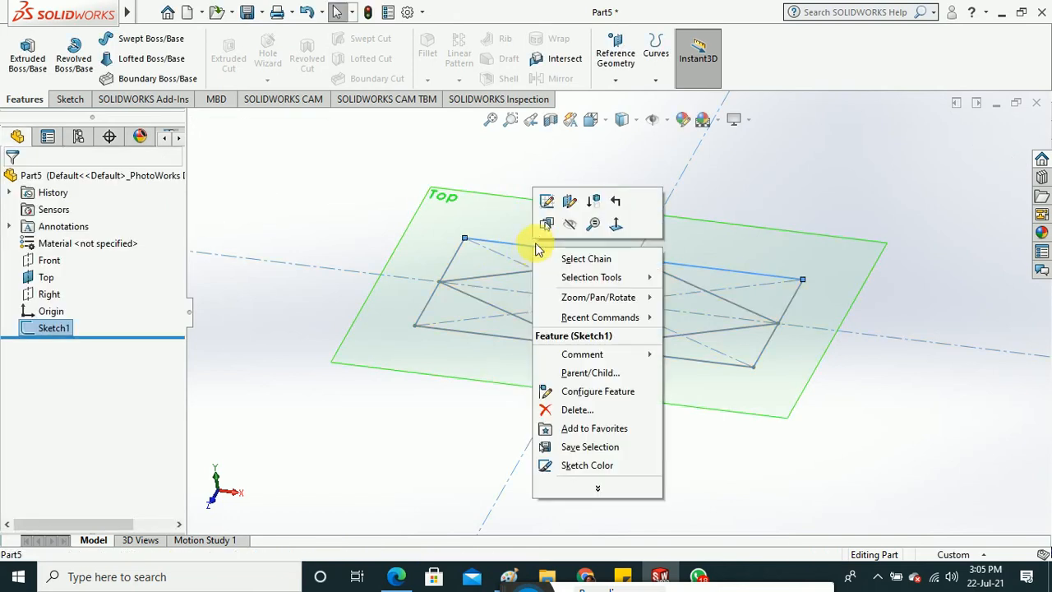
pyautogui.click(547, 204)
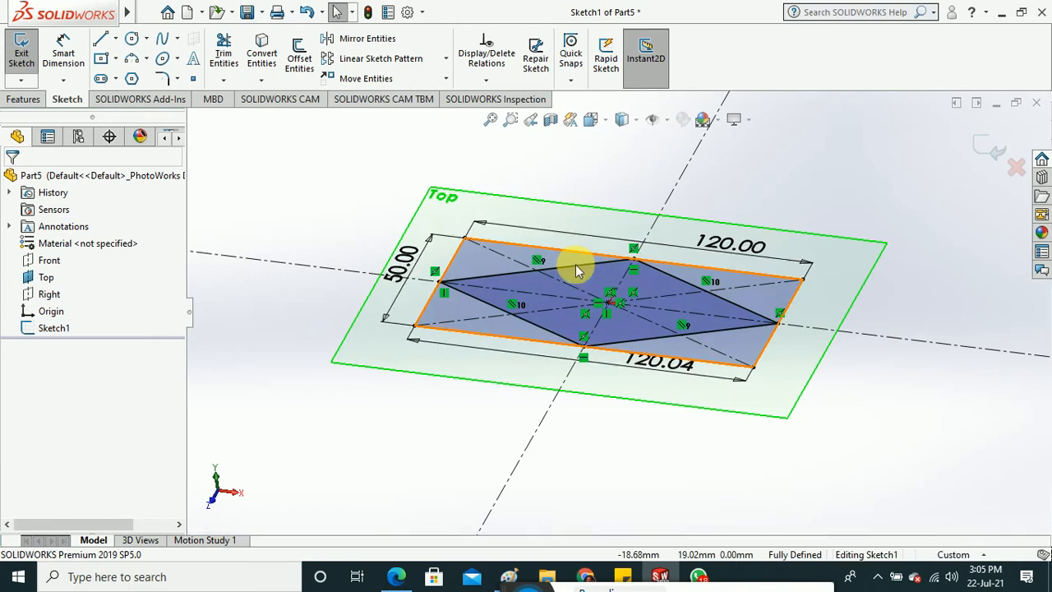
pyautogui.click(576, 274)
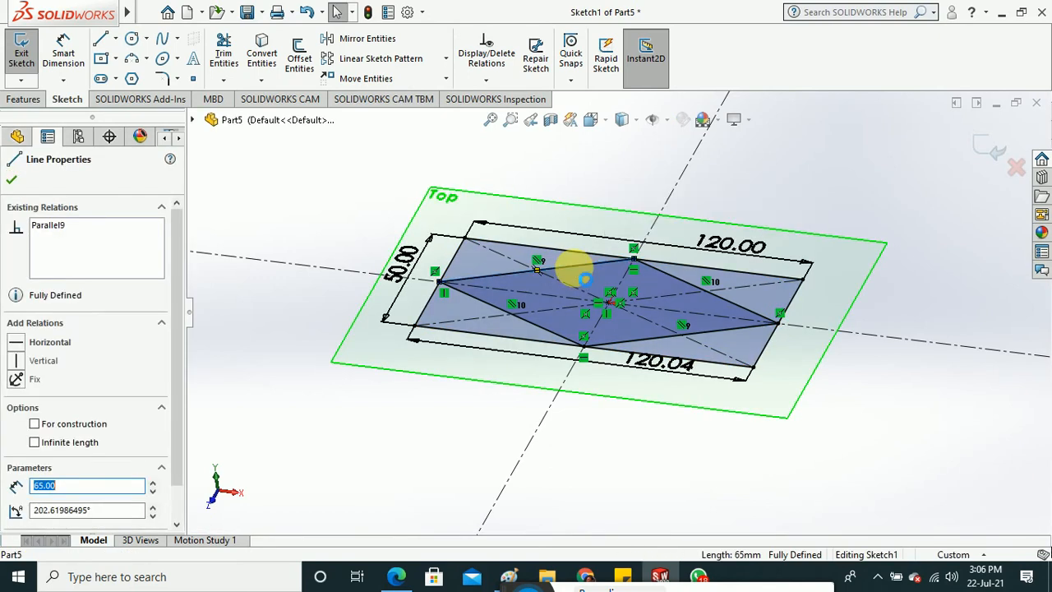
pyautogui.press('Delete')
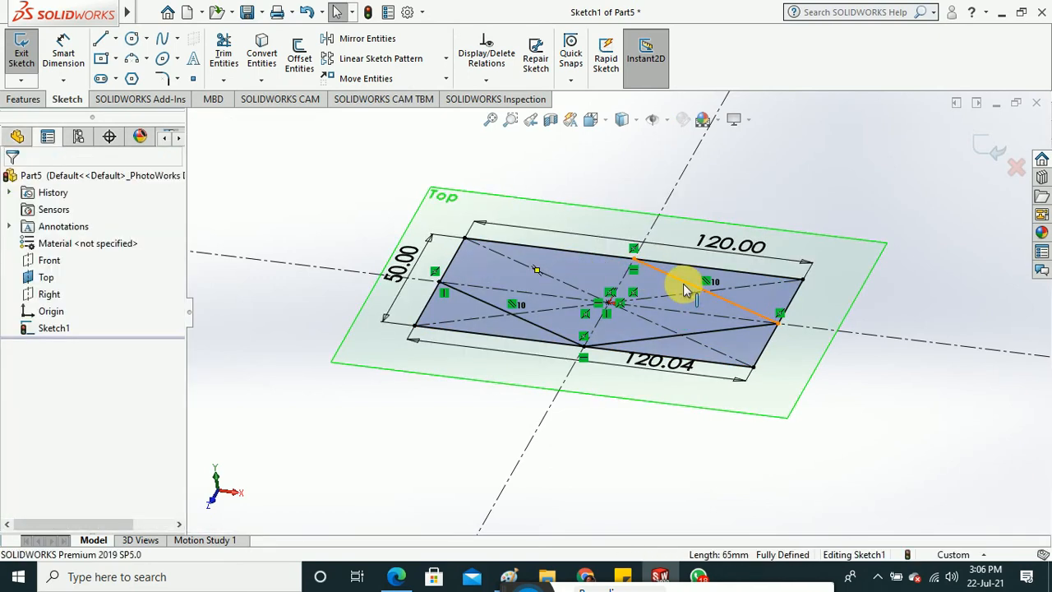
pyautogui.click(694, 294)
pyautogui.press('Delete')
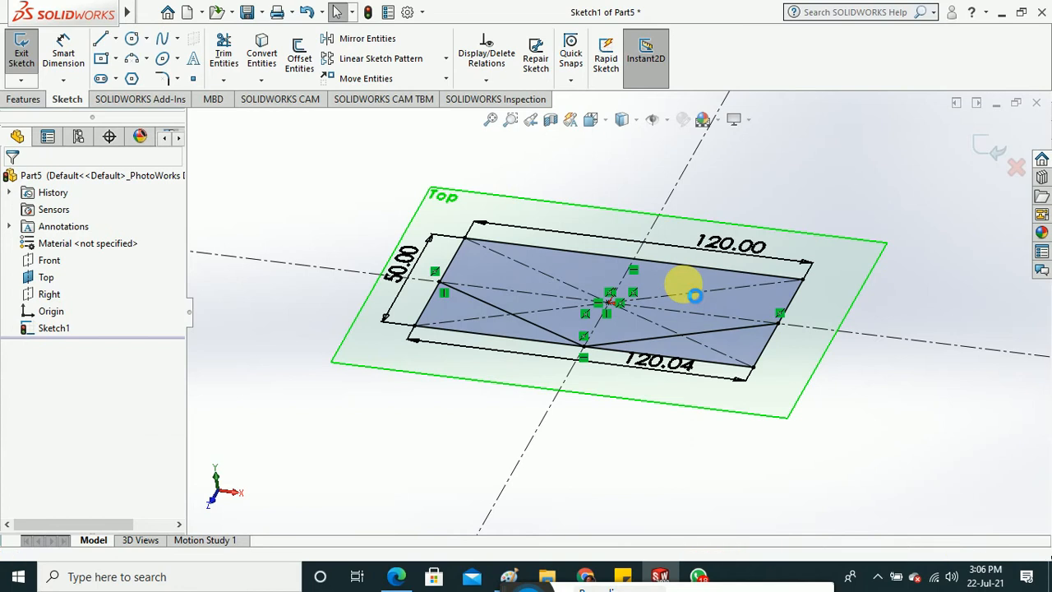
pyautogui.click(716, 333)
pyautogui.press('Delete')
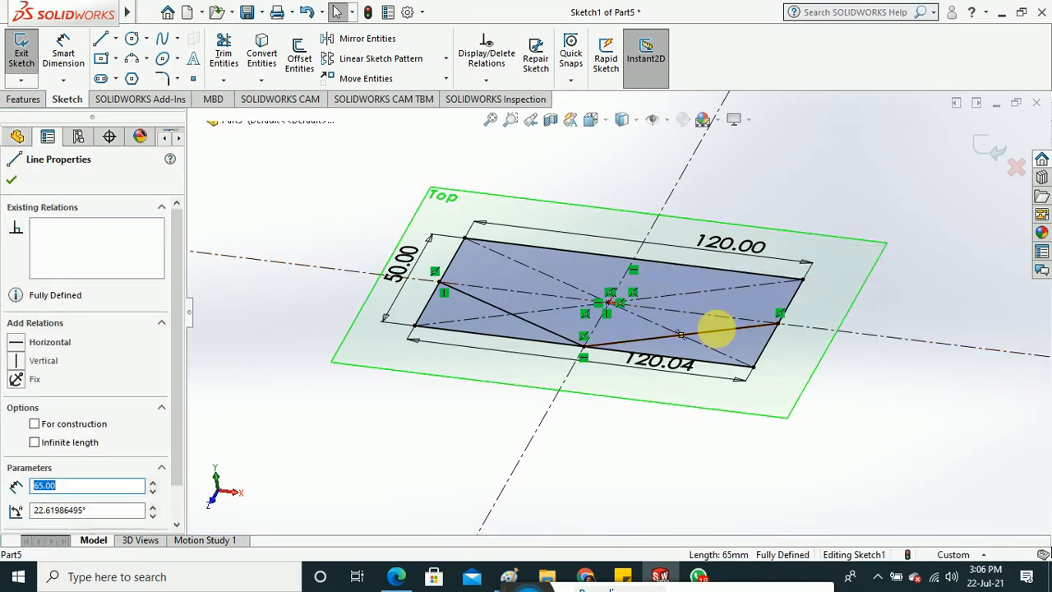
pyautogui.click(551, 332)
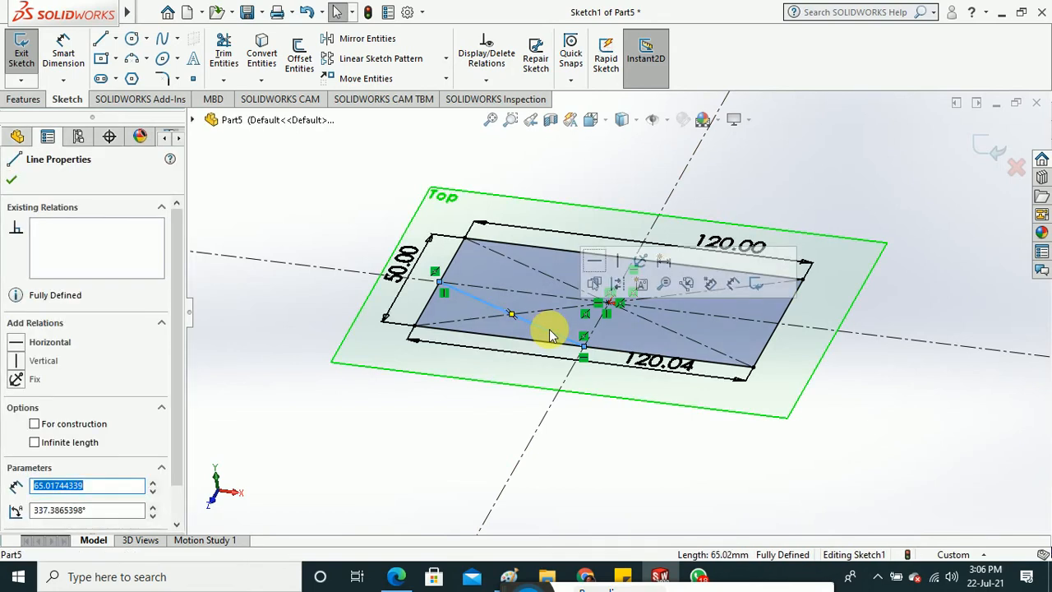
pyautogui.press('Delete')
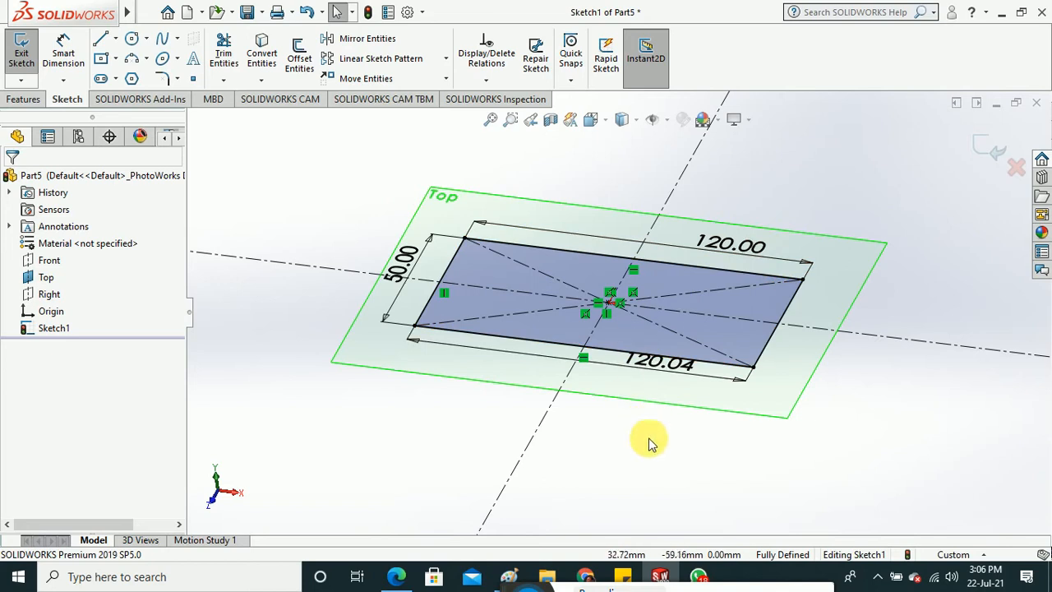
# Undo the deletion of the four diamond lines and exit the sketch.
pyautogui.moveTo(653, 439)
pyautogui.mouseDown(button='middle')
pyautogui.moveTo(658, 463)
pyautogui.moveTo(641, 452)
pyautogui.mouseUp(button='middle')
pyautogui.moveTo(349, 223); pyautogui.dragTo(350, 216, button='middle')
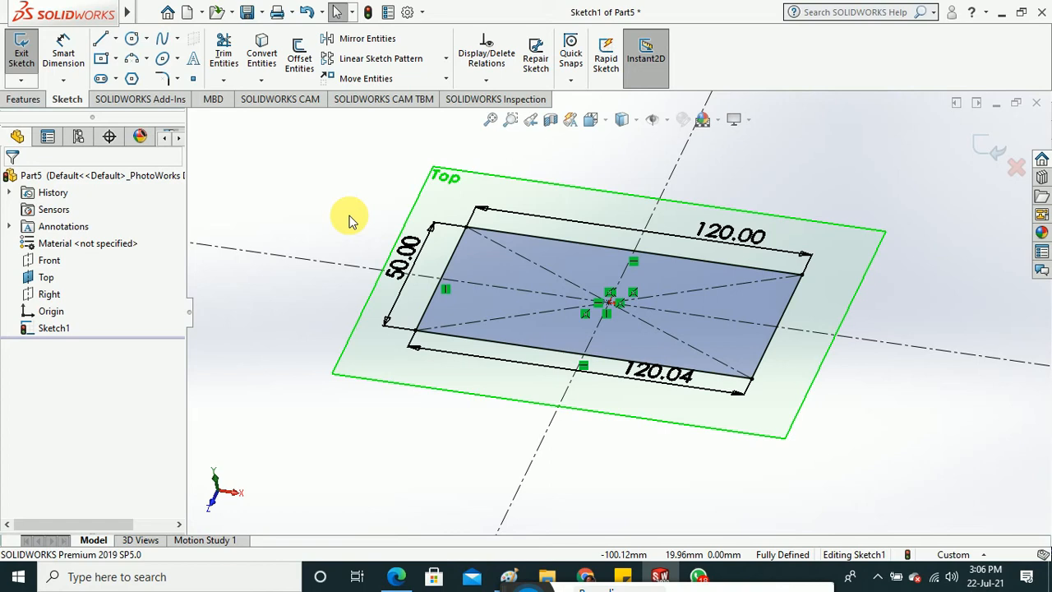
pyautogui.hotkey('ctrl', 'z')
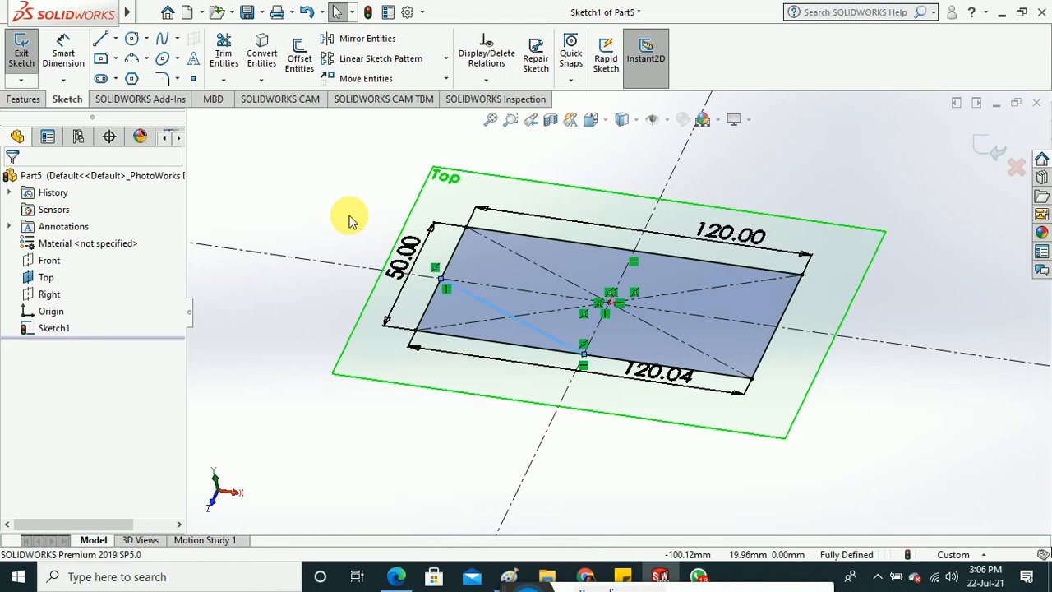
pyautogui.hotkey('ctrl', 'z')
pyautogui.hotkey('ctrl', 'z')
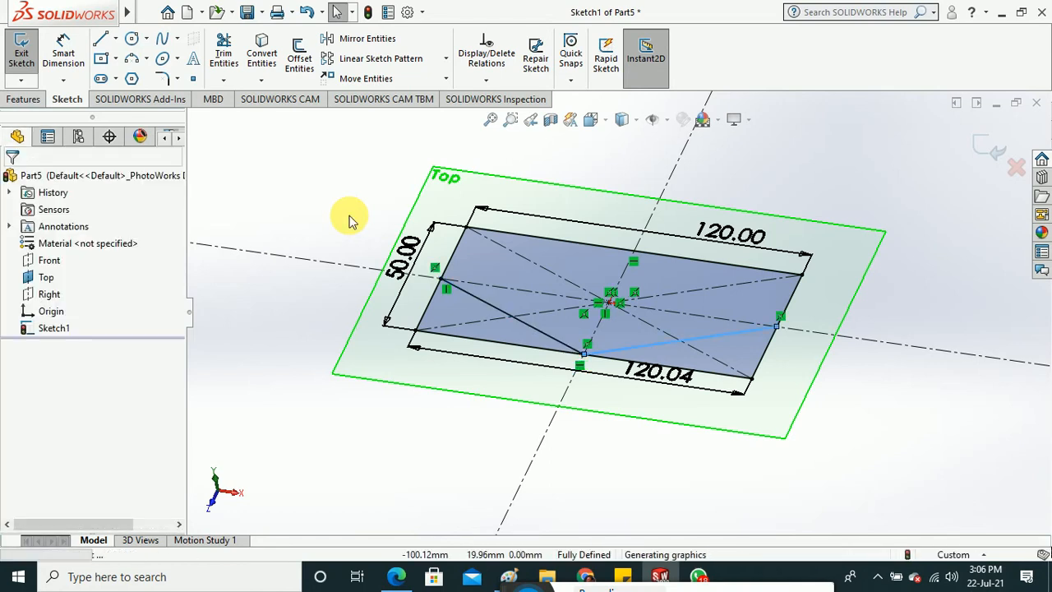
pyautogui.hotkey('ctrl', 'z')
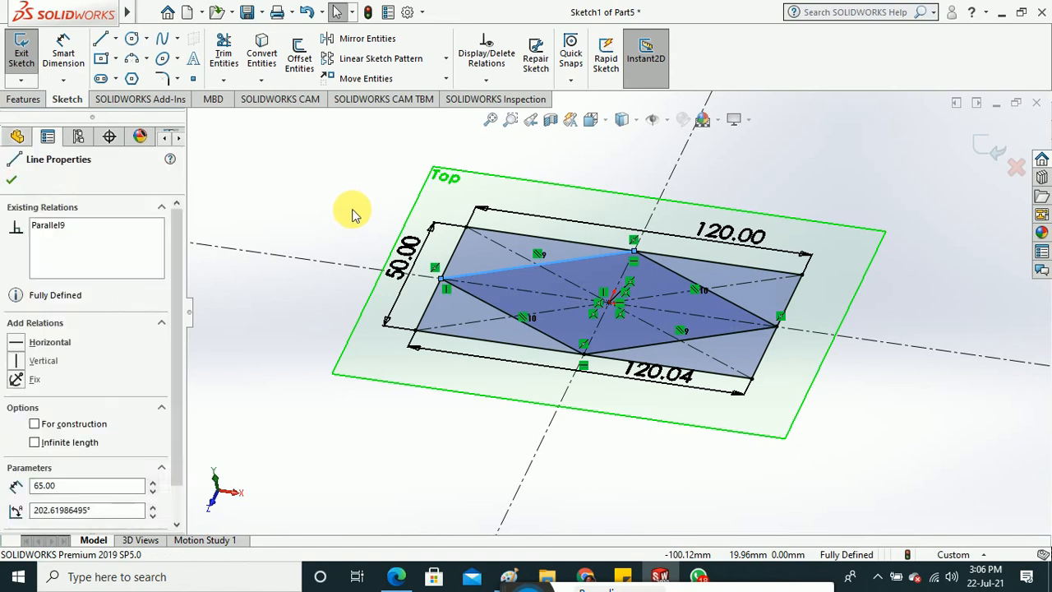
pyautogui.click(25, 59)
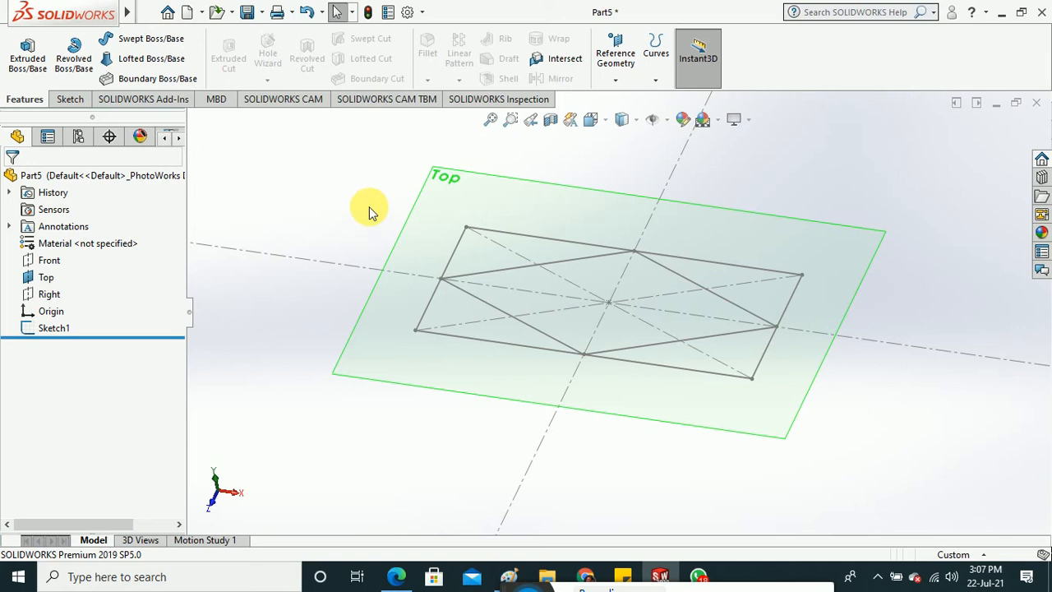
# Start a 10 mm blind boss extrusion from the entire Sketch1, cancel it, and clear the selection.
pyautogui.click(72, 328)
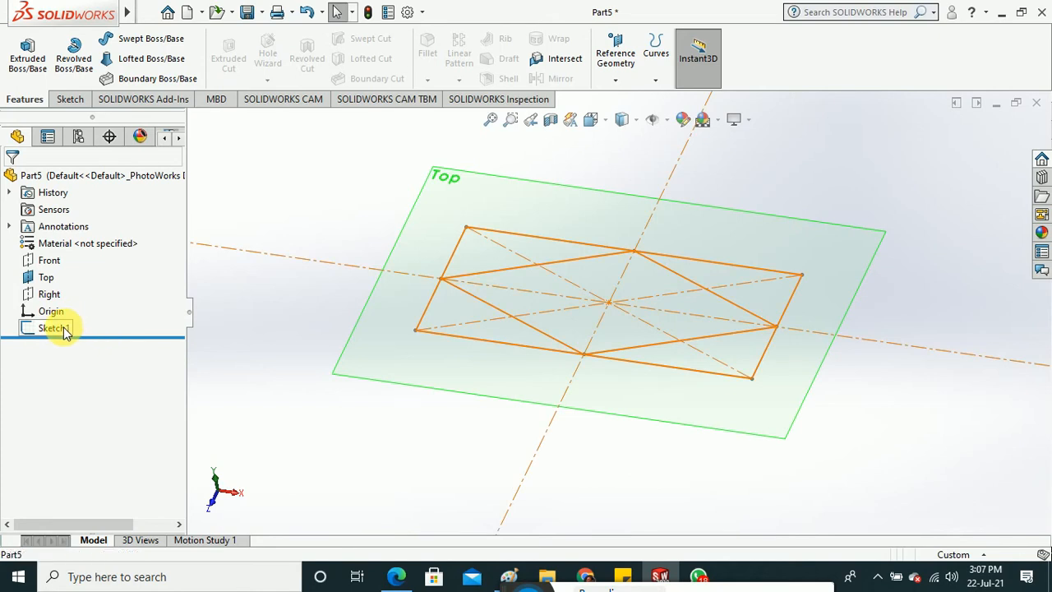
pyautogui.click(281, 182)
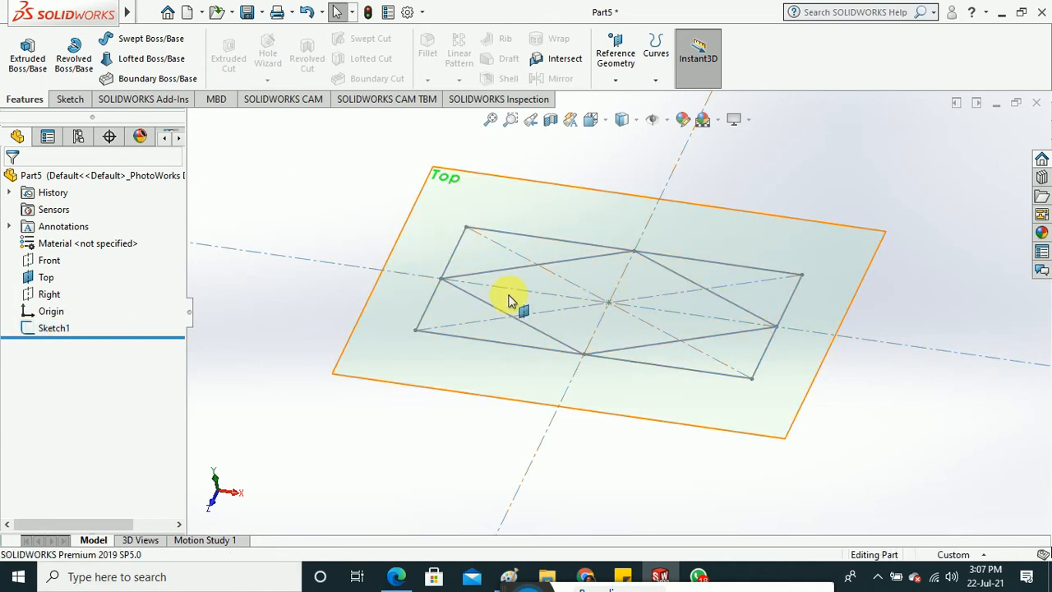
pyautogui.click(452, 267)
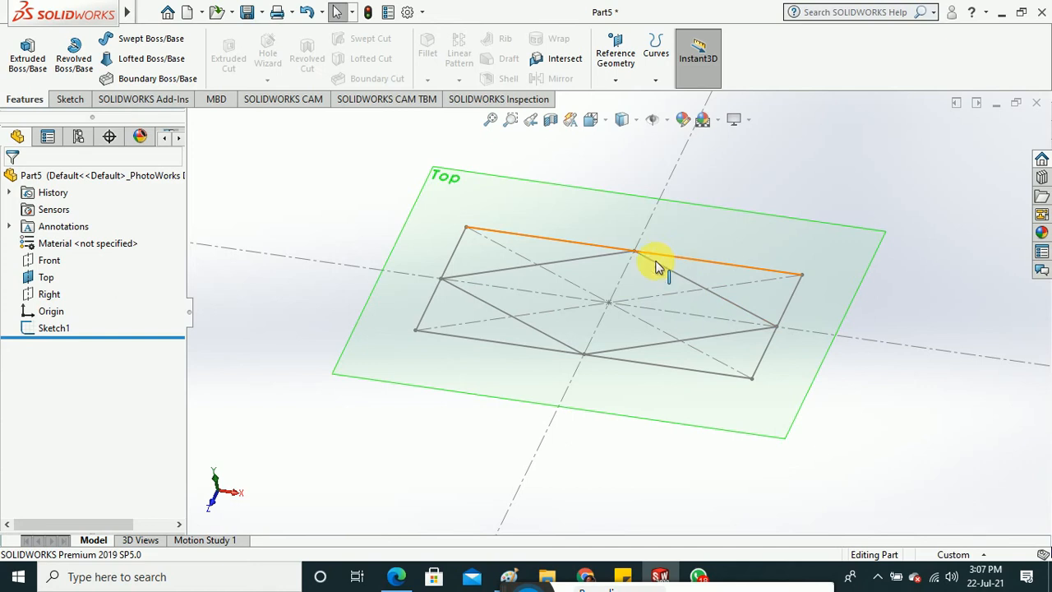
pyautogui.click(51, 329)
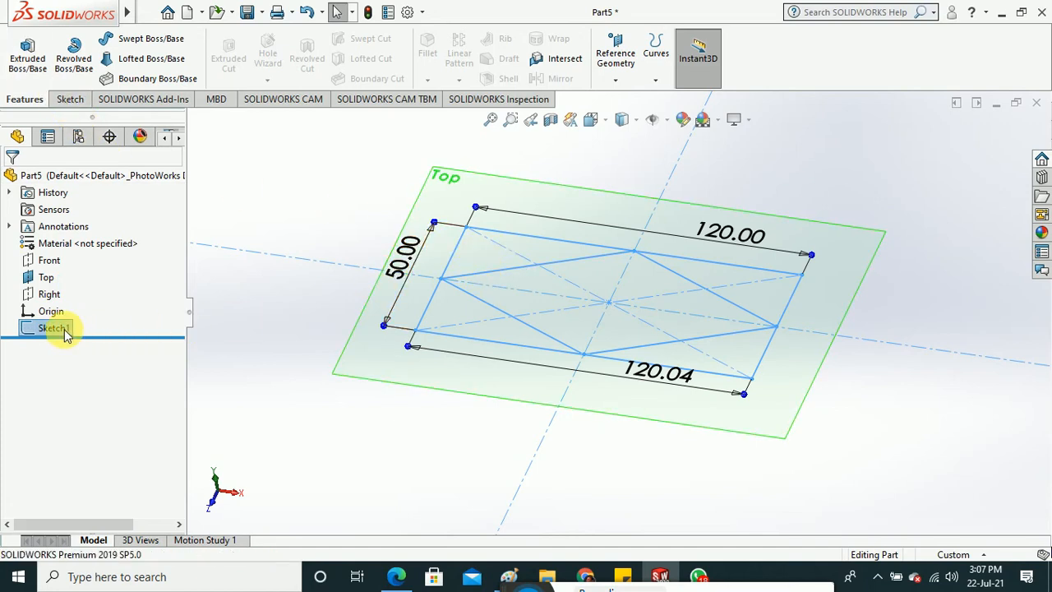
pyautogui.click(23, 59)
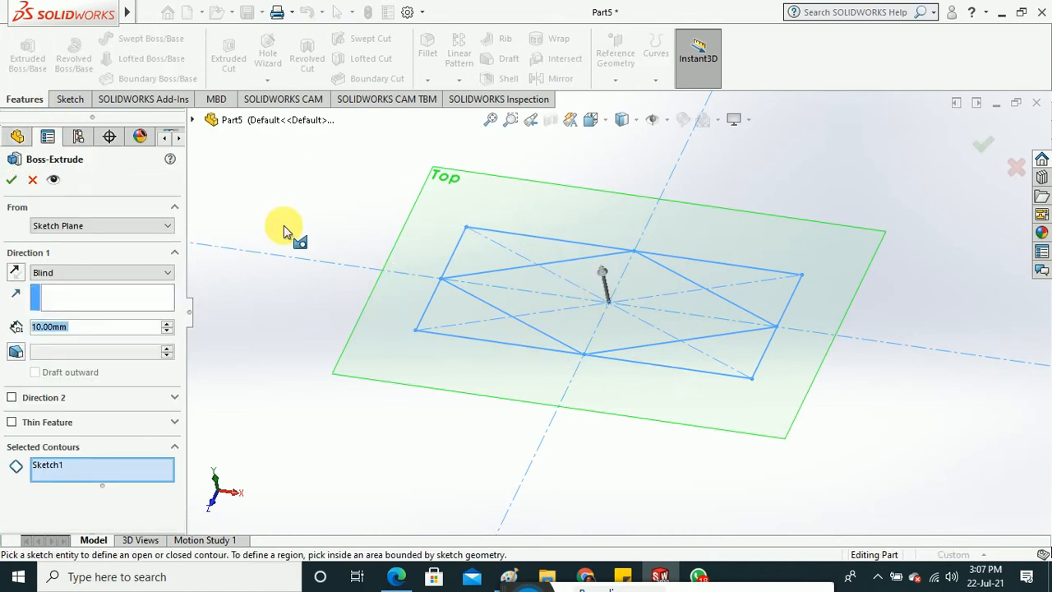
pyautogui.click(32, 179)
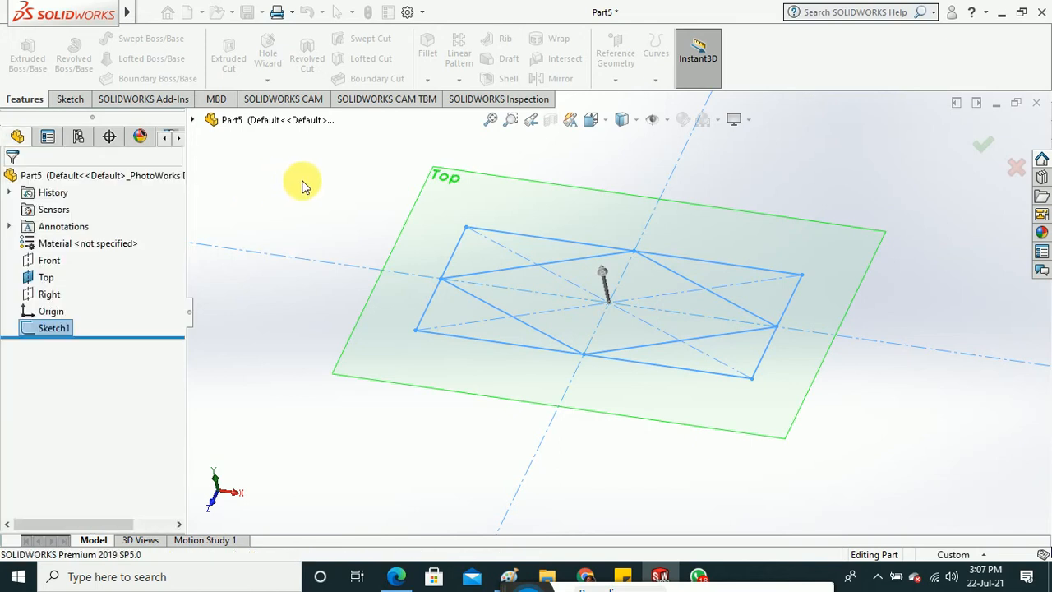
pyautogui.click(302, 186)
# Preview a 10 mm blind boss extrusion of the outer rectangle by picking one of its short edges, and cancel it.
pyautogui.click(26, 57)
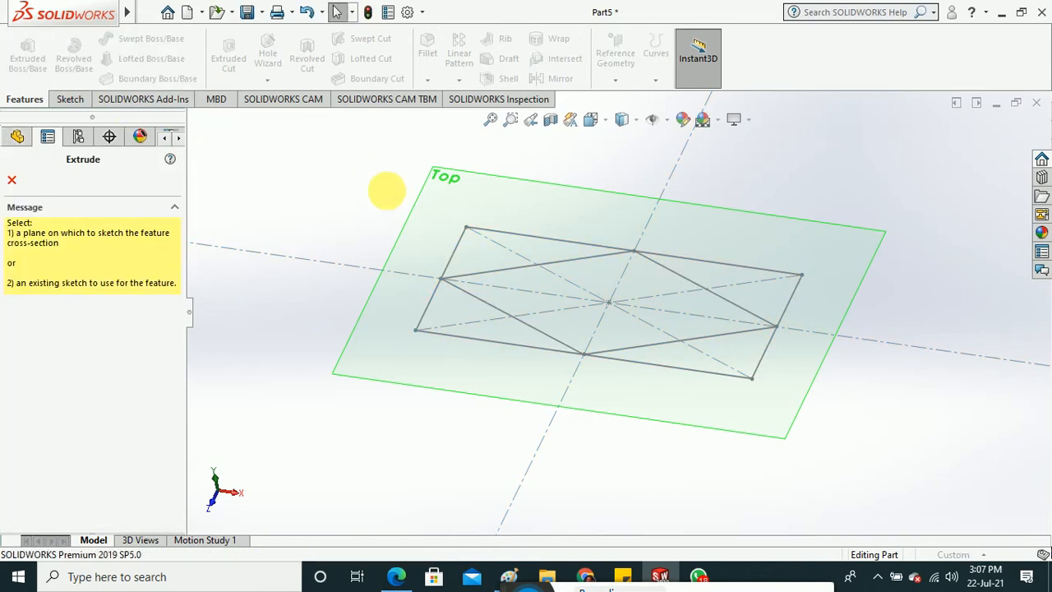
pyautogui.click(452, 241)
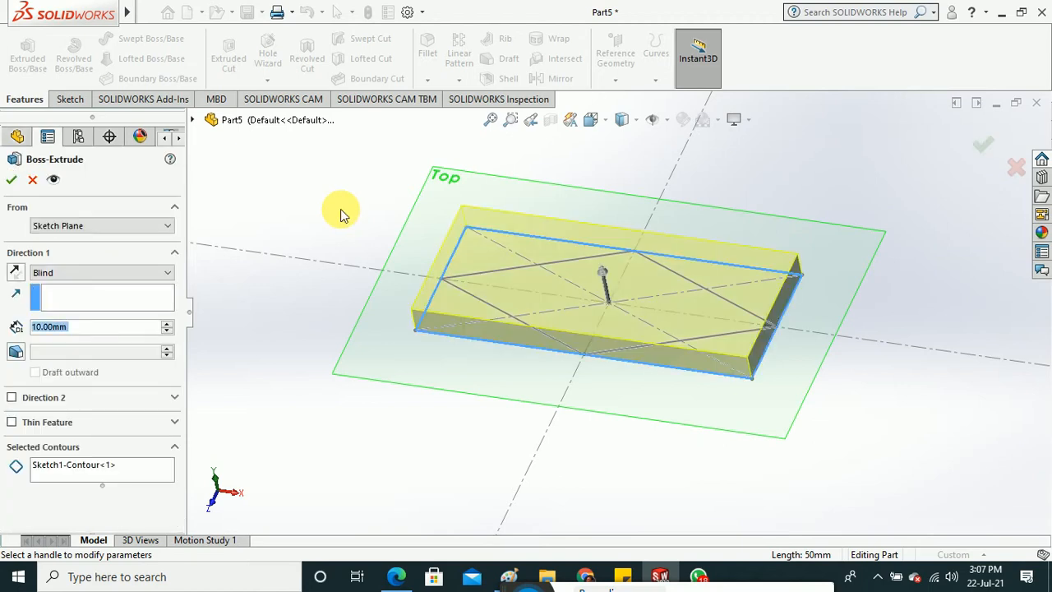
pyautogui.click(33, 181)
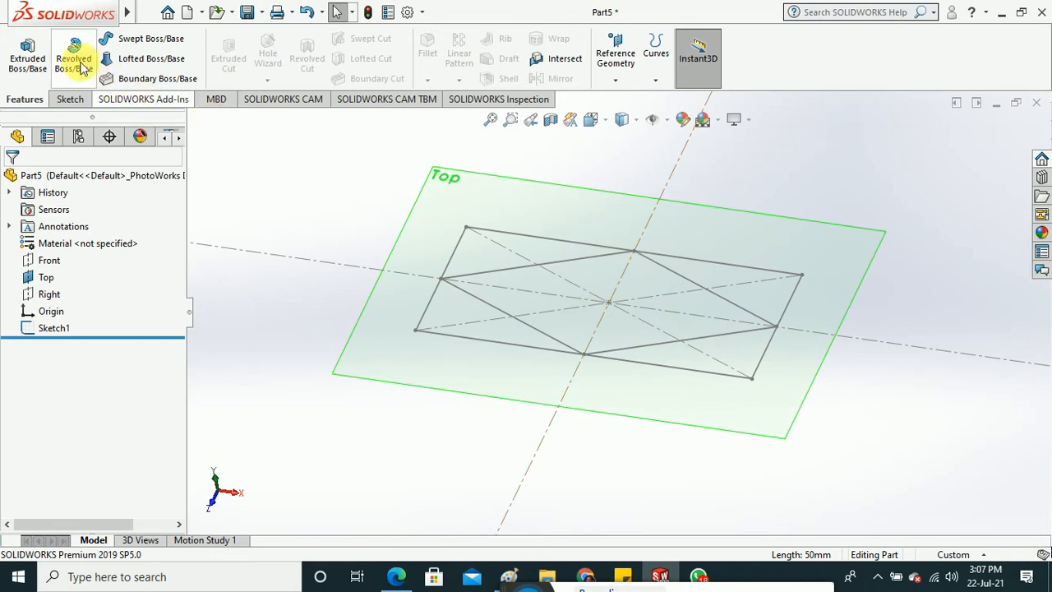
# Preview a 10 mm blind boss extrusion of the inner diamond contour once more, and cancel it.
pyautogui.click(33, 66)
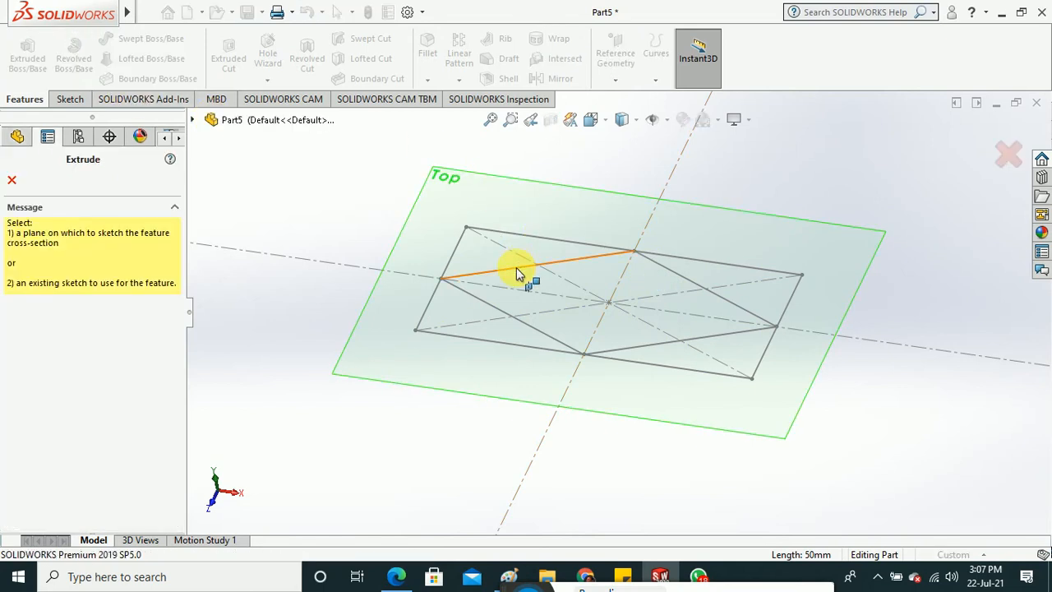
pyautogui.click(430, 281)
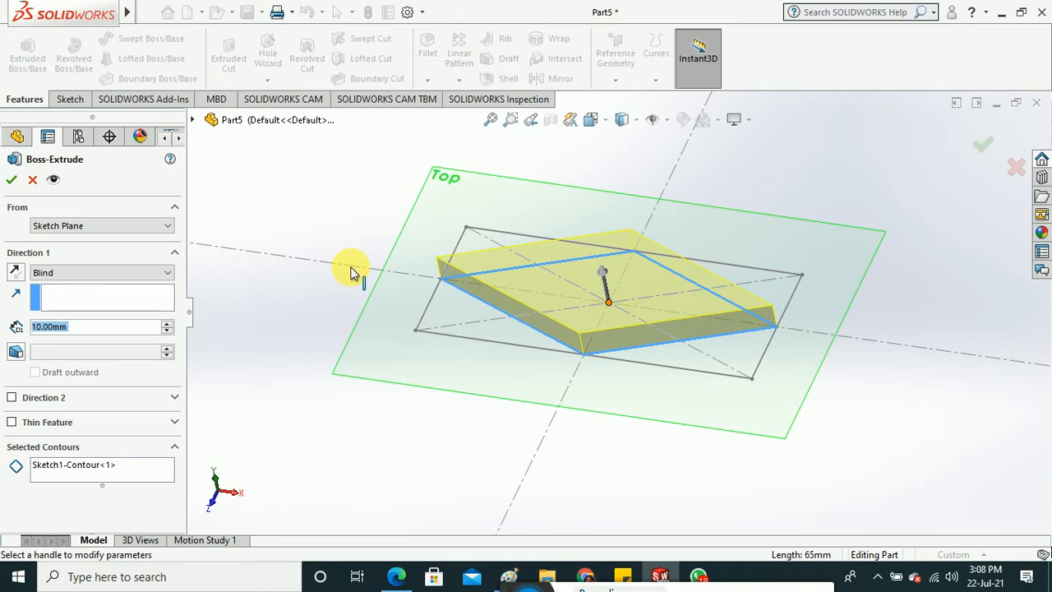
pyautogui.click(33, 182)
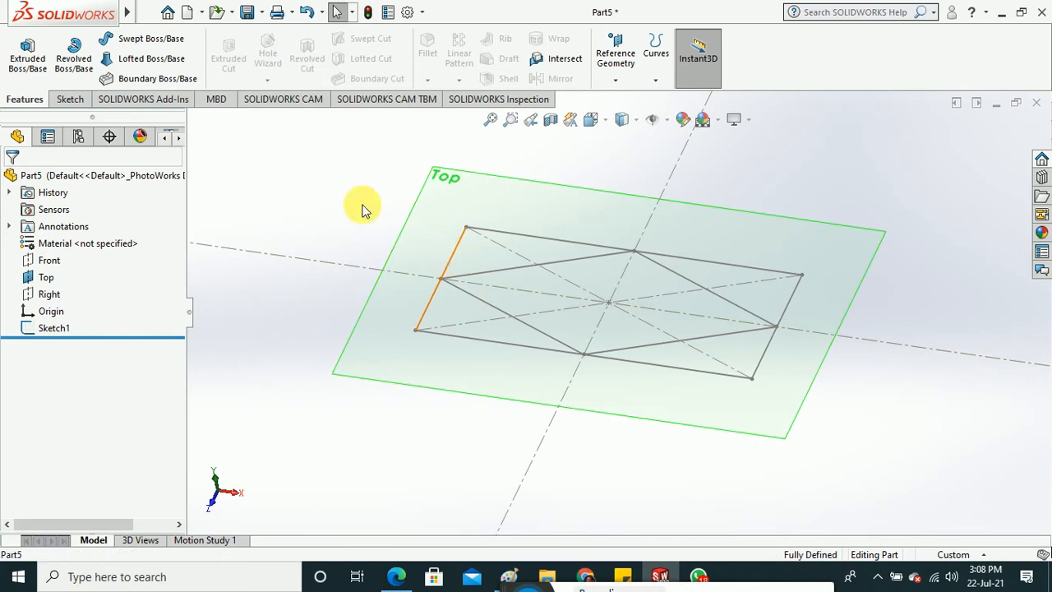
# Extrude the outer rectangle contour as a 10 mm blind boss.
pyautogui.click(27, 54)
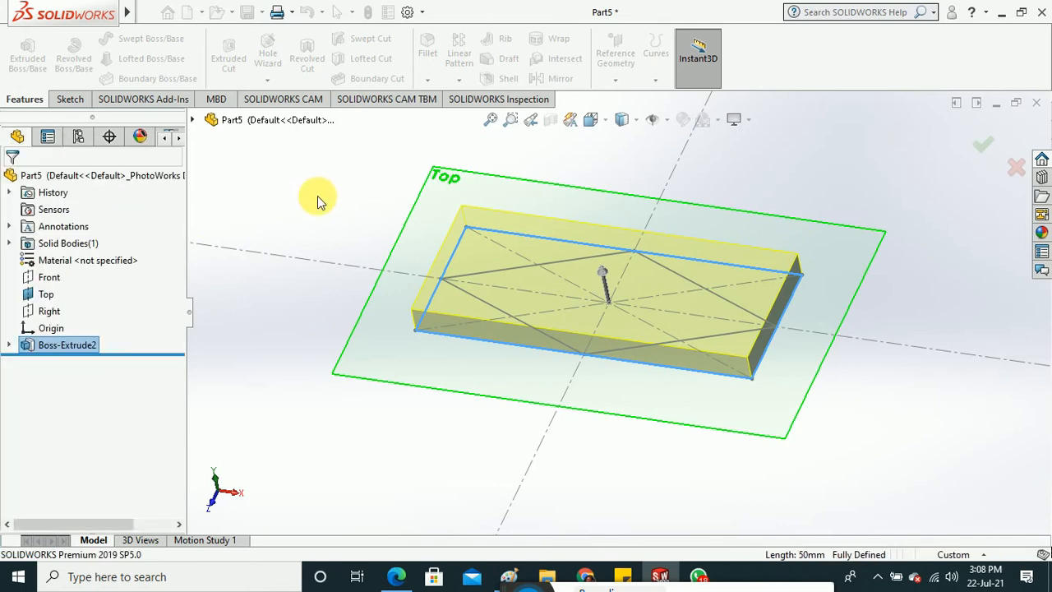
pyautogui.moveTo(331, 380); pyautogui.dragTo(306, 221, button='middle')
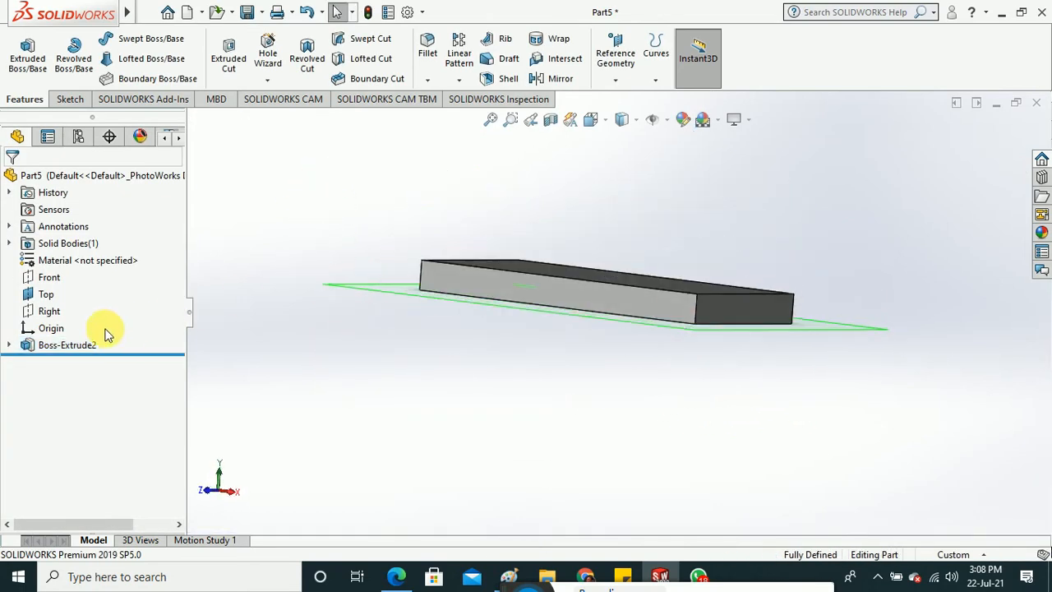
# Expand the rectangular base extrusion in the feature tree and show its underlying Sketch1 in the model.
pyautogui.click(9, 345)
pyautogui.click(72, 362)
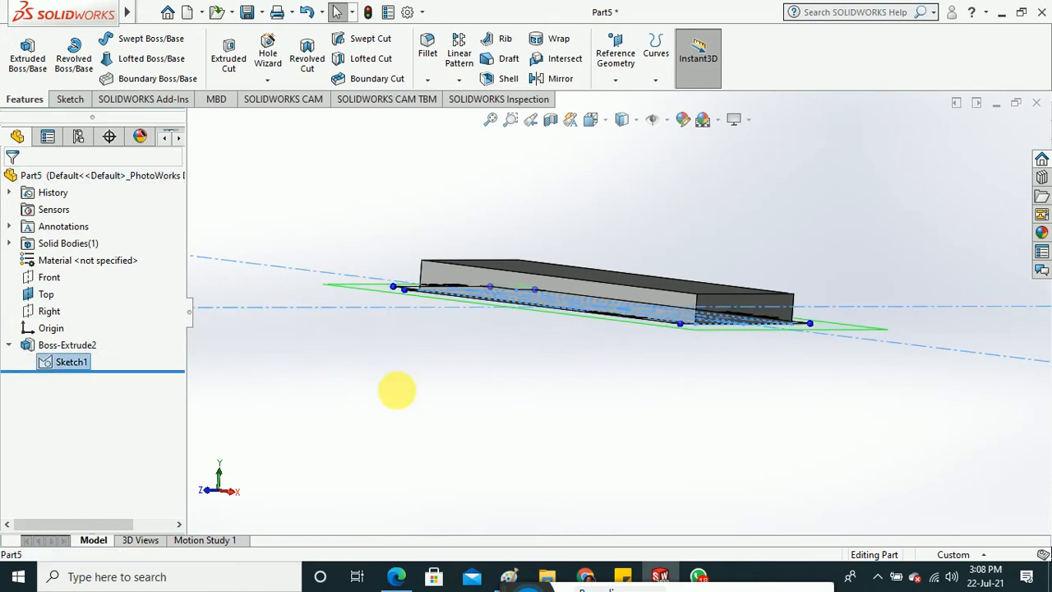
pyautogui.moveTo(395, 387); pyautogui.dragTo(394, 439, button='middle')
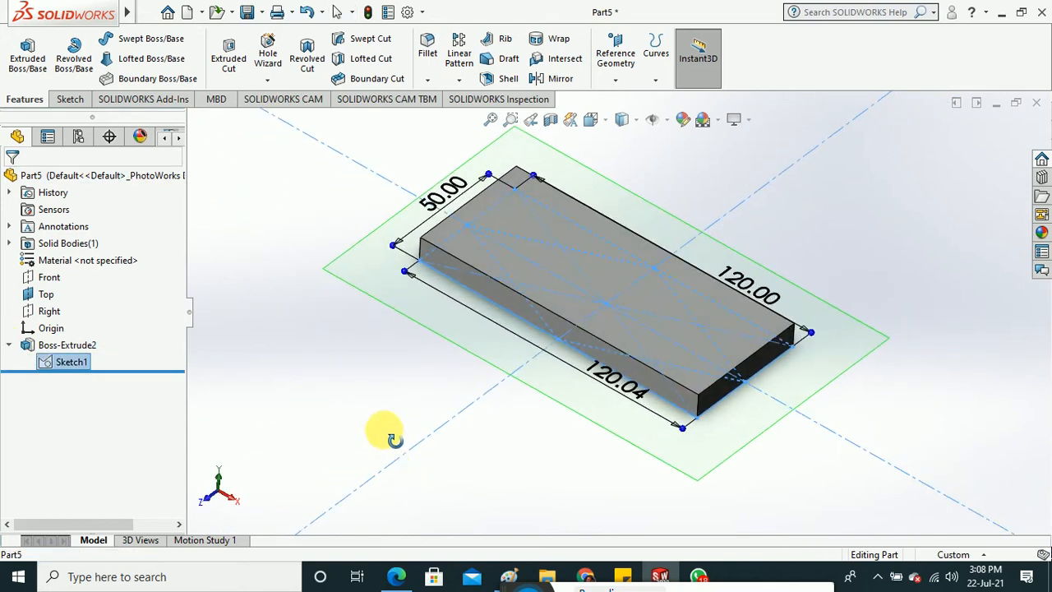
pyautogui.rightClick(79, 362)
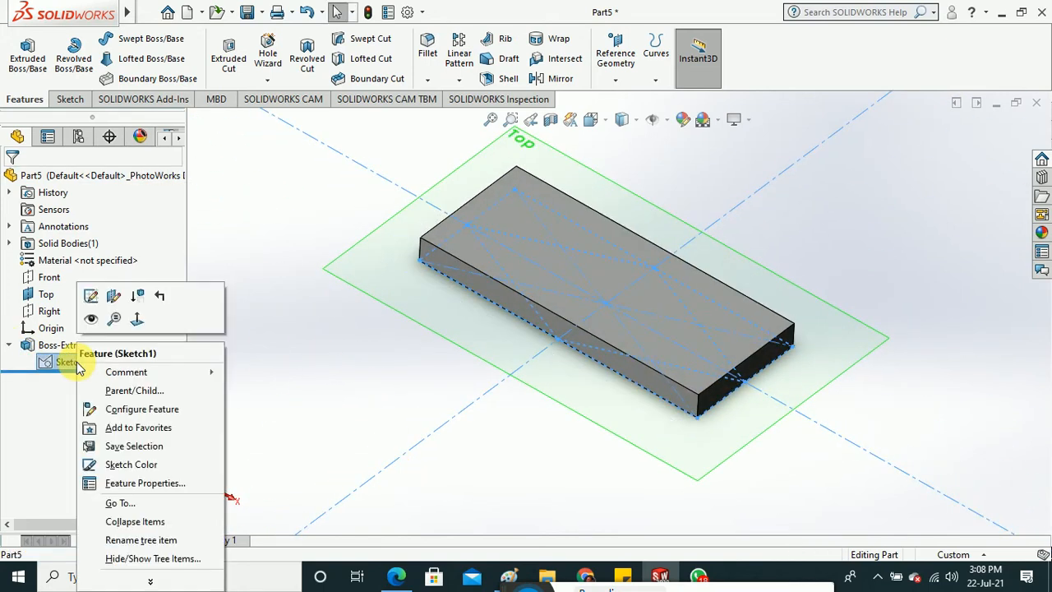
pyautogui.click(91, 321)
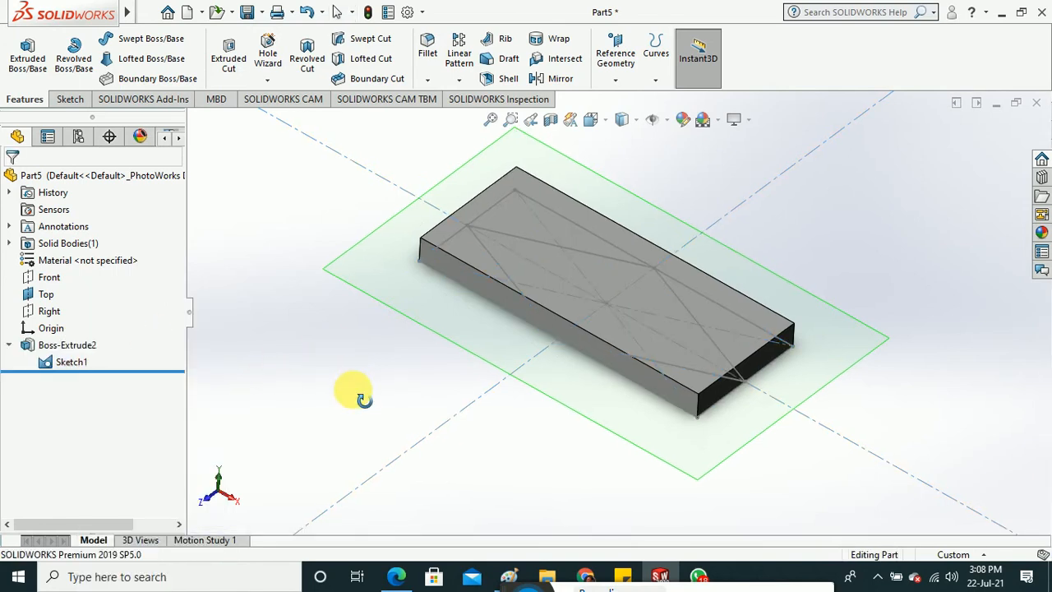
# Extrude the inner diamond contour of the shown Sketch1 as a 40 mm blind boss with Merge result on.
pyautogui.click(24, 50)
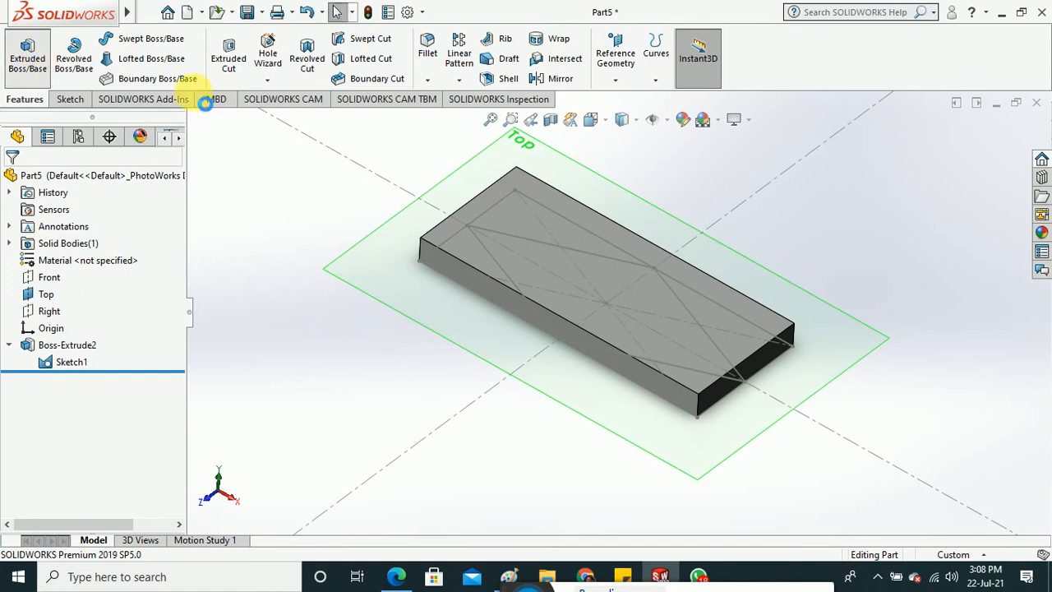
pyautogui.click(494, 266)
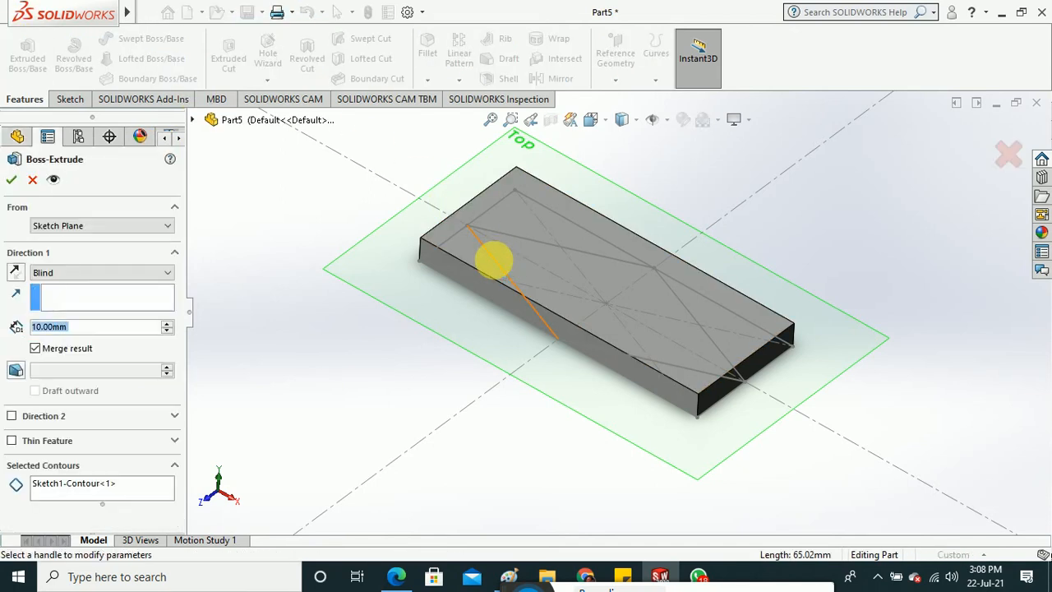
pyautogui.moveTo(469, 352); pyautogui.dragTo(482, 341, button='middle')
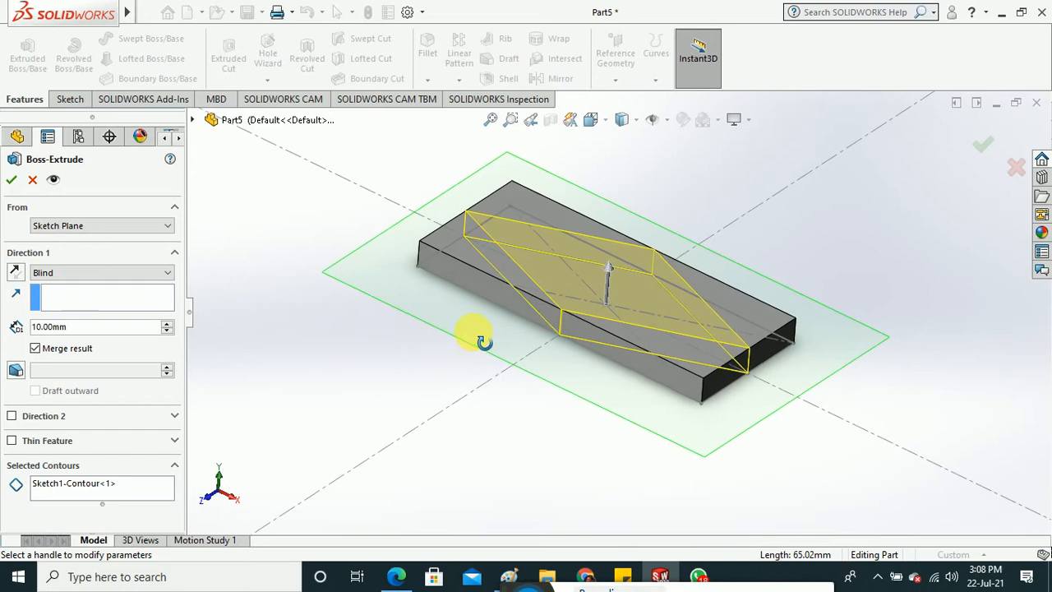
pyautogui.click(169, 324)
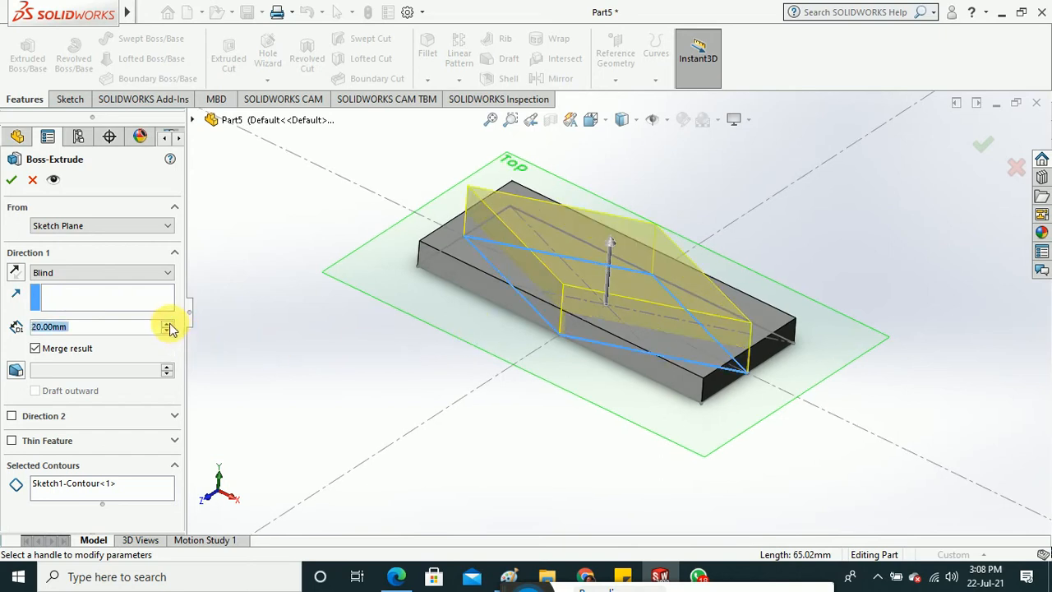
pyautogui.click(168, 324)
pyautogui.click(168, 324)
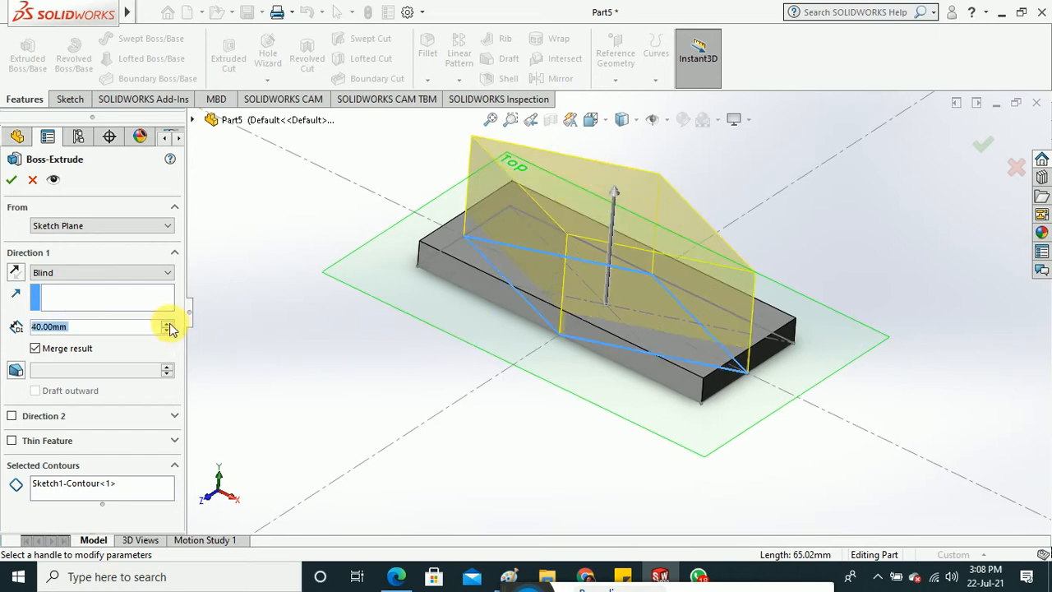
pyautogui.click(11, 179)
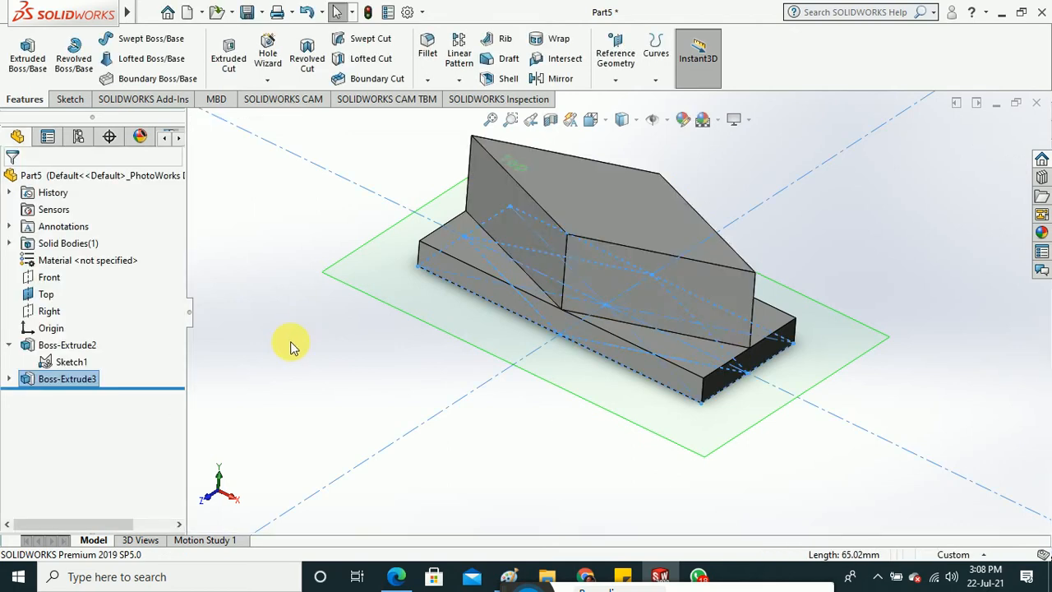
# Examine the diamond boss on the rectangular base from above, from below and close up, highlighting the feature and its shared sketch.
pyautogui.moveTo(288, 353)
pyautogui.mouseDown(button='middle')
pyautogui.moveTo(254, 320)
pyautogui.moveTo(310, 309)
pyautogui.moveTo(329, 239)
pyautogui.moveTo(303, 352)
pyautogui.mouseUp(button='middle')
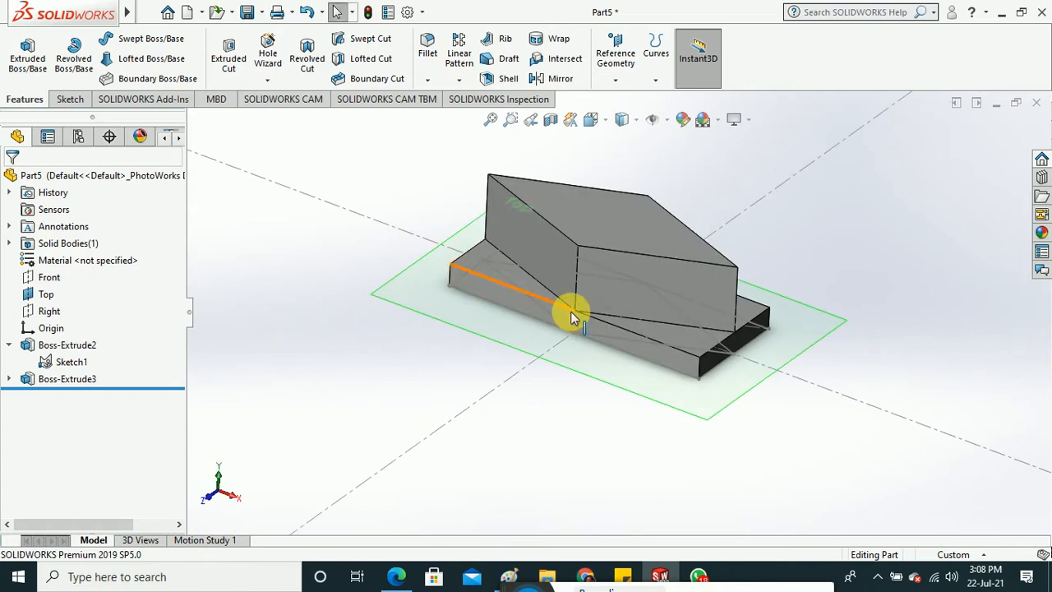
pyautogui.moveTo(573, 316); pyautogui.dragTo(587, 159, button='middle')
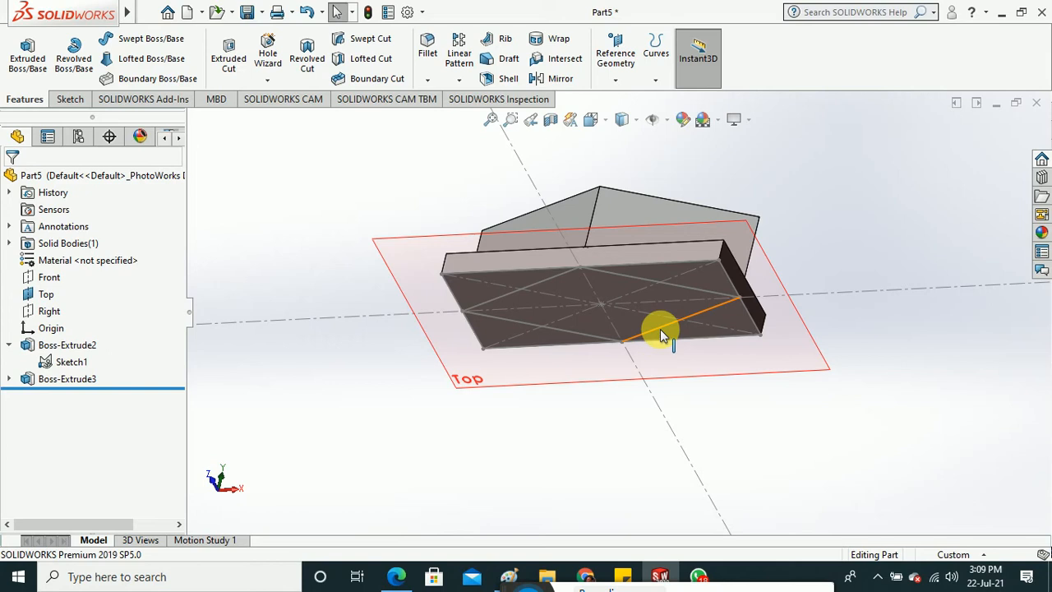
pyautogui.click(81, 384)
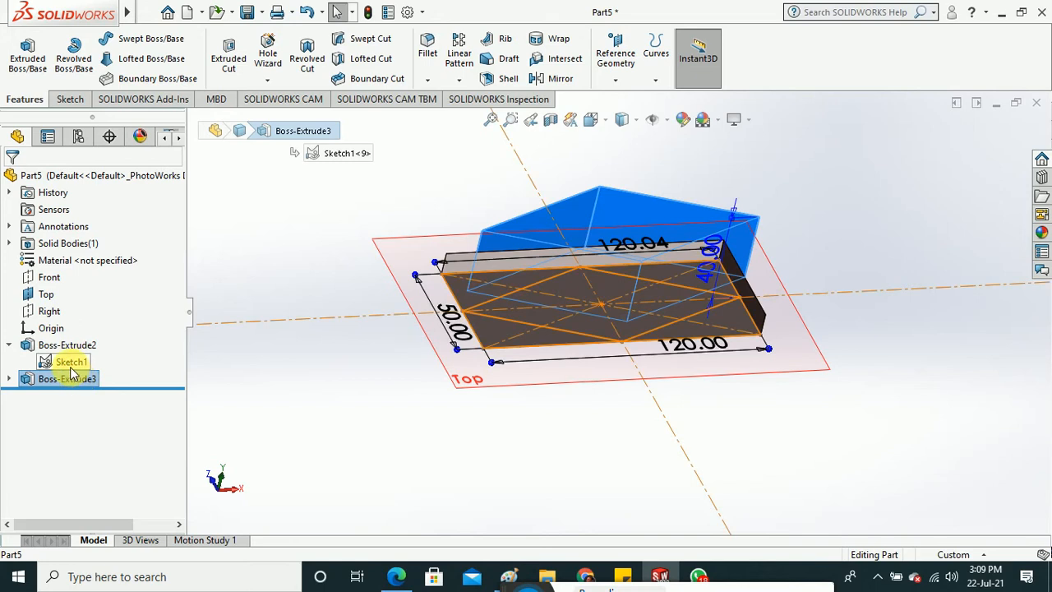
pyautogui.click(363, 405)
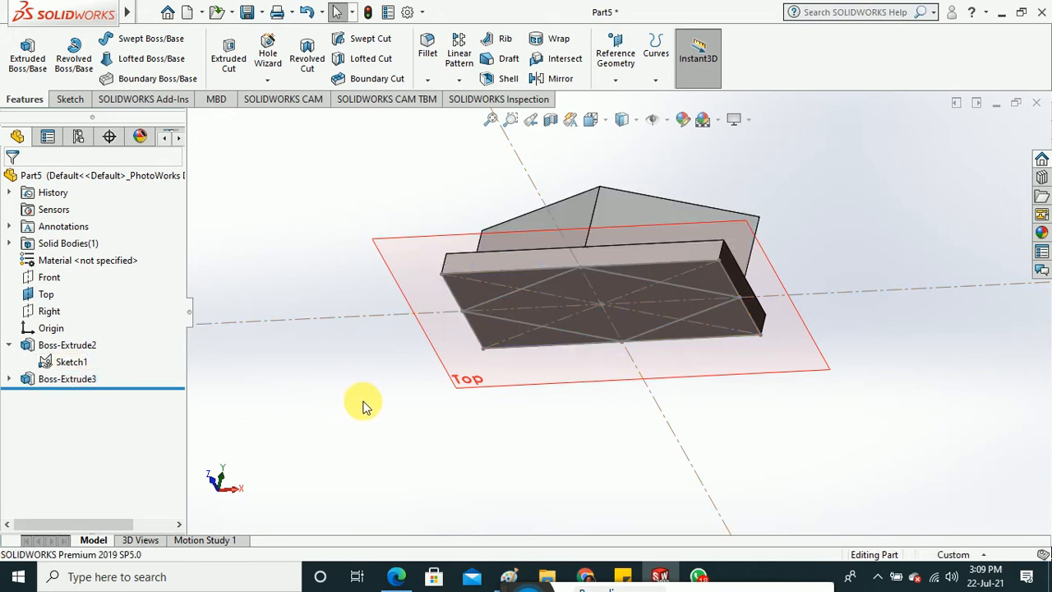
pyautogui.moveTo(363, 405); pyautogui.dragTo(349, 570, button='middle')
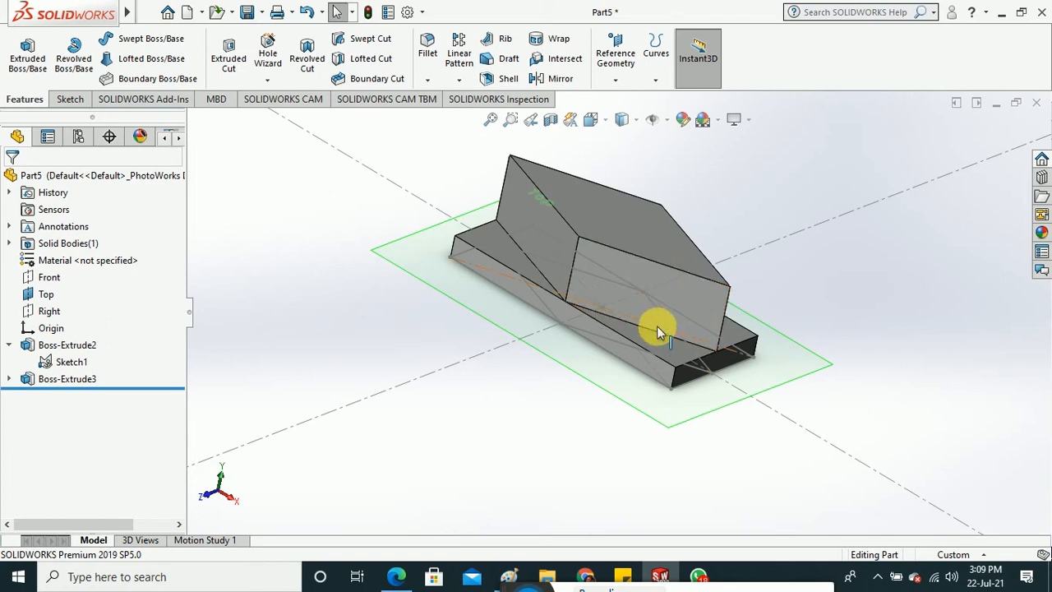
pyautogui.scroll(-5, 656, 335)
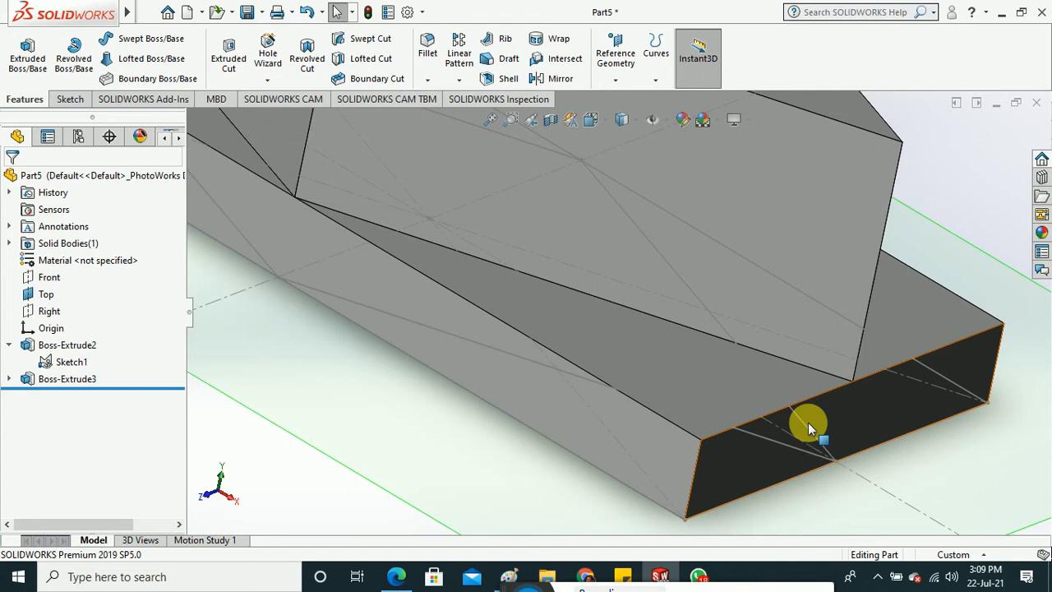
pyautogui.scroll(2, 699, 353)
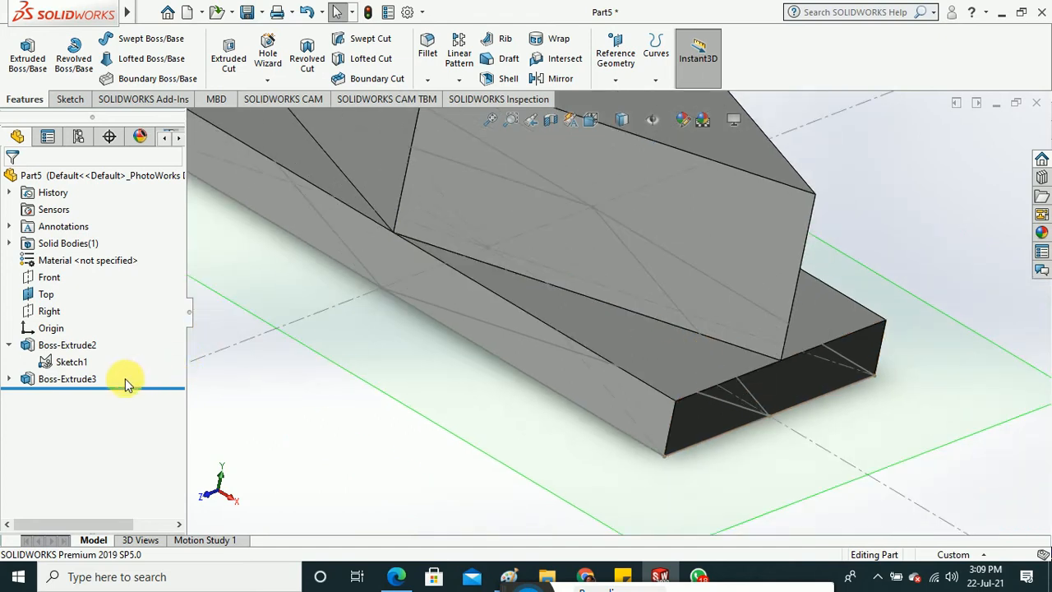
# Delete the diamond boss feature Boss-Extrude3 from the part.
pyautogui.click(68, 379)
pyautogui.rightClick(82, 380)
pyautogui.click(247, 353)
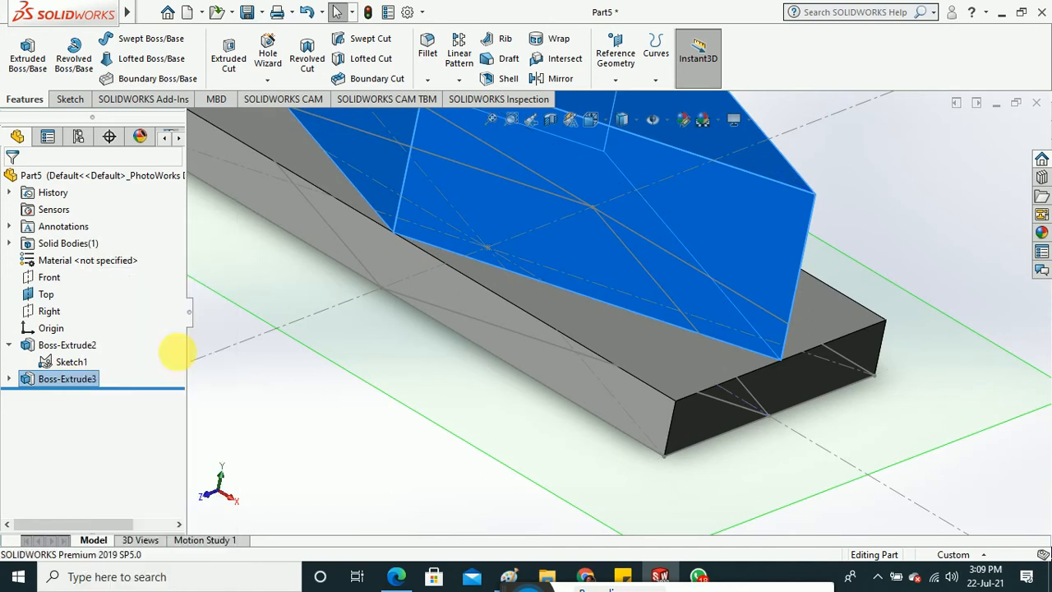
pyautogui.click(584, 191)
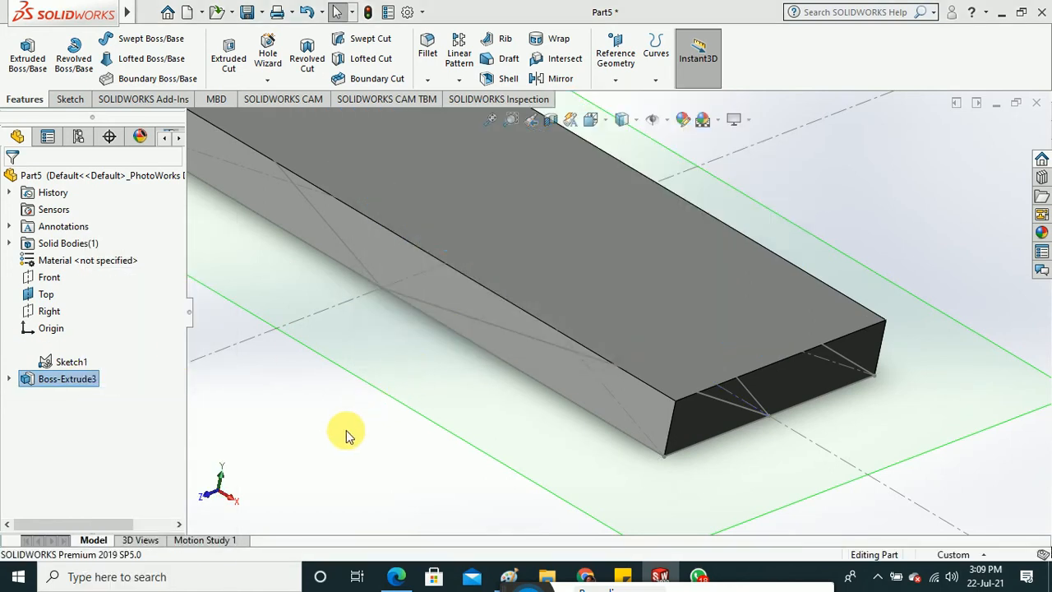
# Open the base's Sketch1 for editing, review its rectangle and diamond geometry, and exit the sketch.
pyautogui.rightClick(70, 364)
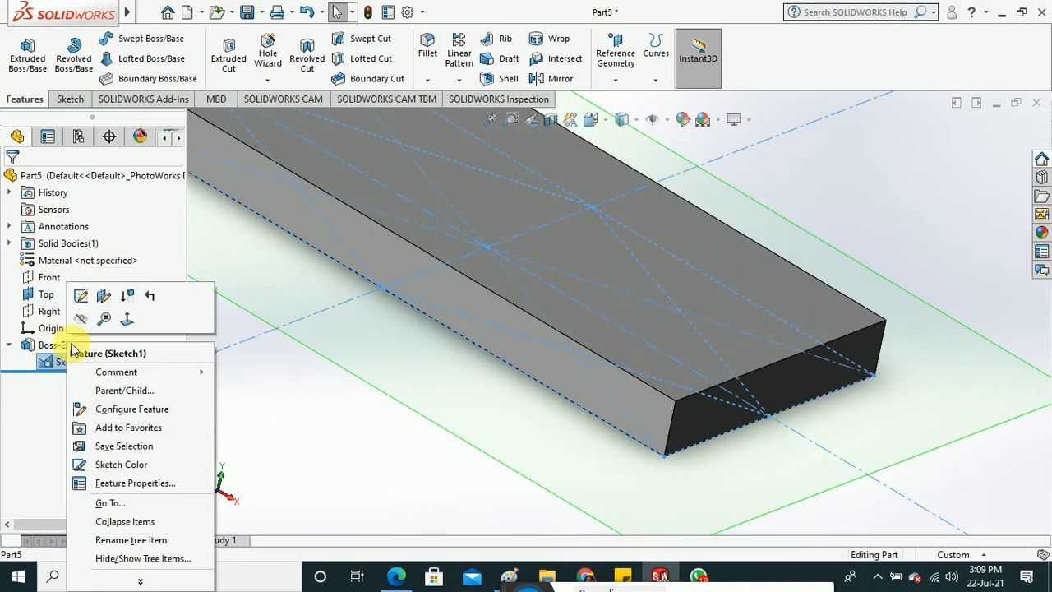
pyautogui.click(81, 293)
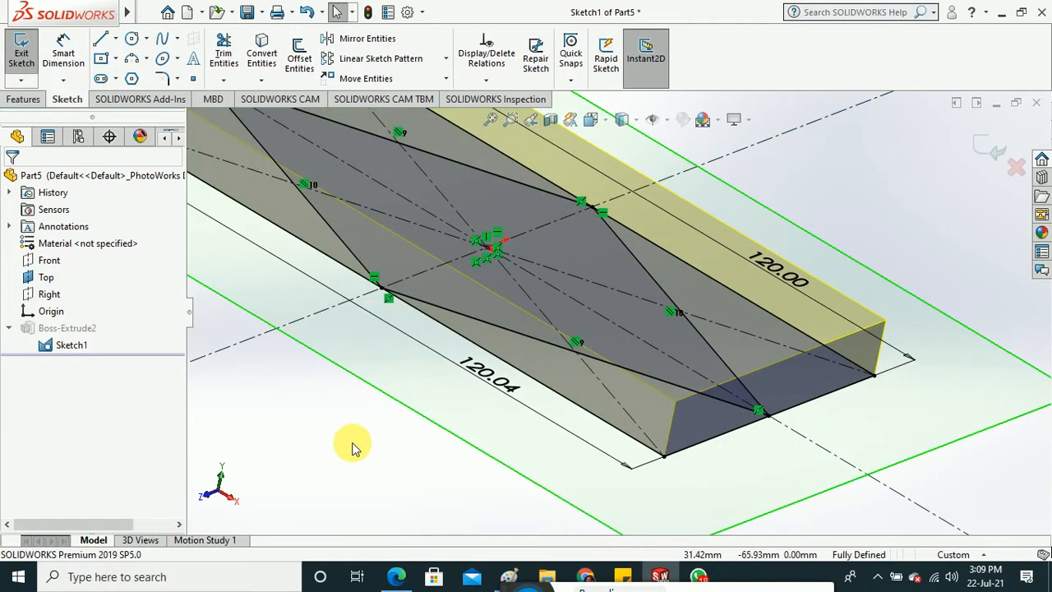
pyautogui.scroll(3, 387, 434)
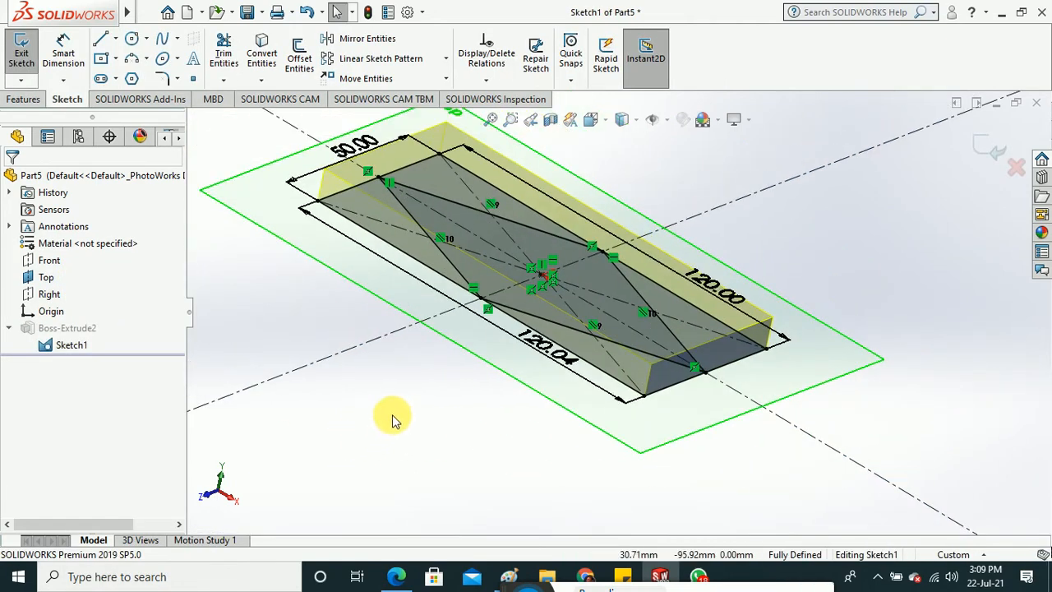
pyautogui.moveTo(395, 423); pyautogui.dragTo(368, 435, button='middle')
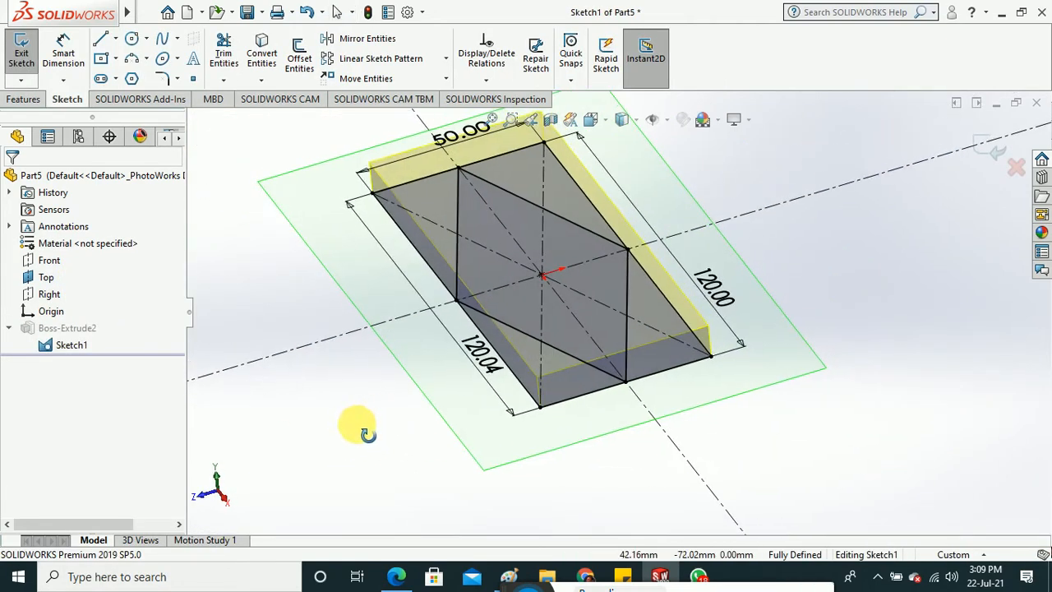
pyautogui.doubleClick(238, 312)
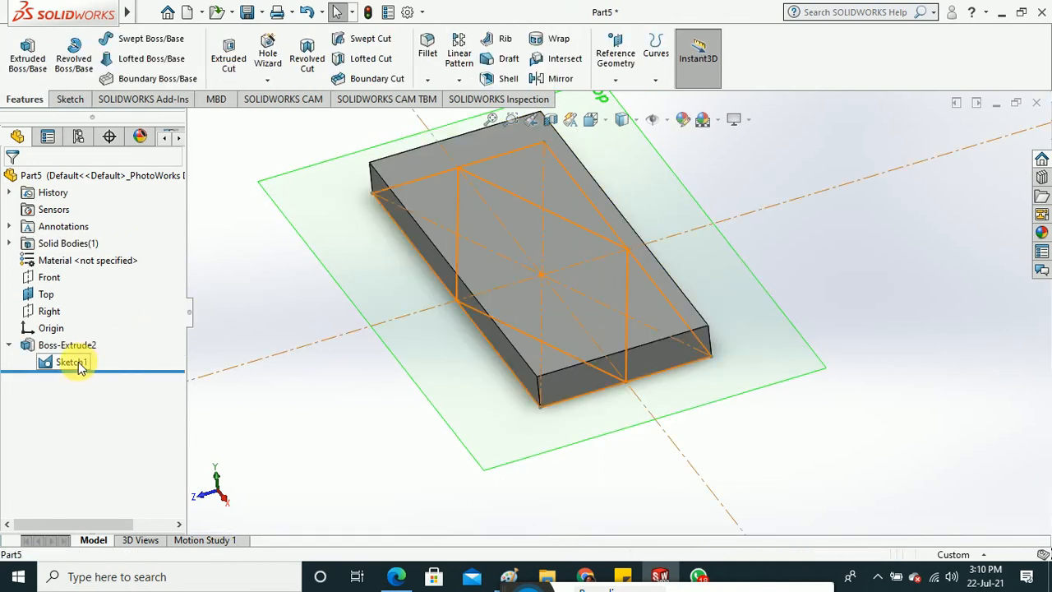
# Hide Sketch1 under the rectangular base, inspect the plain block, and show the sketch again.
pyautogui.rightClick(80, 364)
pyautogui.click(93, 318)
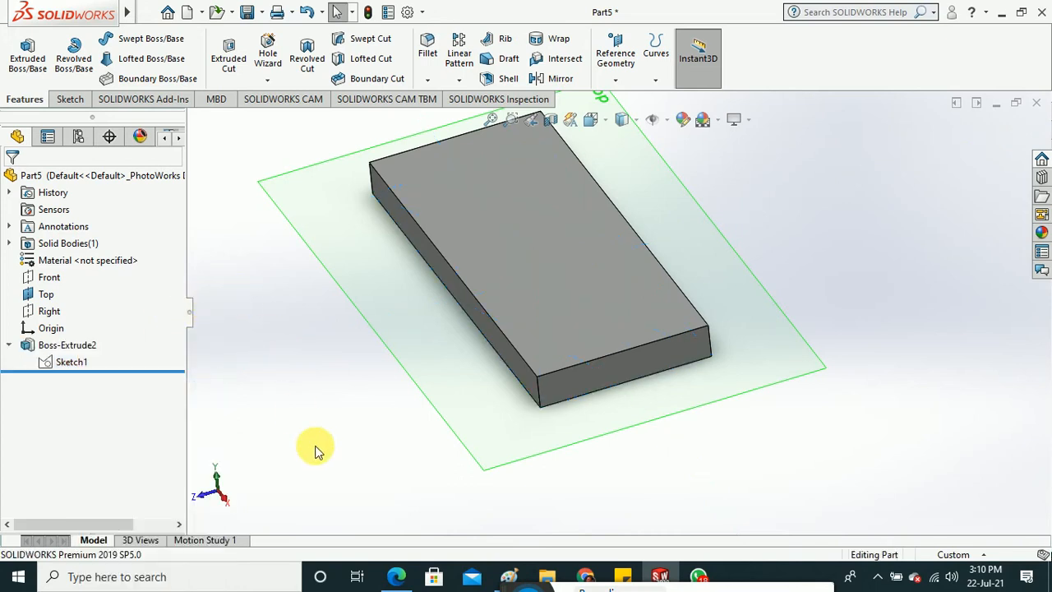
pyautogui.moveTo(366, 347)
pyautogui.mouseDown(button='middle')
pyautogui.moveTo(379, 264)
pyautogui.moveTo(374, 404)
pyautogui.mouseUp(button='middle')
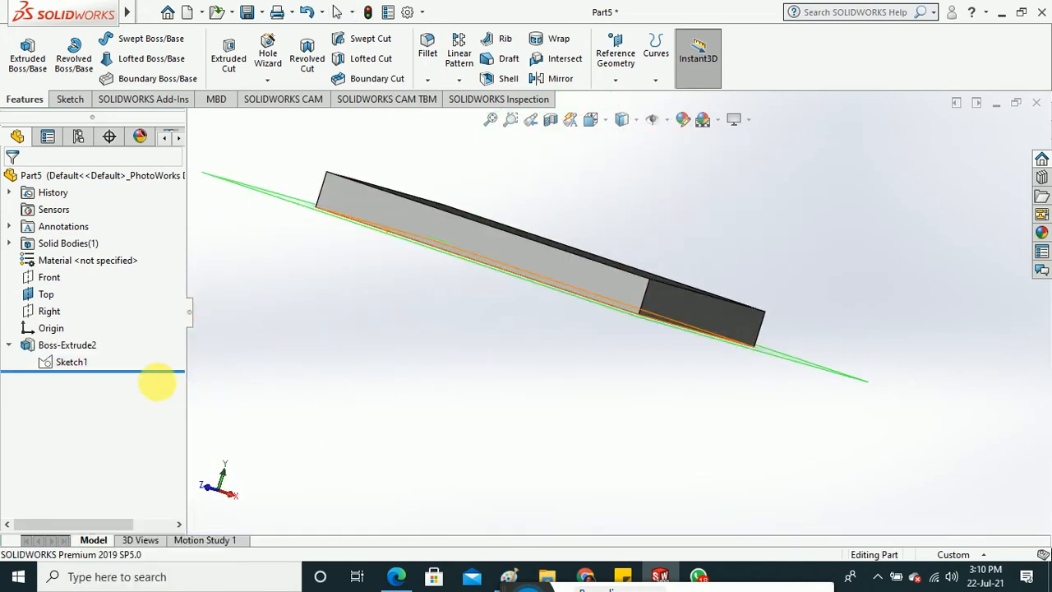
pyautogui.rightClick(72, 367)
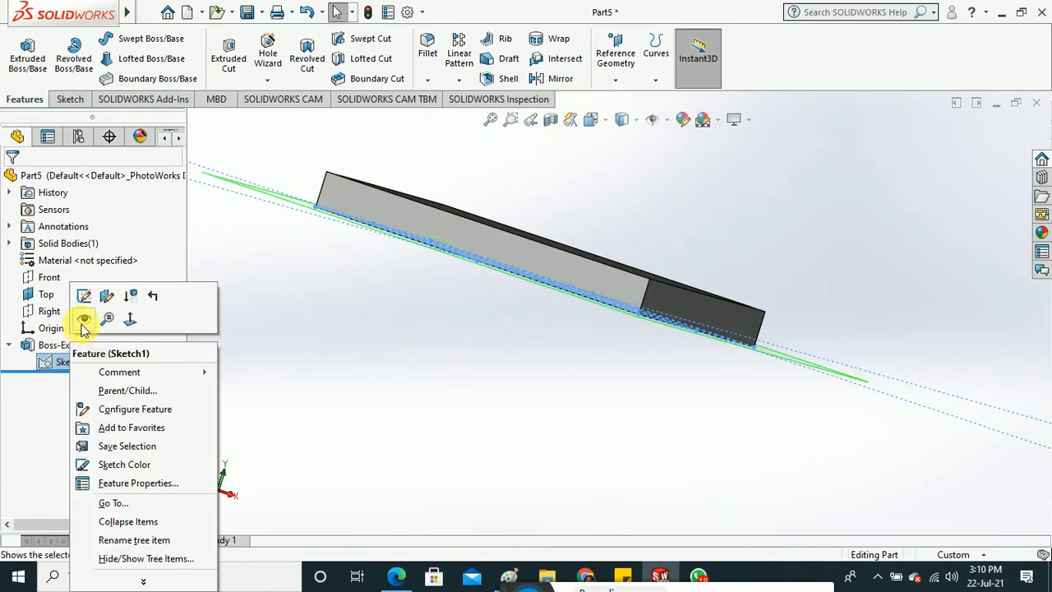
pyautogui.click(84, 320)
pyautogui.moveTo(376, 348); pyautogui.dragTo(347, 445, button='middle')
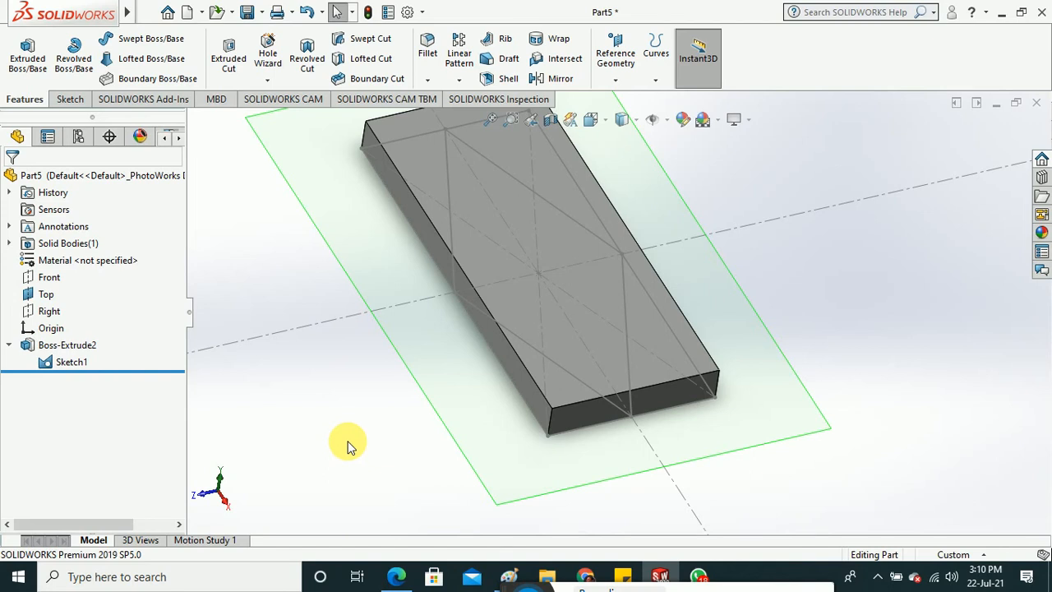
pyautogui.moveTo(341, 447); pyautogui.dragTo(345, 441, button='middle')
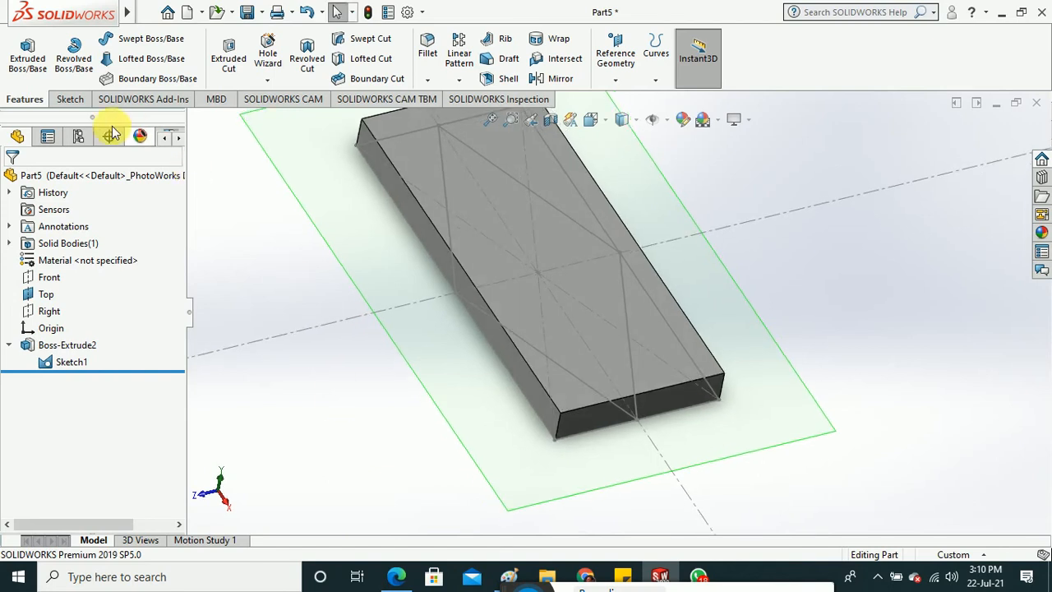
# Preview a 40 mm blind boss extrusion of the inner diamond contour on the base, and cancel it.
pyautogui.click(33, 64)
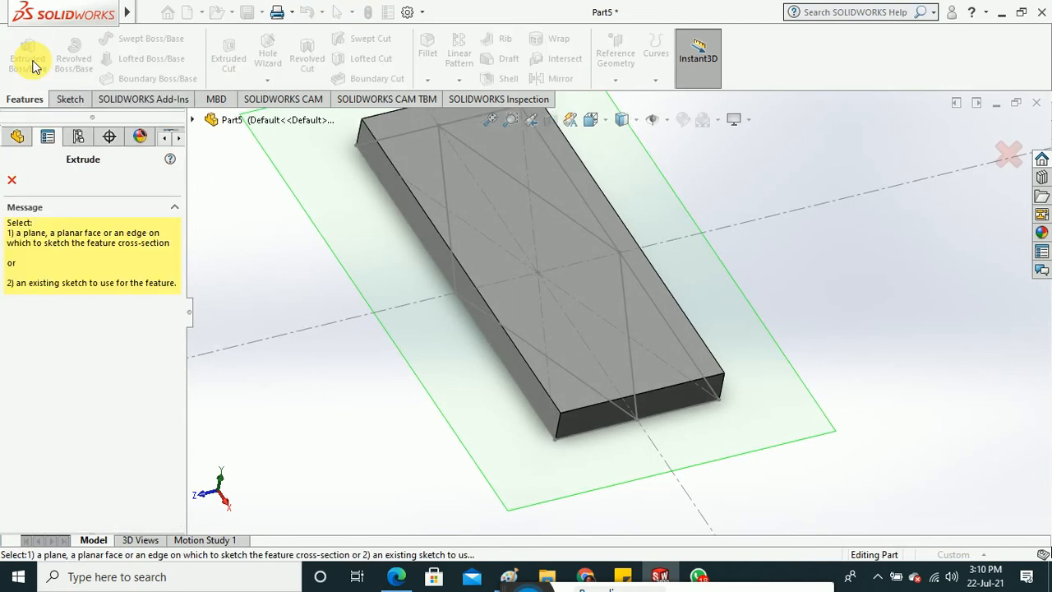
pyautogui.click(448, 196)
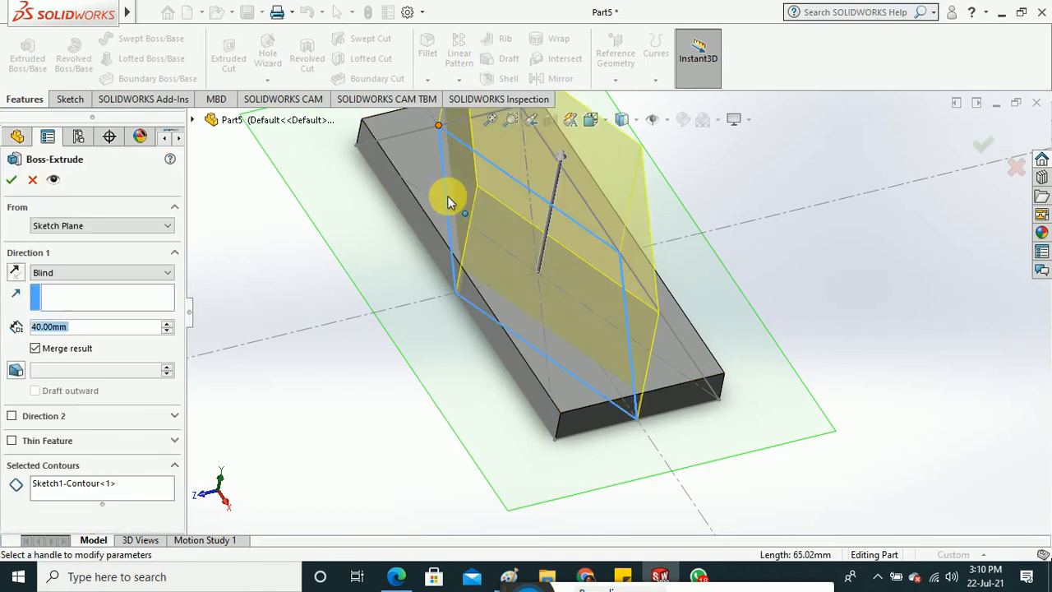
pyautogui.moveTo(448, 247)
pyautogui.mouseDown(button='middle')
pyautogui.moveTo(500, 170)
pyautogui.moveTo(477, 246)
pyautogui.moveTo(446, 258)
pyautogui.moveTo(463, 207)
pyautogui.moveTo(517, 227)
pyautogui.moveTo(540, 206)
pyautogui.moveTo(533, 249)
pyautogui.moveTo(442, 227)
pyautogui.mouseUp(button='middle')
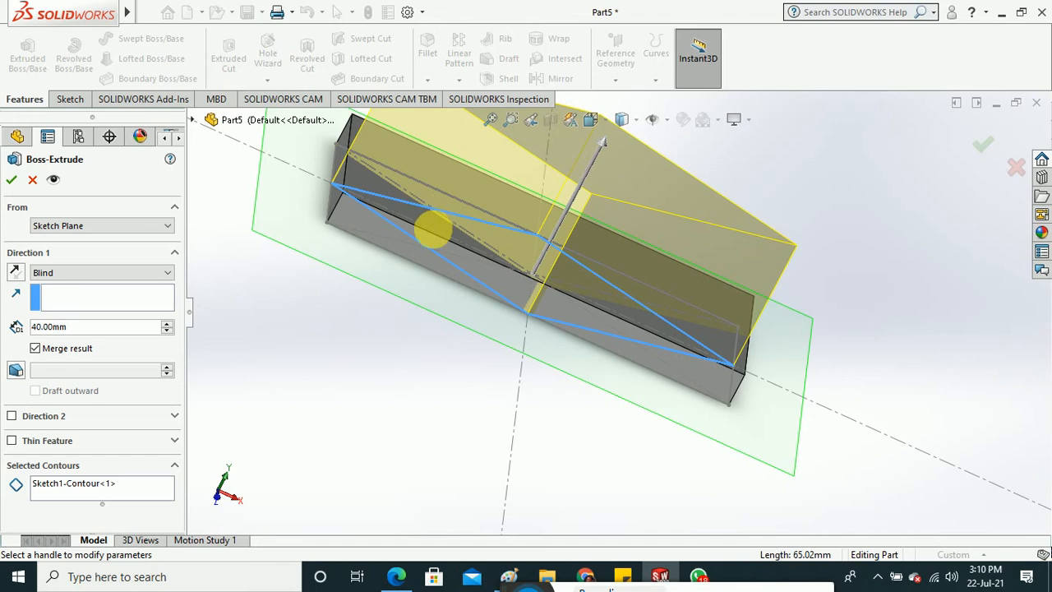
pyautogui.click(12, 179)
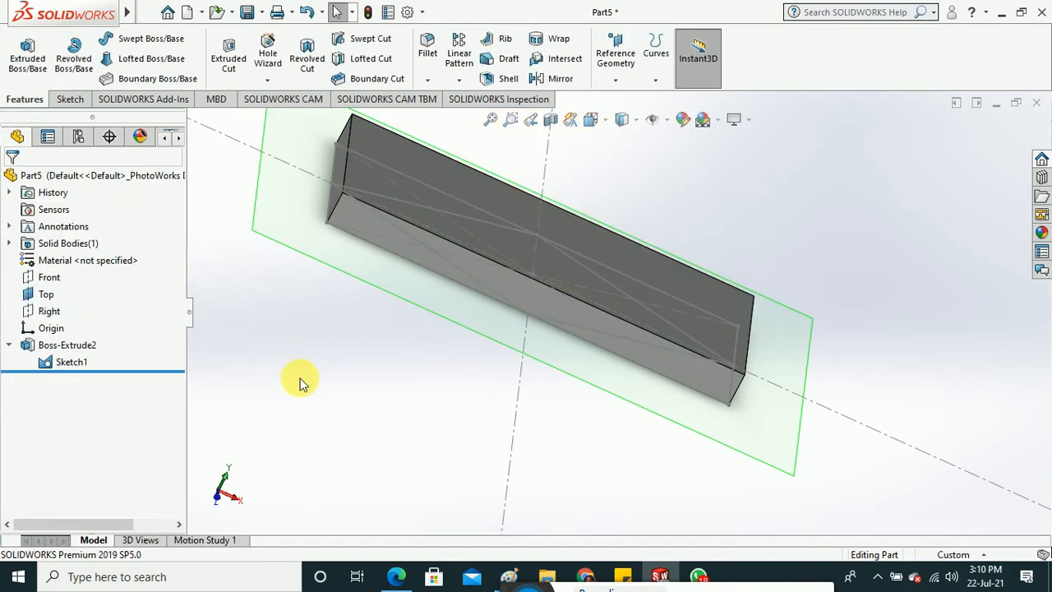
pyautogui.rightClick(82, 366)
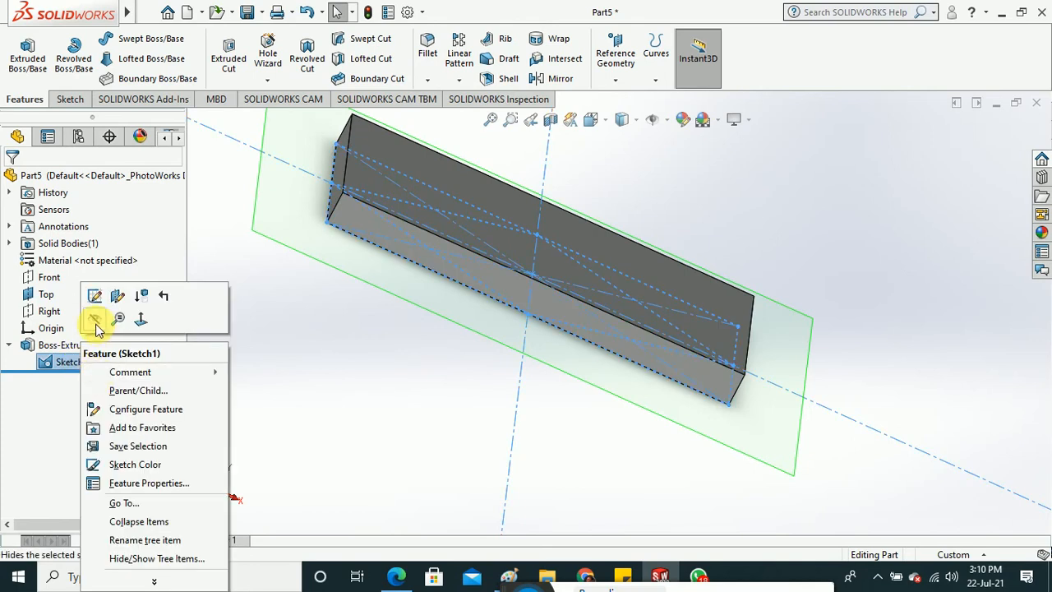
pyautogui.click(82, 346)
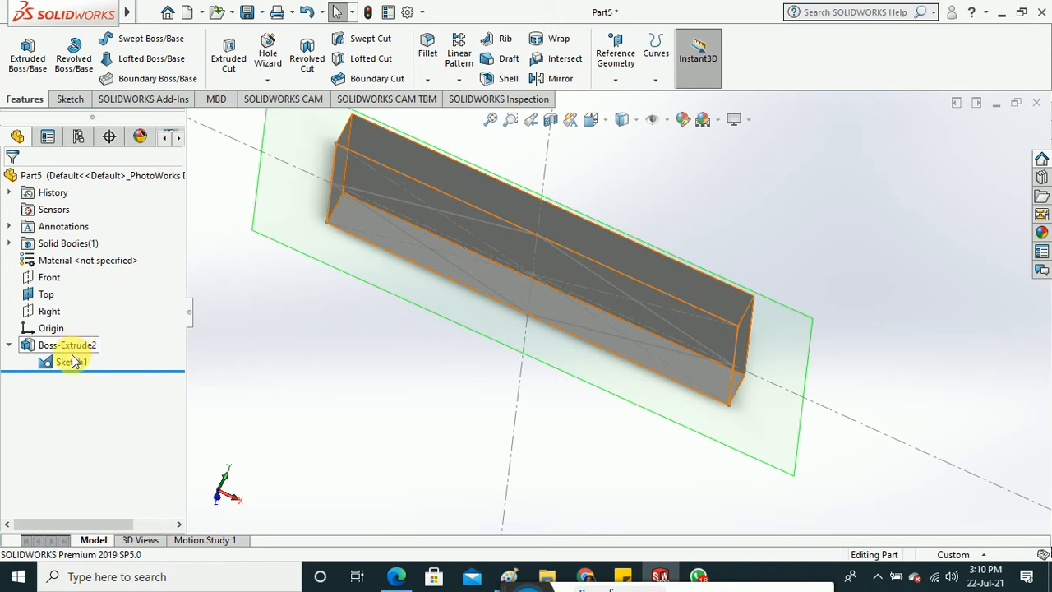
# Hide Sketch1 under the rectangular base and delete the base feature Boss-Extrude2 from the part.
pyautogui.click(72, 362)
pyautogui.rightClick(73, 358)
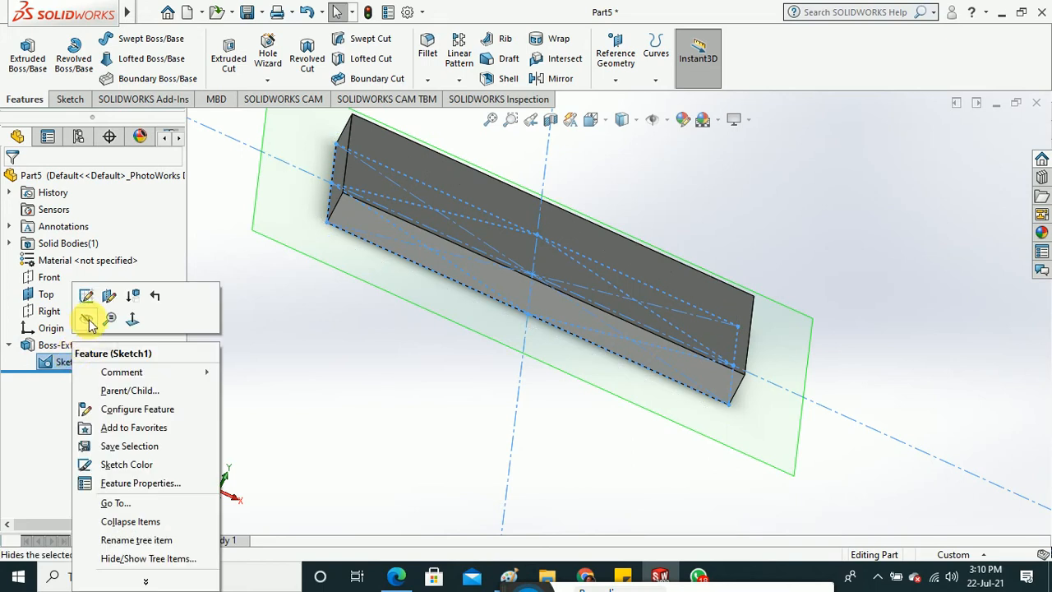
pyautogui.click(89, 323)
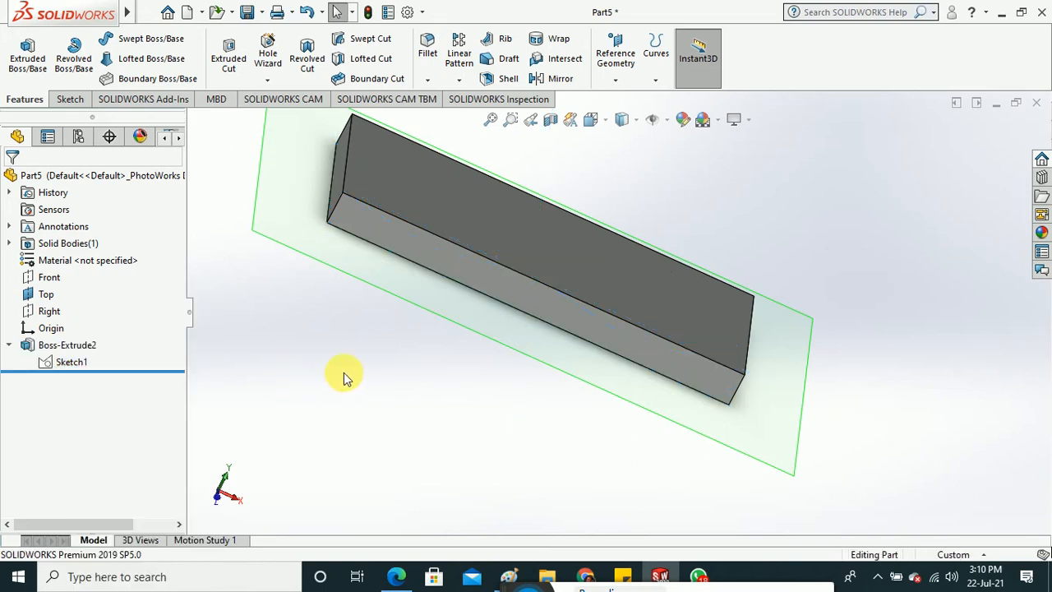
pyautogui.rightClick(89, 350)
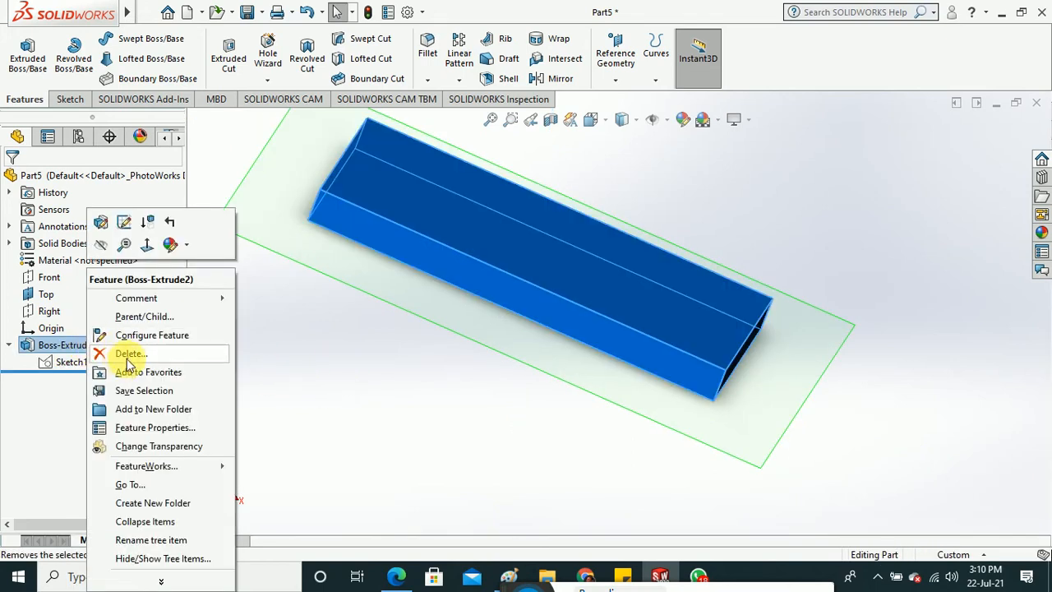
pyautogui.click(129, 354)
pyautogui.click(584, 189)
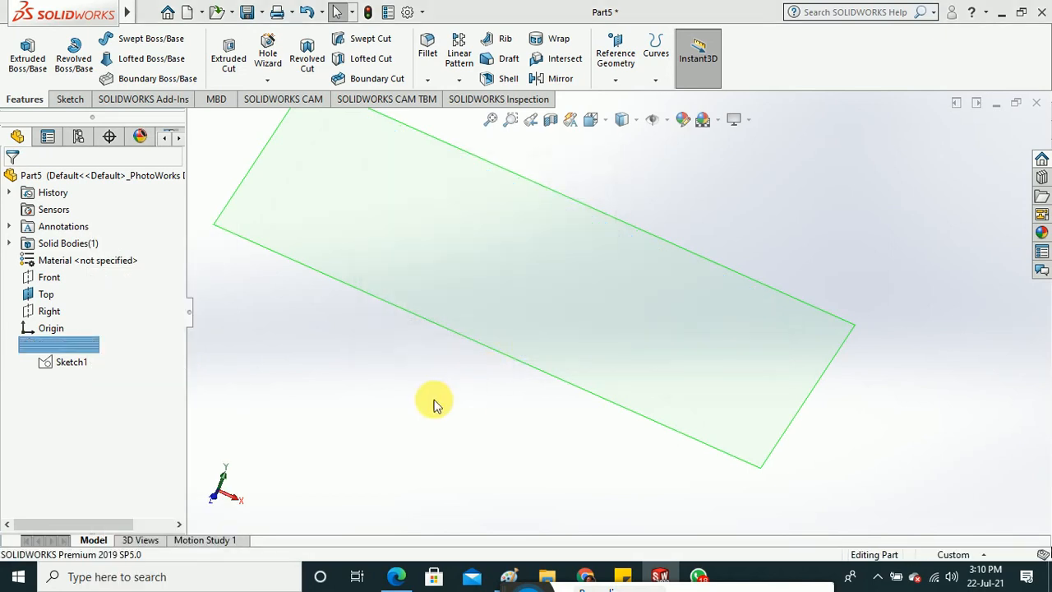
# Show the hidden Sketch1 on the Top plane again.
pyautogui.click(49, 328)
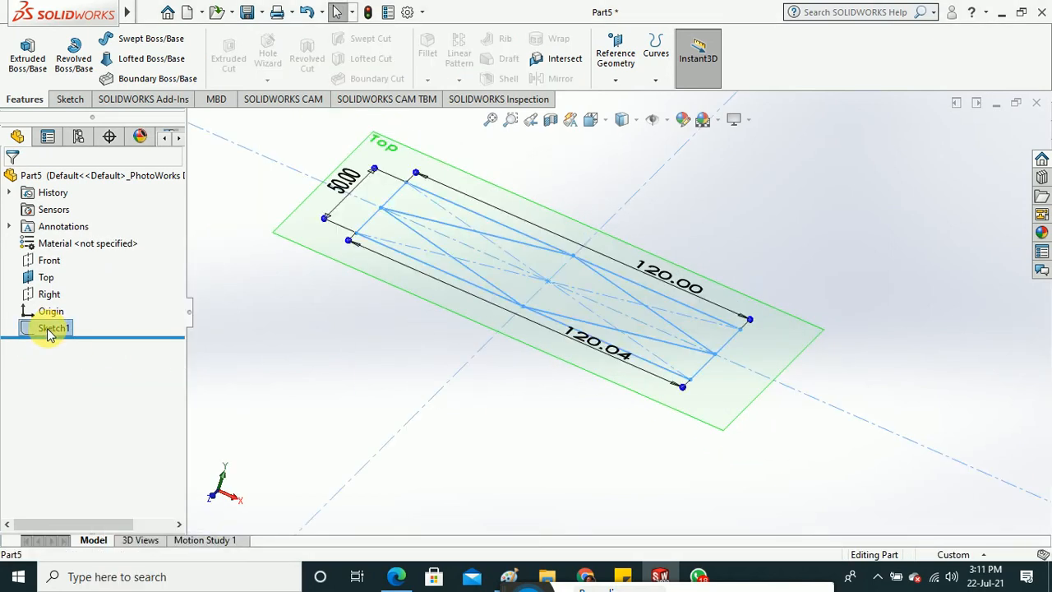
pyautogui.rightClick(49, 328)
pyautogui.click(52, 272)
pyautogui.click(313, 340)
pyautogui.moveTo(313, 340); pyautogui.dragTo(289, 330, button='middle')
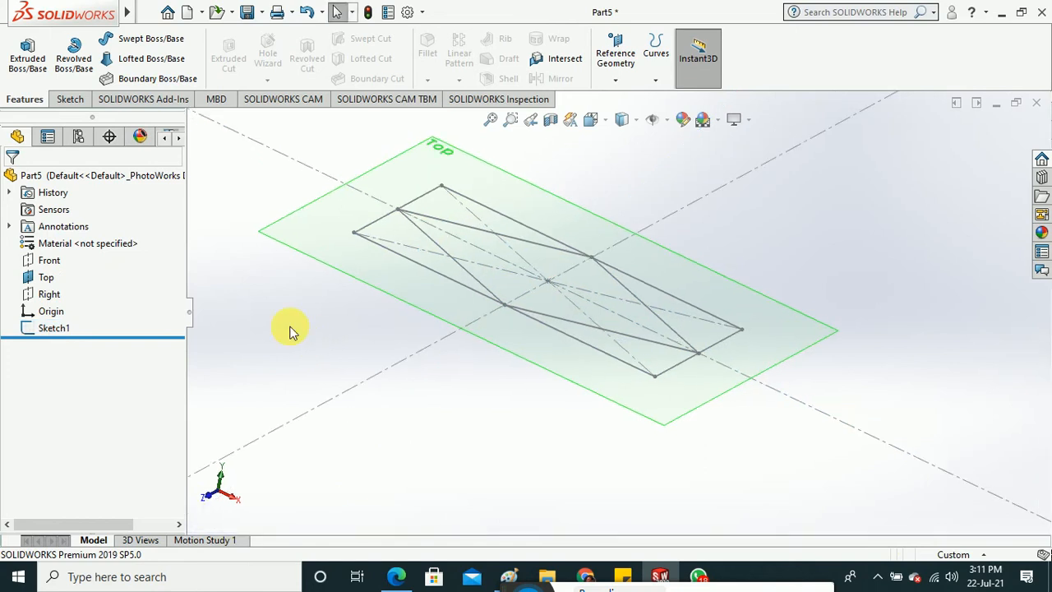
# Open Sketch1 for editing, face its plane squarely, and delete the four lines of the inner diamond.
pyautogui.rightClick(403, 256)
pyautogui.click(415, 214)
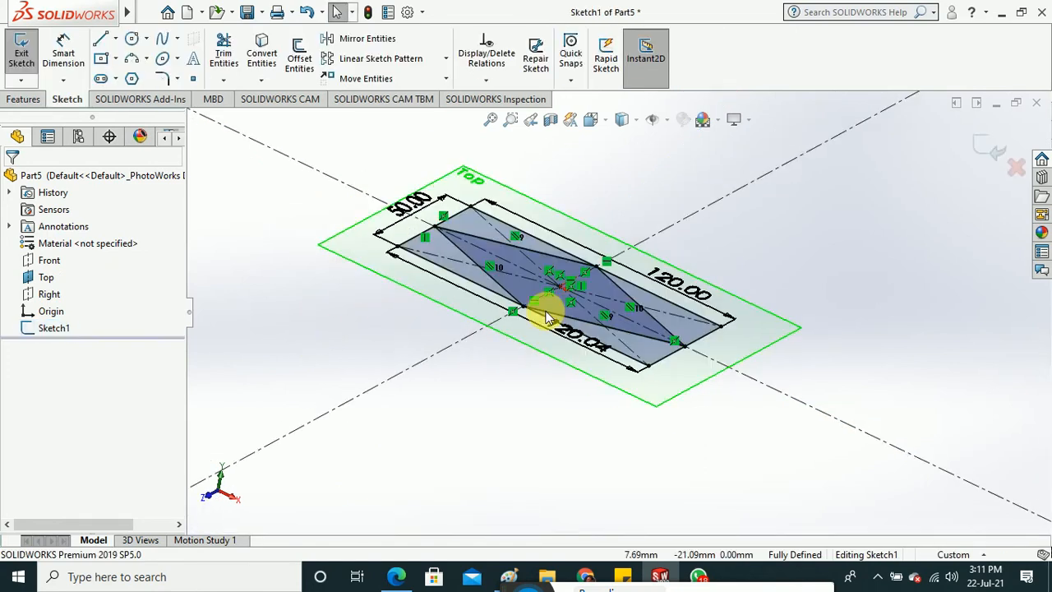
pyautogui.click(596, 124)
pyautogui.click(673, 203)
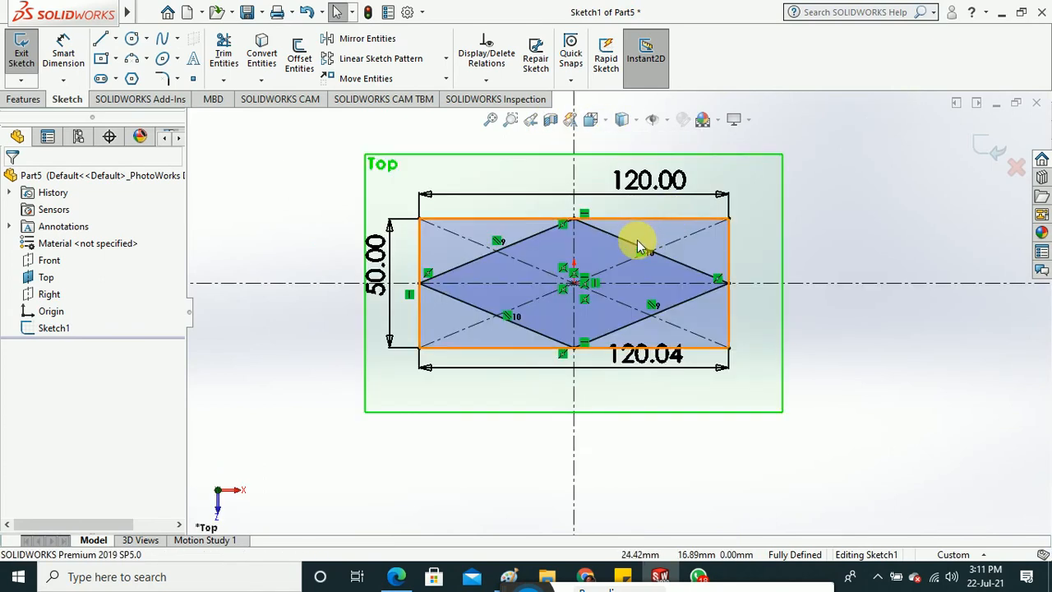
pyautogui.click(536, 240)
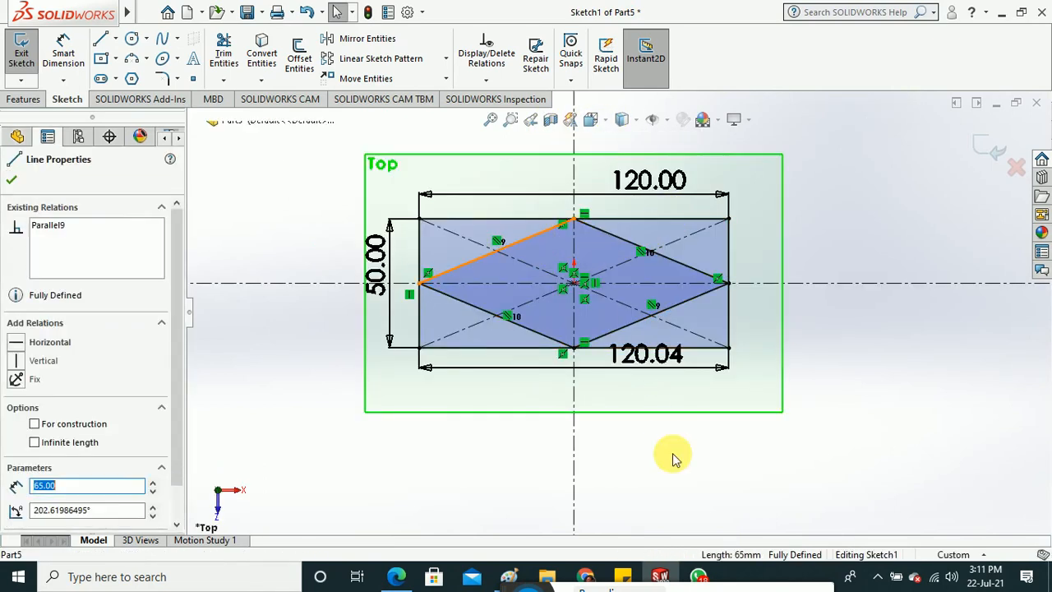
pyautogui.press('Delete')
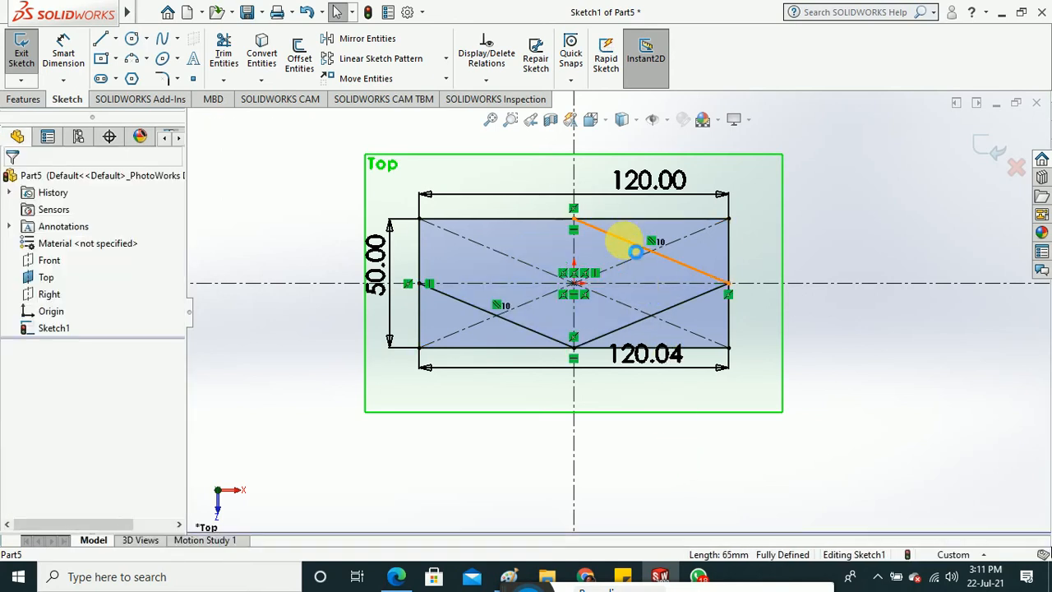
pyautogui.click(672, 294)
pyautogui.press('Delete')
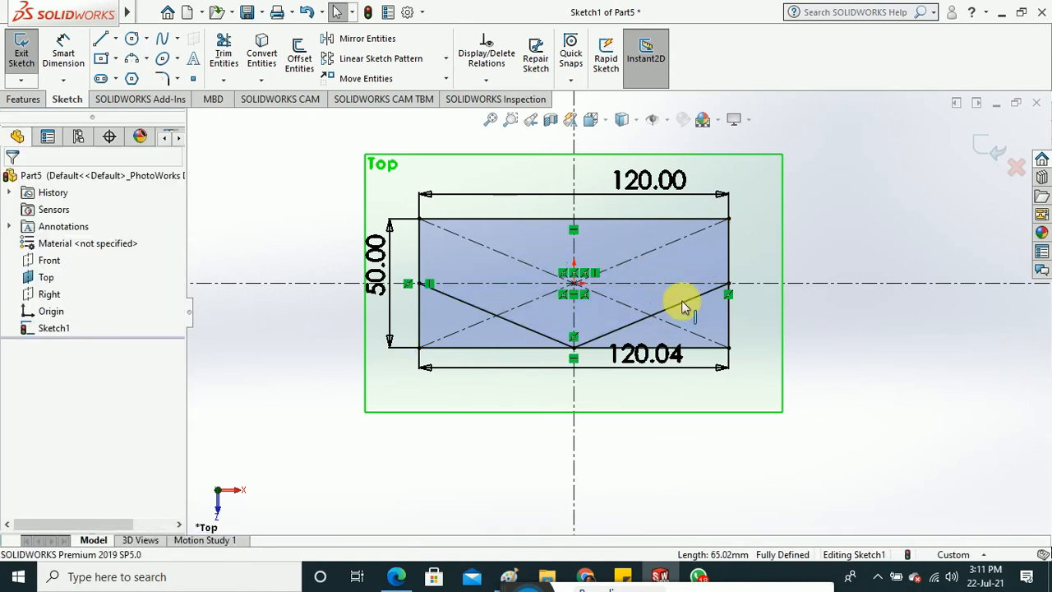
pyautogui.click(681, 301)
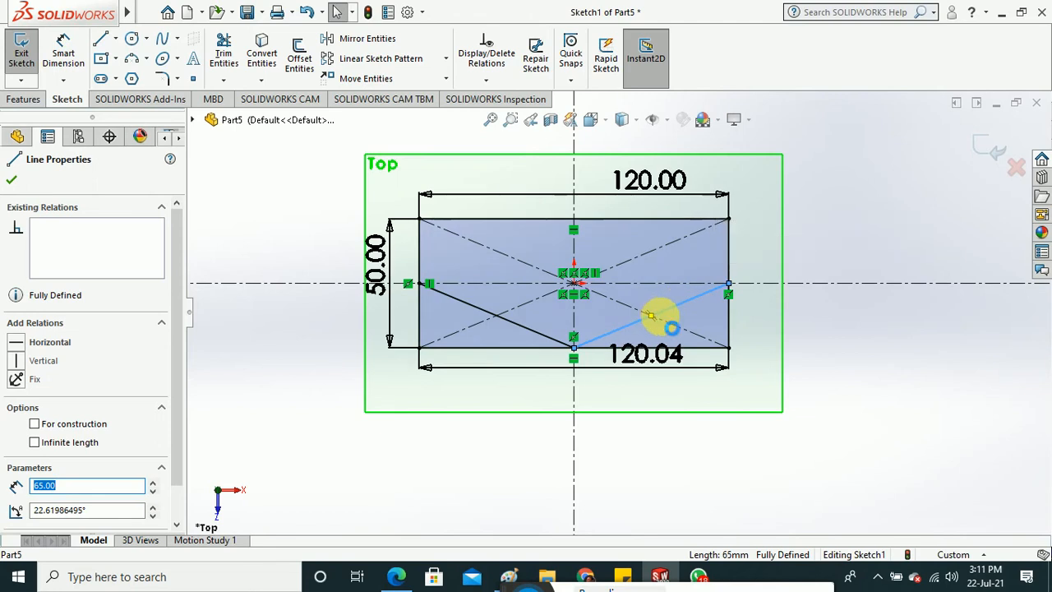
pyautogui.press('Delete')
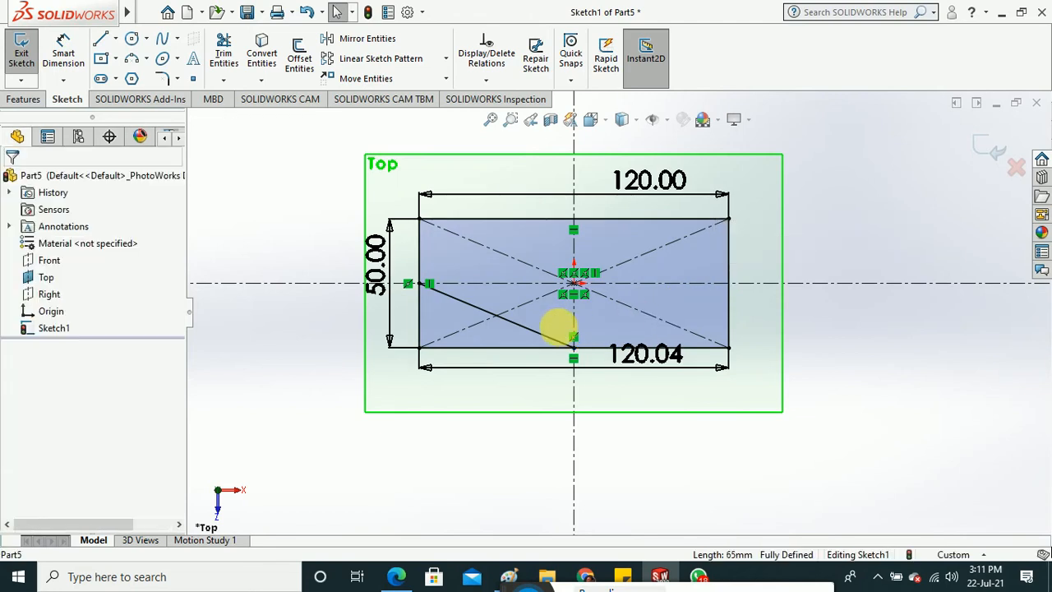
pyautogui.click(549, 337)
pyautogui.press('Delete')
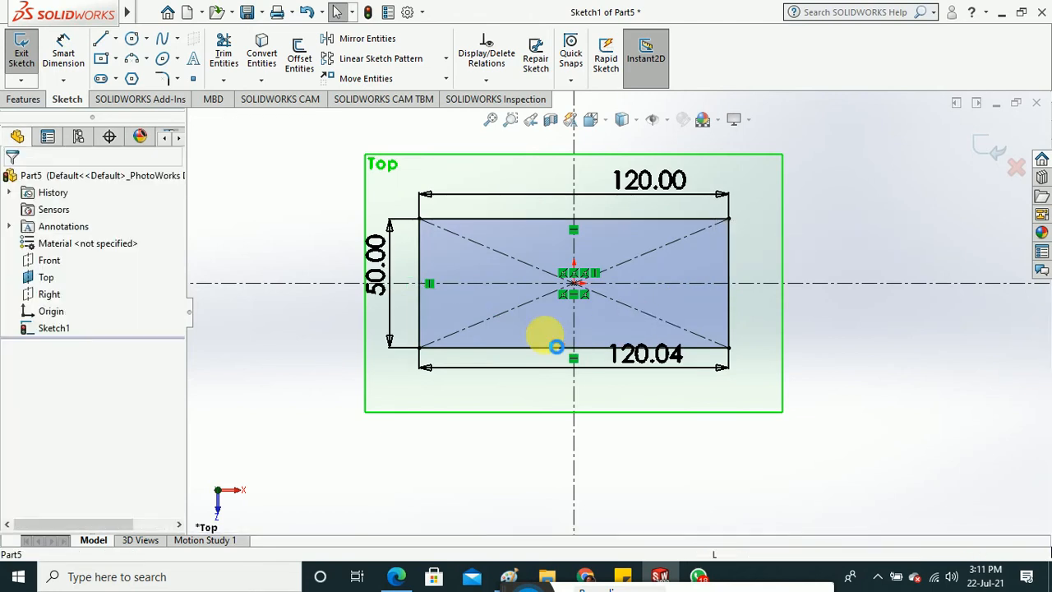
# Draw a 60 mm horizontal line over the rectangle's upper edge, from its upper-left corner to the edge's midpoint, and exit the sketch.
pyautogui.click(102, 45)
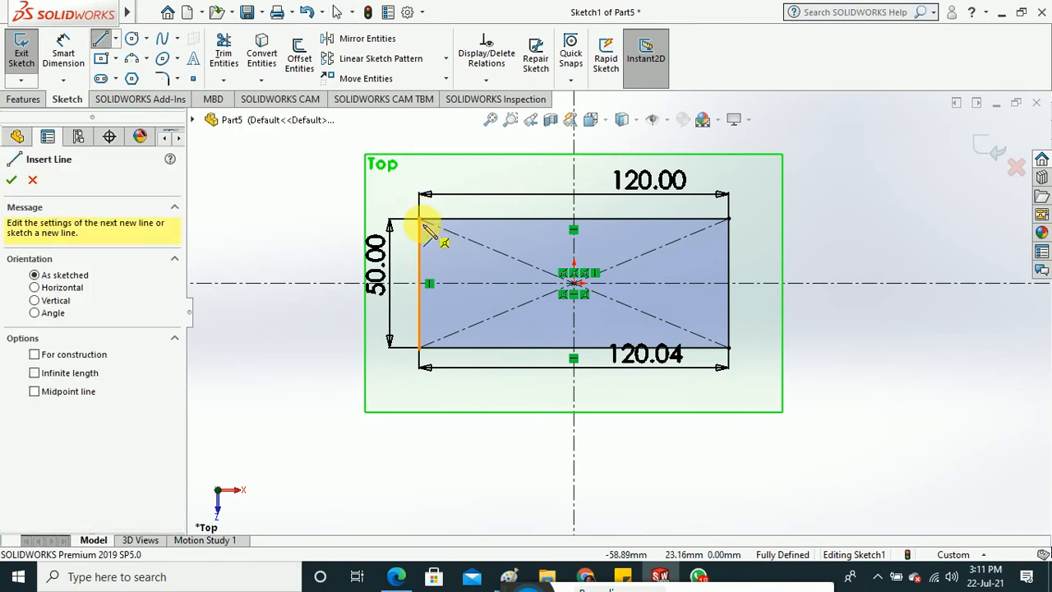
pyautogui.scroll(-2, 460, 230)
pyautogui.scroll(4, 591, 284)
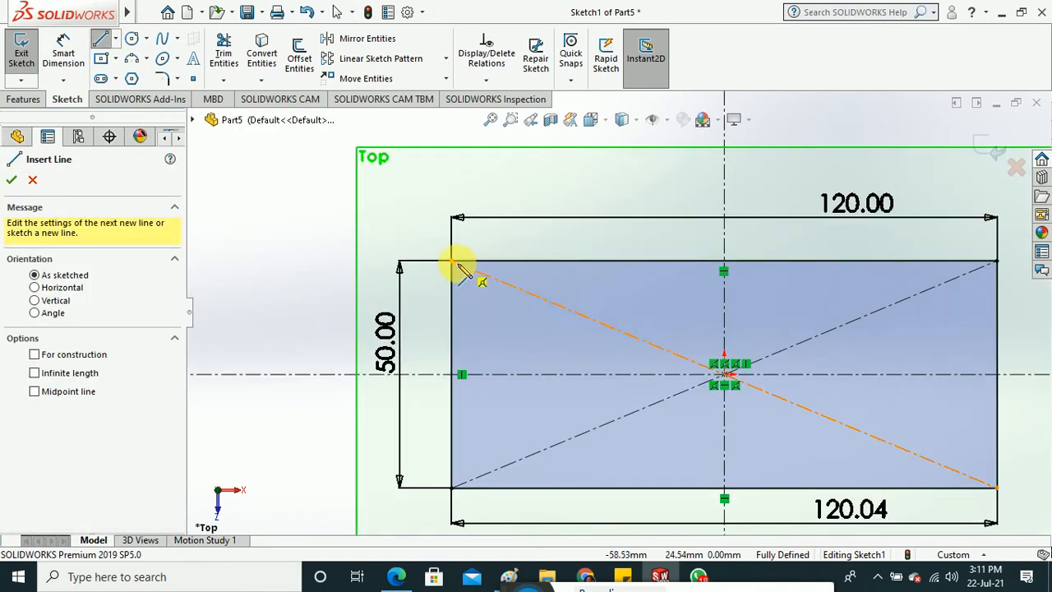
pyautogui.click(451, 264)
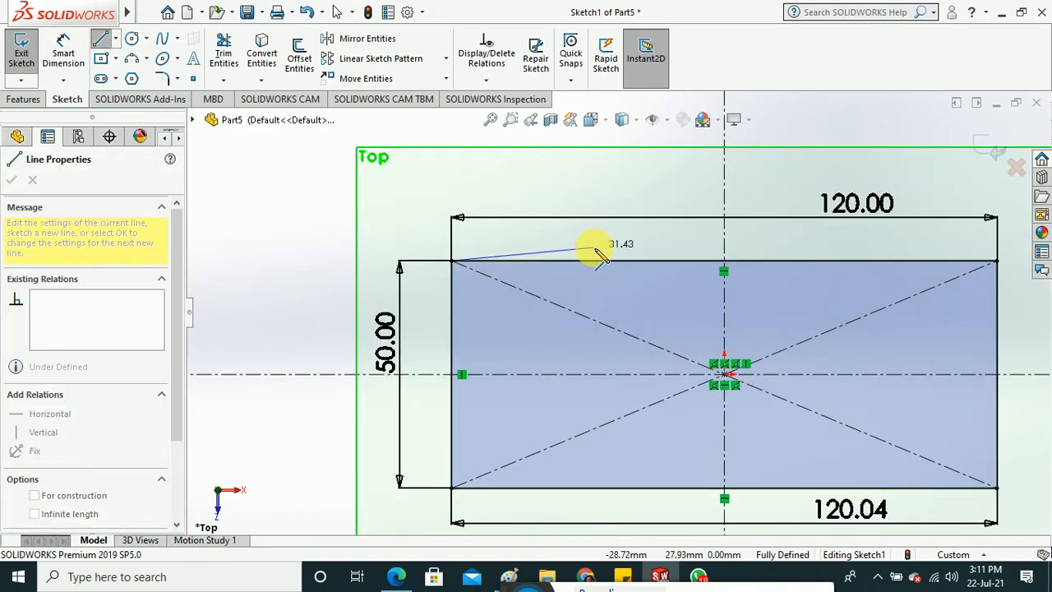
pyautogui.click(724, 261)
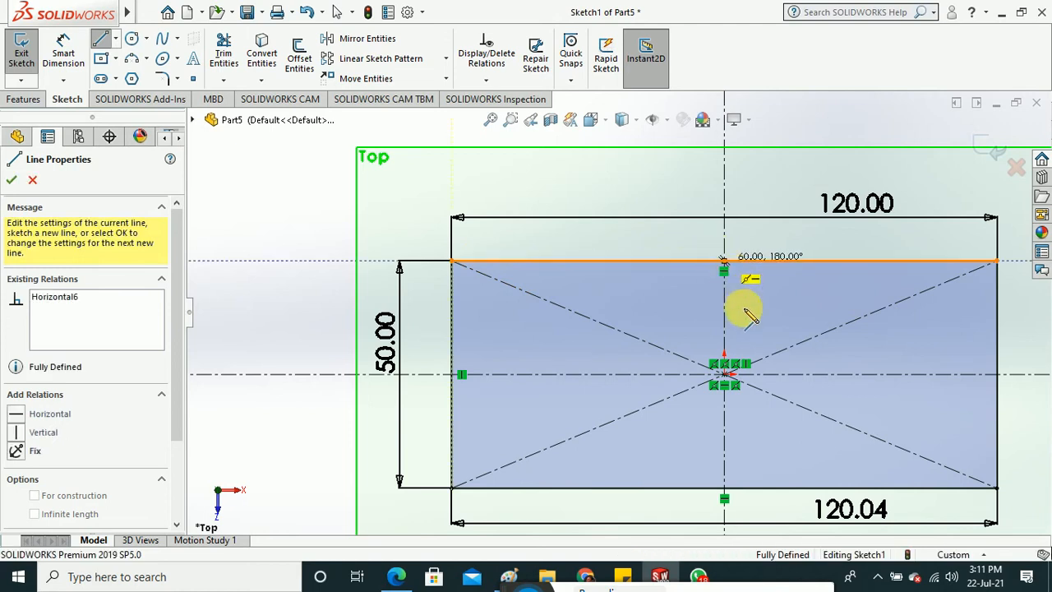
pyautogui.press('Escape')
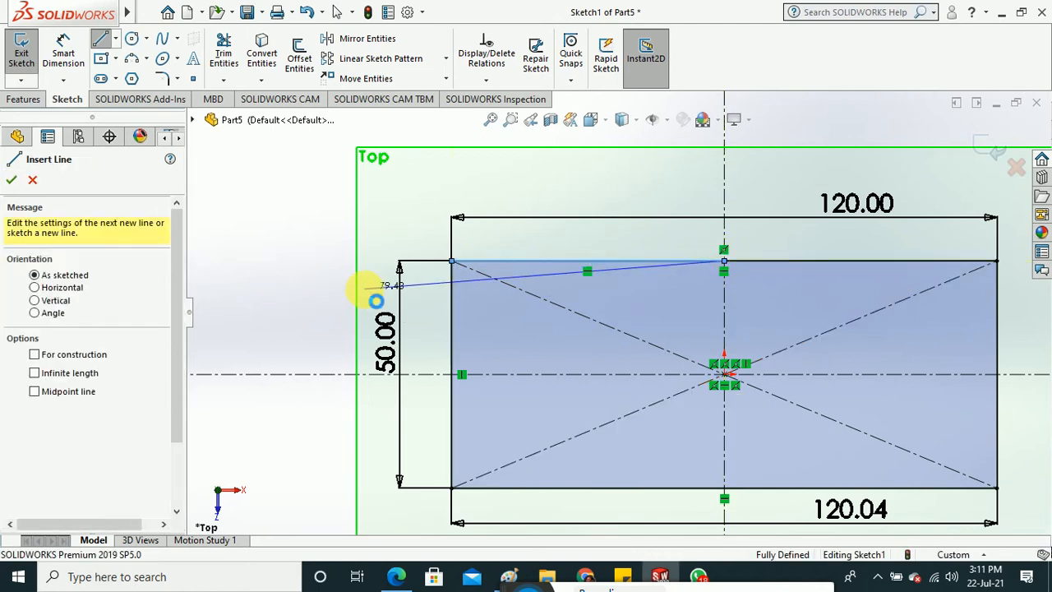
pyautogui.press('Escape')
pyautogui.click(24, 56)
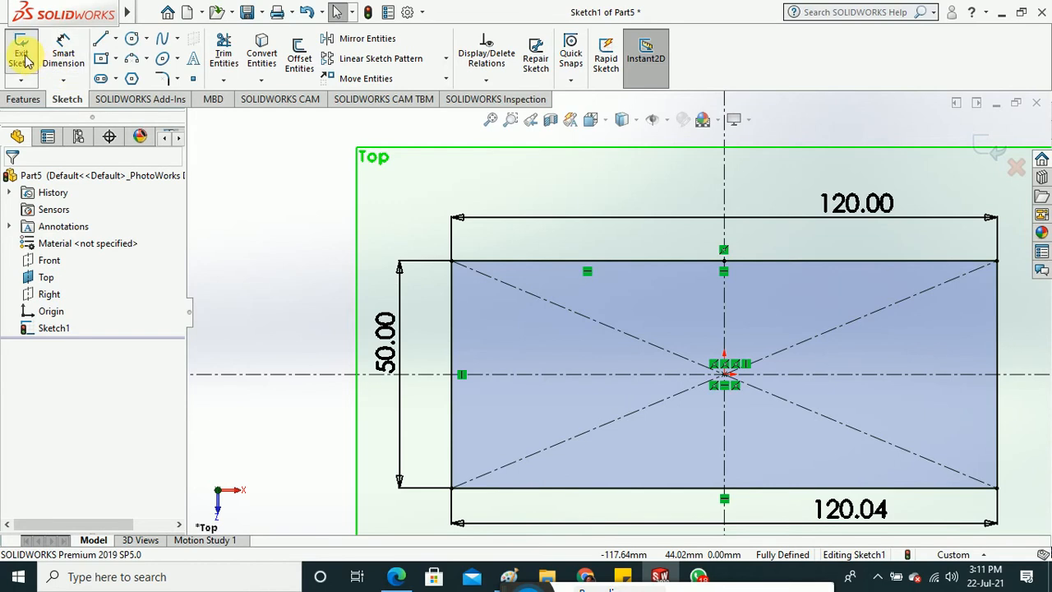
# Try to extrude the whole of Sketch1 as a 40 mm blind boss, and cancel the extrusion.
pyautogui.moveTo(291, 316)
pyautogui.mouseDown(button='middle')
pyautogui.moveTo(277, 160)
pyautogui.moveTo(465, 341)
pyautogui.moveTo(466, 287)
pyautogui.moveTo(496, 296)
pyautogui.moveTo(503, 314)
pyautogui.mouseUp(button='middle')
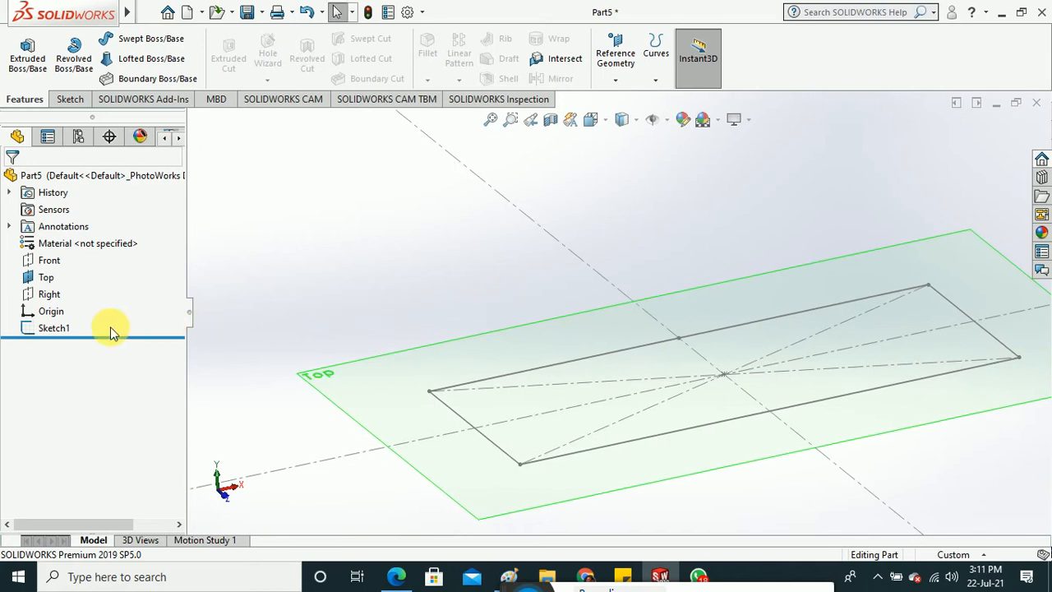
pyautogui.click(54, 328)
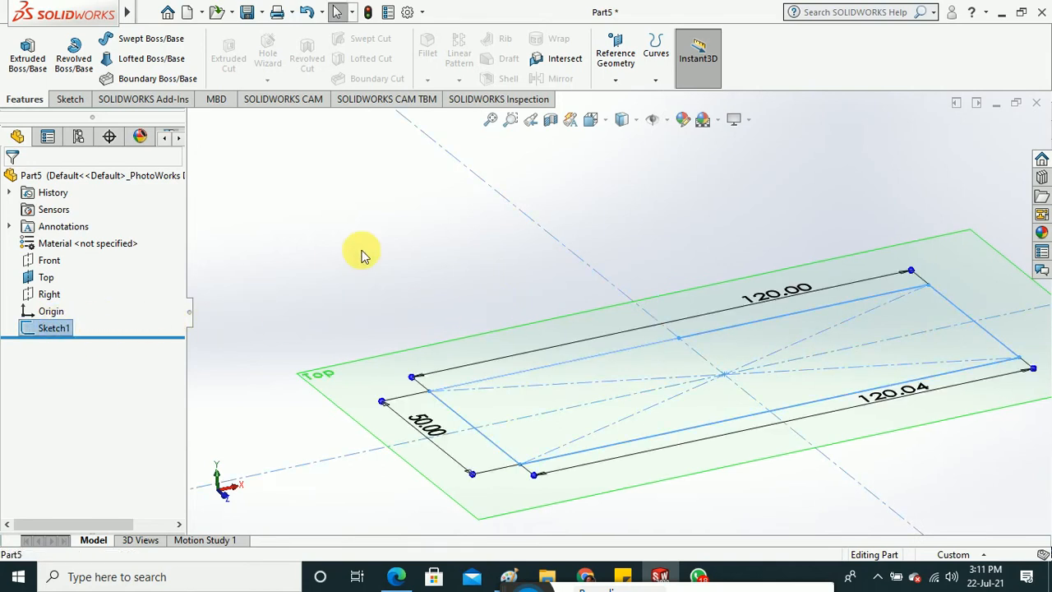
pyautogui.click(28, 56)
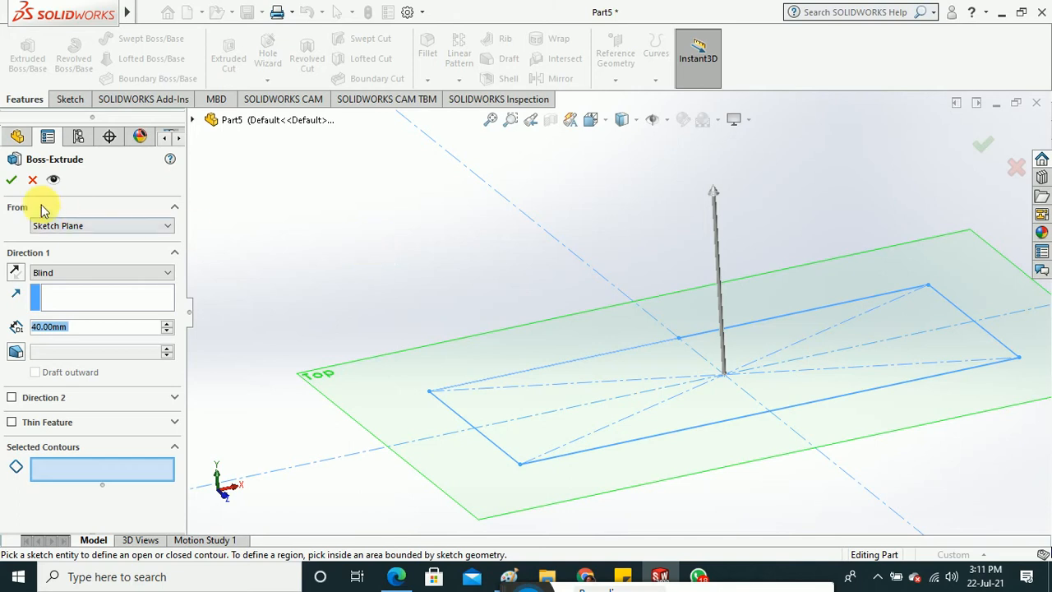
pyautogui.click(12, 179)
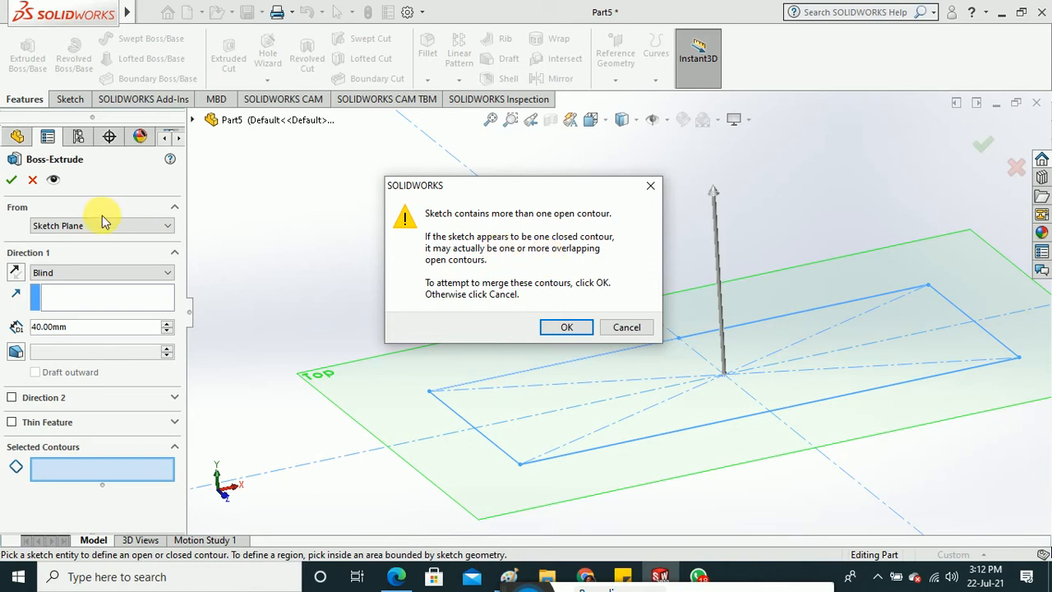
pyautogui.click(32, 179)
pyautogui.click(628, 327)
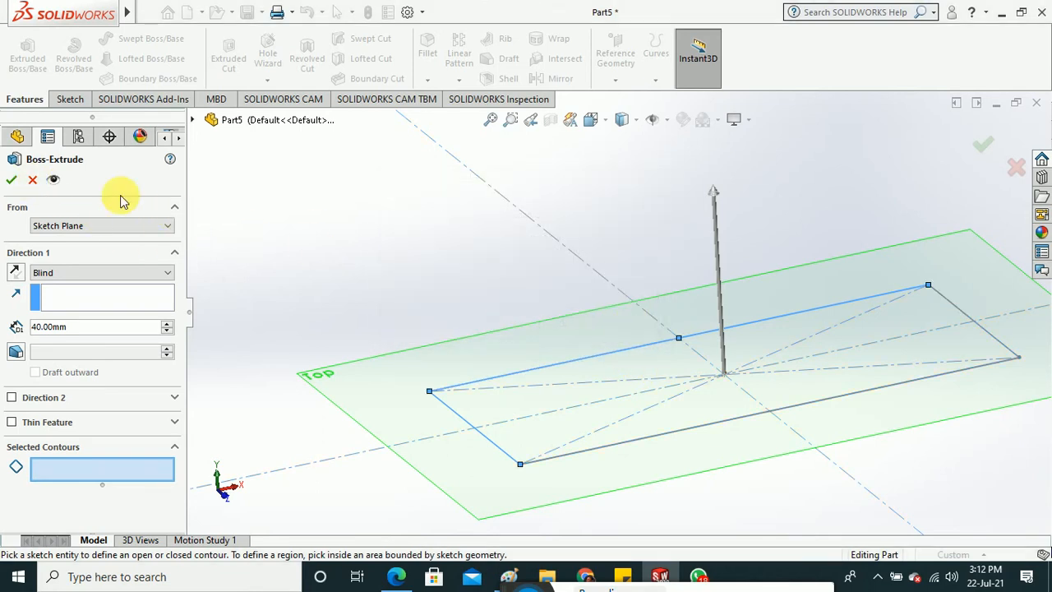
pyautogui.click(32, 179)
pyautogui.click(374, 244)
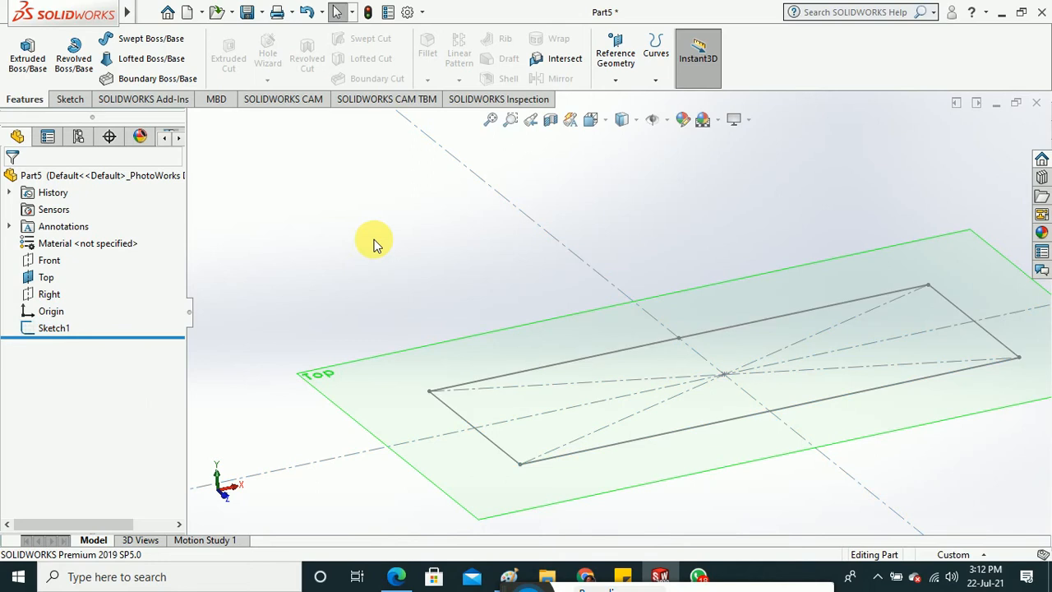
pyautogui.click(642, 355)
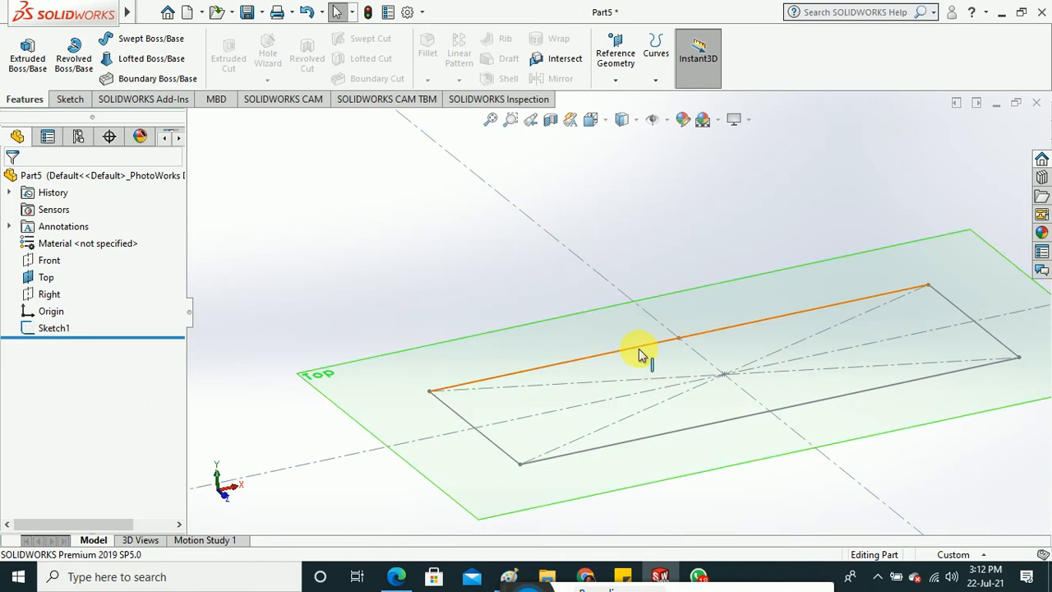
pyautogui.click(27, 52)
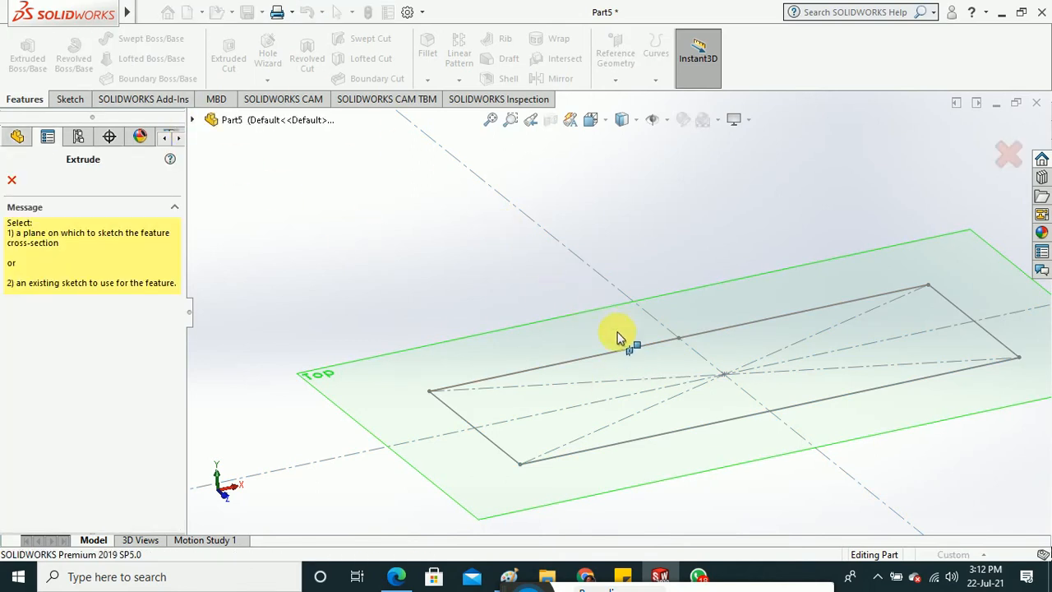
pyautogui.click(676, 435)
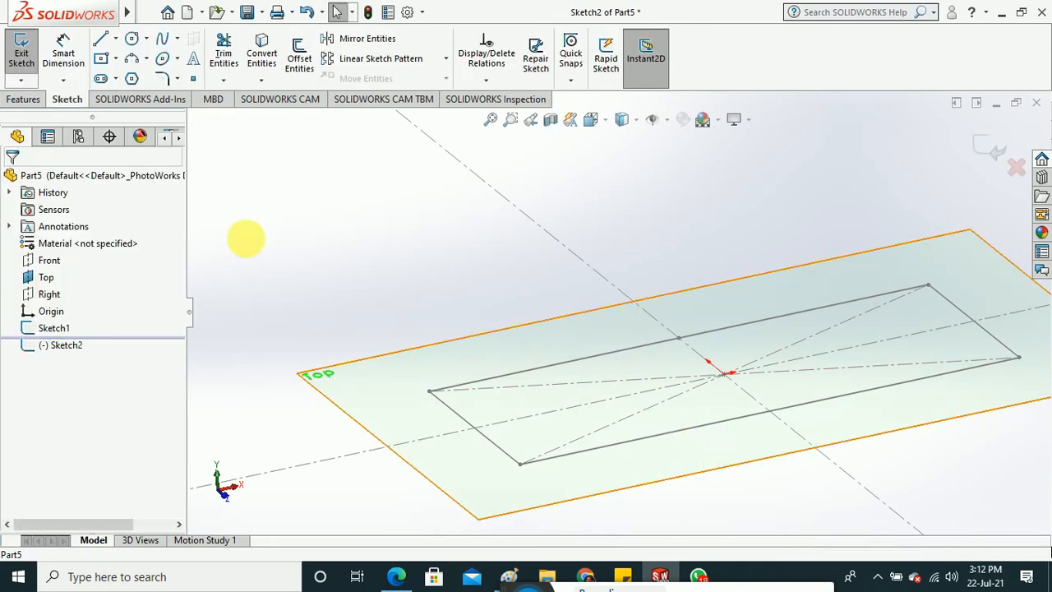
pyautogui.click(28, 52)
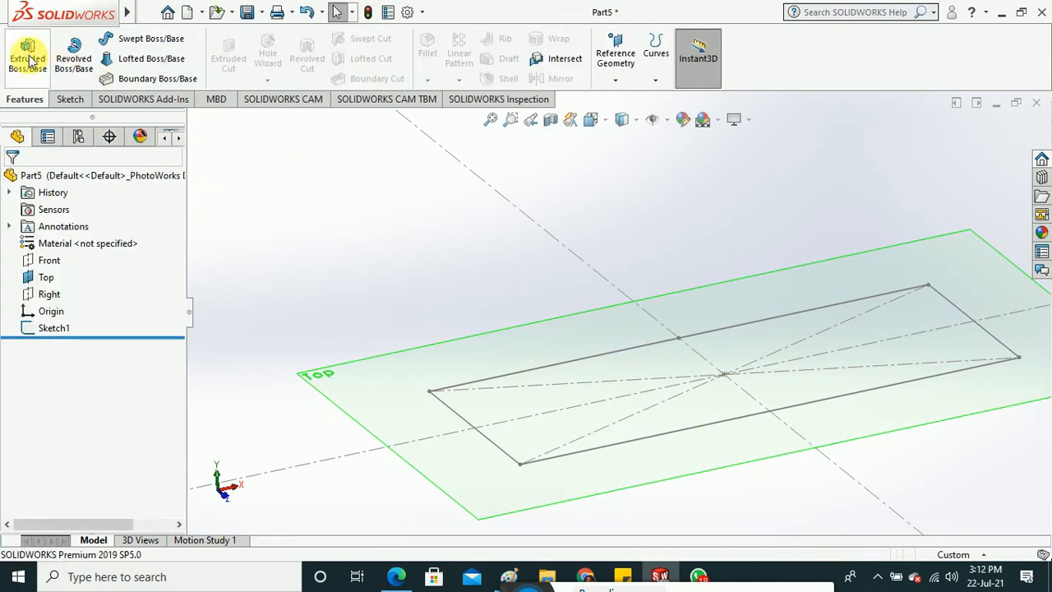
# Extrude the closed rectangular contour of Sketch1 as a 40 mm blind boss from the sketch plane.
pyautogui.click(670, 442)
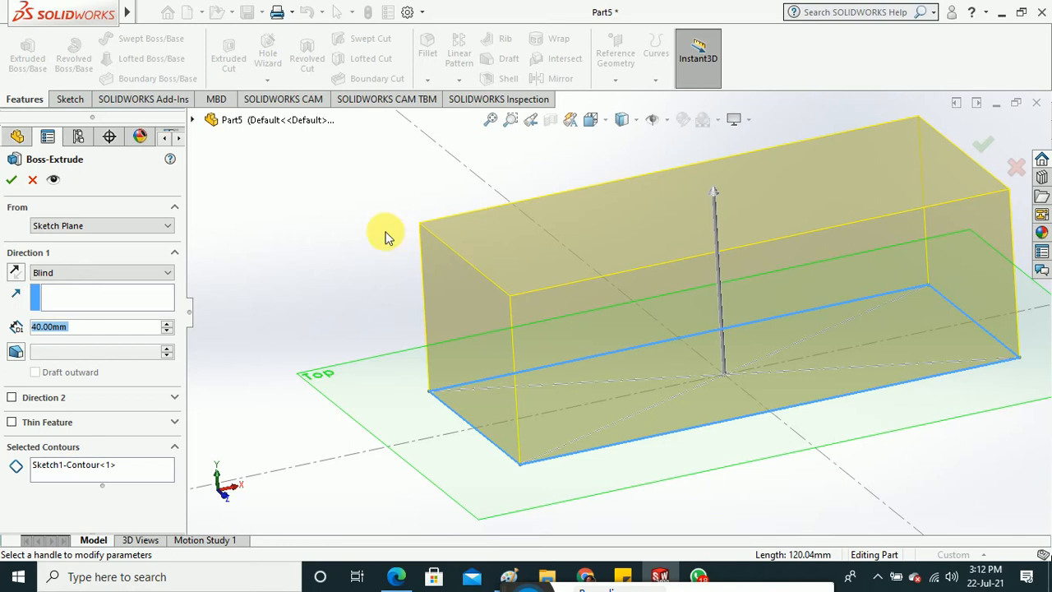
pyautogui.moveTo(389, 236)
pyautogui.mouseDown(button='middle')
pyautogui.moveTo(469, 228)
pyautogui.moveTo(611, 357)
pyautogui.mouseUp(button='middle')
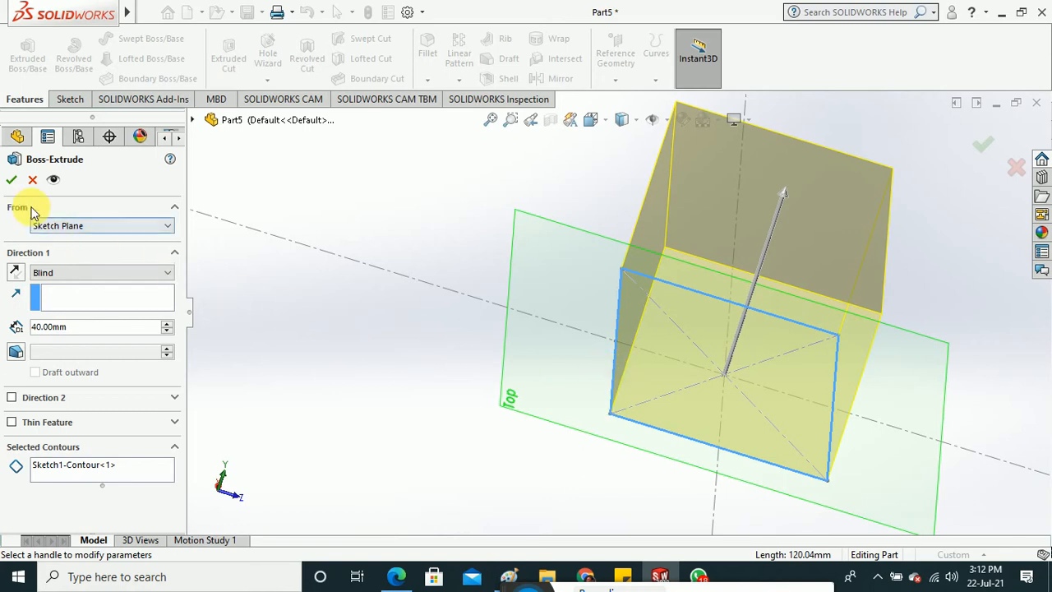
pyautogui.press('Return')
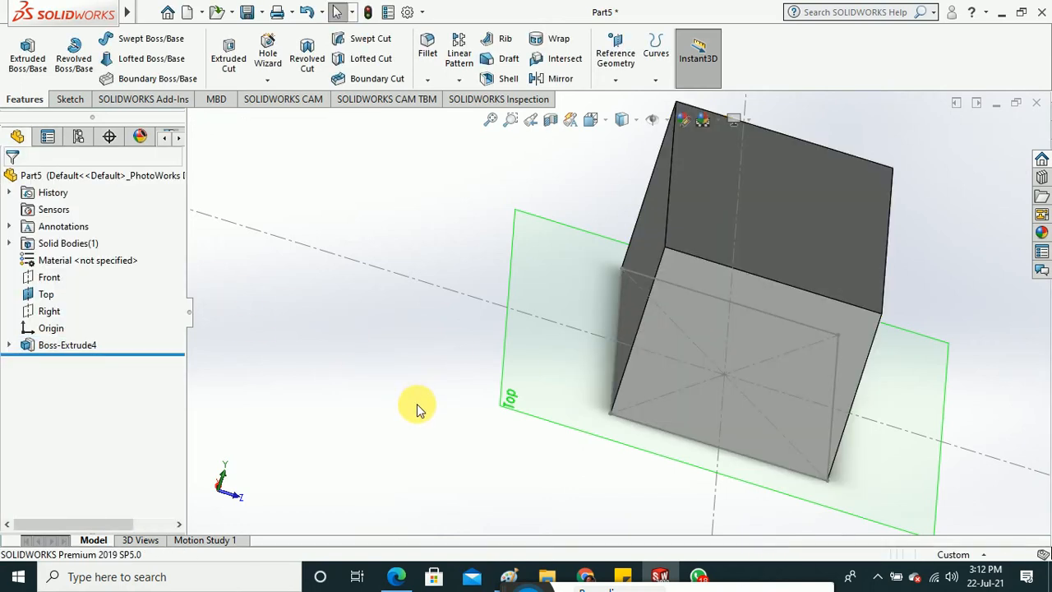
# Review the boss extrusion's definition and its selected rectangular contour from below, and close it without changes.
pyautogui.moveTo(417, 404); pyautogui.dragTo(605, 277, button='middle')
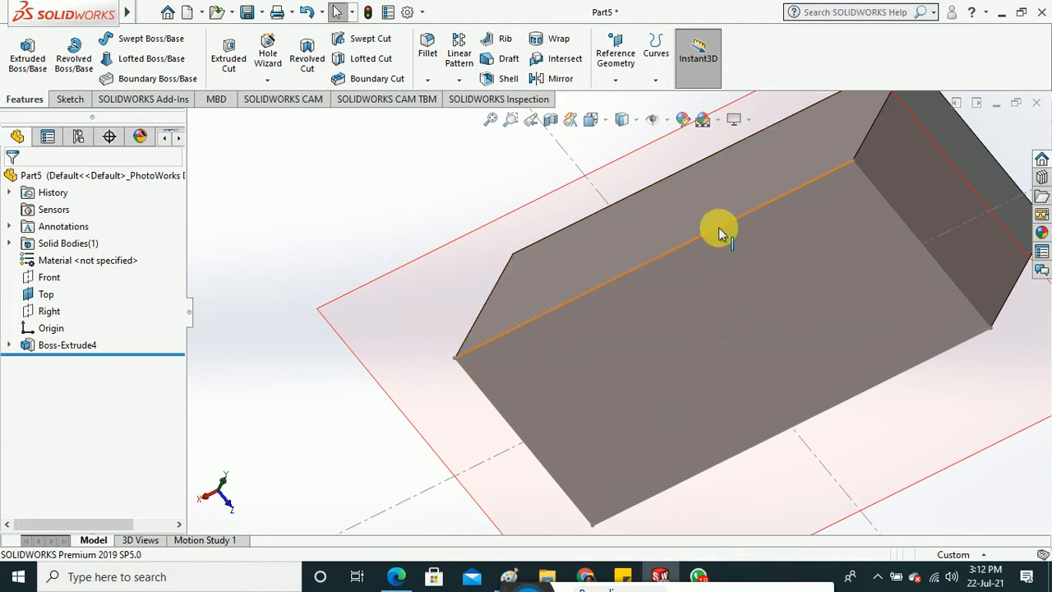
pyautogui.rightClick(74, 349)
pyautogui.click(87, 223)
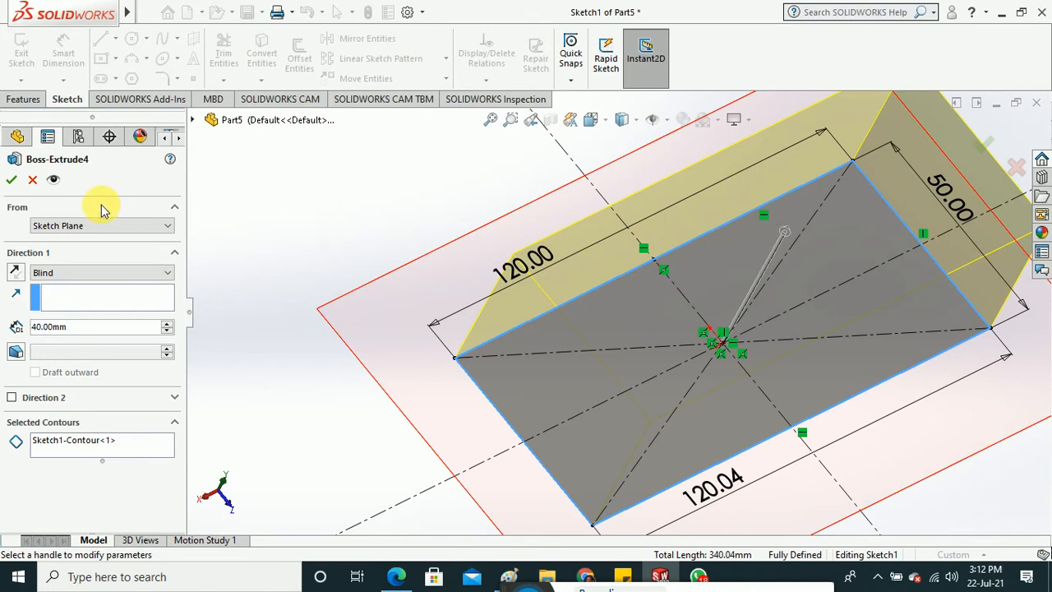
pyautogui.click(33, 181)
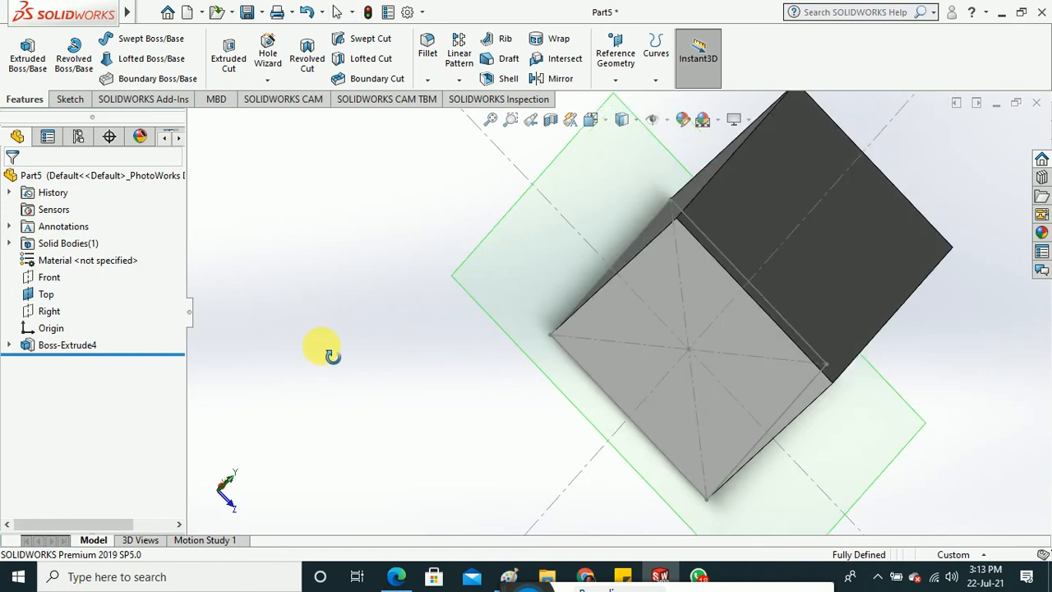
# Delete the Boss-Extrude4 feature, keeping its sketch.
pyautogui.rightClick(93, 347)
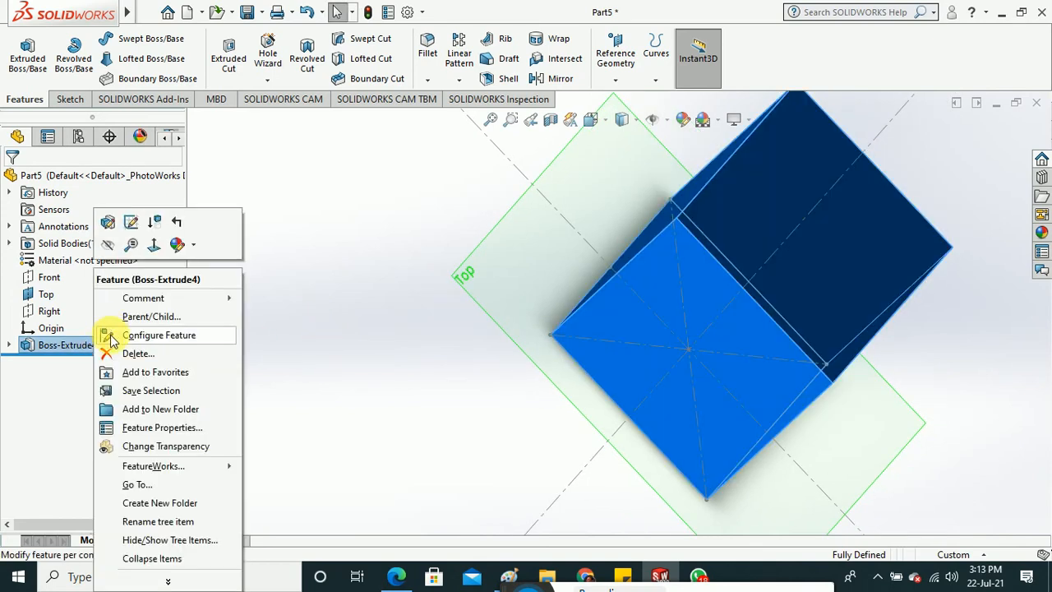
pyautogui.click(123, 351)
pyautogui.click(577, 192)
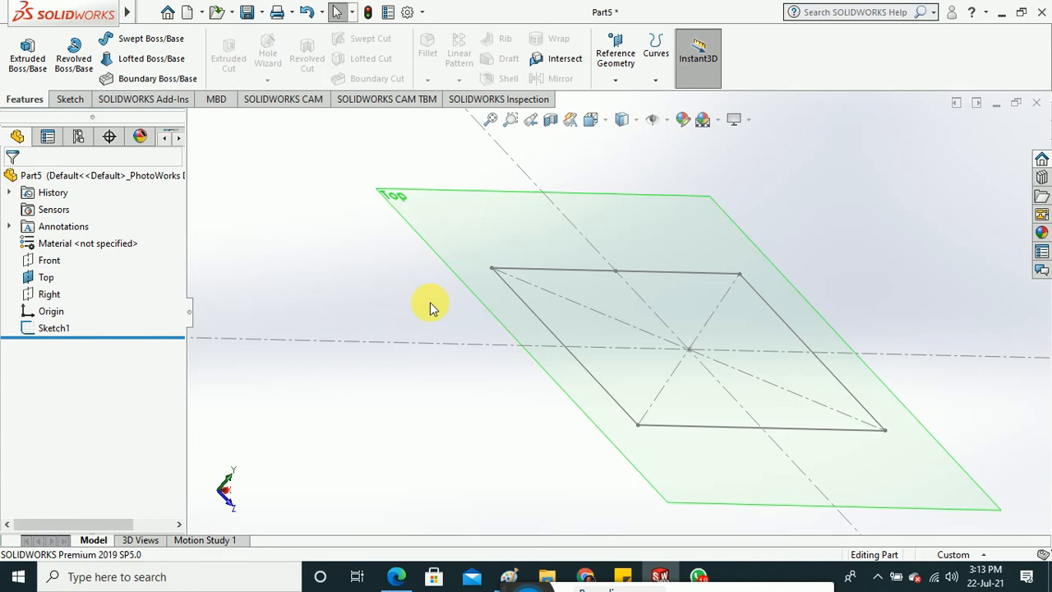
# Open Sketch1 for editing, delete the rectangle's full-length upper edge, and undo the deletion.
pyautogui.moveTo(433, 307)
pyautogui.mouseDown(button='middle')
pyautogui.moveTo(435, 324)
pyautogui.moveTo(556, 315)
pyautogui.mouseUp(button='middle')
pyautogui.moveTo(612, 341); pyautogui.dragTo(600, 333, button='middle')
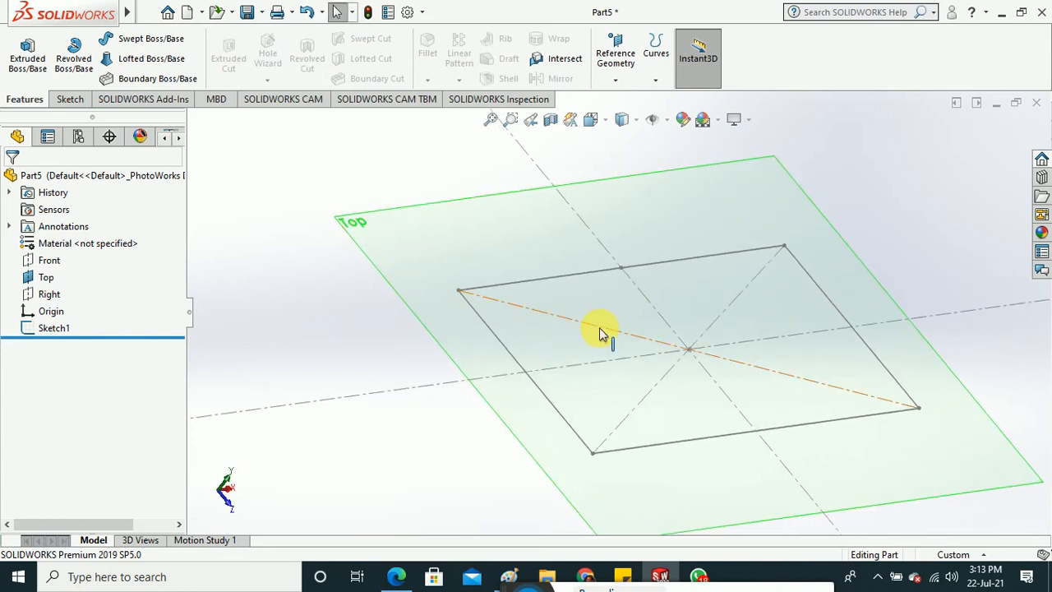
pyautogui.click(608, 275)
pyautogui.rightClick(607, 275)
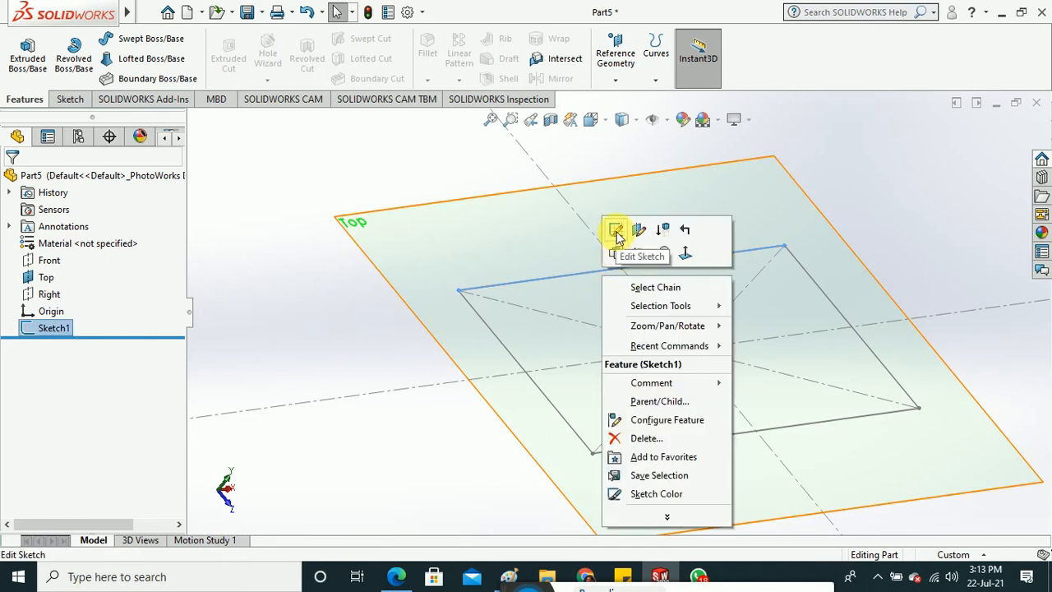
pyautogui.click(615, 228)
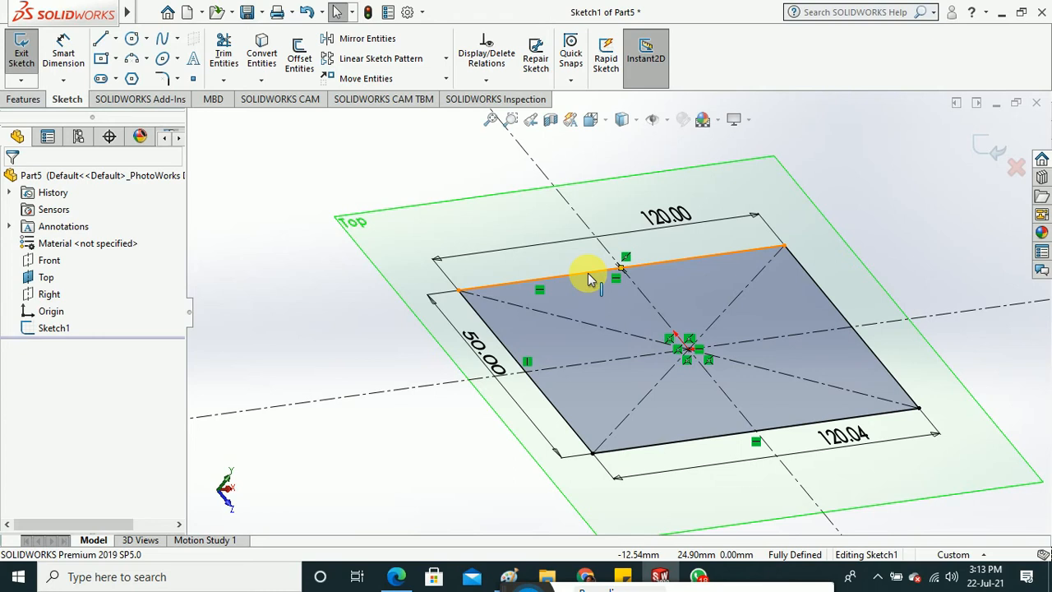
pyautogui.click(588, 280)
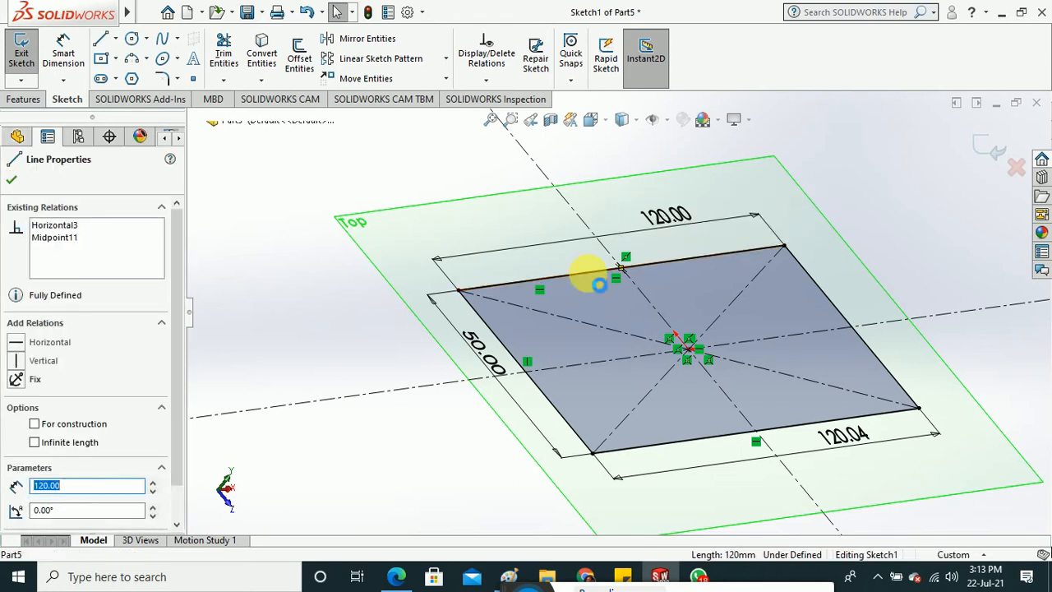
pyautogui.press('Escape')
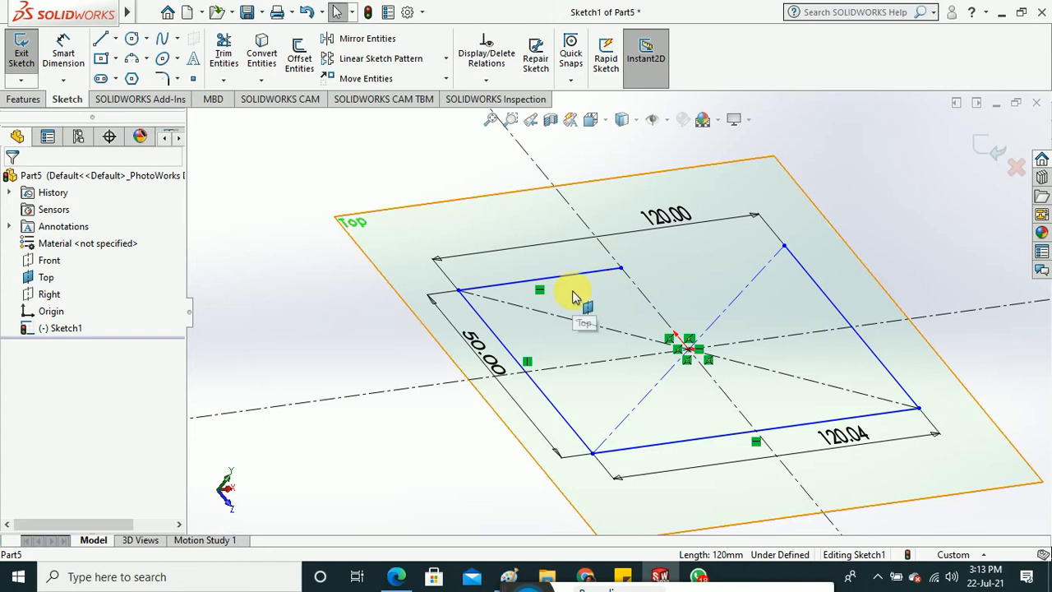
pyautogui.hotkey('ctrl', 'z')
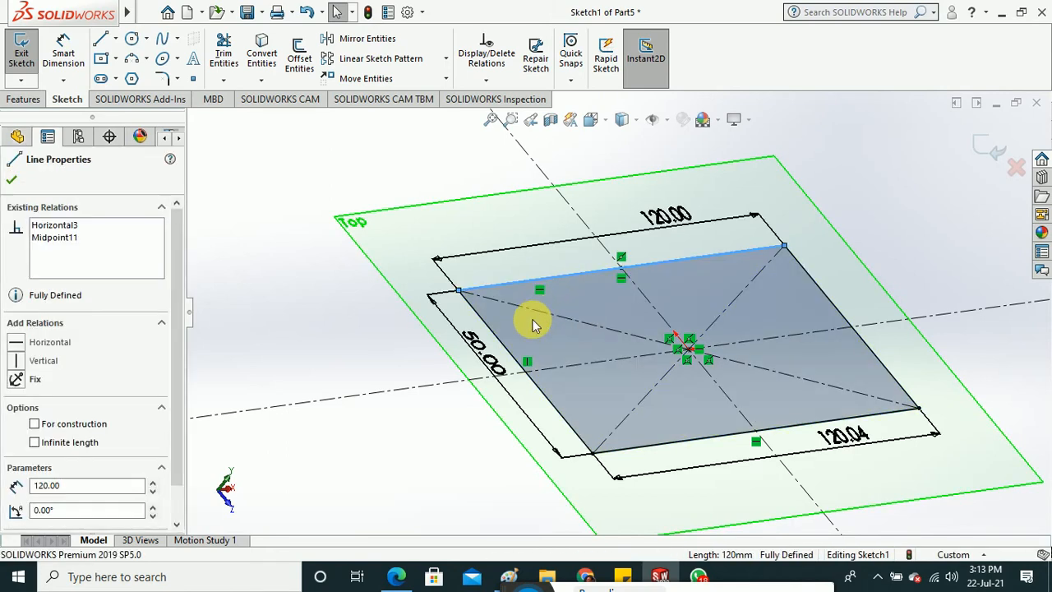
pyautogui.press('z')
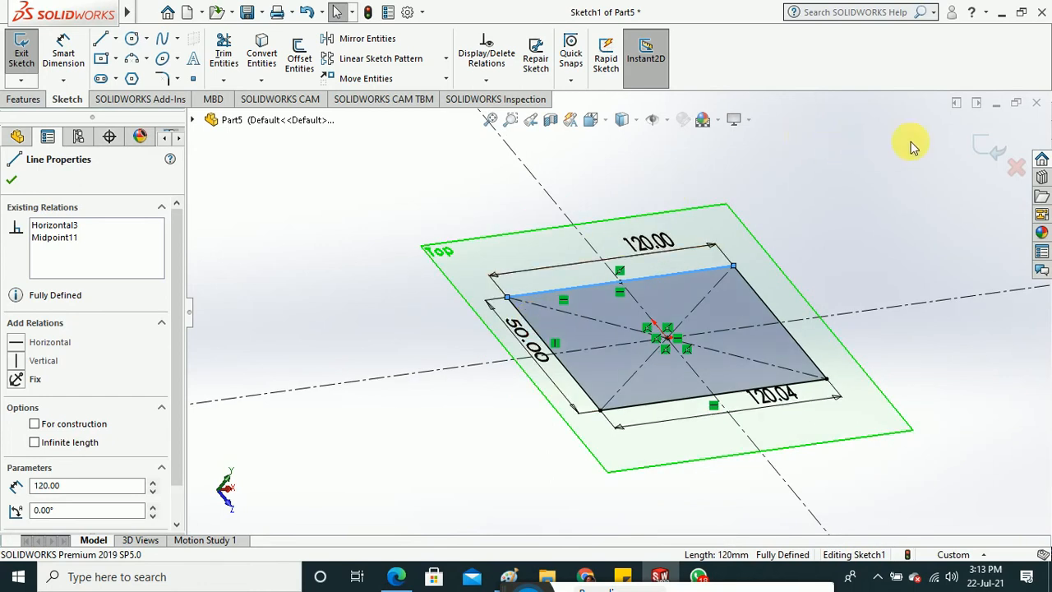
# Close the current part without saving it and create a new part document.
pyautogui.click(1036, 103)
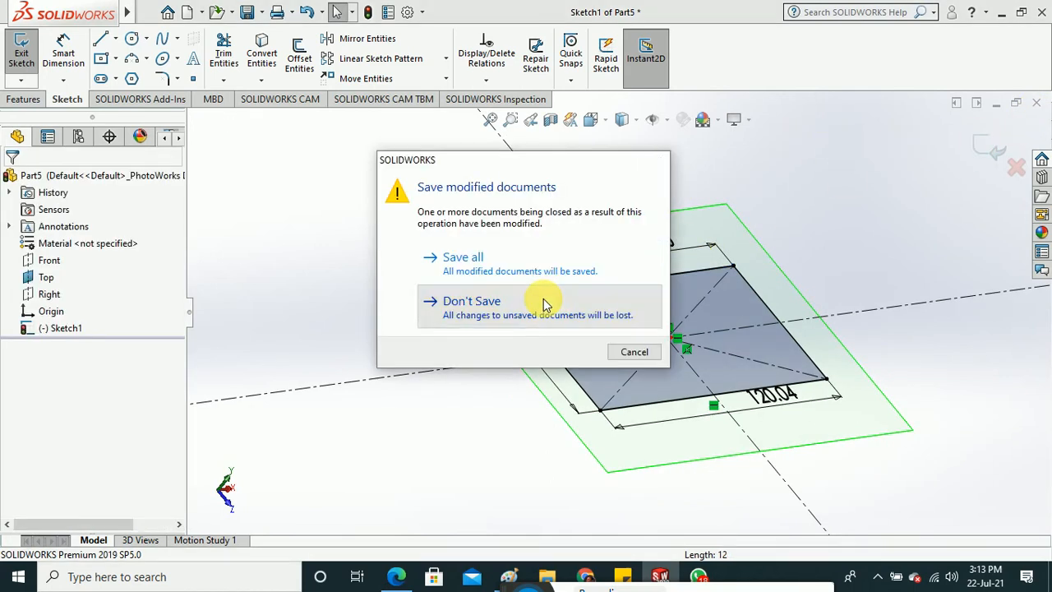
pyautogui.click(538, 301)
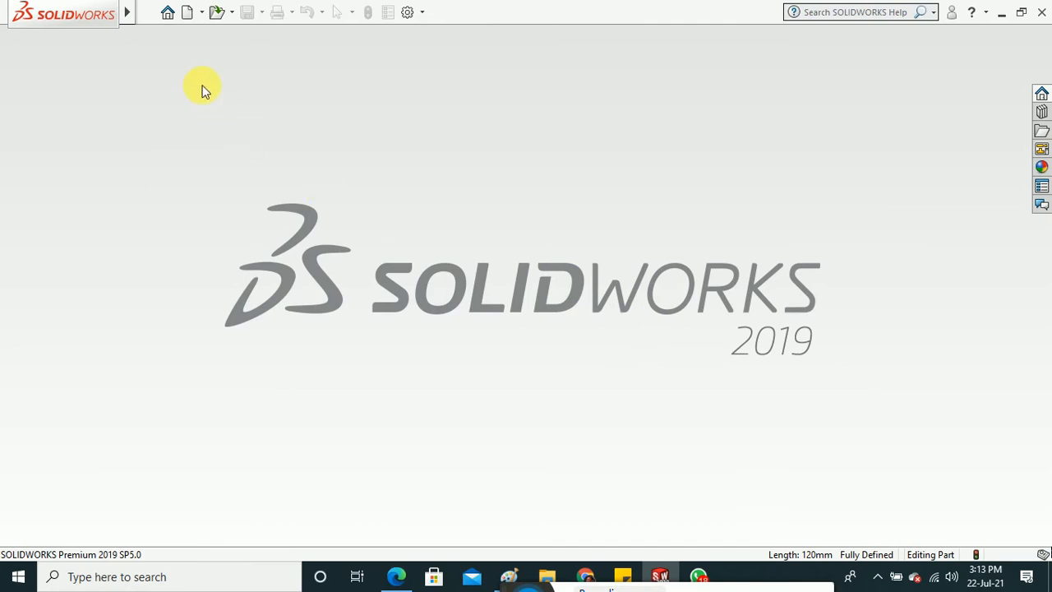
pyautogui.hotkey('ctrl', 'n')
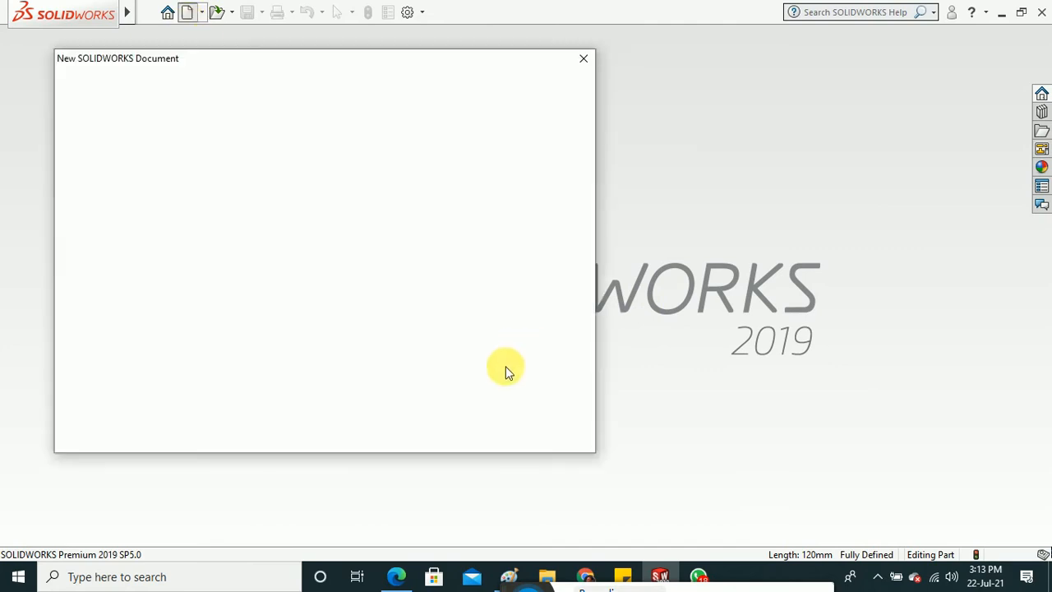
pyautogui.click(605, 289)
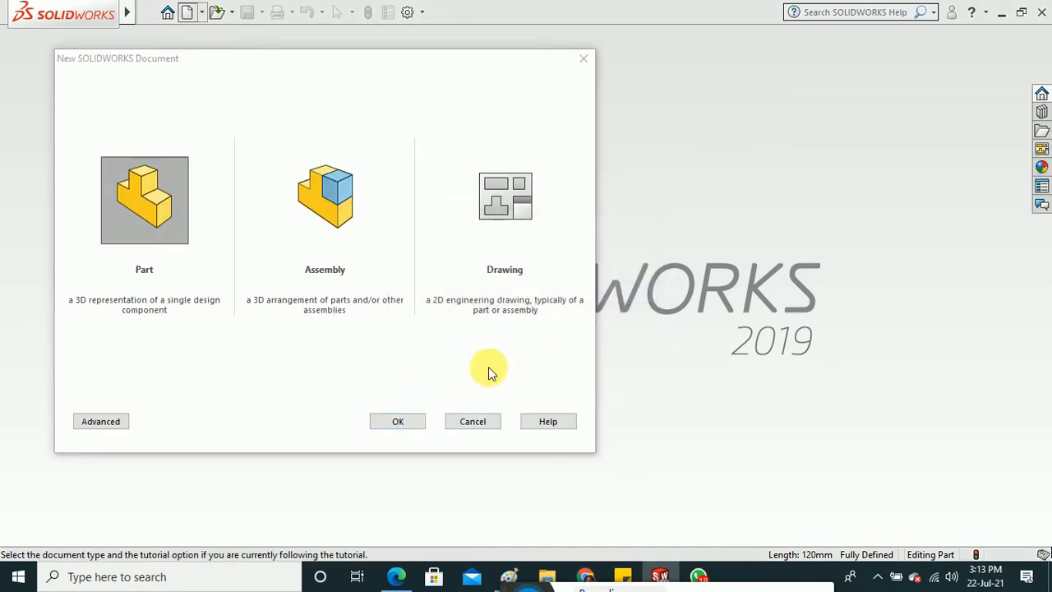
pyautogui.click(385, 422)
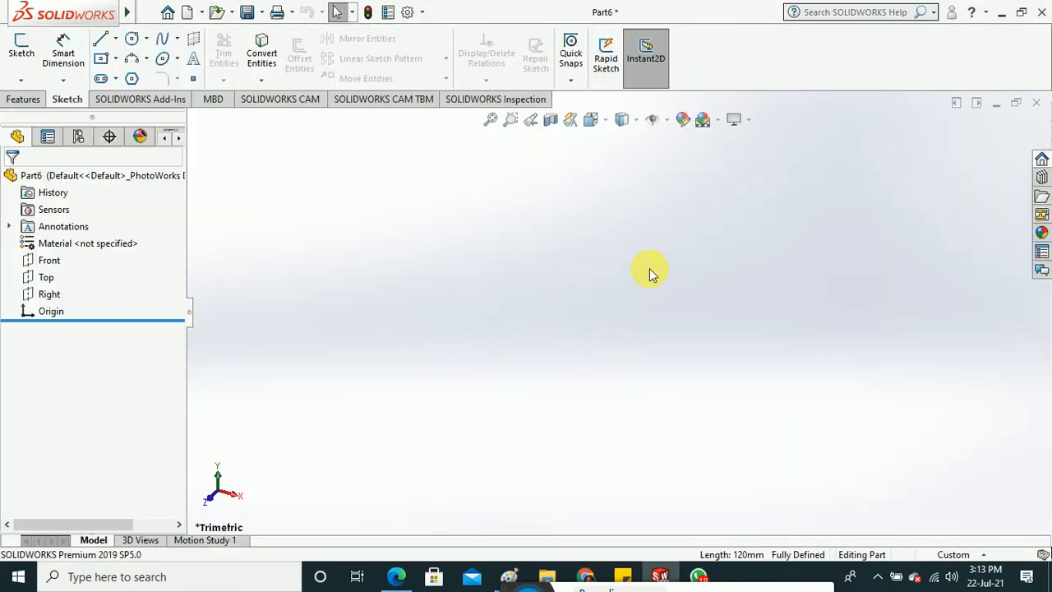
# Show the Front, Top and Right reference planes together.
pyautogui.click(47, 277)
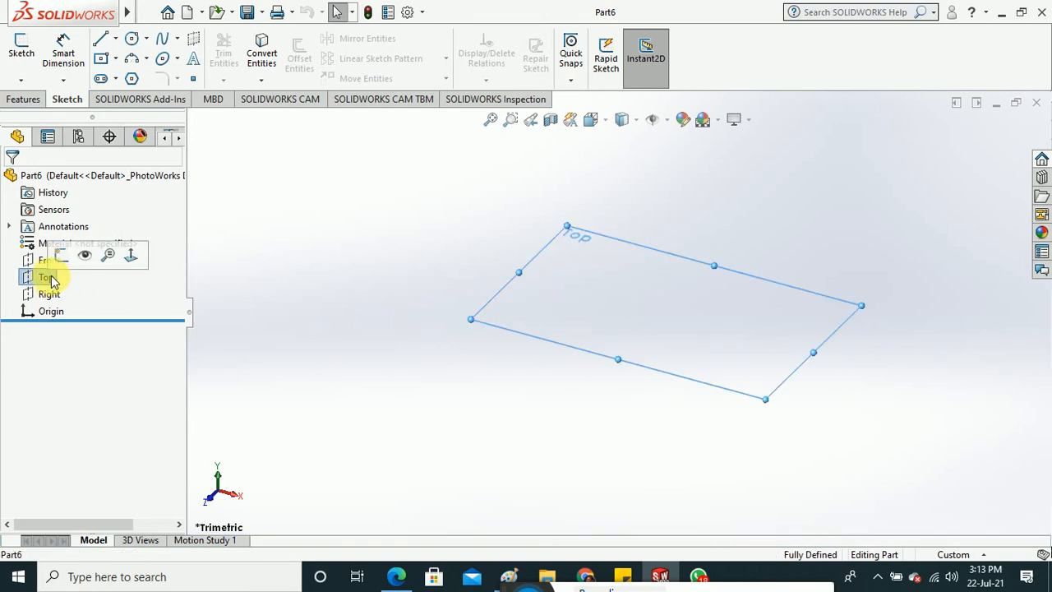
pyautogui.keyDown('ctrl'); pyautogui.click(54, 294); pyautogui.keyUp('ctrl')
pyautogui.keyDown('ctrl'); pyautogui.click(52, 261); pyautogui.keyUp('ctrl')
pyautogui.rightClick(52, 261)
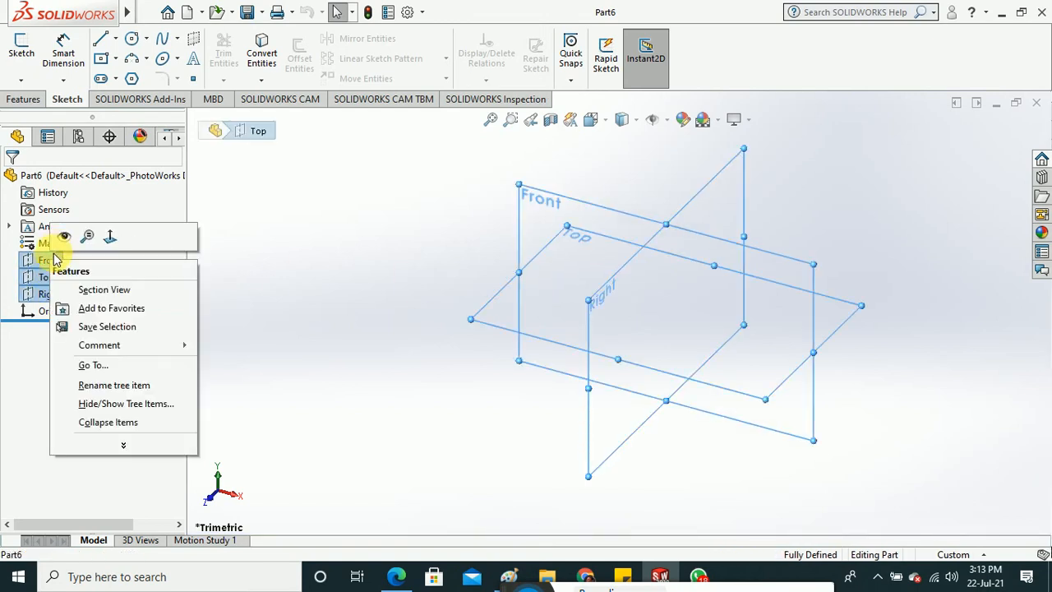
pyautogui.click(65, 238)
pyautogui.click(369, 270)
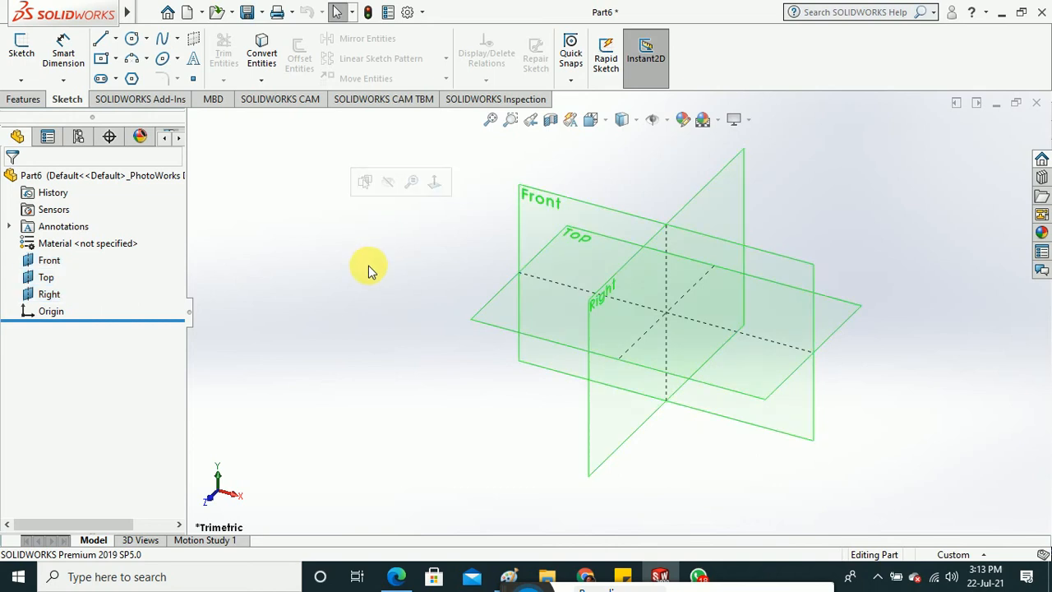
# Start a new sketch on the Top plane.
pyautogui.click(22, 49)
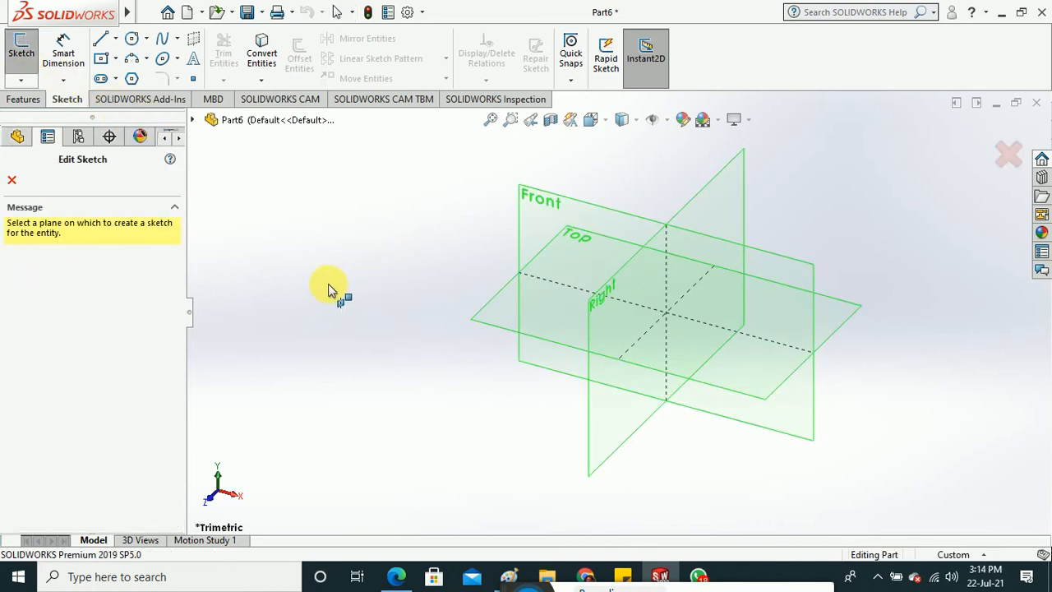
pyautogui.click(12, 180)
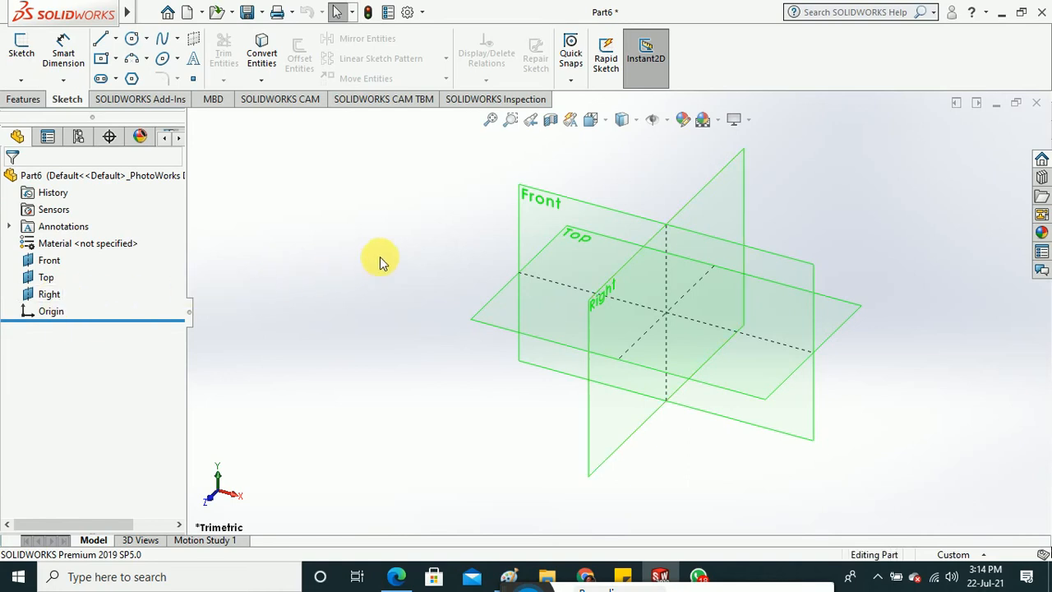
pyautogui.click(22, 47)
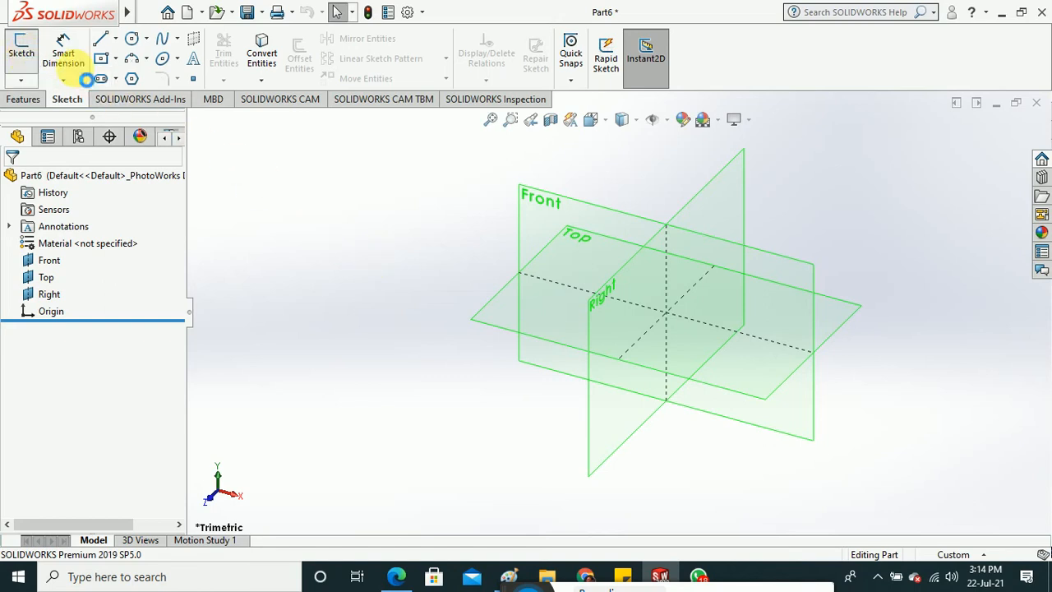
pyautogui.click(485, 321)
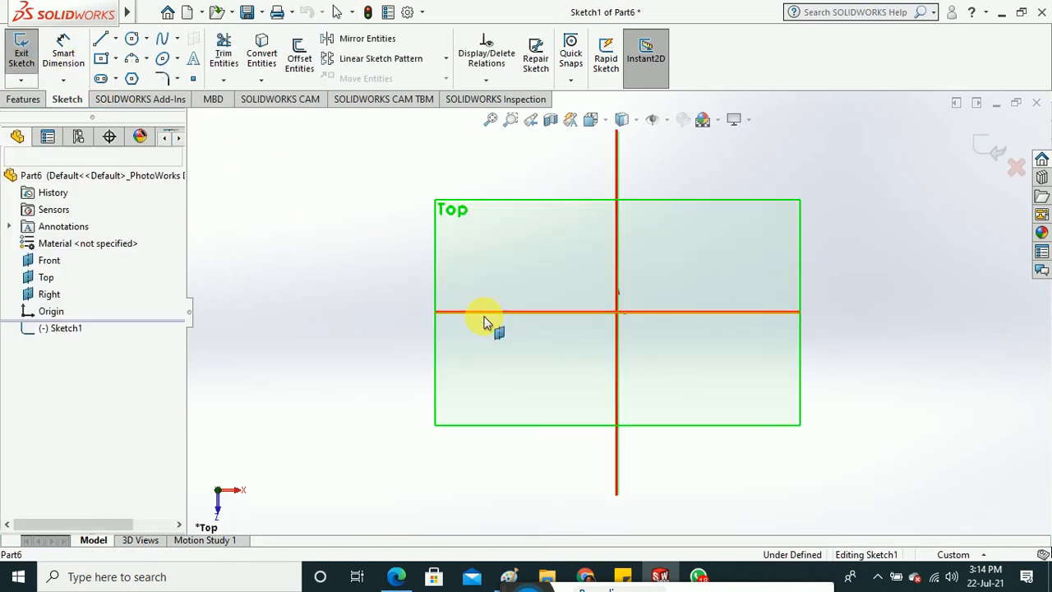
# Draw a horizontal and a vertical infinite-length centerline through the origin.
pyautogui.click(115, 39)
pyautogui.click(132, 74)
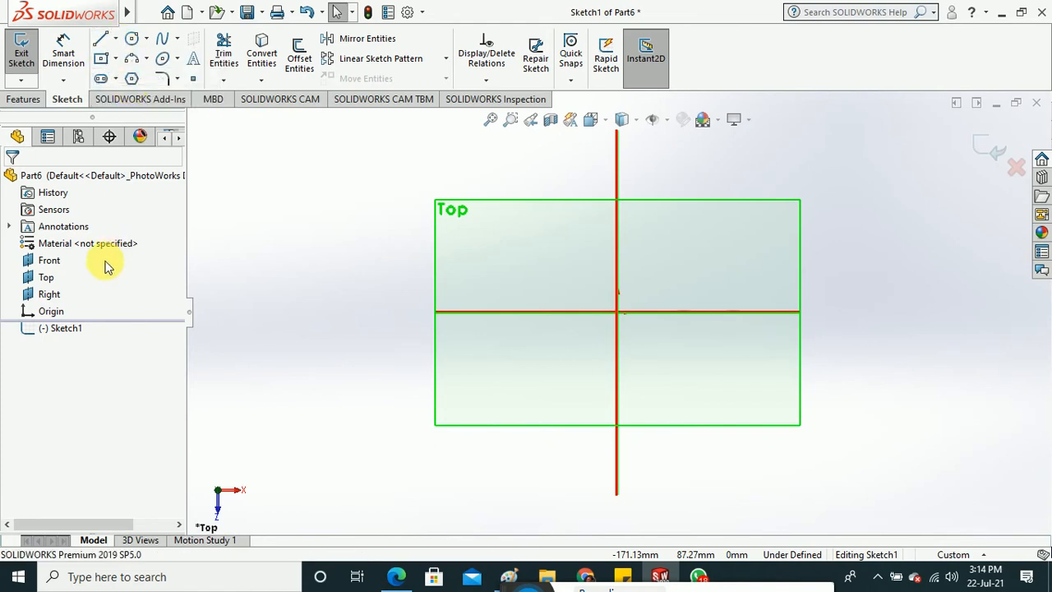
pyautogui.click(64, 372)
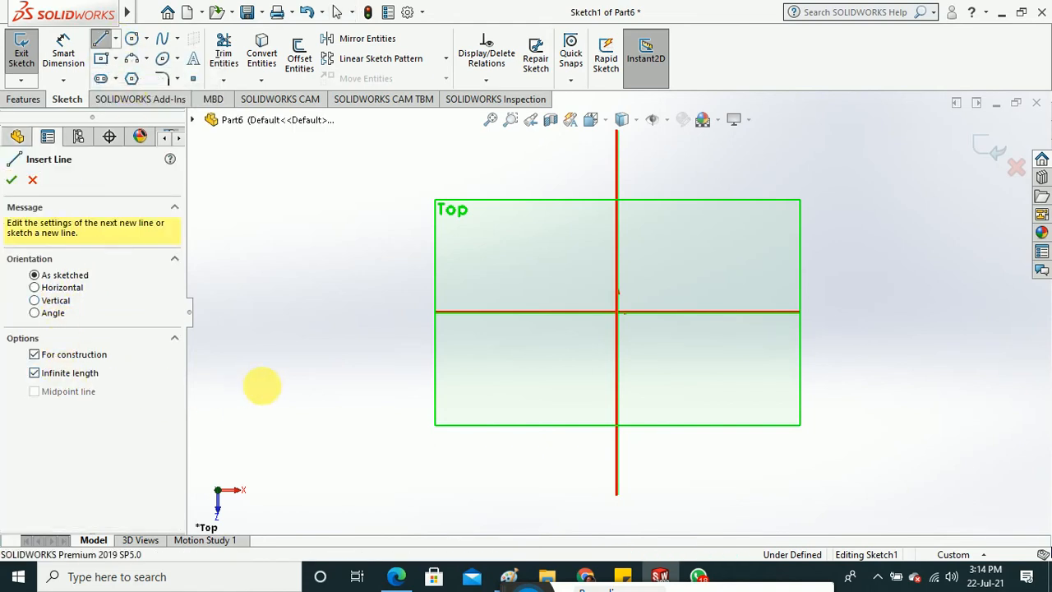
pyautogui.click(619, 314)
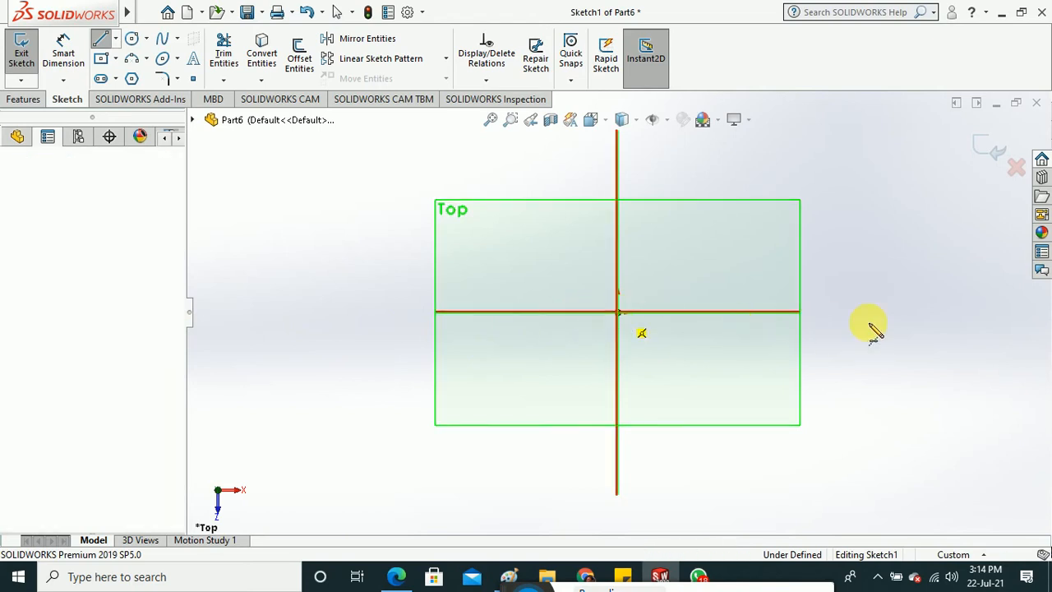
pyautogui.click(952, 314)
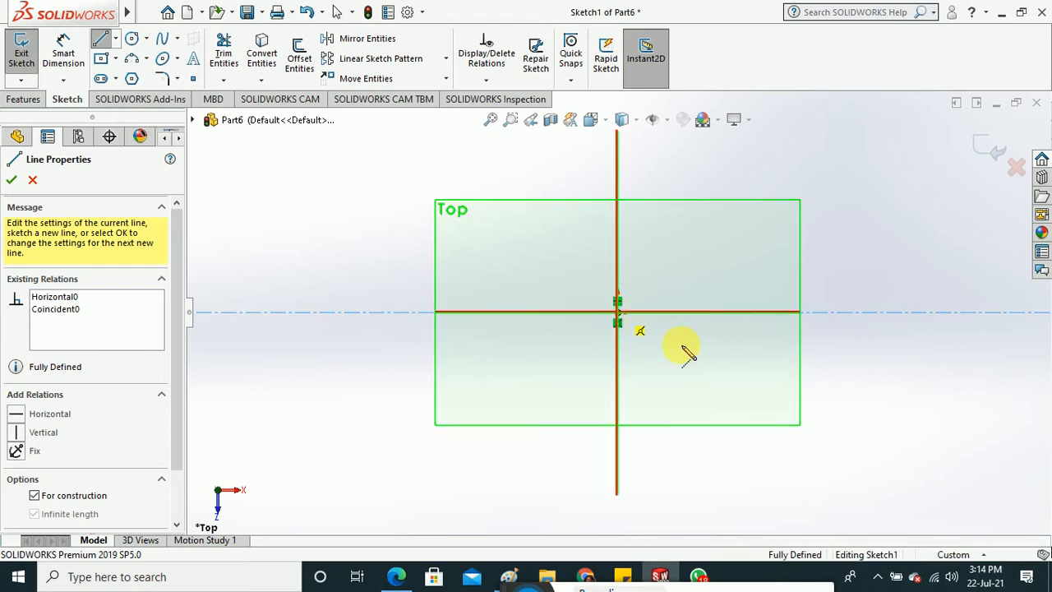
pyautogui.click(617, 312)
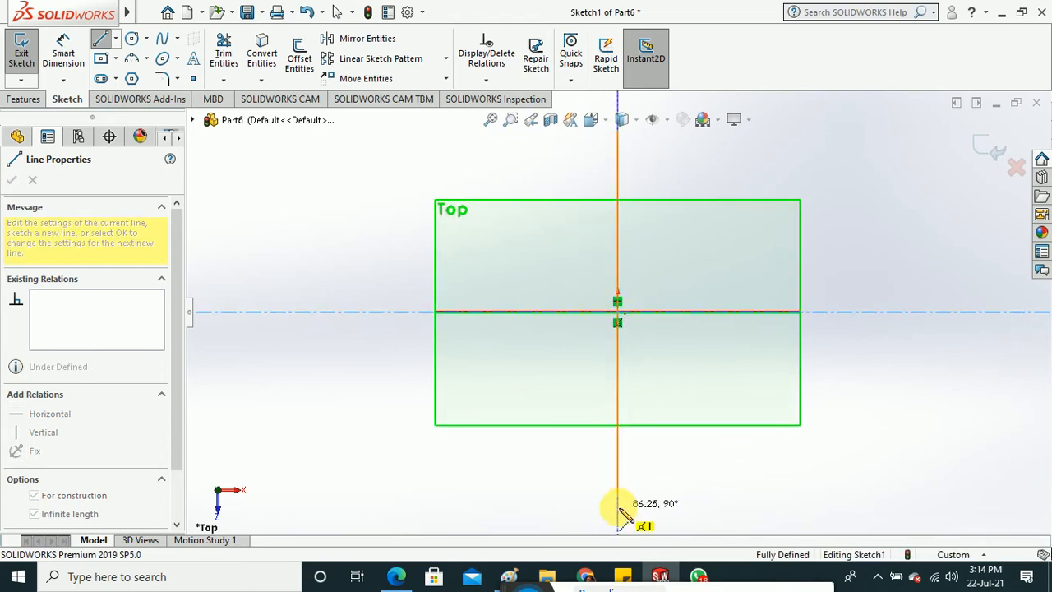
pyautogui.click(618, 526)
pyautogui.click(13, 181)
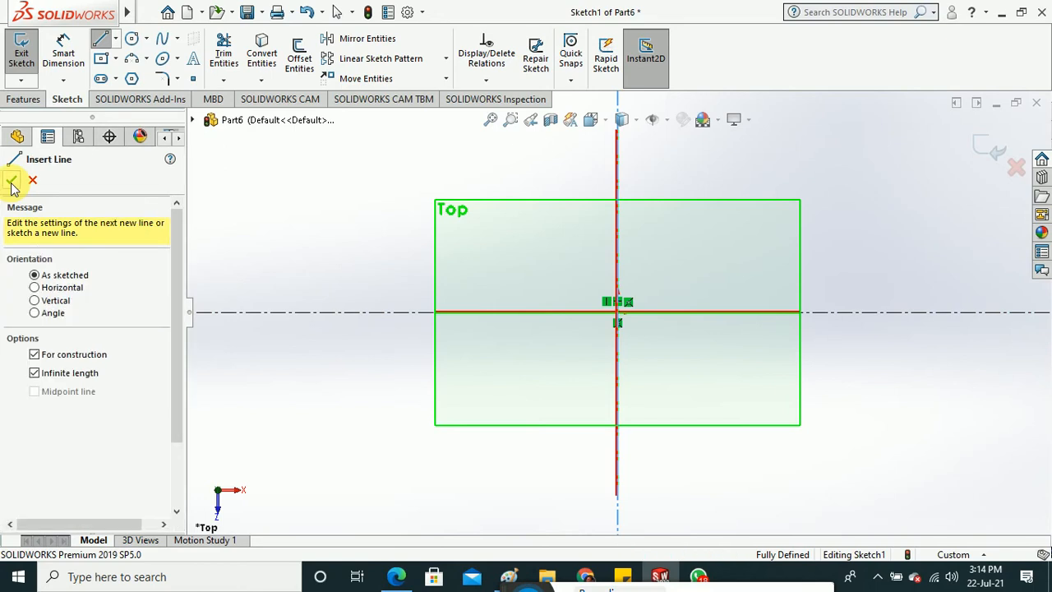
pyautogui.click(11, 180)
# Sketch a center rectangle from the origin, extending beyond the Top plane's outline on all sides.
pyautogui.scroll(5, 356, 275)
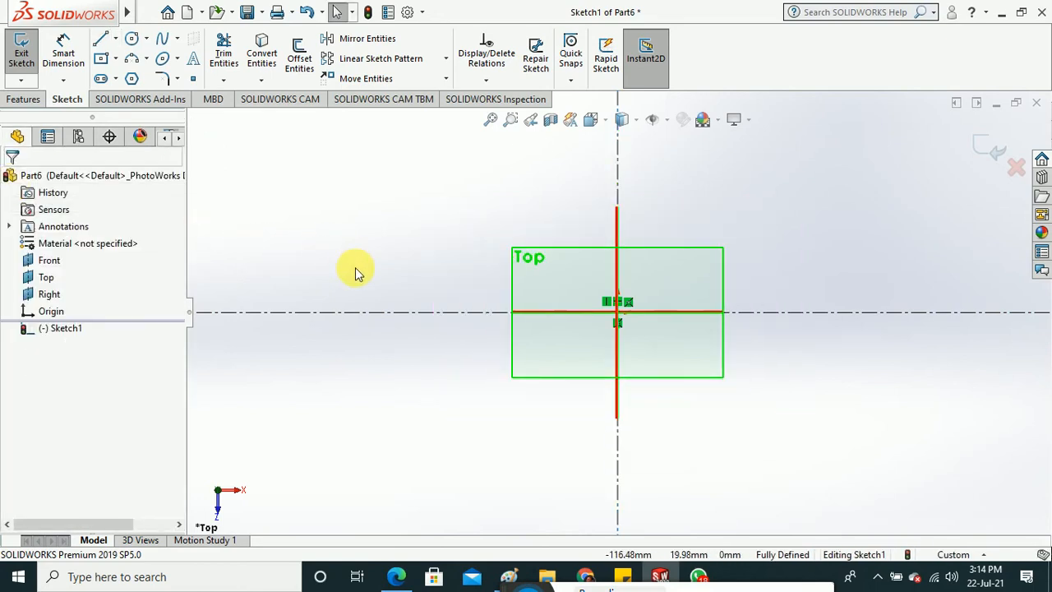
pyautogui.scroll(-2, 670, 337)
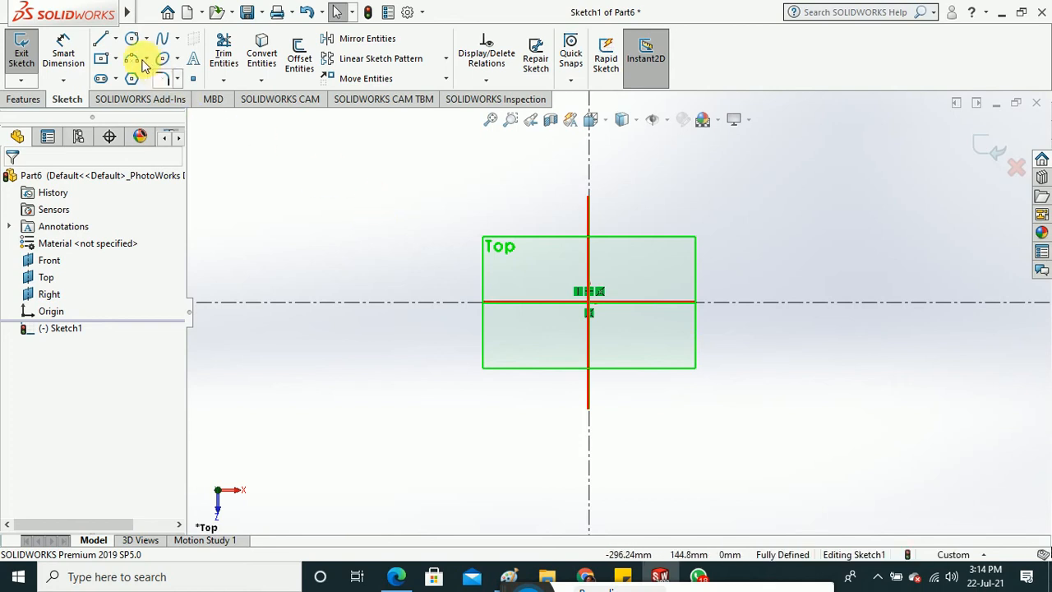
pyautogui.click(100, 59)
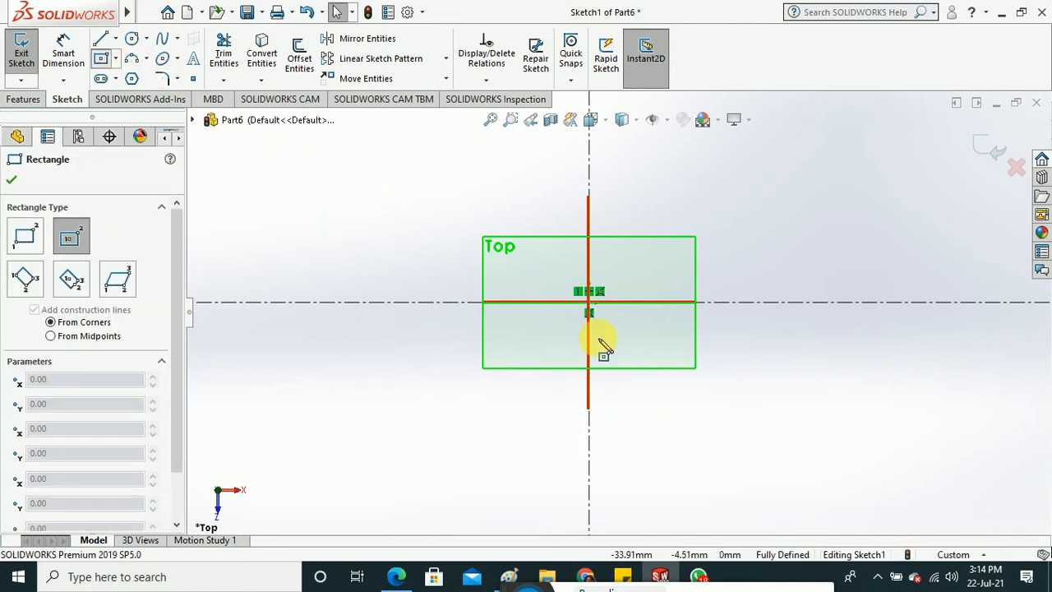
pyautogui.click(589, 303)
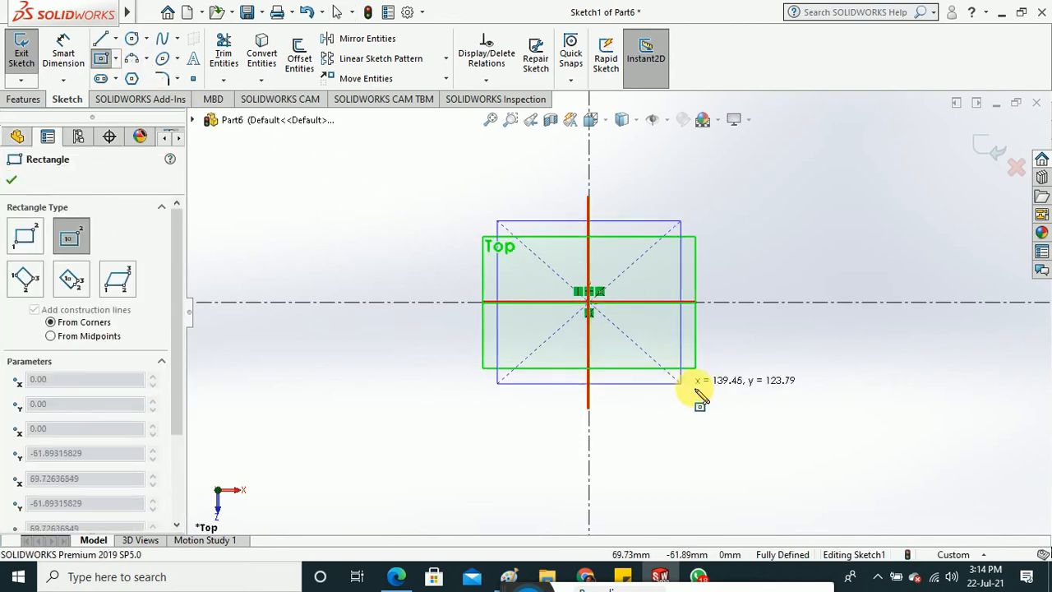
pyautogui.click(764, 399)
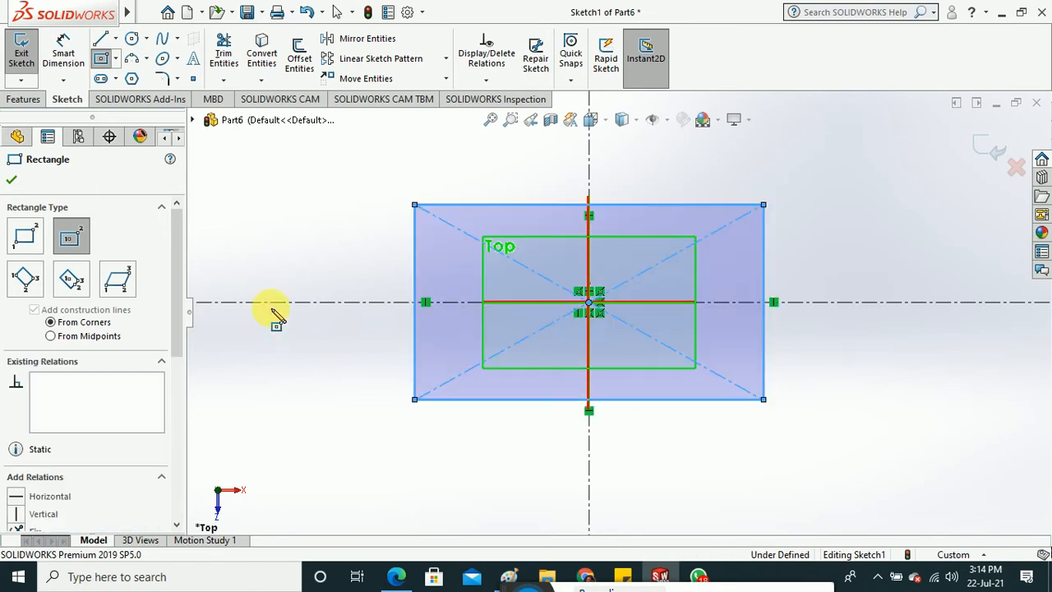
# Dimension the rectangle's upper horizontal edge and set its width to 200 mm.
pyautogui.click(12, 181)
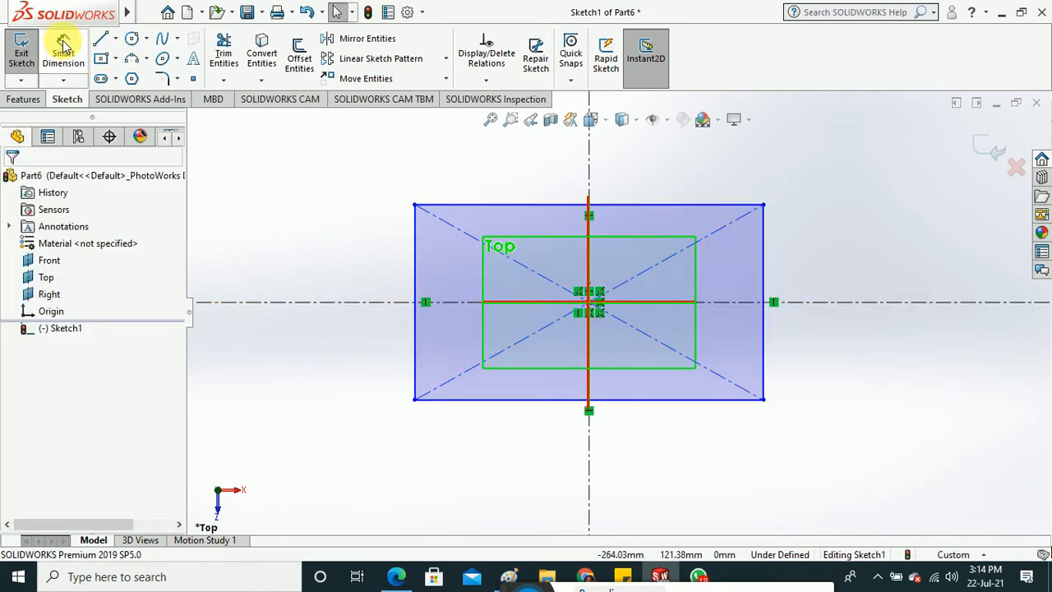
pyautogui.click(528, 194)
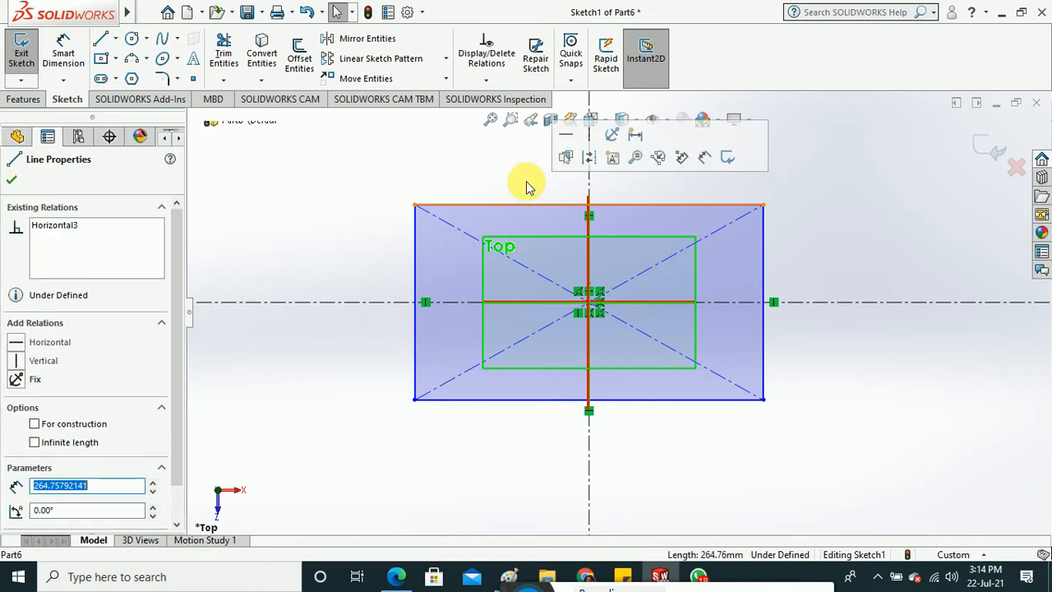
pyautogui.click(63, 54)
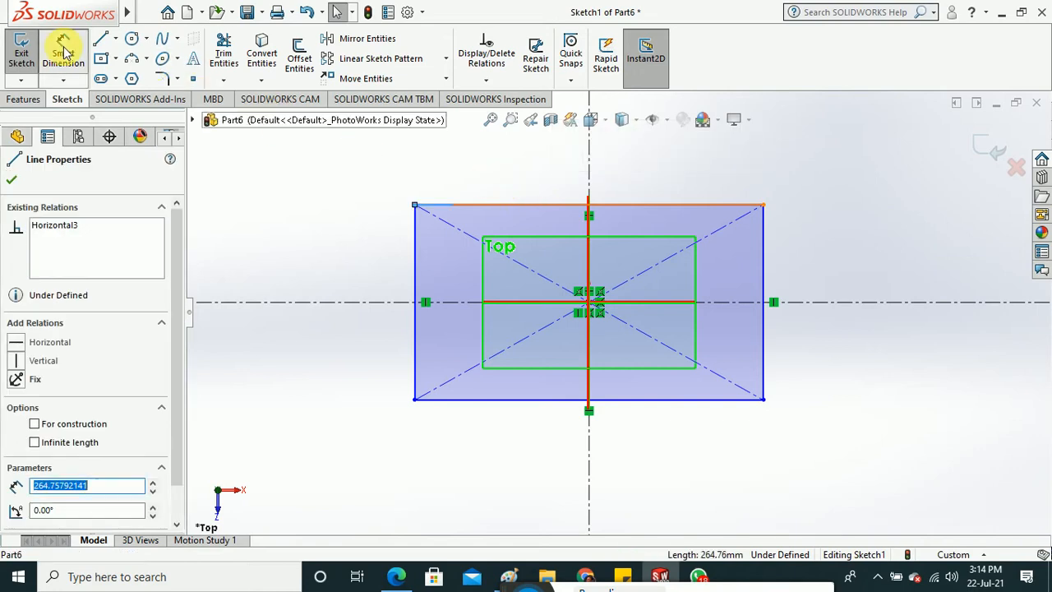
pyautogui.click(535, 203)
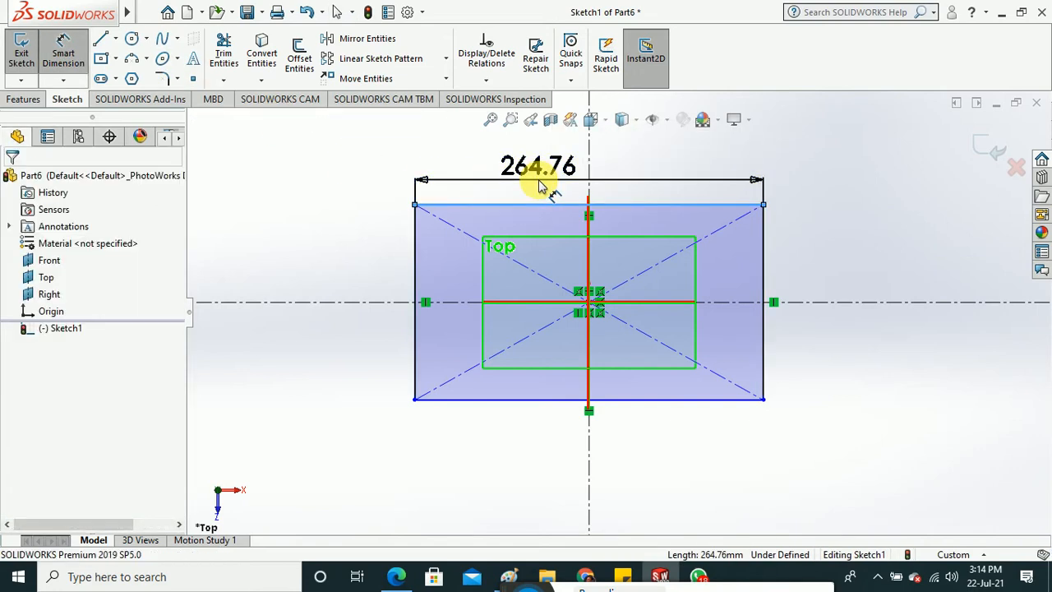
pyautogui.click(540, 186)
pyautogui.write('200')
pyautogui.press('Return')
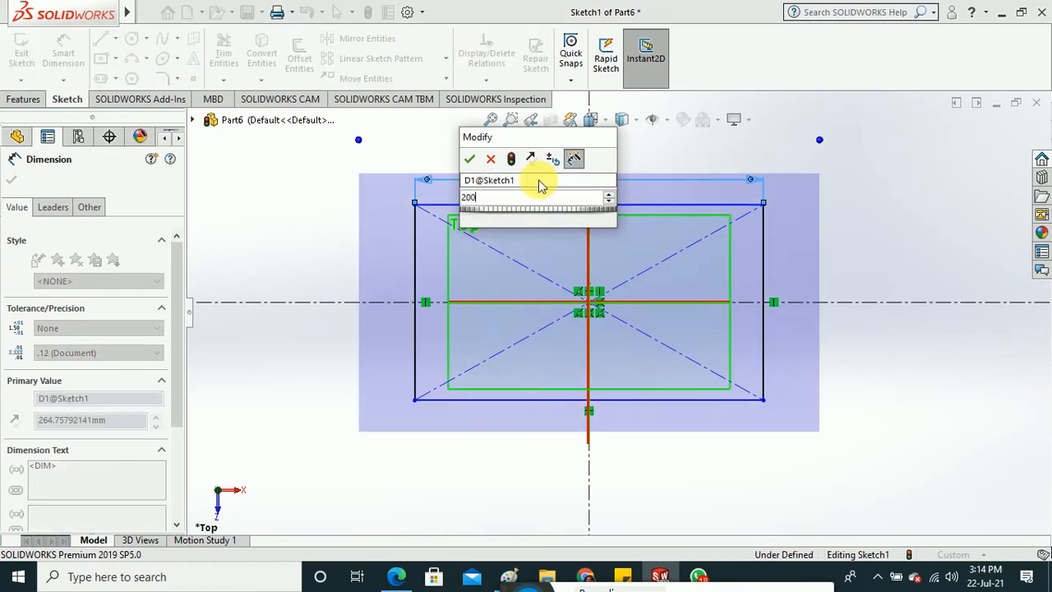
# Dimension the rectangle's vertical edge at 120 mm and exit the sketch.
pyautogui.click(413, 268)
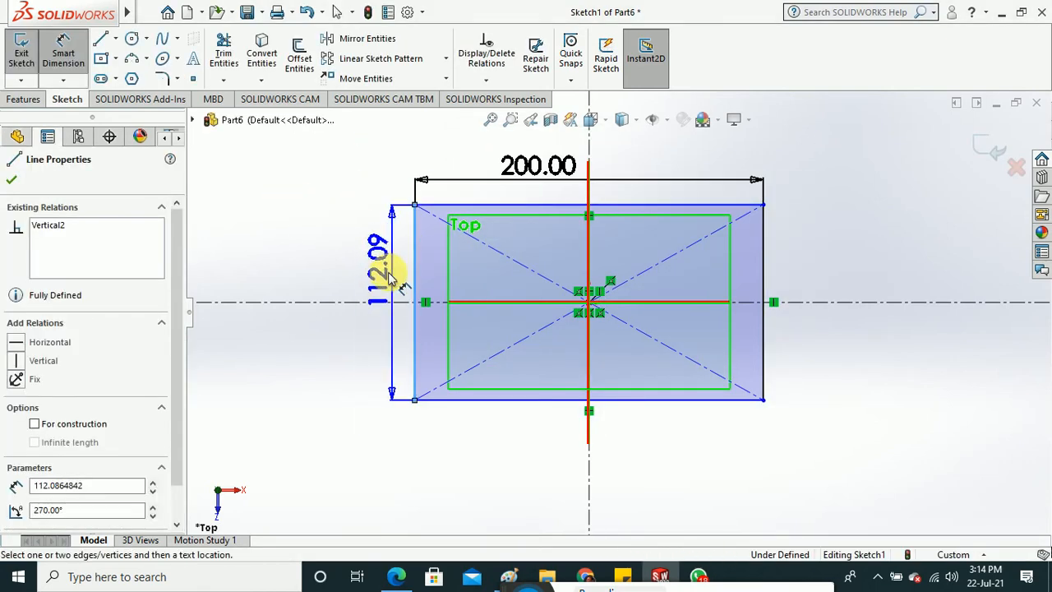
pyautogui.click(277, 272)
pyautogui.write('120')
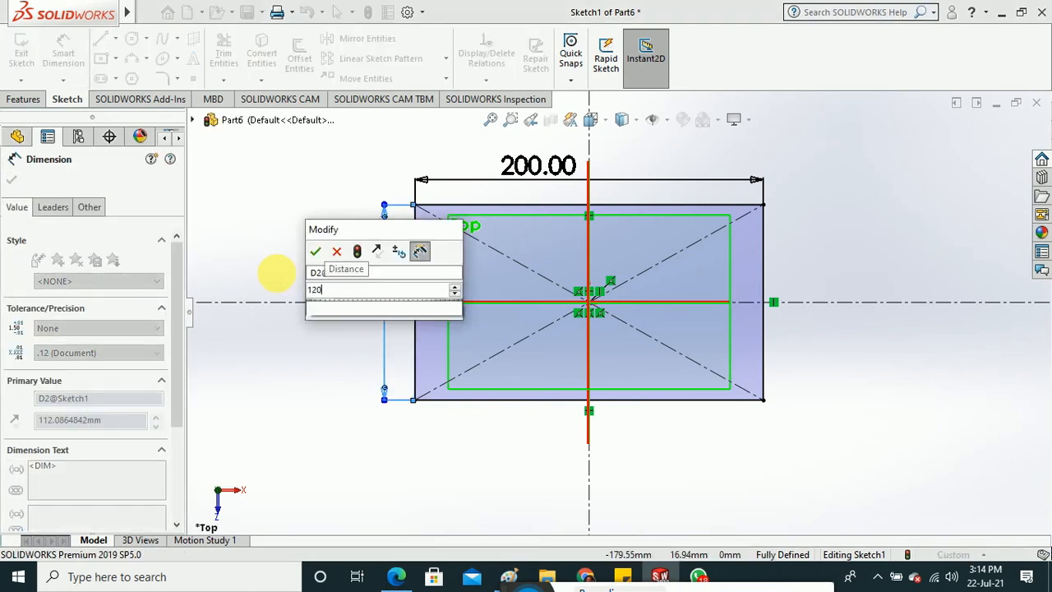
pyautogui.press('Return')
pyautogui.click(321, 400)
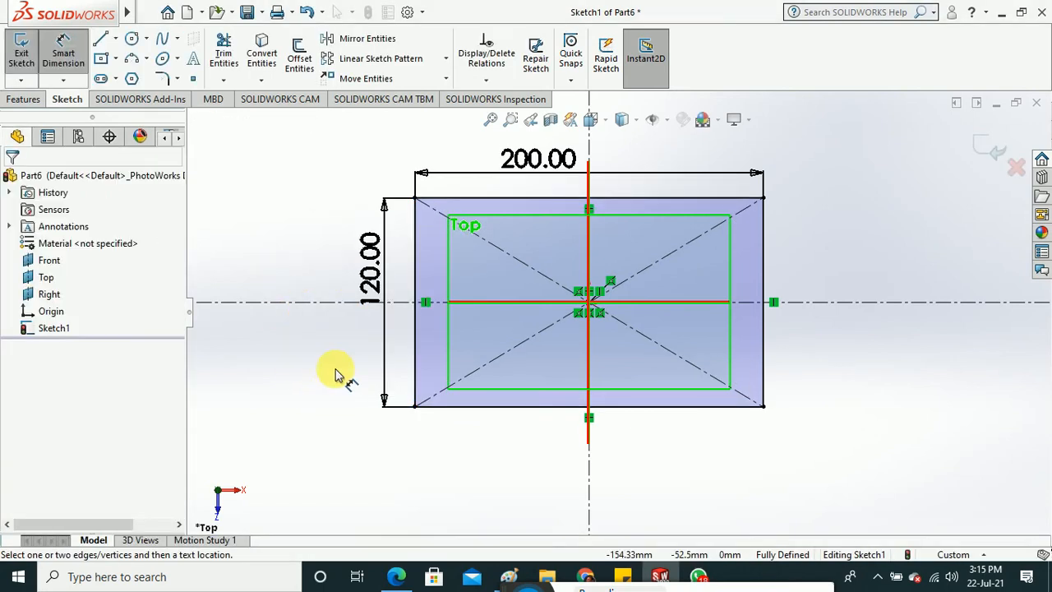
pyautogui.click(22, 53)
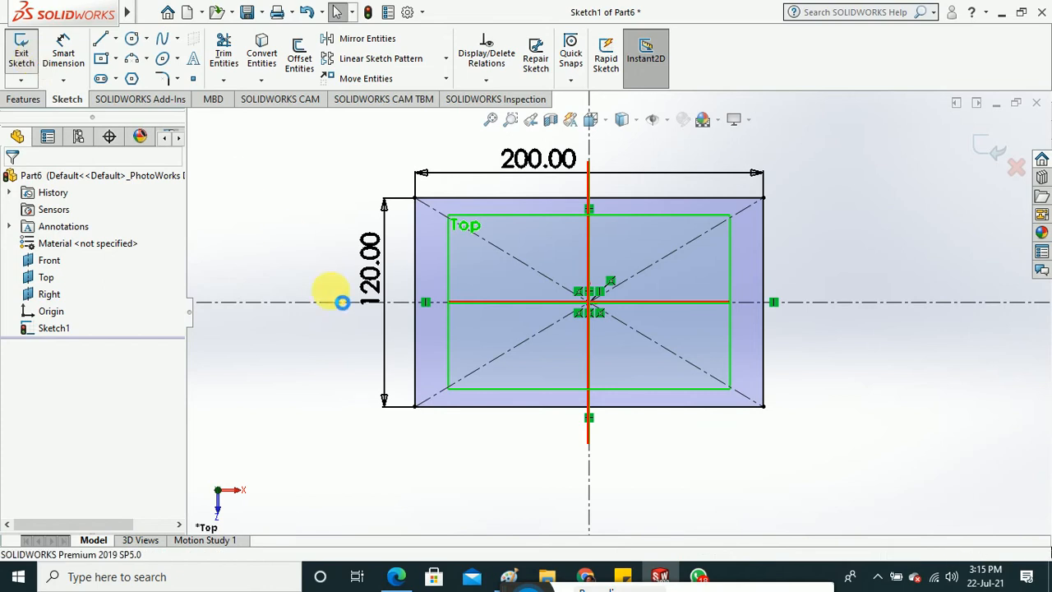
pyautogui.moveTo(327, 383)
pyautogui.mouseDown(button='middle')
pyautogui.moveTo(329, 202)
pyautogui.moveTo(322, 176)
pyautogui.moveTo(305, 181)
pyautogui.mouseUp(button='middle')
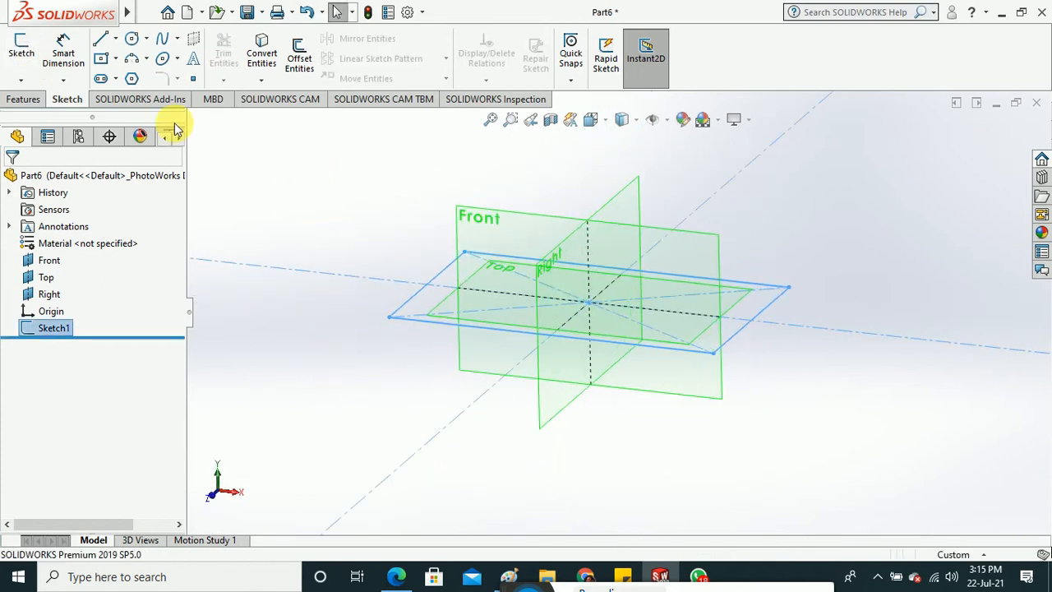
pyautogui.click(322, 207)
pyautogui.click(23, 99)
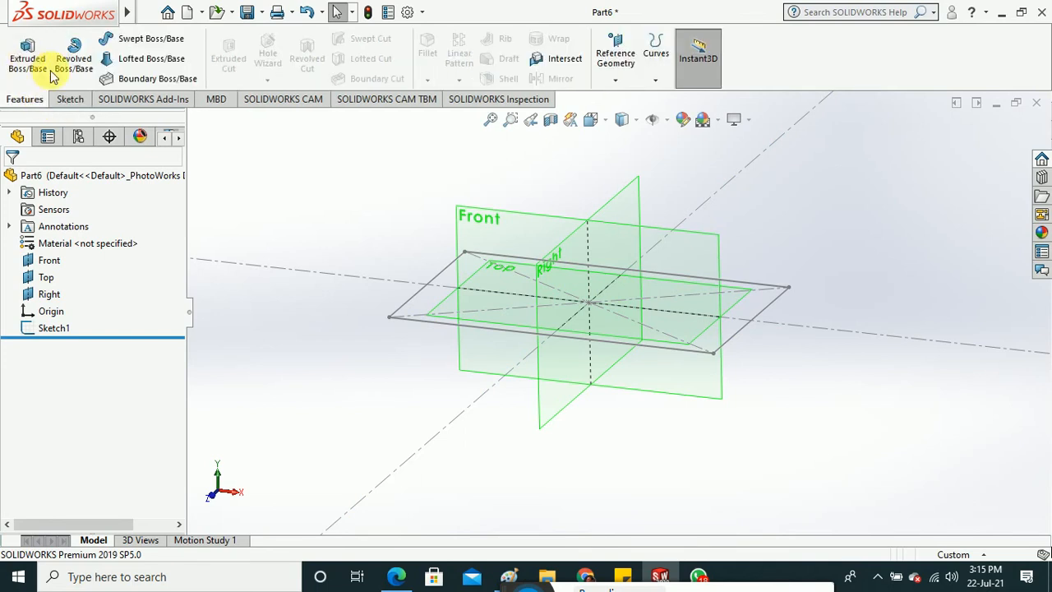
pyautogui.click(30, 66)
pyautogui.click(397, 325)
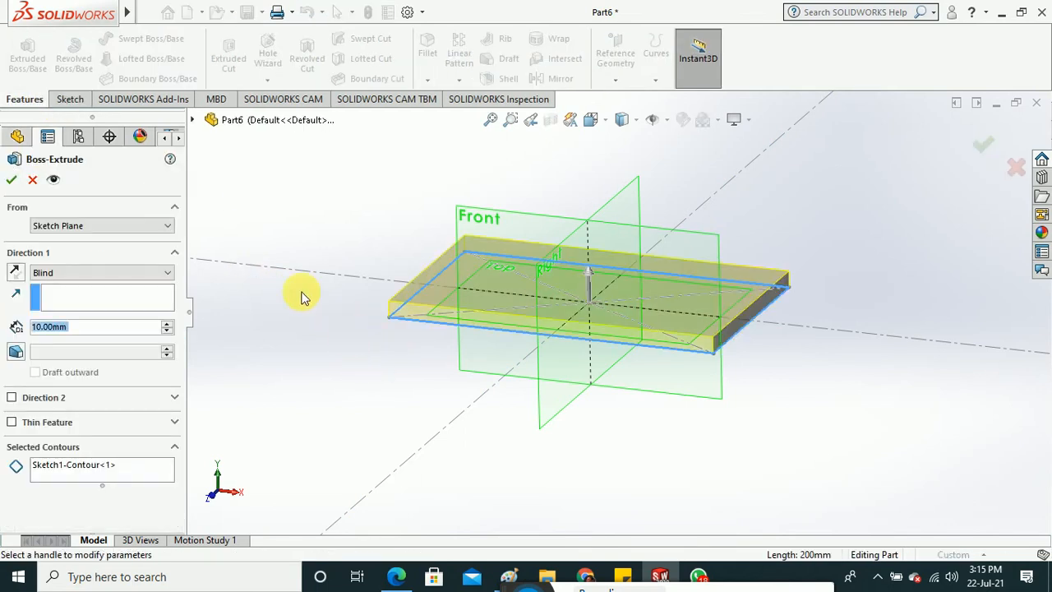
pyautogui.click(33, 179)
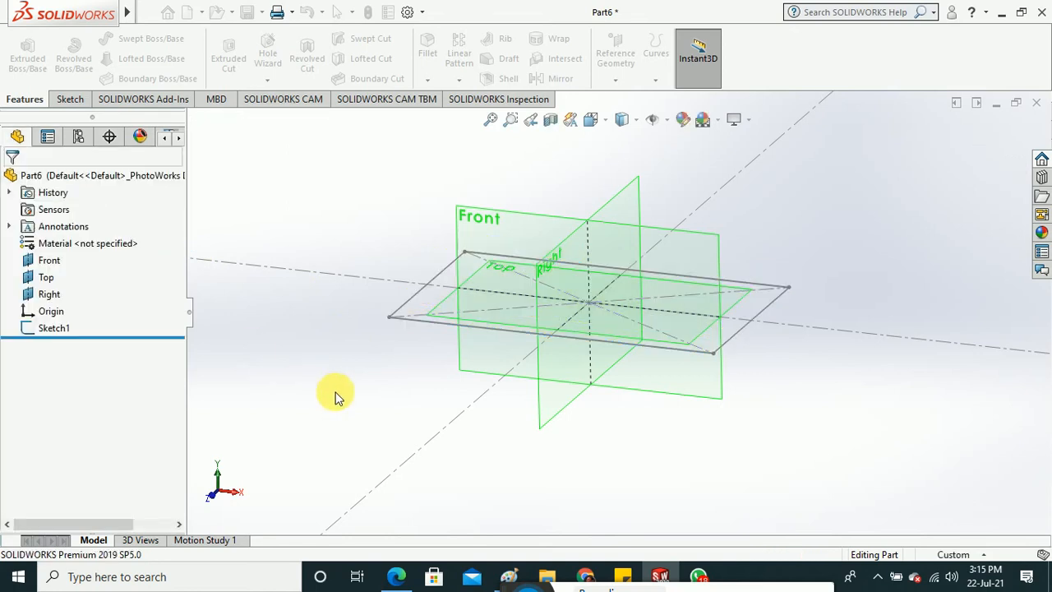
# Start a blind boss extrusion of the rectangle sketch and raise its depth to 90 mm.
pyautogui.click(399, 326)
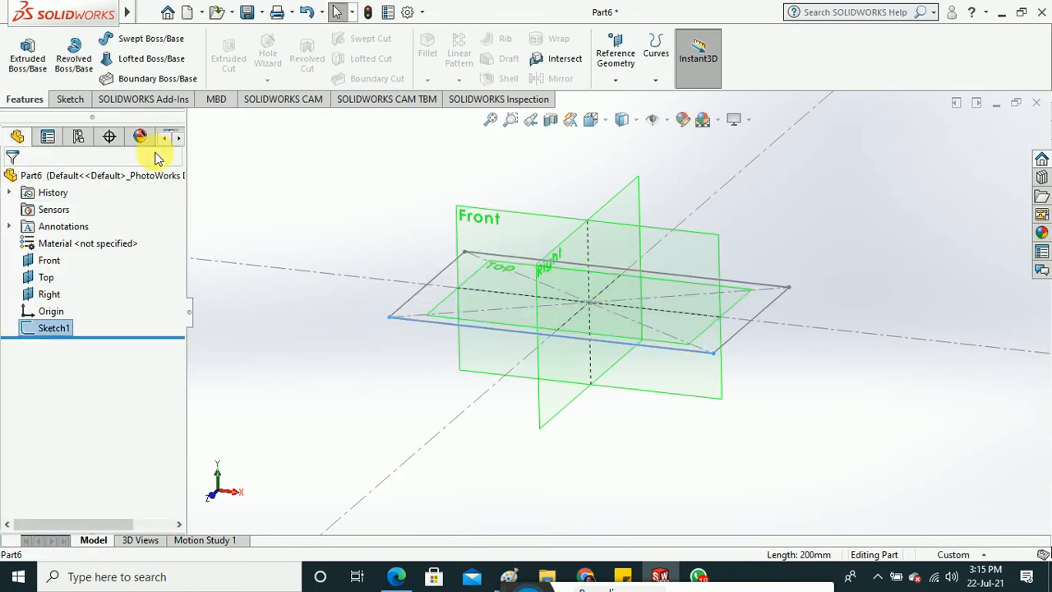
pyautogui.click(27, 56)
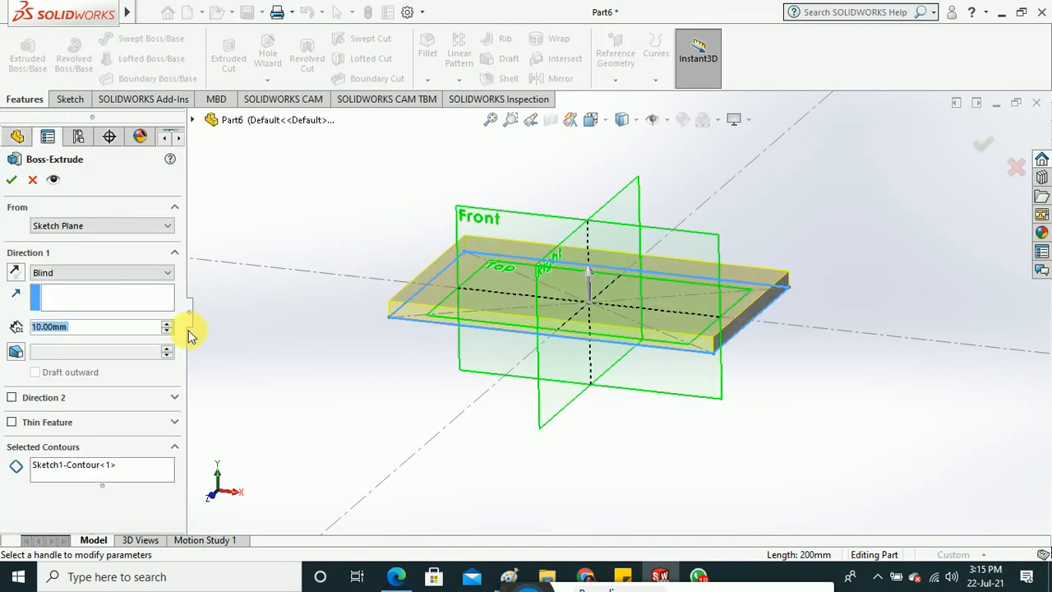
pyautogui.click(167, 323)
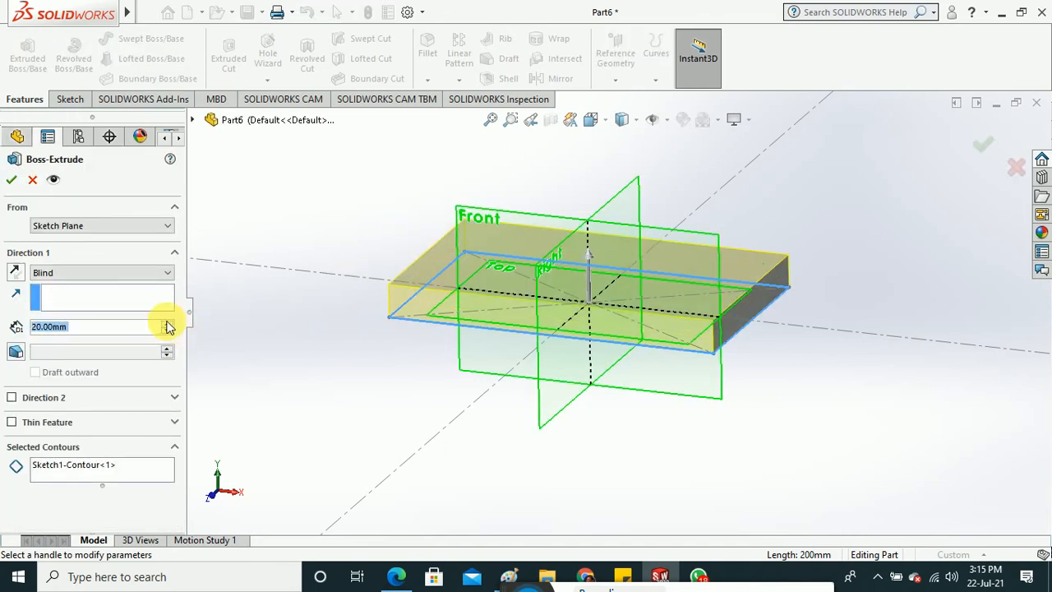
pyautogui.click(167, 323)
pyautogui.click(167, 323)
pyautogui.click(167, 323)
pyautogui.click(167, 323)
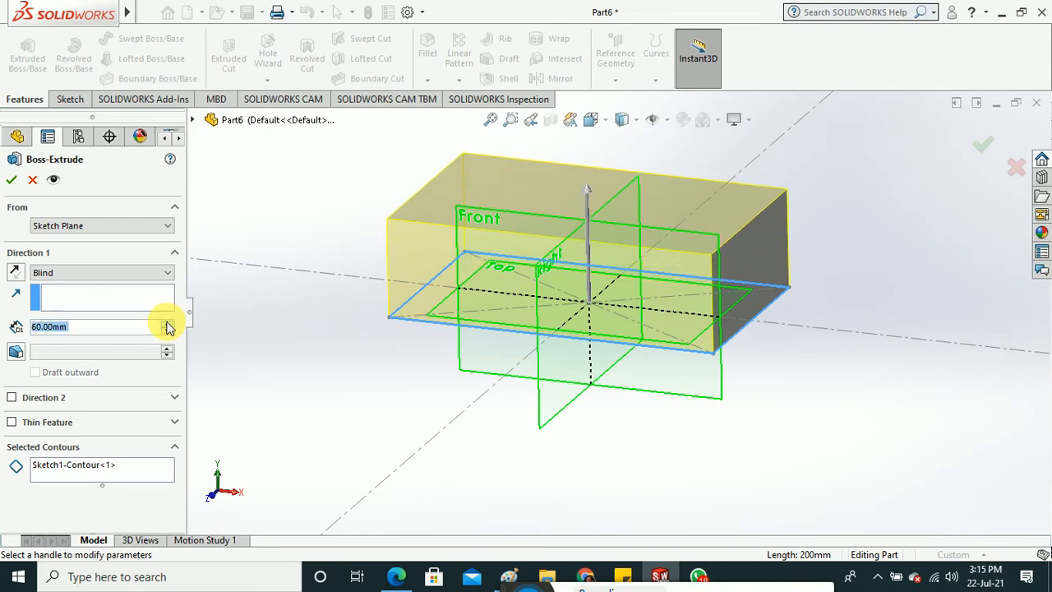
pyautogui.click(167, 323)
pyautogui.click(166, 323)
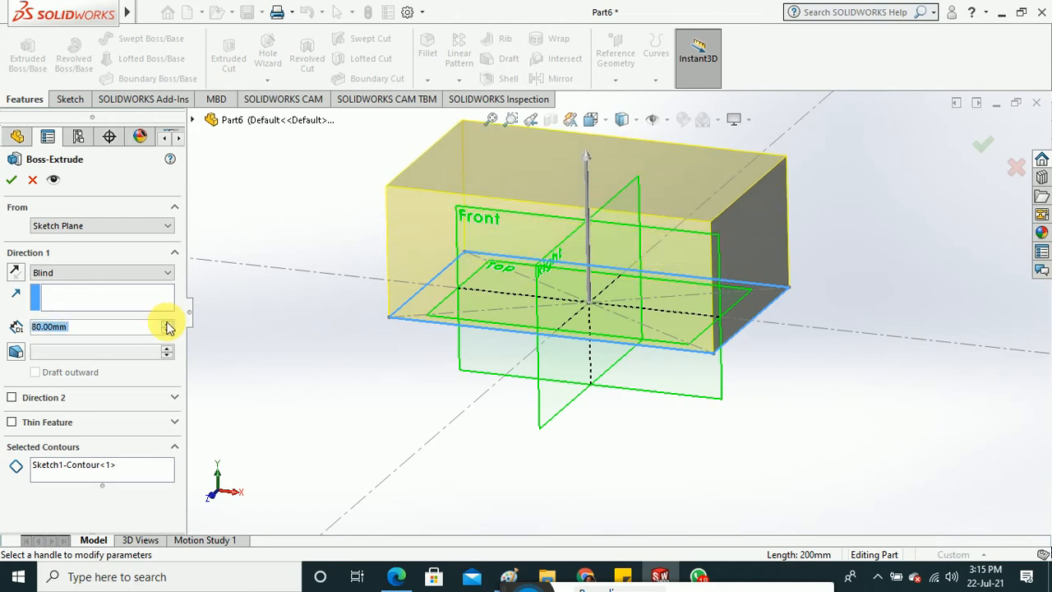
pyautogui.click(167, 323)
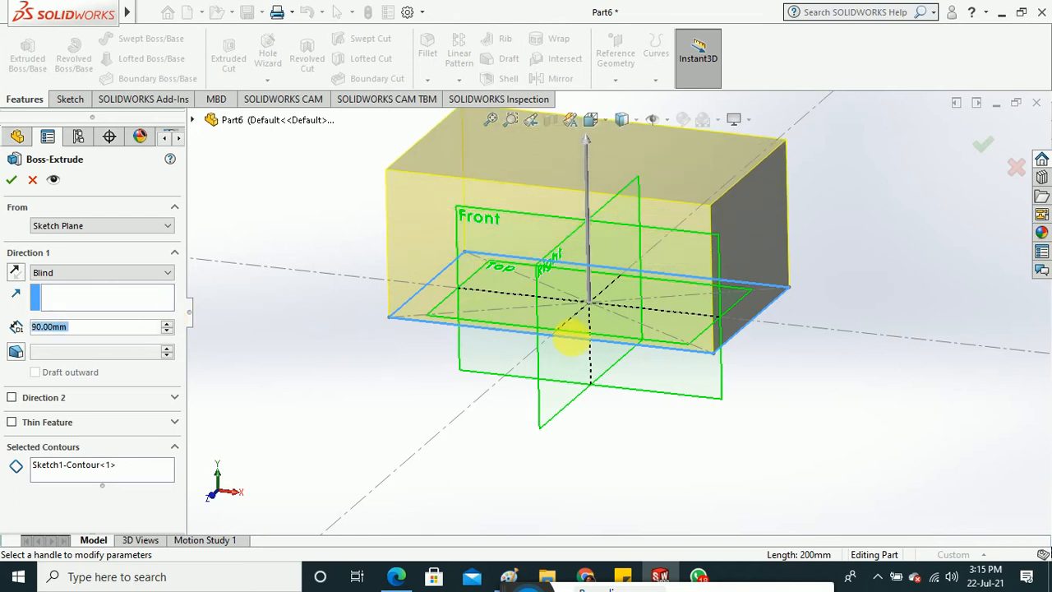
# Reverse the extrusion direction back and forth to compare the downward and upward previews, ending upward.
pyautogui.click(15, 274)
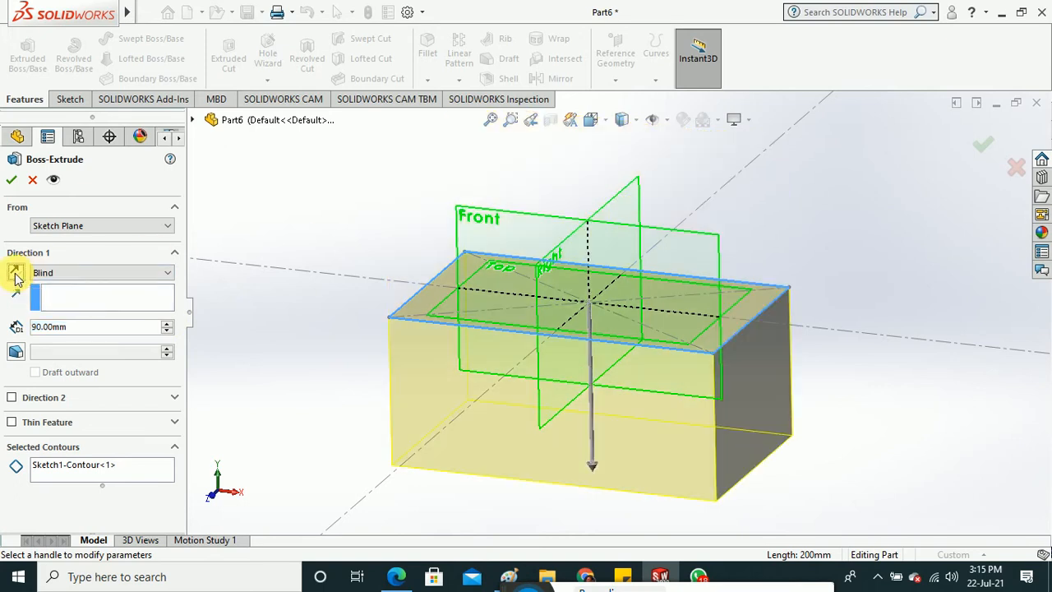
pyautogui.click(15, 274)
pyautogui.click(15, 274)
pyautogui.click(15, 274)
pyautogui.click(14, 274)
pyautogui.click(14, 274)
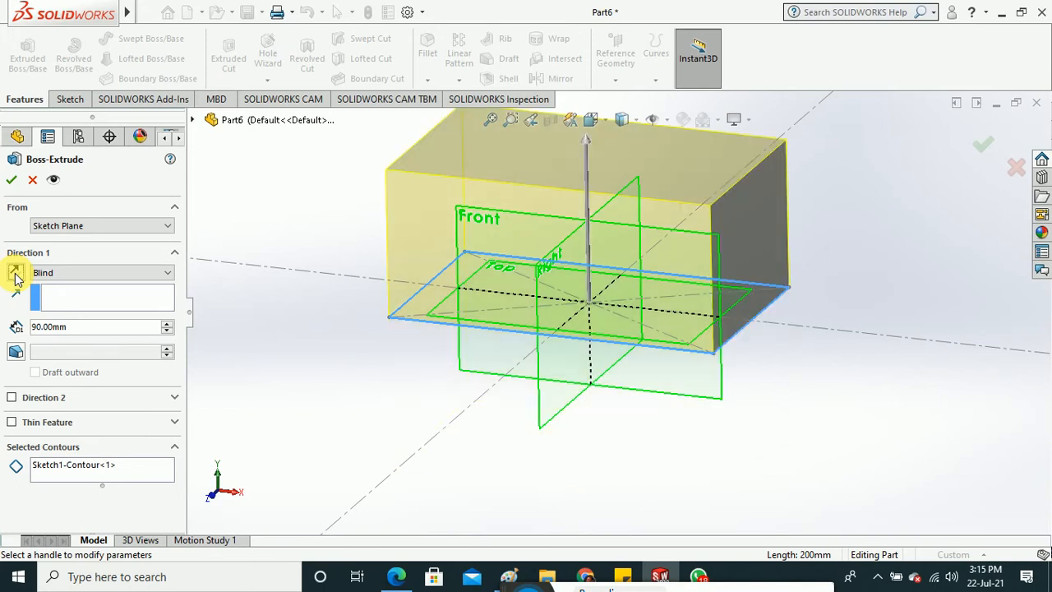
pyautogui.click(14, 274)
pyautogui.click(15, 273)
# Set the extrusion depth to 50 mm and create the block.
pyautogui.moveTo(83, 327); pyautogui.dragTo(16, 326)
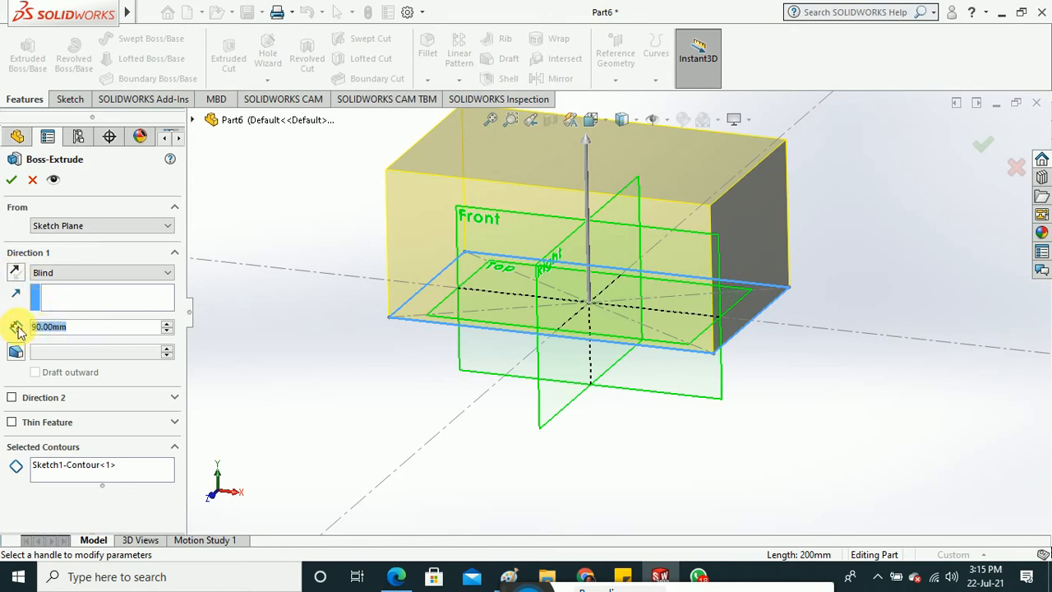
pyautogui.write('50')
pyautogui.press('Return')
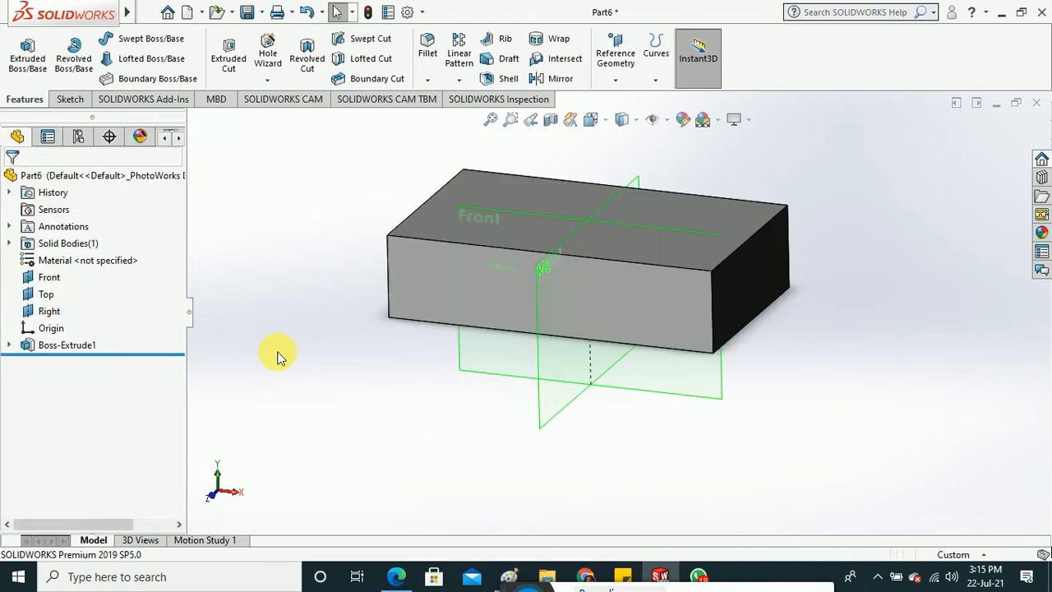
# Start a new sketch on the block's top face and view it normal to the sketch plane.
pyautogui.moveTo(351, 358); pyautogui.dragTo(361, 397, button='middle')
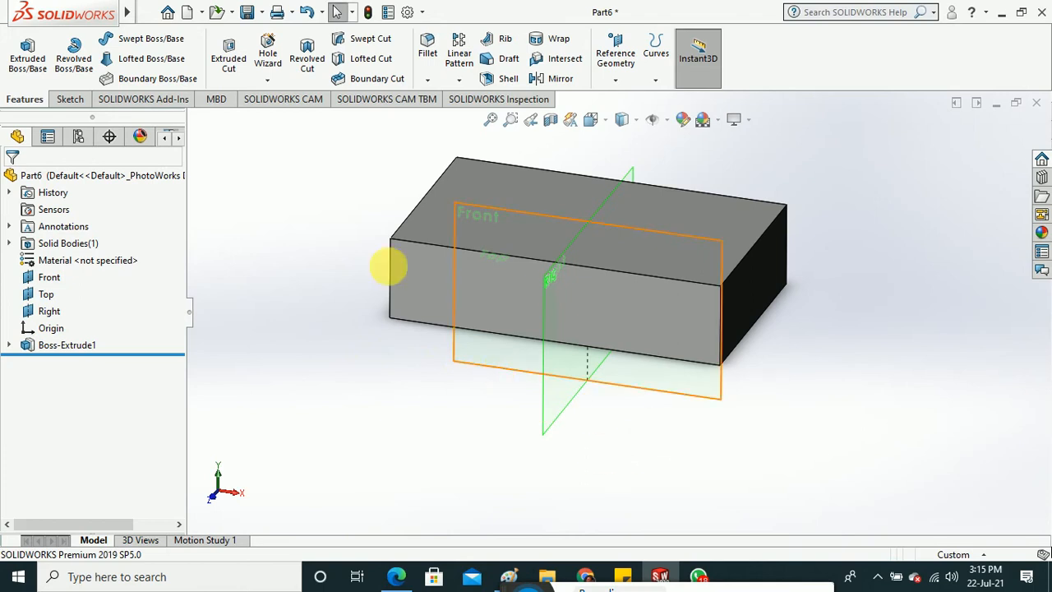
pyautogui.click(79, 102)
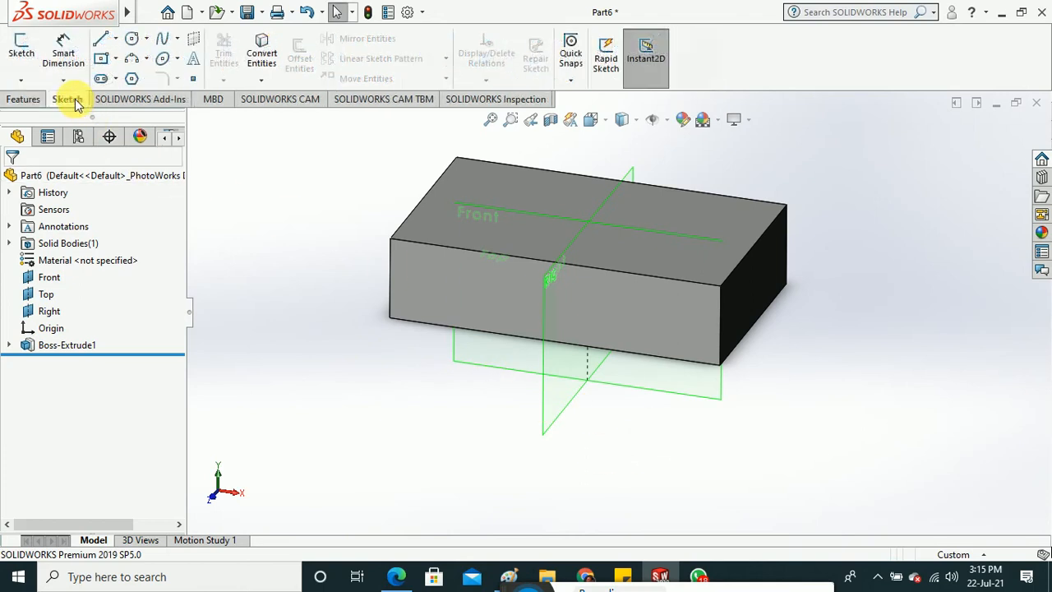
pyautogui.click(25, 69)
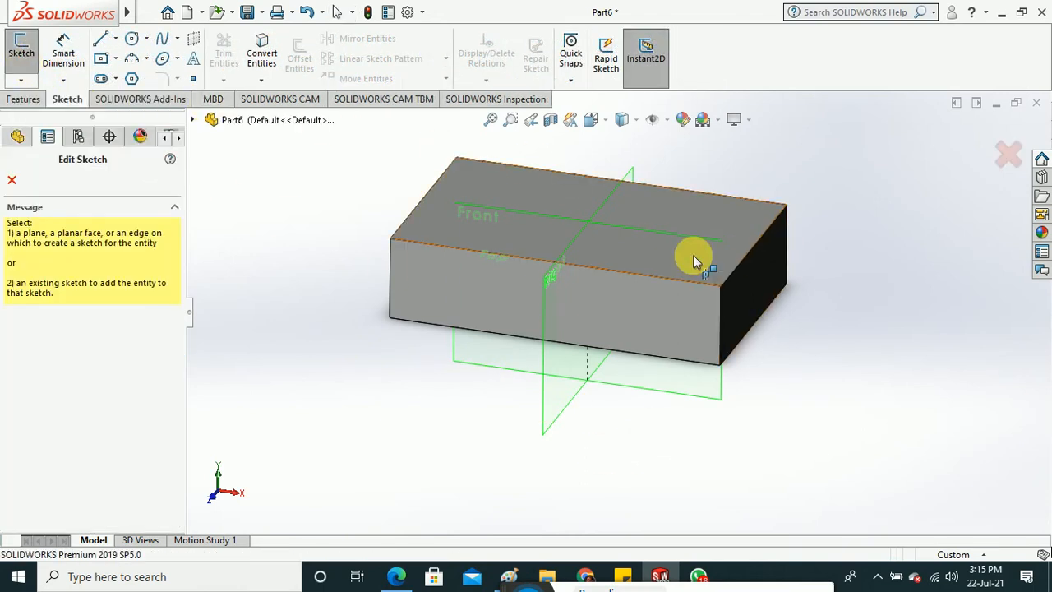
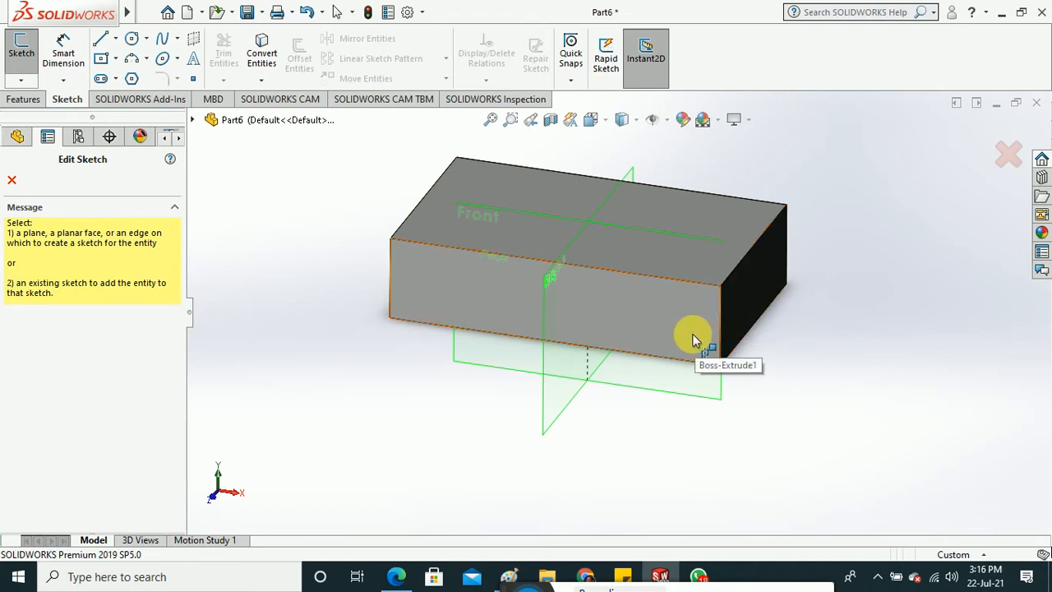
pyautogui.click(714, 261)
pyautogui.moveTo(658, 296)
pyautogui.mouseDown(button='middle')
pyautogui.moveTo(674, 244)
pyautogui.moveTo(674, 344)
pyautogui.moveTo(674, 287)
pyautogui.mouseUp(button='middle')
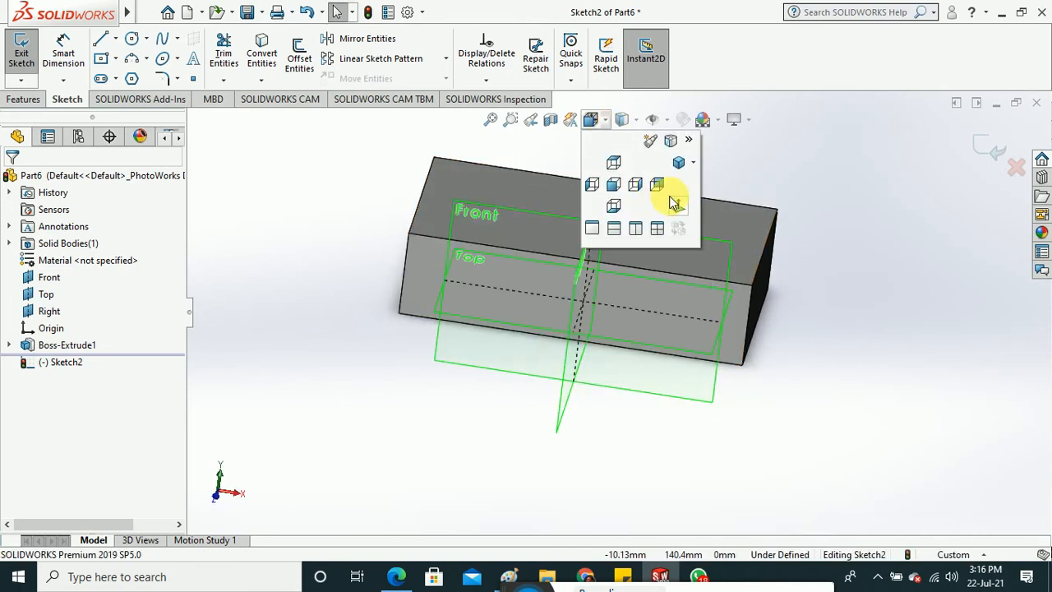
pyautogui.click(674, 202)
pyautogui.scroll(-3, 621, 270)
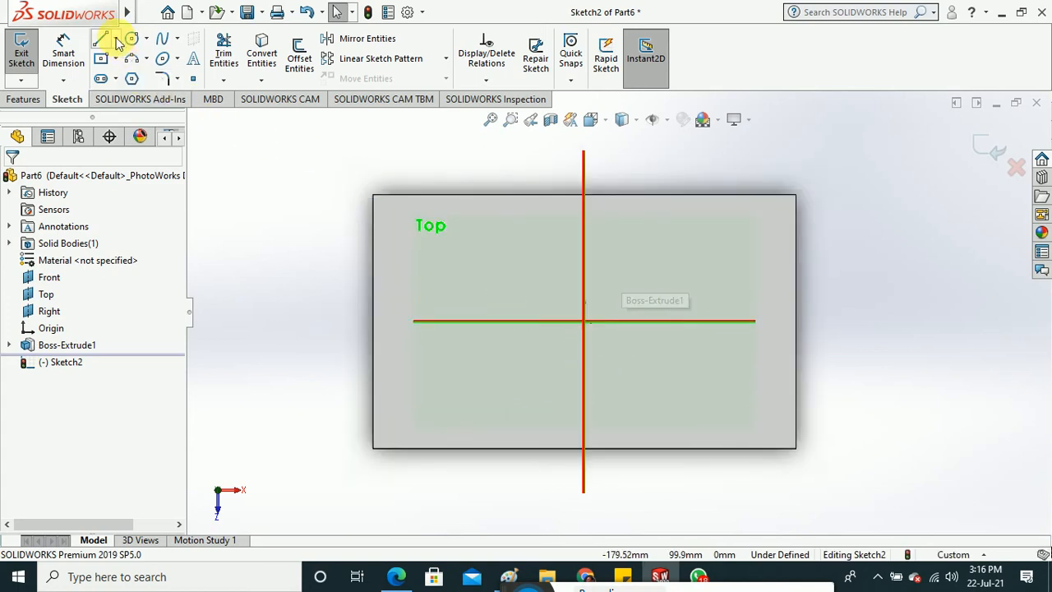
# Draw infinite-length horizontal and vertical construction centerlines through the origin on the block's top face.
pyautogui.click(116, 39)
pyautogui.click(123, 77)
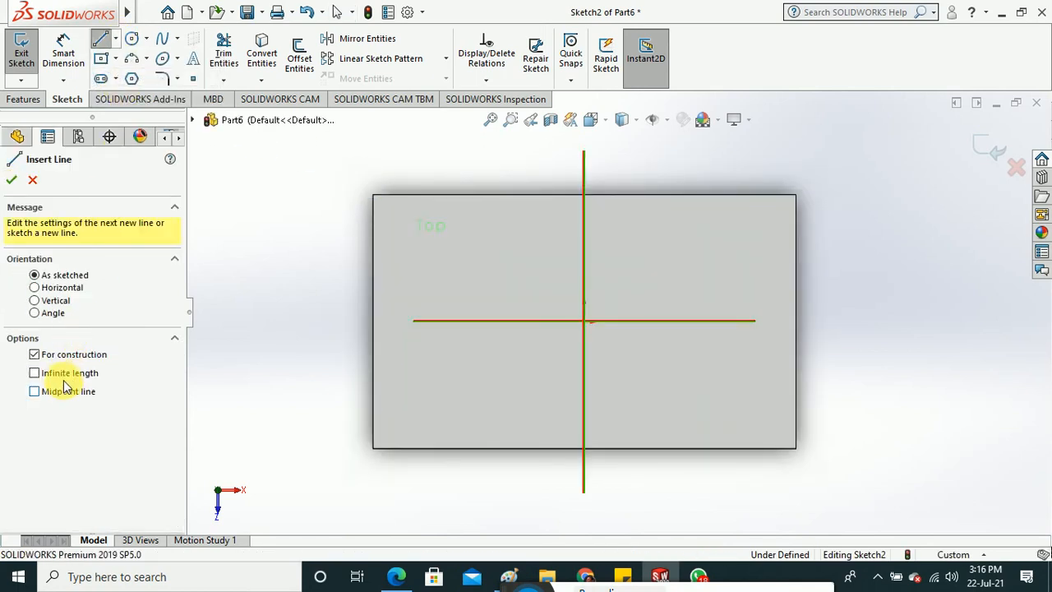
pyautogui.click(66, 374)
pyautogui.click(56, 288)
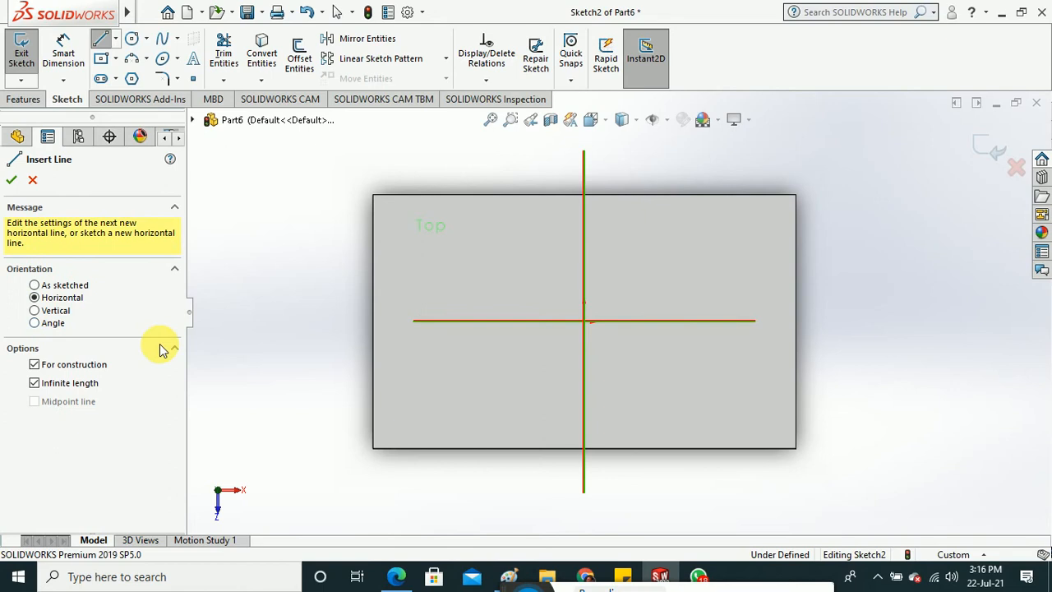
pyautogui.click(64, 285)
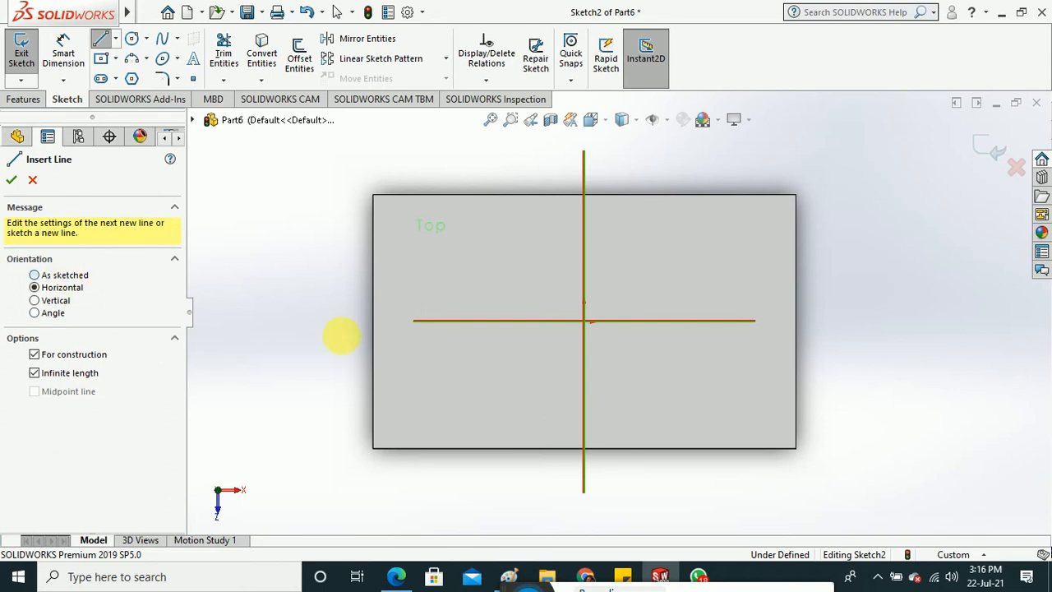
pyautogui.click(599, 327)
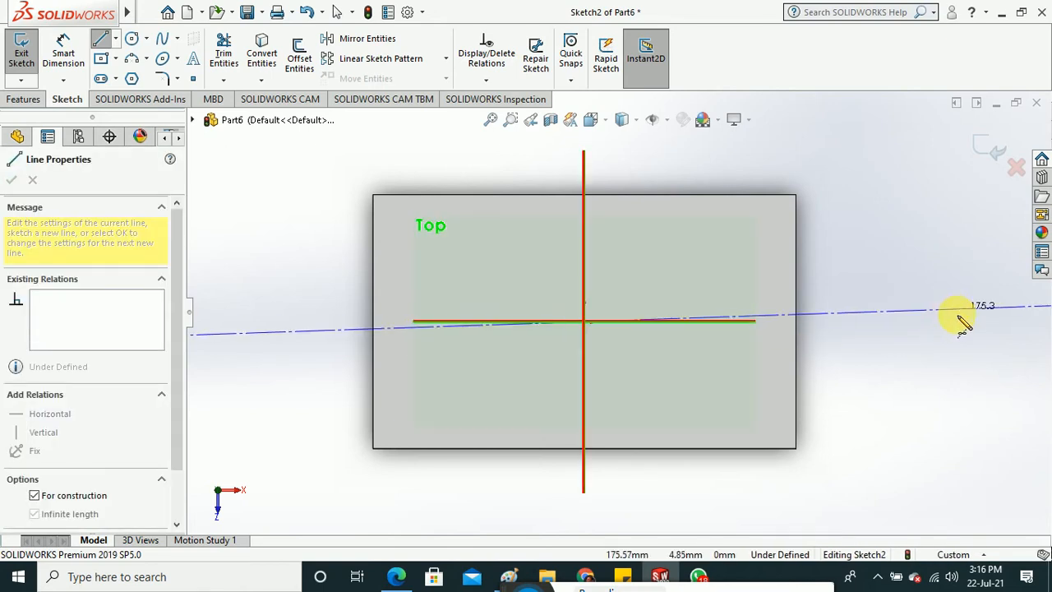
pyautogui.click(964, 327)
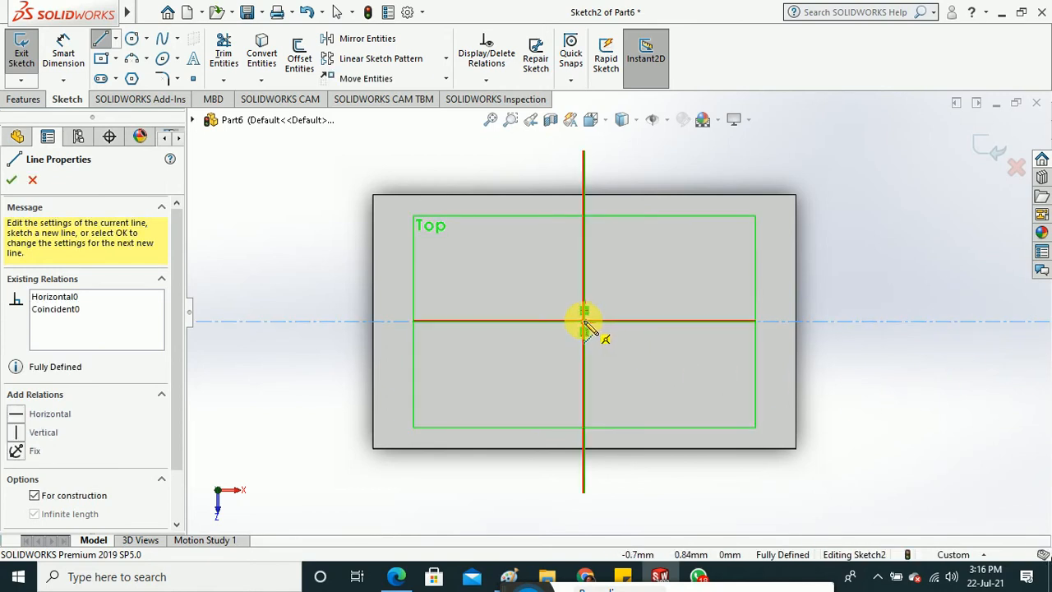
pyautogui.click(585, 325)
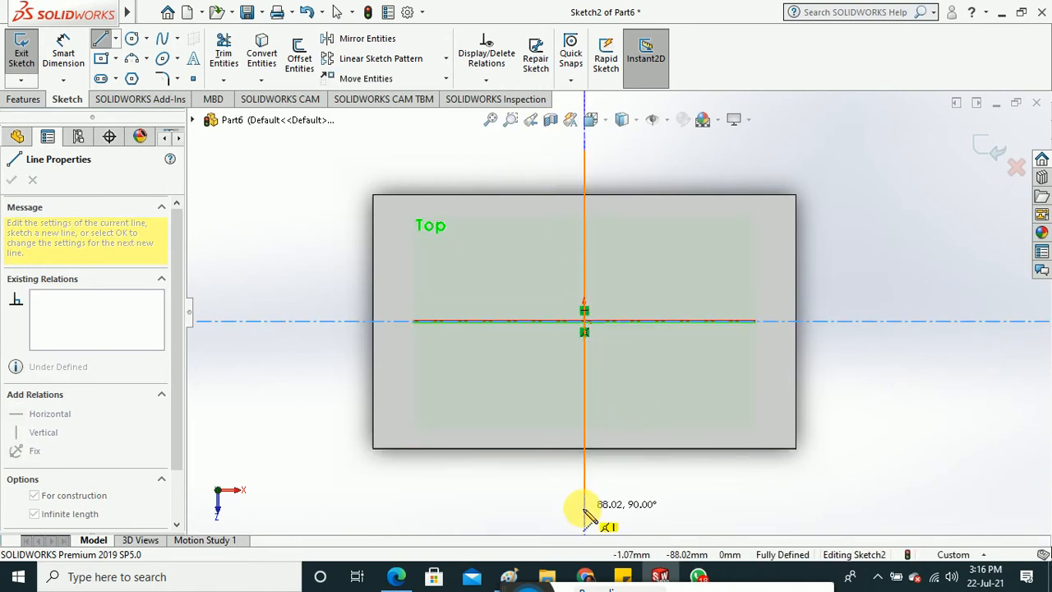
pyautogui.click(584, 495)
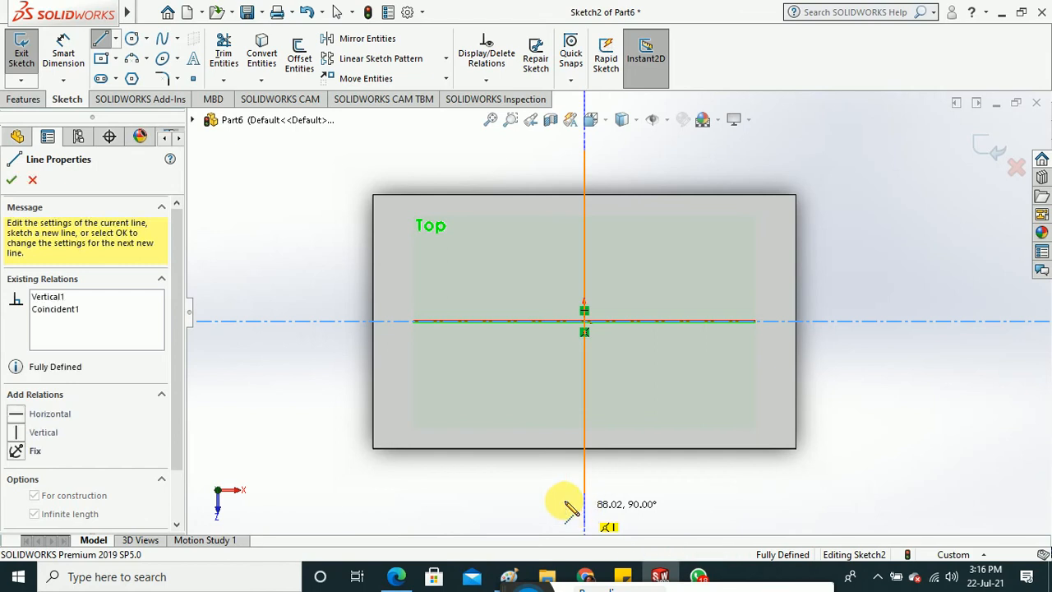
pyautogui.click(10, 183)
pyautogui.click(10, 181)
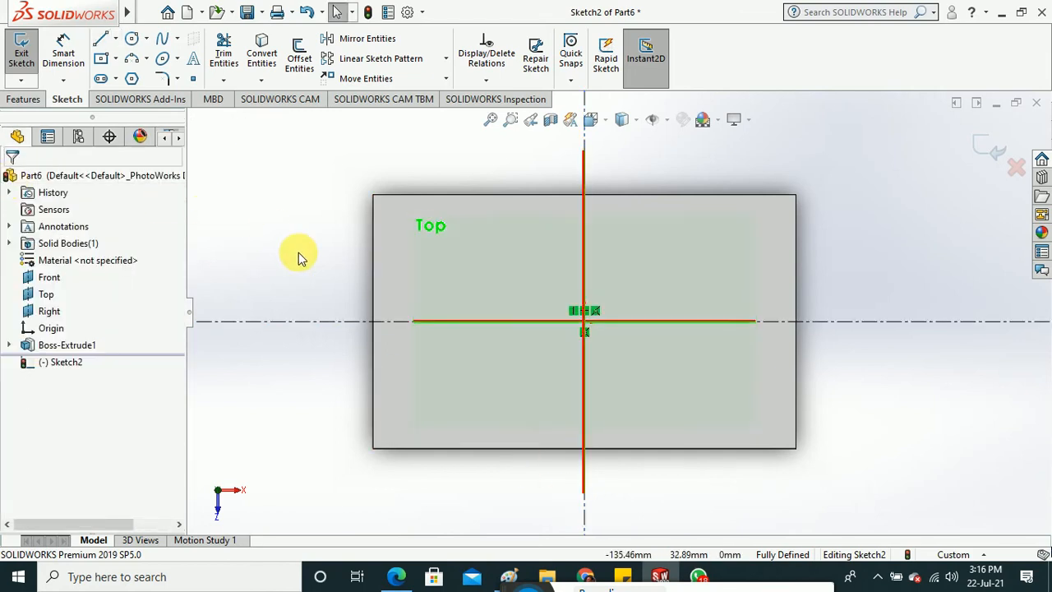
# Sketch a circle of about 26 mm radius centred on the origin where the centerlines cross.
pyautogui.scroll(2, 298, 252)
pyautogui.scroll(-1, 609, 368)
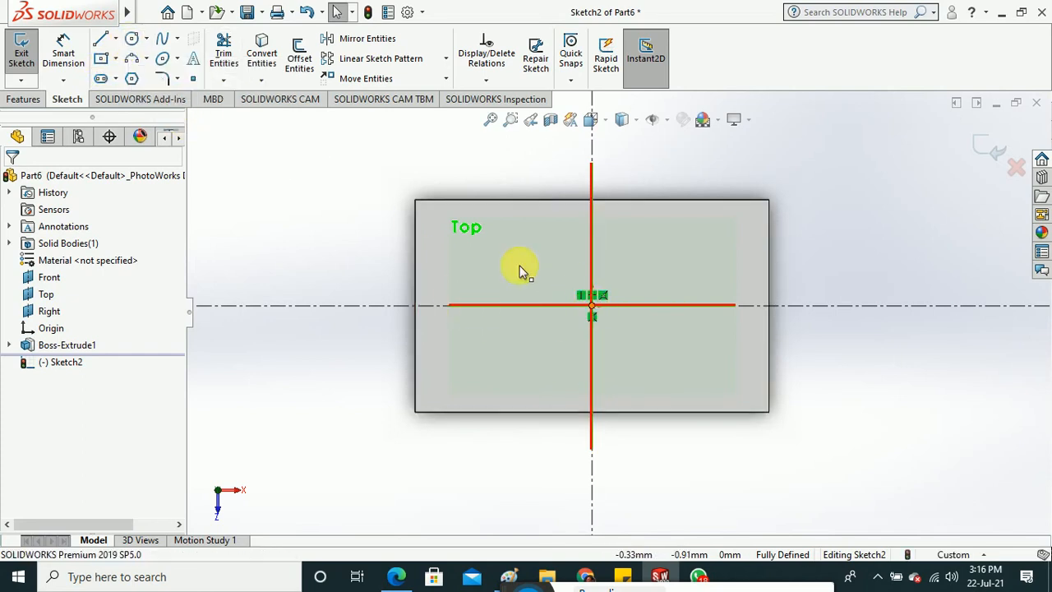
pyautogui.click(132, 39)
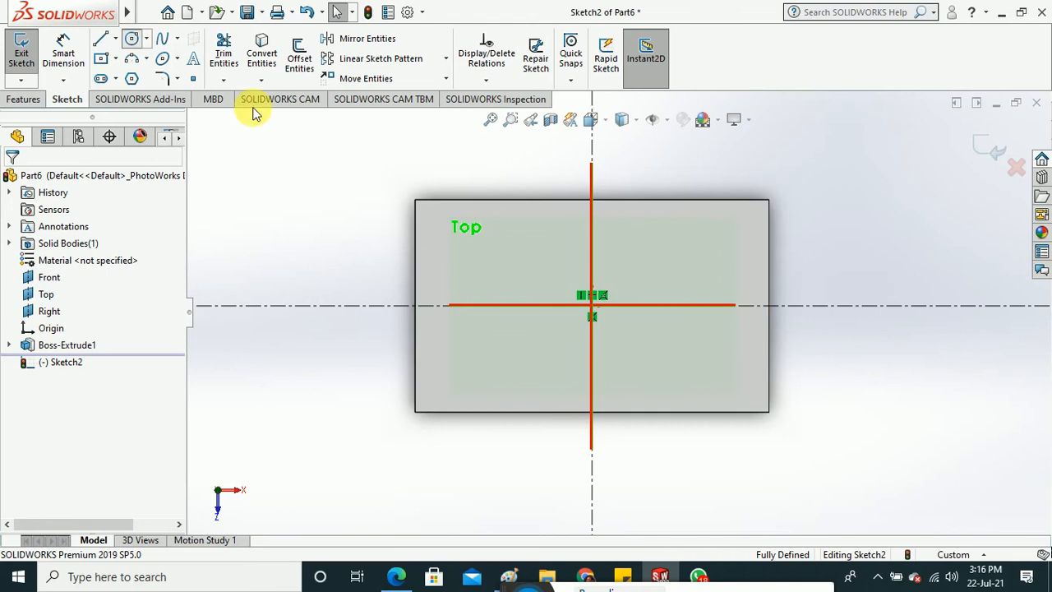
pyautogui.click(592, 307)
pyautogui.click(630, 327)
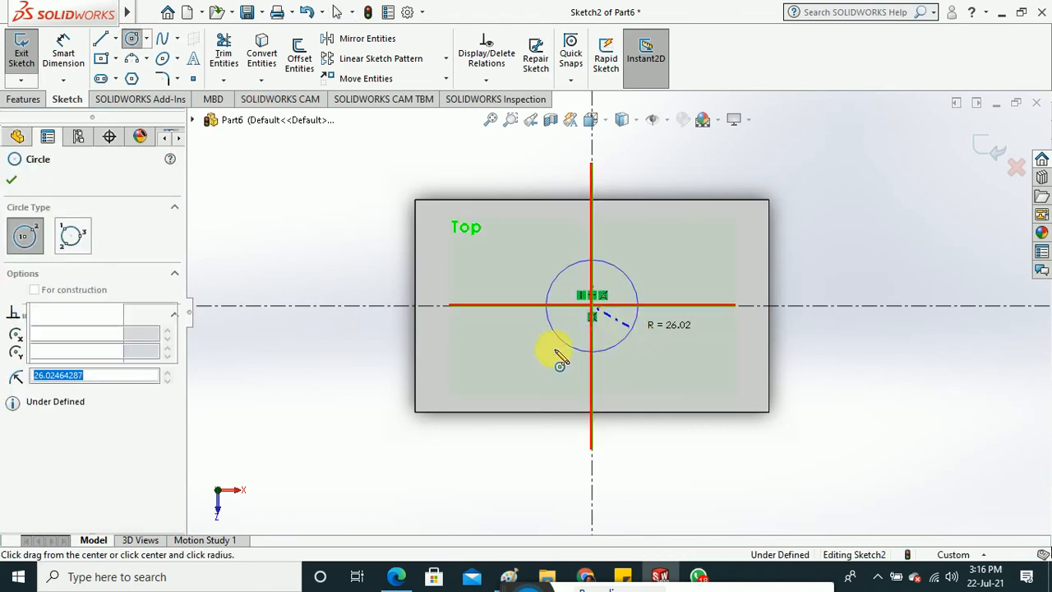
pyautogui.click(13, 180)
# Dimension the circle's diameter and set it to 50 mm.
pyautogui.click(64, 51)
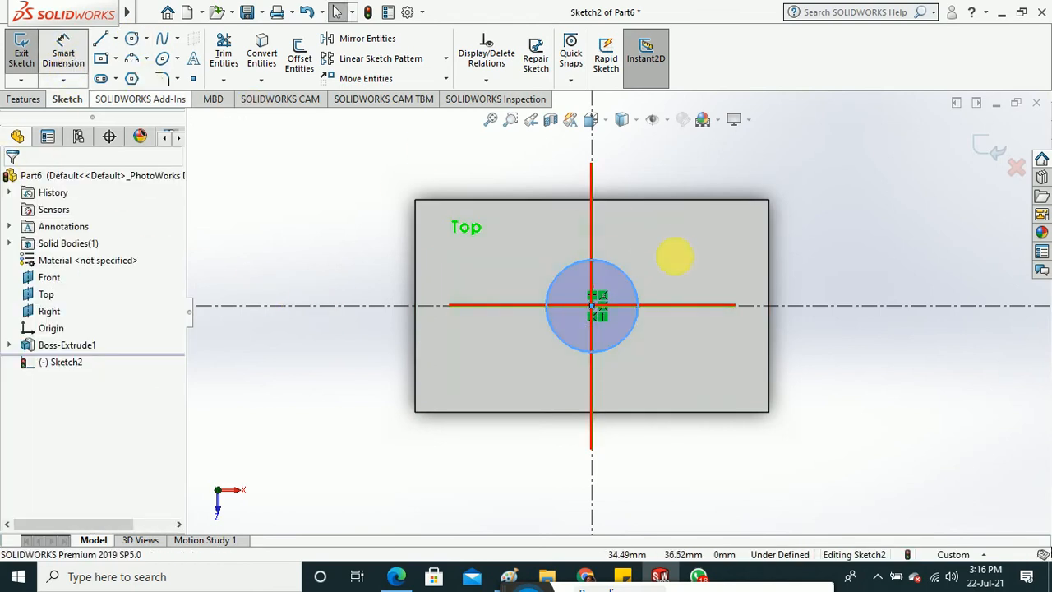
pyautogui.click(628, 288)
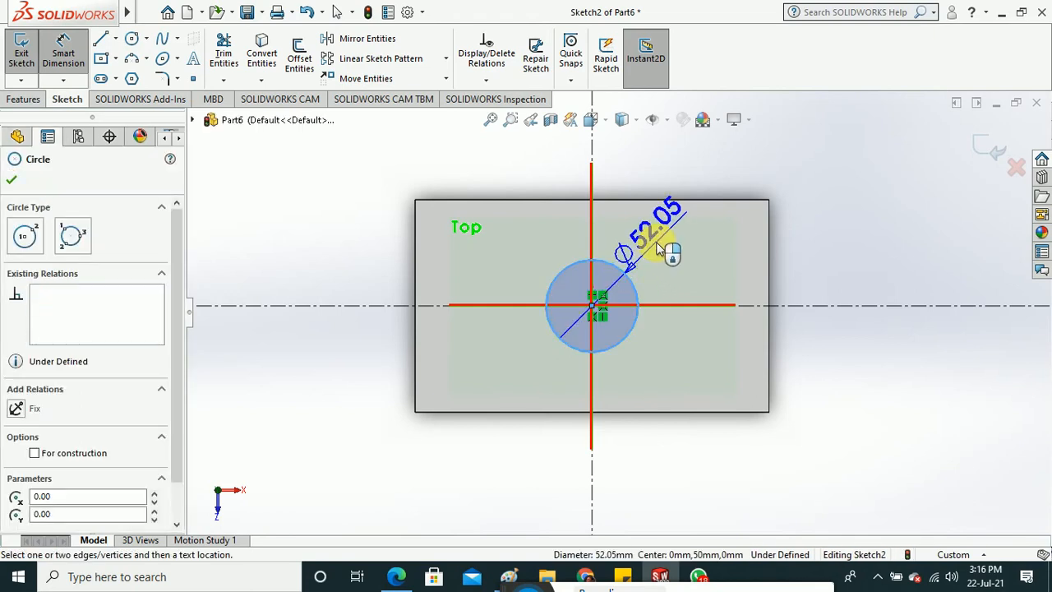
pyautogui.click(697, 289)
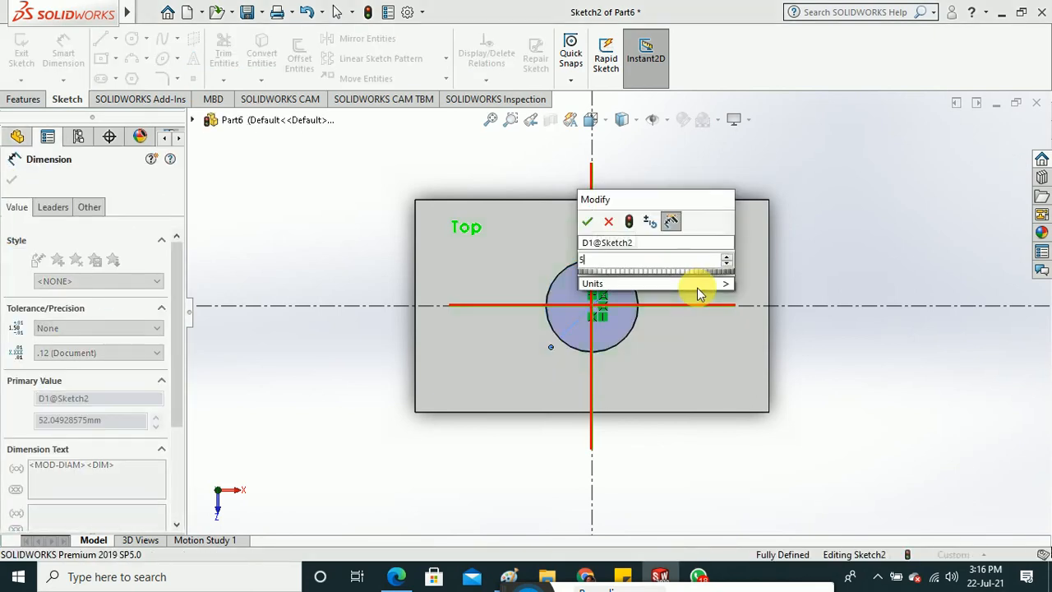
pyautogui.write('50')
pyautogui.press('Return')
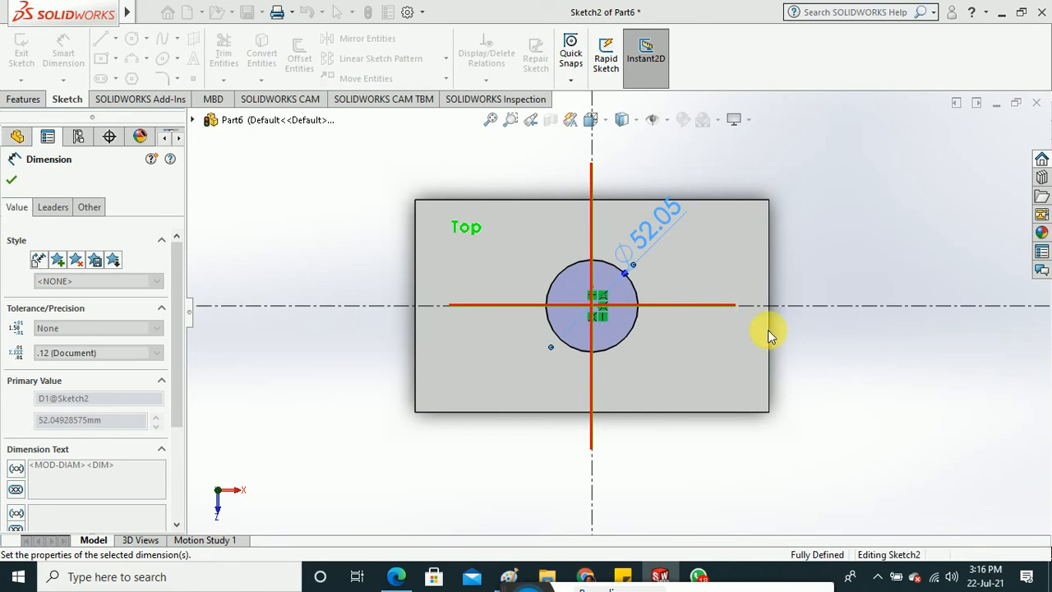
pyautogui.click(872, 393)
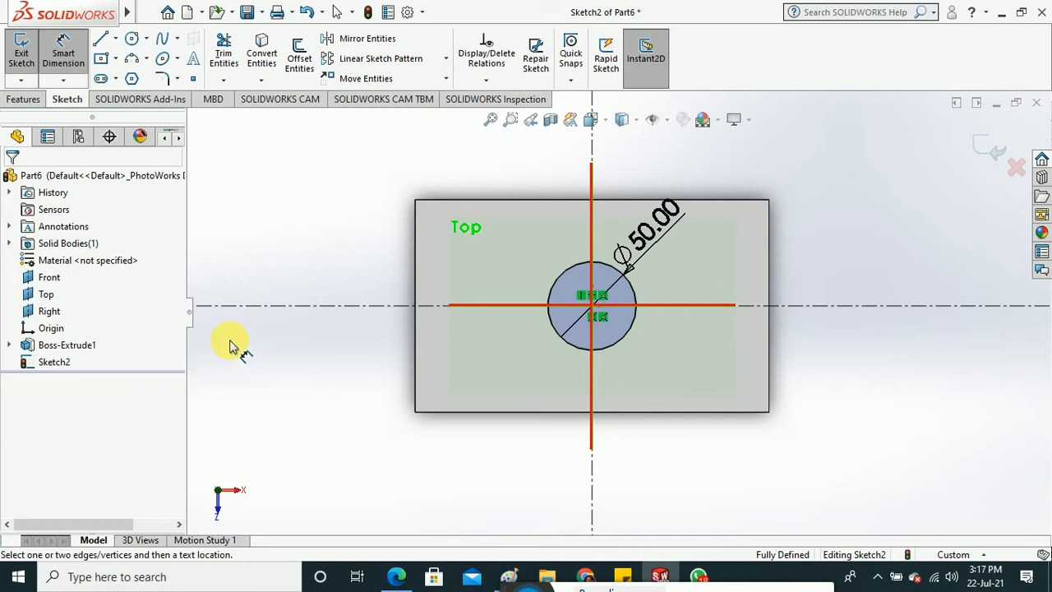
# Exit the circle sketch and extrude it upward from the block's top face as a 100 mm blind boss.
pyautogui.moveTo(321, 402)
pyautogui.mouseDown(button='middle')
pyautogui.moveTo(359, 416)
pyautogui.moveTo(369, 226)
pyautogui.moveTo(366, 274)
pyautogui.moveTo(354, 280)
pyautogui.moveTo(340, 221)
pyautogui.moveTo(342, 271)
pyautogui.moveTo(343, 244)
pyautogui.moveTo(422, 301)
pyautogui.mouseUp(button='middle')
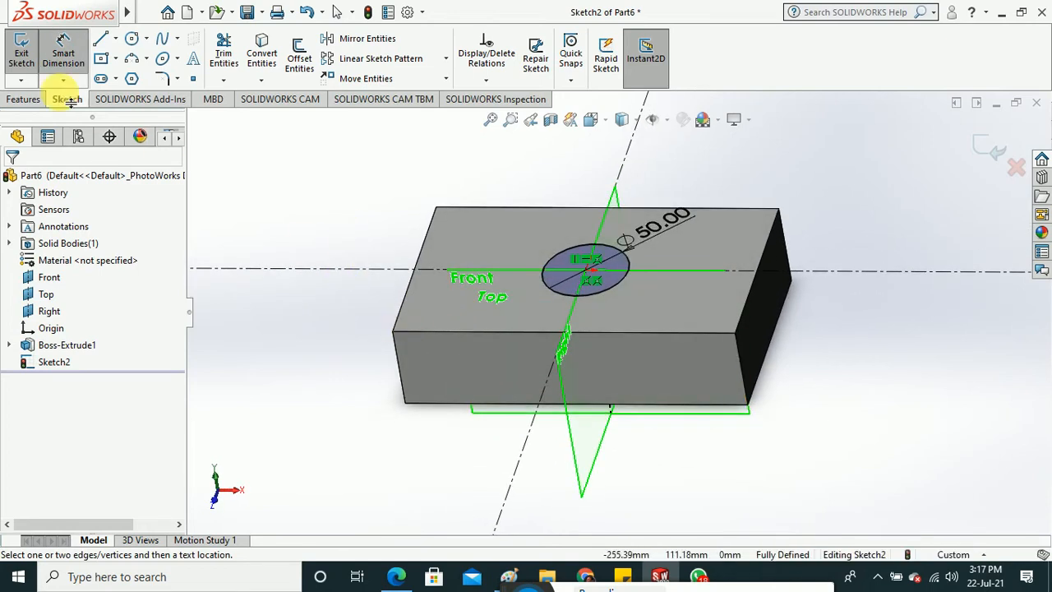
pyautogui.click(22, 56)
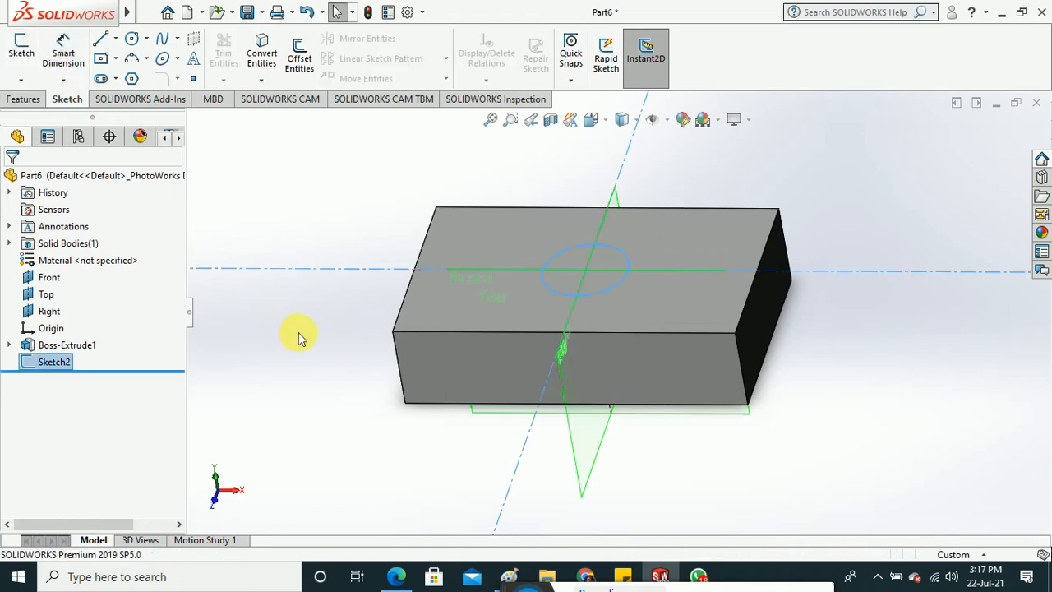
pyautogui.click(25, 99)
pyautogui.click(28, 56)
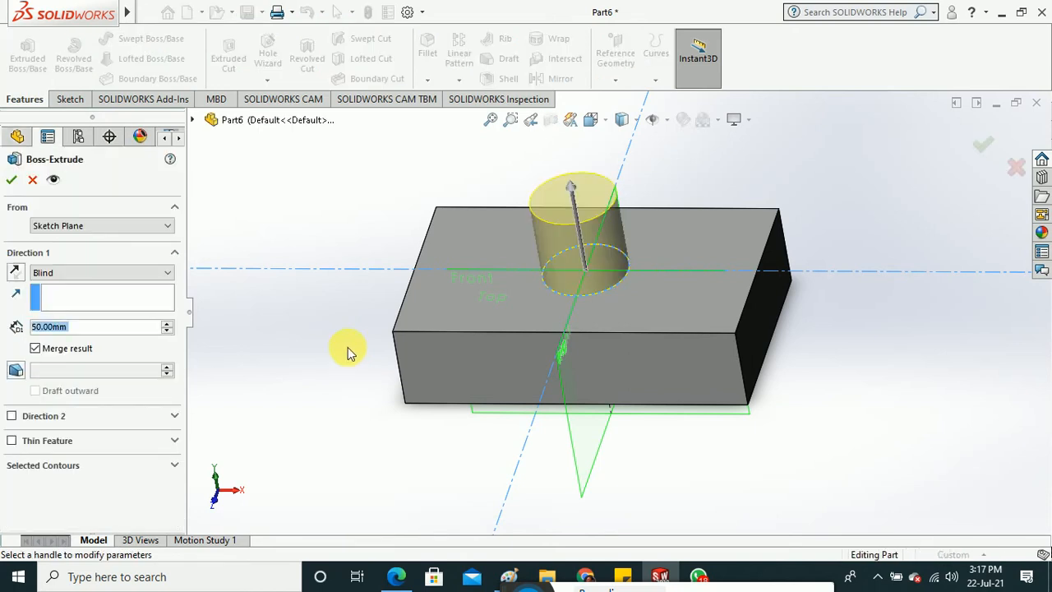
pyautogui.moveTo(345, 352); pyautogui.dragTo(388, 362, button='middle')
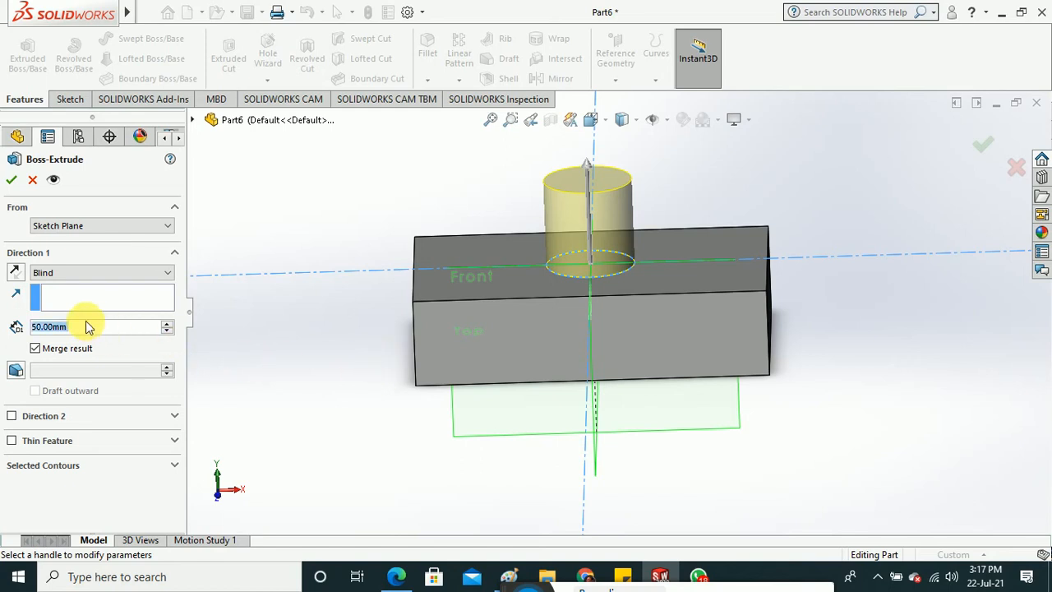
pyautogui.write('100')
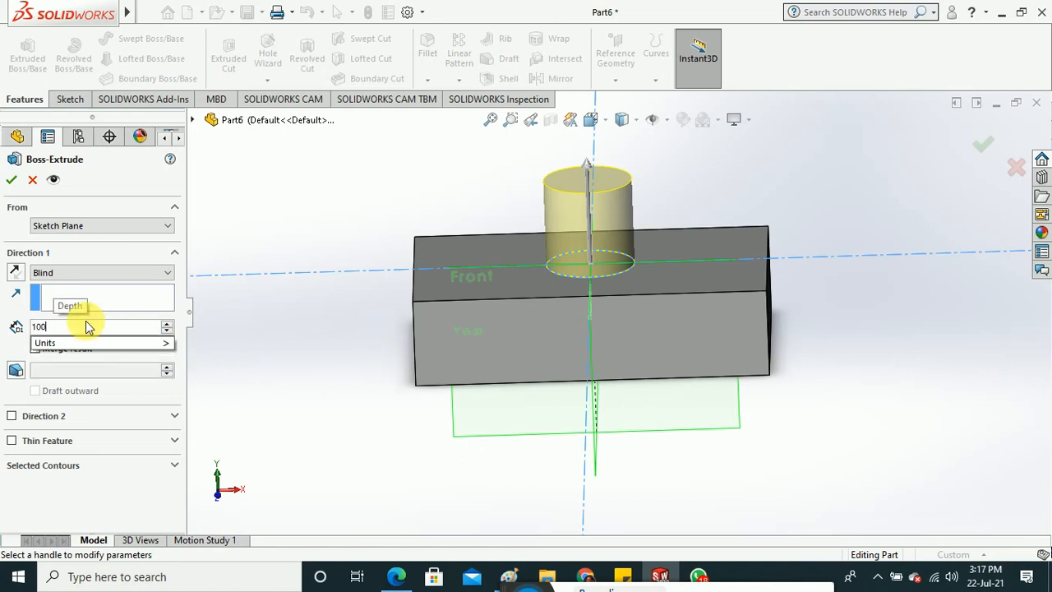
pyautogui.press('Return')
pyautogui.press('f')
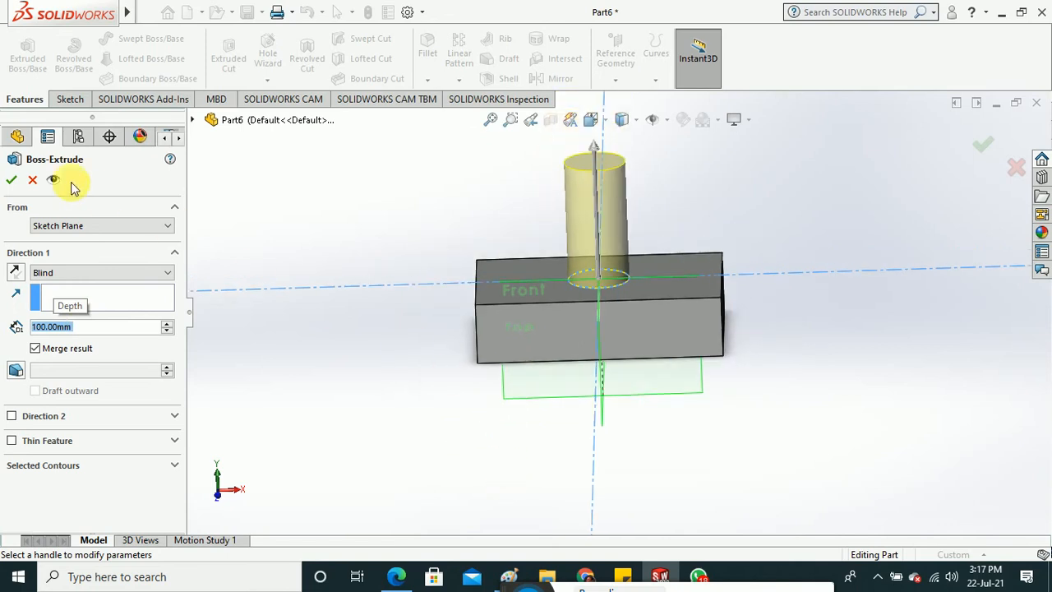
pyautogui.click(12, 182)
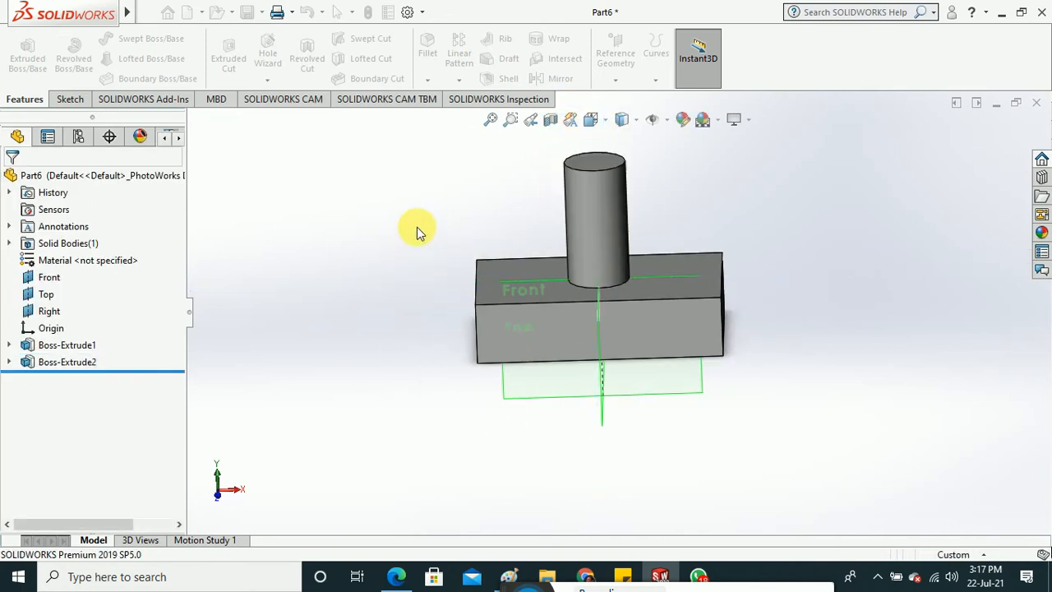
# Start a new sketch on the block's right end face and view it normal to the sketch plane.
pyautogui.moveTo(412, 234); pyautogui.dragTo(383, 285, button='middle')
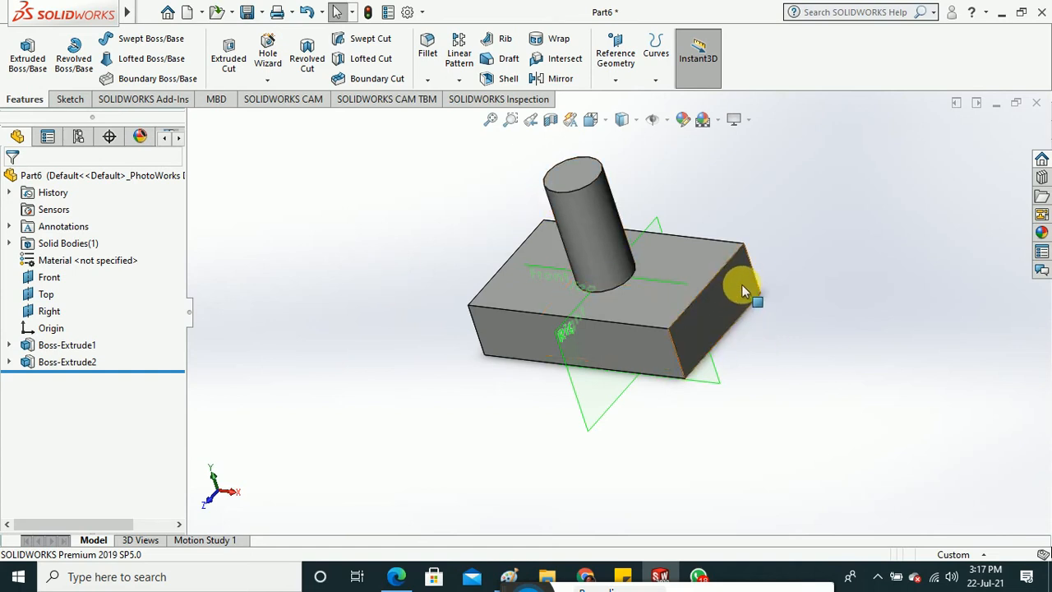
pyautogui.click(67, 98)
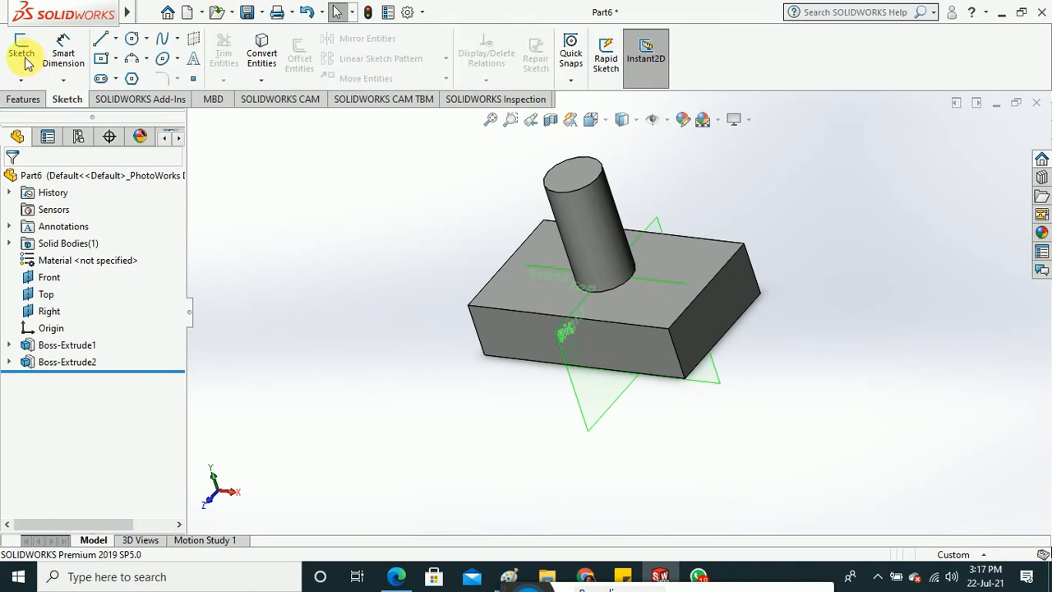
pyautogui.click(23, 51)
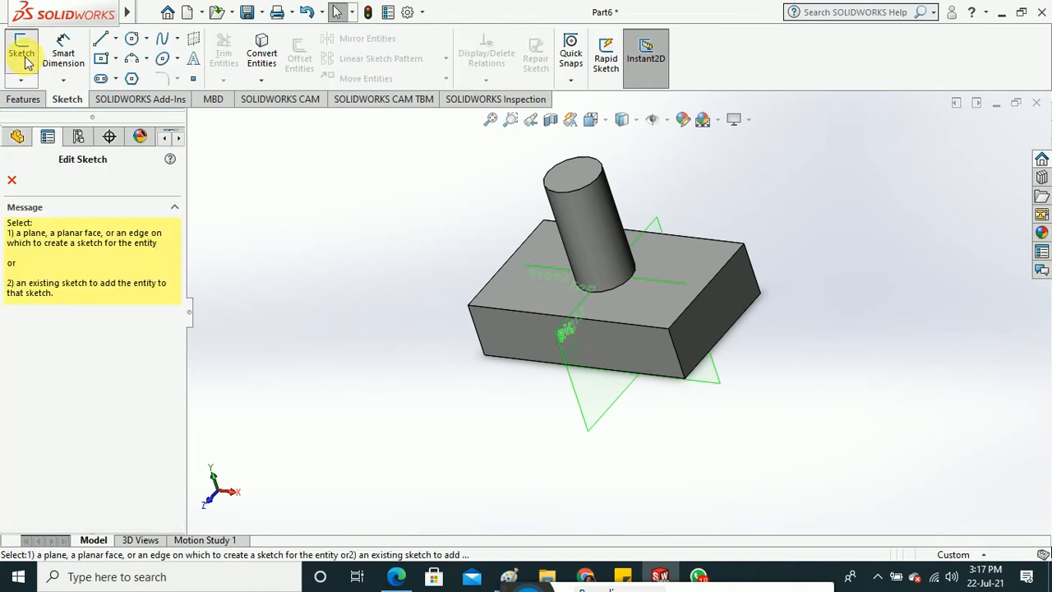
pyautogui.click(741, 289)
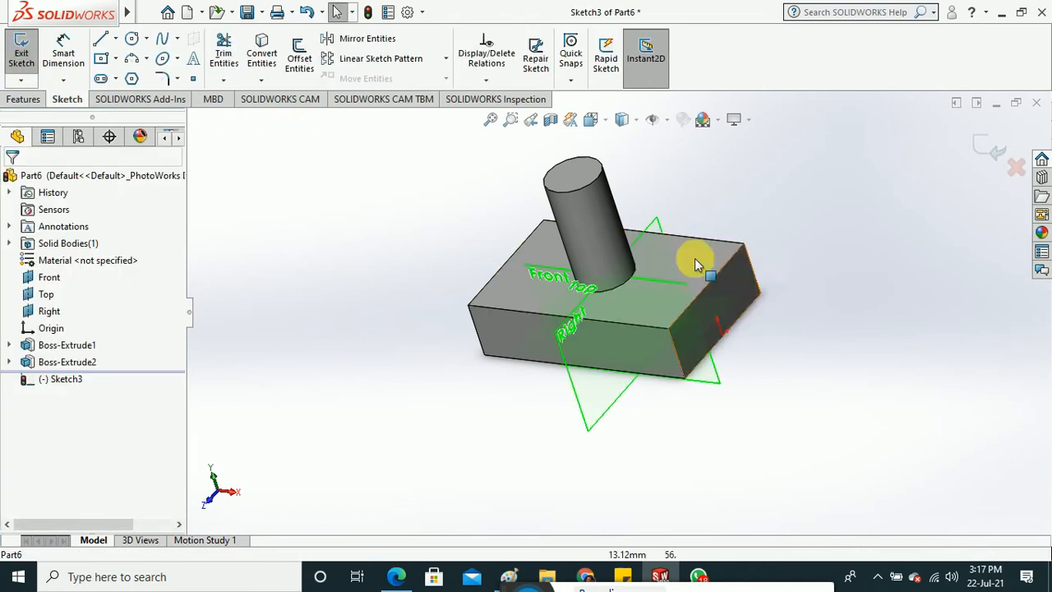
pyautogui.click(602, 123)
pyautogui.click(672, 209)
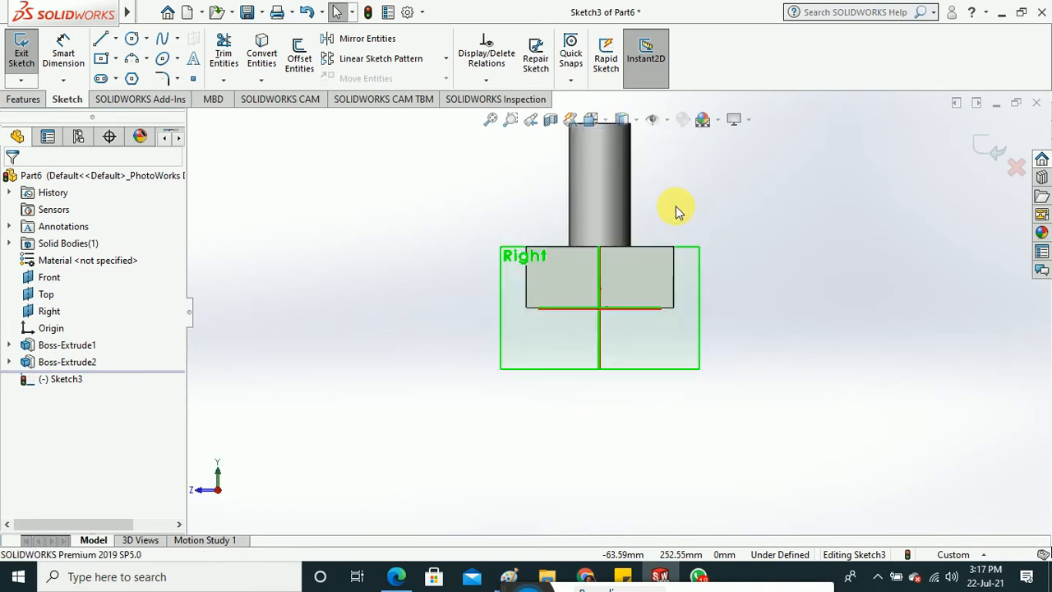
# Sketch a horizontal straight slot about 26 mm wide, starting at the origin and running along the end face's lower edge.
pyautogui.scroll(-4, 621, 307)
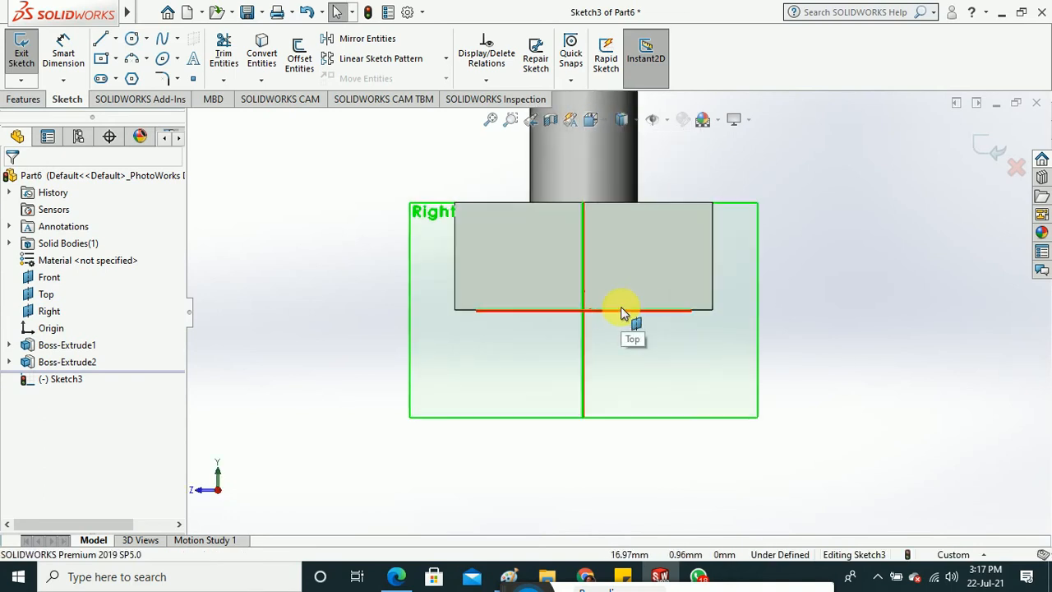
pyautogui.click(115, 78)
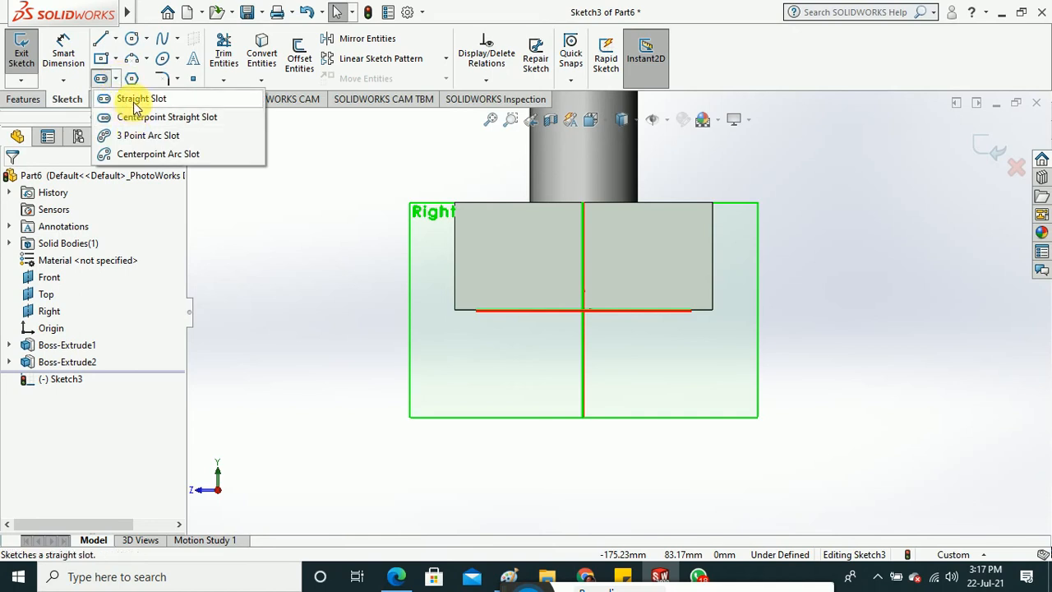
pyautogui.click(136, 105)
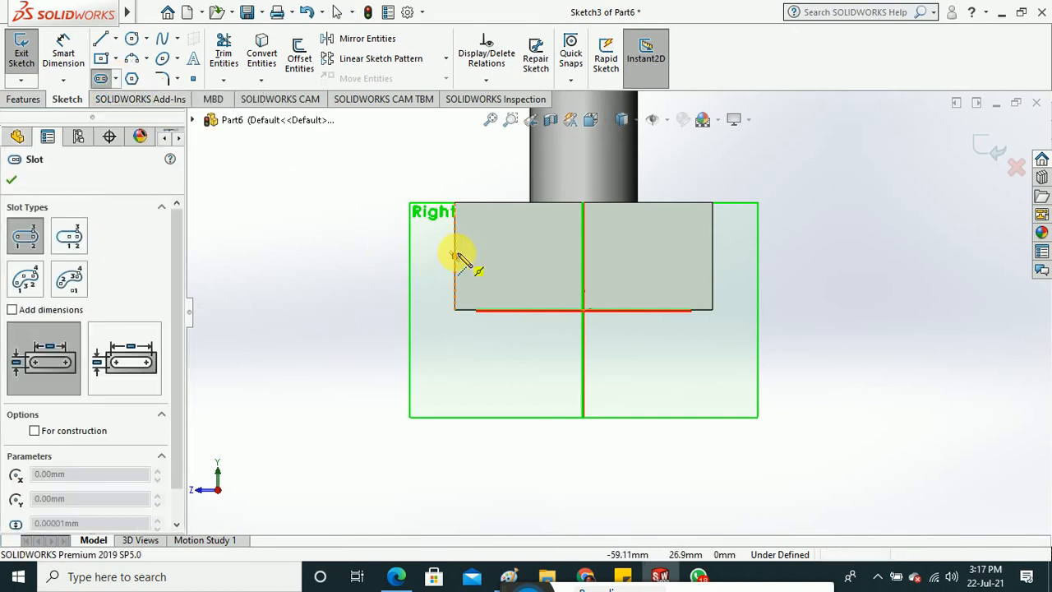
pyautogui.click(583, 311)
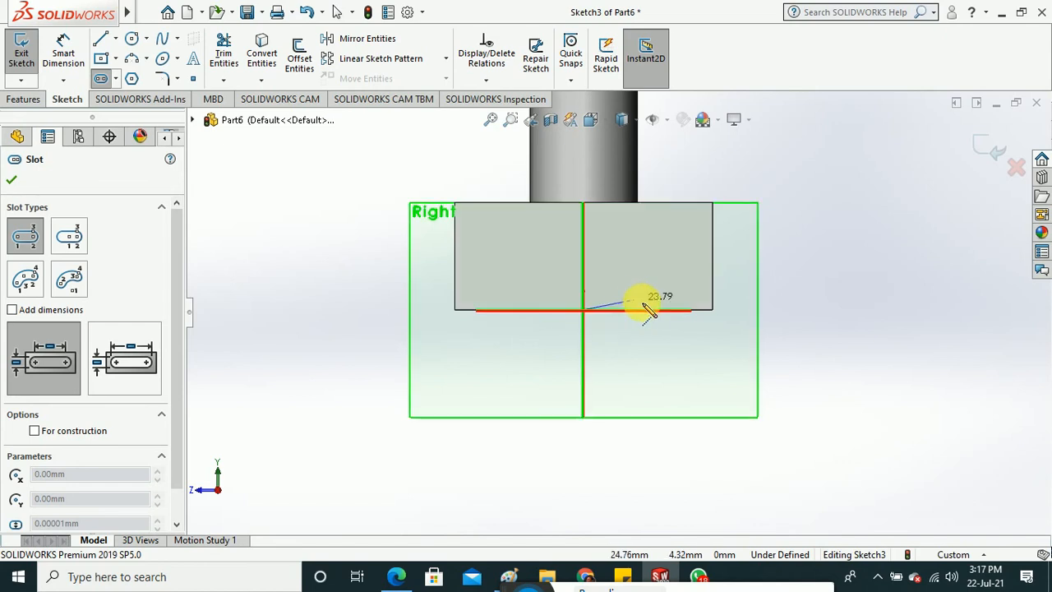
pyautogui.click(688, 312)
pyautogui.click(690, 334)
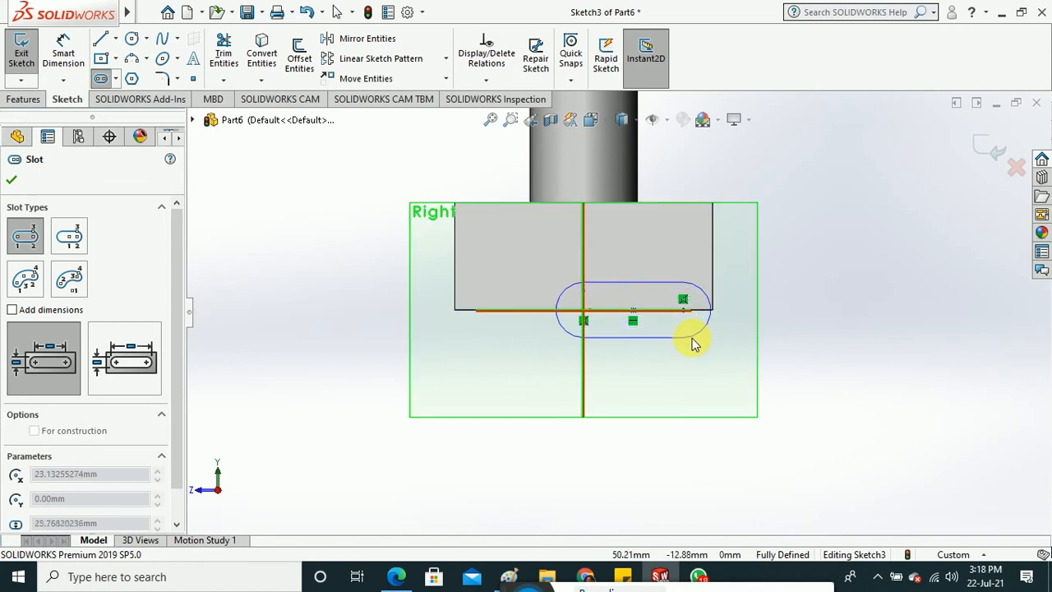
pyautogui.click(12, 180)
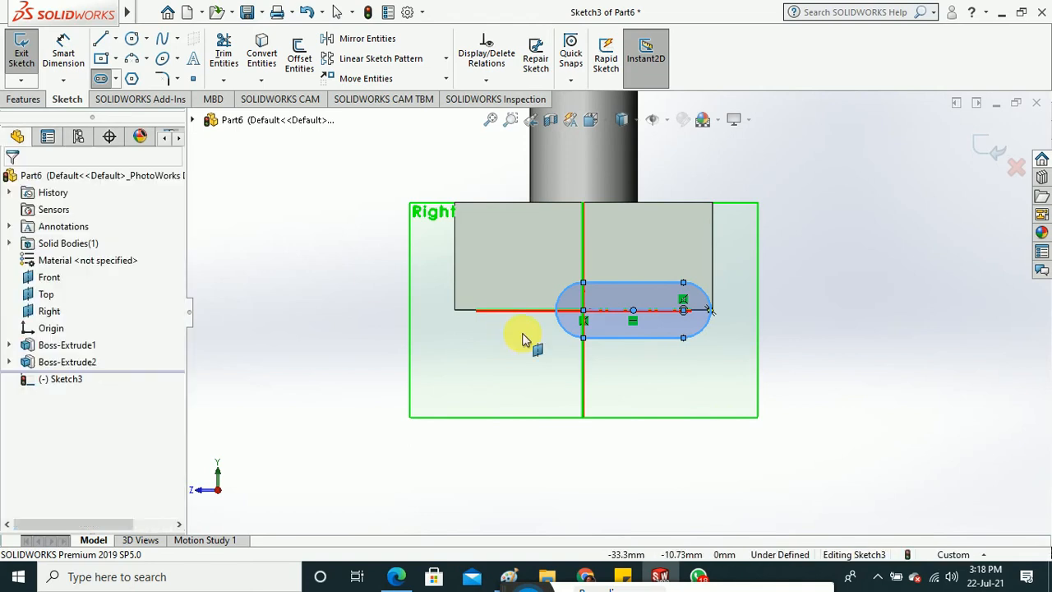
pyautogui.scroll(3, 652, 320)
pyautogui.press('Escape')
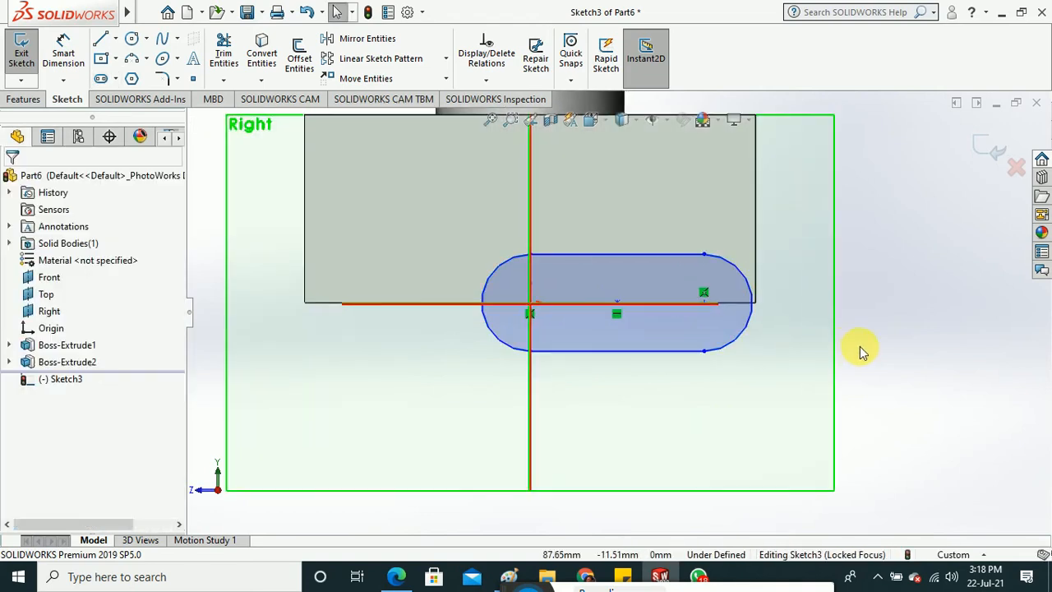
# Dimension the slot's straight lower edge and set its length to 50 mm.
pyautogui.click(64, 51)
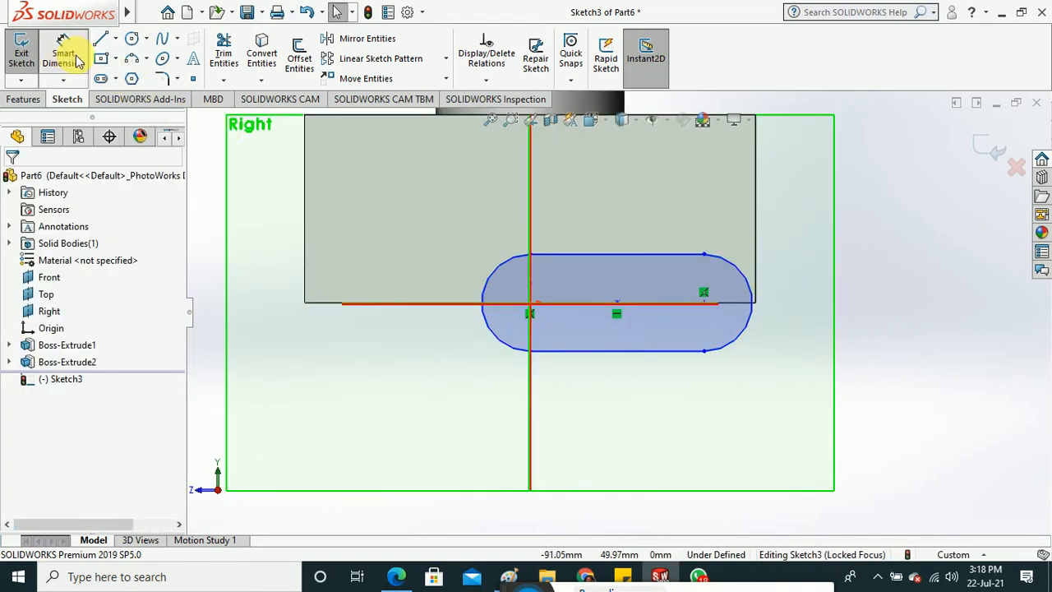
pyautogui.click(601, 359)
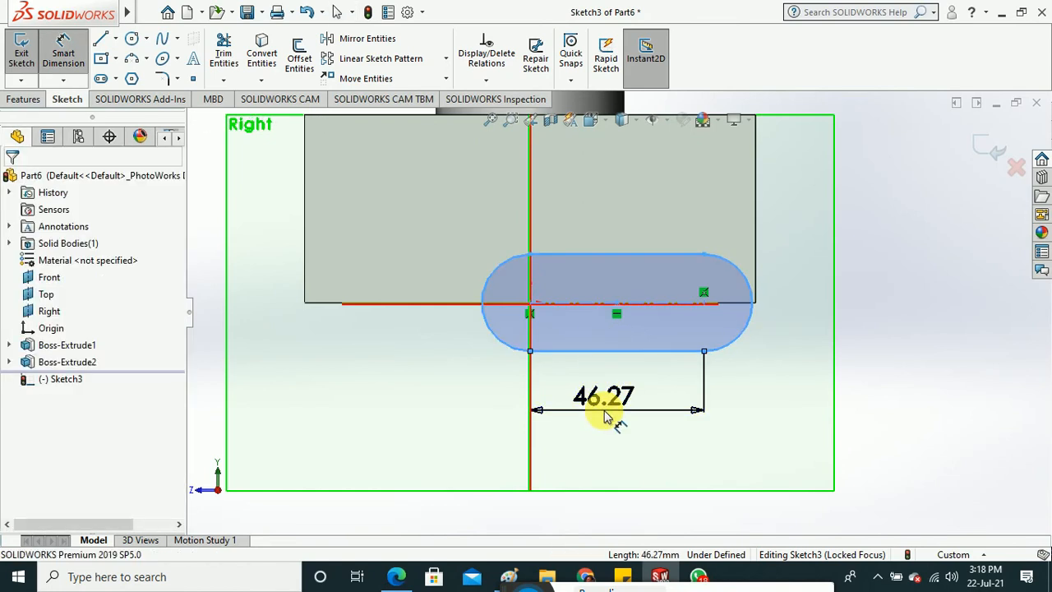
pyautogui.click(604, 417)
pyautogui.write('50')
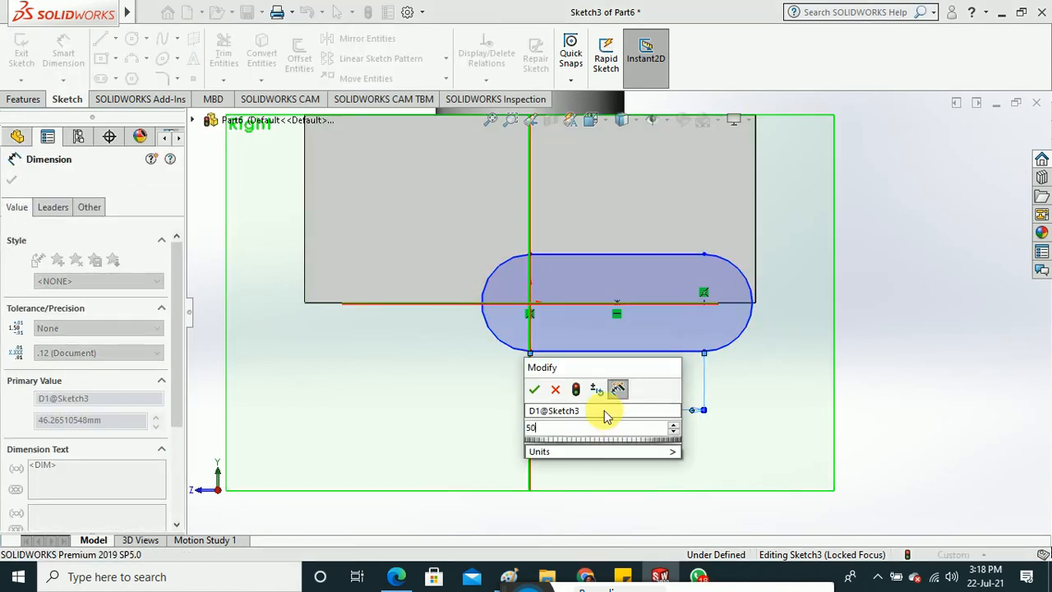
pyautogui.press('Return')
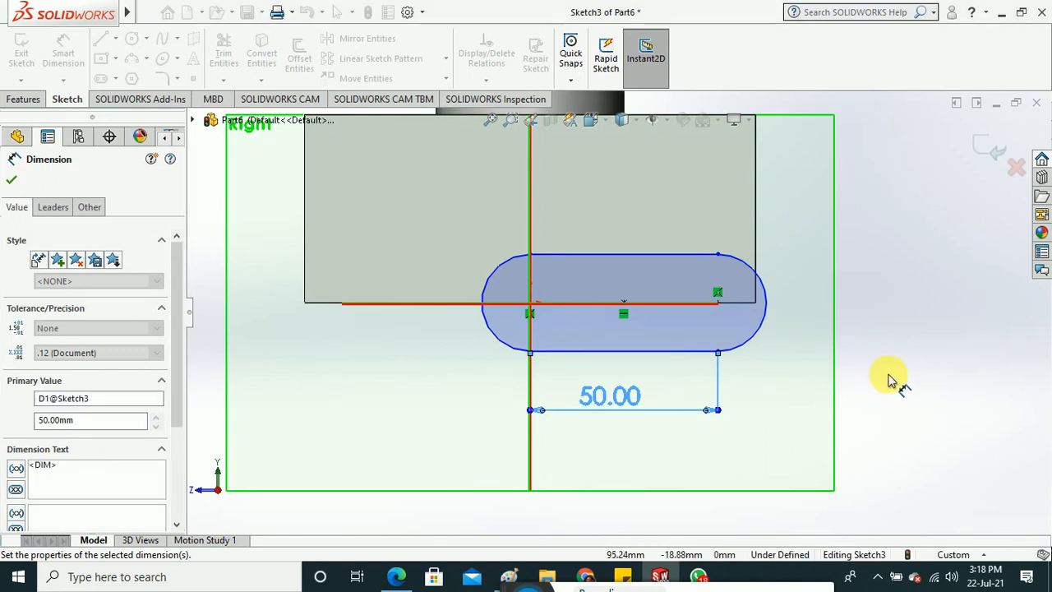
# Dimension the slot's end arc with a 12 mm radius and exit the sketch.
pyautogui.scroll(2, 535, 378)
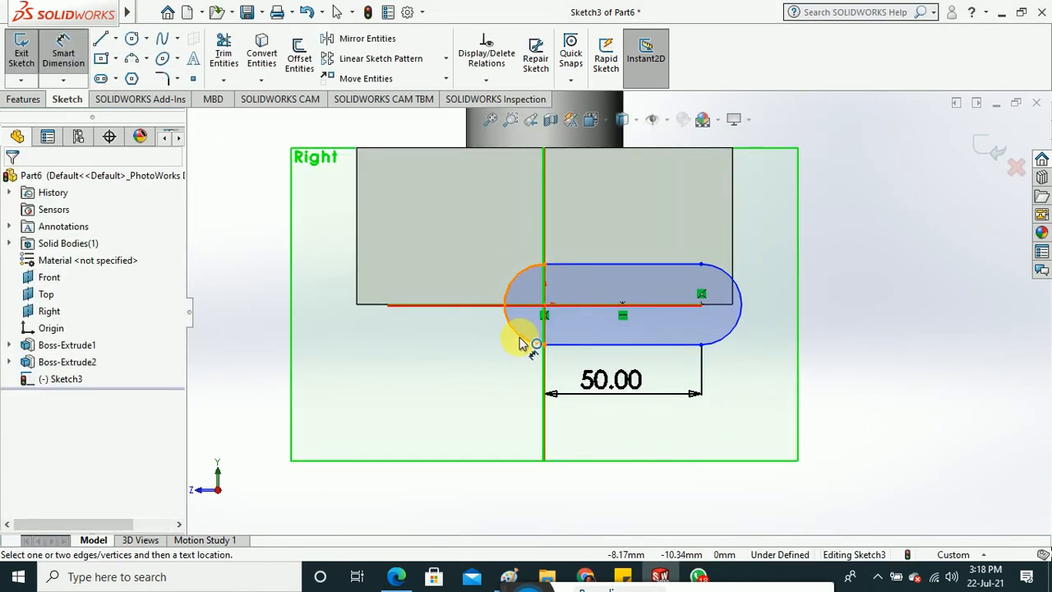
pyautogui.click(518, 347)
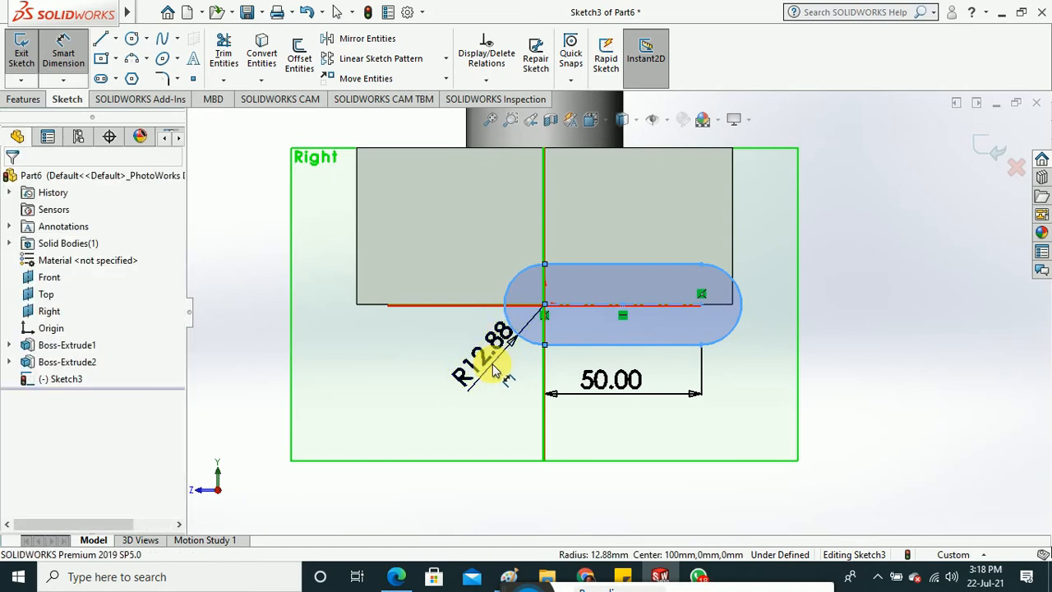
pyautogui.click(493, 369)
pyautogui.write('12')
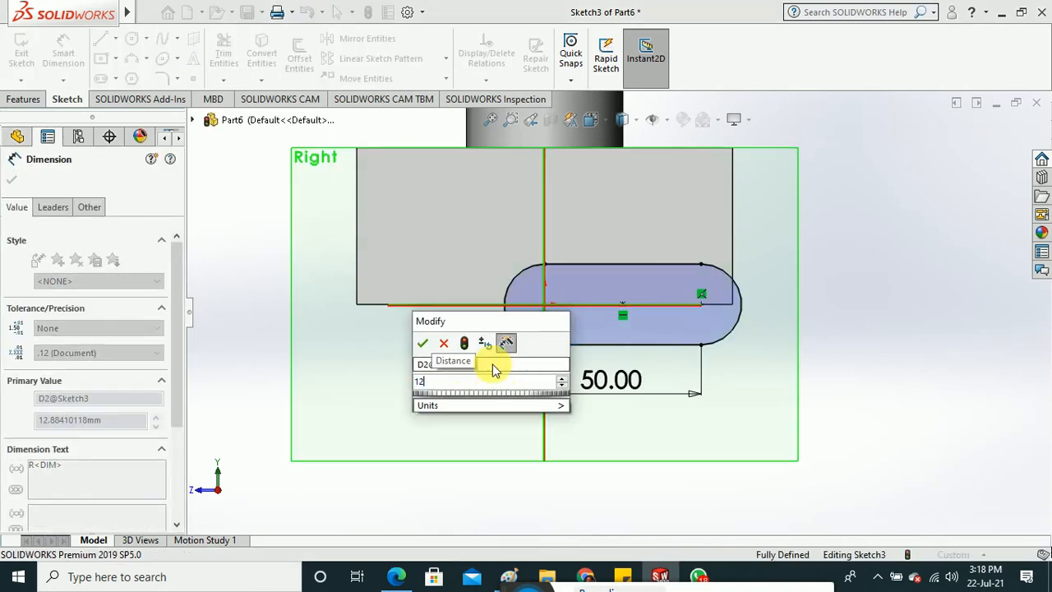
pyautogui.press('Return')
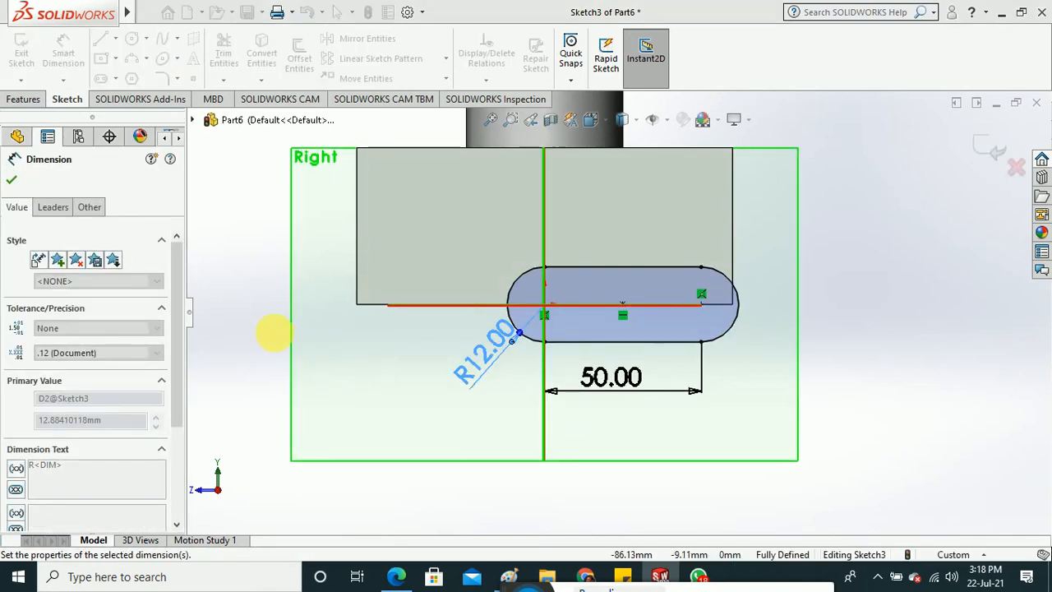
pyautogui.press('Escape')
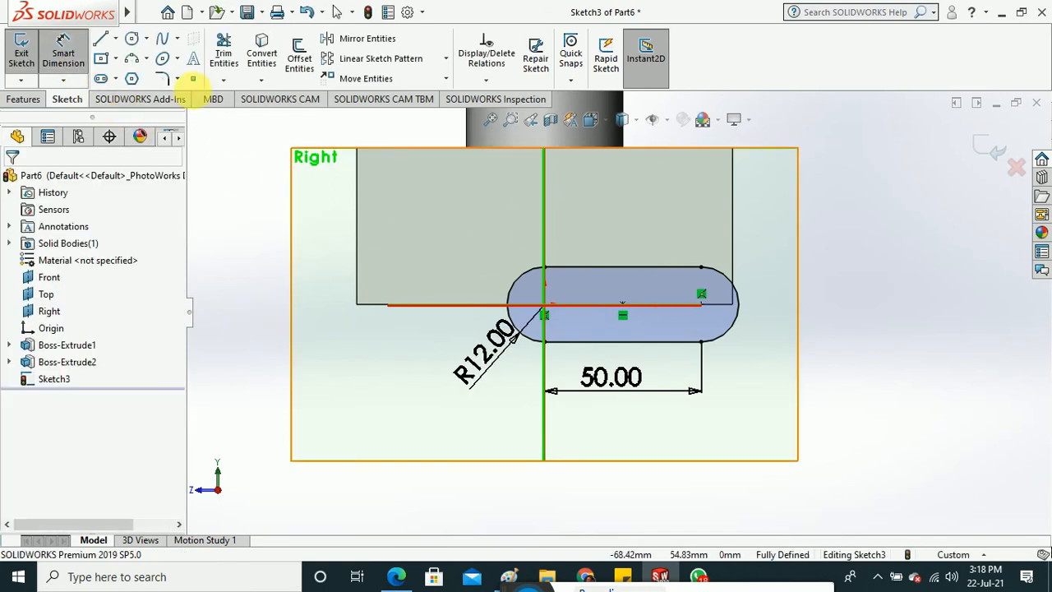
pyautogui.click(25, 52)
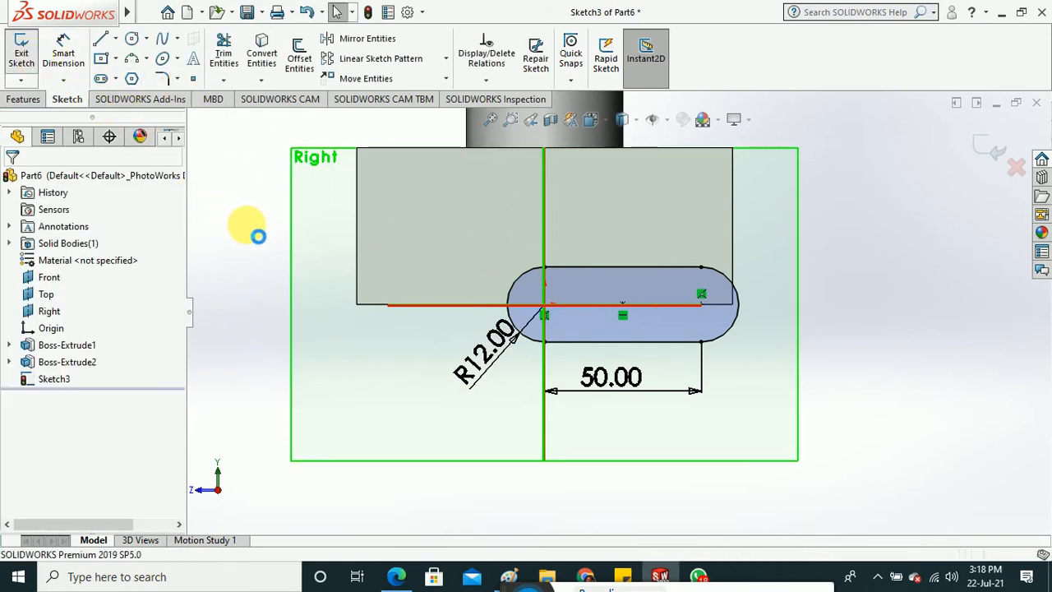
pyautogui.moveTo(293, 279); pyautogui.dragTo(356, 344, button='middle')
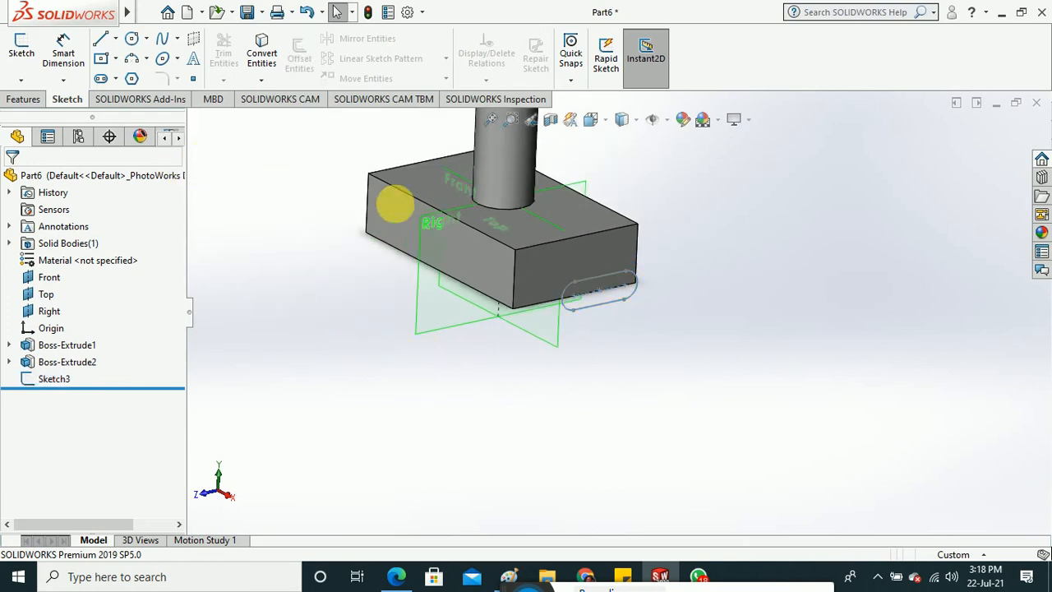
# Edit the cylinder's extrusion and reverse its direction so it runs downward through the block.
pyautogui.rightClick(82, 361)
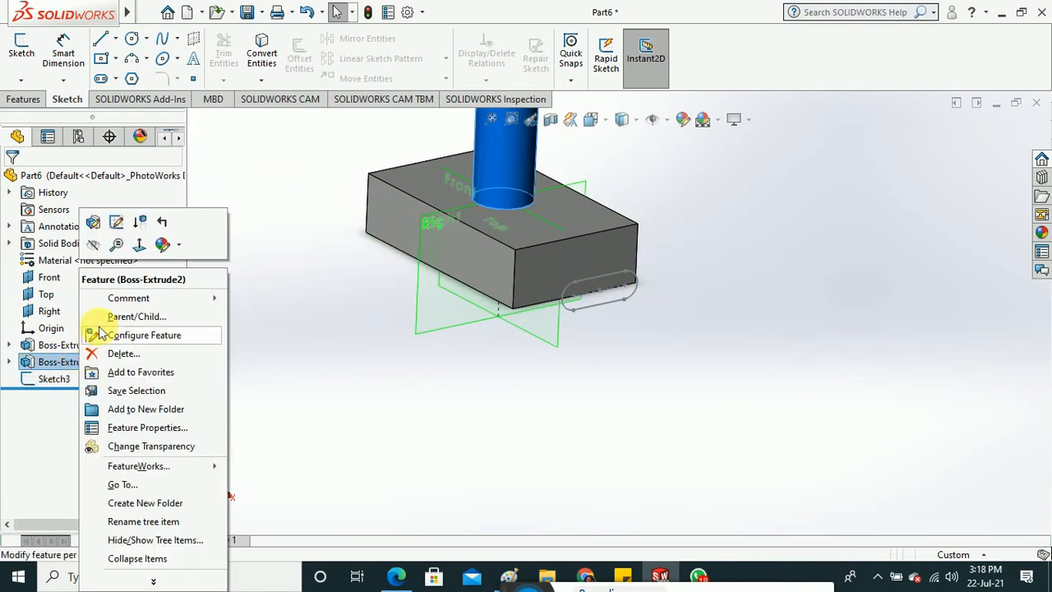
pyautogui.click(115, 222)
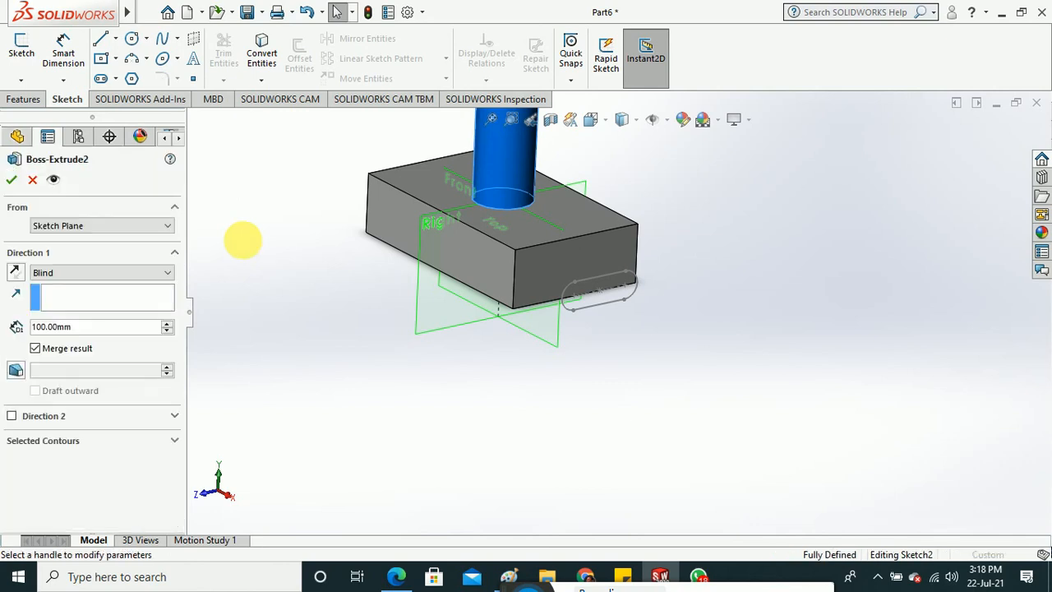
pyautogui.click(23, 277)
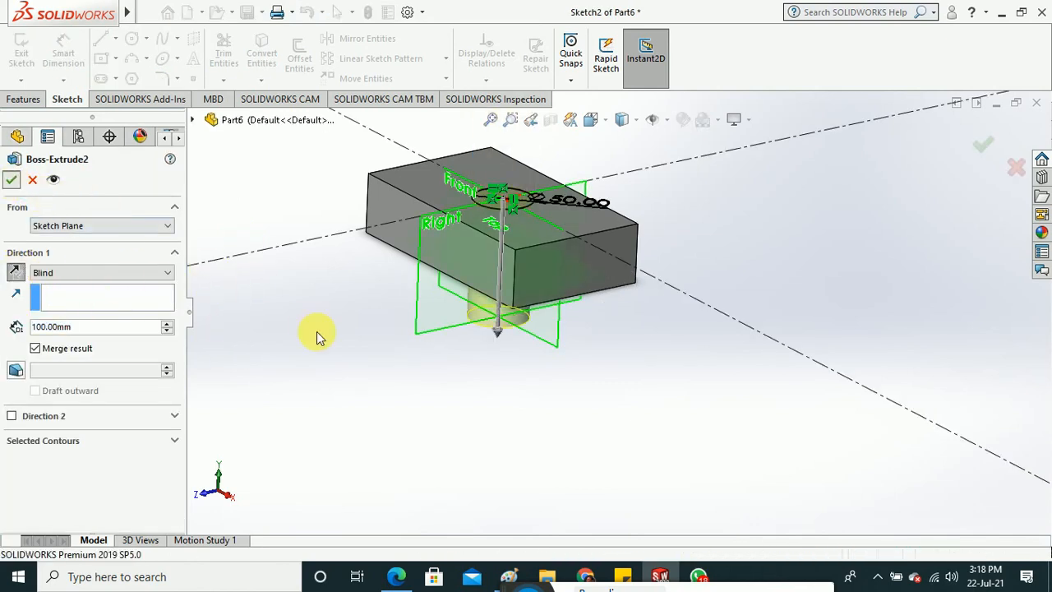
pyautogui.moveTo(317, 331); pyautogui.dragTo(347, 256, button='middle')
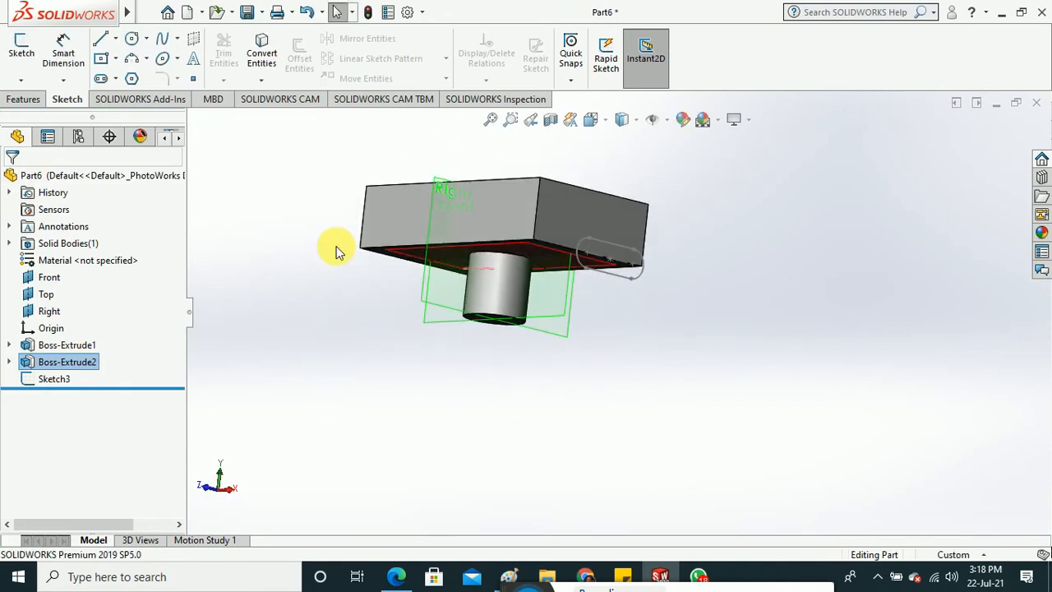
# Edit the cylinder's extrusion again and flip its direction back upward from the block's top face.
pyautogui.rightClick(94, 364)
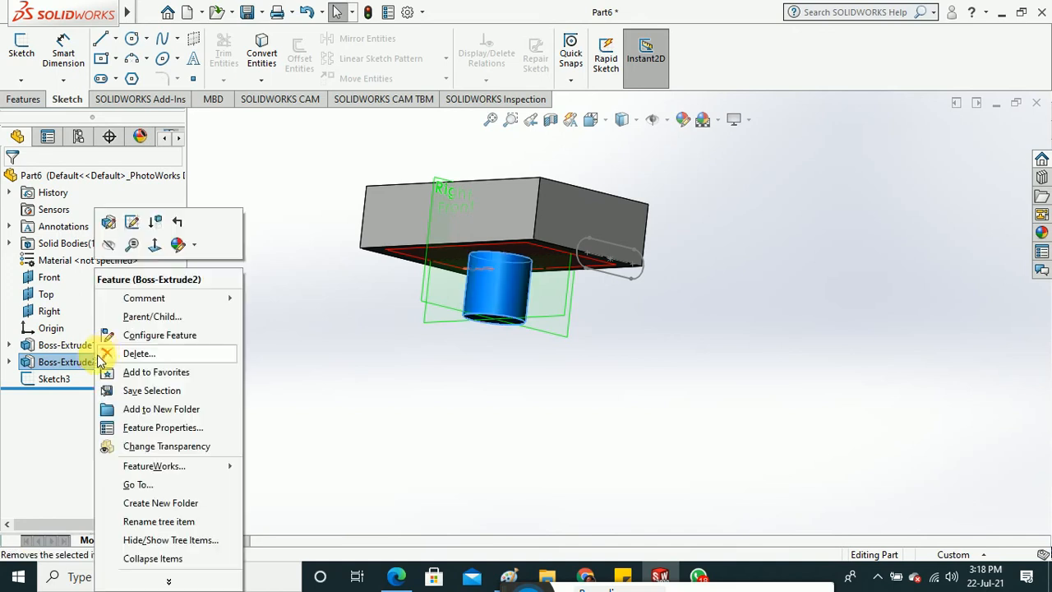
pyautogui.click(106, 219)
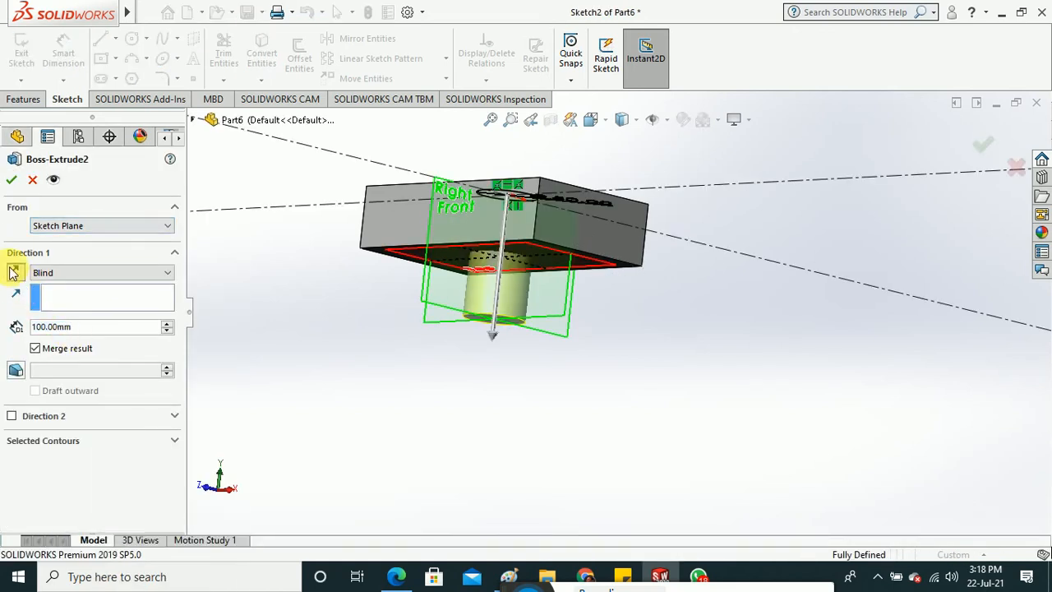
pyautogui.click(12, 182)
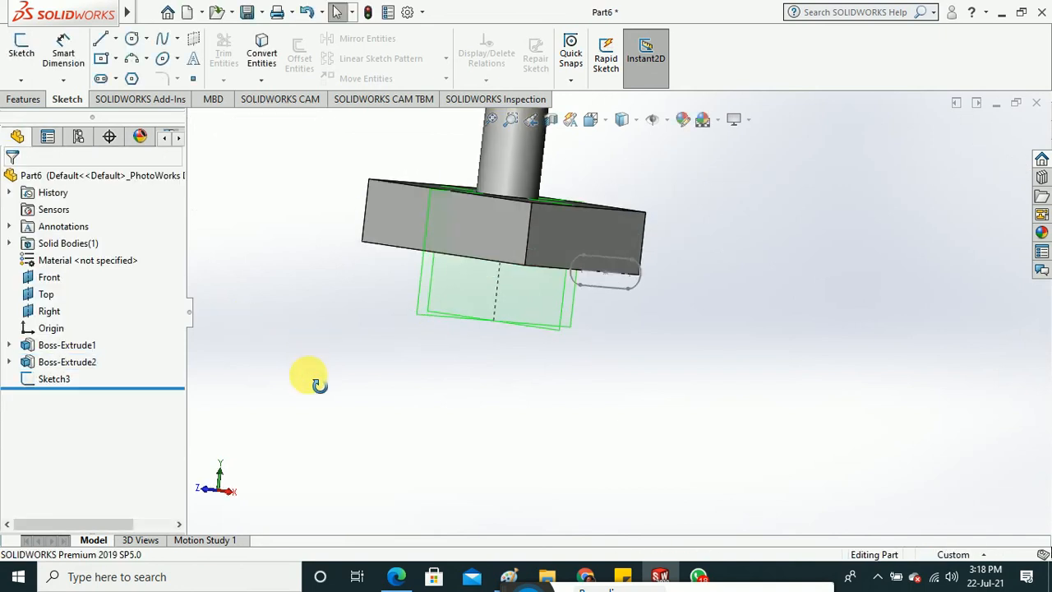
pyautogui.moveTo(308, 375); pyautogui.dragTo(331, 369, button='middle')
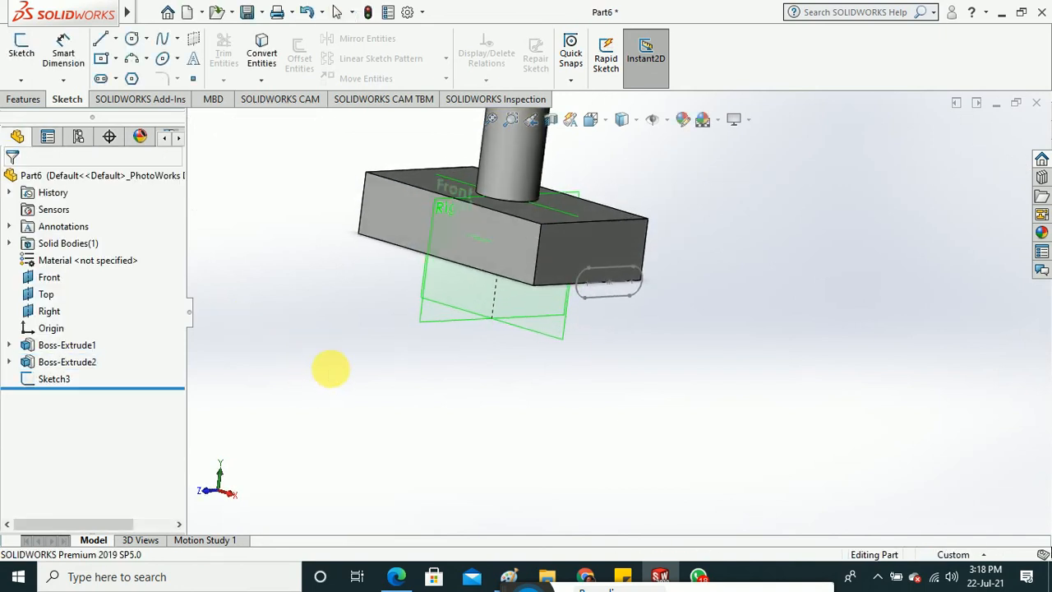
# Extrude the slot sketch outward from the block's end face as a 100 mm blind boss, merged with the body.
pyautogui.click(32, 100)
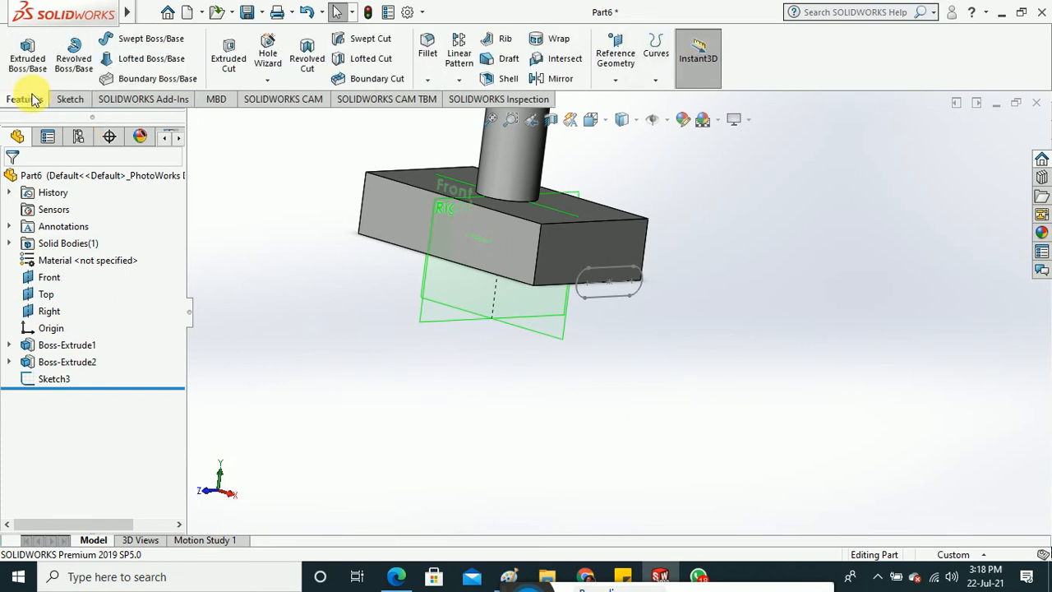
pyautogui.click(33, 65)
pyautogui.click(617, 296)
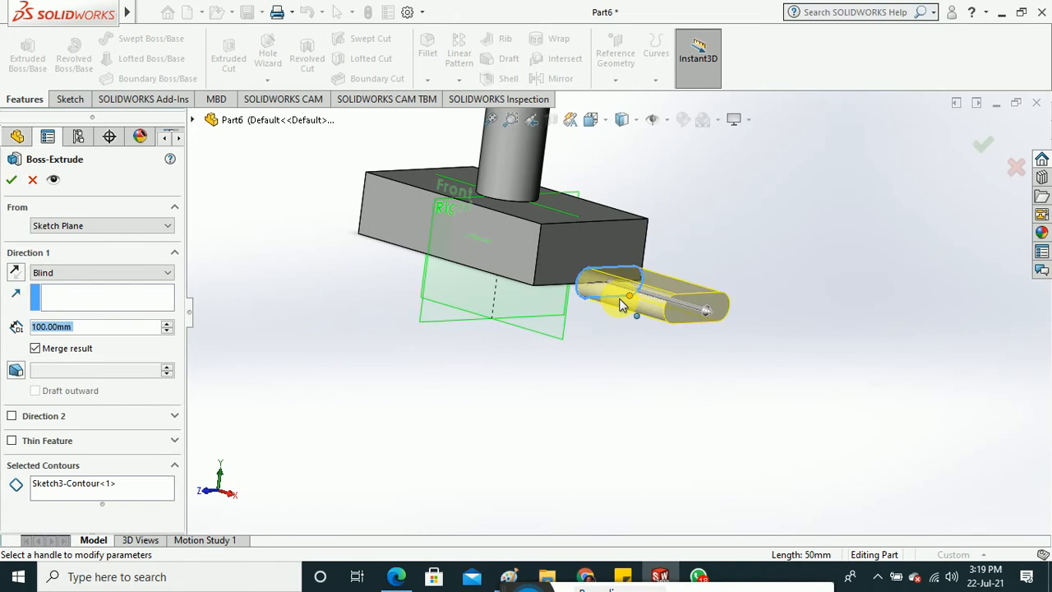
pyautogui.moveTo(631, 382); pyautogui.dragTo(634, 402, button='middle')
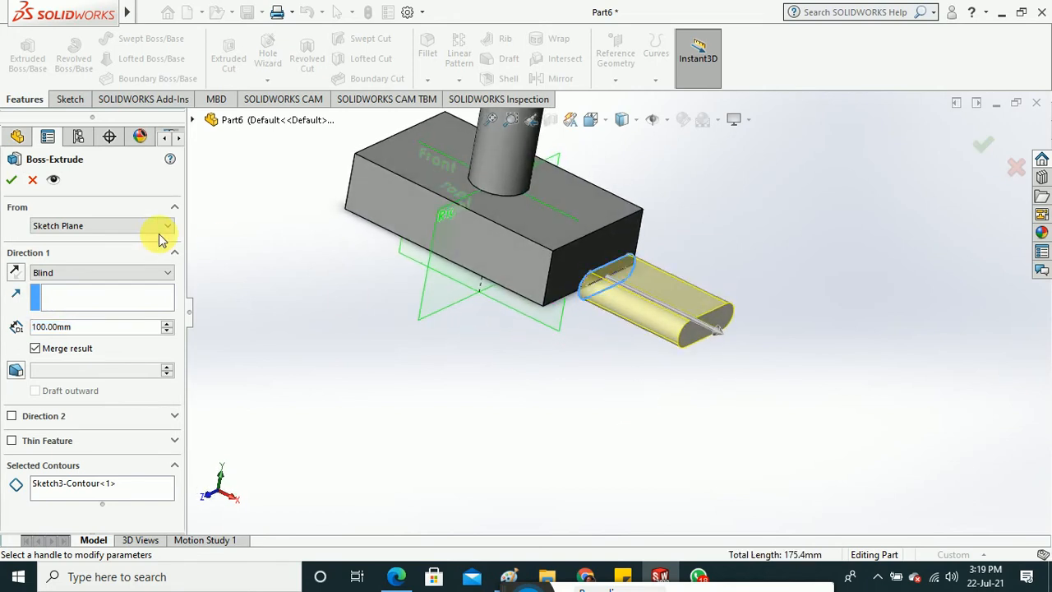
pyautogui.click(12, 180)
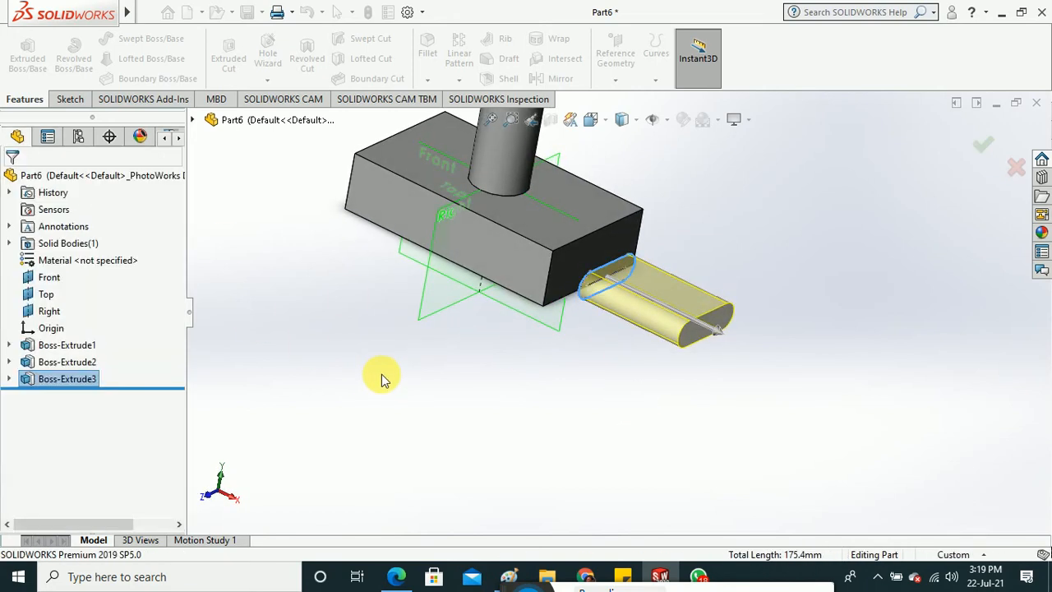
# Start a new sketch on the slot-shaped boss's outer end face and view that face straight on.
pyautogui.moveTo(382, 374); pyautogui.dragTo(368, 340, button='middle')
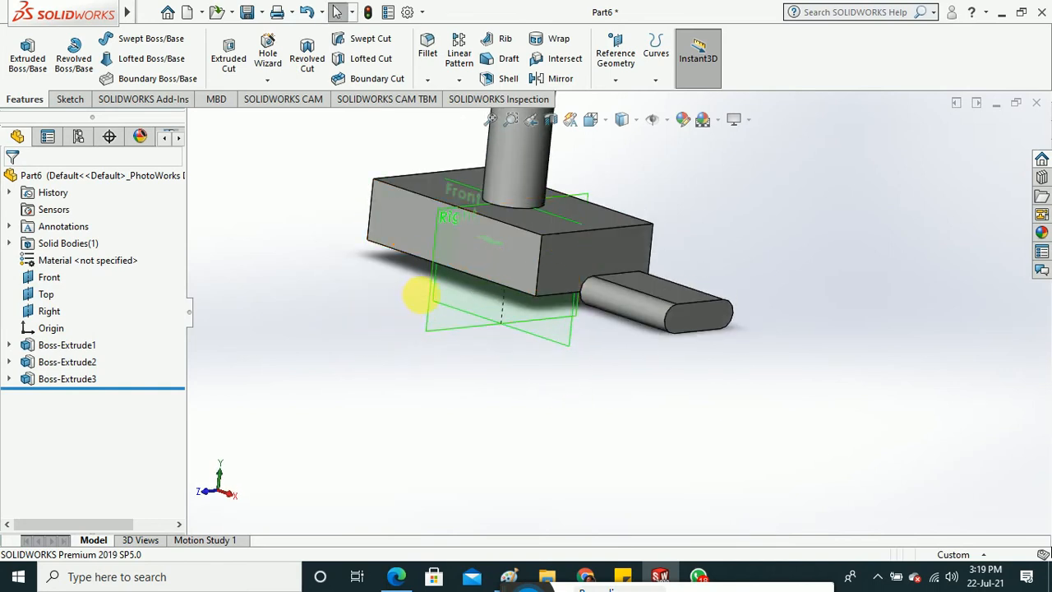
pyautogui.moveTo(419, 295); pyautogui.dragTo(451, 309, button='middle')
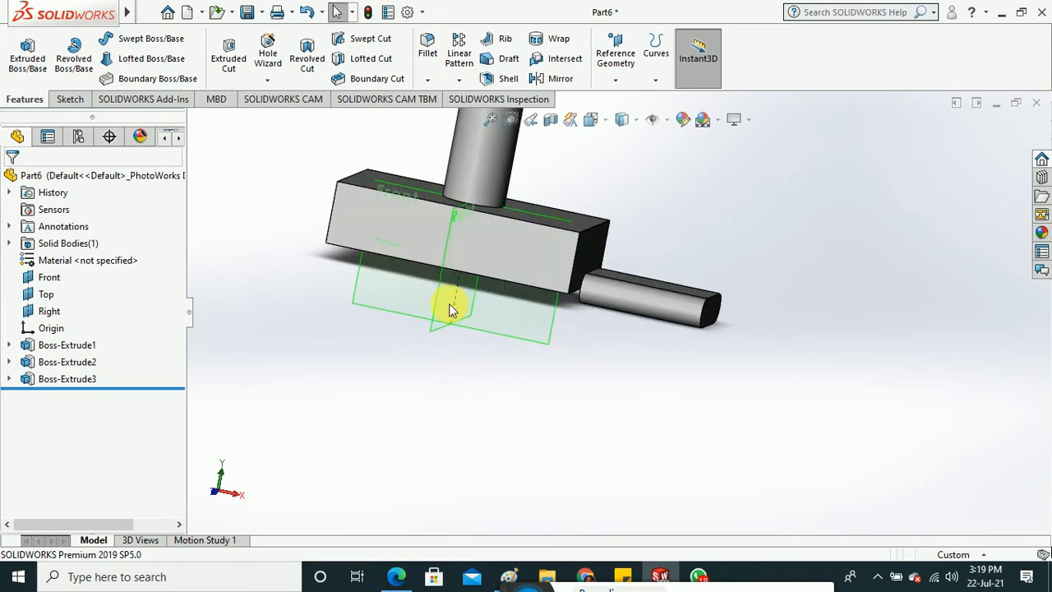
pyautogui.moveTo(420, 231); pyautogui.dragTo(493, 314, button='middle')
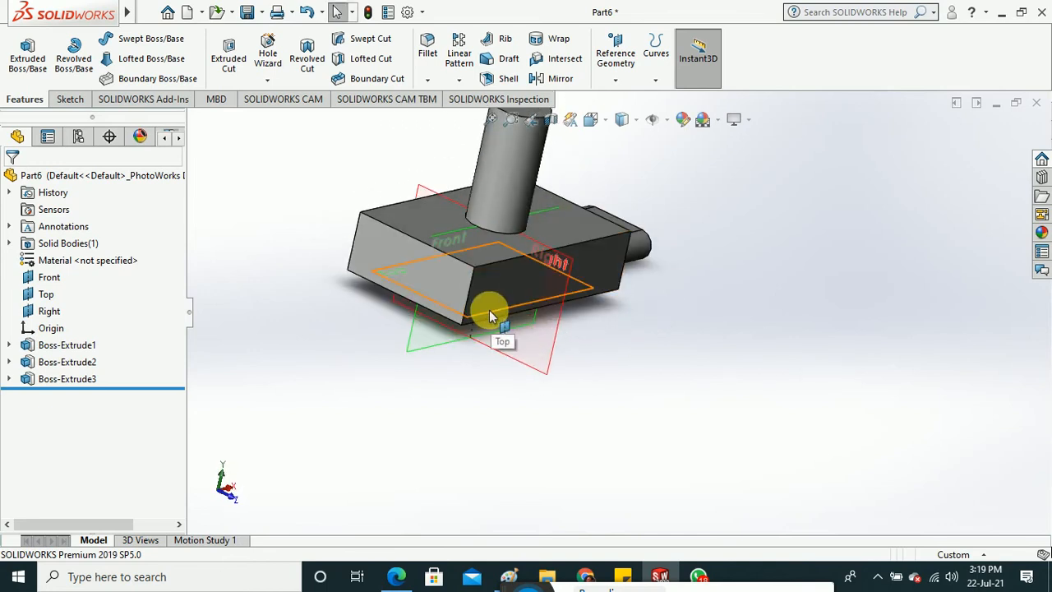
pyautogui.moveTo(646, 364); pyautogui.dragTo(700, 282, button='middle')
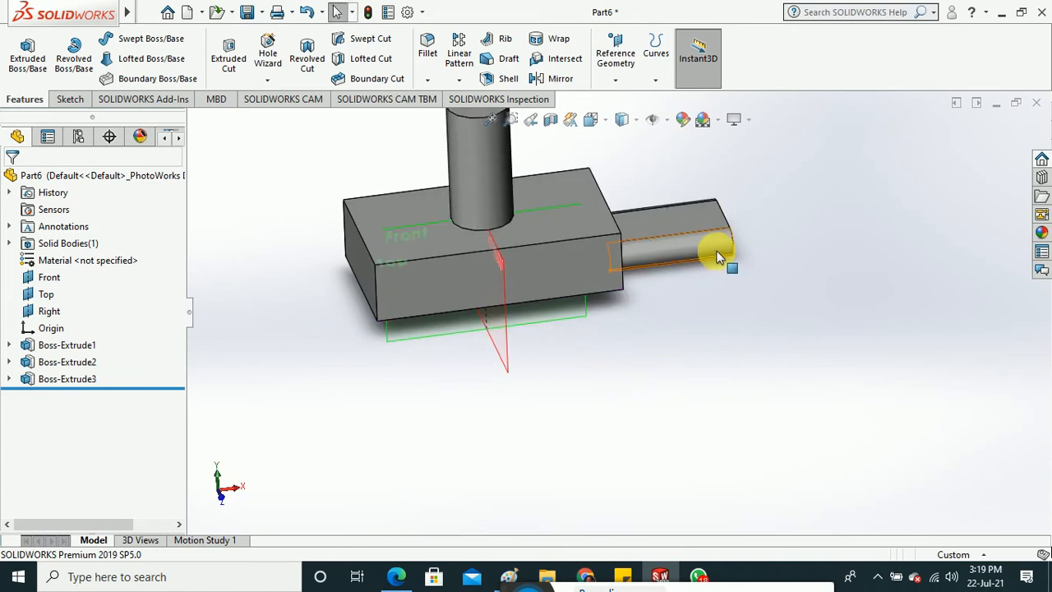
pyautogui.scroll(-2, 717, 257)
pyautogui.scroll(-2, 664, 270)
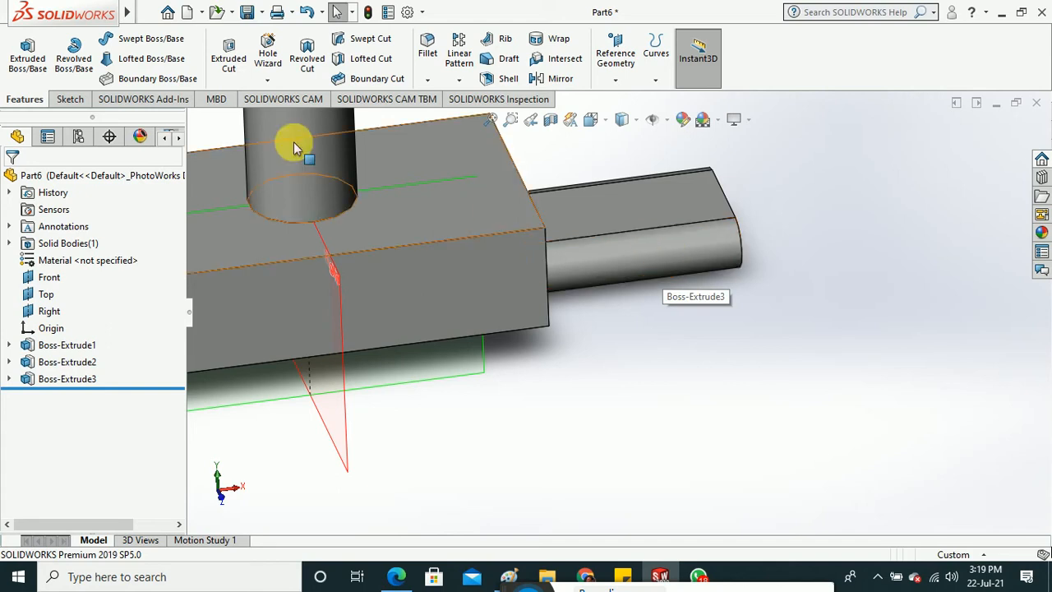
pyautogui.click(70, 99)
pyautogui.click(23, 54)
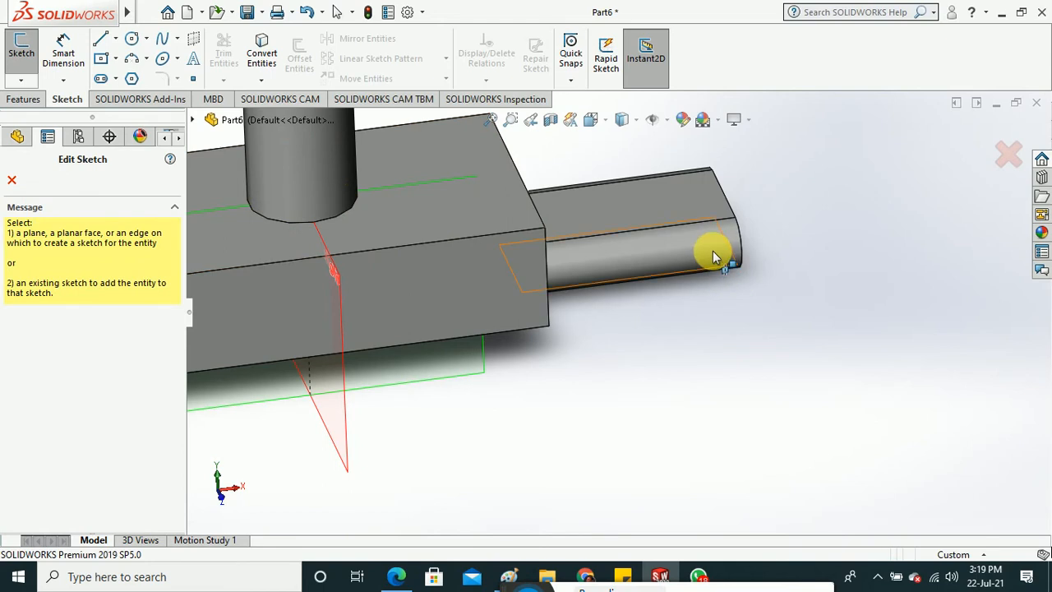
pyautogui.moveTo(730, 263); pyautogui.dragTo(696, 291, button='middle')
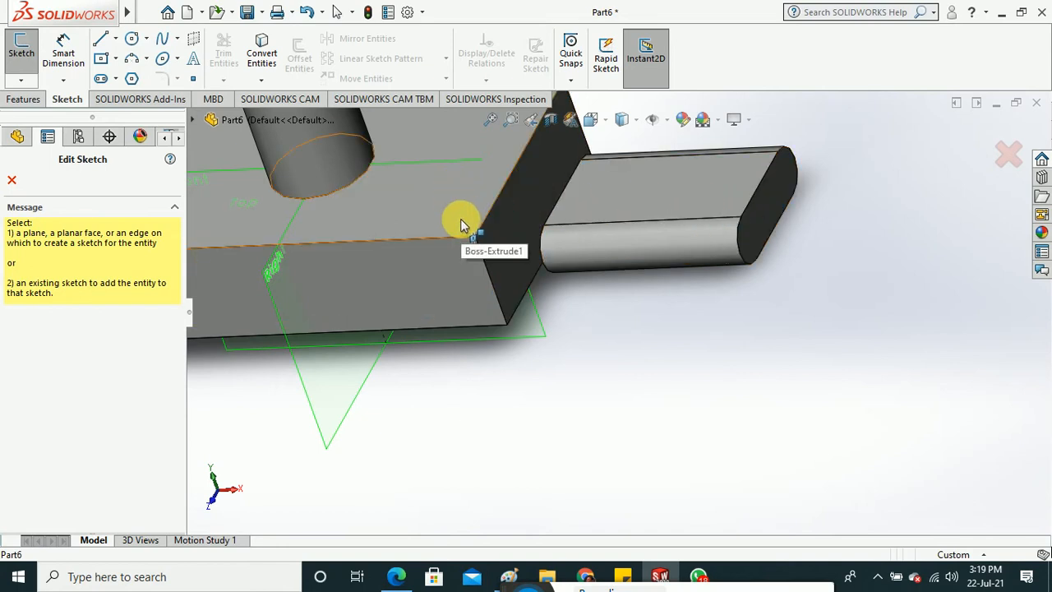
pyautogui.click(770, 219)
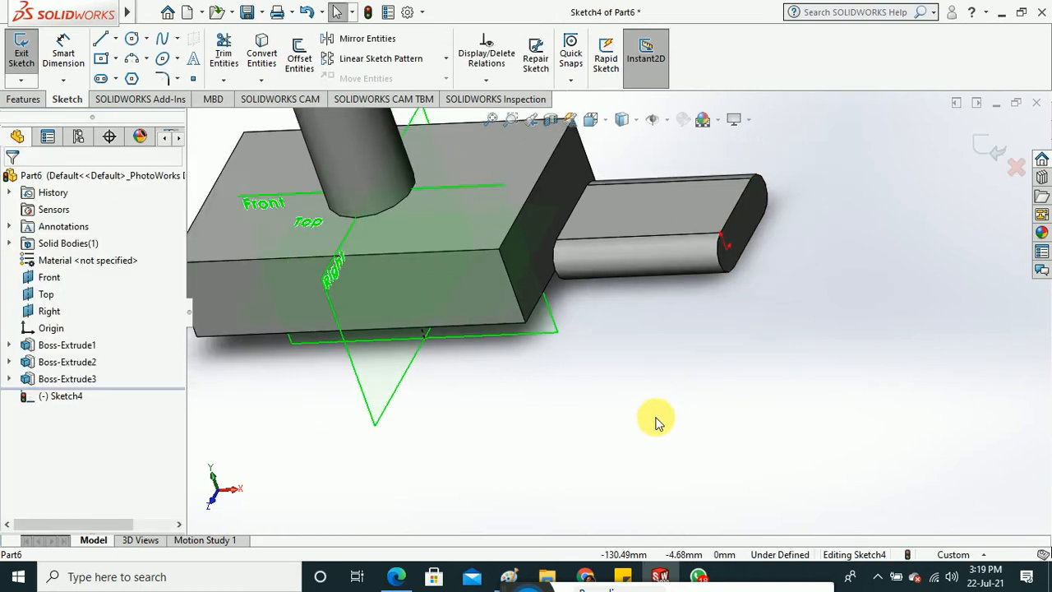
pyautogui.click(604, 123)
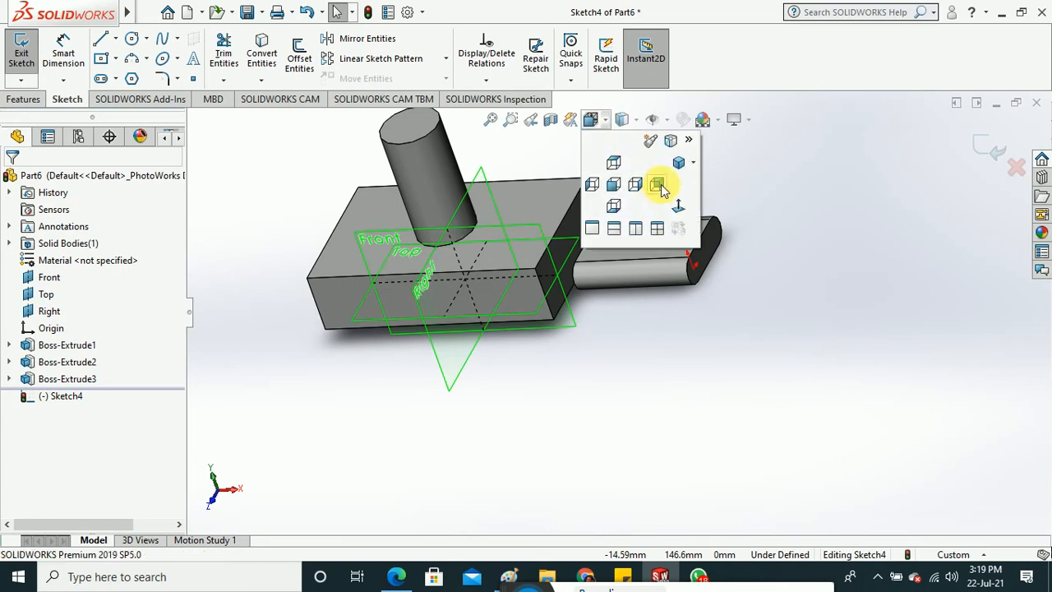
pyautogui.click(657, 185)
pyautogui.scroll(-5, 600, 362)
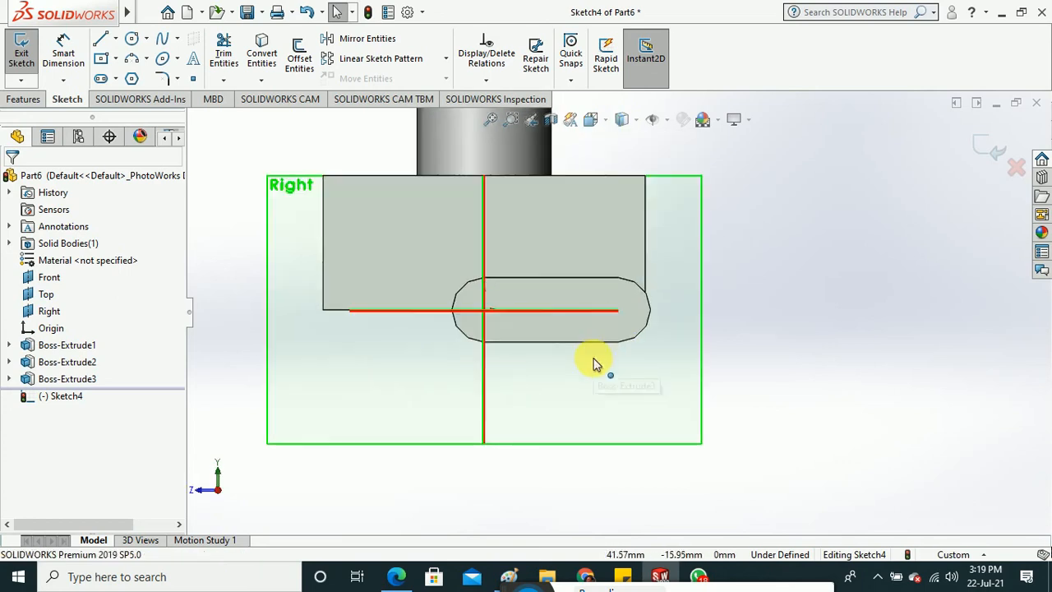
pyautogui.scroll(-3, 596, 364)
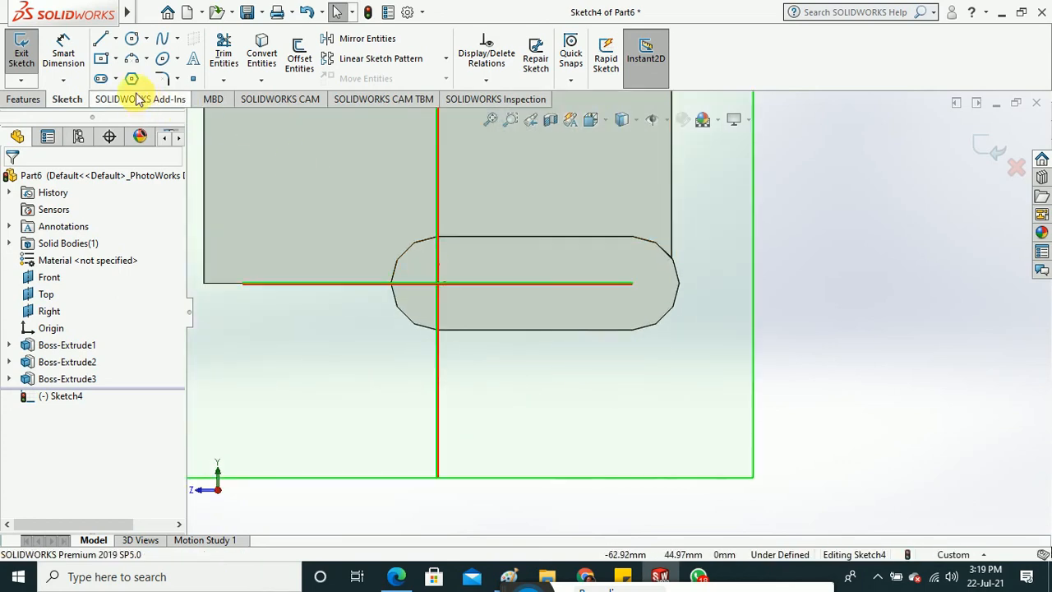
# Sketch a straight slot inside the boss's end face, starting at the origin, with centres about 50 mm apart and a width of about 15 mm.
pyautogui.click(116, 78)
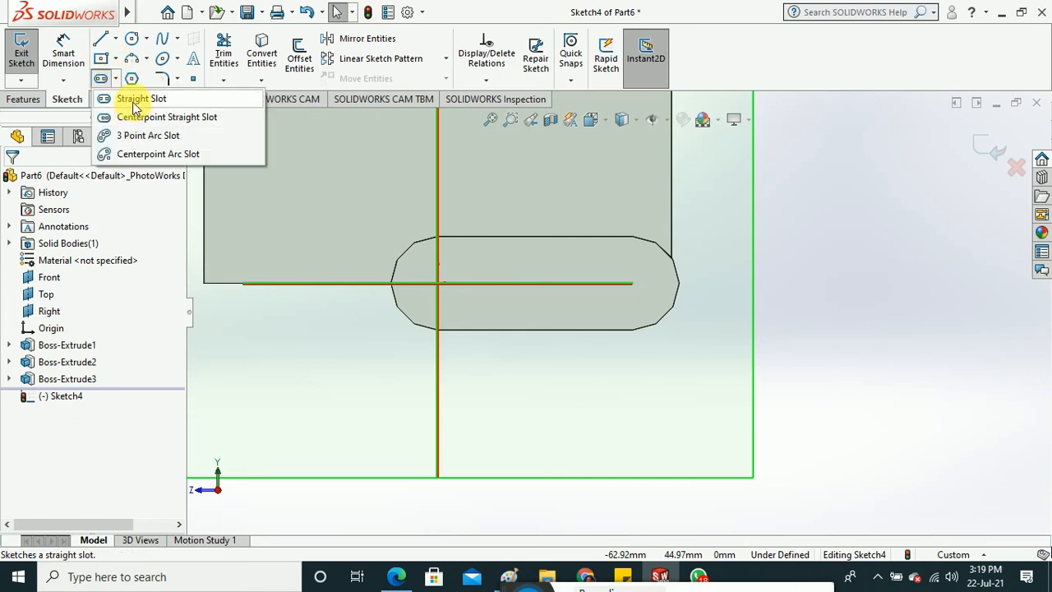
pyautogui.click(134, 101)
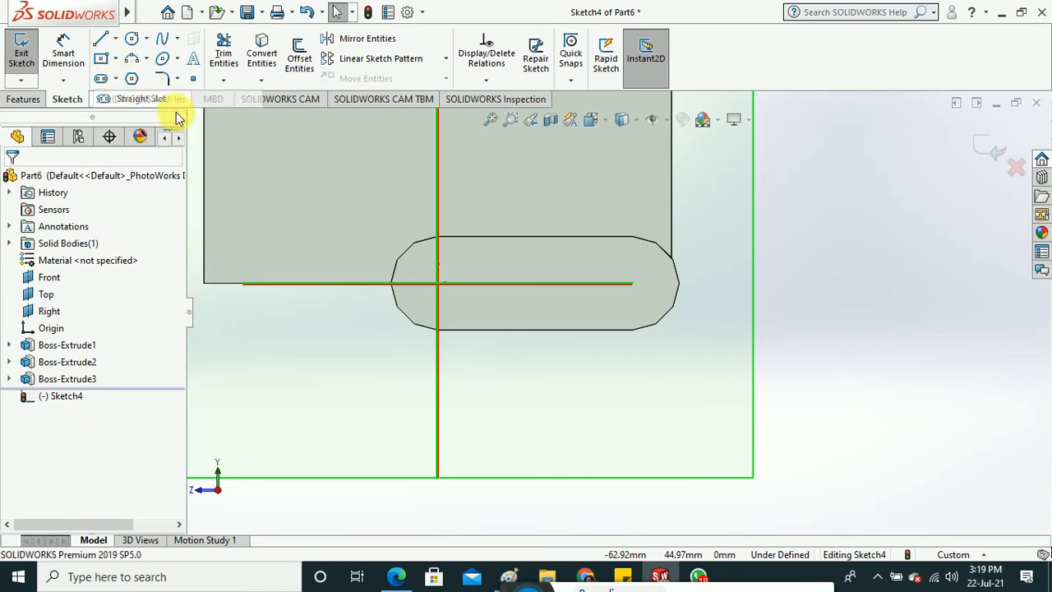
pyautogui.click(439, 282)
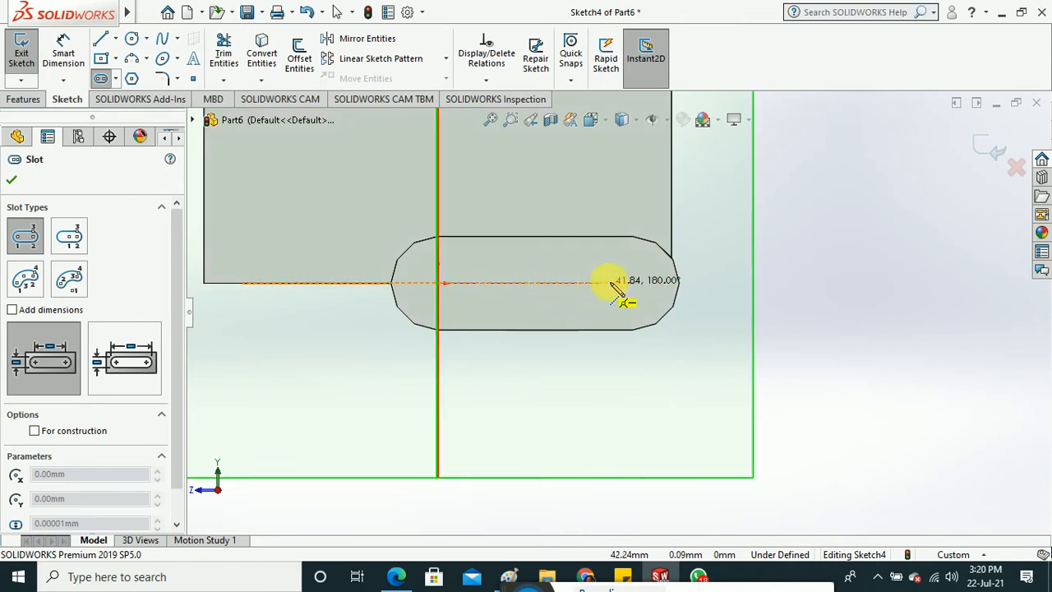
pyautogui.click(631, 283)
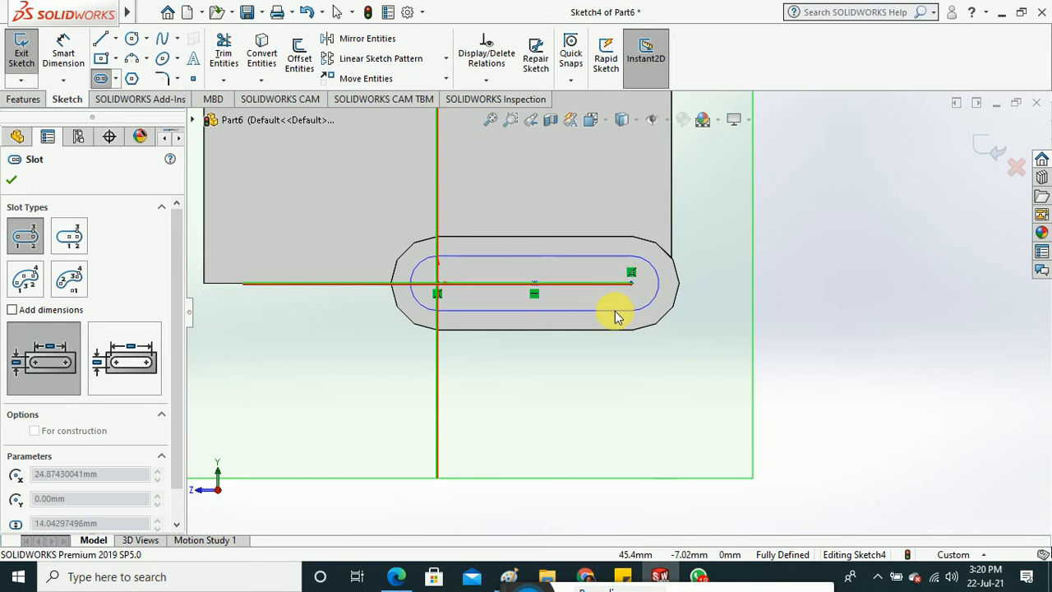
pyautogui.click(615, 313)
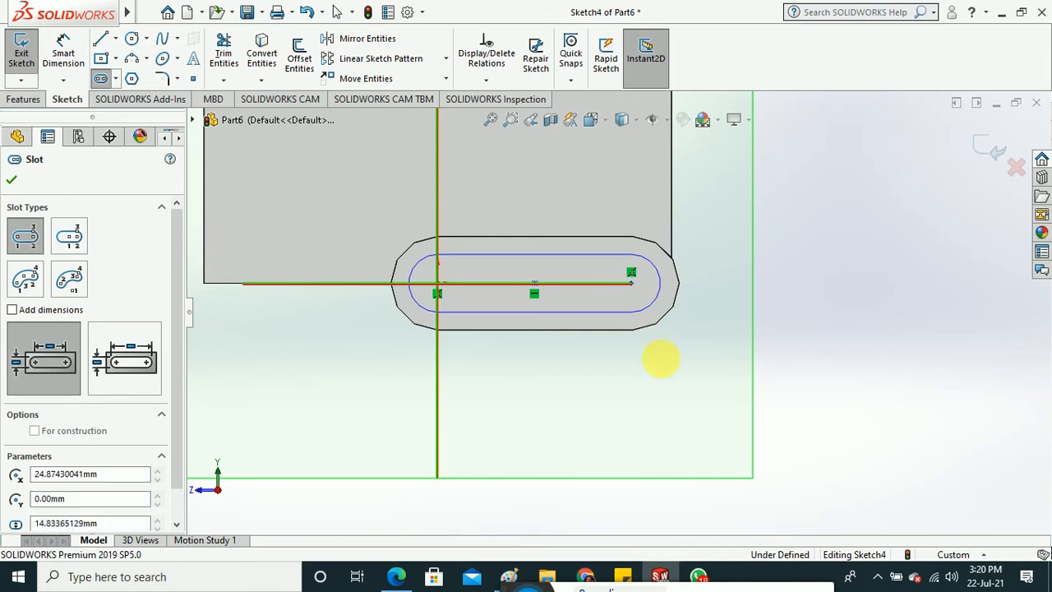
pyautogui.click(11, 186)
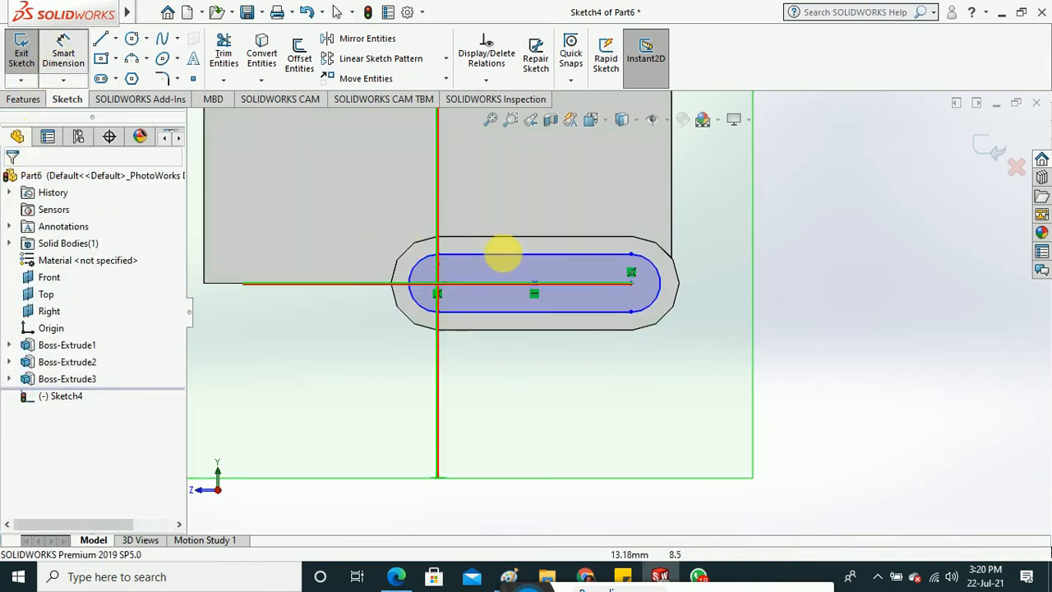
# Dimension the new slot's centre-to-centre distance as 50 mm.
pyautogui.click(564, 254)
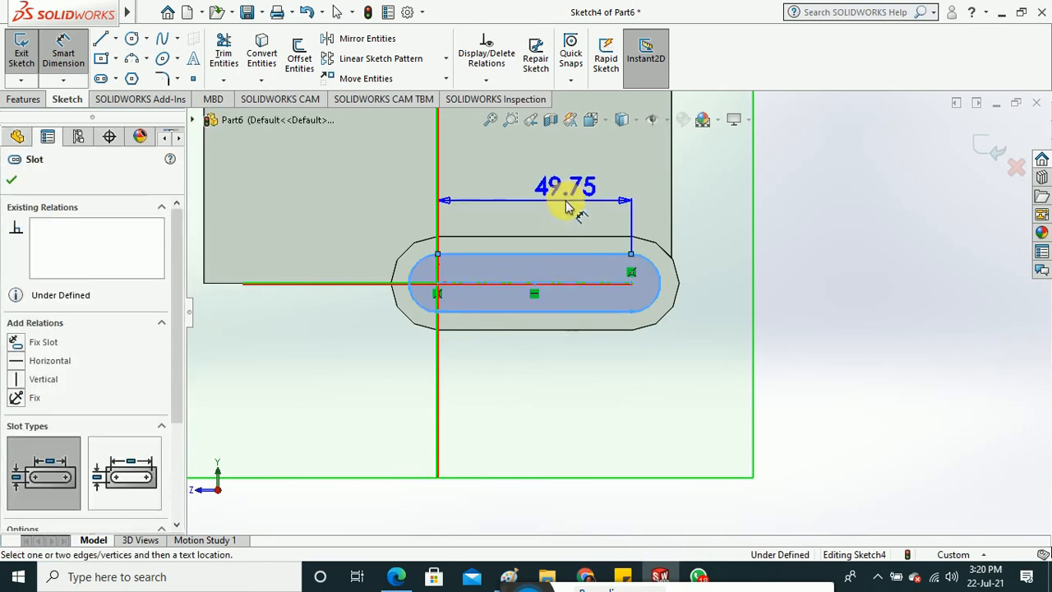
pyautogui.click(566, 201)
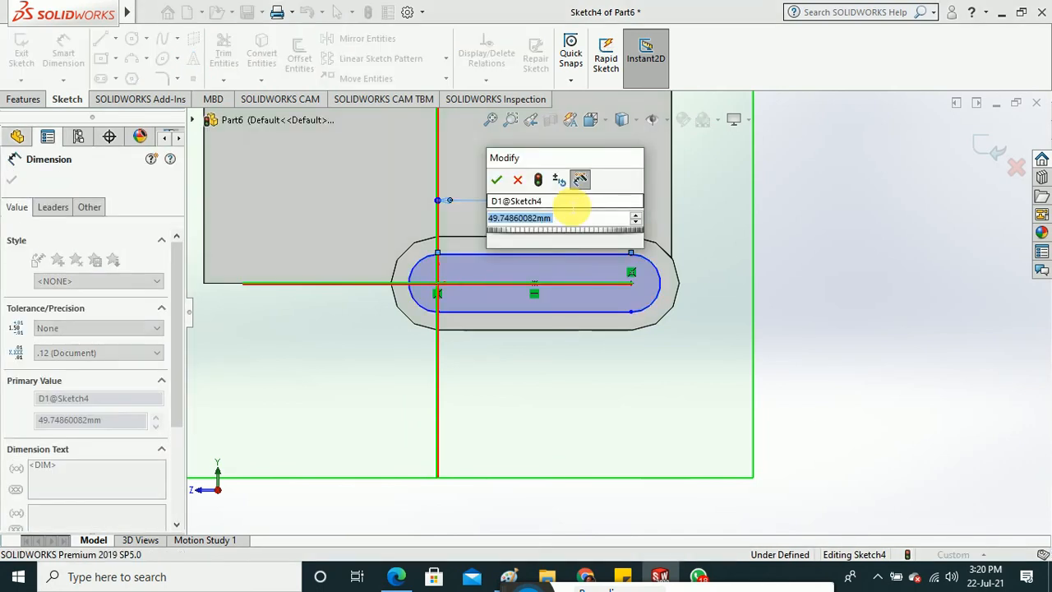
pyautogui.write('50')
pyautogui.press('Return')
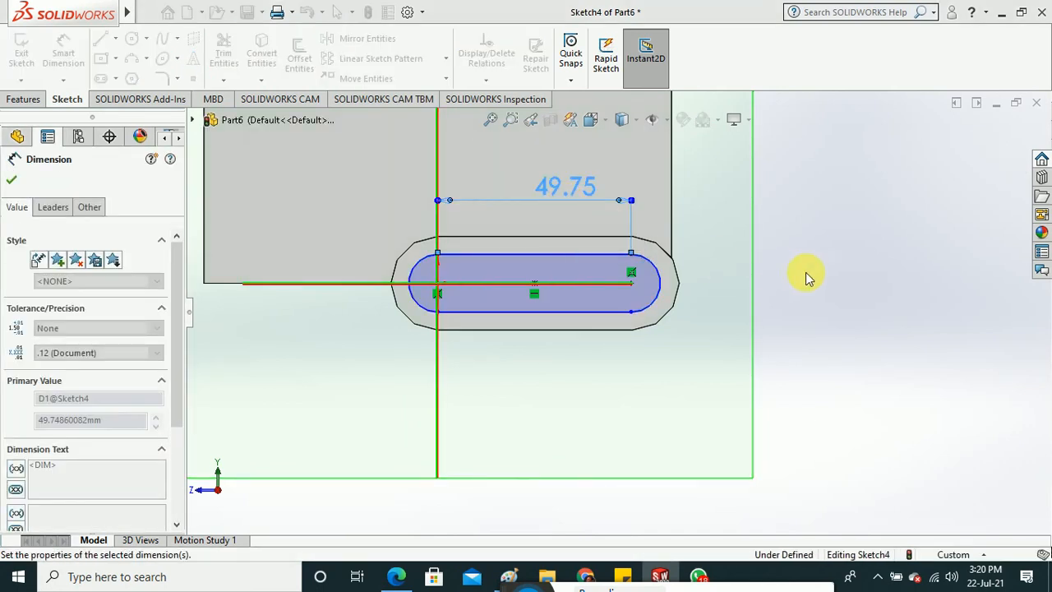
pyautogui.click(826, 287)
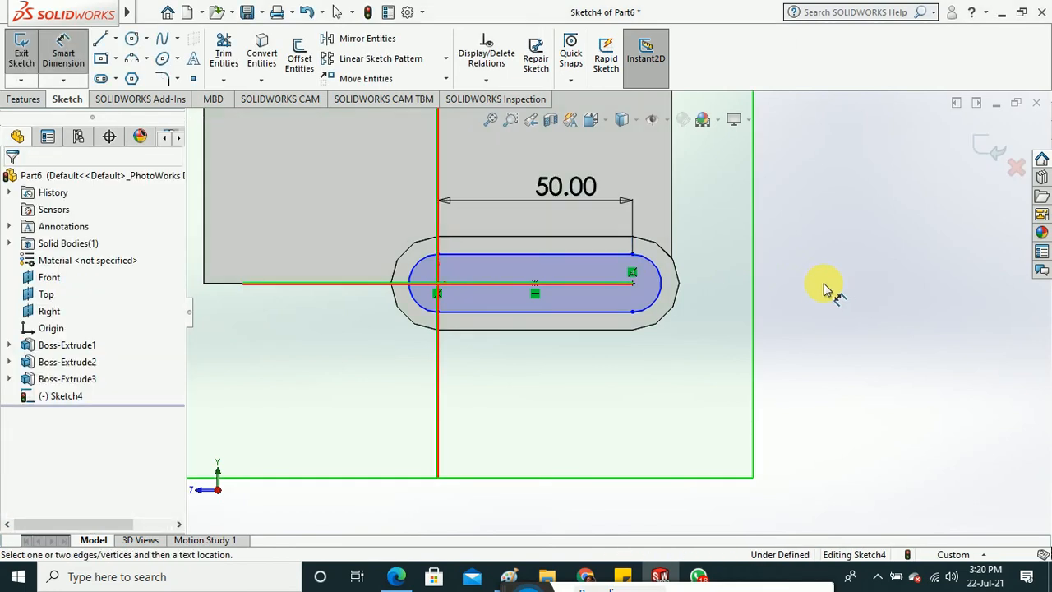
# Dimension the new slot's end arc with a radius of 7 mm.
pyautogui.click(653, 305)
pyautogui.click(711, 357)
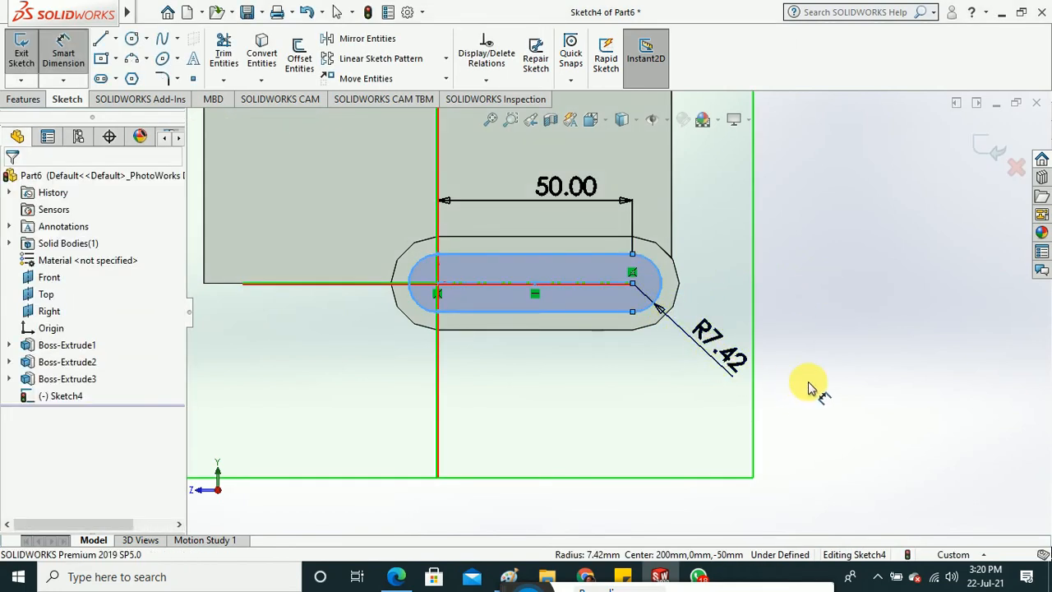
pyautogui.write('7')
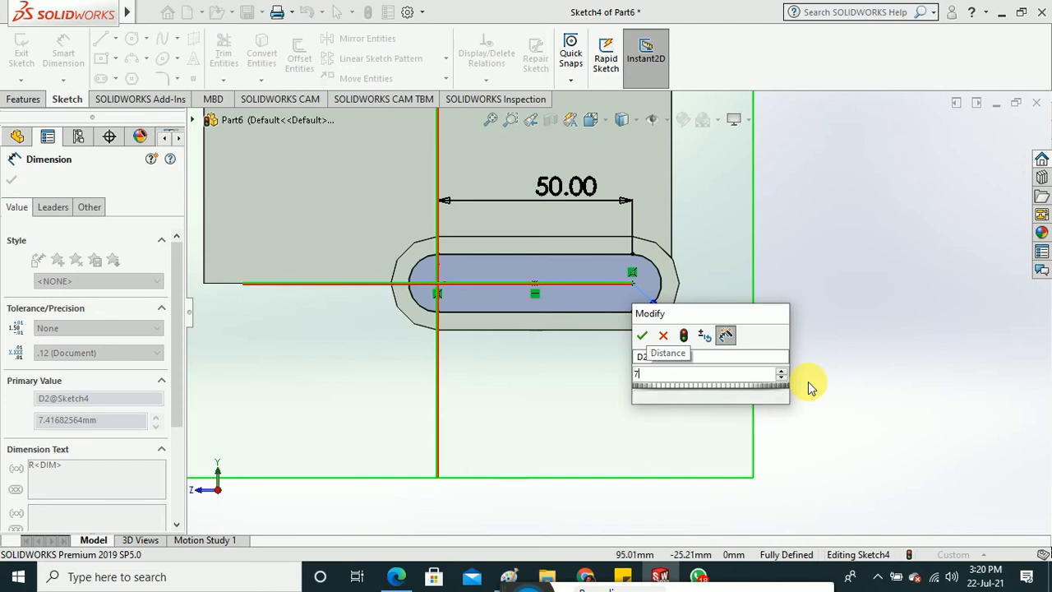
pyautogui.press('Return')
pyautogui.click(809, 383)
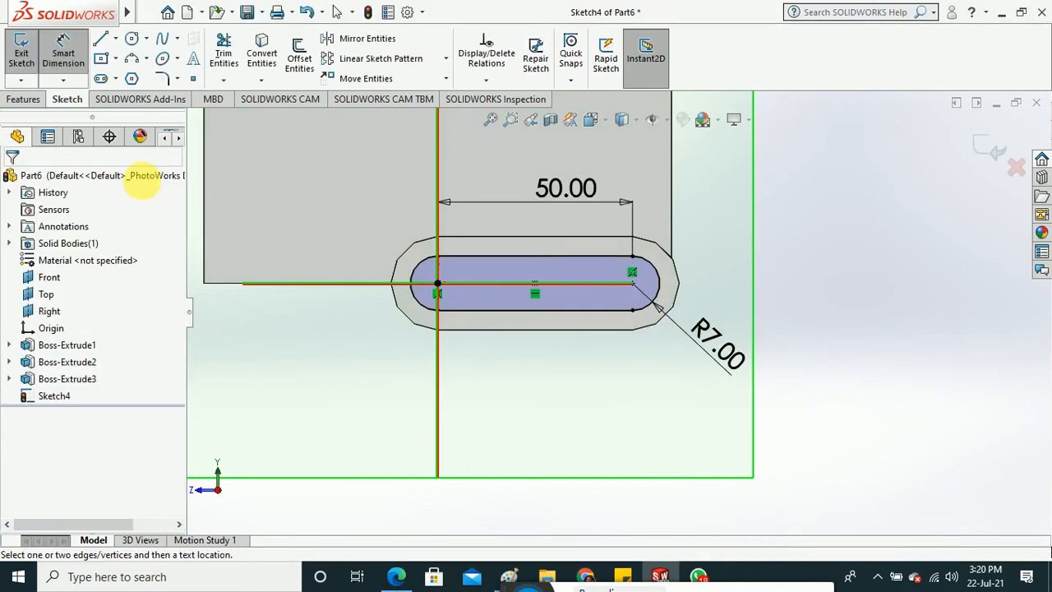
# Finish the slot sketch and extrude it outward as a 100 mm blind boss merged with the body.
pyautogui.click(20, 51)
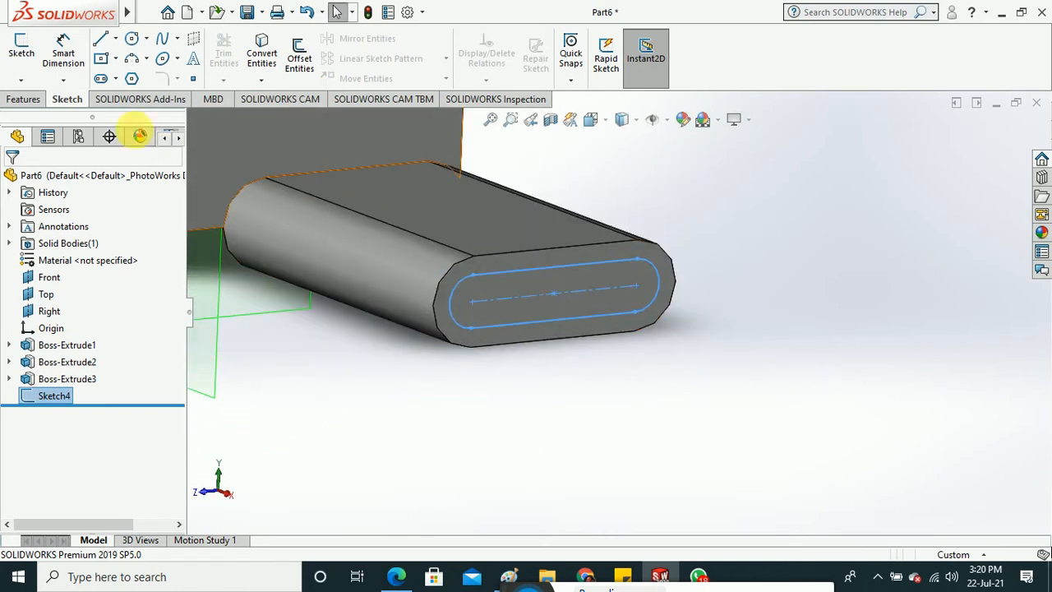
pyautogui.click(23, 99)
pyautogui.click(27, 54)
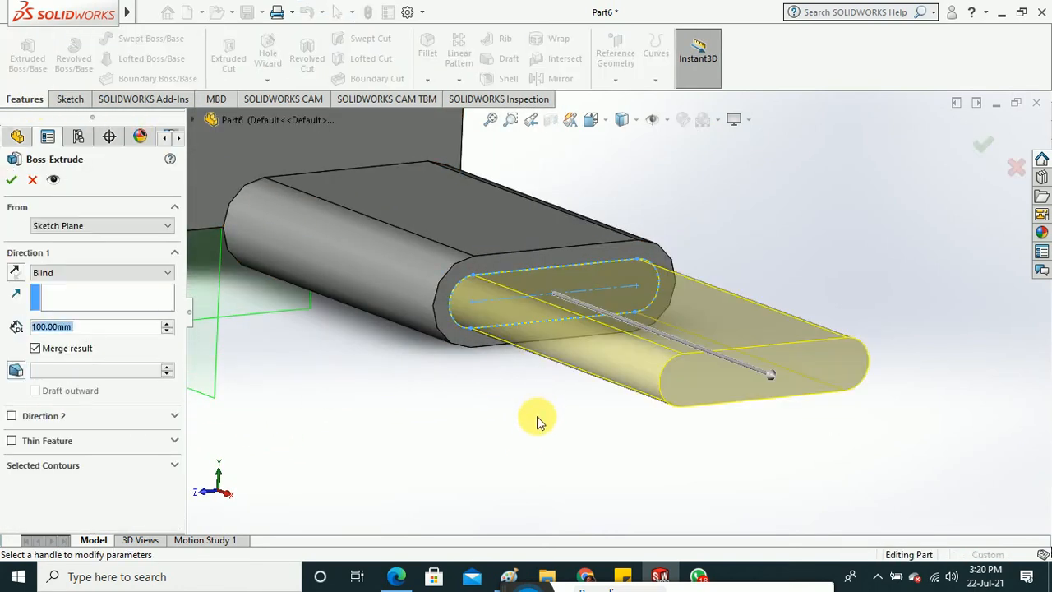
pyautogui.click(12, 179)
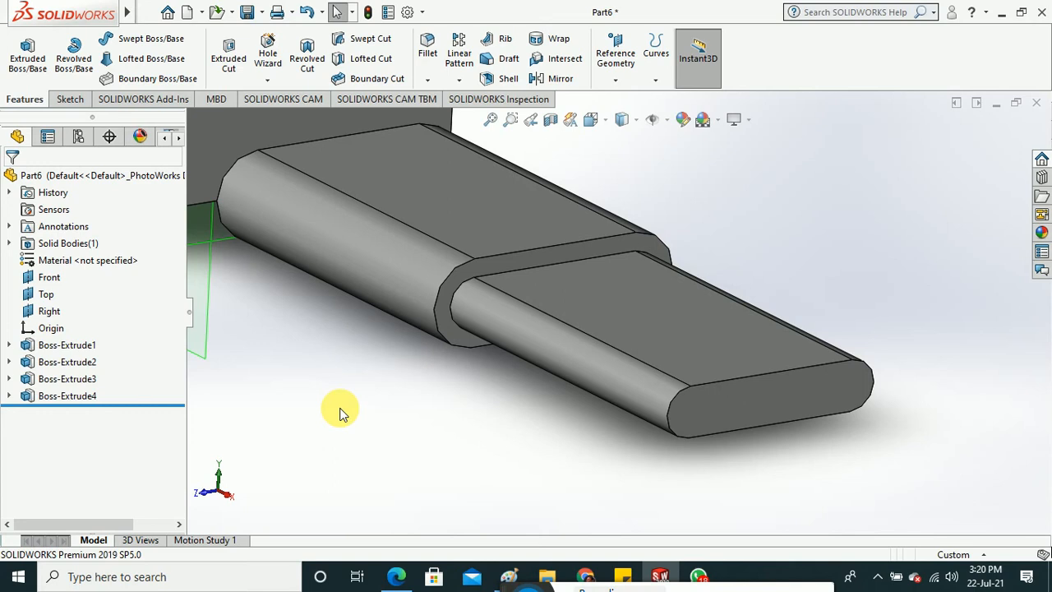
# Edit the smaller slot boss's extrusion, reverse its direction and flip it back outward.
pyautogui.scroll(3, 478, 367)
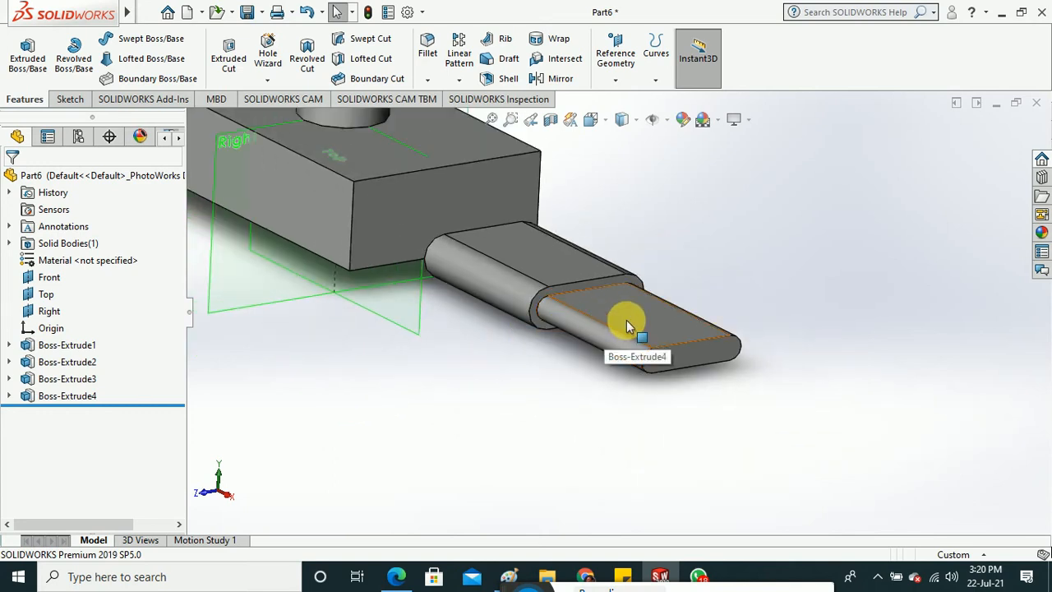
pyautogui.rightClick(97, 406)
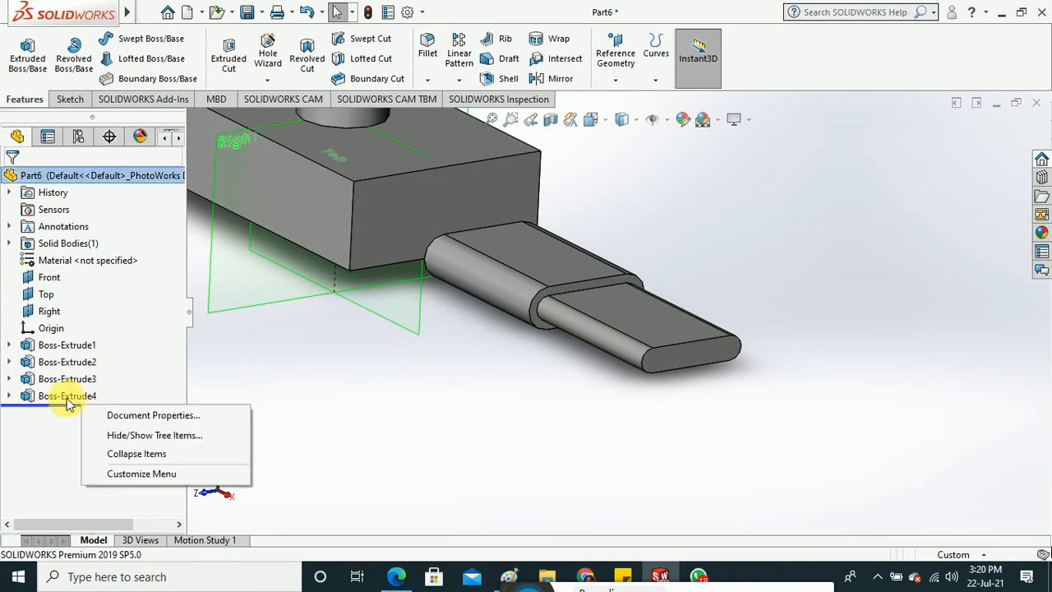
pyautogui.click(69, 397)
pyautogui.rightClick(68, 397)
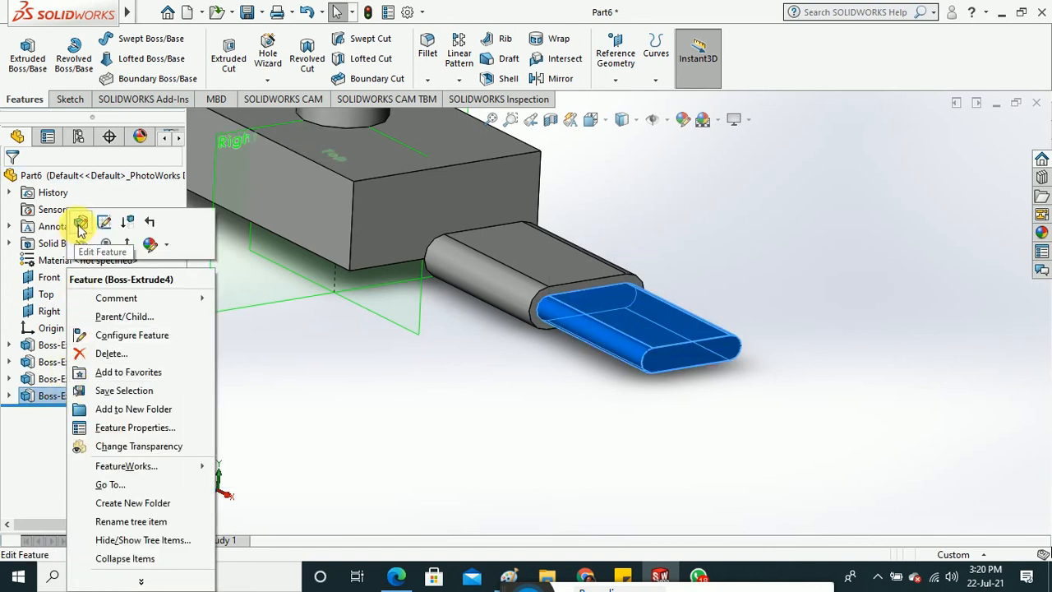
pyautogui.click(104, 220)
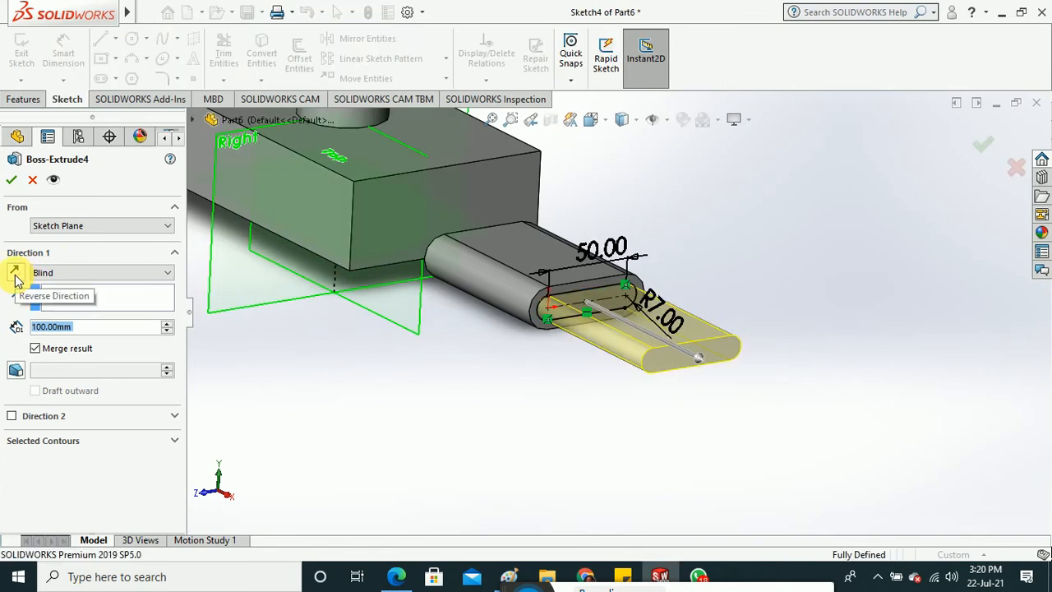
pyautogui.click(16, 278)
pyautogui.click(16, 278)
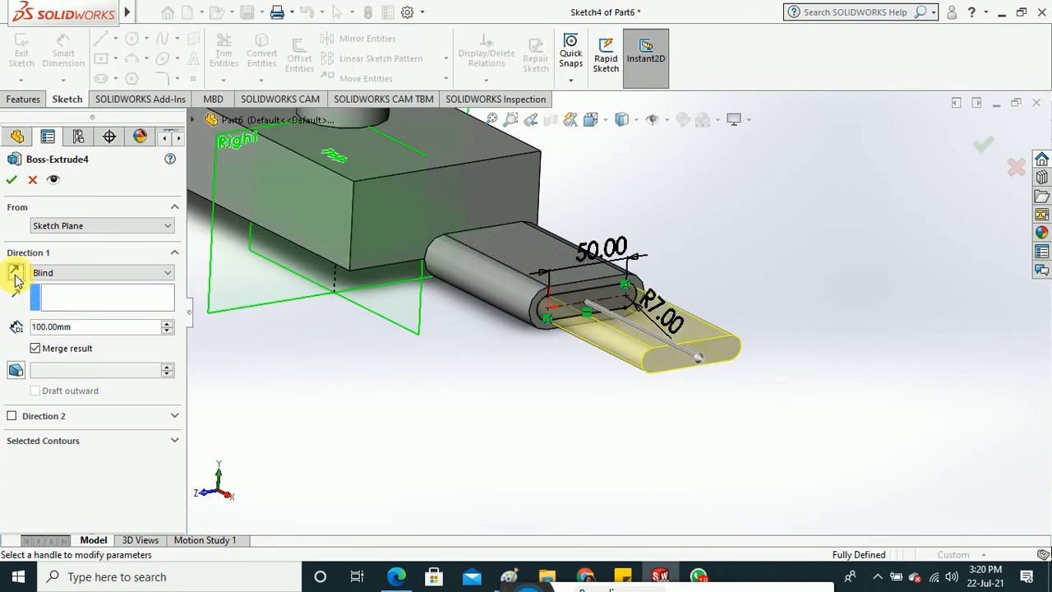
pyautogui.click(11, 179)
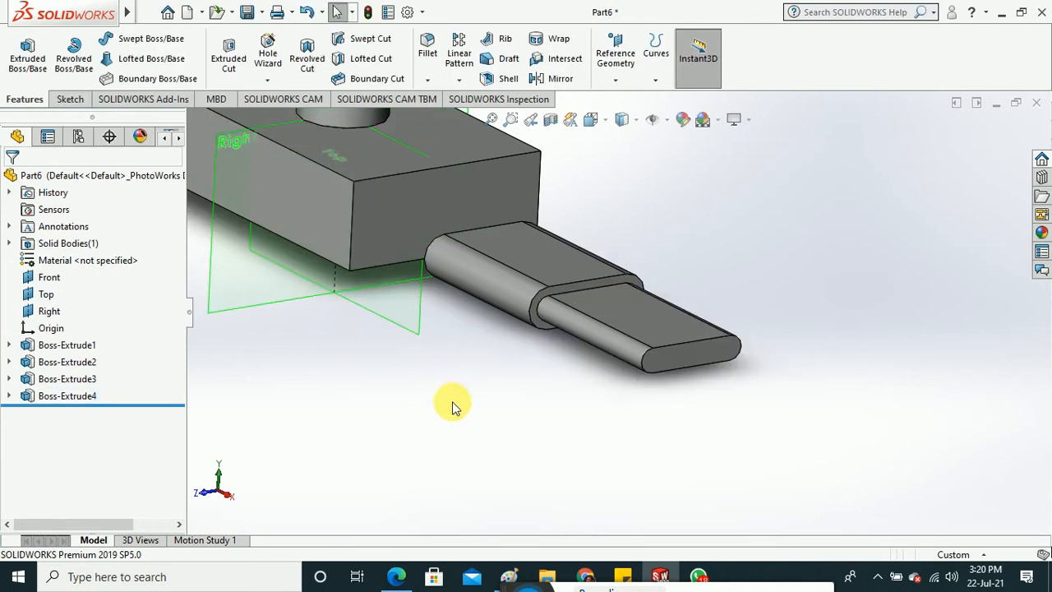
# Start a new sketch on the block's top face and view that face straight on.
pyautogui.scroll(3, 452, 406)
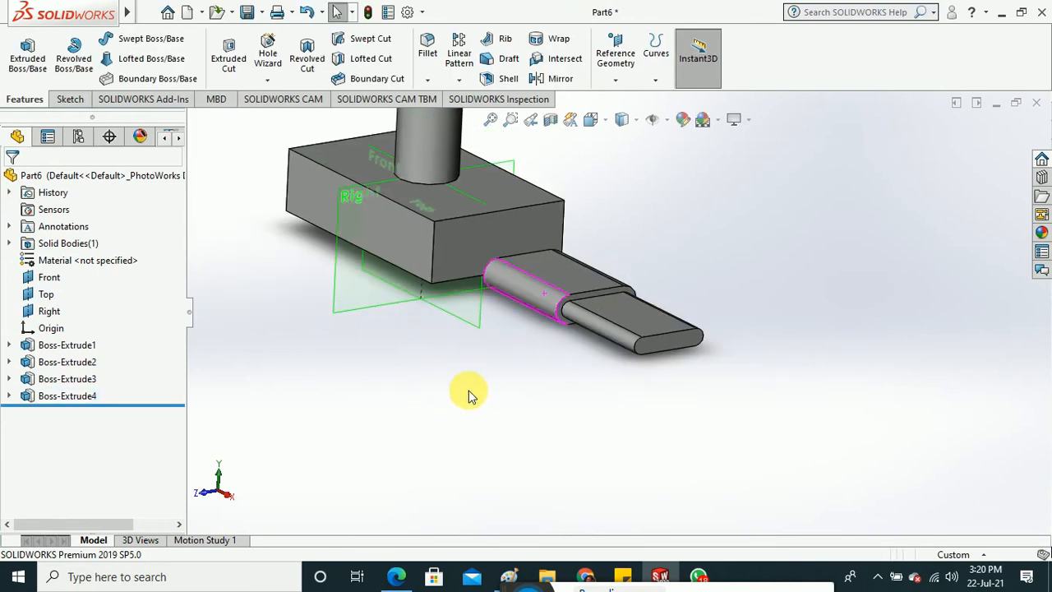
pyautogui.click(66, 98)
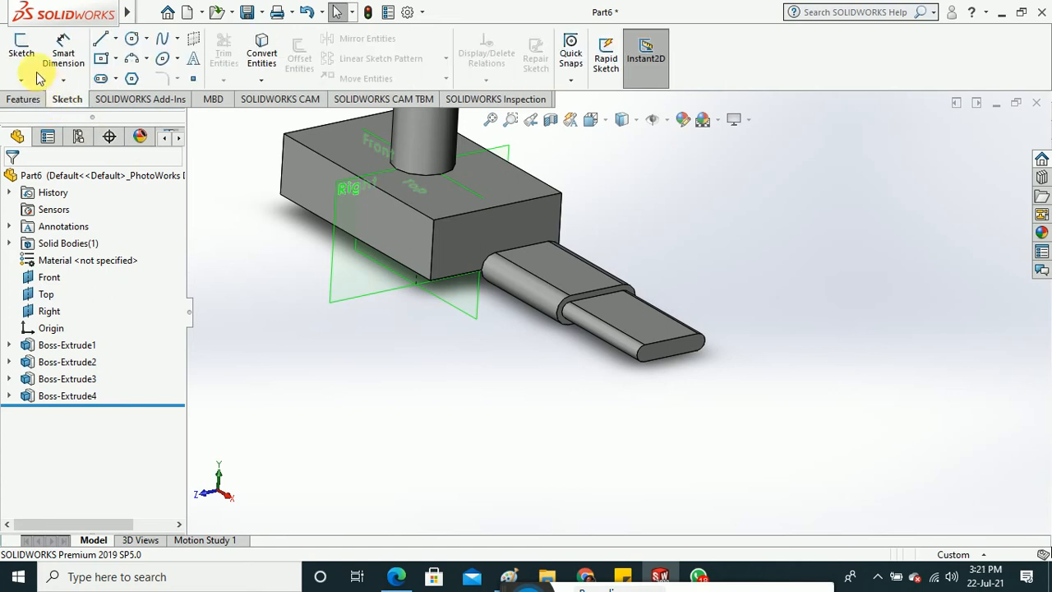
pyautogui.click(22, 46)
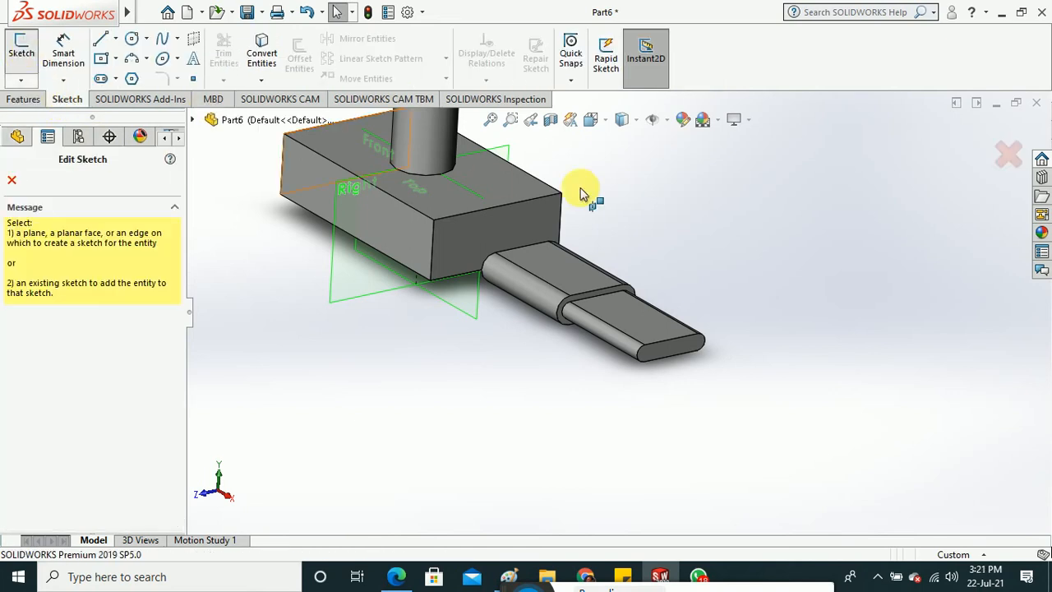
pyautogui.click(517, 197)
pyautogui.press('z')
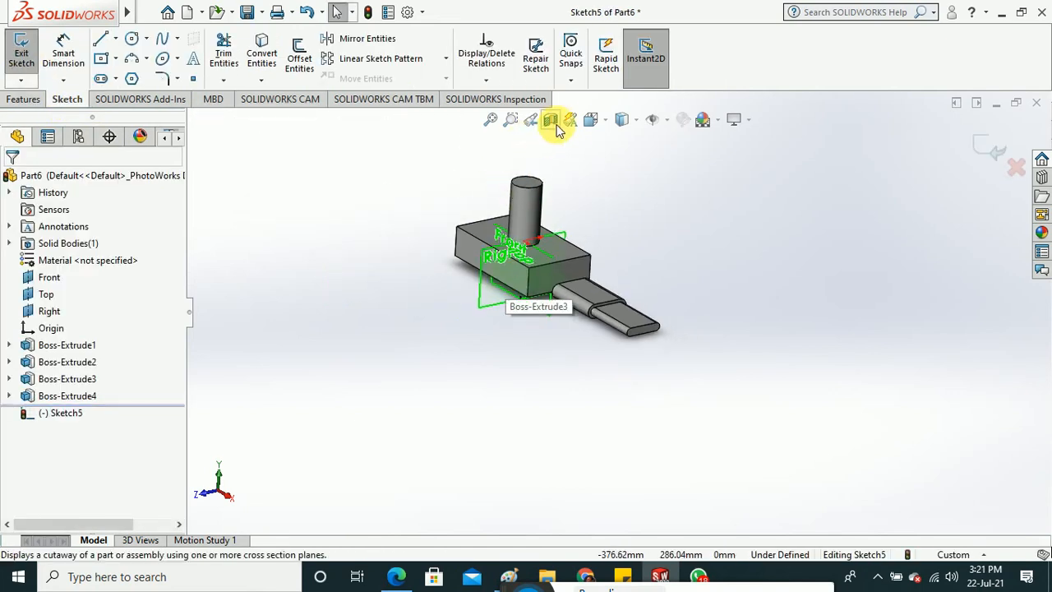
pyautogui.click(592, 119)
pyautogui.click(684, 211)
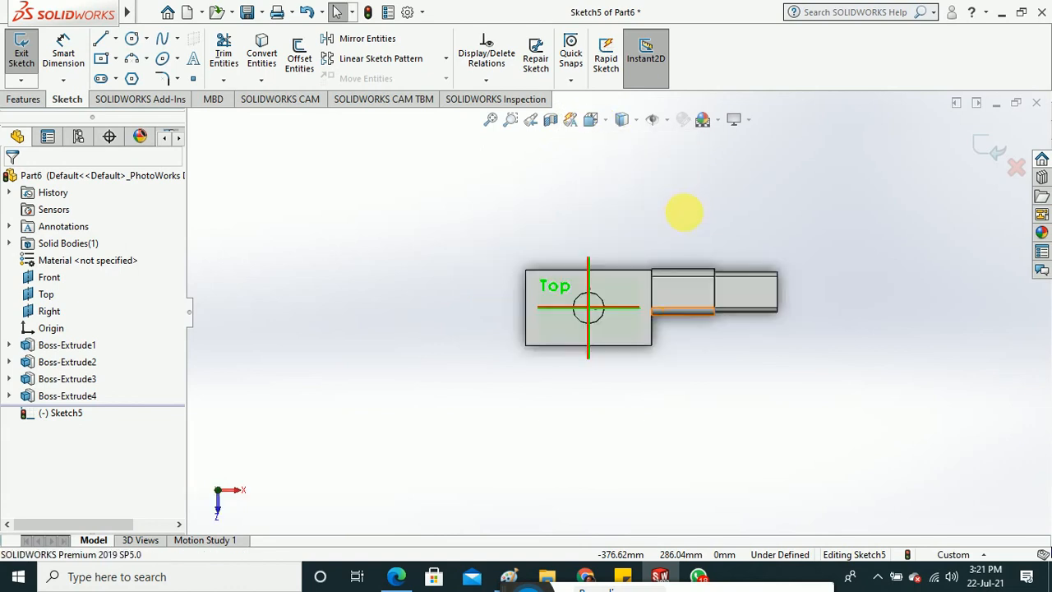
pyautogui.scroll(-5, 688, 308)
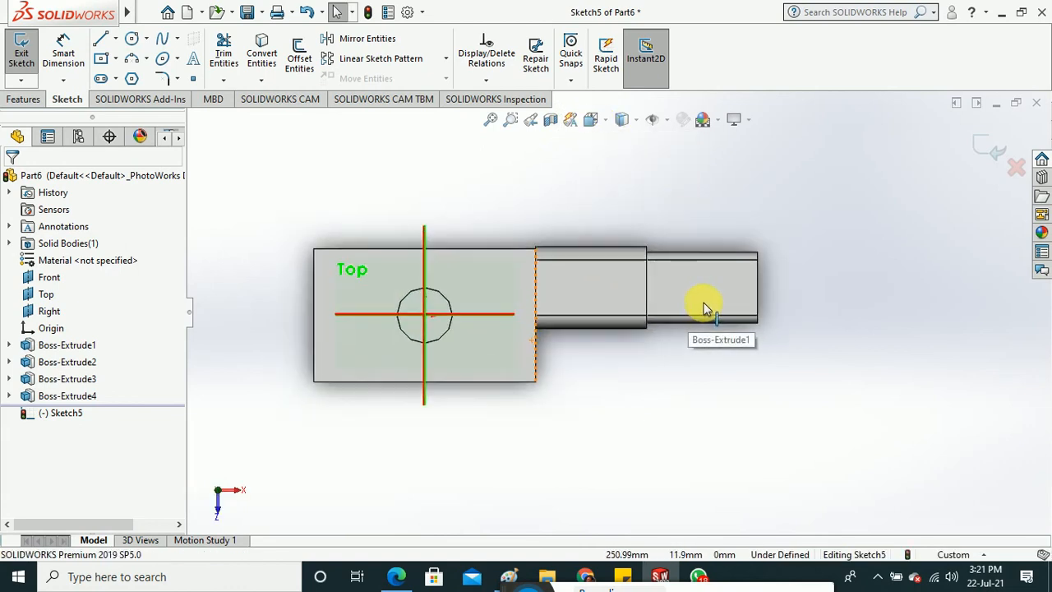
pyautogui.scroll(-1, 704, 303)
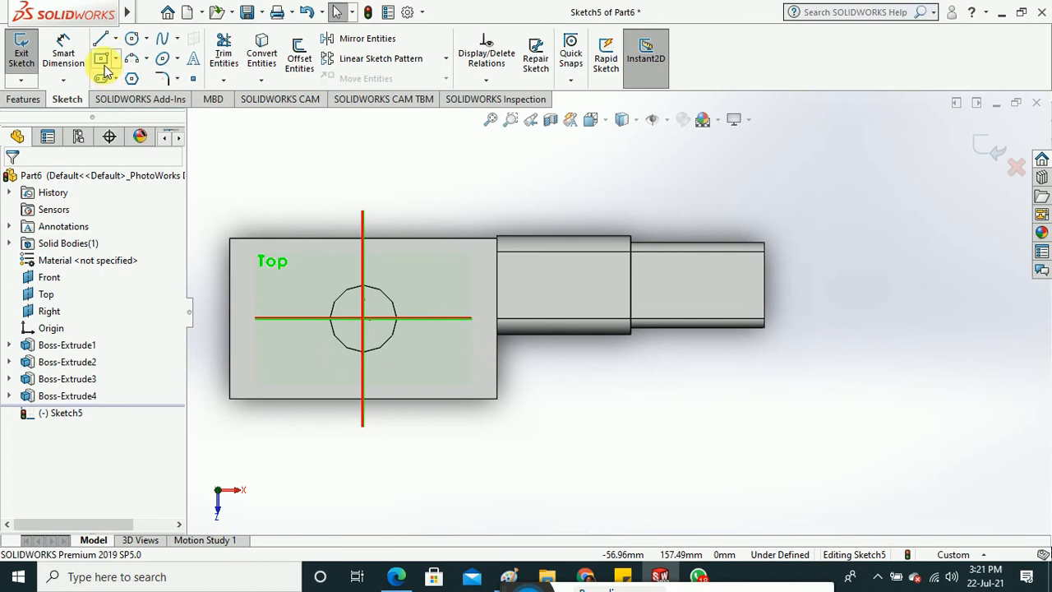
# Sketch a circle centred on the origin inside the cylinder's outline, about half the cylinder's diameter.
pyautogui.click(178, 61)
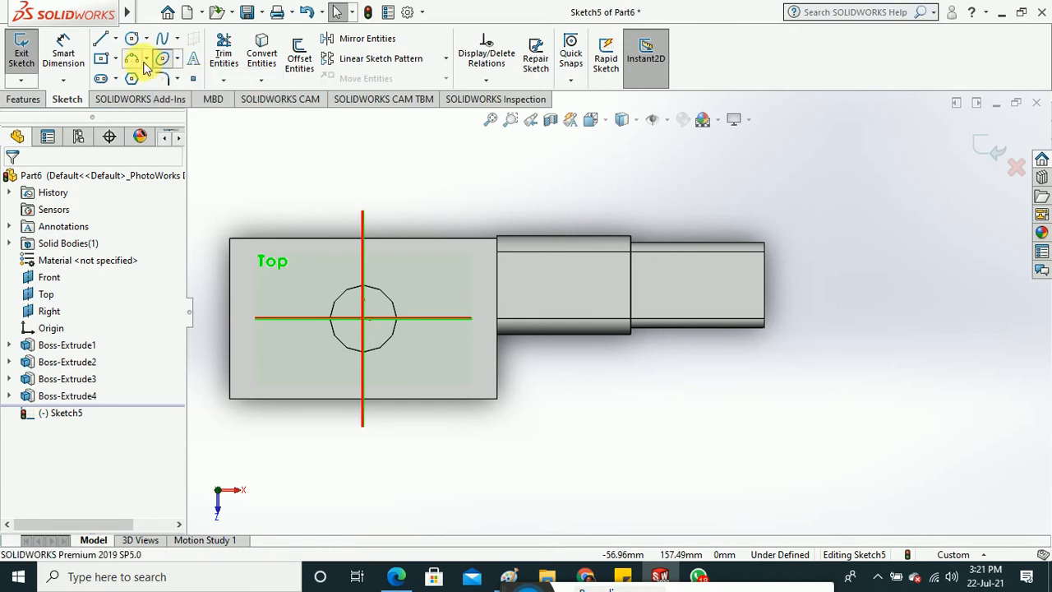
pyautogui.click(148, 44)
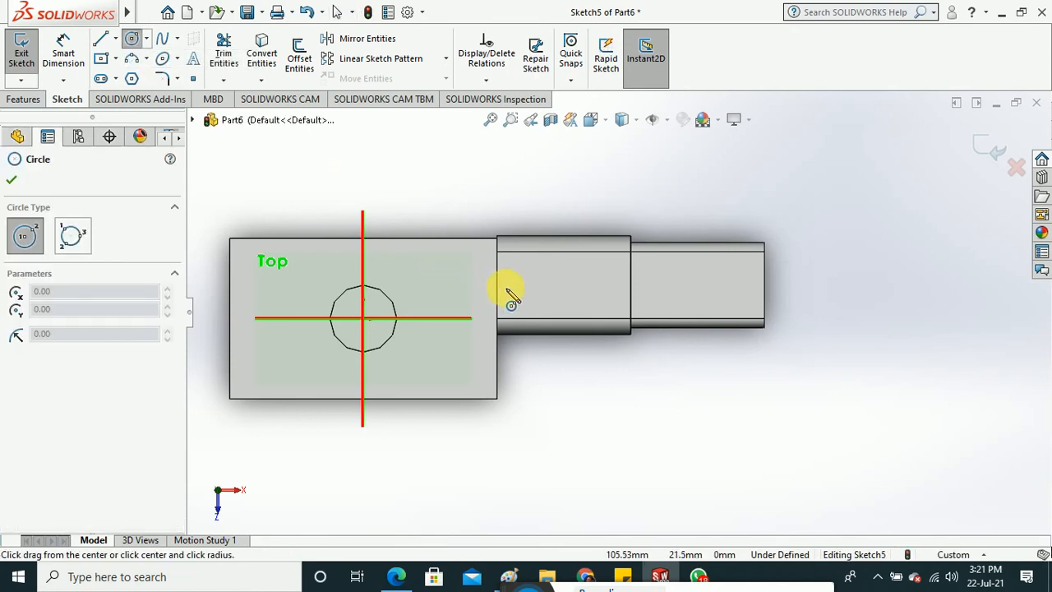
pyautogui.scroll(-2, 507, 289)
pyautogui.scroll(-2, 505, 286)
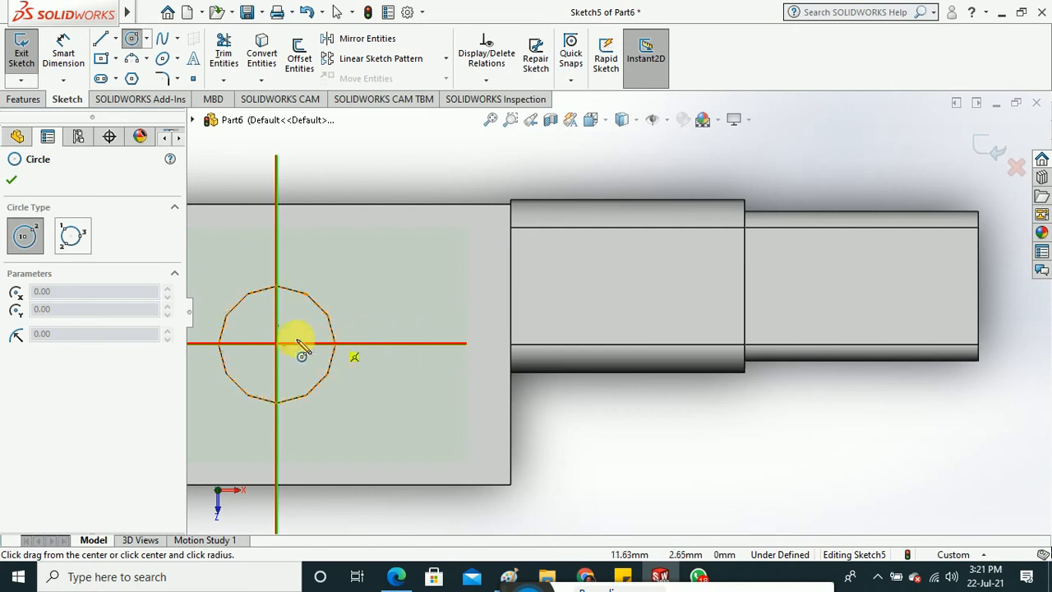
pyautogui.click(278, 345)
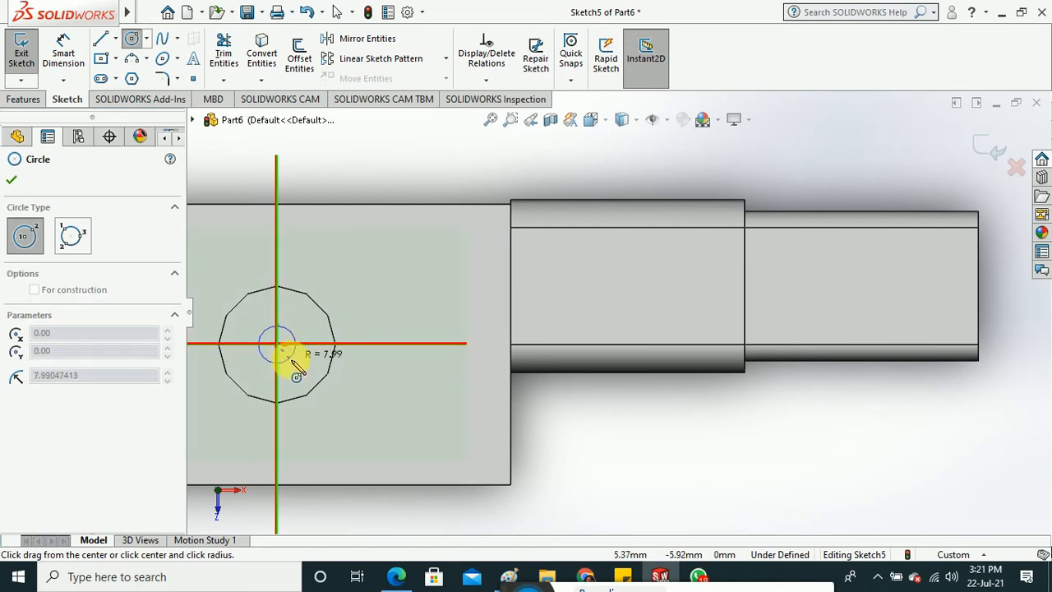
pyautogui.click(296, 366)
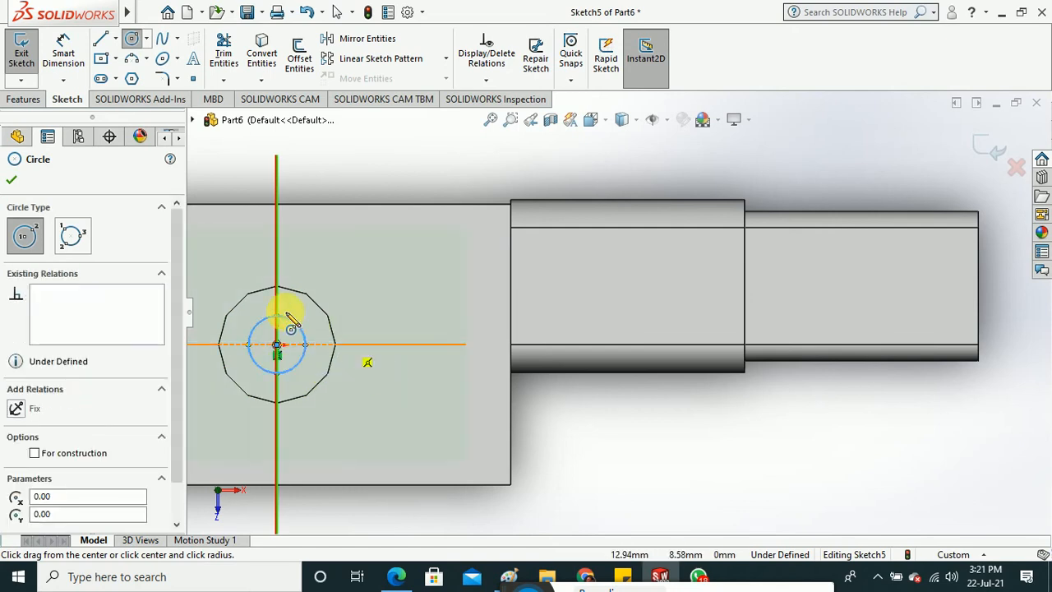
pyautogui.click(11, 180)
# Dimension the circle around the origin to a 25 mm diameter.
pyautogui.click(61, 49)
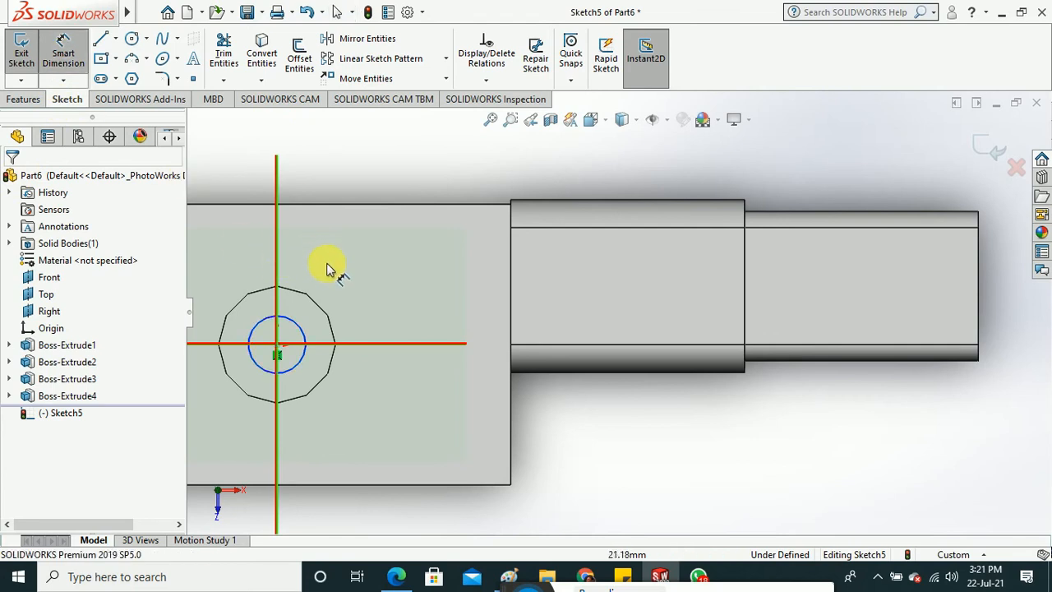
pyautogui.click(297, 327)
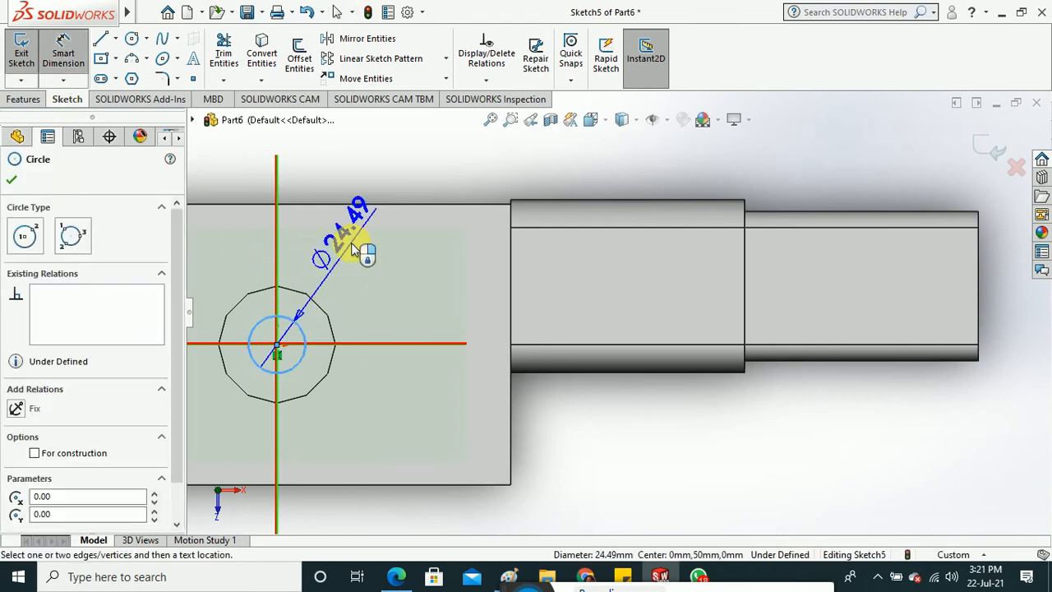
pyautogui.click(364, 215)
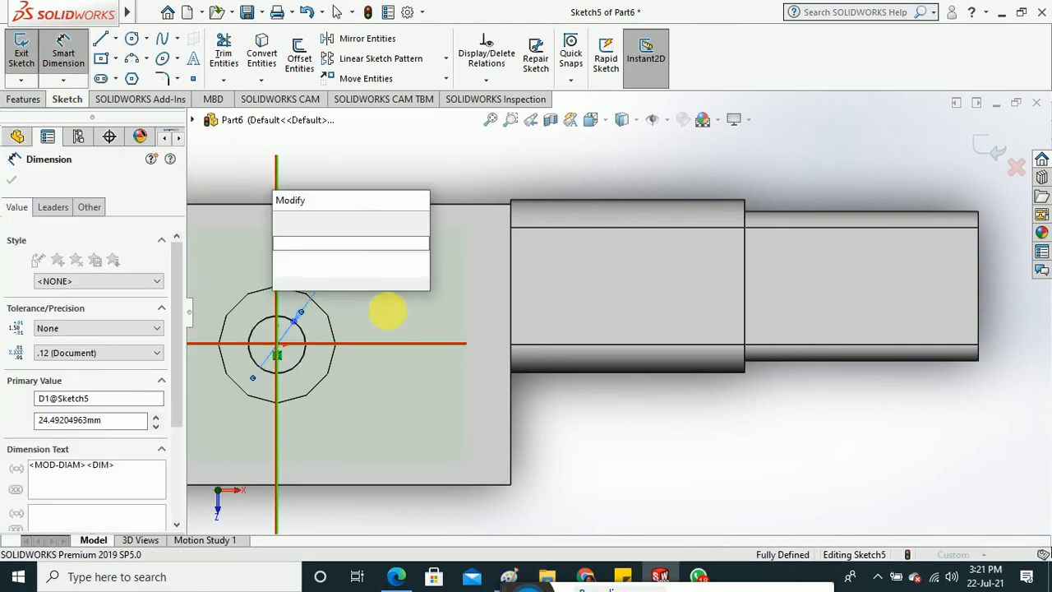
pyautogui.write('25')
pyautogui.press('Return')
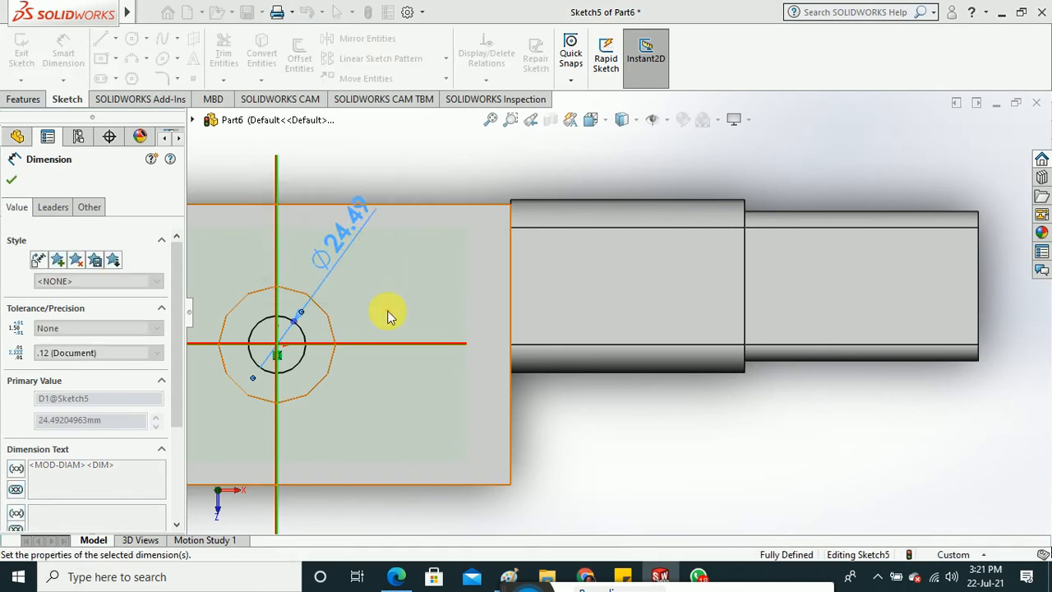
pyautogui.click(12, 182)
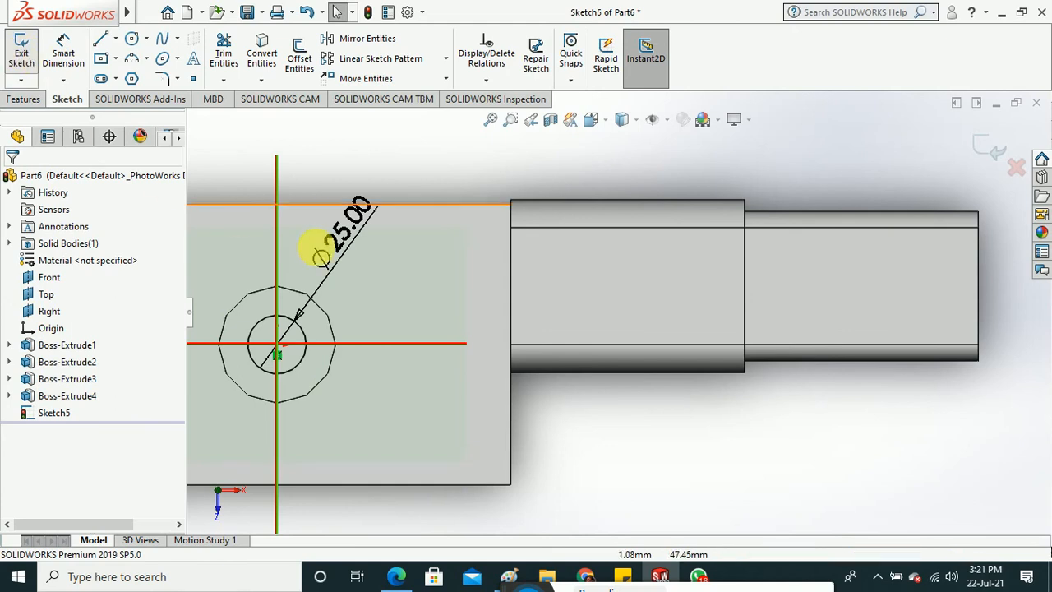
# Finish the circle sketch and cut-extrude it downward through the block as a 100 mm blind cut.
pyautogui.press('f')
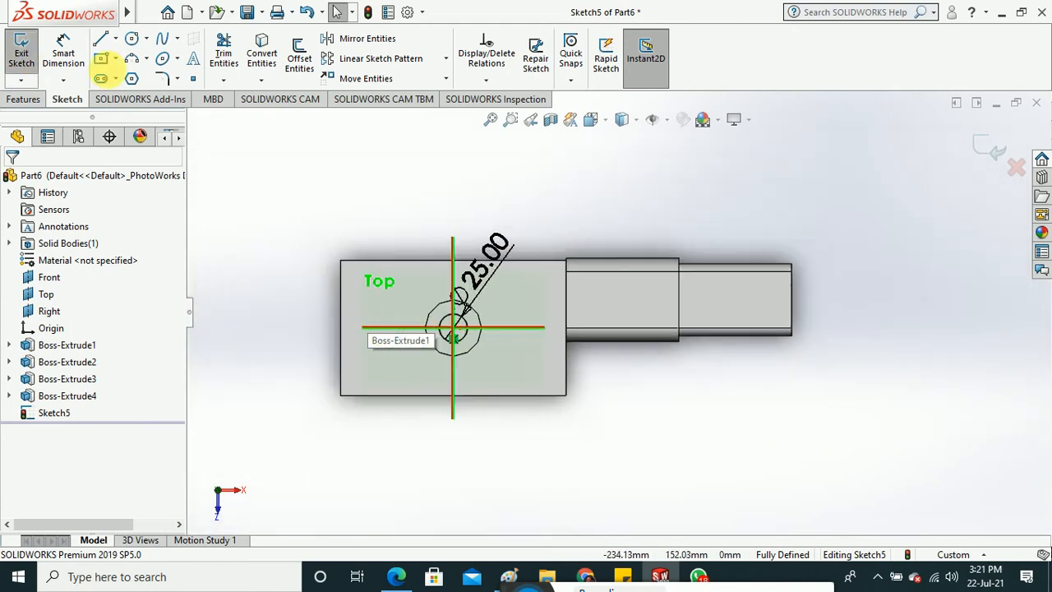
pyautogui.click(25, 59)
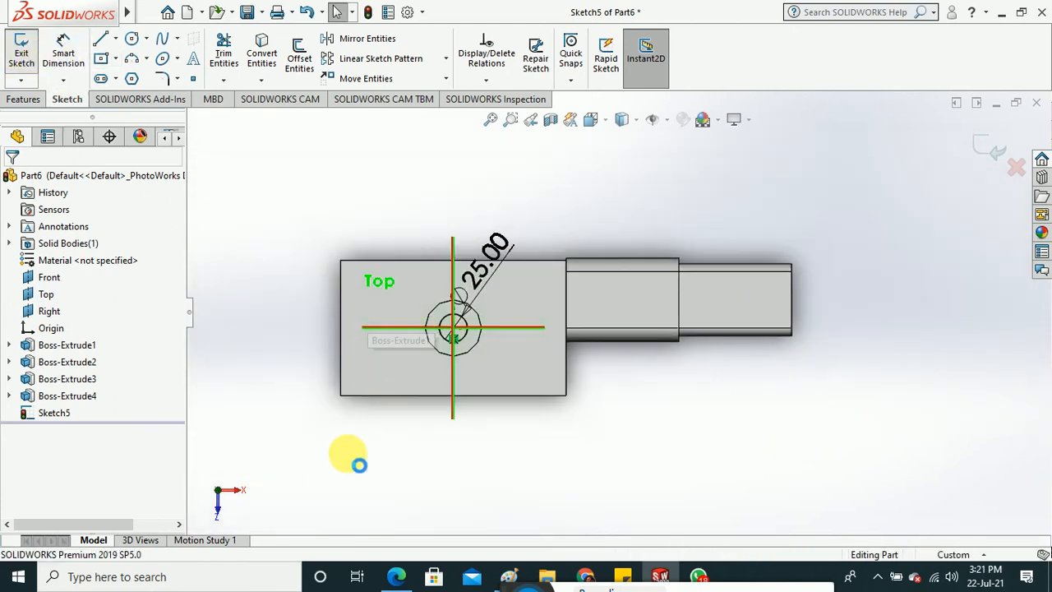
pyautogui.moveTo(347, 453)
pyautogui.mouseDown(button='middle')
pyautogui.moveTo(364, 229)
pyautogui.moveTo(356, 260)
pyautogui.mouseUp(button='middle')
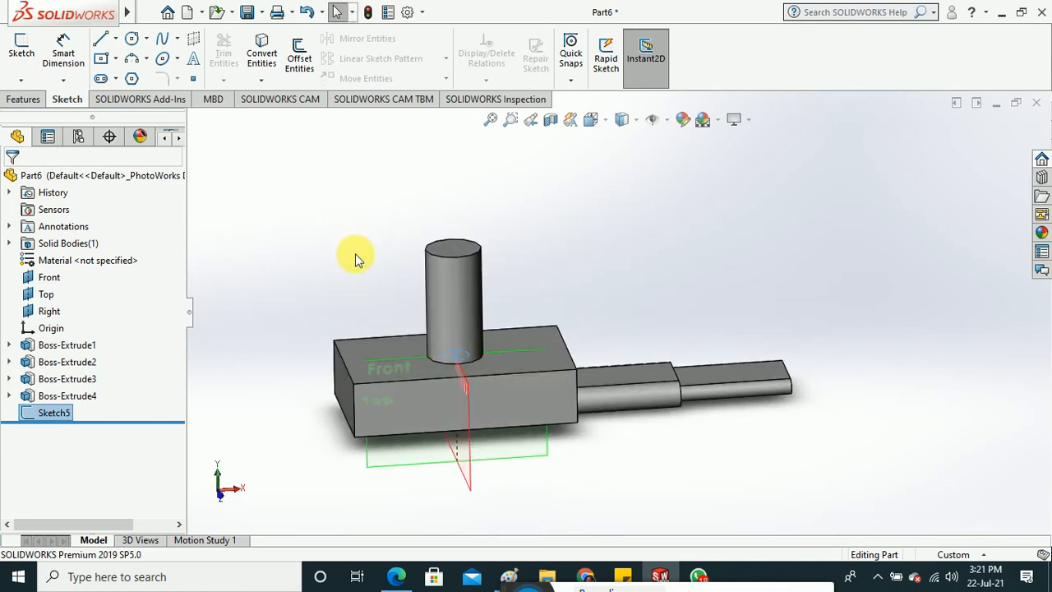
pyautogui.click(41, 98)
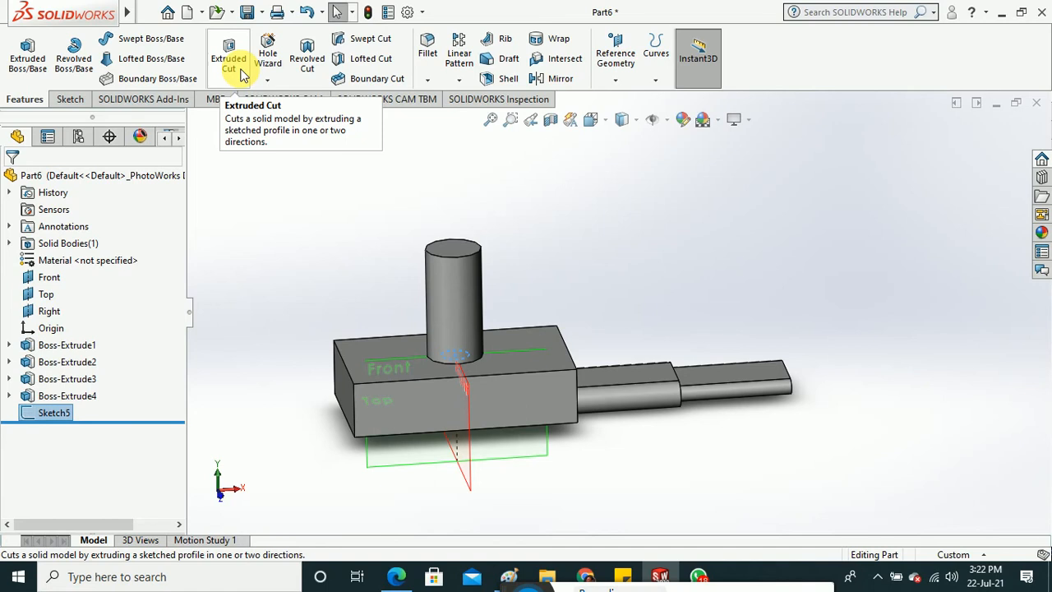
pyautogui.click(245, 75)
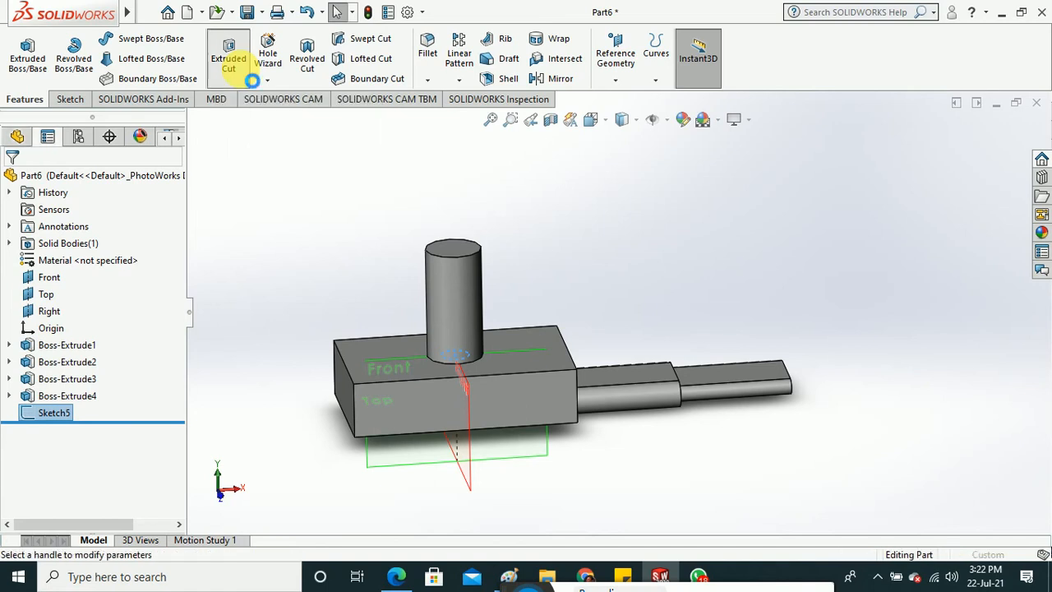
pyautogui.moveTo(383, 265); pyautogui.dragTo(369, 244, button='middle')
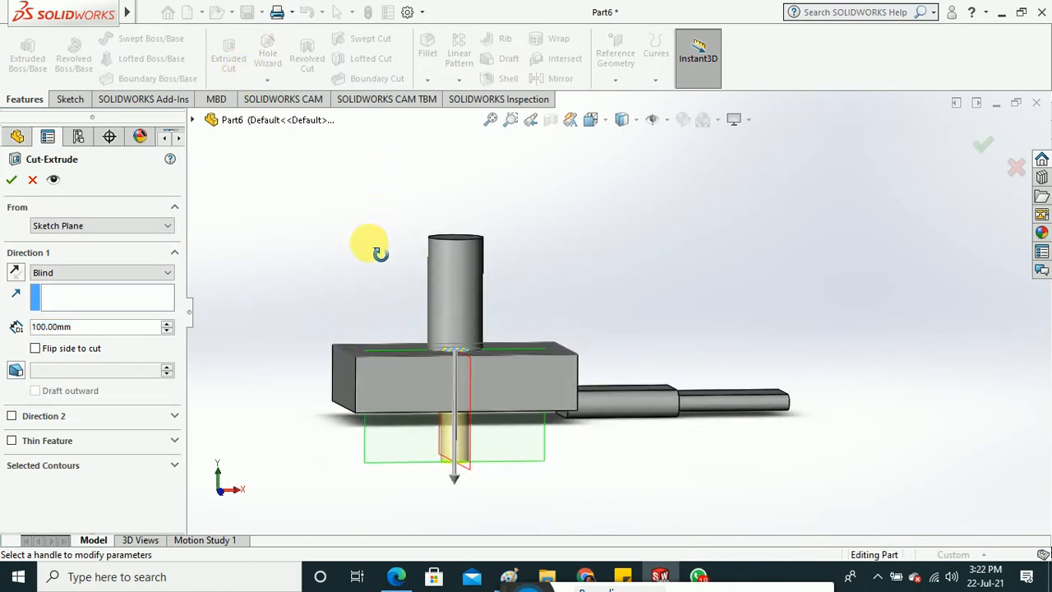
pyautogui.click(11, 181)
# Examine the circular cut on the block's underside and around the base of the cylinder.
pyautogui.moveTo(331, 287); pyautogui.dragTo(336, 230, button='middle')
pyautogui.scroll(-3, 471, 315)
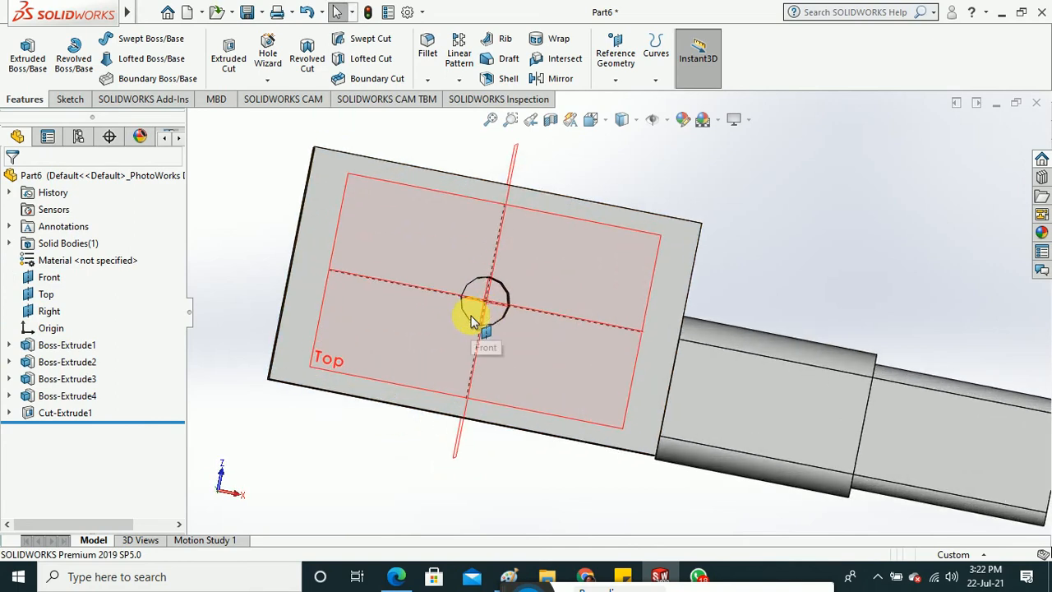
pyautogui.scroll(-5, 471, 316)
pyautogui.moveTo(515, 316)
pyautogui.mouseDown(button='middle')
pyautogui.moveTo(499, 312)
pyautogui.moveTo(503, 466)
pyautogui.moveTo(513, 467)
pyautogui.moveTo(515, 416)
pyautogui.moveTo(583, 348)
pyautogui.mouseUp(button='middle')
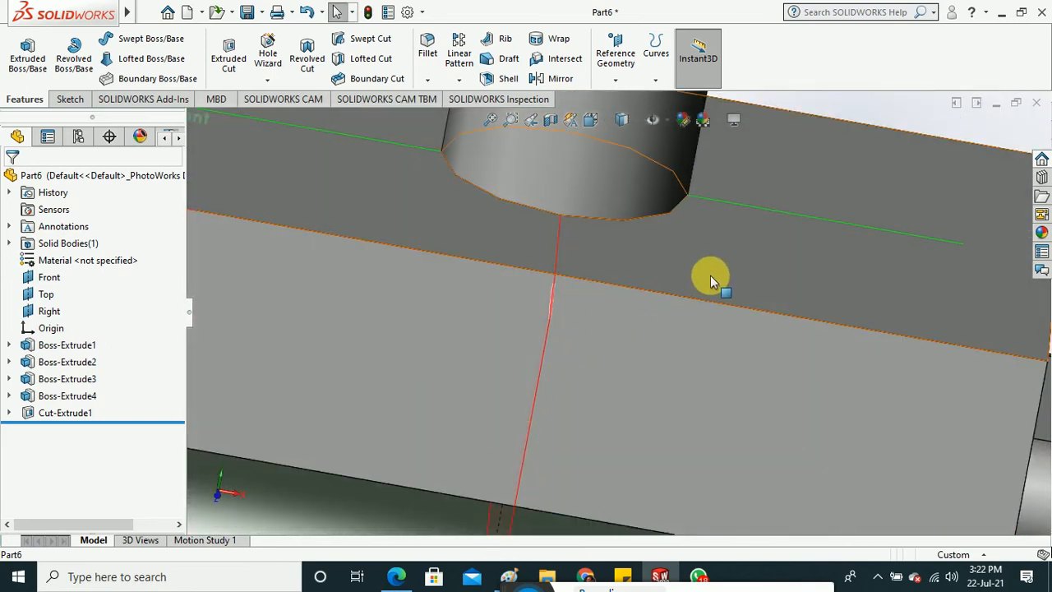
pyautogui.click(711, 277)
pyautogui.scroll(2, 641, 299)
pyautogui.scroll(-1, 642, 313)
pyautogui.moveTo(643, 316)
pyautogui.mouseDown(button='middle')
pyautogui.moveTo(647, 263)
pyautogui.moveTo(606, 317)
pyautogui.mouseUp(button='middle')
pyautogui.scroll(-6, 606, 324)
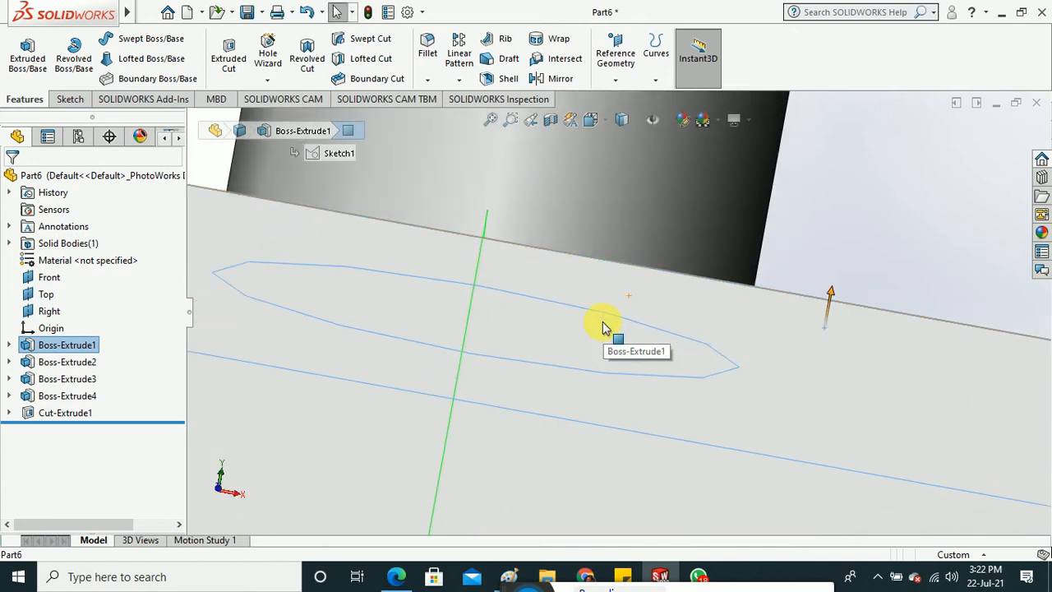
pyautogui.scroll(5, 603, 327)
pyautogui.moveTo(604, 329)
pyautogui.mouseDown(button='middle')
pyautogui.moveTo(605, 205)
pyautogui.moveTo(598, 345)
pyautogui.mouseUp(button='middle')
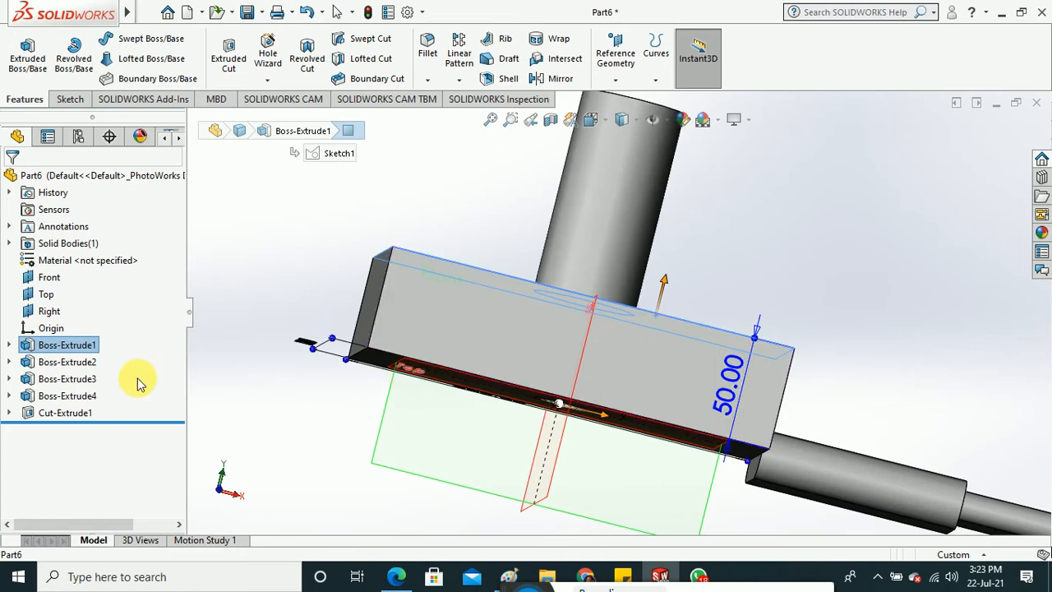
# Edit the circular cut and reverse its direction so it runs up through the cylinder.
pyautogui.click(77, 414)
pyautogui.rightClick(78, 414)
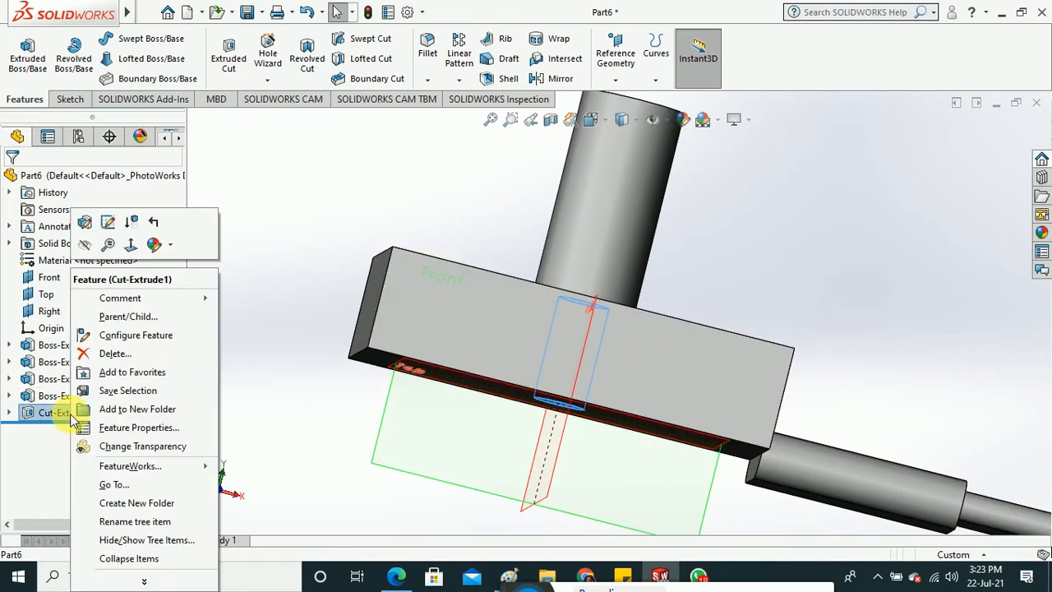
pyautogui.click(84, 226)
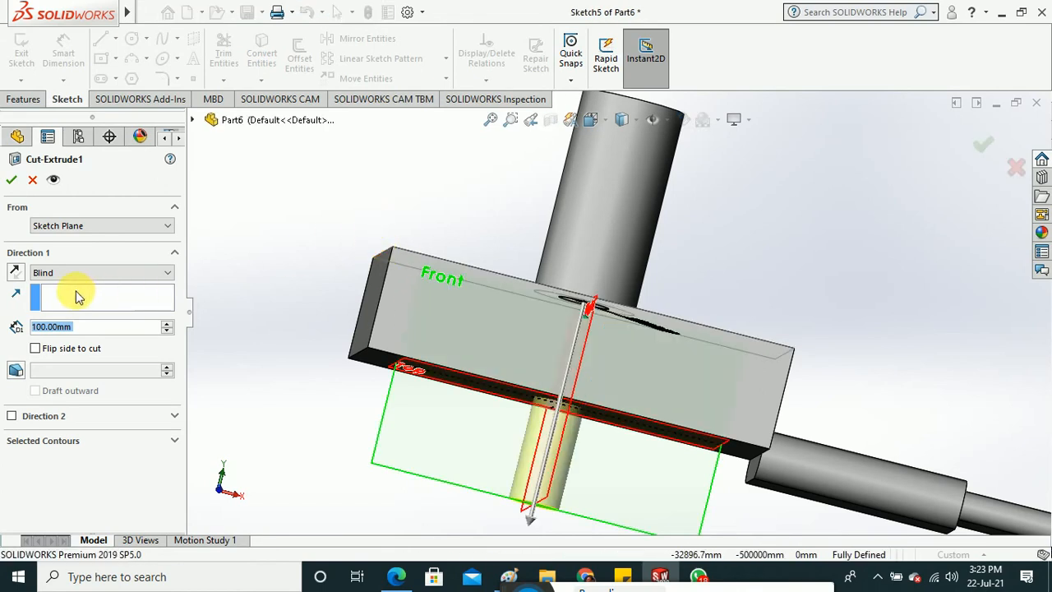
pyautogui.click(16, 272)
pyautogui.moveTo(330, 205); pyautogui.dragTo(329, 241, button='middle')
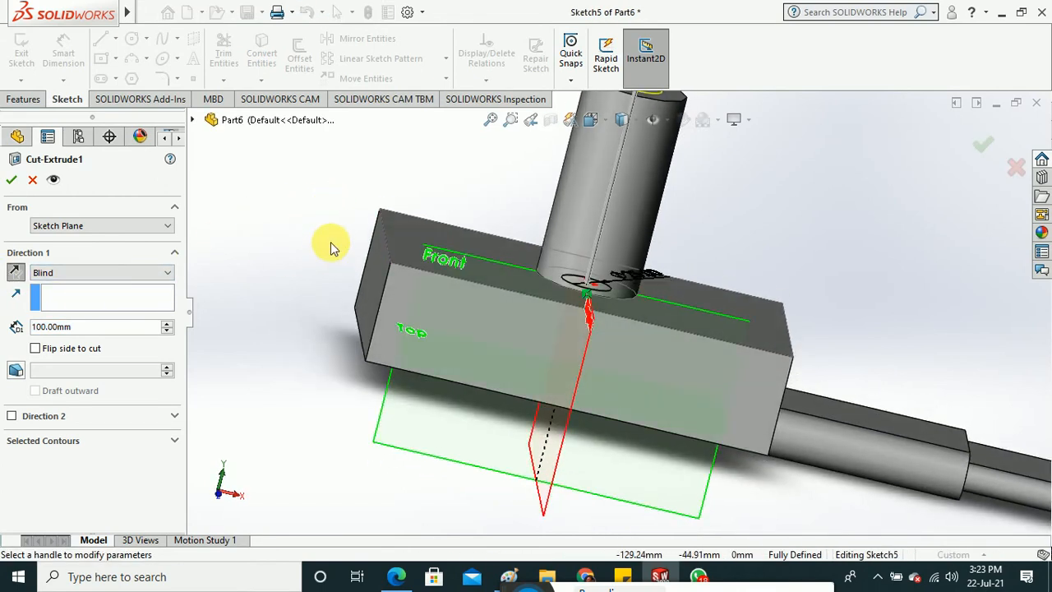
pyautogui.click(12, 181)
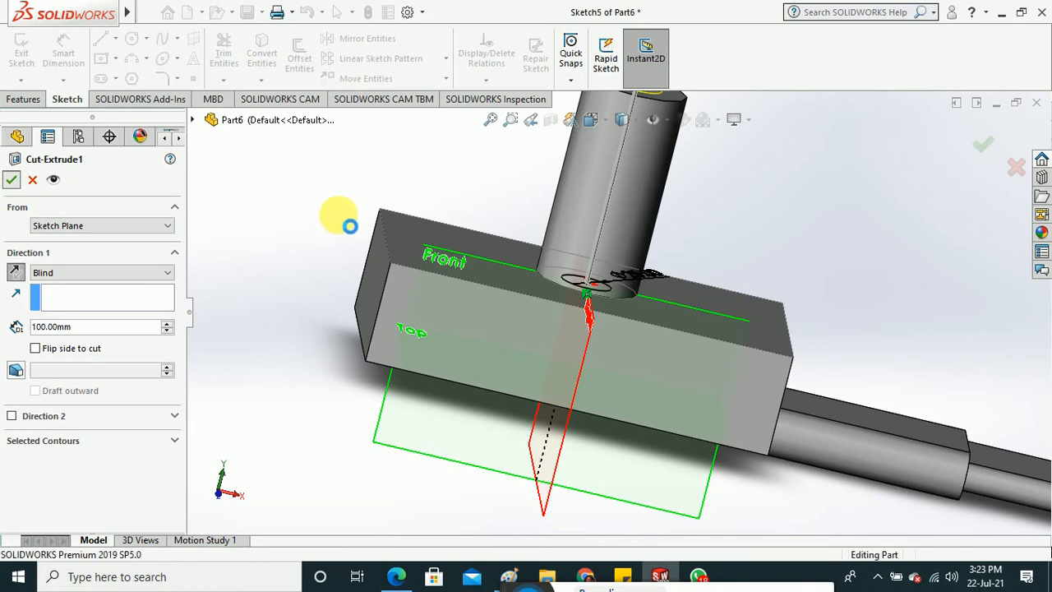
pyautogui.click(309, 263)
# Inspect the bored cylinder, the block's top face and the stepped slot bosses from several angles.
pyautogui.scroll(5, 314, 265)
pyautogui.moveTo(325, 259); pyautogui.dragTo(353, 350, button='middle')
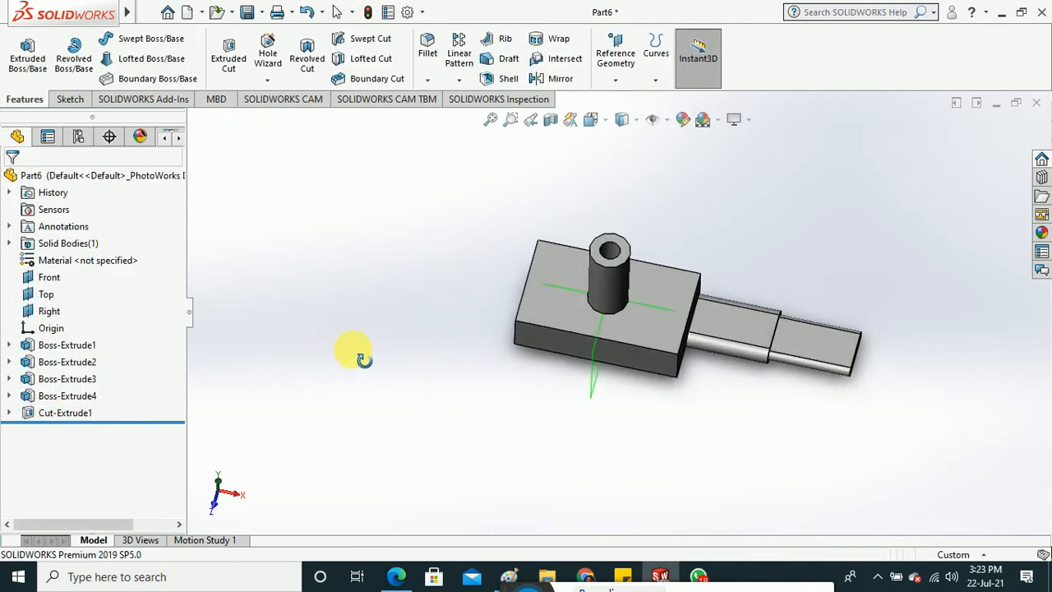
pyautogui.scroll(-3, 662, 240)
pyautogui.moveTo(677, 226); pyautogui.dragTo(683, 319, button='middle')
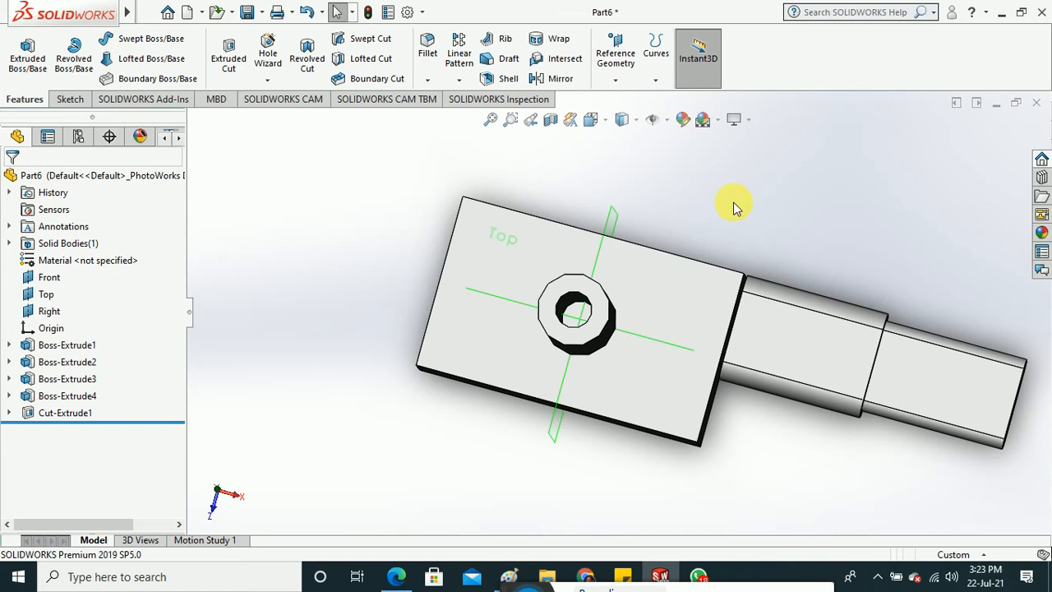
pyautogui.moveTo(761, 255); pyautogui.dragTo(775, 277, button='middle')
pyautogui.click(691, 326)
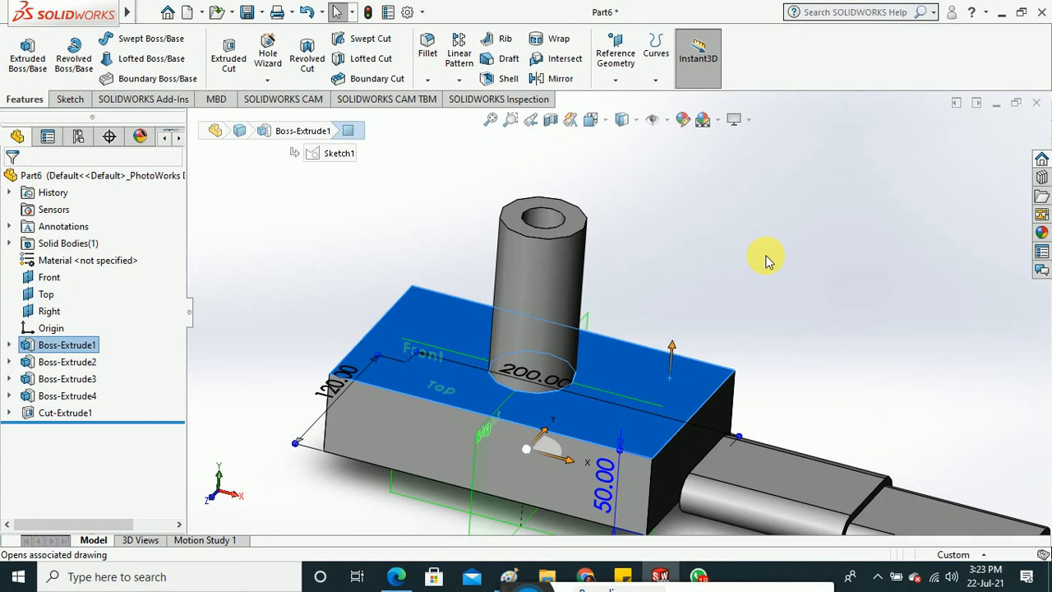
pyautogui.click(341, 242)
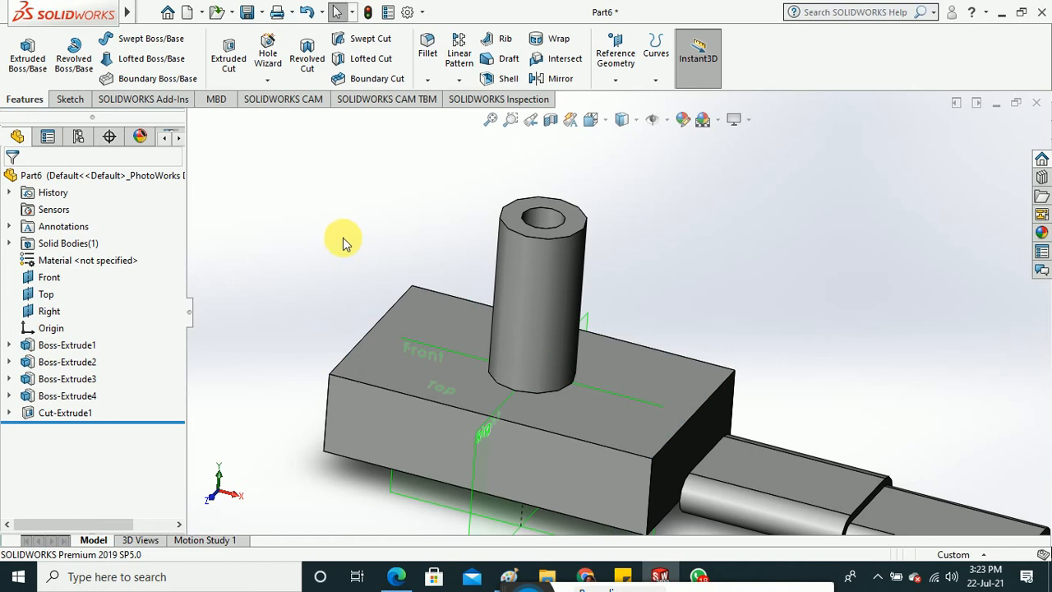
pyautogui.moveTo(351, 247); pyautogui.dragTo(370, 216, button='middle')
pyautogui.scroll(3, 388, 291)
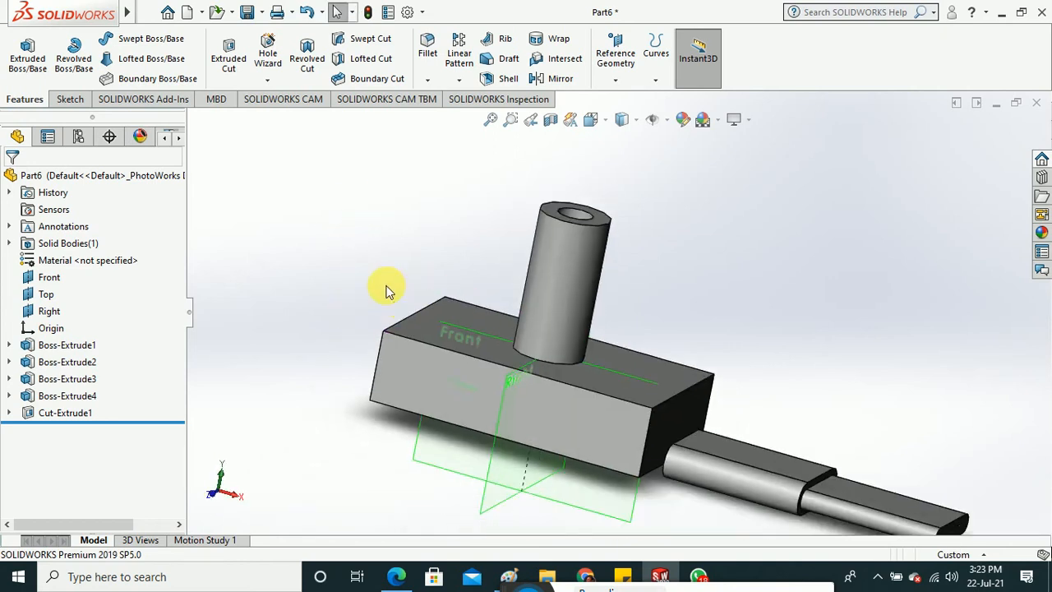
pyautogui.scroll(-2, 783, 466)
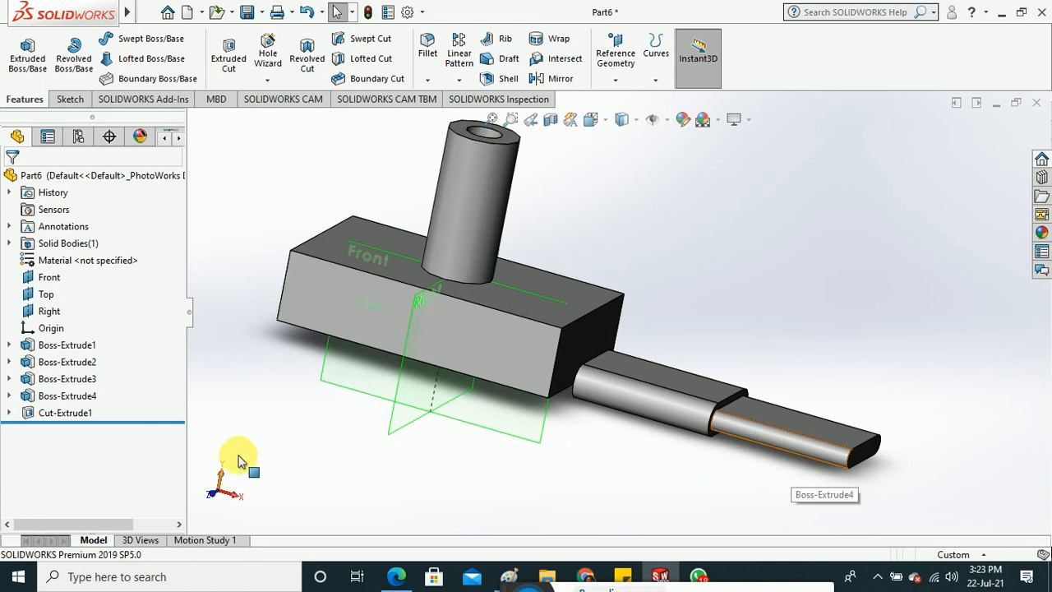
# Highlight each boss extrusion and the cut in turn to see which part of the model it forms.
pyautogui.click(62, 352)
pyautogui.click(65, 363)
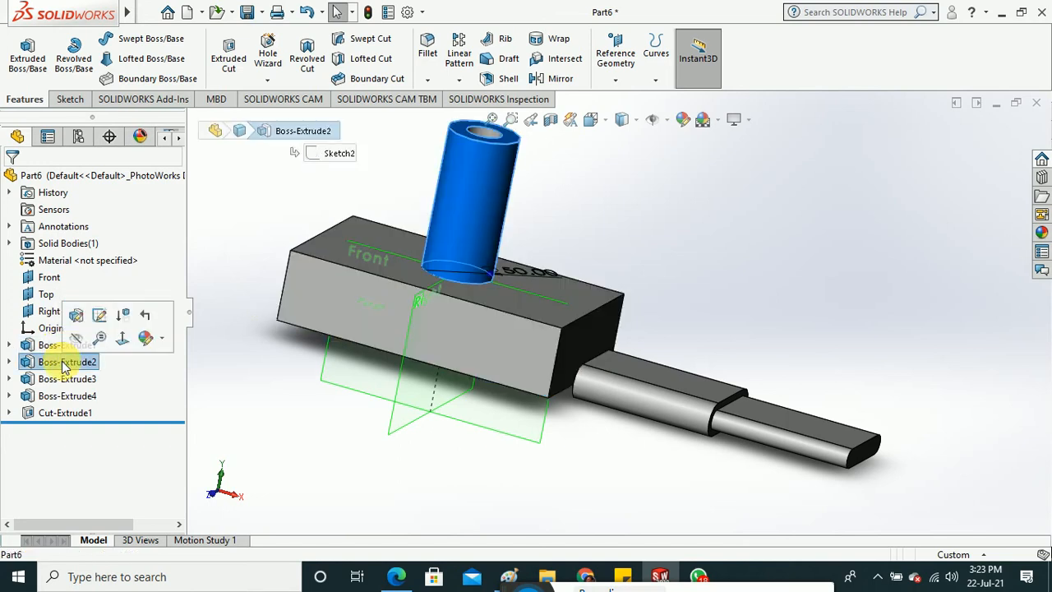
pyautogui.click(64, 379)
pyautogui.click(67, 396)
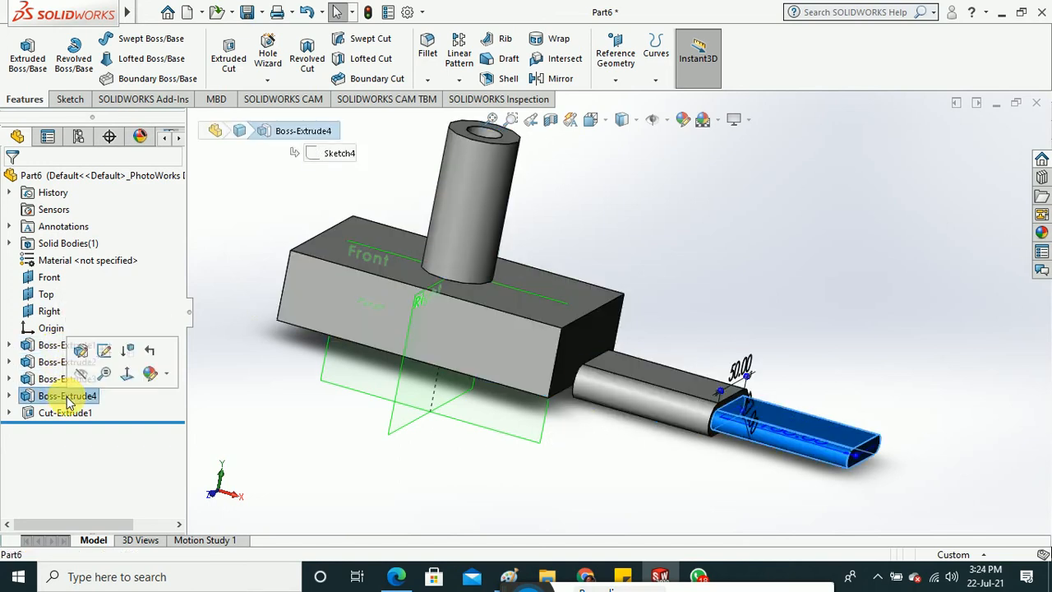
pyautogui.click(68, 413)
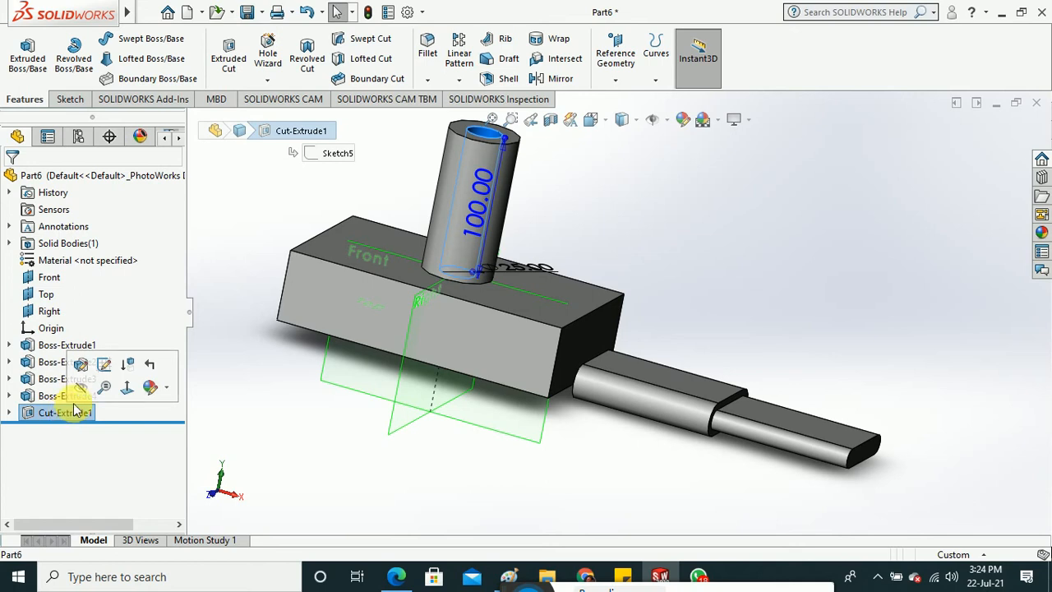
pyautogui.click(281, 374)
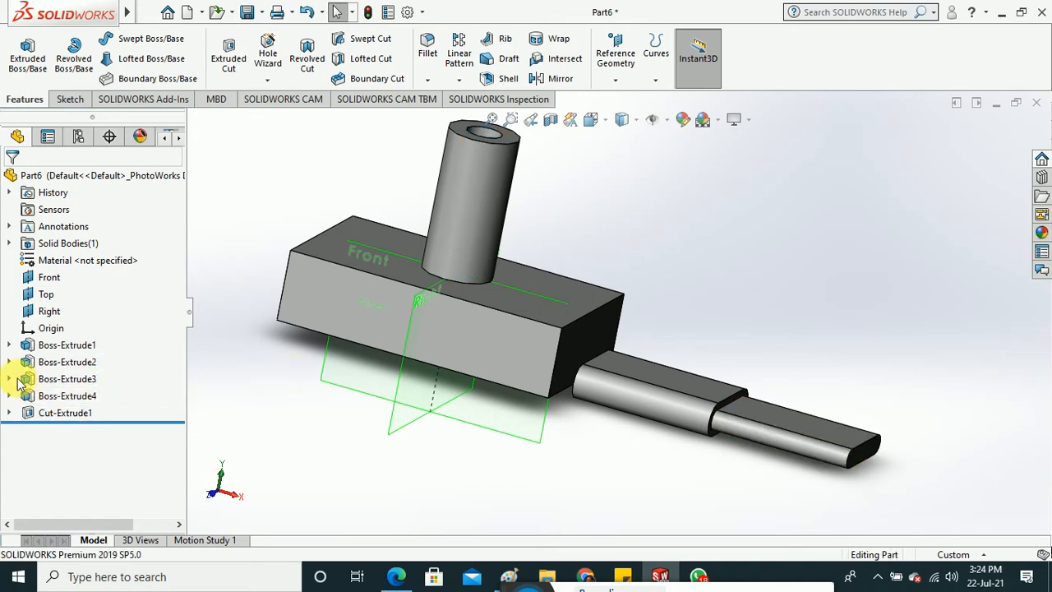
# Open the sketch of the larger slot boss for editing and view it straight on.
pyautogui.click(9, 379)
pyautogui.click(70, 396)
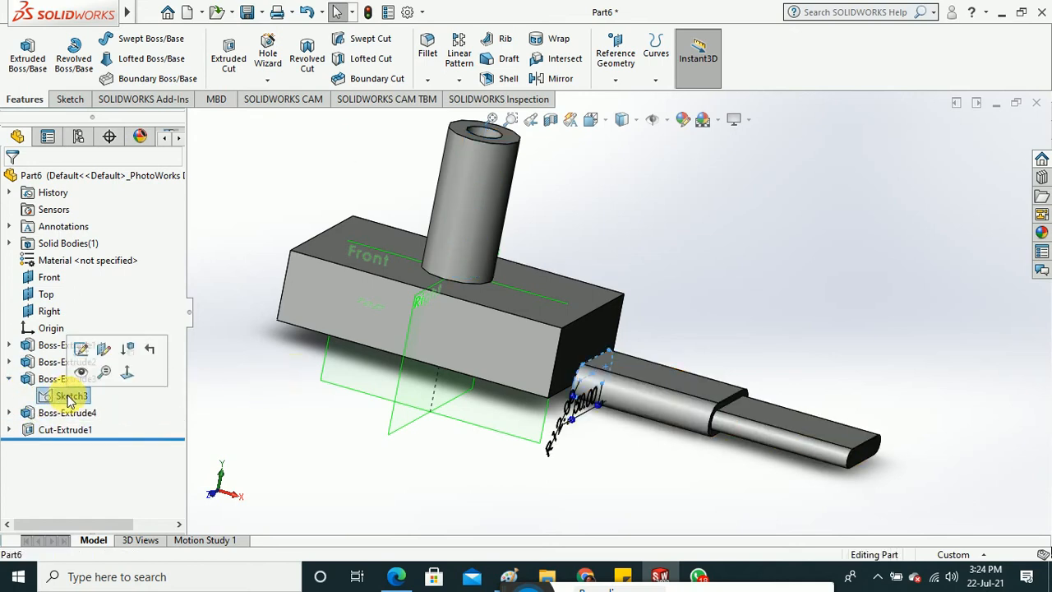
pyautogui.rightClick(69, 396)
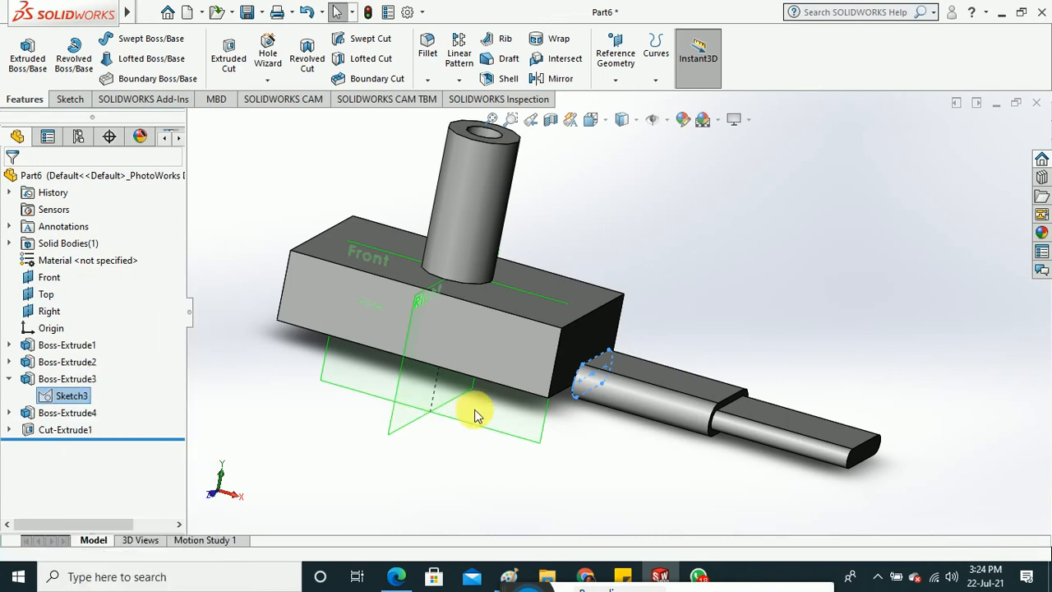
pyautogui.click(592, 120)
pyautogui.click(678, 211)
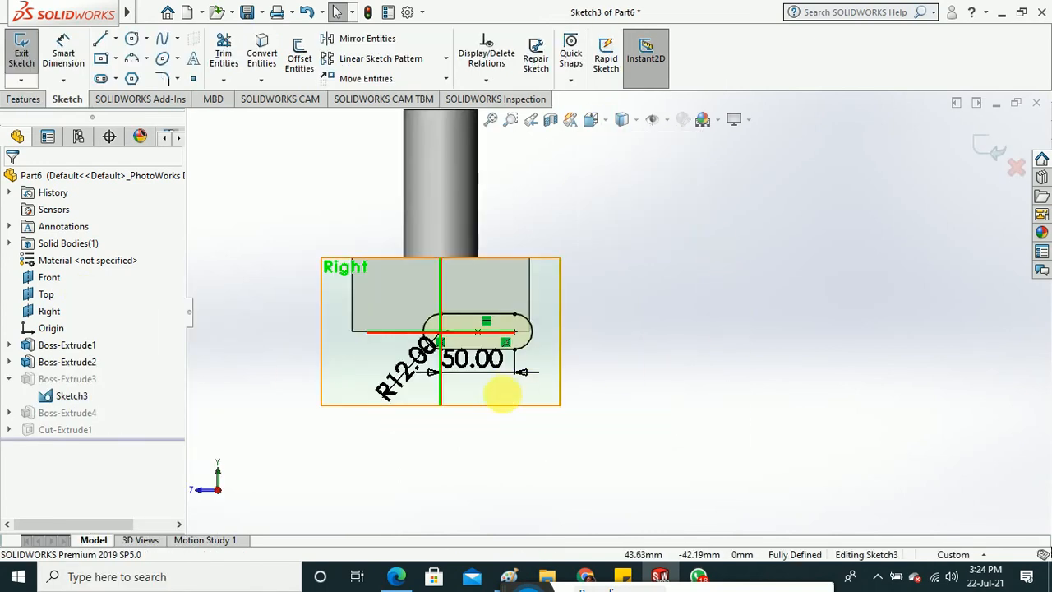
# Set the slot's centre-to-centre length to 40 mm.
pyautogui.scroll(-5, 469, 350)
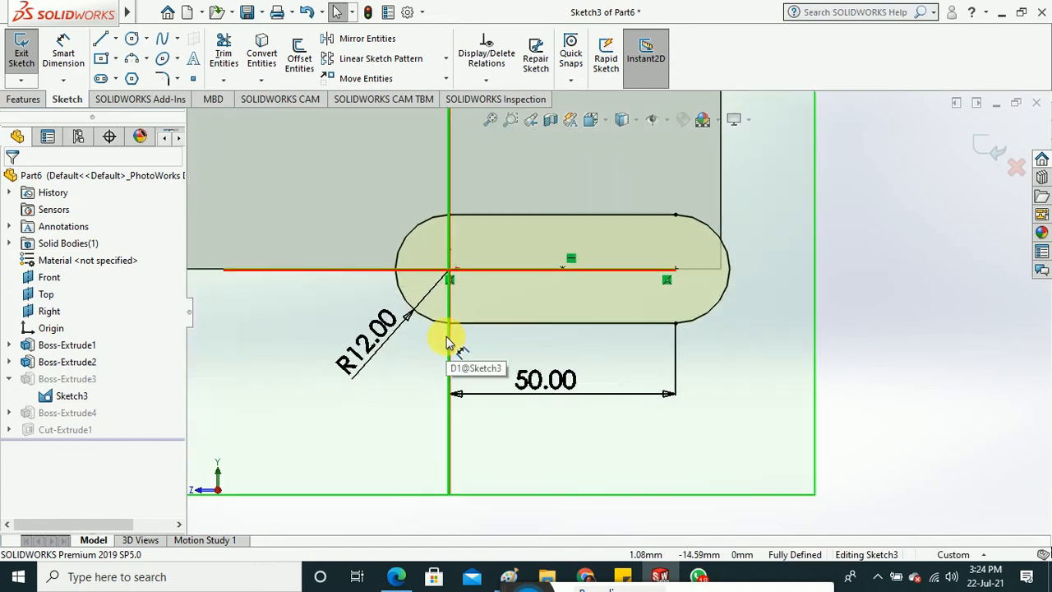
pyautogui.click(569, 380)
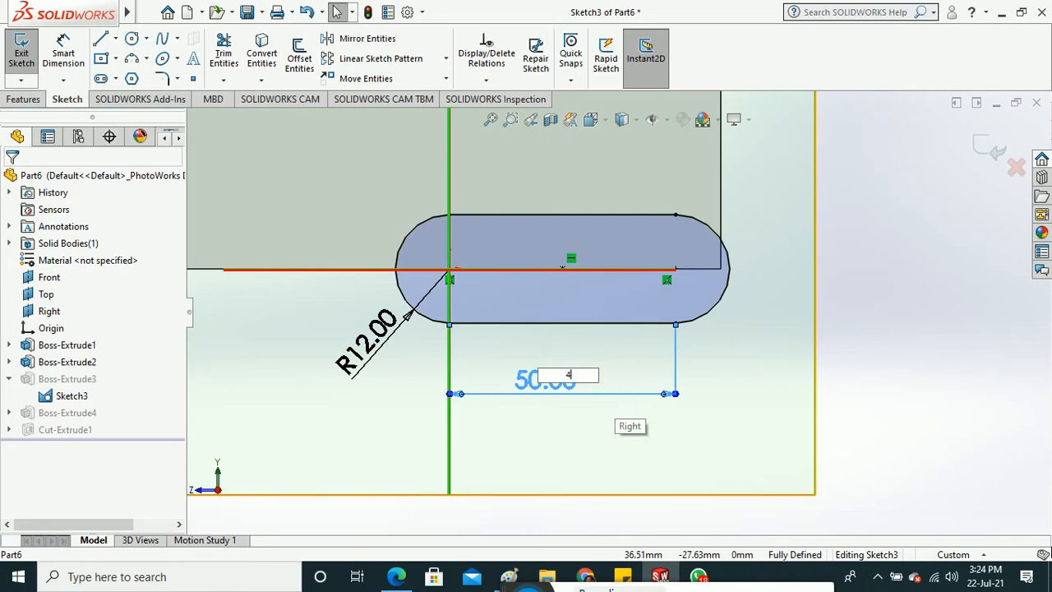
pyautogui.press('Return')
pyautogui.click(893, 381)
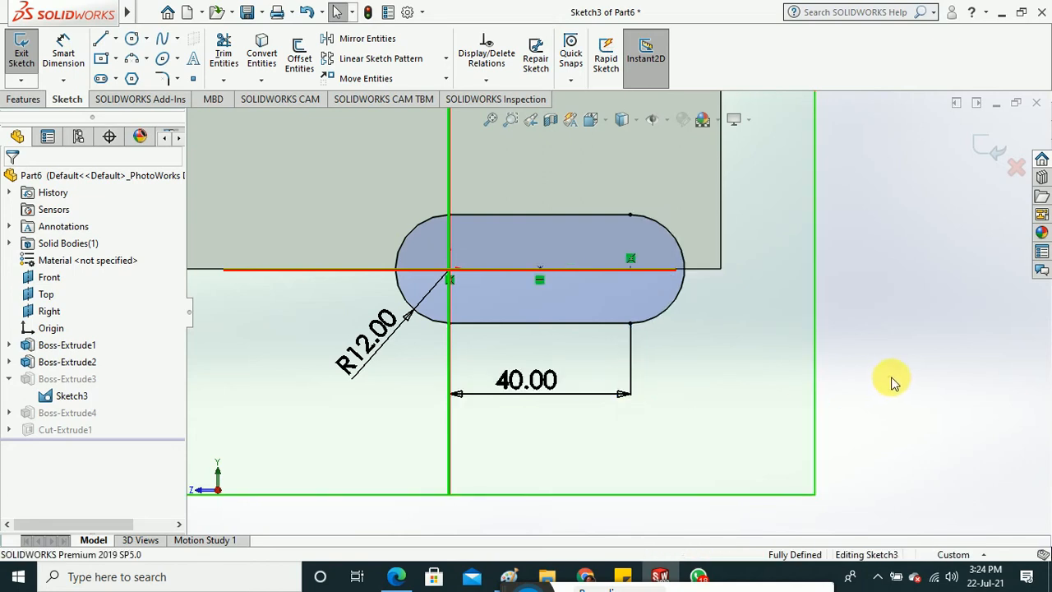
# Exit the slot sketch to rebuild the part and inspect the stepped slot bosses at an angle.
pyautogui.click(20, 56)
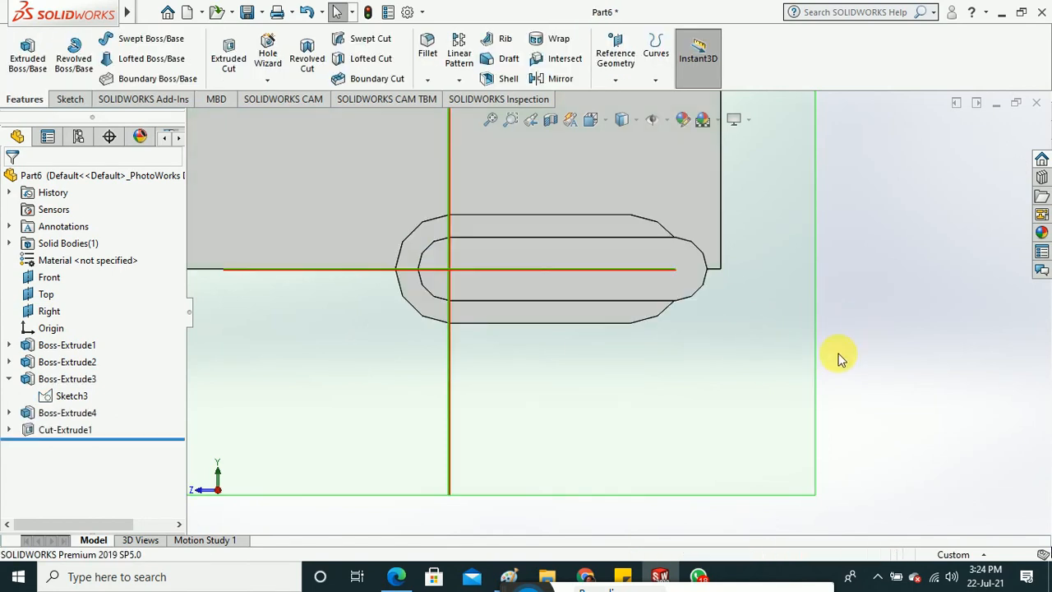
pyautogui.moveTo(838, 357); pyautogui.dragTo(745, 353, button='middle')
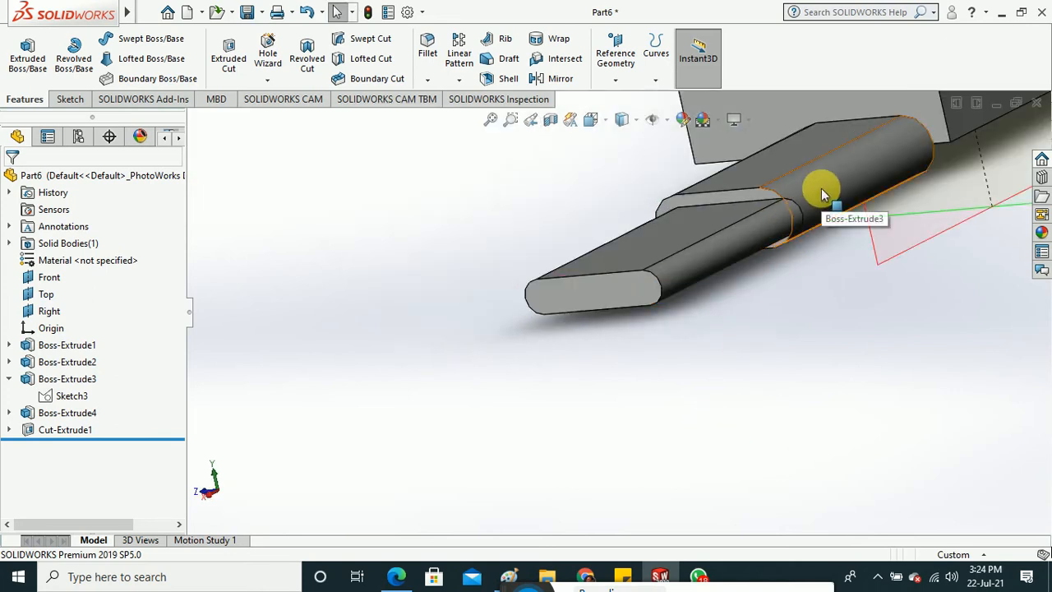
# Reopen the larger slot boss's sketch for editing and view it straight on from the right side.
pyautogui.click(80, 396)
pyautogui.rightClick(80, 396)
pyautogui.click(99, 296)
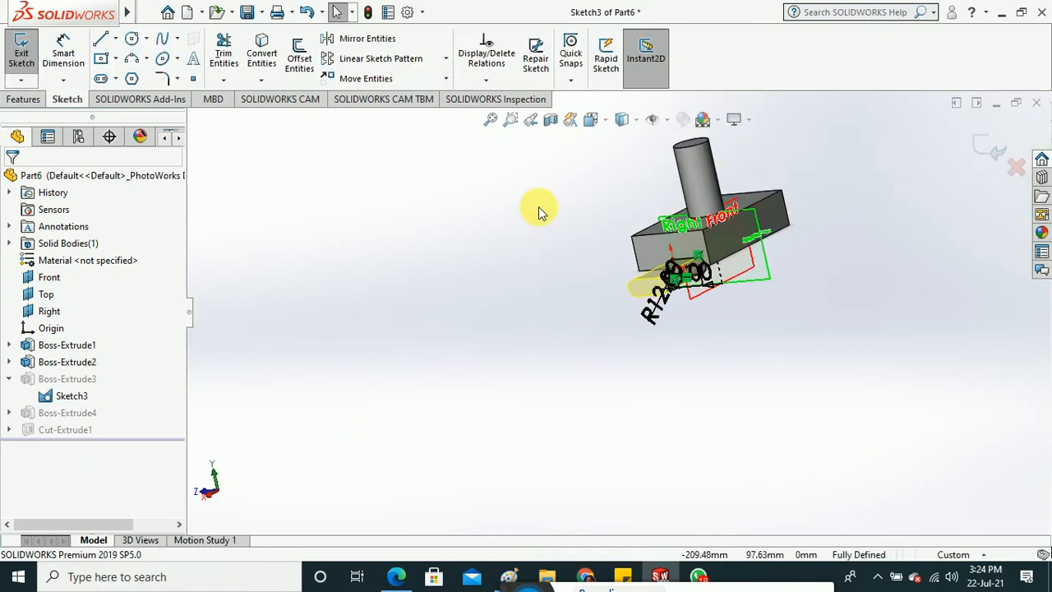
pyautogui.click(590, 119)
pyautogui.click(682, 206)
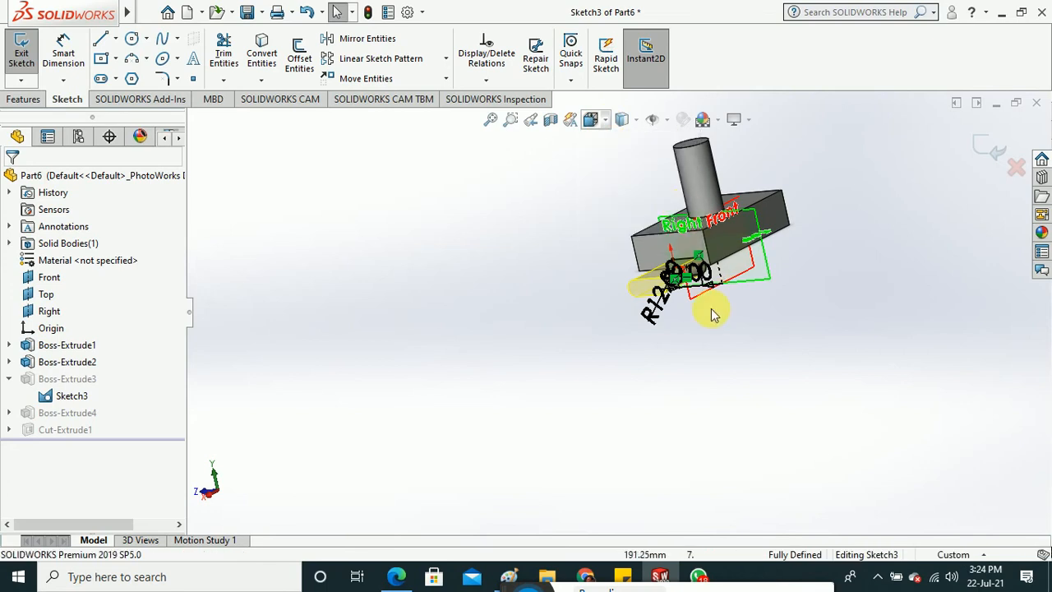
pyautogui.scroll(-6, 606, 304)
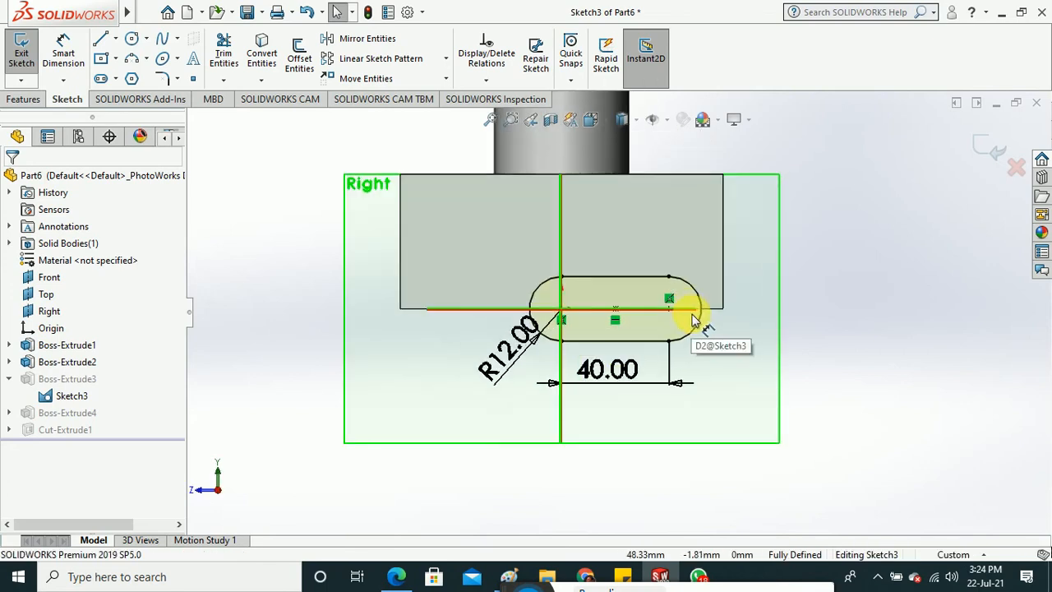
pyautogui.scroll(-2, 664, 309)
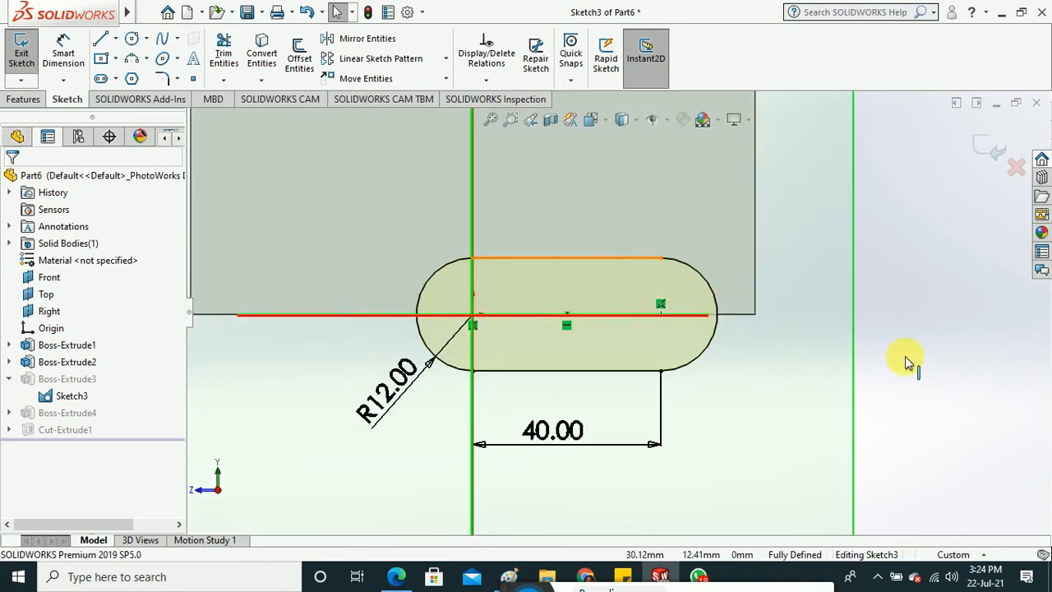
# Delete the slot profile from the sketch, undo the deletion, and check the slot's properties.
pyautogui.press('Delete')
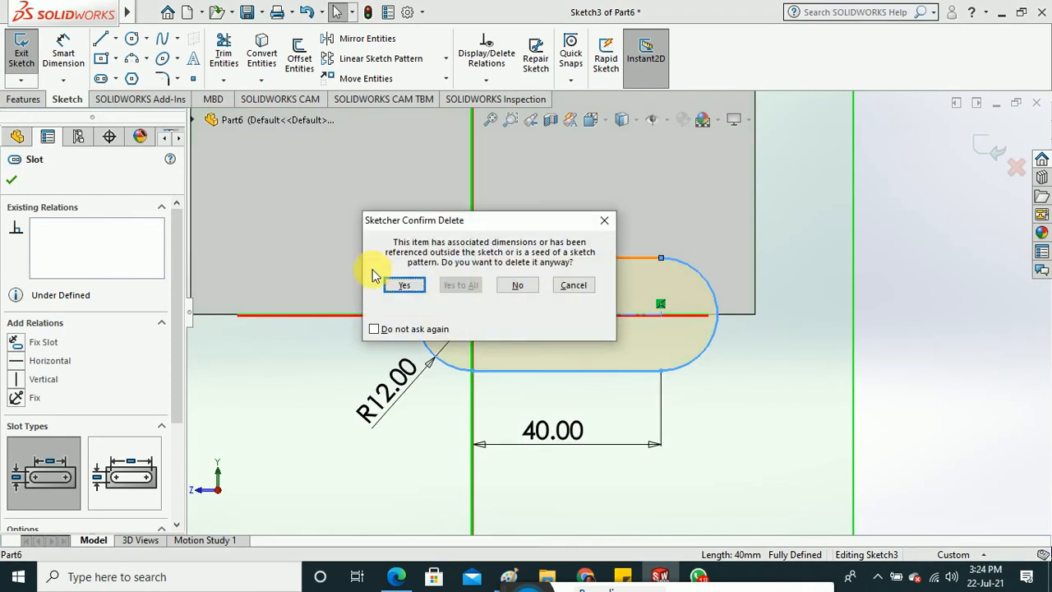
pyautogui.click(574, 285)
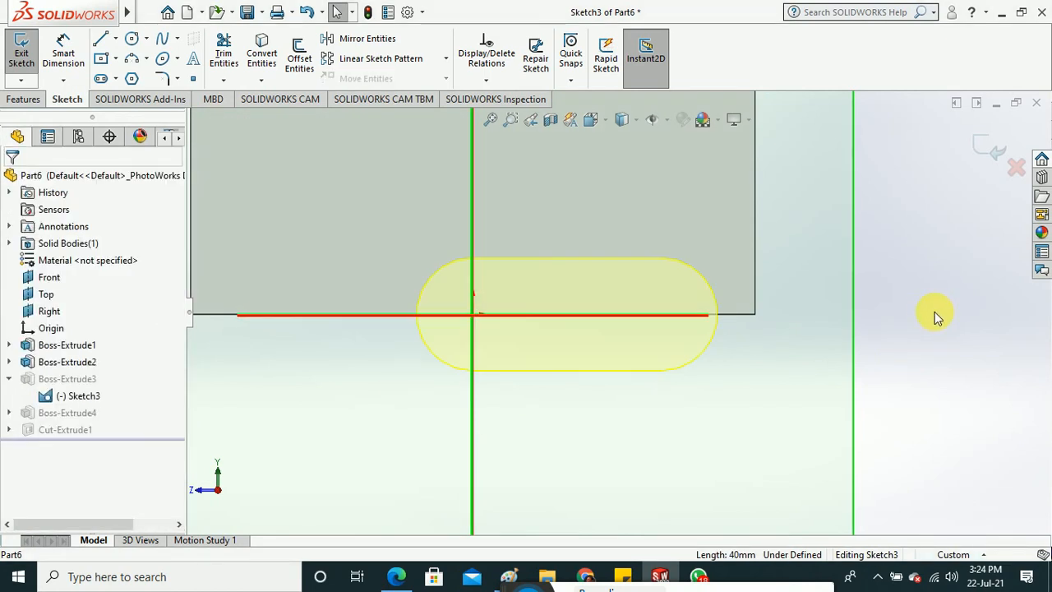
pyautogui.hotkey('ctrl', 'z')
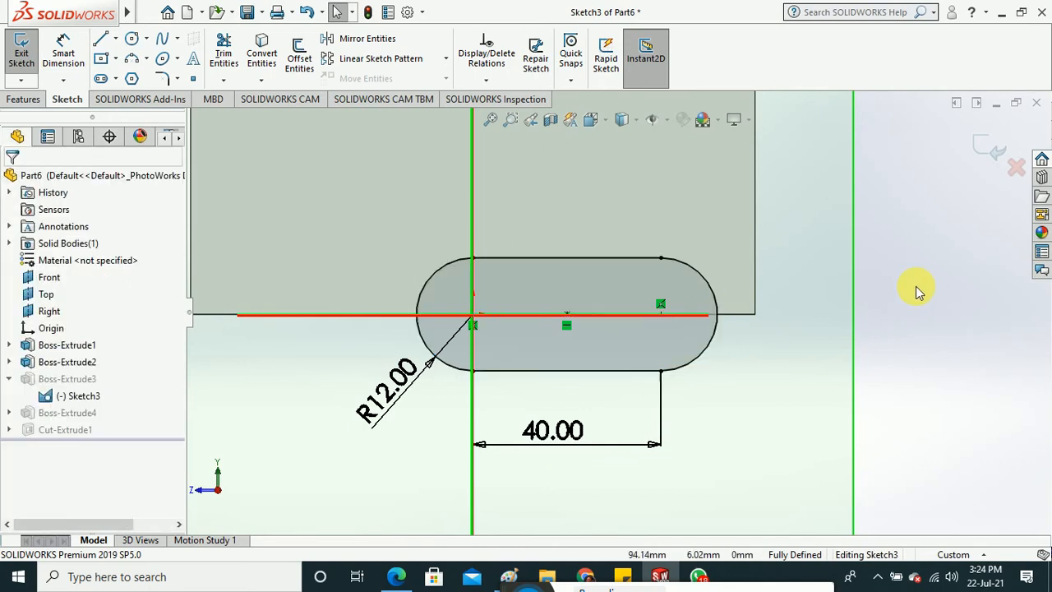
pyautogui.click(634, 256)
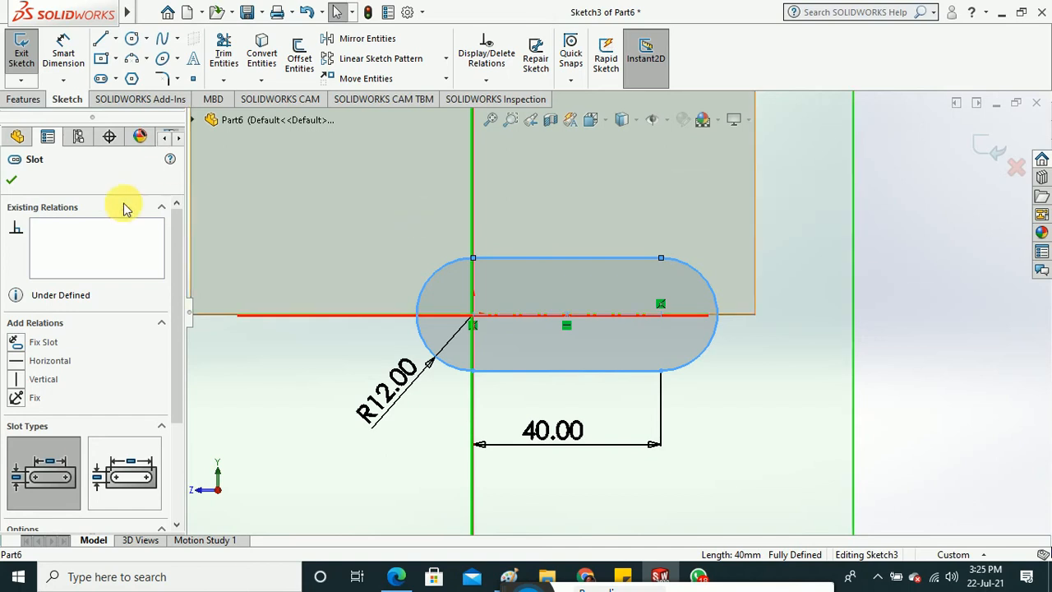
pyautogui.click(12, 181)
pyautogui.click(945, 331)
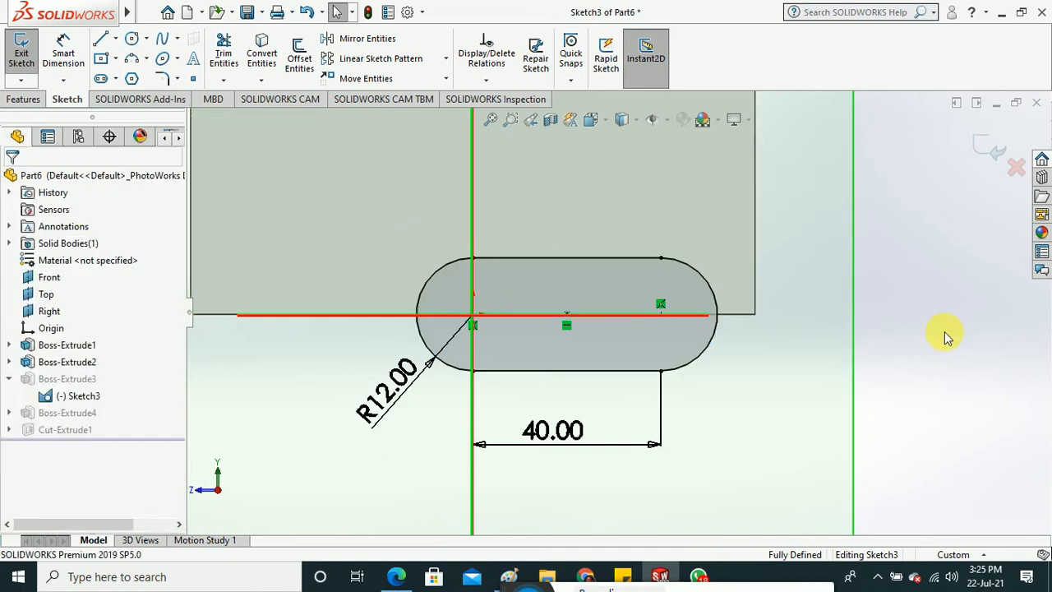
# Start the Line tool in the larger slot boss's sketch.
pyautogui.click(102, 46)
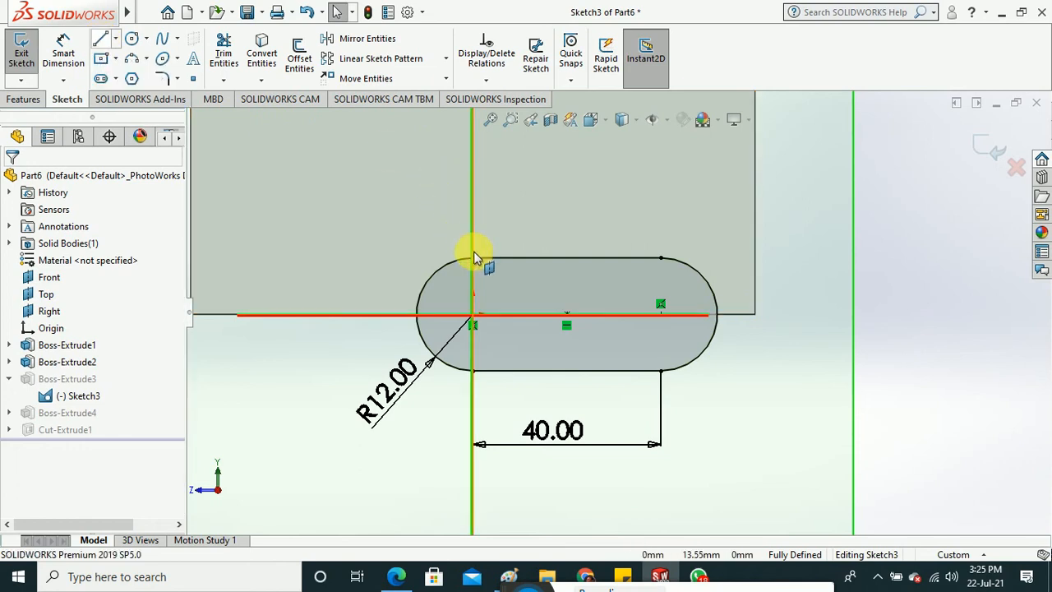
pyautogui.click(103, 45)
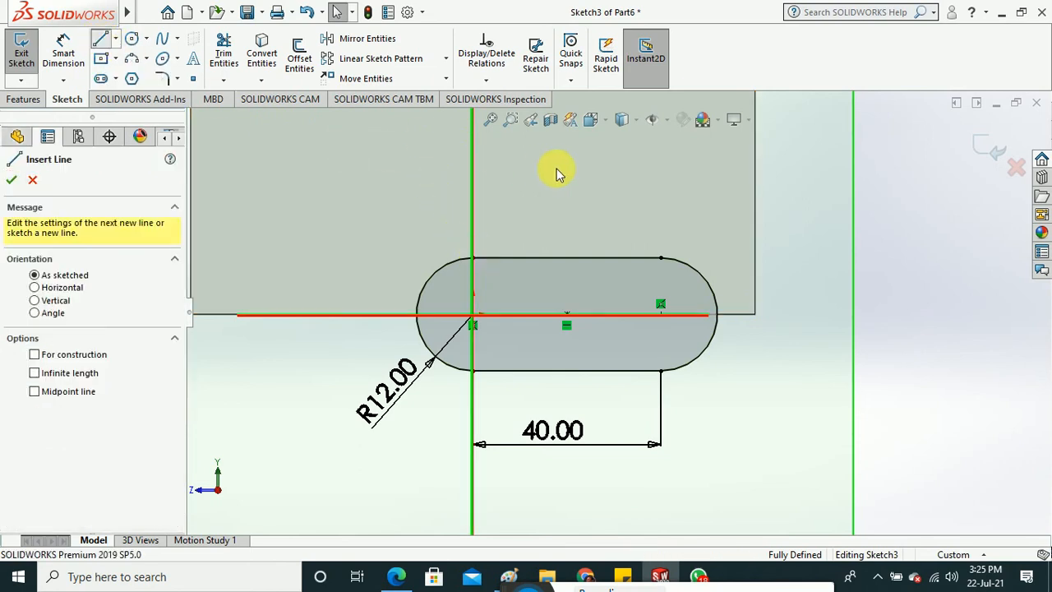
# Draw two perpendicular lines about 28 mm long, forming a peak above the slot between the ends of its upper straight edge.
pyautogui.click(475, 261)
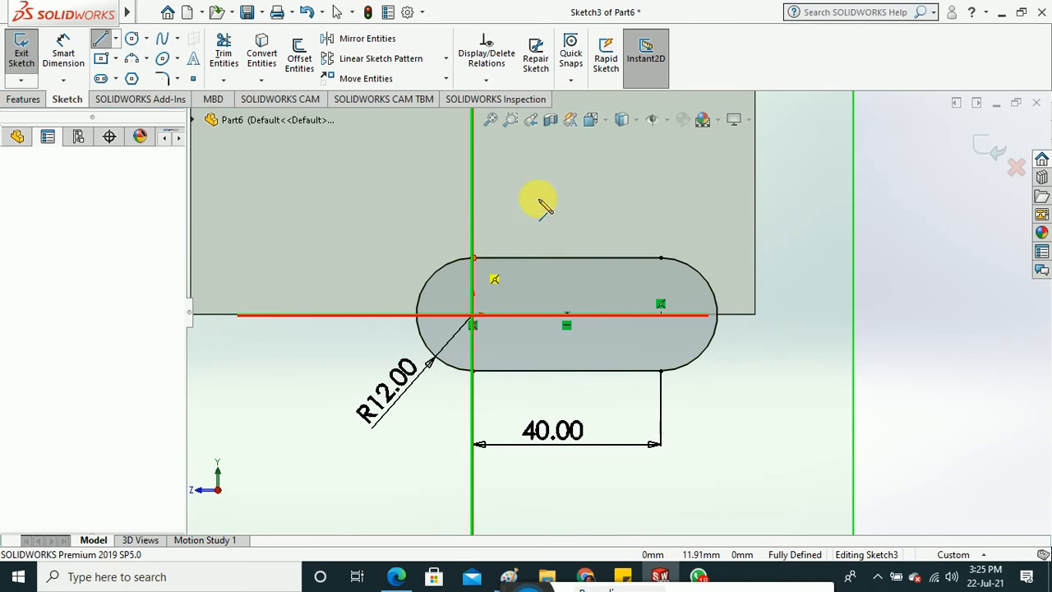
pyautogui.click(567, 164)
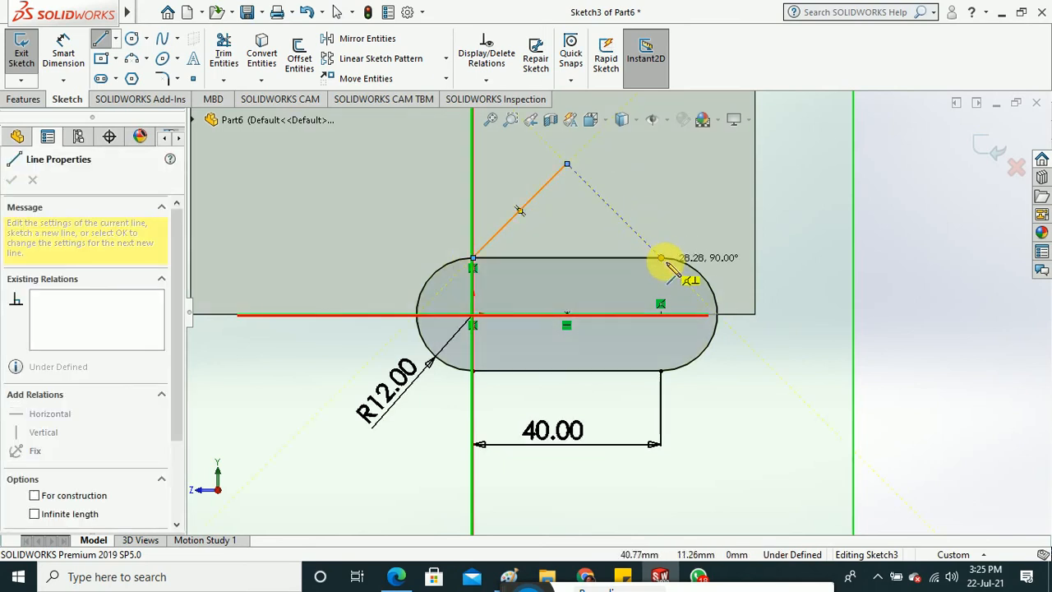
pyautogui.click(661, 259)
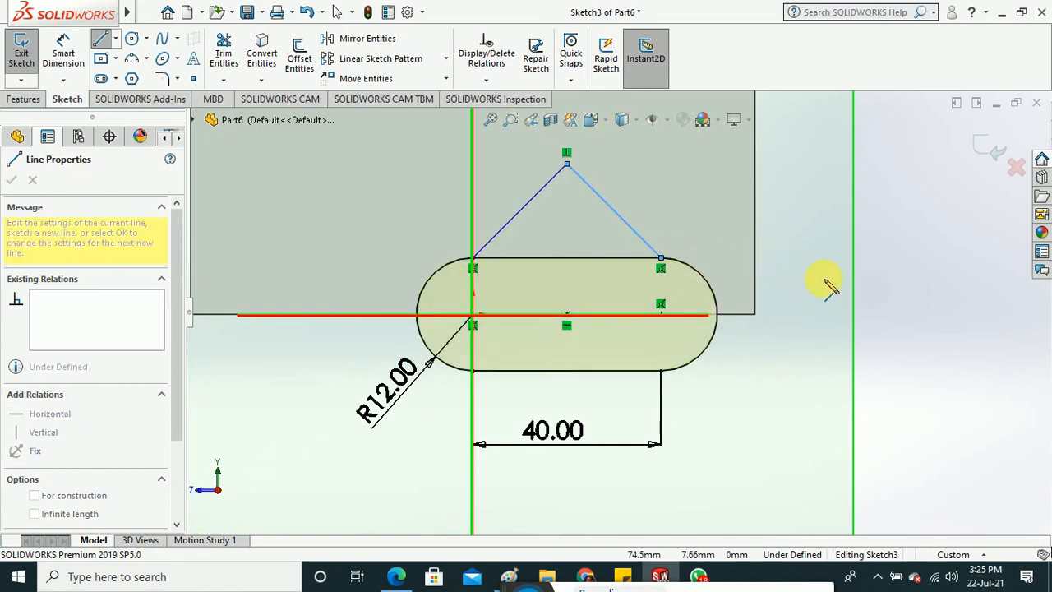
pyautogui.press('Escape')
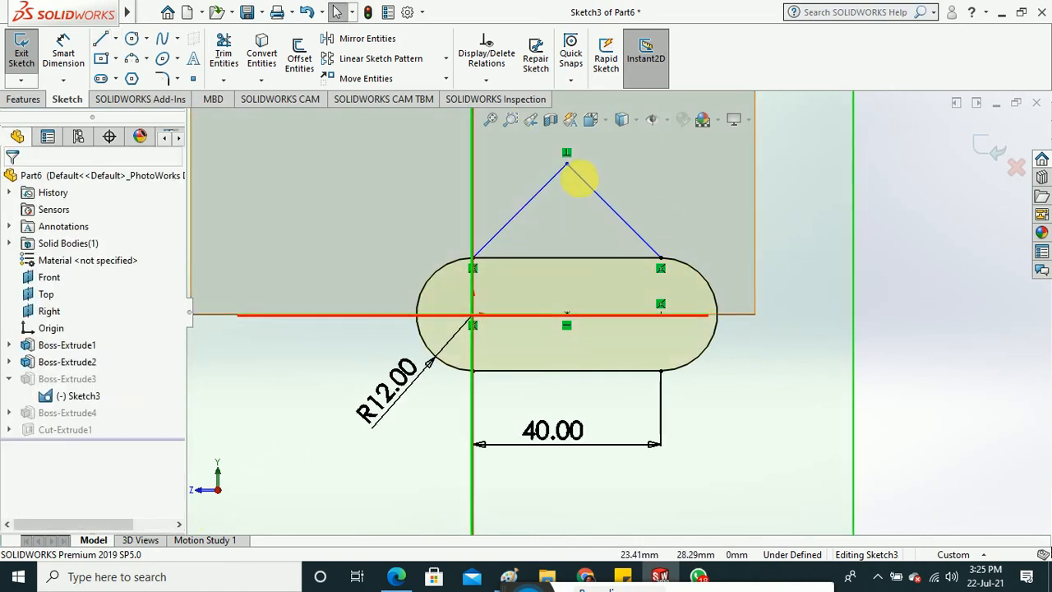
# Move the peak's apex aside and add a Vertical relation between it and the midpoint of the slot's centerline.
pyautogui.moveTo(567, 165); pyautogui.dragTo(627, 241)
pyautogui.click(920, 322)
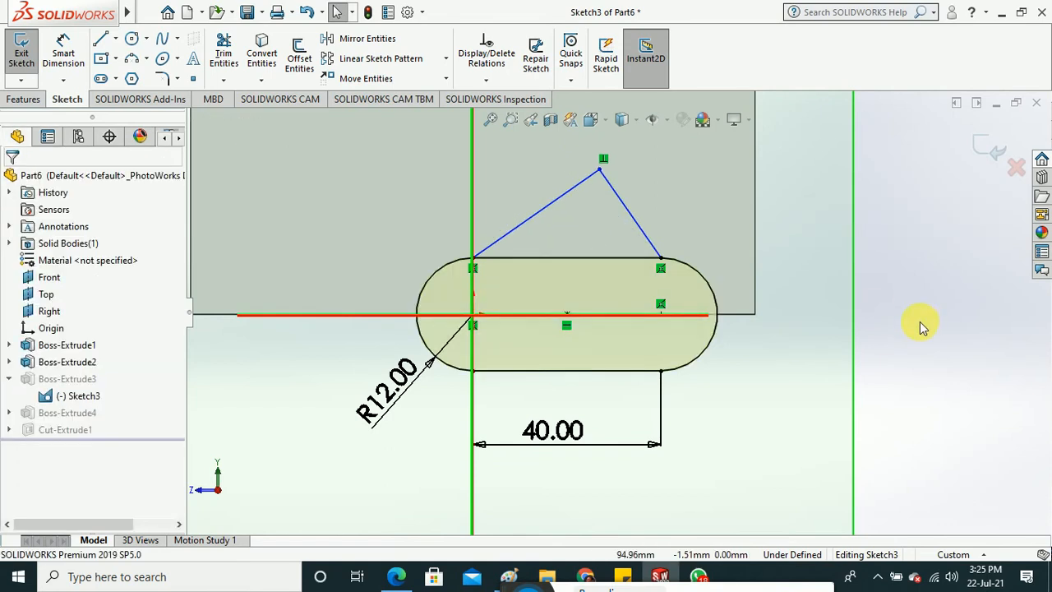
pyautogui.click(566, 316)
pyautogui.keyDown('ctrl'); pyautogui.click(727, 354); pyautogui.keyUp('ctrl')
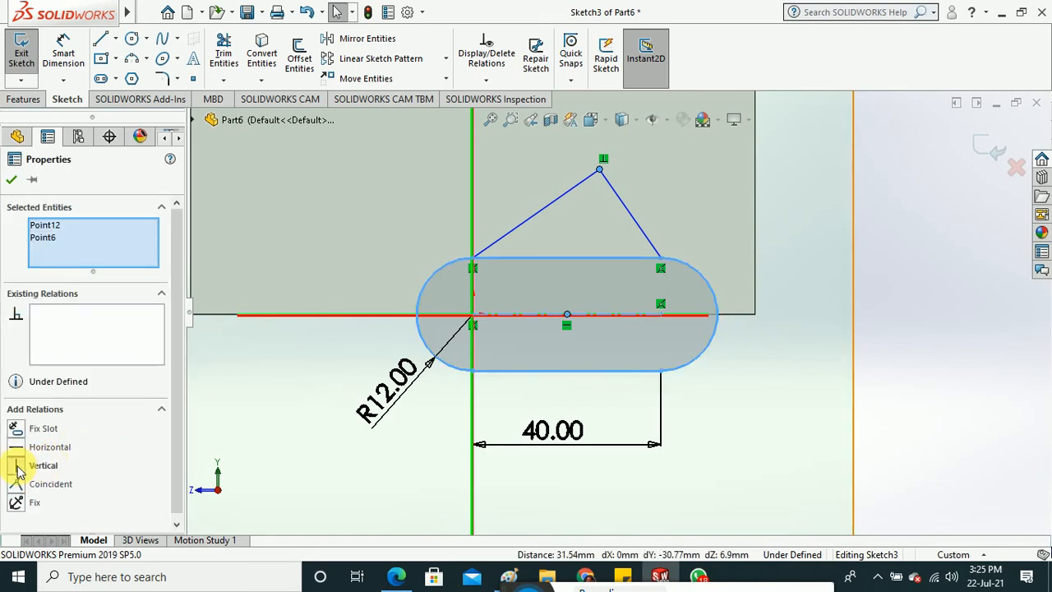
pyautogui.click(18, 467)
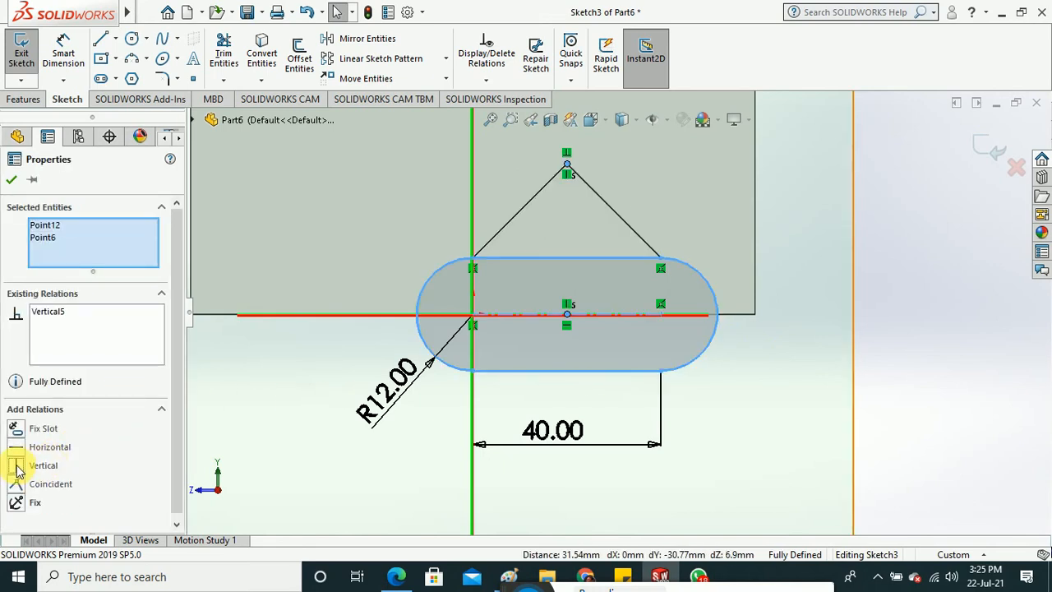
pyautogui.click(12, 184)
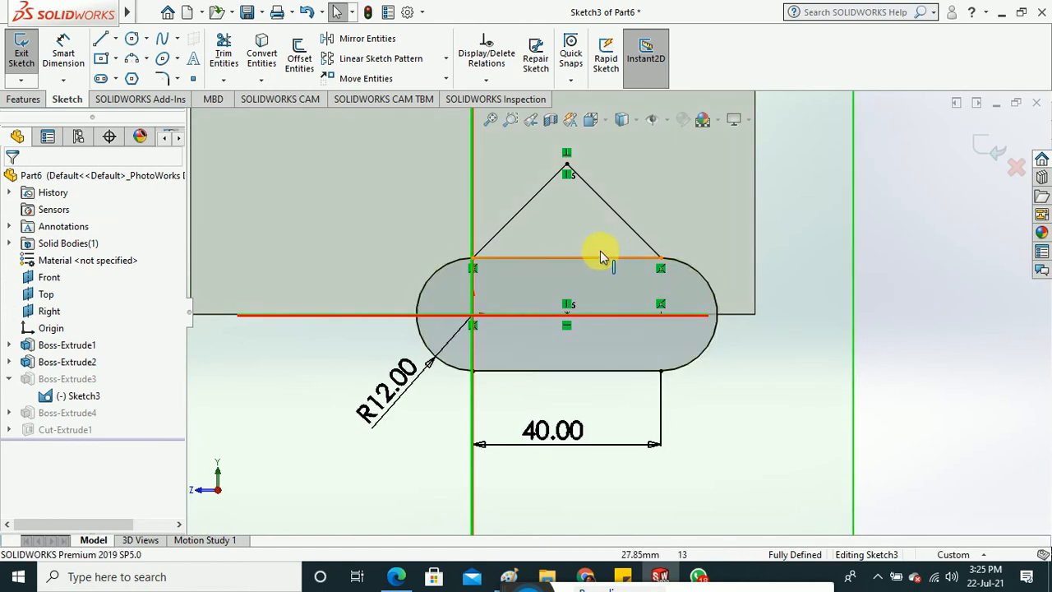
# Trim away the slot's upper straight edge beneath the two sloping lines.
pyautogui.scroll(-4, 600, 257)
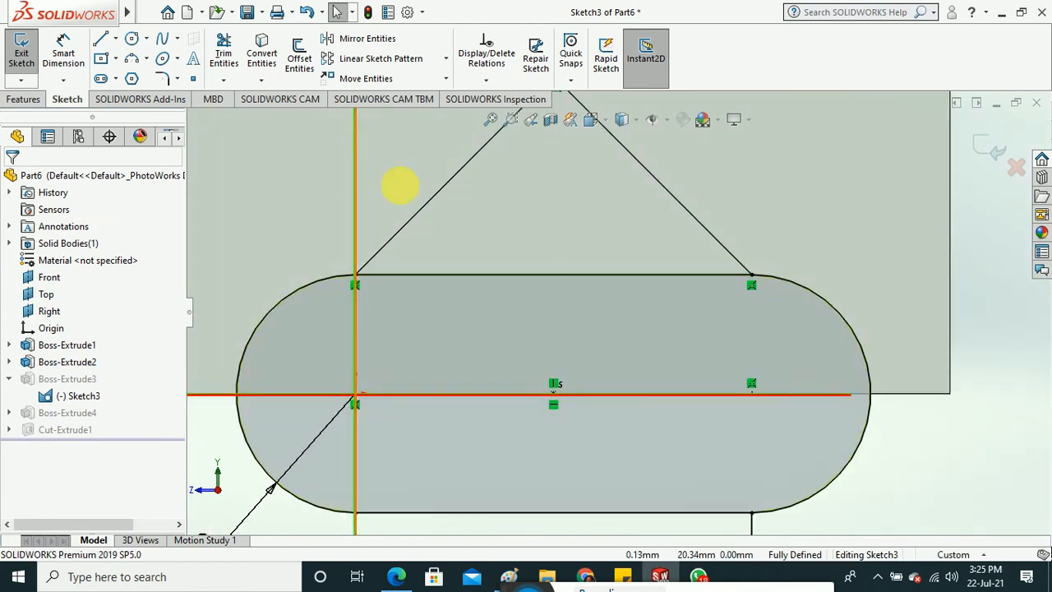
pyautogui.click(223, 49)
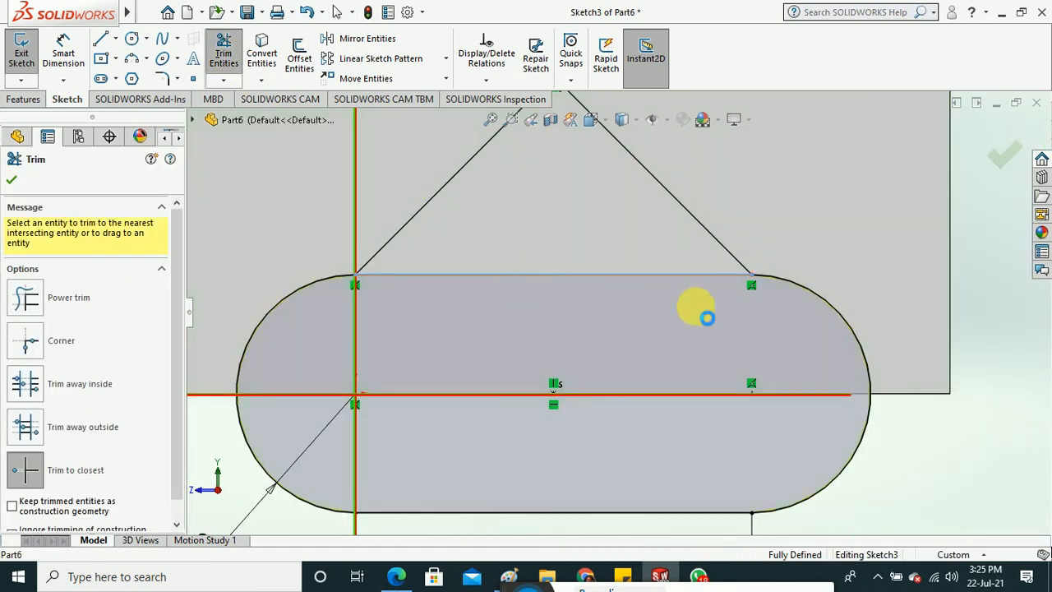
pyautogui.click(706, 318)
pyautogui.click(566, 292)
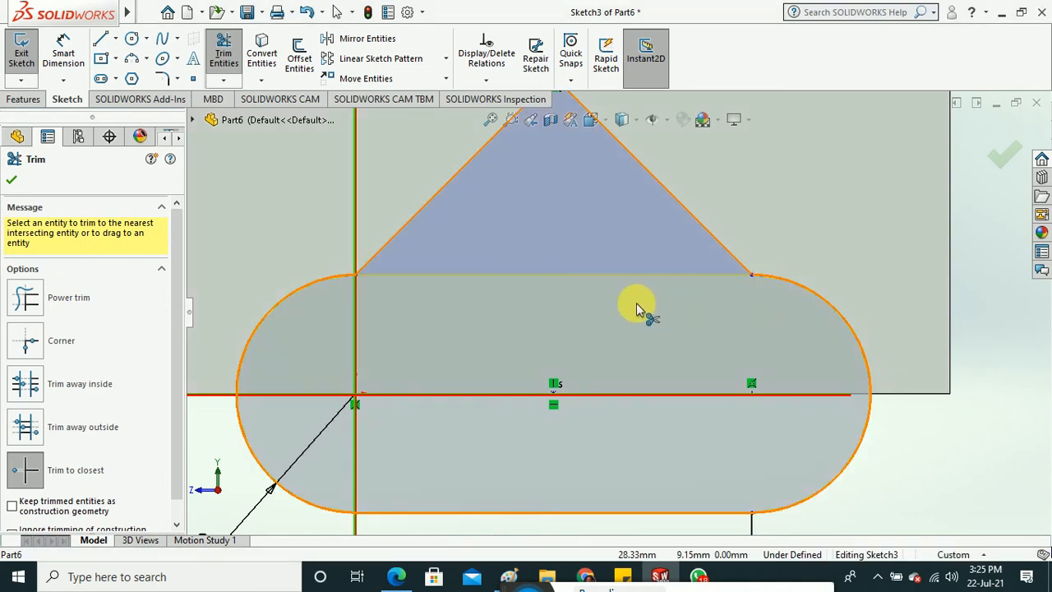
pyautogui.scroll(3, 639, 306)
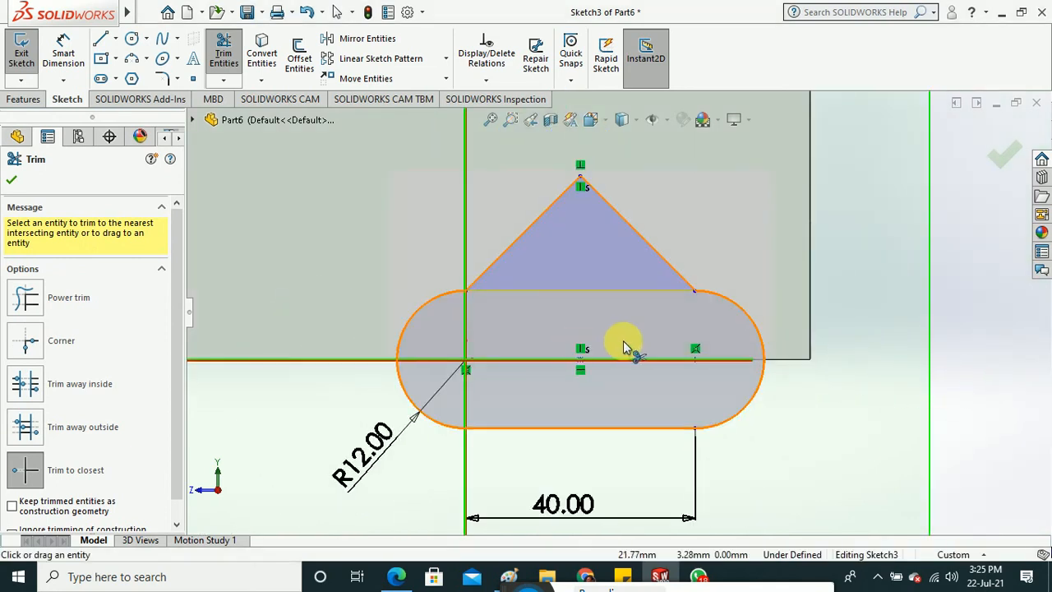
# Dimension the right end arc with a 12 mm radius.
pyautogui.click(73, 57)
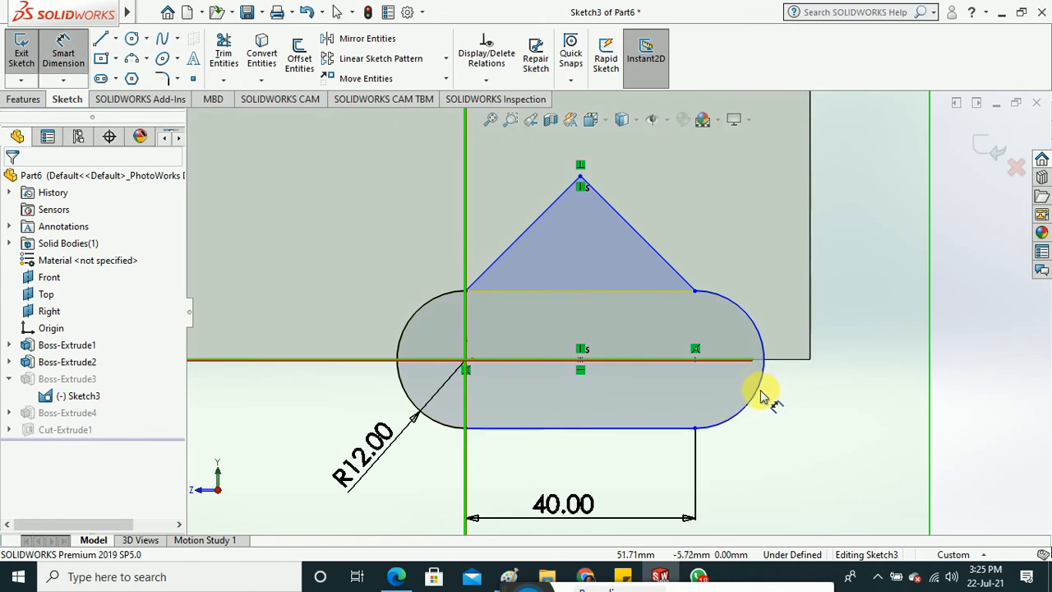
pyautogui.click(764, 390)
pyautogui.click(826, 417)
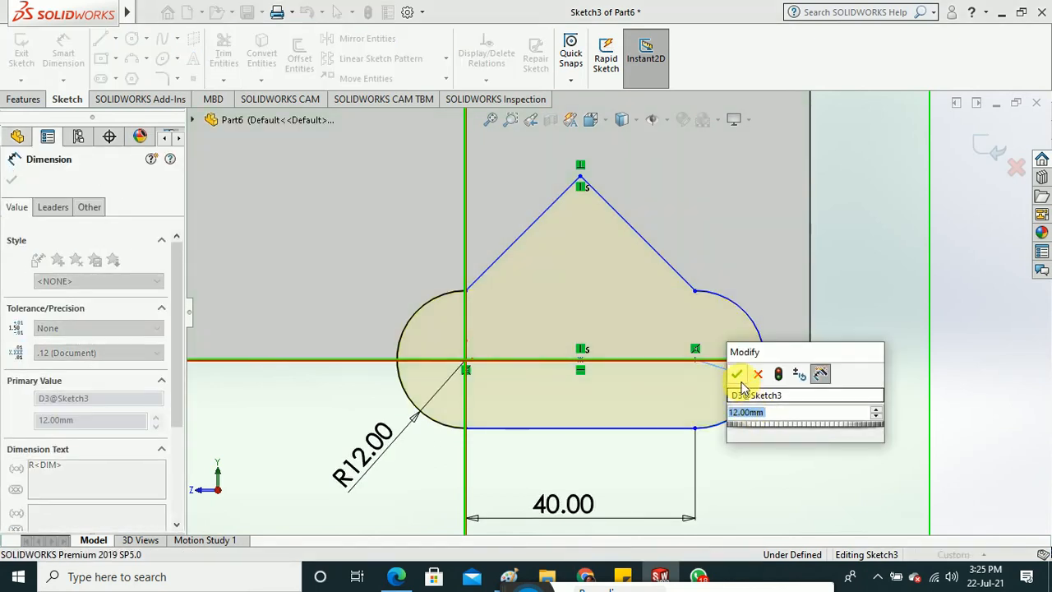
pyautogui.click(978, 433)
pyautogui.click(970, 428)
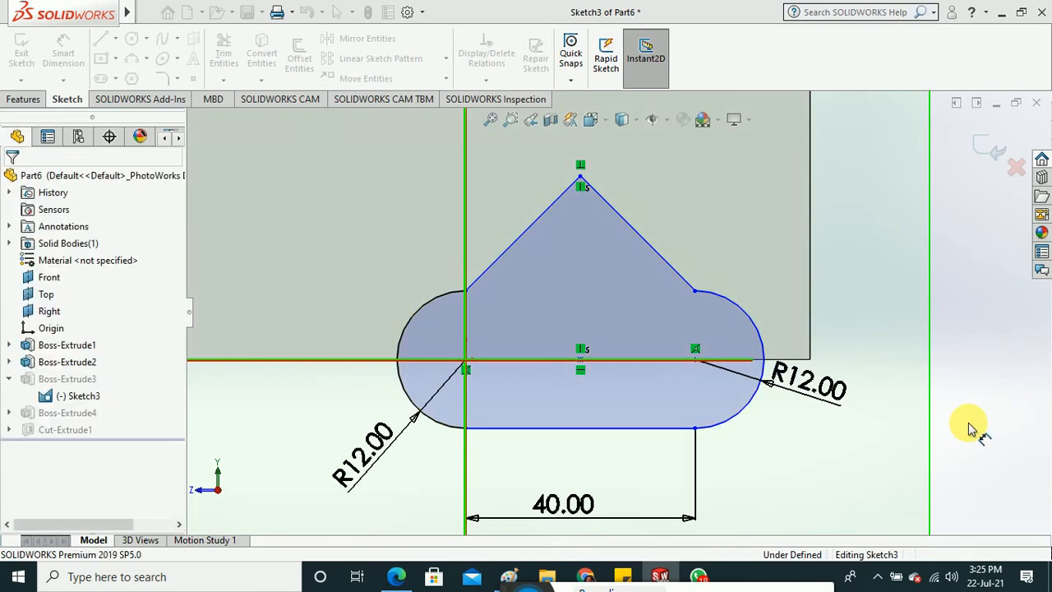
pyautogui.press('Escape')
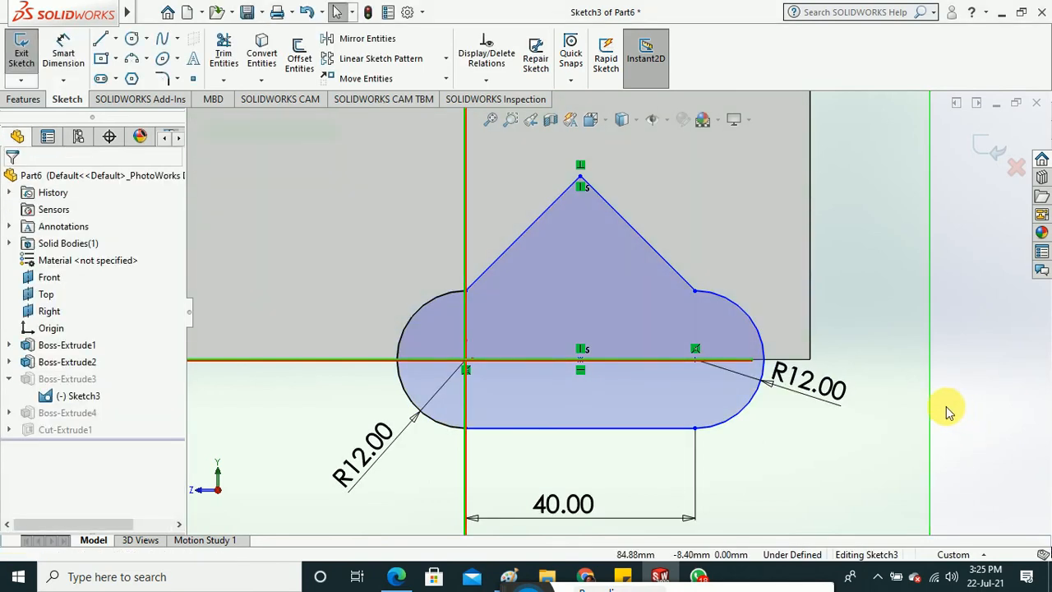
# Move the right endpoint of the bottom line along the arc to test the profile's freedom.
pyautogui.click(698, 288)
pyautogui.moveTo(715, 271)
pyautogui.mouseDown()
pyautogui.moveTo(723, 259)
pyautogui.moveTo(754, 305)
pyautogui.moveTo(696, 426)
pyautogui.moveTo(764, 428)
pyautogui.moveTo(735, 434)
pyautogui.moveTo(725, 422)
pyautogui.mouseUp()
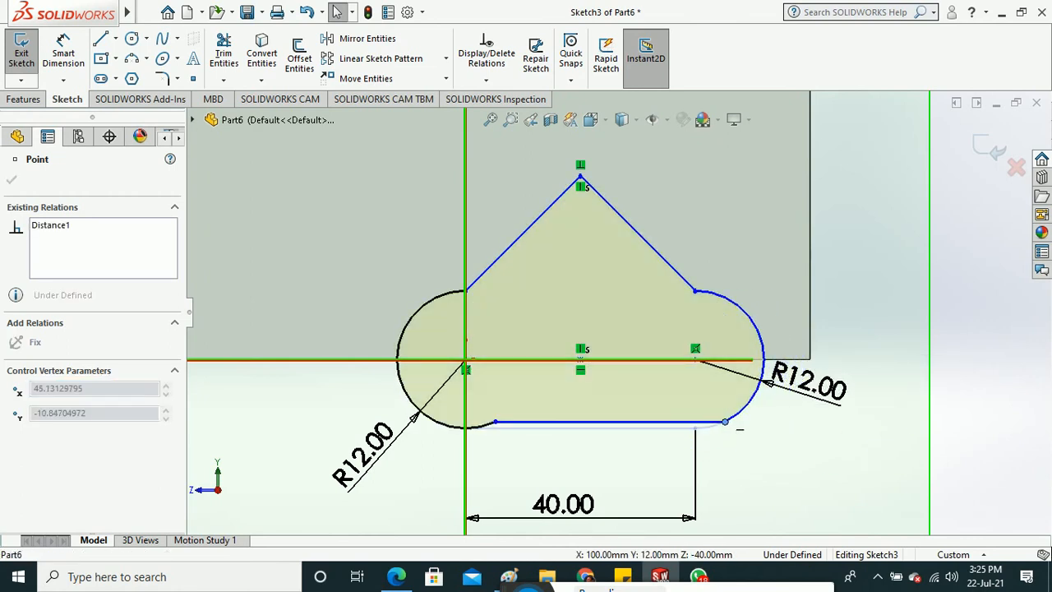
pyautogui.click(970, 426)
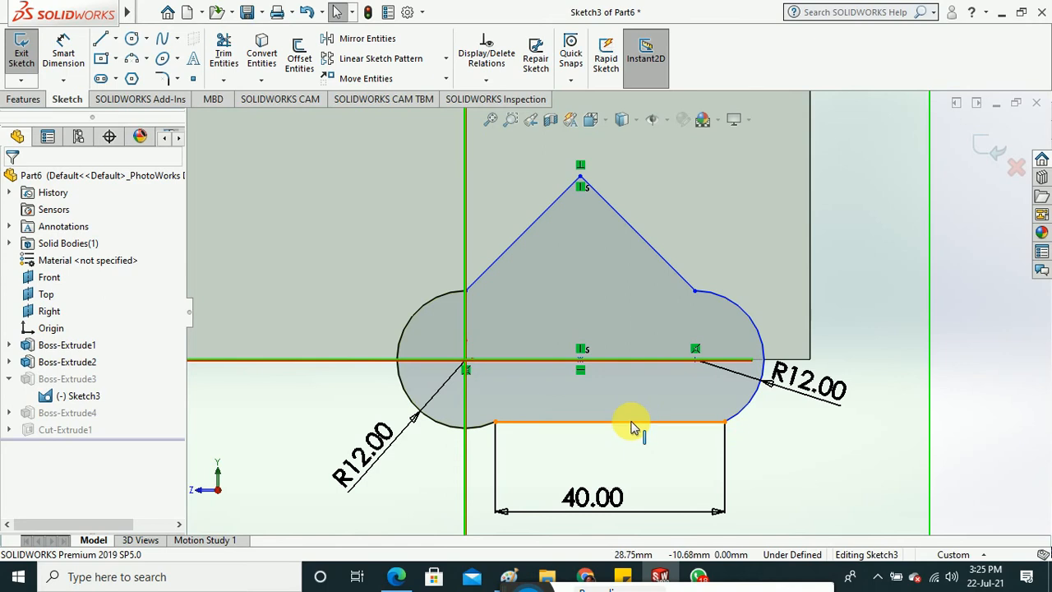
# Add Tangent relations between the bottom line and both the left and right end arcs.
pyautogui.click(485, 425)
pyautogui.keyDown('ctrl'); pyautogui.click(482, 427); pyautogui.keyUp('ctrl')
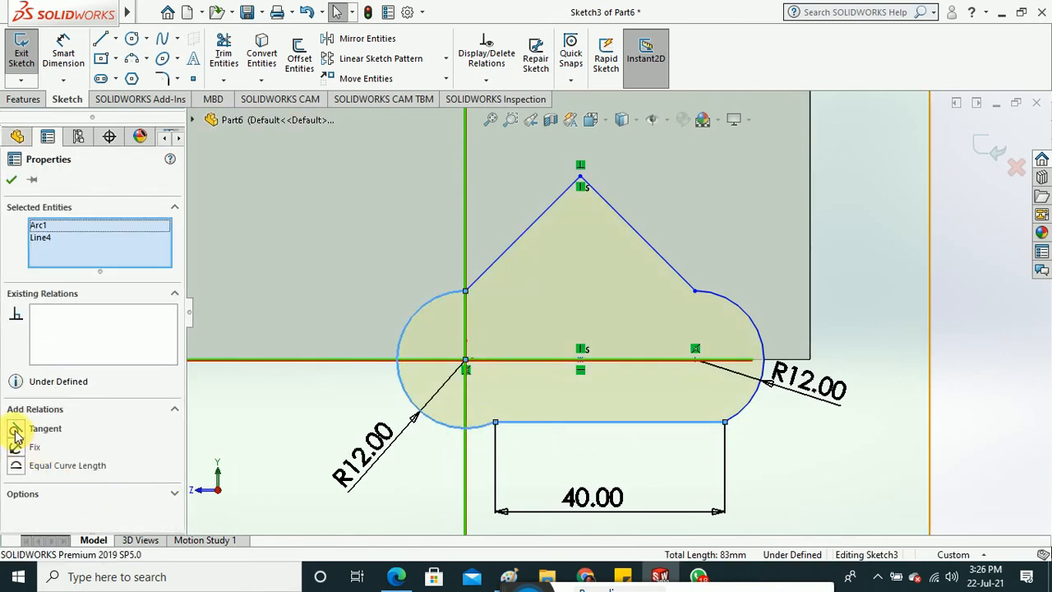
pyautogui.click(16, 429)
pyautogui.click(11, 179)
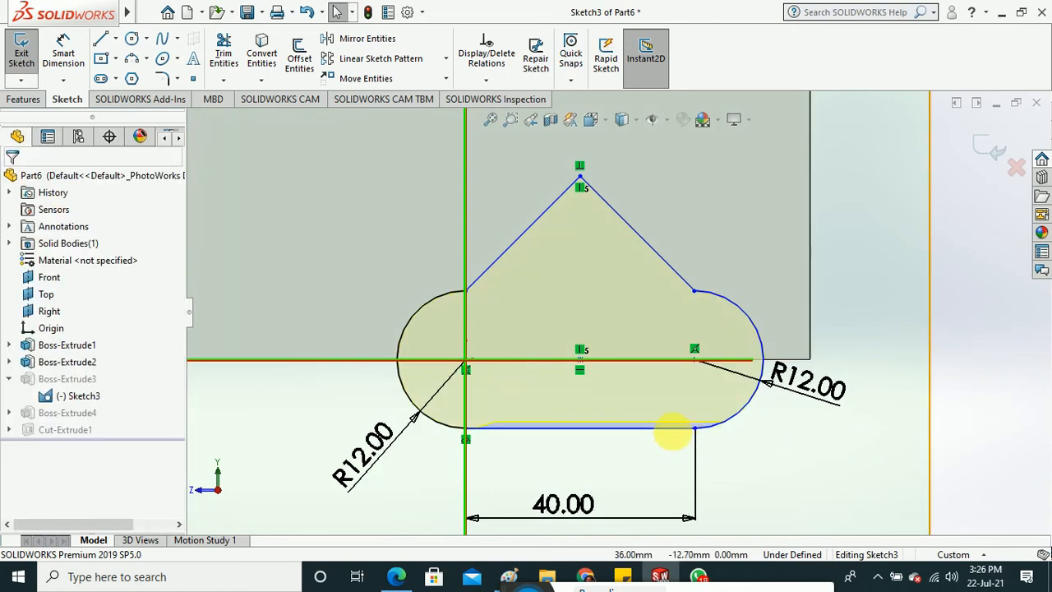
pyautogui.click(717, 435)
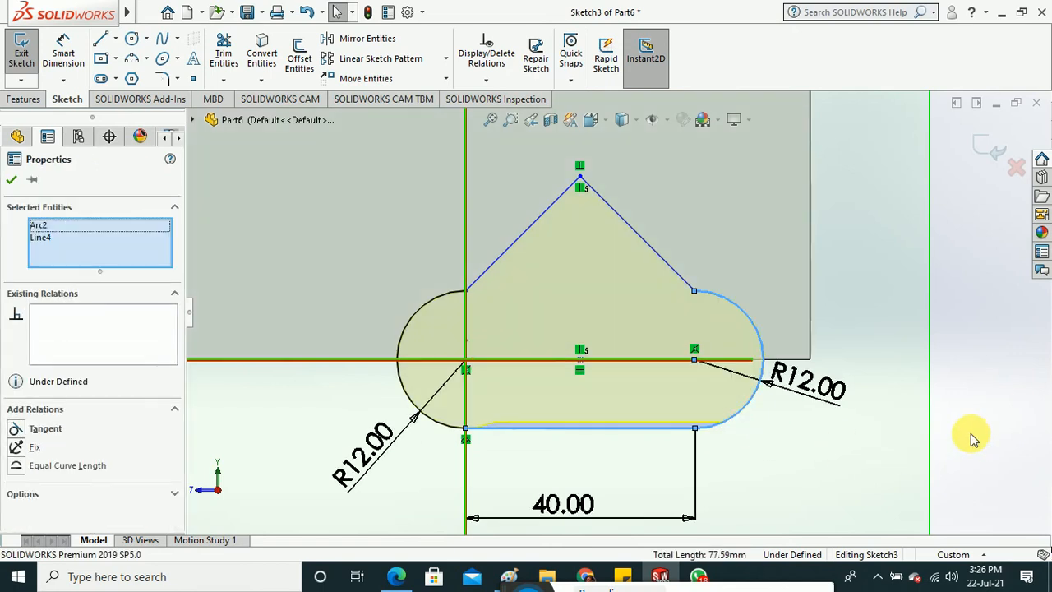
pyautogui.click(16, 429)
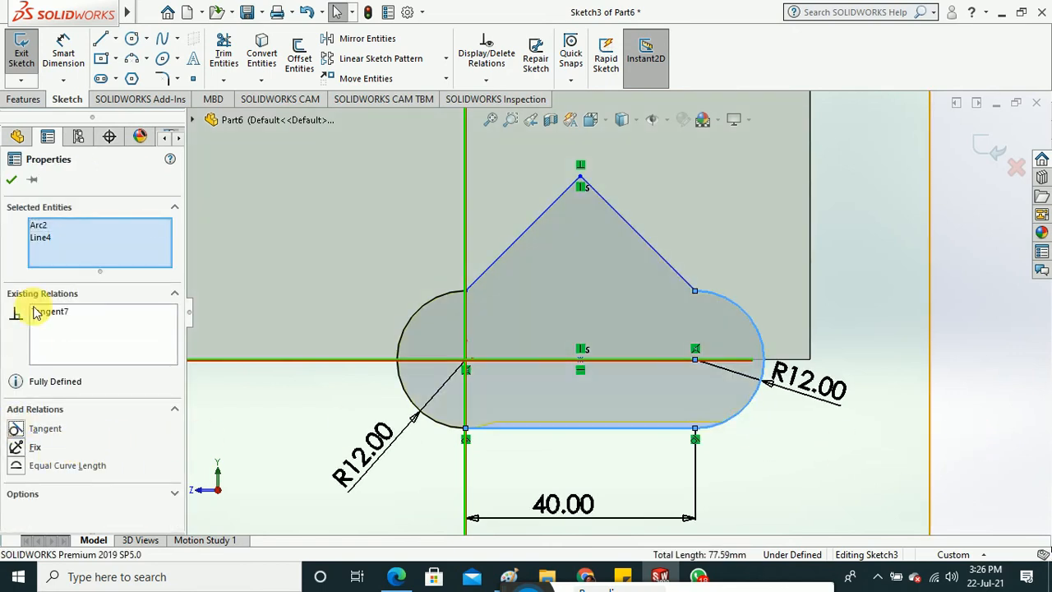
pyautogui.click(12, 179)
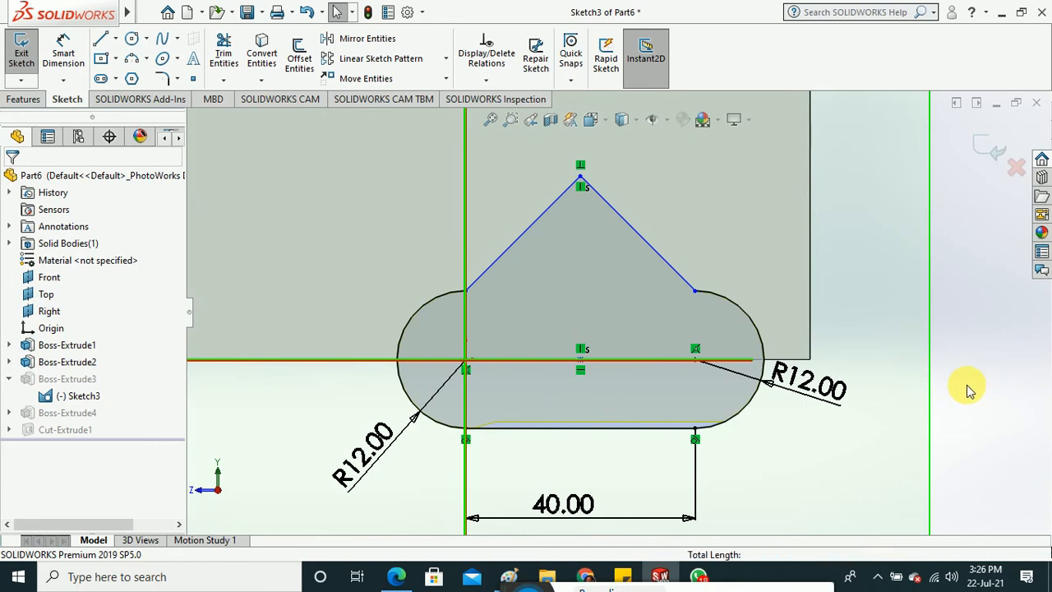
# Move the apex of the sloping lines slightly to test how the profile shifts.
pyautogui.scroll(-1, 622, 248)
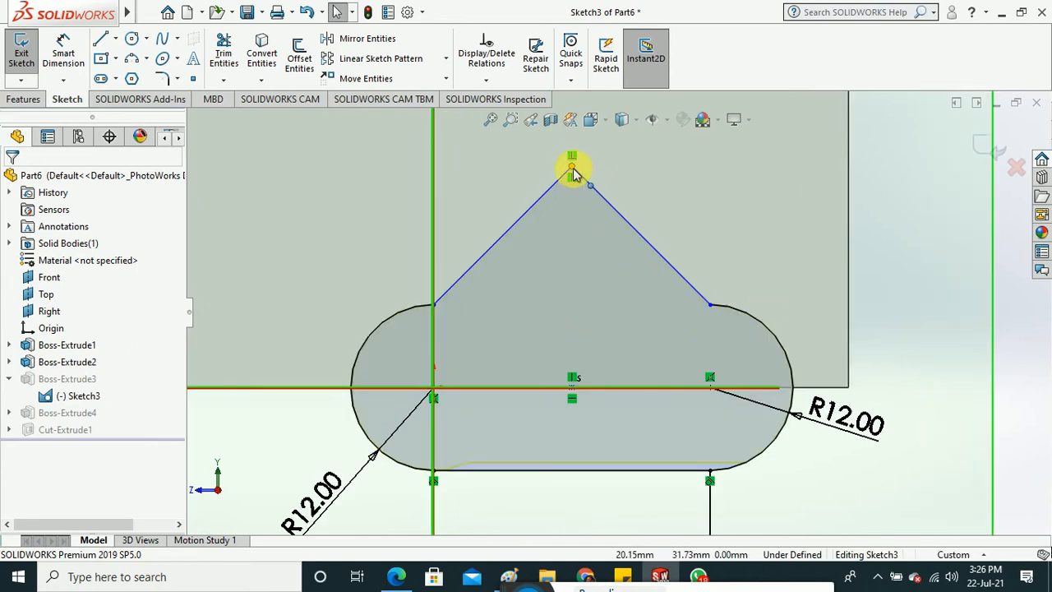
pyautogui.moveTo(572, 166)
pyautogui.mouseDown()
pyautogui.moveTo(572, 238)
pyautogui.moveTo(572, 170)
pyautogui.mouseUp()
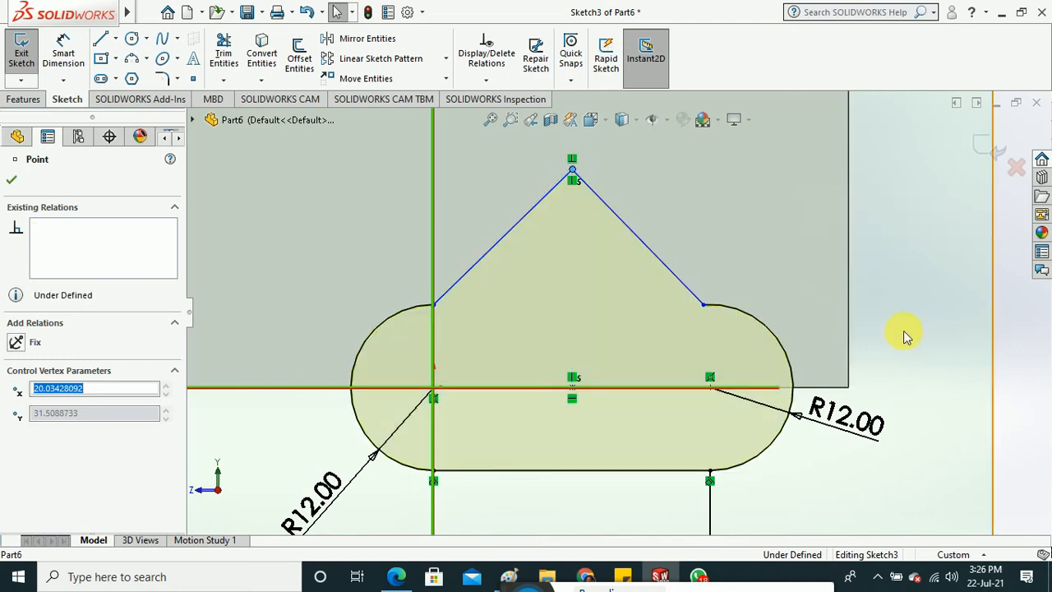
pyautogui.click(1022, 355)
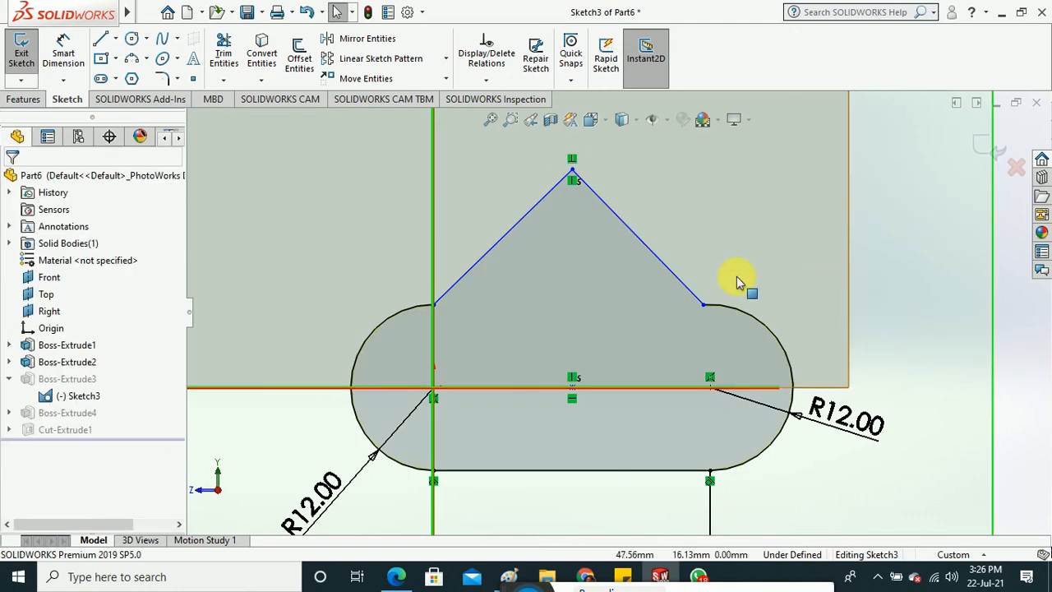
# Add Tangent relations between each sloping line and its adjoining end arc, first on the right and then on the left.
pyautogui.click(739, 308)
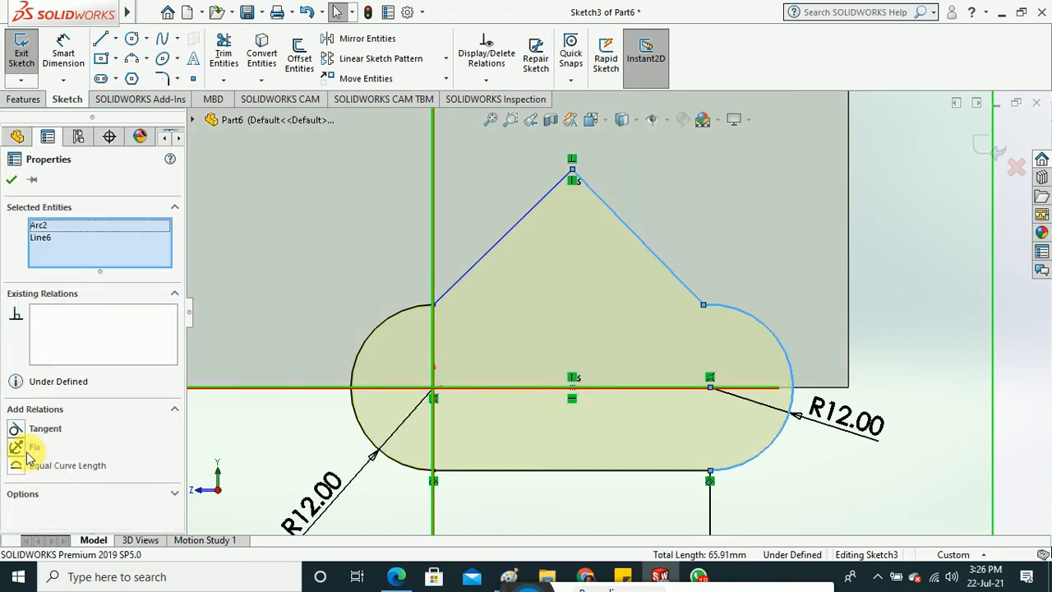
pyautogui.click(16, 428)
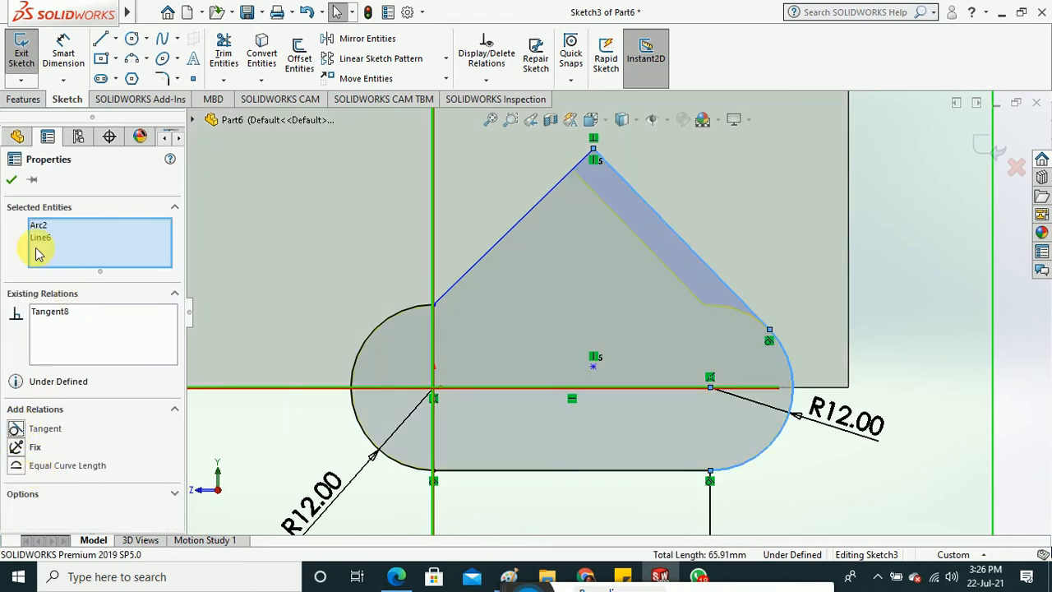
pyautogui.click(11, 179)
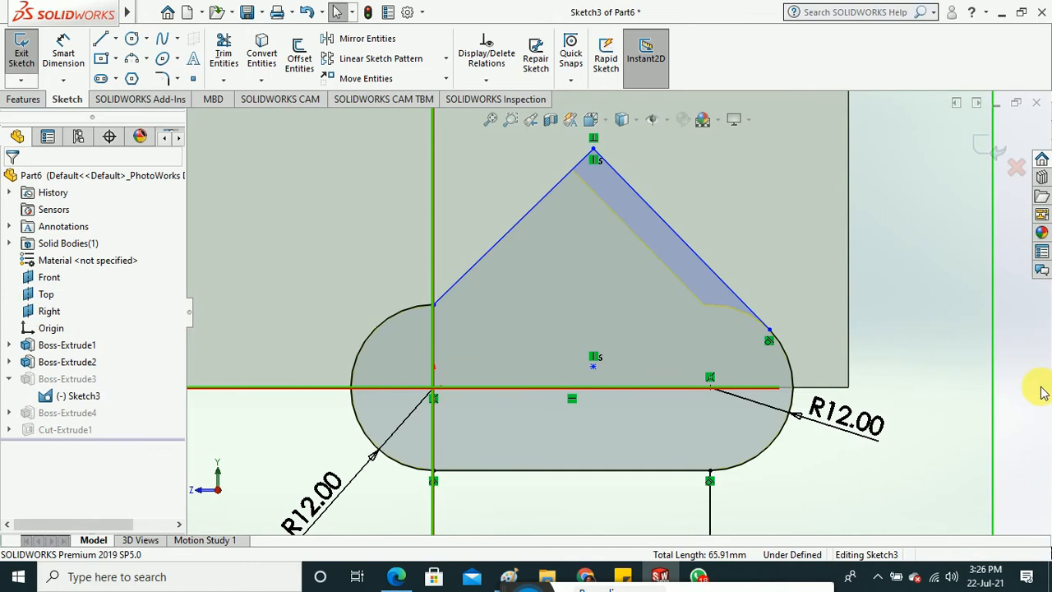
pyautogui.click(493, 251)
pyautogui.keyDown('ctrl'); pyautogui.click(413, 313); pyautogui.keyUp('ctrl')
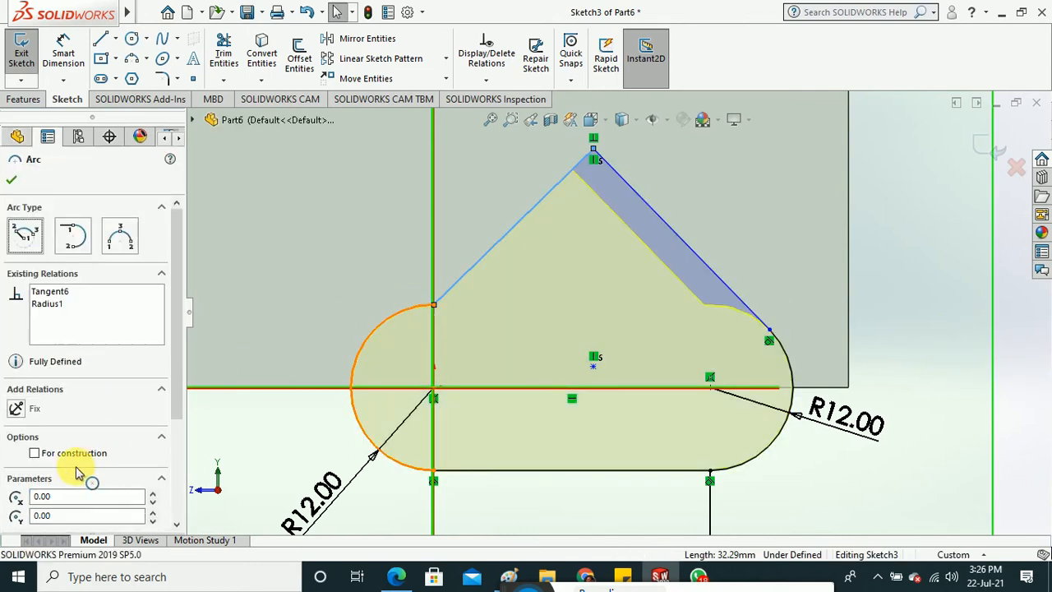
pyautogui.click(15, 431)
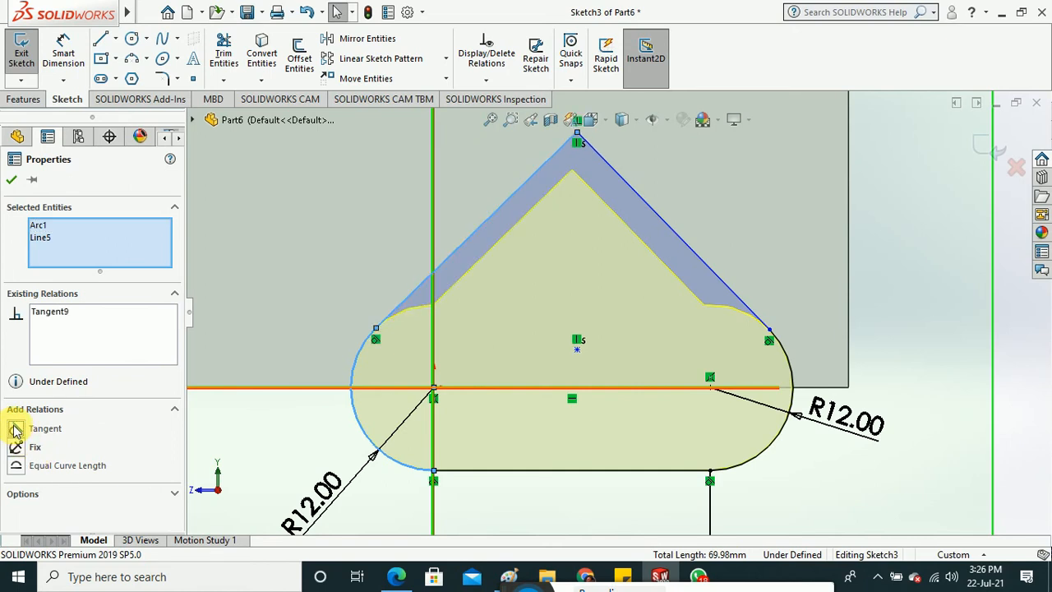
pyautogui.click(12, 180)
# Dimension the length of the left sloping line and exit the sketch to rebuild the part.
pyautogui.scroll(3, 273, 267)
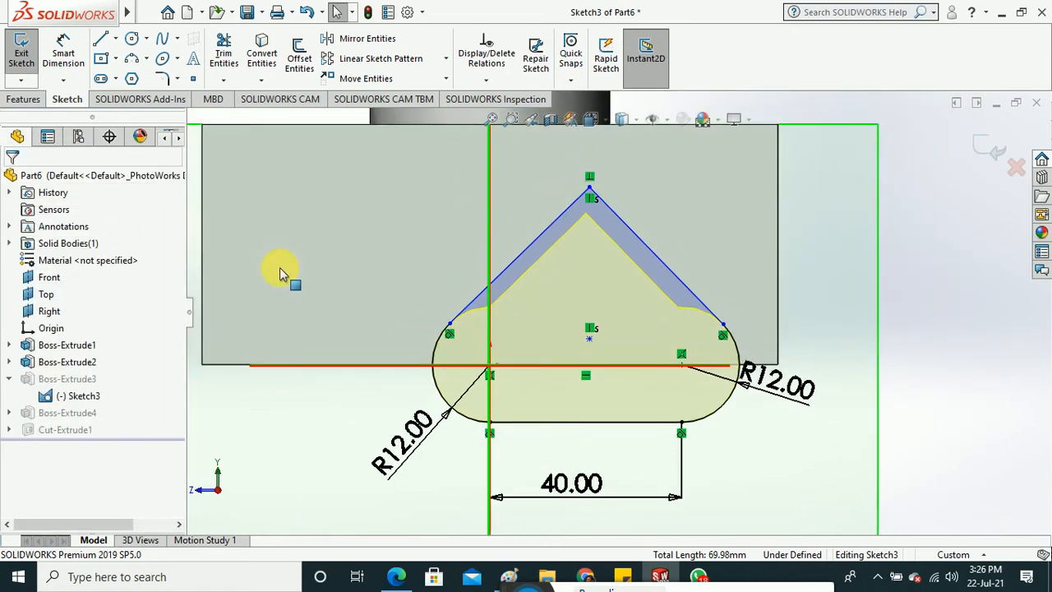
pyautogui.scroll(-2, 577, 256)
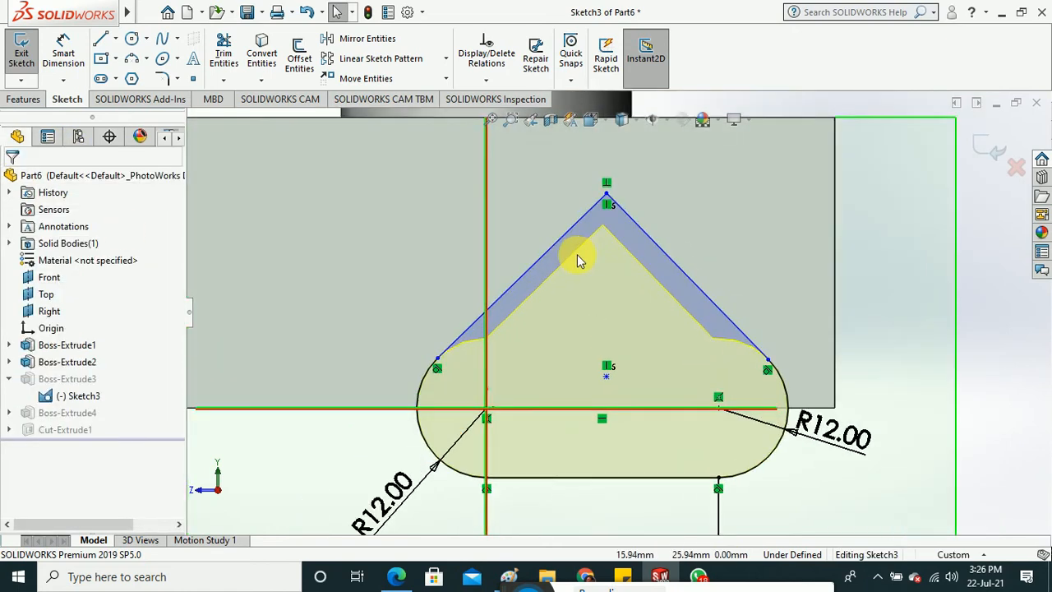
pyautogui.click(72, 55)
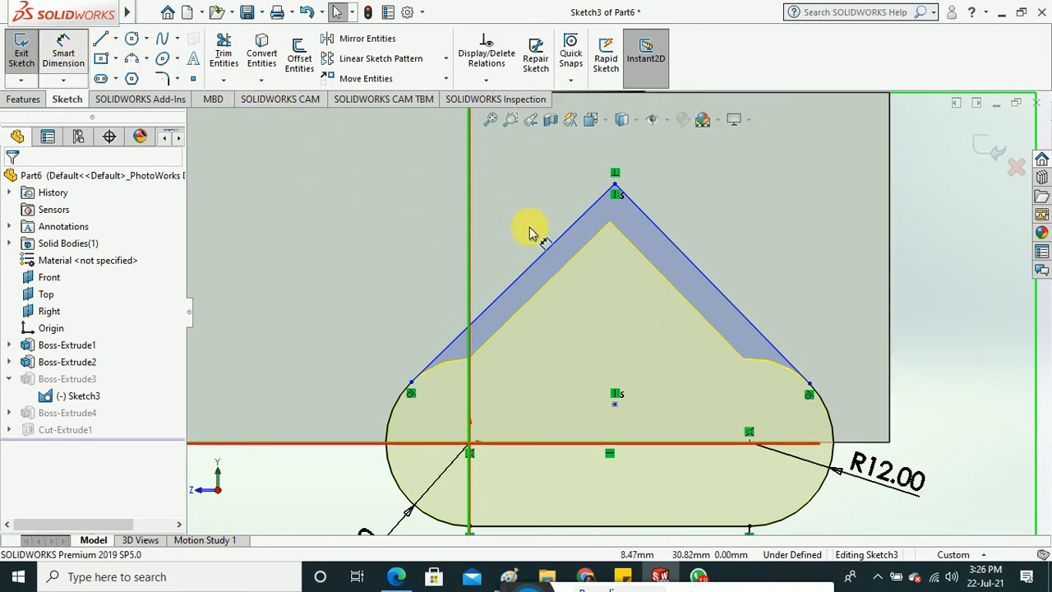
pyautogui.click(523, 239)
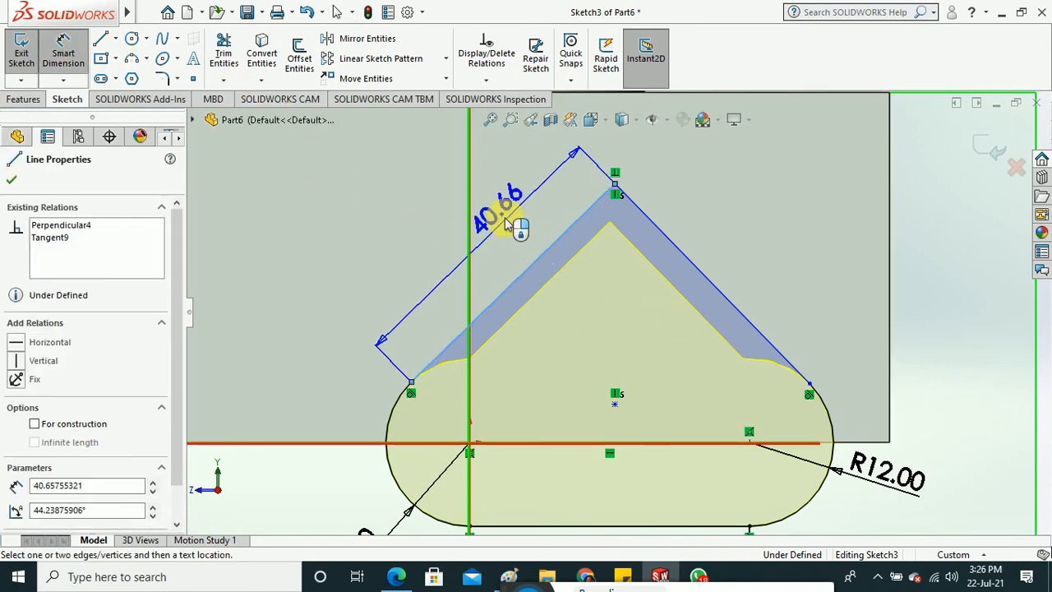
pyautogui.click(524, 243)
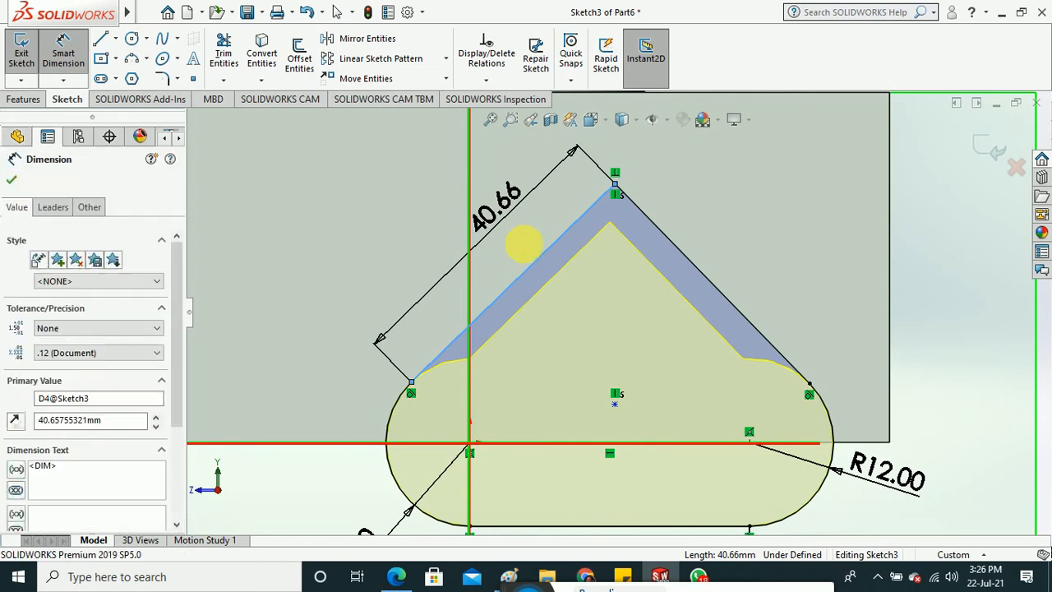
pyautogui.press('Return')
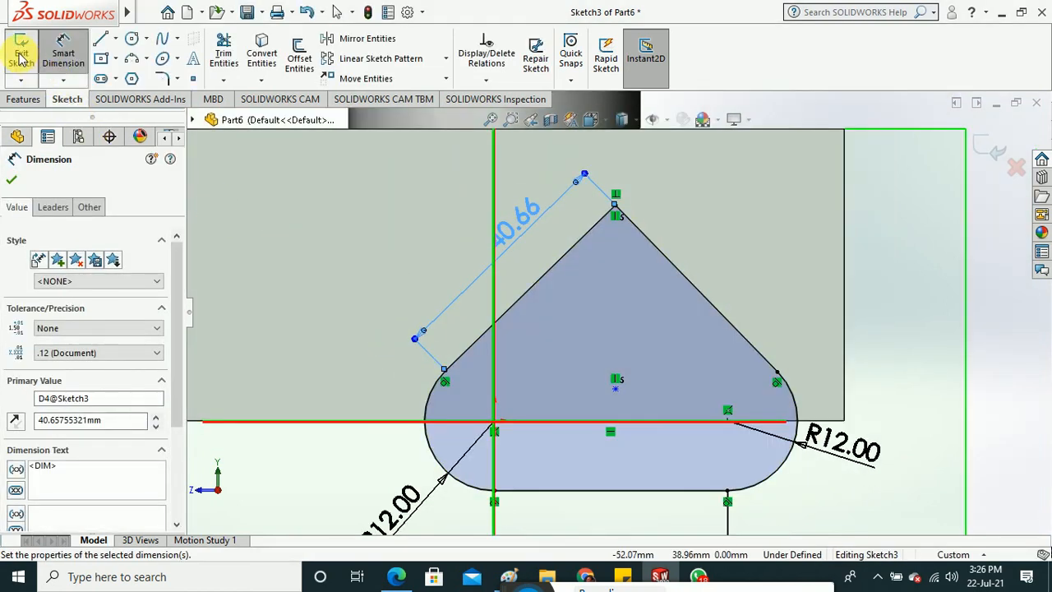
pyautogui.click(608, 314)
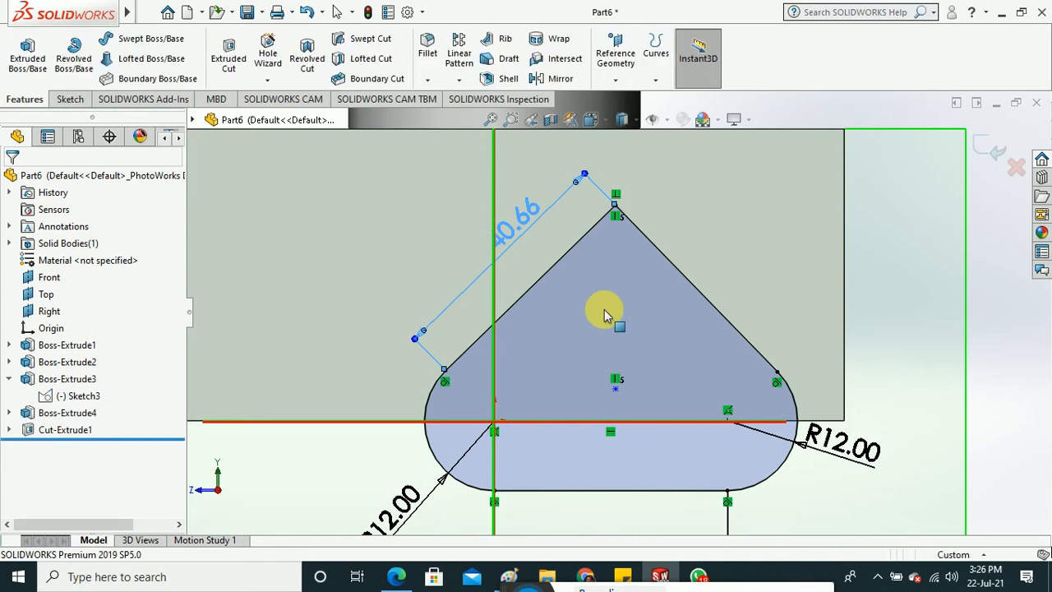
# Edit the Boss-Extrude3 feature and set its blind extrusion depth to 264 mm.
pyautogui.scroll(6, 604, 311)
pyautogui.moveTo(806, 415)
pyautogui.mouseDown(button='middle')
pyautogui.moveTo(839, 417)
pyautogui.moveTo(846, 470)
pyautogui.mouseUp(button='middle')
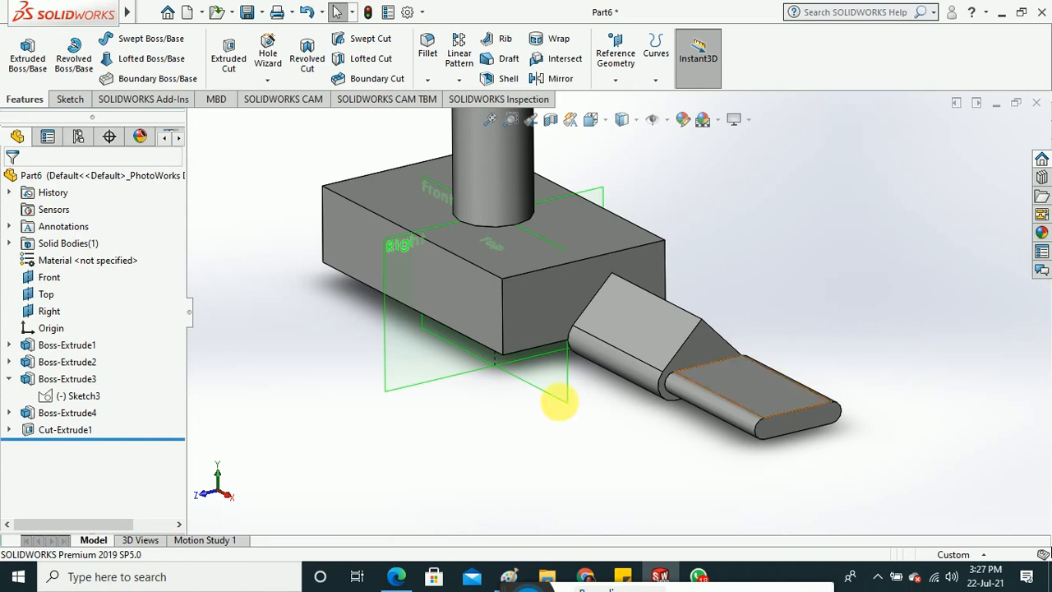
pyautogui.click(90, 396)
pyautogui.doubleClick(90, 396)
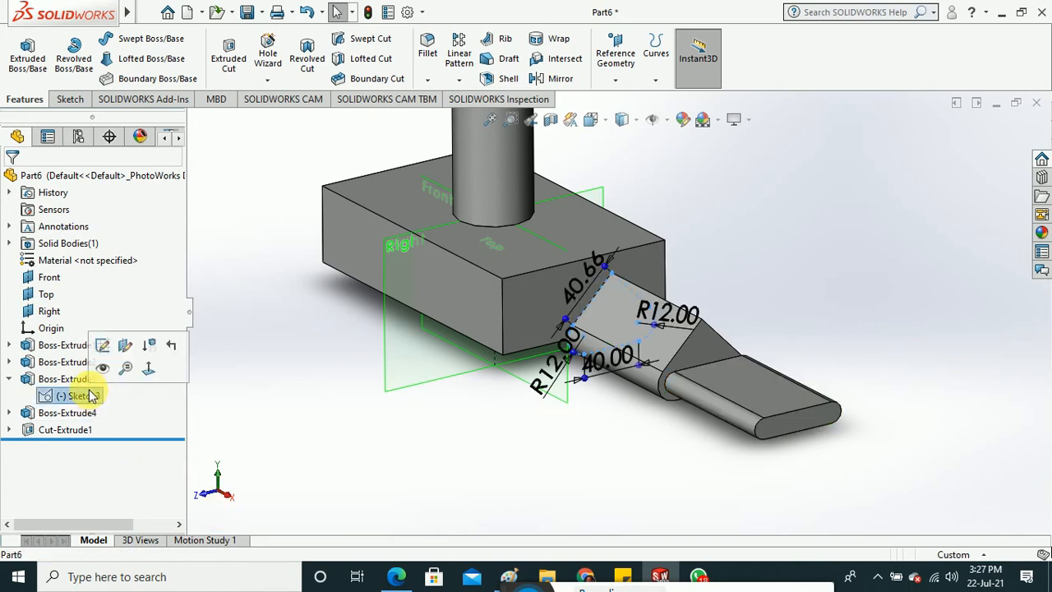
pyautogui.click(68, 378)
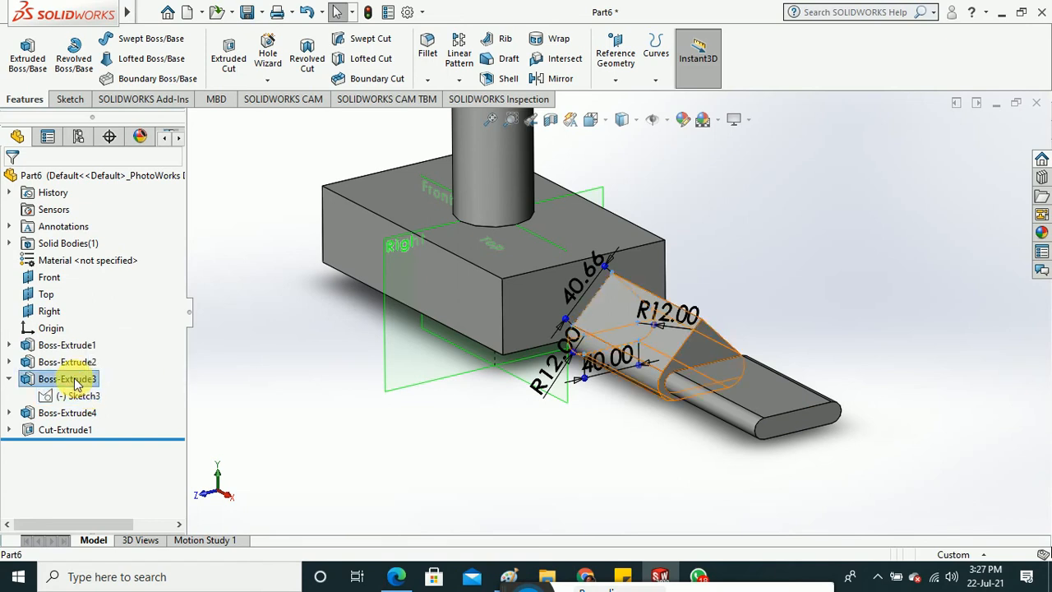
pyautogui.rightClick(76, 377)
pyautogui.click(91, 223)
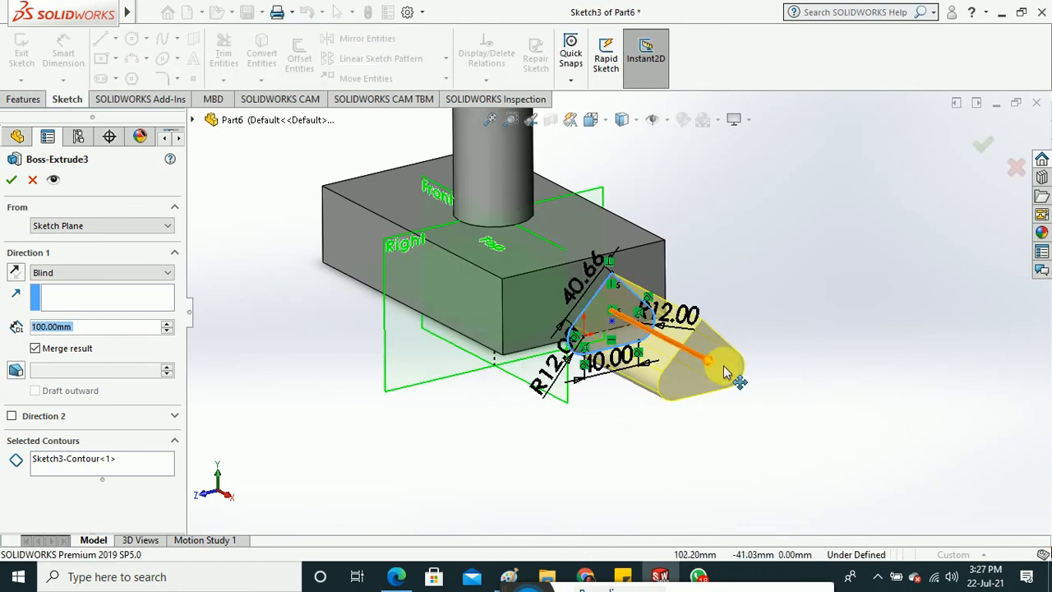
pyautogui.moveTo(709, 359); pyautogui.dragTo(854, 434)
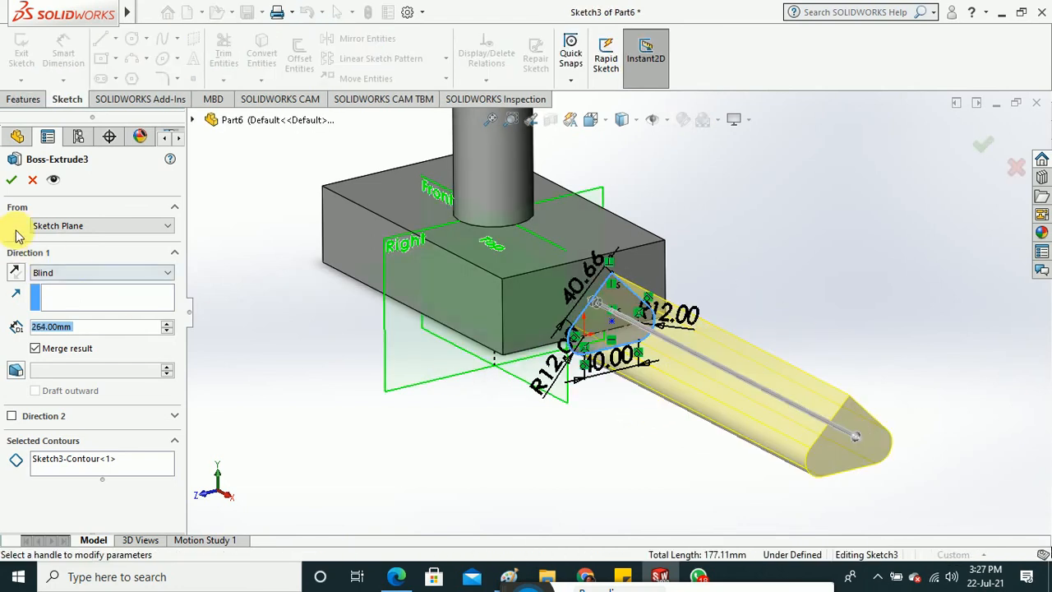
pyautogui.click(15, 181)
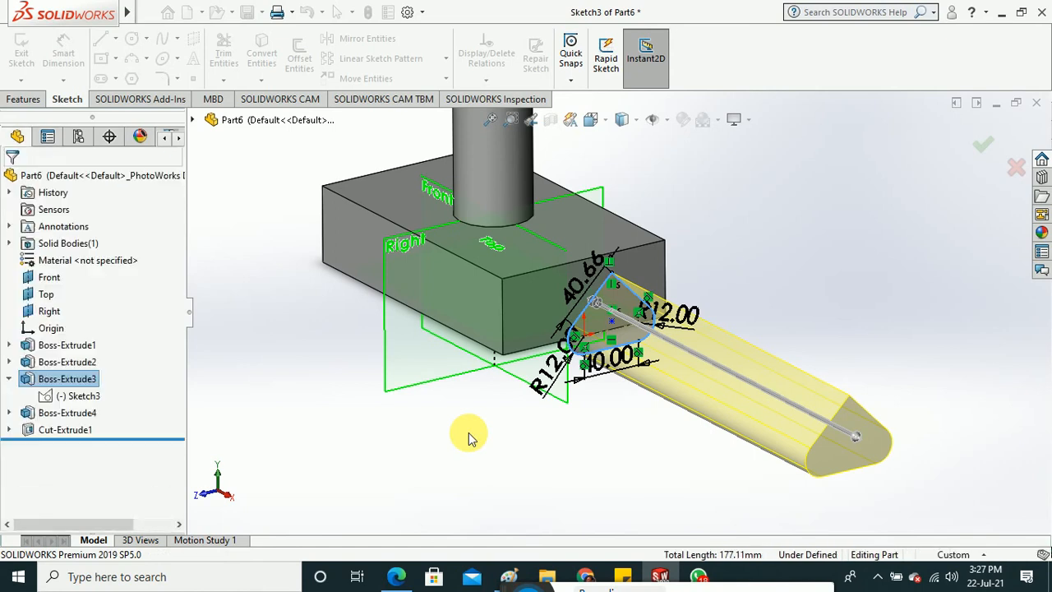
pyautogui.click(469, 434)
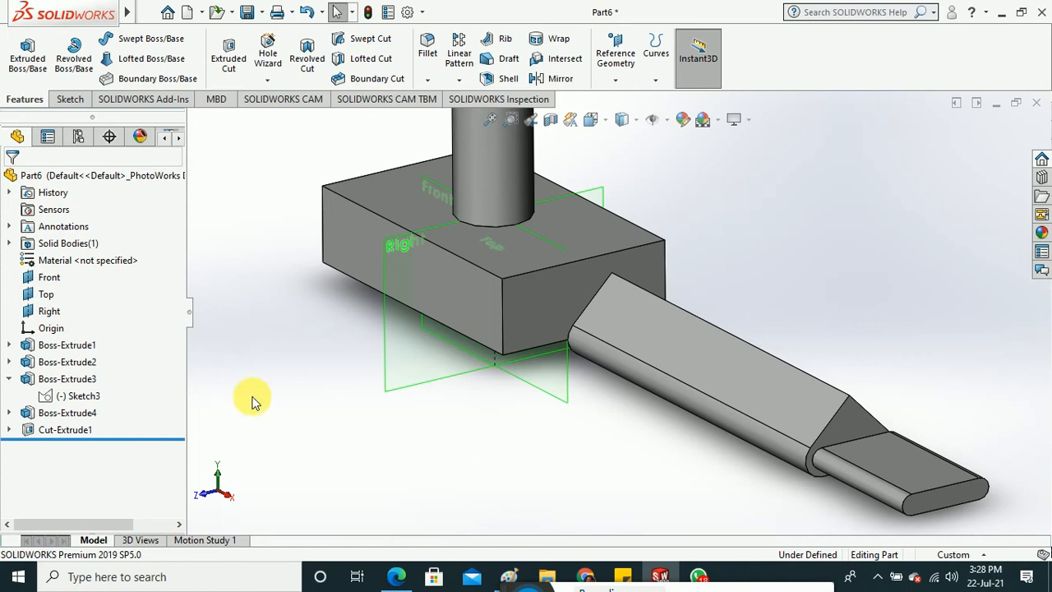
# Close the finished part without saving its changes.
pyautogui.moveTo(360, 430); pyautogui.dragTo(573, 446, button='middle')
pyautogui.press('f')
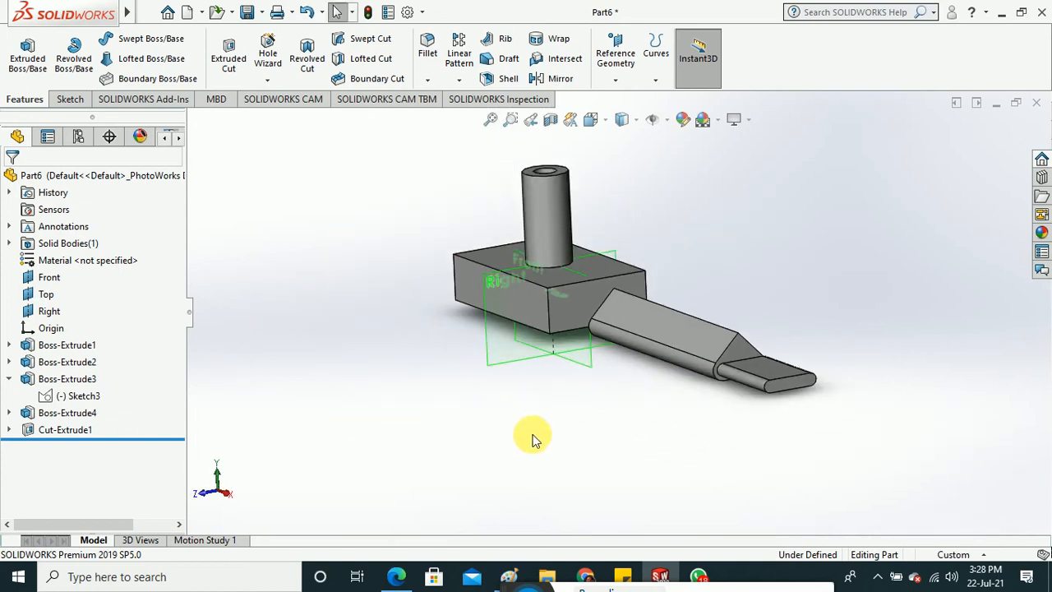
pyautogui.click(1040, 108)
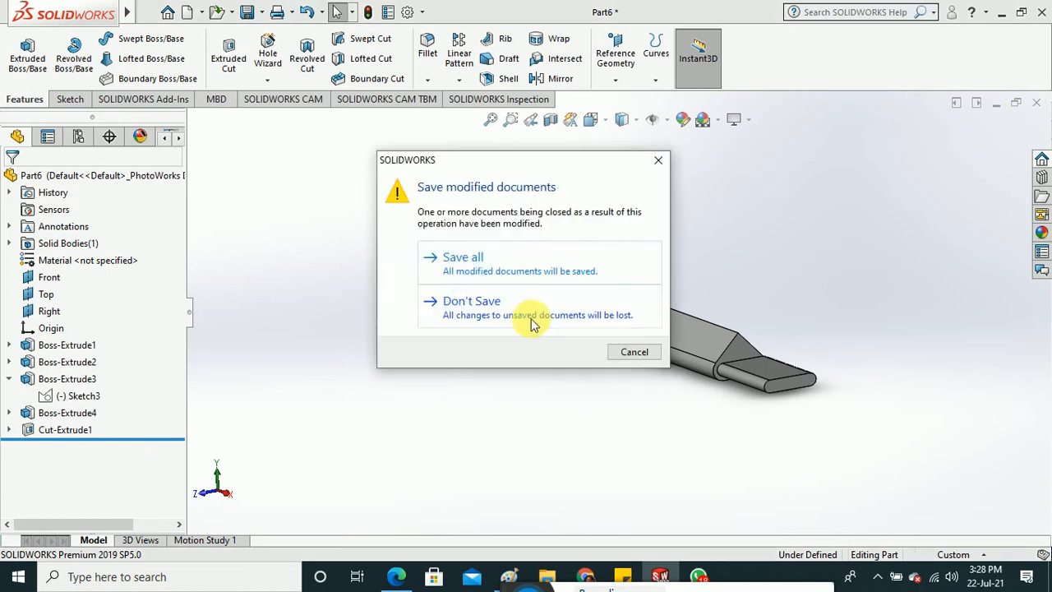
pyautogui.click(532, 321)
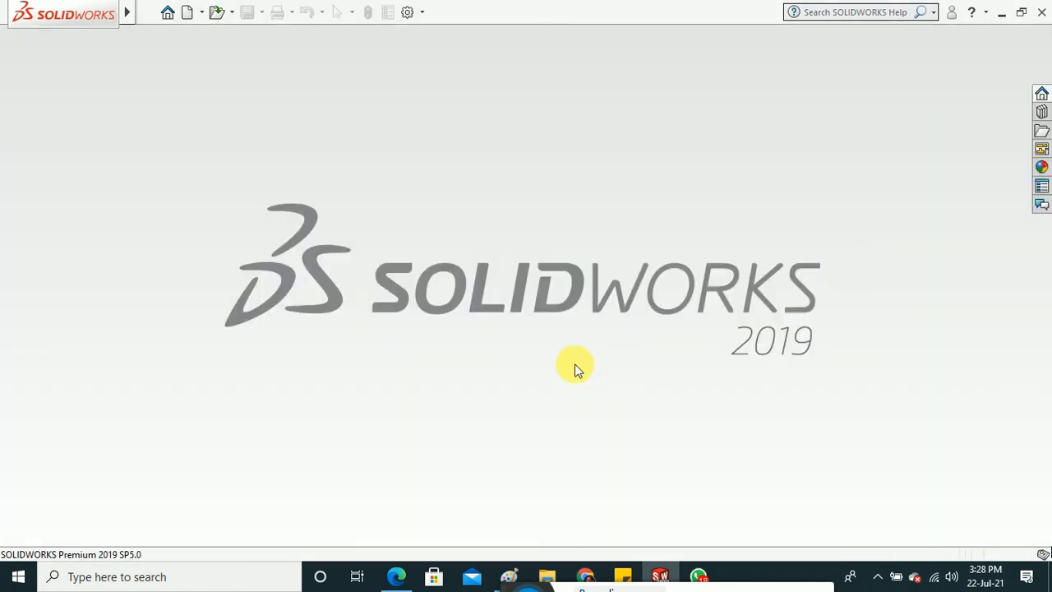
# Switch to the PDF workbook in Edge and browse back to the 3D modeling exercises on page 12.
pyautogui.click(396, 578)
pyautogui.scroll(-5, 527, 342)
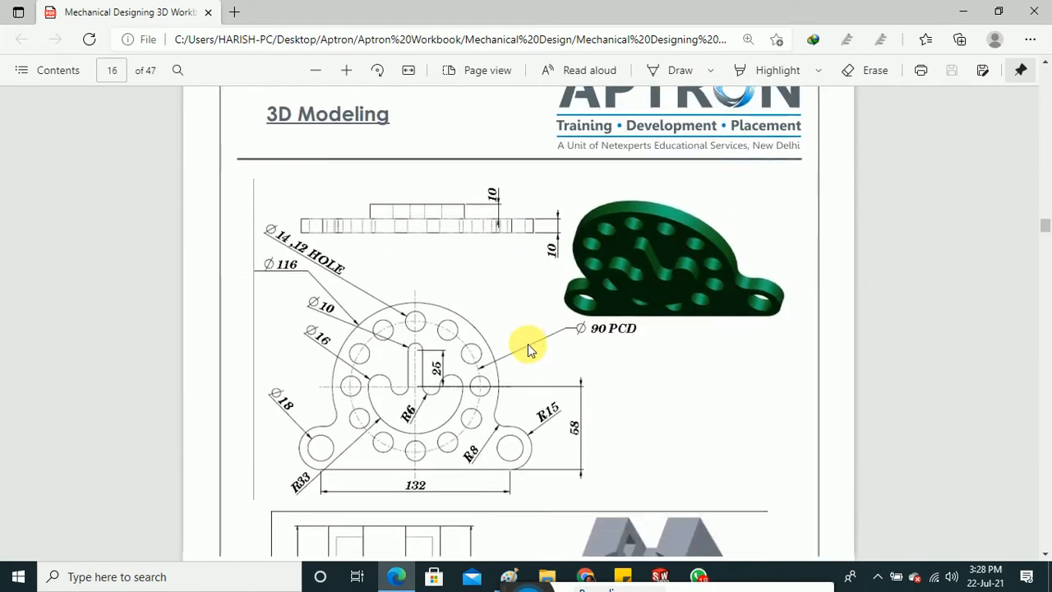
pyautogui.scroll(17, 526, 350)
pyautogui.scroll(8, 526, 353)
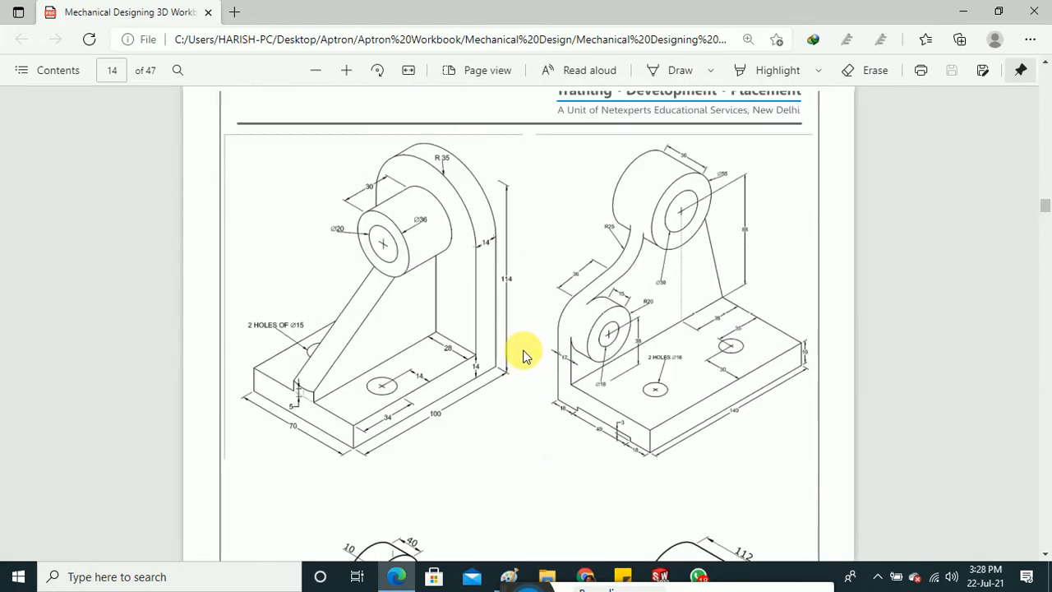
pyautogui.scroll(10, 526, 355)
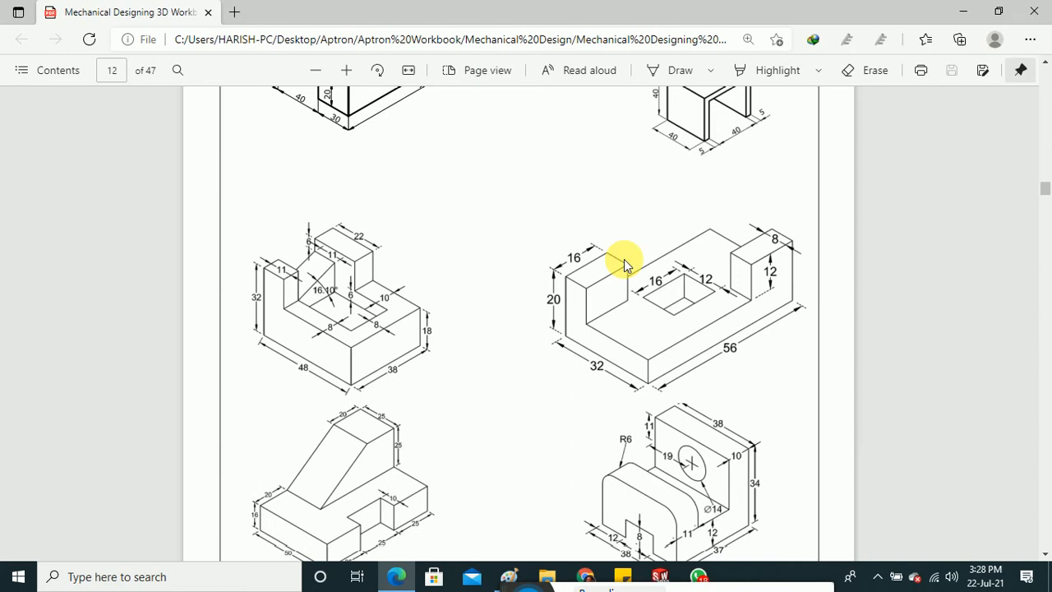
pyautogui.scroll(4, 624, 259)
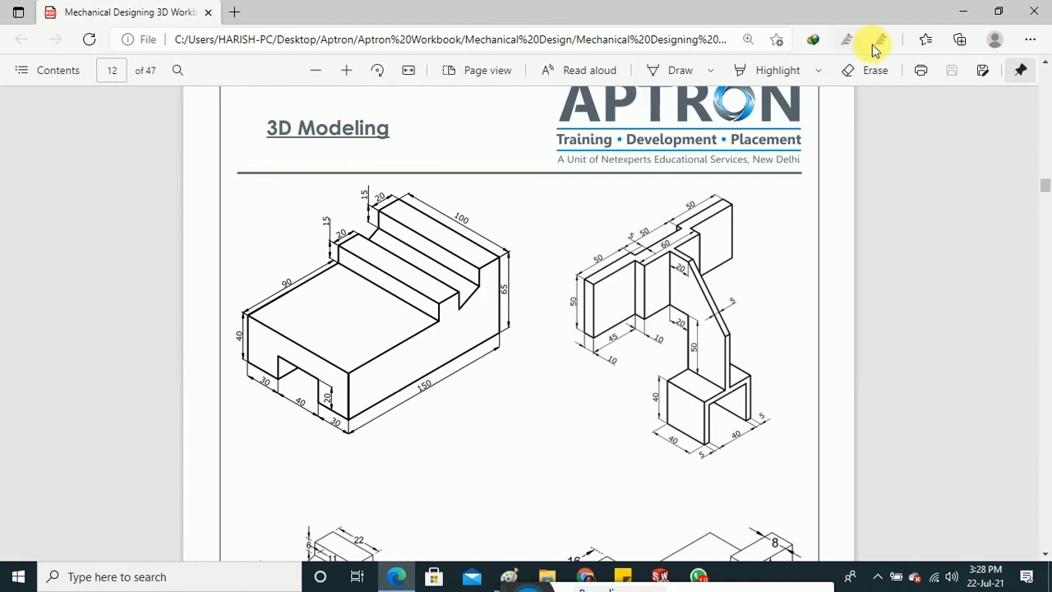
# Set the drawing pen to orange and put a tick on each exercise drawing on page 12.
pyautogui.click(712, 73)
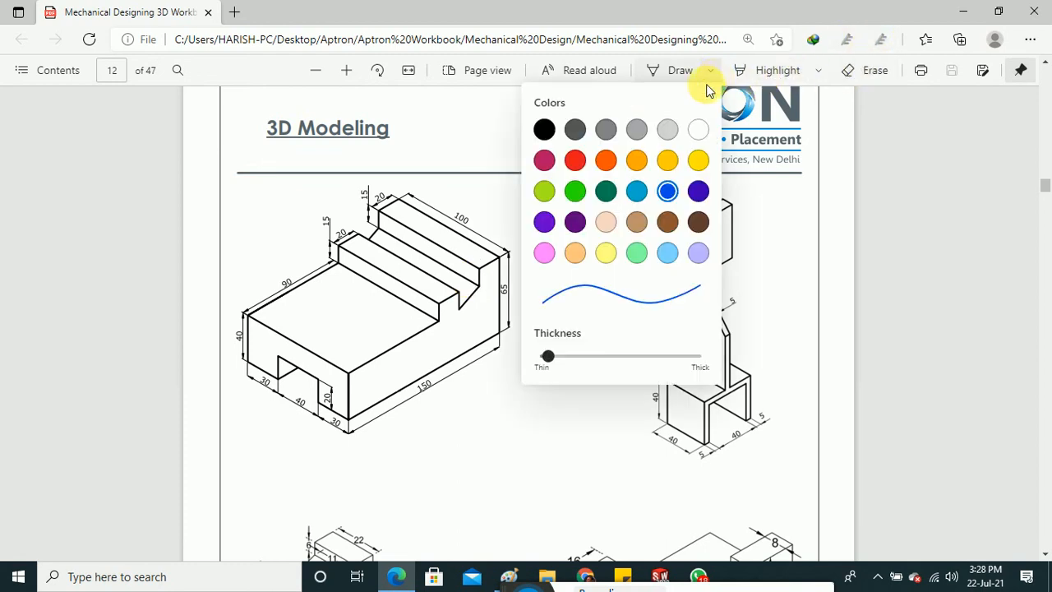
pyautogui.click(606, 159)
pyautogui.click(393, 296)
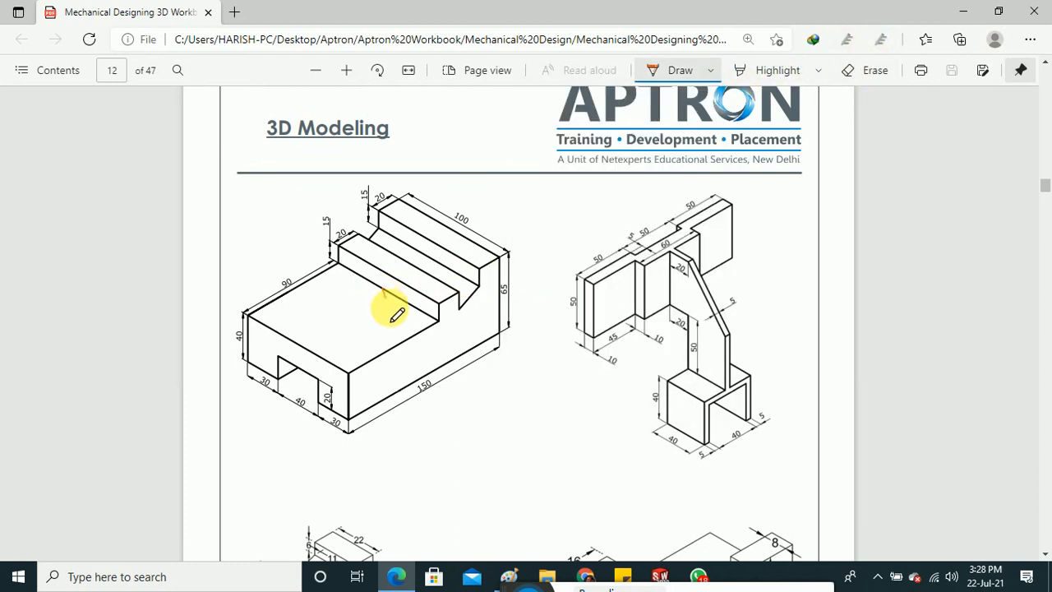
pyautogui.moveTo(384, 290); pyautogui.dragTo(434, 267)
pyautogui.moveTo(589, 286); pyautogui.dragTo(686, 265)
pyautogui.scroll(-2, 699, 312)
pyautogui.scroll(-3, 707, 316)
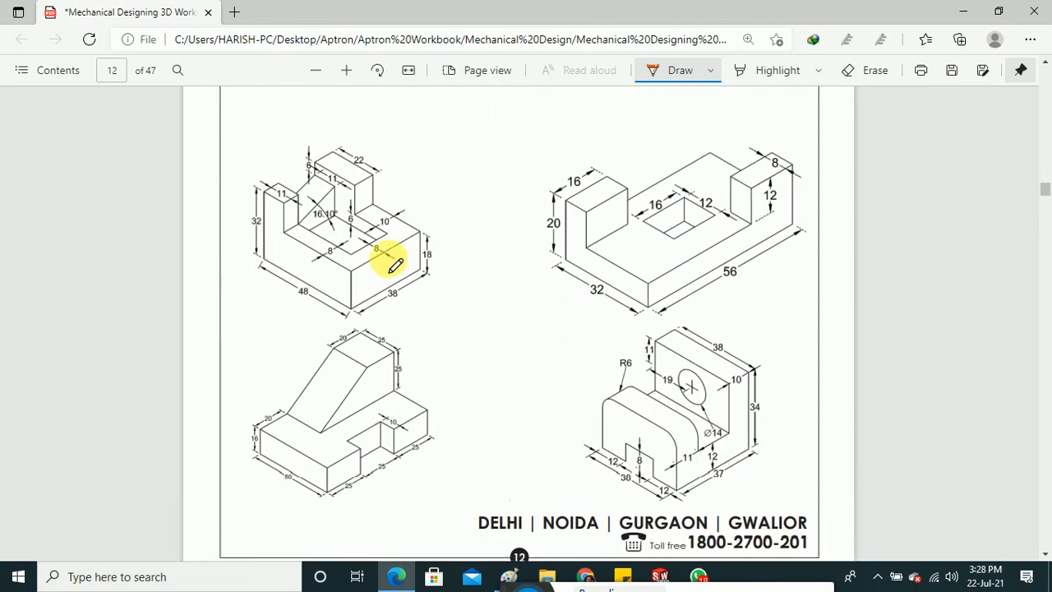
pyautogui.moveTo(374, 253); pyautogui.dragTo(479, 229)
pyautogui.moveTo(619, 207); pyautogui.dragTo(744, 197)
pyautogui.moveTo(355, 420); pyautogui.dragTo(382, 447)
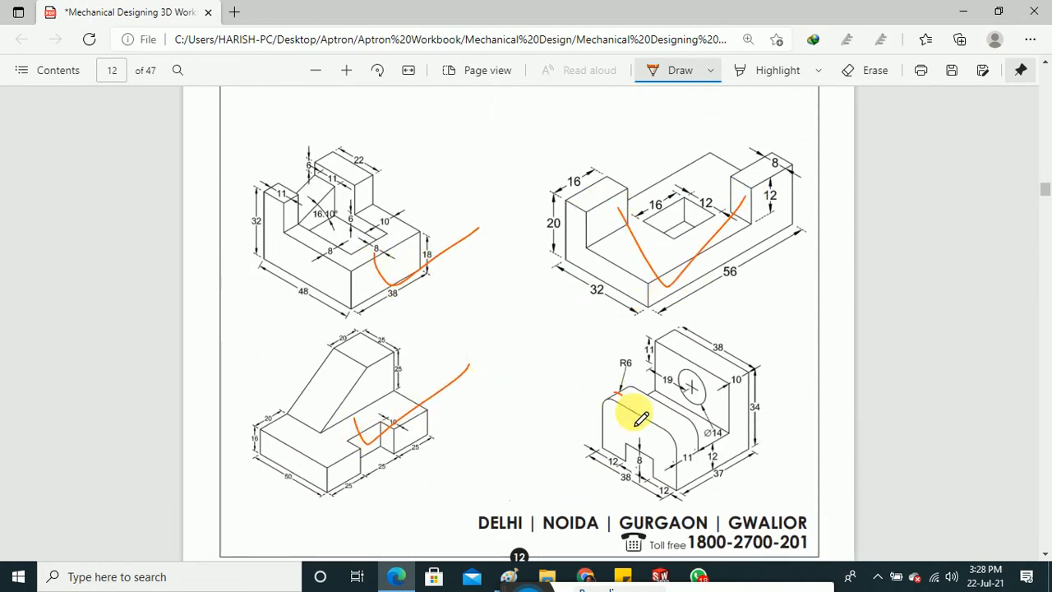
# Put orange ticks on the first three exercise drawings on page 13.
pyautogui.scroll(-7, 732, 348)
pyautogui.moveTo(364, 267)
pyautogui.mouseDown()
pyautogui.moveTo(387, 298)
pyautogui.moveTo(456, 253)
pyautogui.mouseUp()
pyautogui.moveTo(573, 286)
pyautogui.mouseDown()
pyautogui.moveTo(591, 318)
pyautogui.moveTo(683, 265)
pyautogui.mouseUp()
pyautogui.moveTo(448, 434); pyautogui.dragTo(534, 407)
pyautogui.scroll(-3, 539, 408)
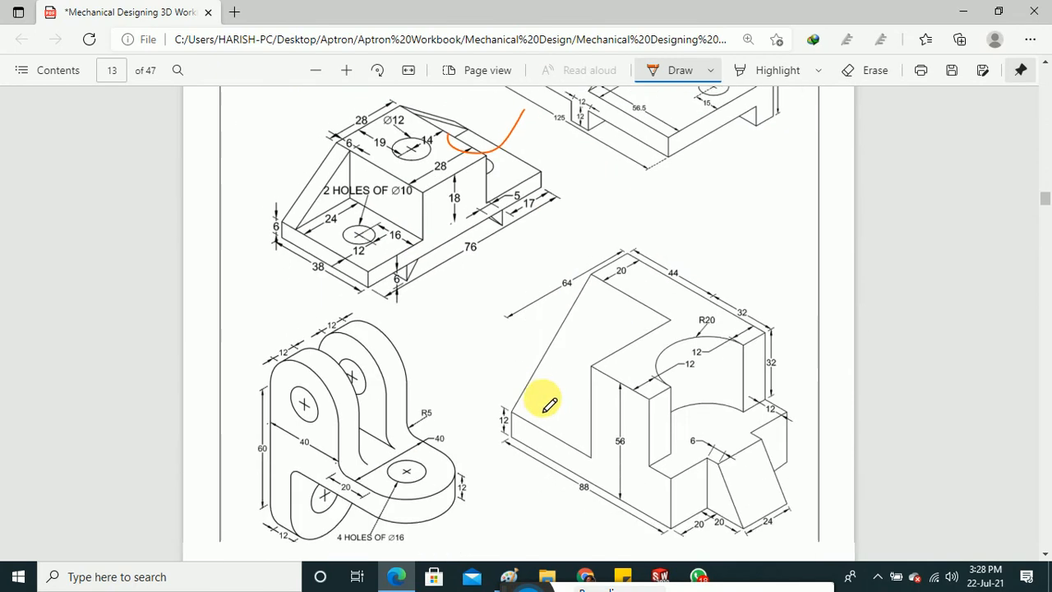
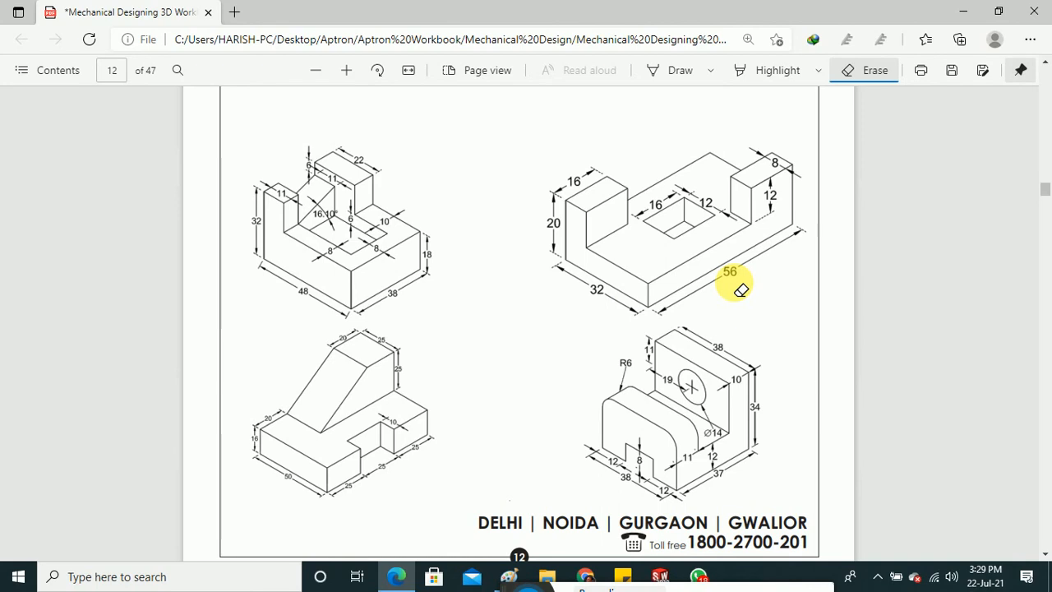
# Switch to SOLIDWORKS and start a new sketch on the Top plane of Part7.
pyautogui.click(973, 13)
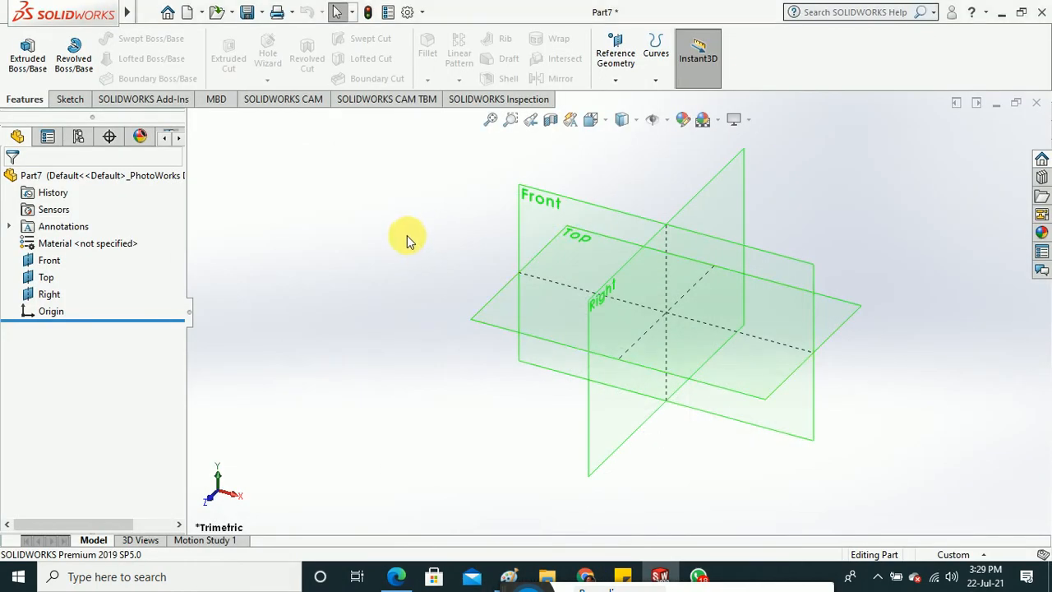
pyautogui.click(72, 100)
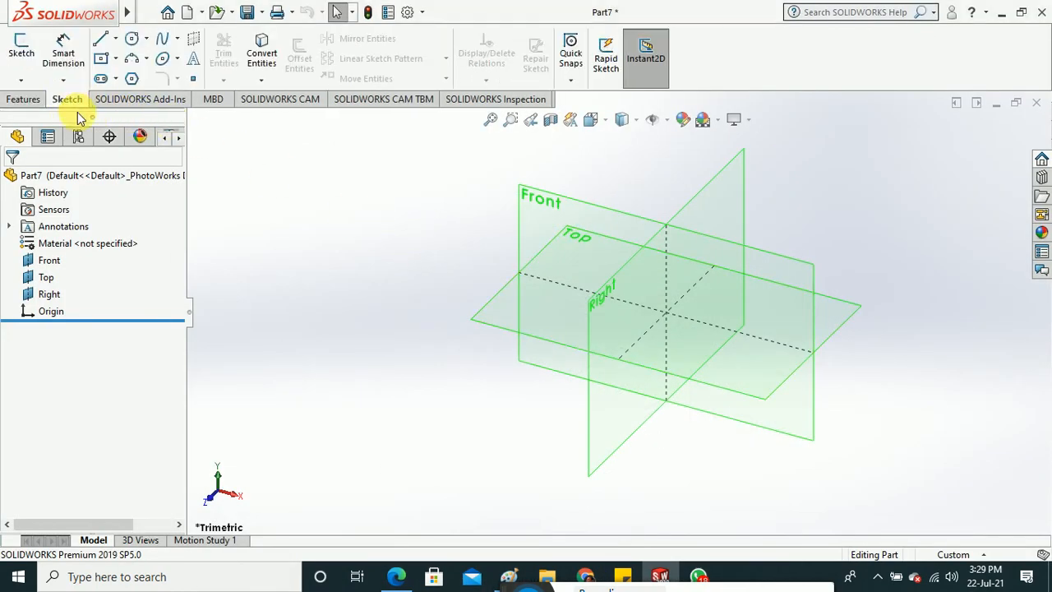
pyautogui.click(29, 62)
pyautogui.click(481, 319)
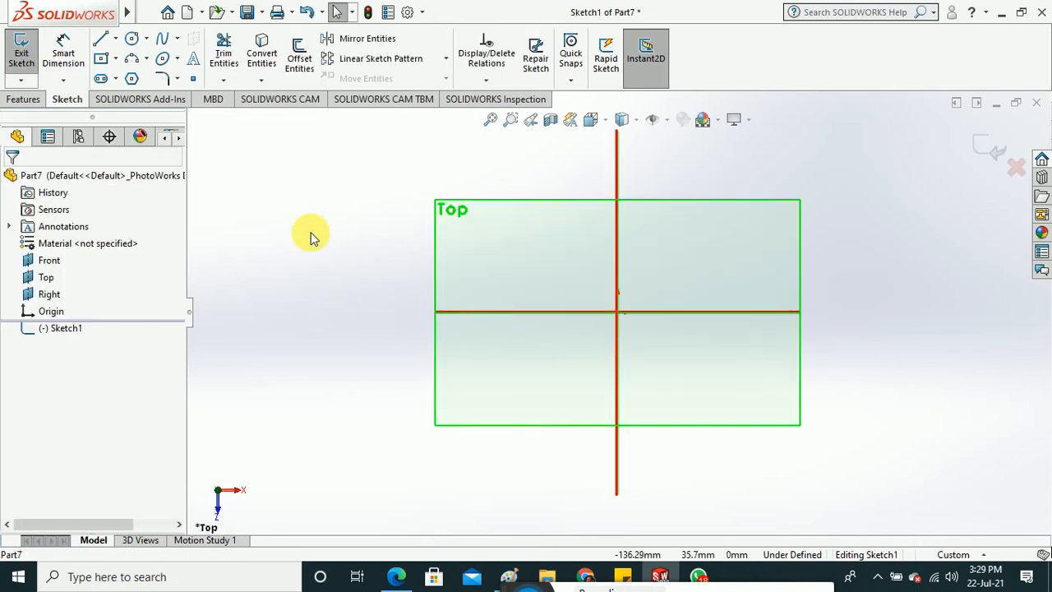
# Draw a horizontal and a vertical infinite-length centerline through the origin.
pyautogui.click(116, 39)
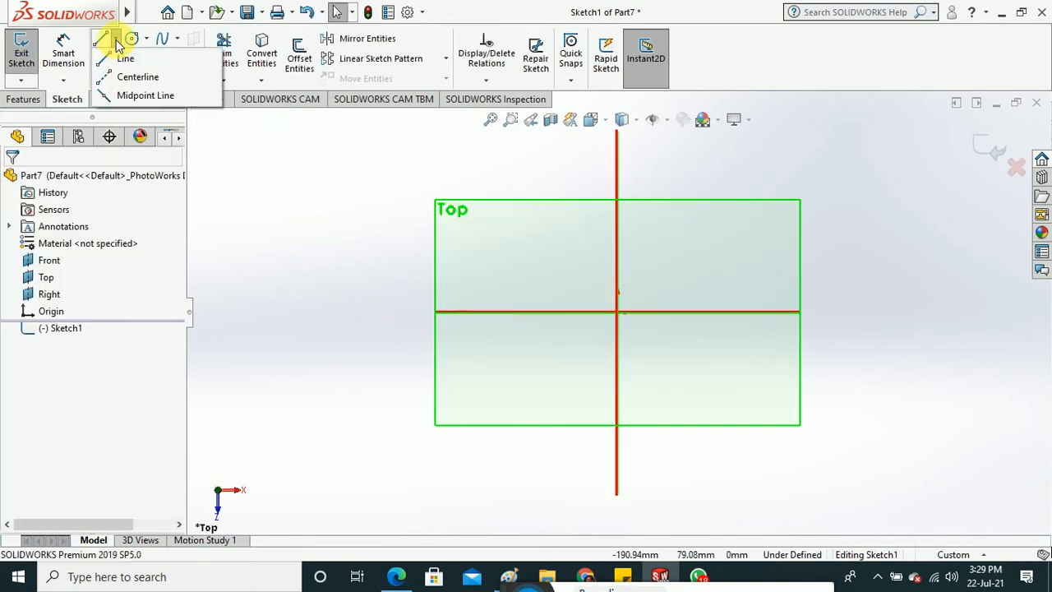
pyautogui.click(164, 73)
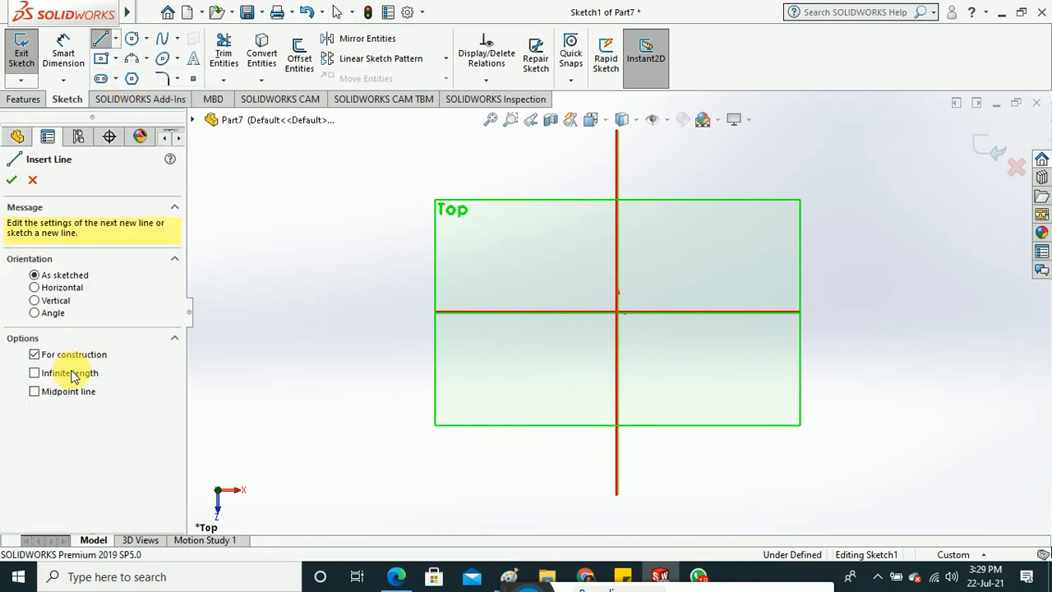
pyautogui.click(619, 312)
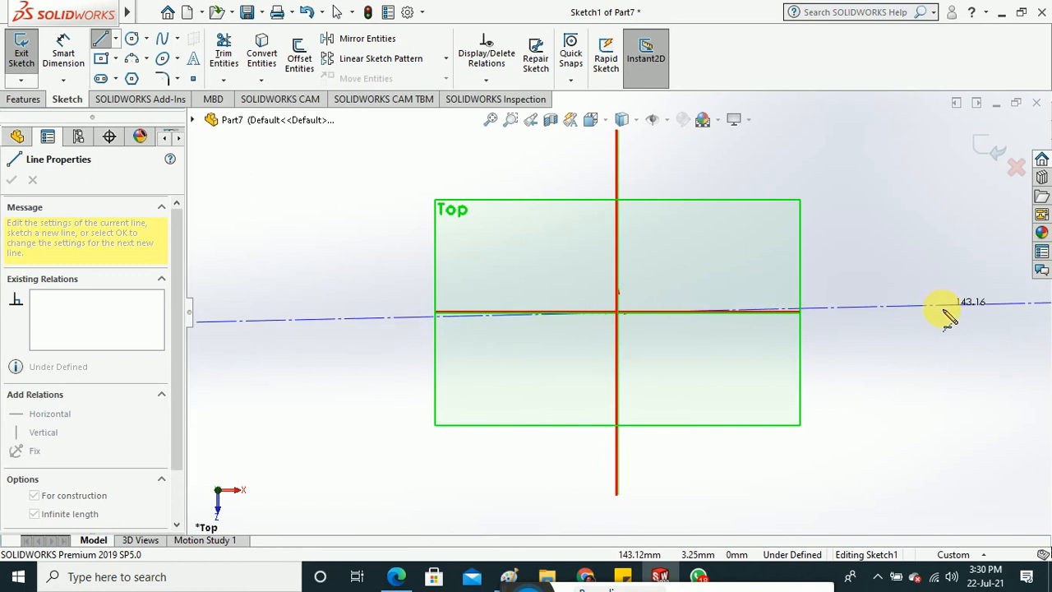
pyautogui.click(945, 312)
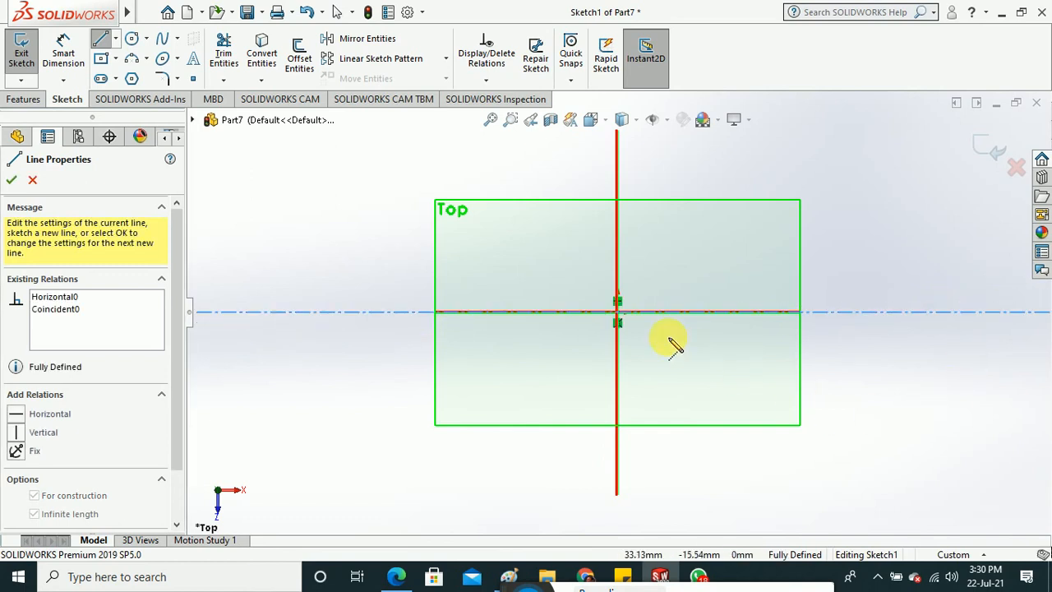
pyautogui.click(620, 314)
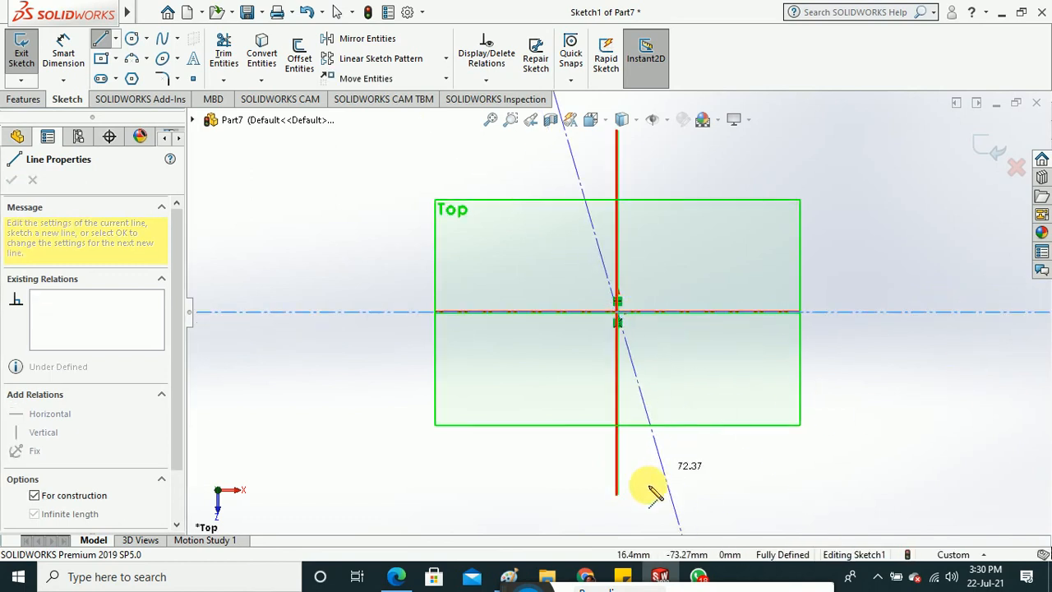
pyautogui.click(621, 519)
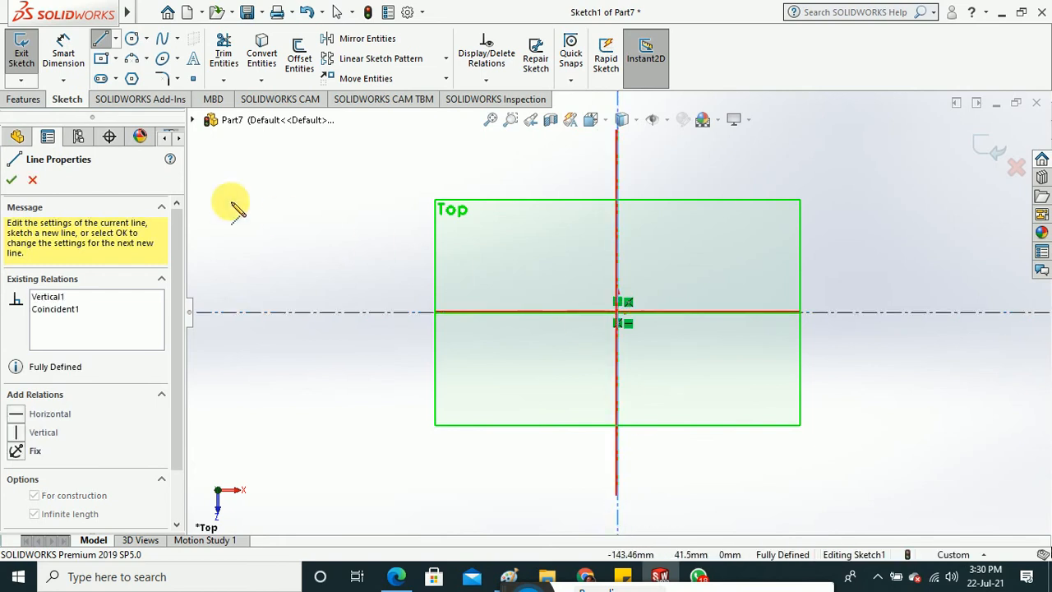
pyautogui.click(13, 182)
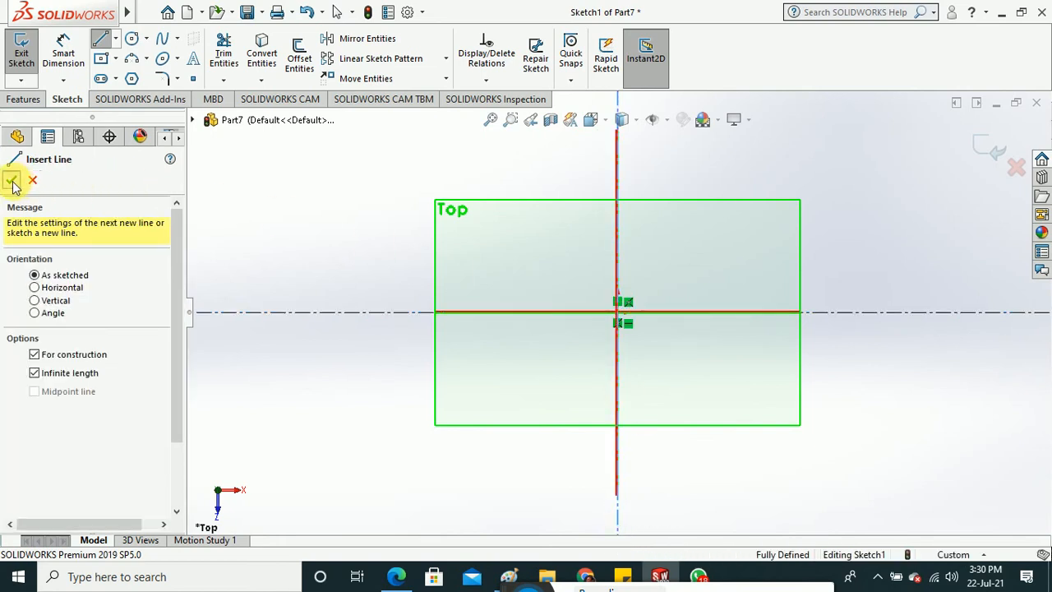
pyautogui.click(12, 181)
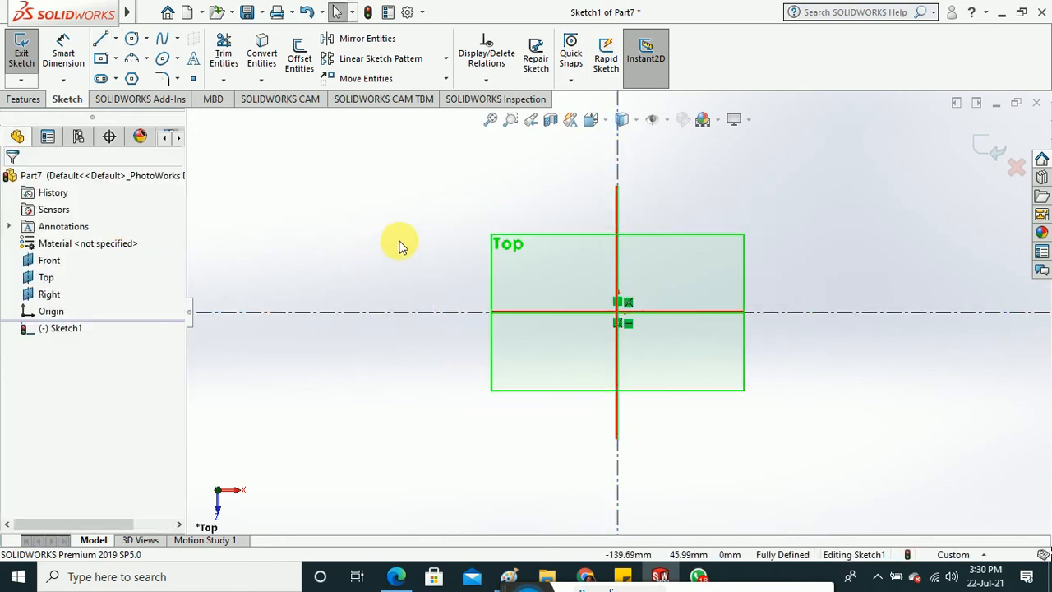
# Sketch a center rectangle on the origin, about 117 mm wide and 63 mm high.
pyautogui.click(100, 58)
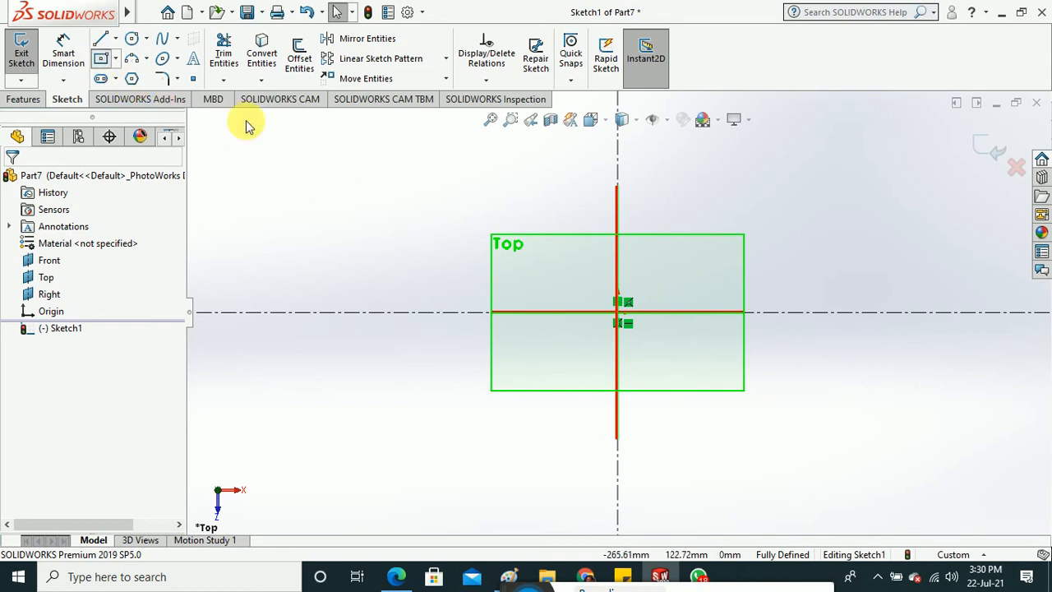
pyautogui.click(617, 312)
pyautogui.click(709, 362)
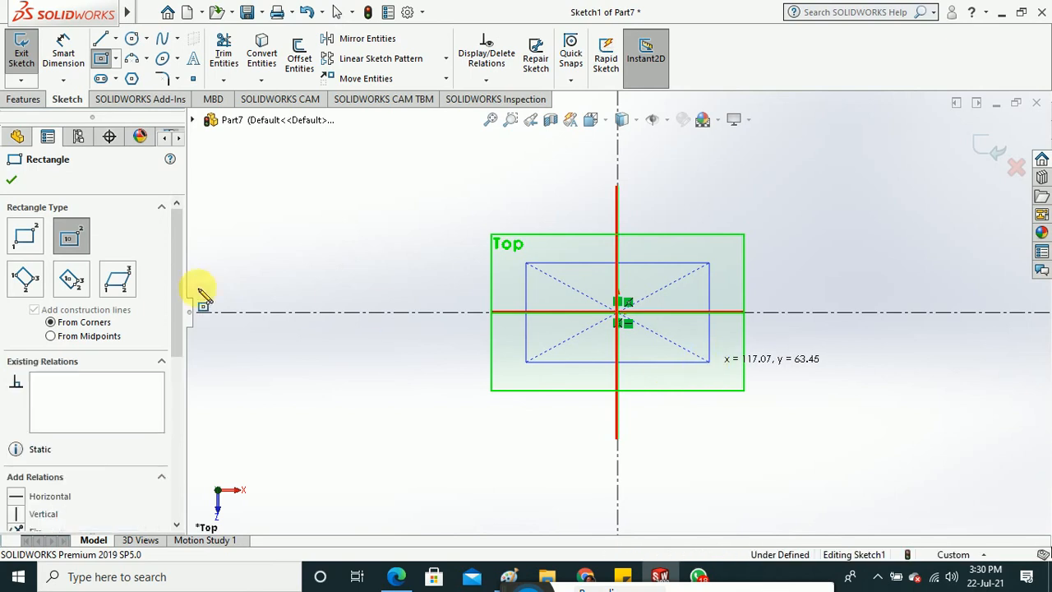
pyautogui.press('Escape')
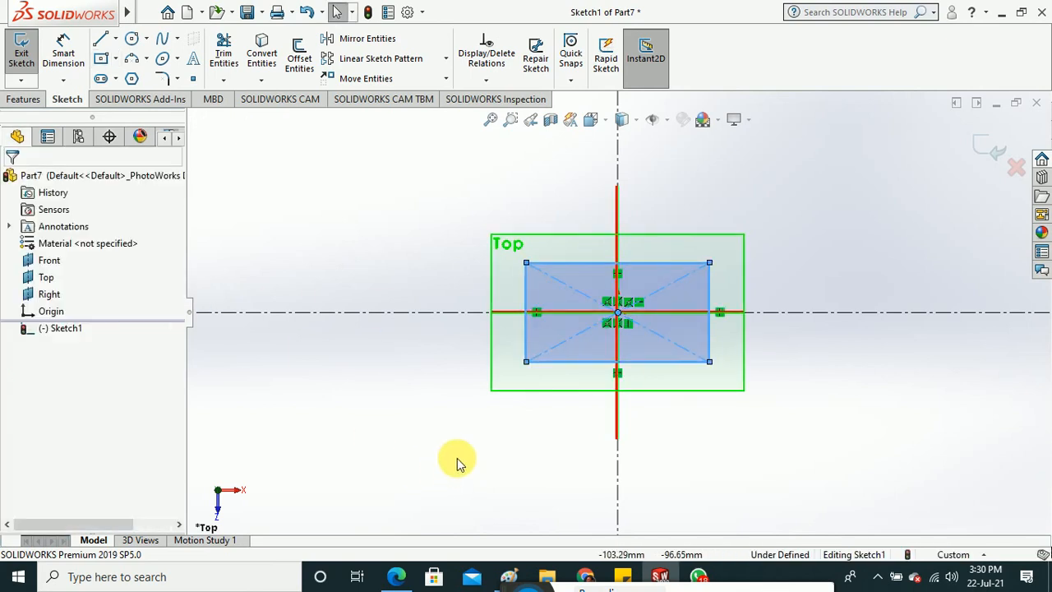
# Check the base size in the Edge PDF workbook, return to SOLIDWORKS and dimension the rectangle's lower horizontal edge as 56 mm.
pyautogui.click(396, 577)
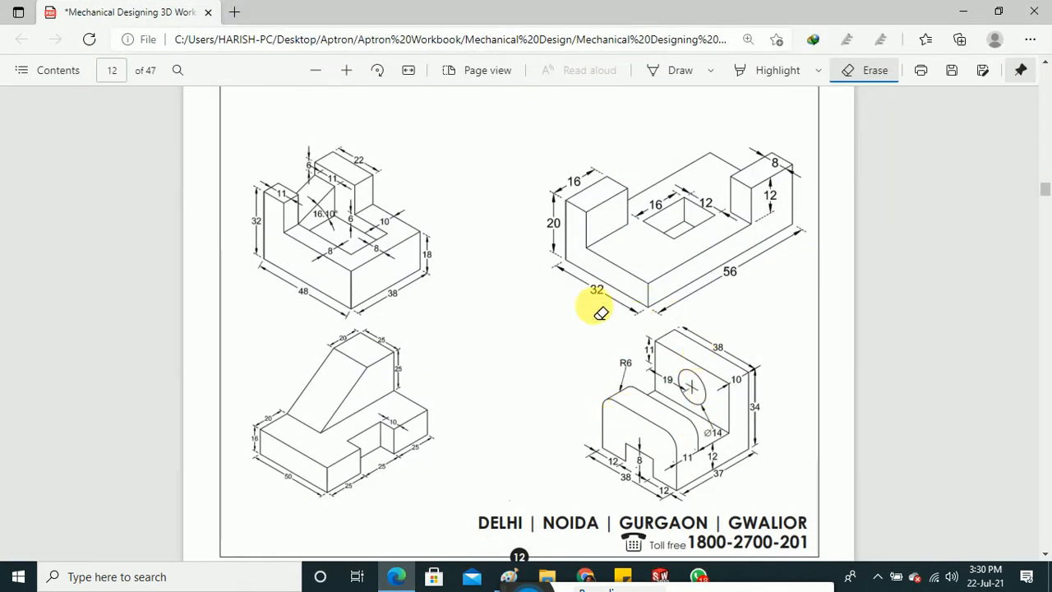
pyautogui.click(963, 11)
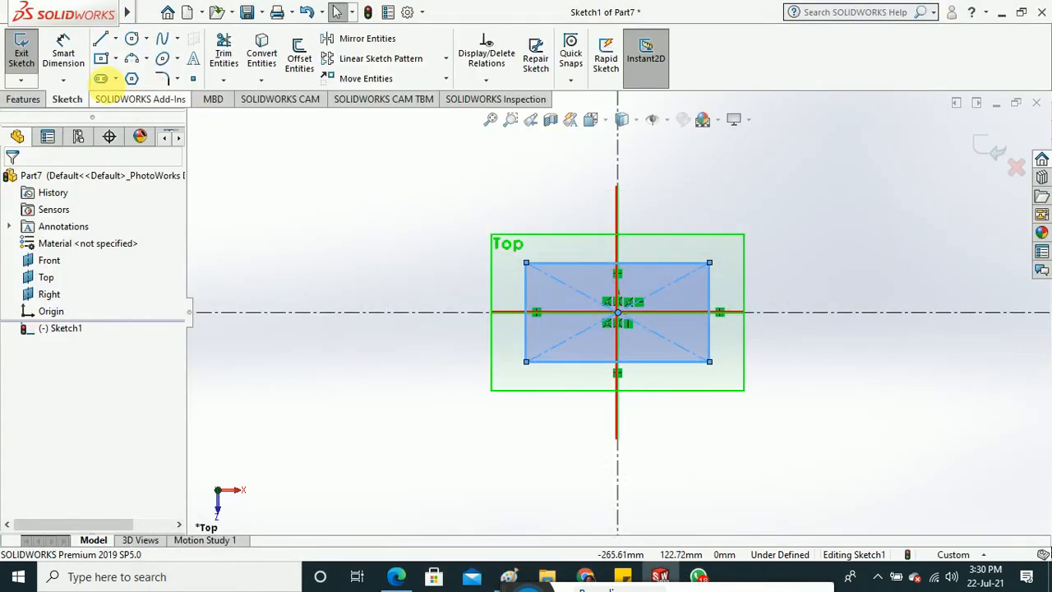
pyautogui.click(64, 51)
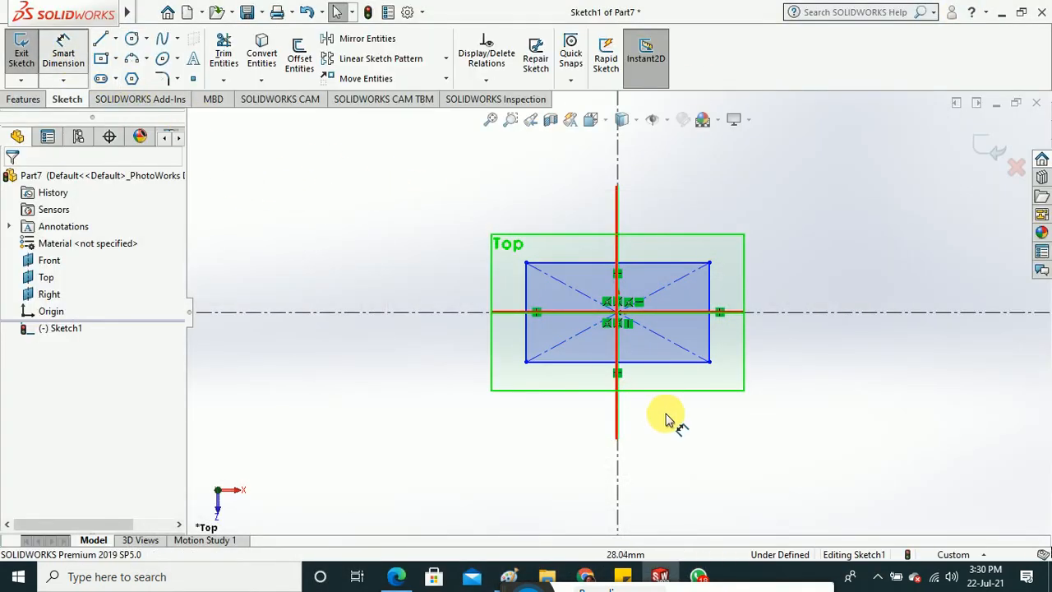
pyautogui.click(674, 362)
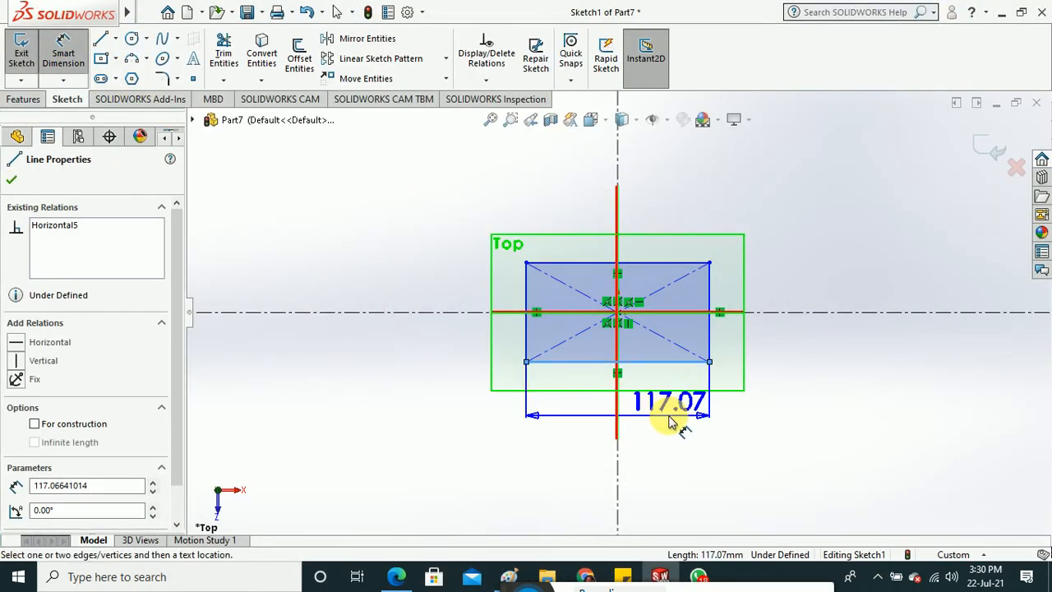
pyautogui.click(676, 421)
pyautogui.write('56')
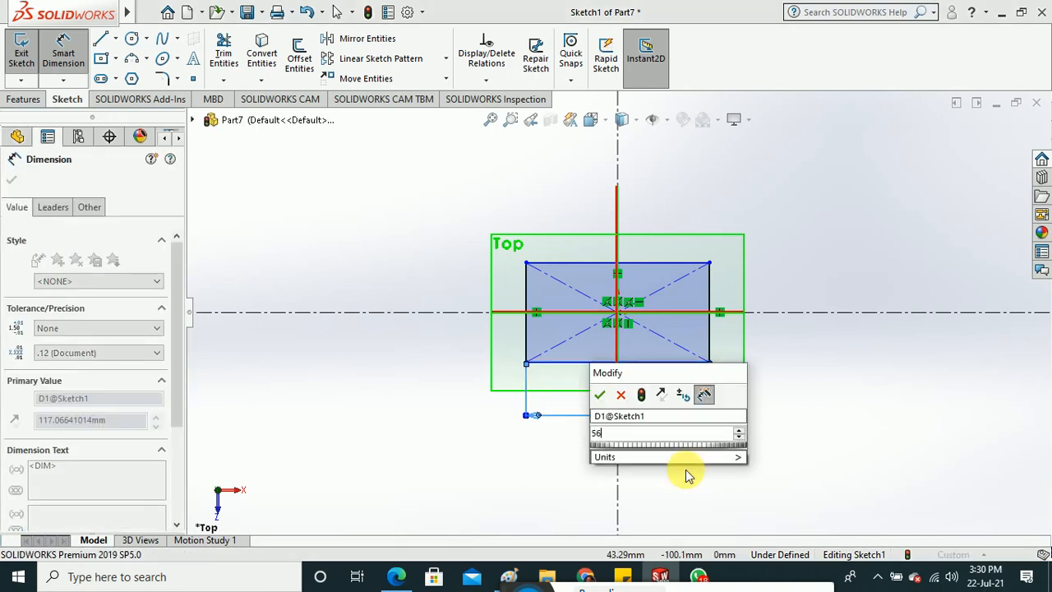
pyautogui.press('Return')
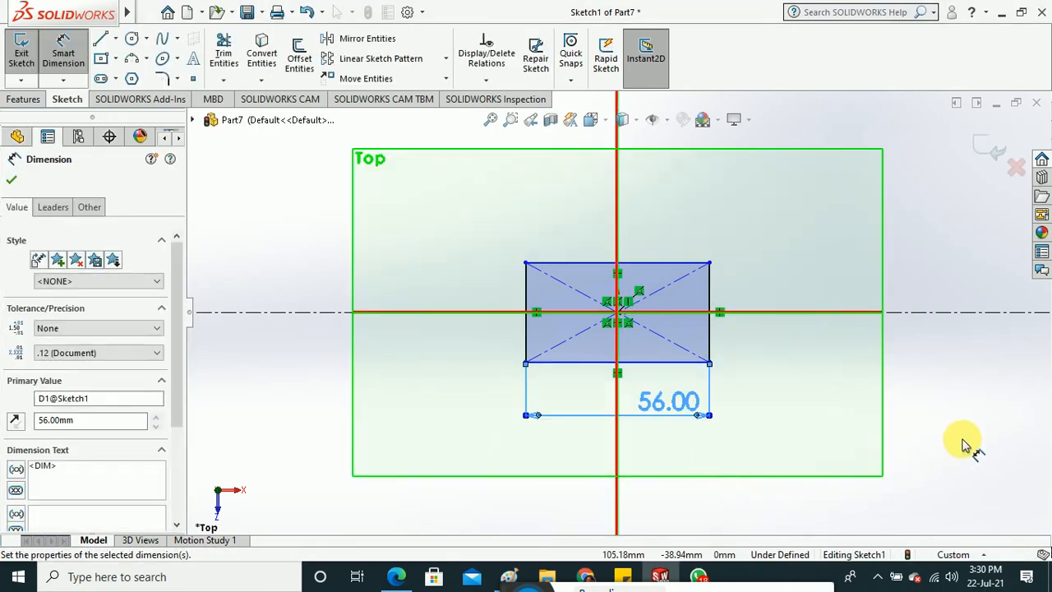
pyautogui.click(964, 444)
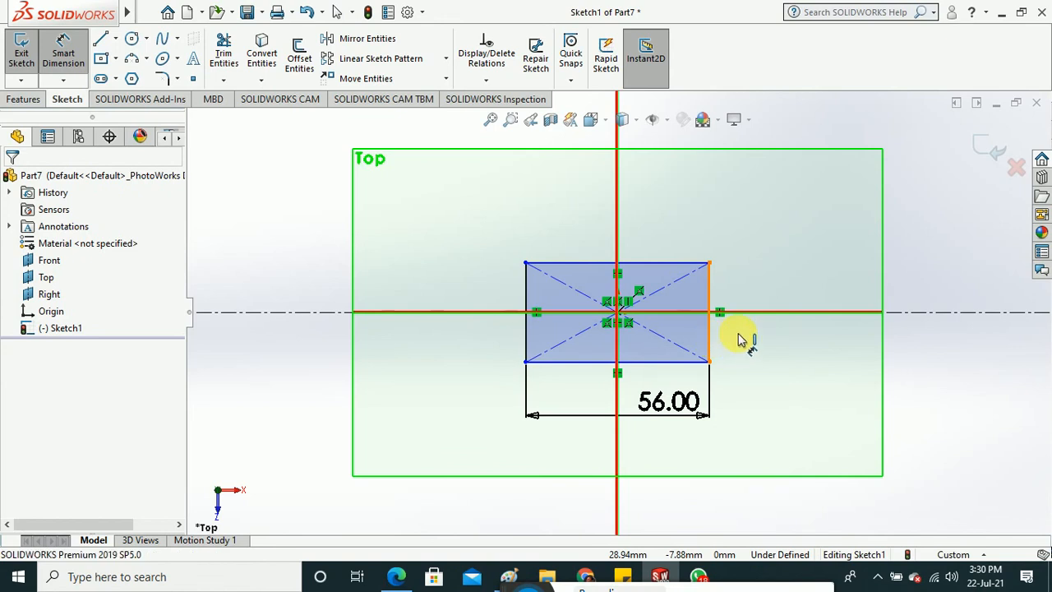
# Dimension the rectangle's vertical edge as 32 mm.
pyautogui.click(711, 346)
pyautogui.click(771, 342)
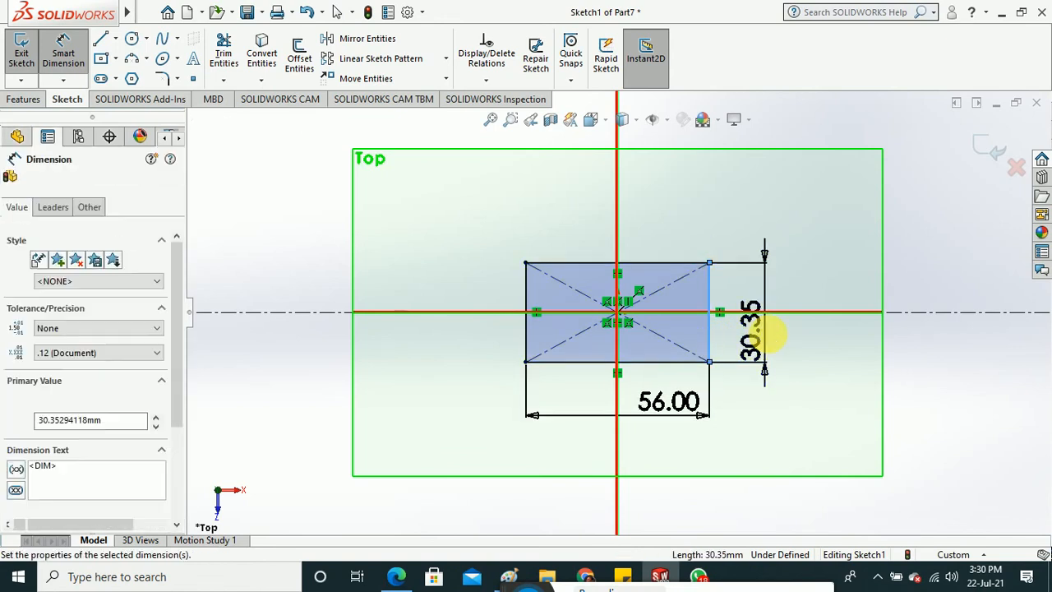
pyautogui.press('Return')
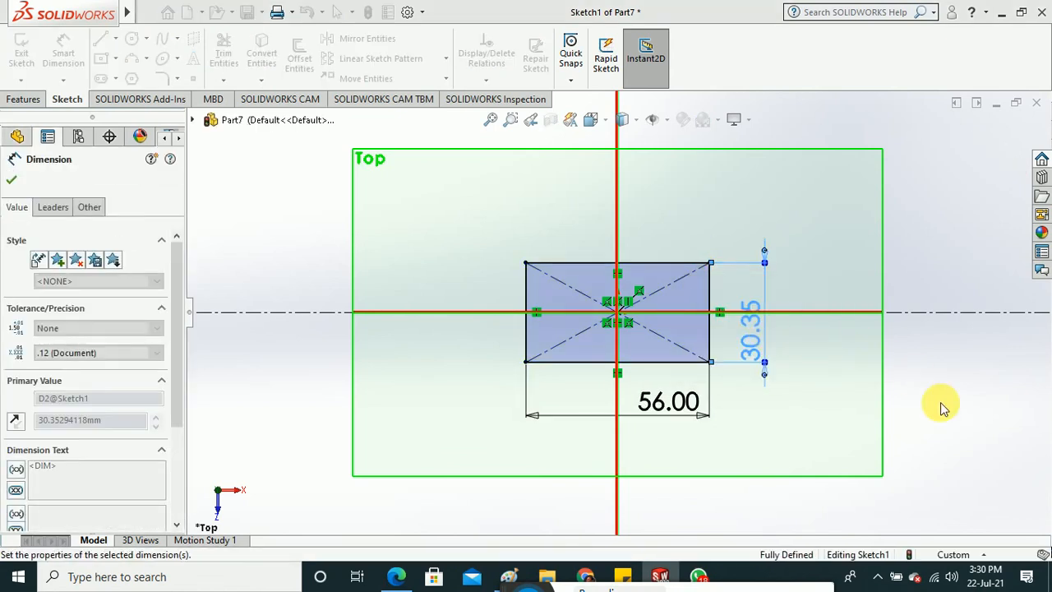
pyautogui.click(941, 408)
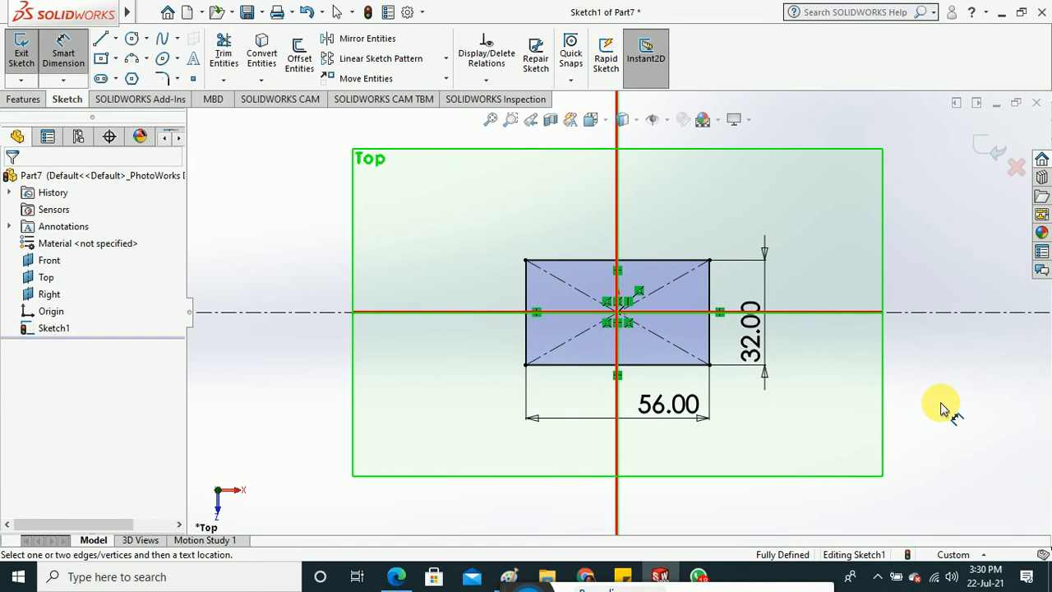
# In isometric view, set the rectangle's X-direction side to 32 mm and its Z-direction side to 56 mm, and exit the sketch.
pyautogui.hotkey('ctrl', '7')
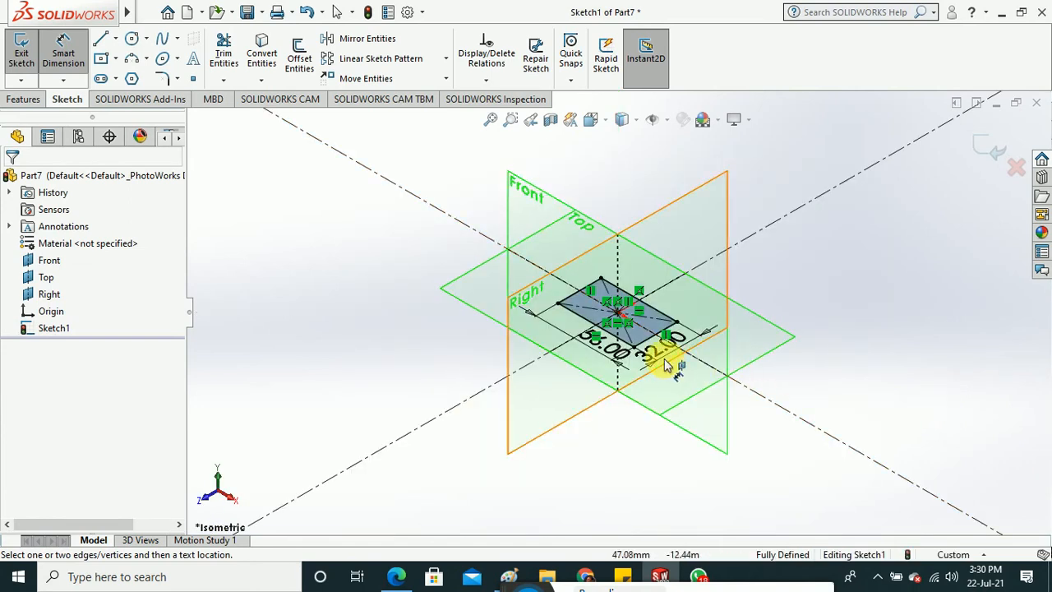
pyautogui.scroll(-4, 662, 353)
pyautogui.scroll(-2, 630, 347)
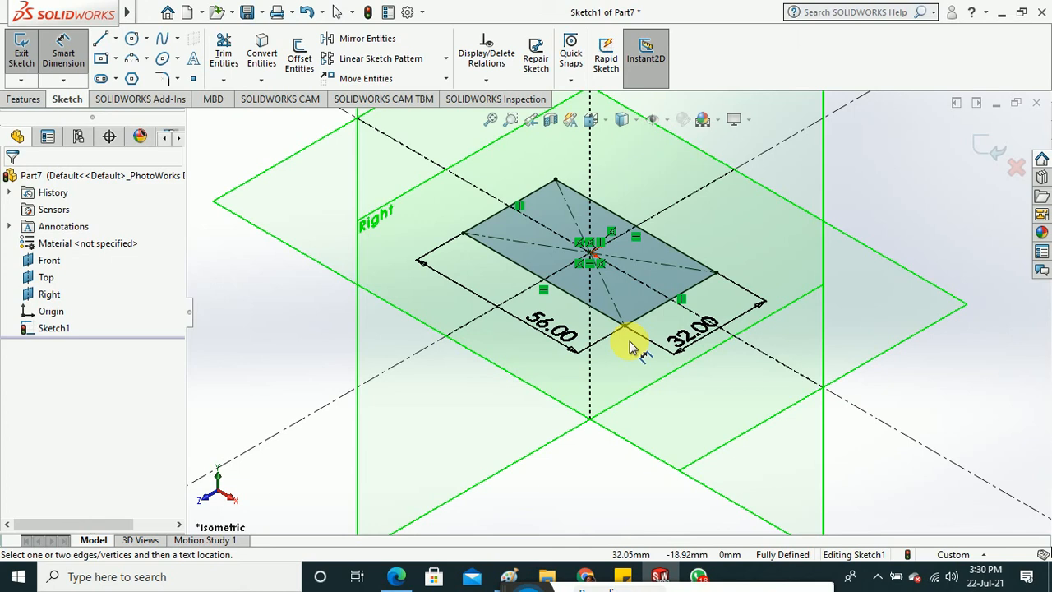
pyautogui.click(567, 339)
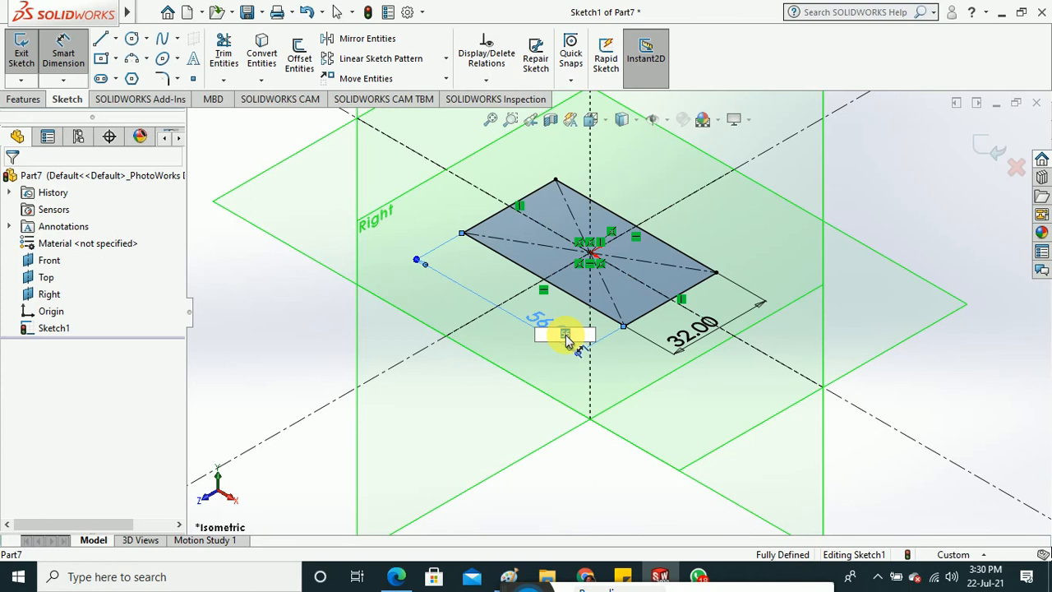
pyautogui.write('32')
pyautogui.press('Return')
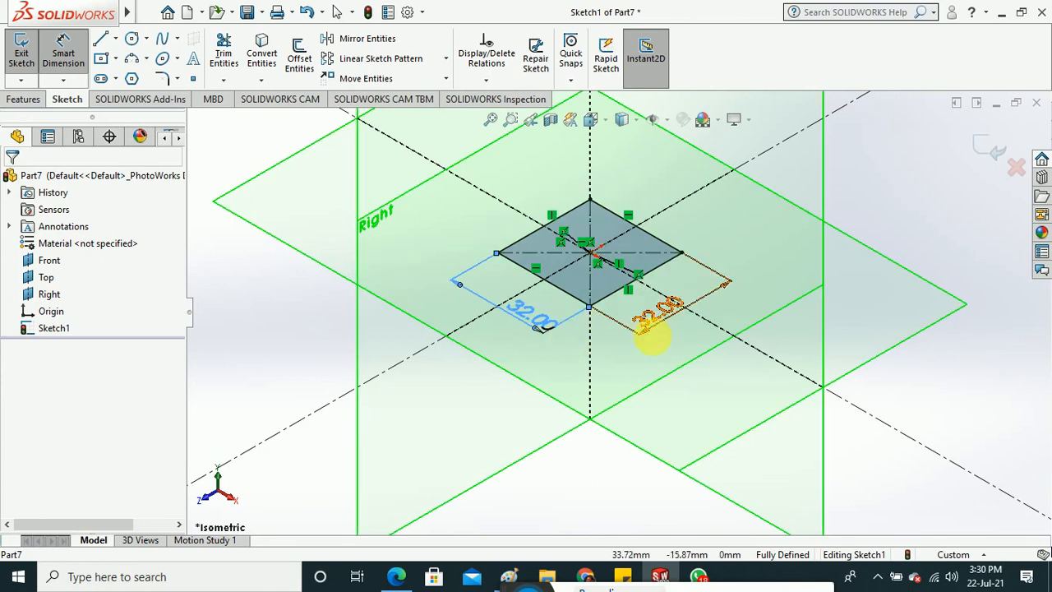
pyautogui.click(668, 327)
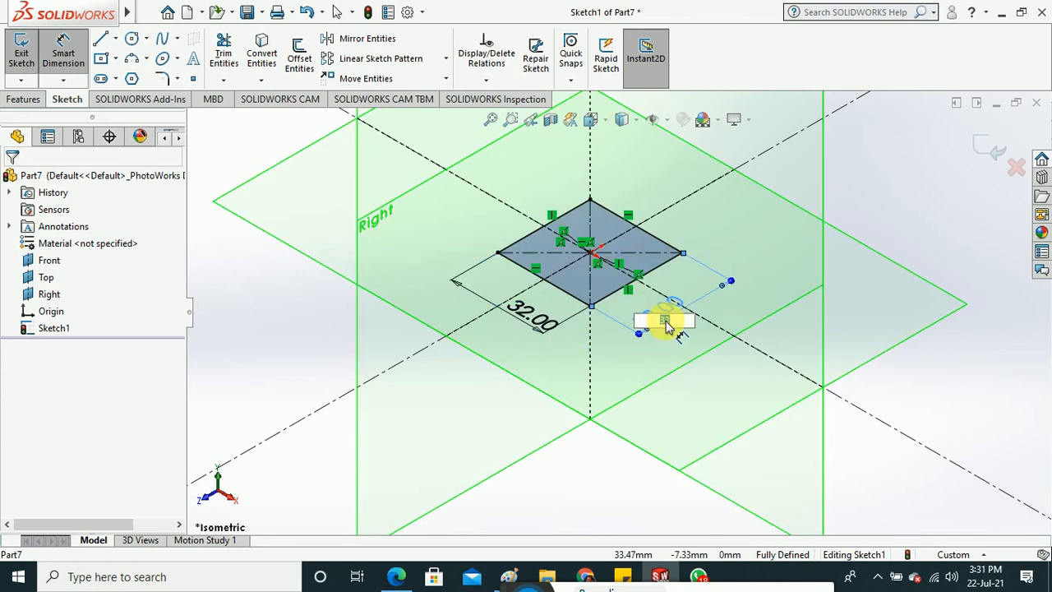
pyautogui.write('56')
pyautogui.press('Return')
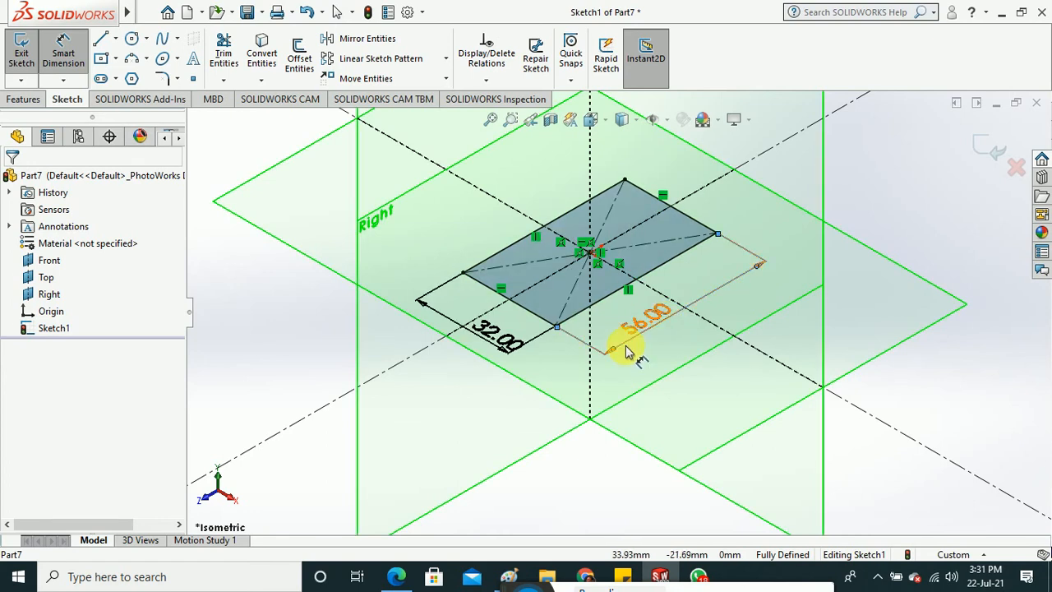
pyautogui.click(67, 66)
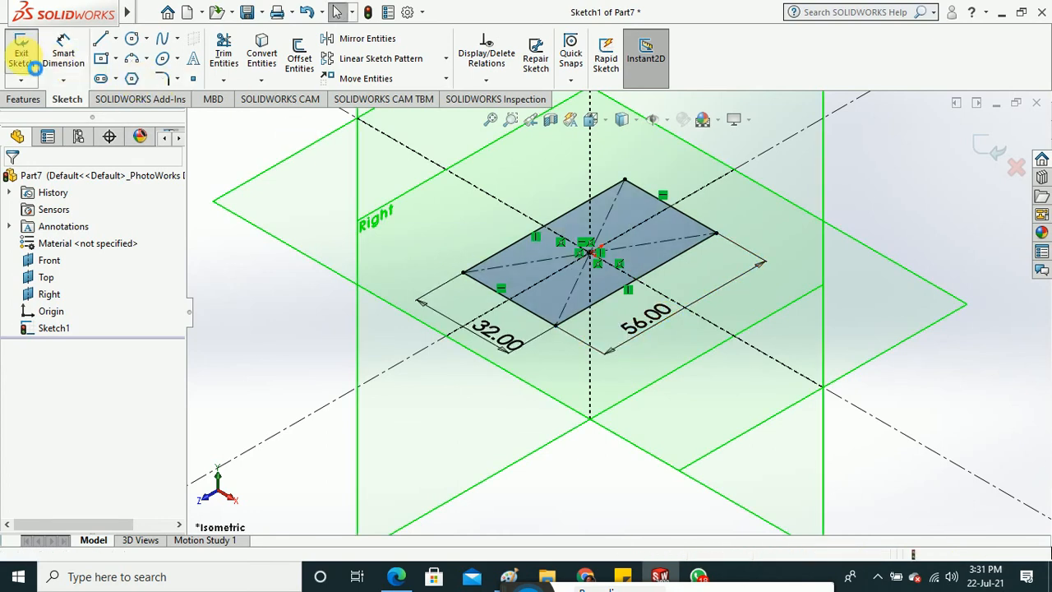
pyautogui.click(33, 67)
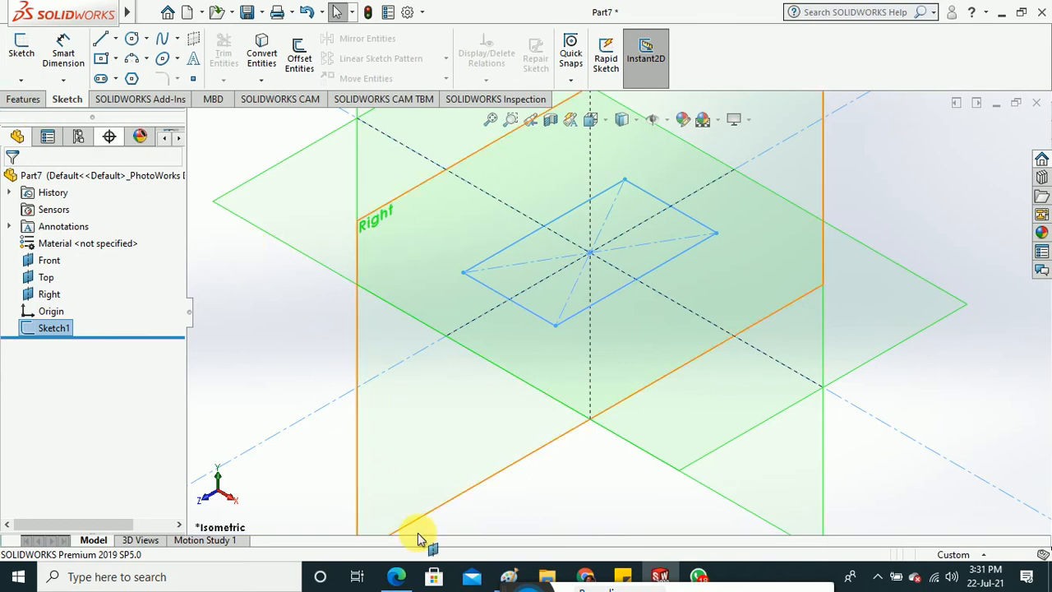
# In the Edge PDF workbook, set the pen to red, mark the 12 mm upright height and write 8 for the base thickness on the 56 mm block.
pyautogui.click(399, 575)
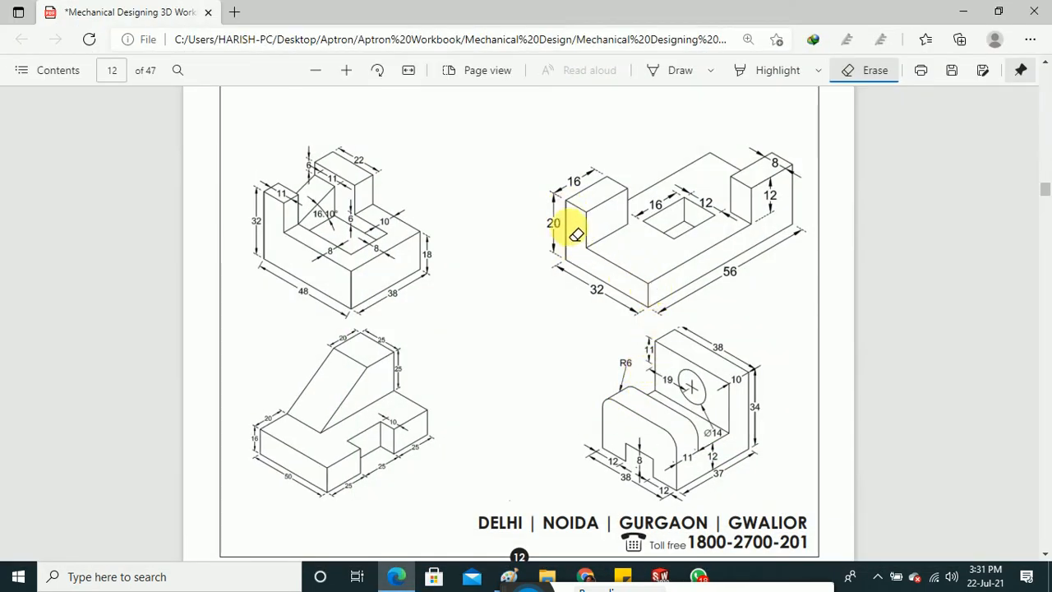
pyautogui.click(709, 72)
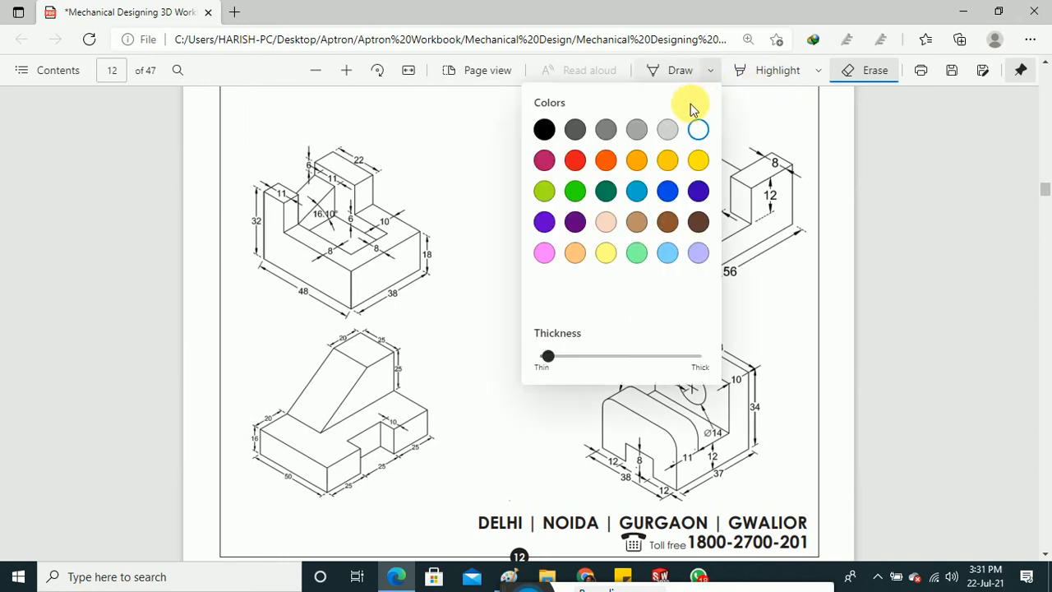
pyautogui.click(575, 160)
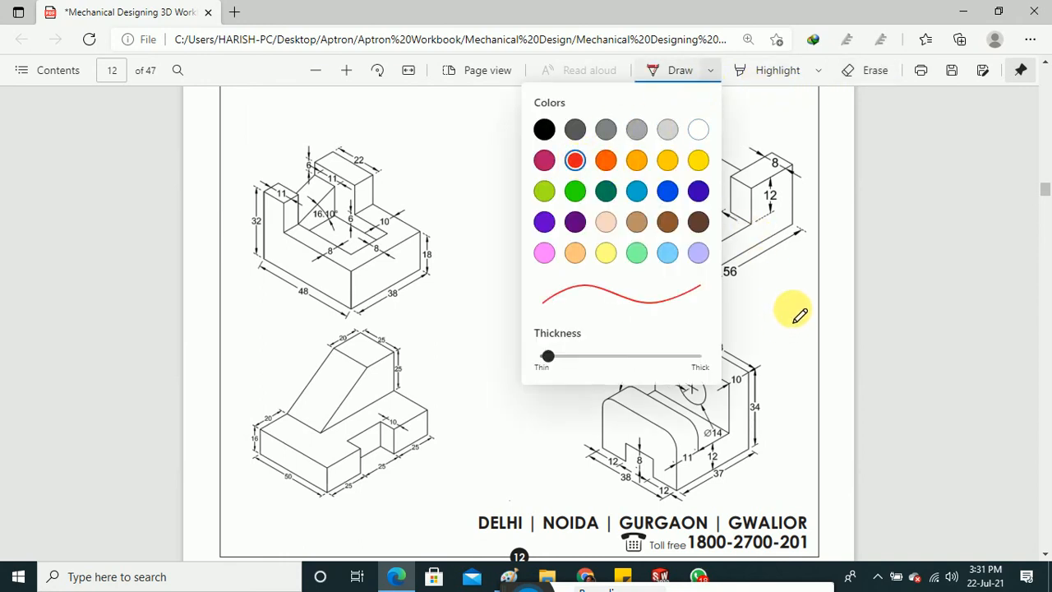
pyautogui.click(802, 146)
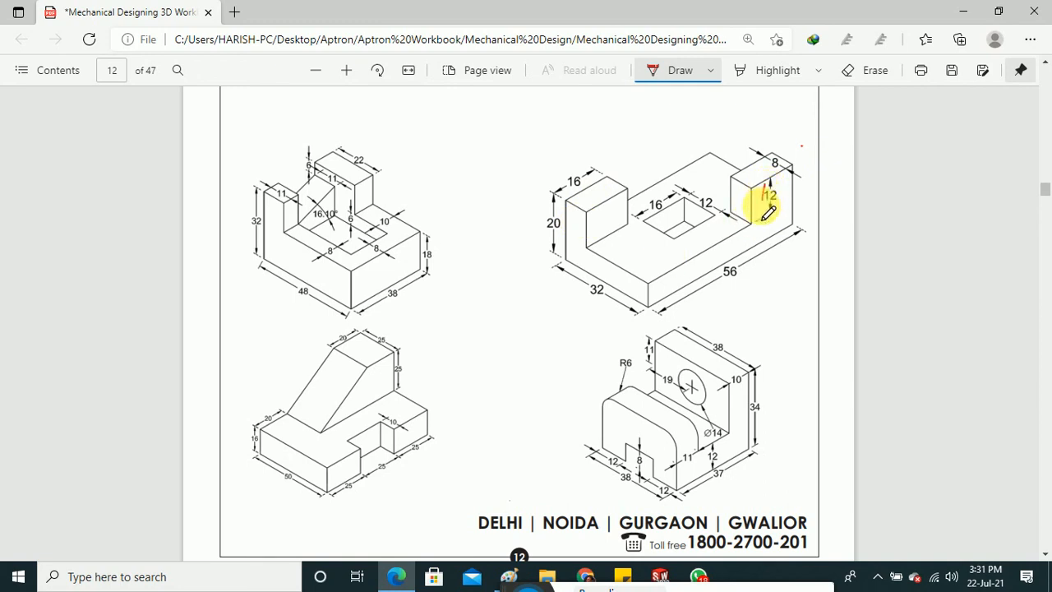
pyautogui.moveTo(763, 218); pyautogui.dragTo(760, 219)
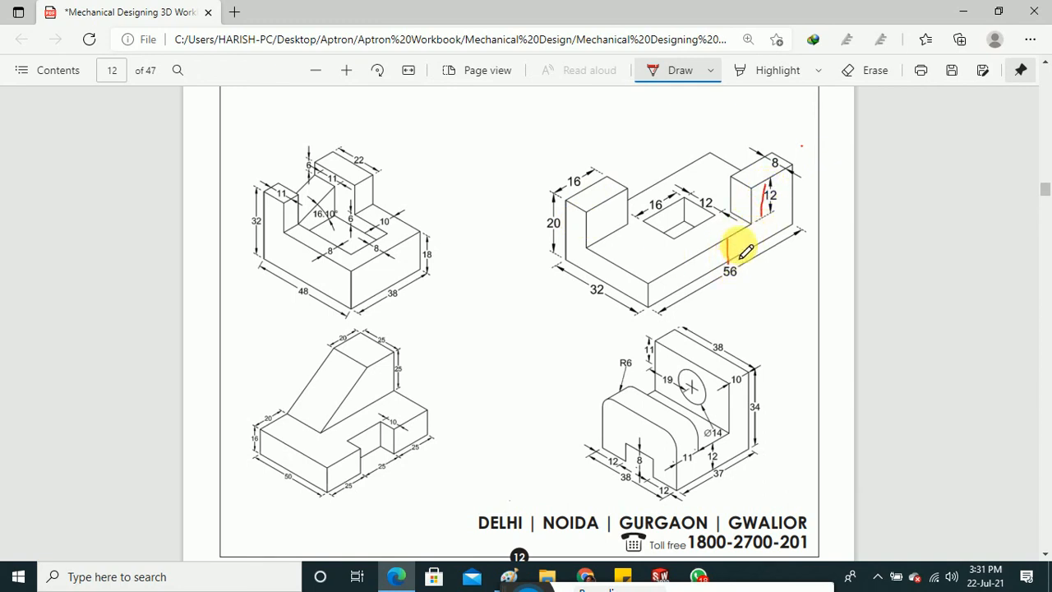
pyautogui.moveTo(738, 246); pyautogui.dragTo(738, 242)
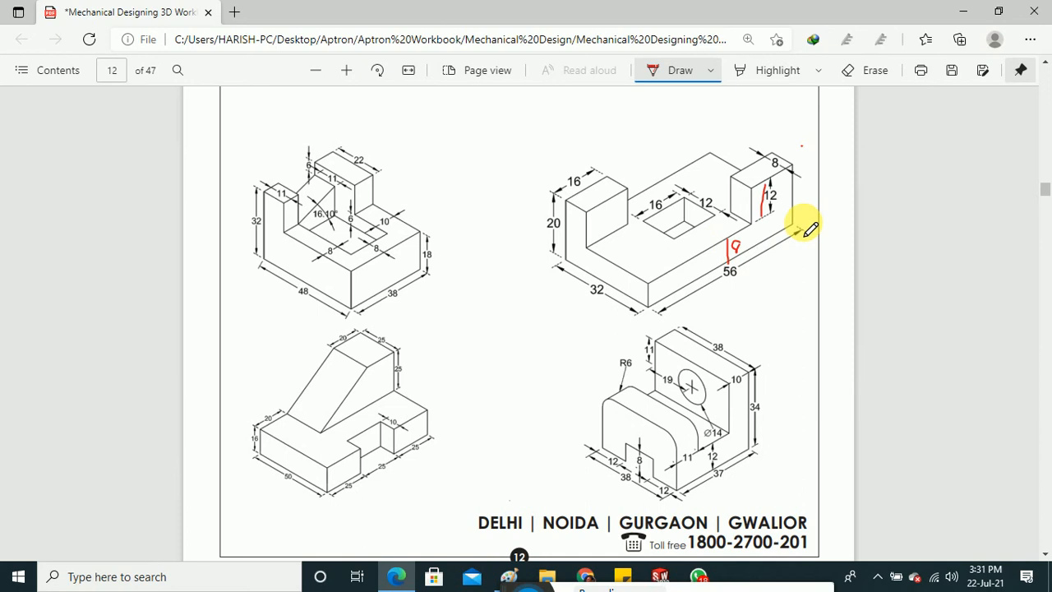
# Return to SOLIDWORKS and extrude the 32 x 56 mm base sketch upward by 8 mm.
pyautogui.click(951, 14)
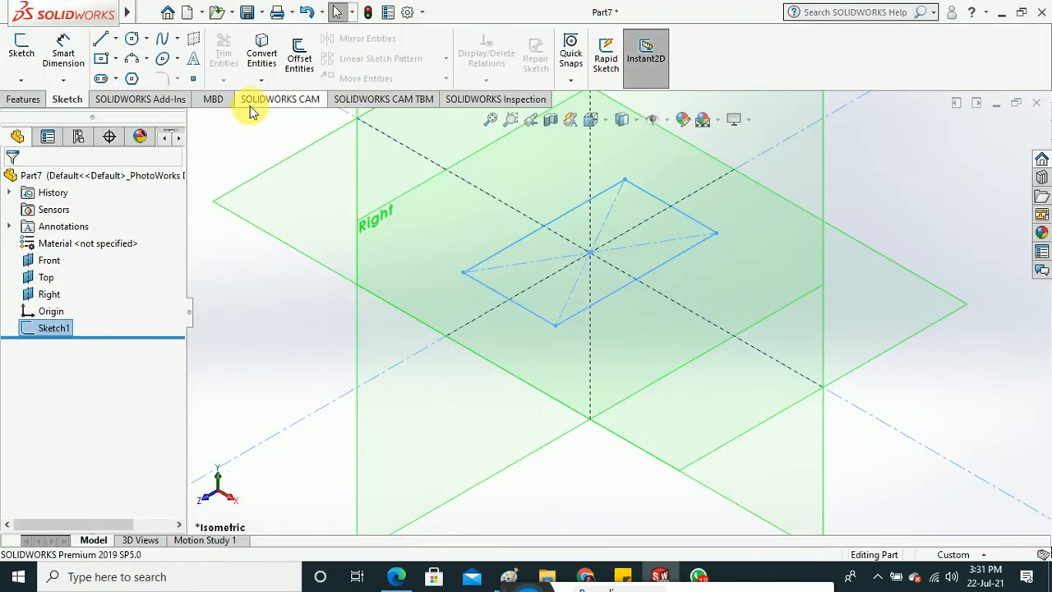
pyautogui.click(27, 101)
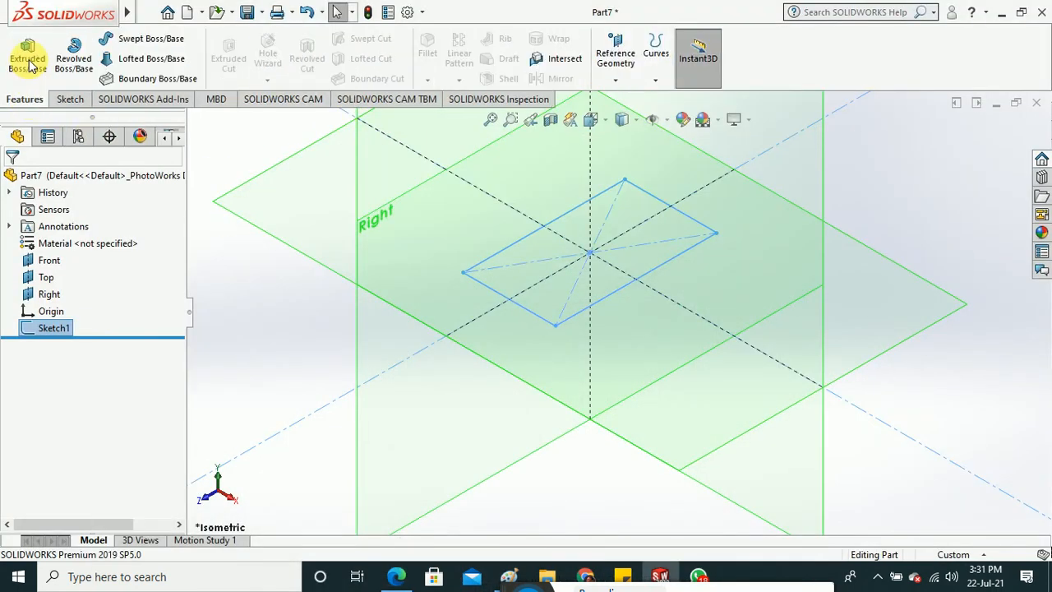
pyautogui.click(37, 70)
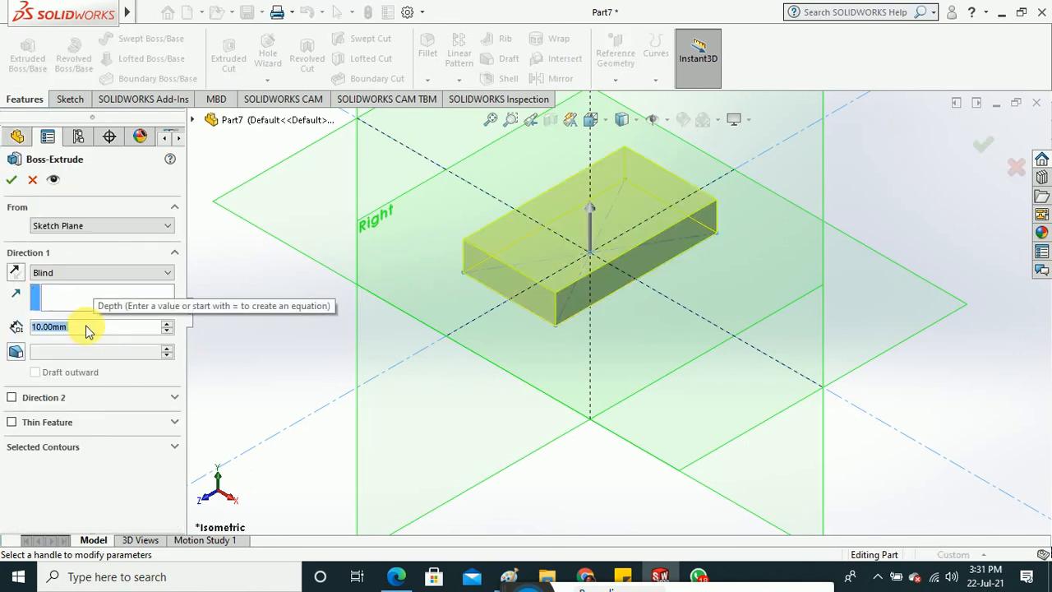
pyautogui.write('8')
pyautogui.press('Return')
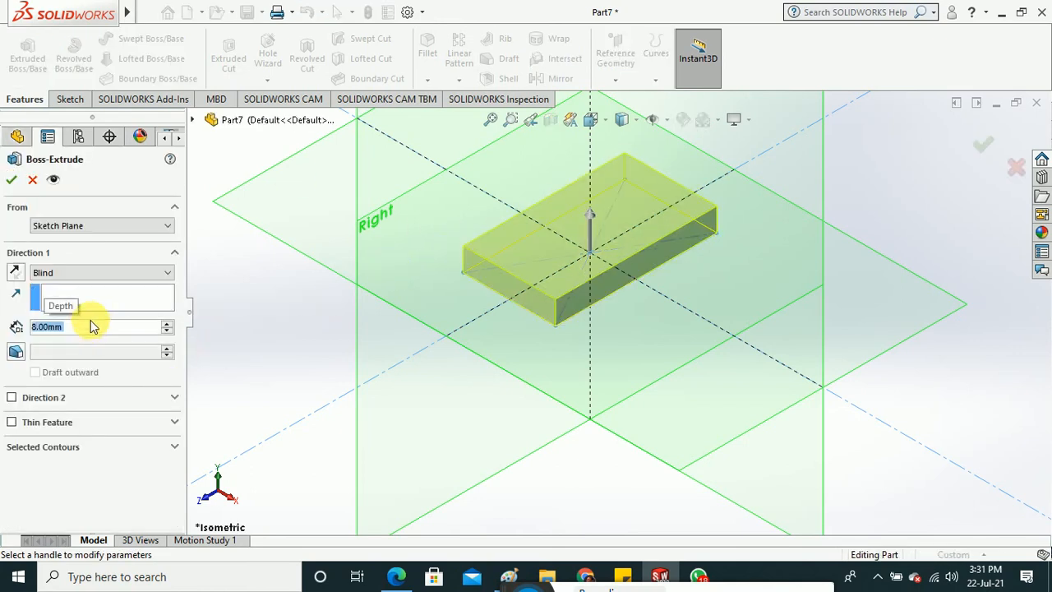
pyautogui.click(11, 179)
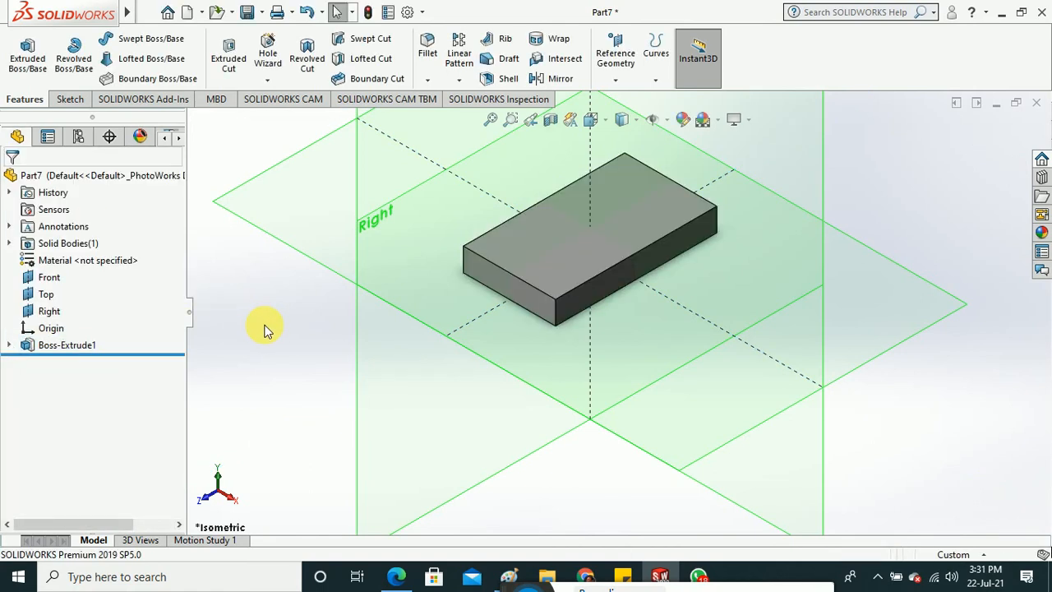
# Check the block drawing in the Edge PDF workbook, return to SOLIDWORKS and hide the Front, Top and Right planes.
pyautogui.click(398, 577)
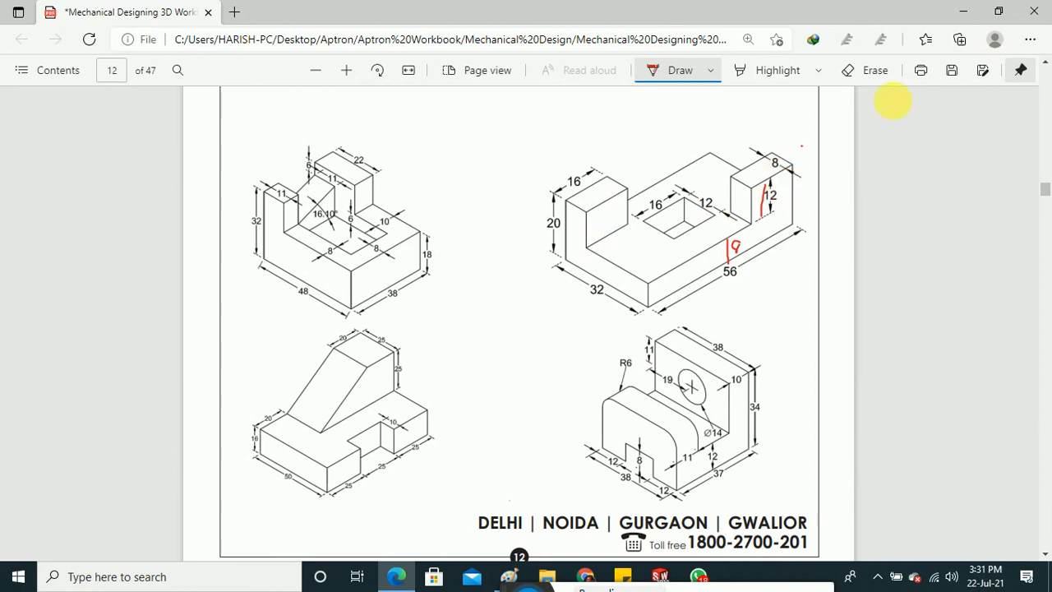
pyautogui.click(964, 14)
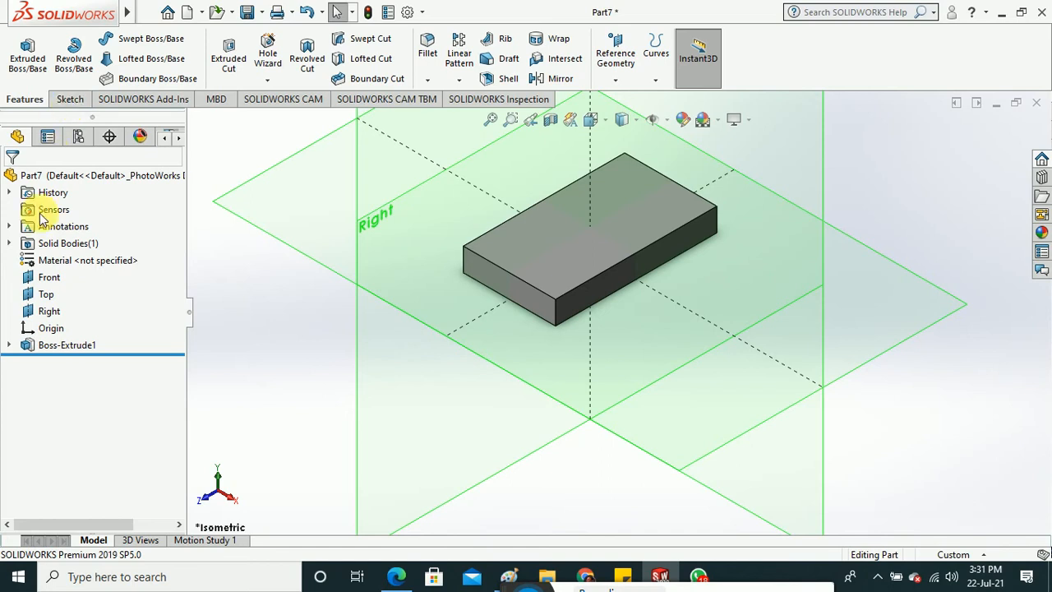
pyautogui.click(38, 277)
pyautogui.keyDown('ctrl'); pyautogui.click(45, 294); pyautogui.keyUp('ctrl')
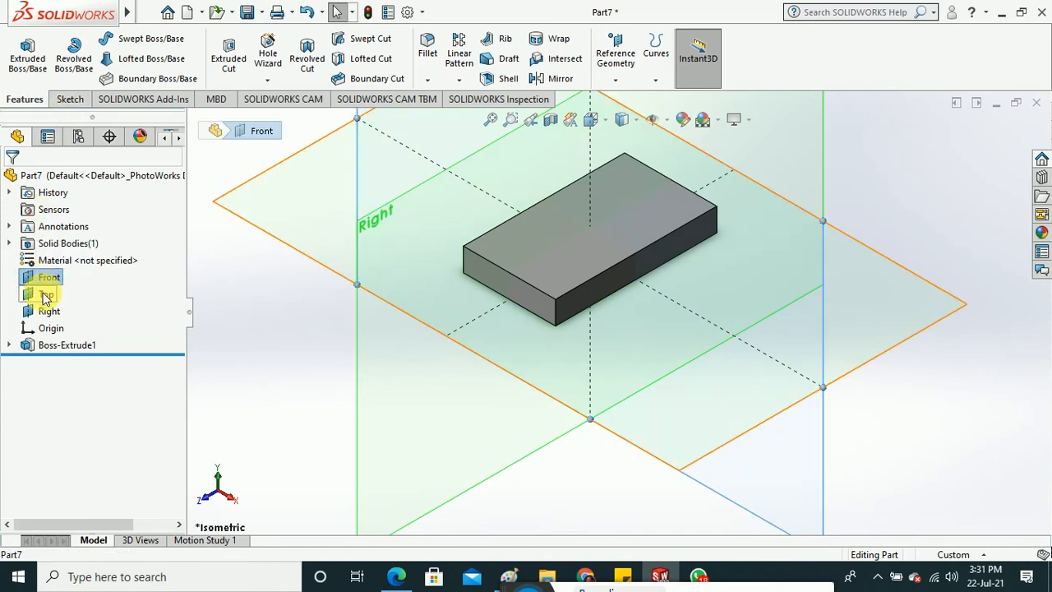
pyautogui.rightClick(49, 312)
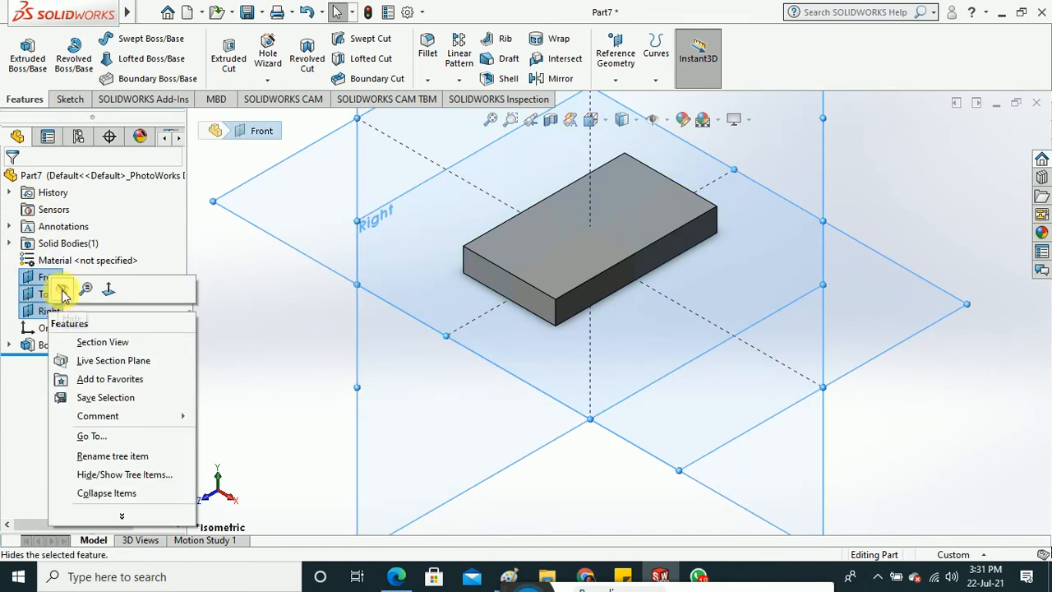
pyautogui.click(64, 294)
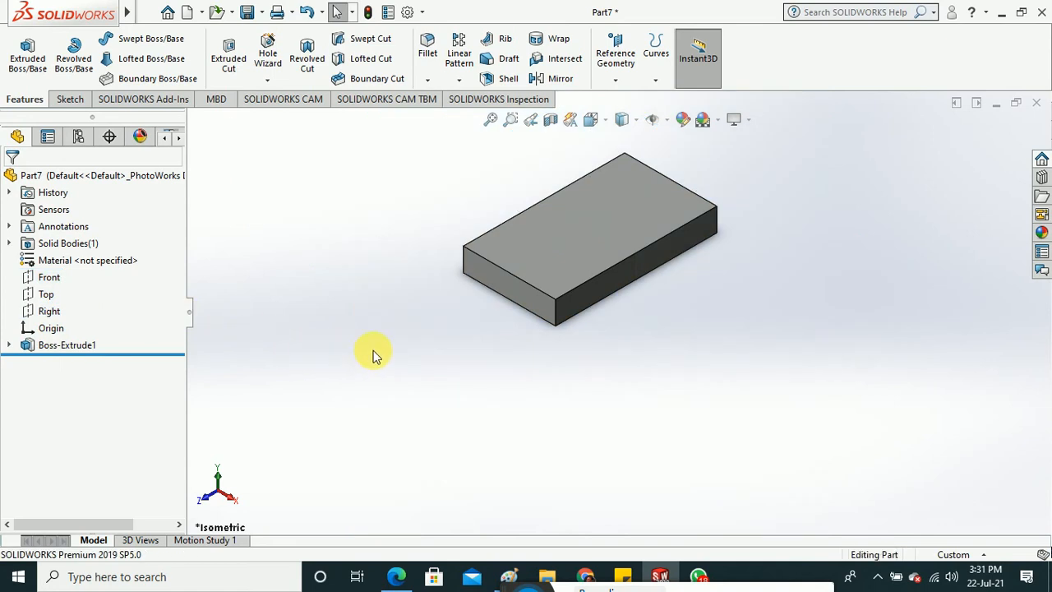
# Start a sketch on the block's top face and orient the view normal to it.
pyautogui.click(70, 98)
pyautogui.click(36, 72)
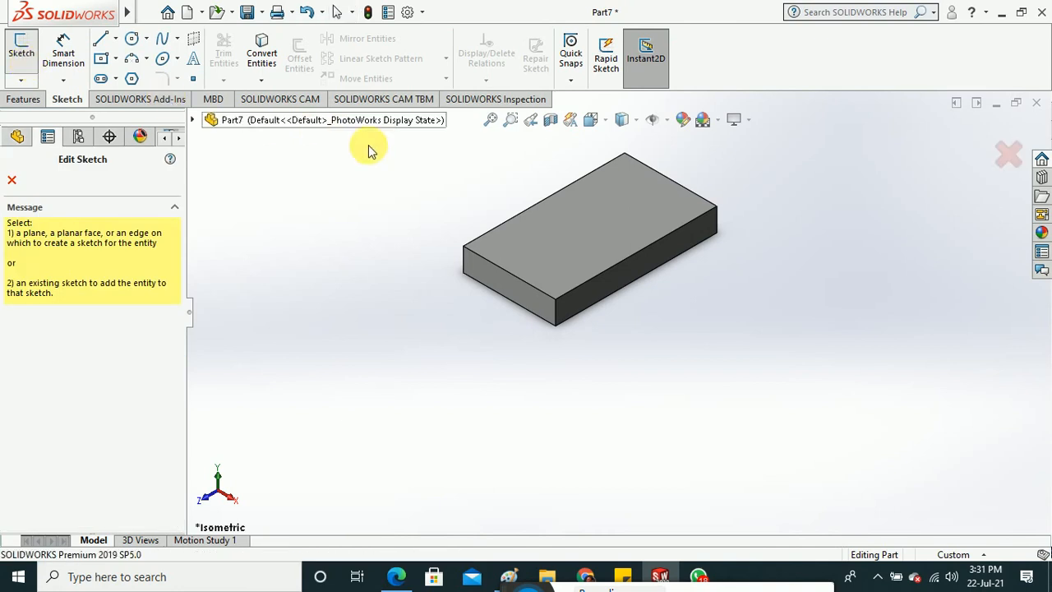
pyautogui.click(560, 237)
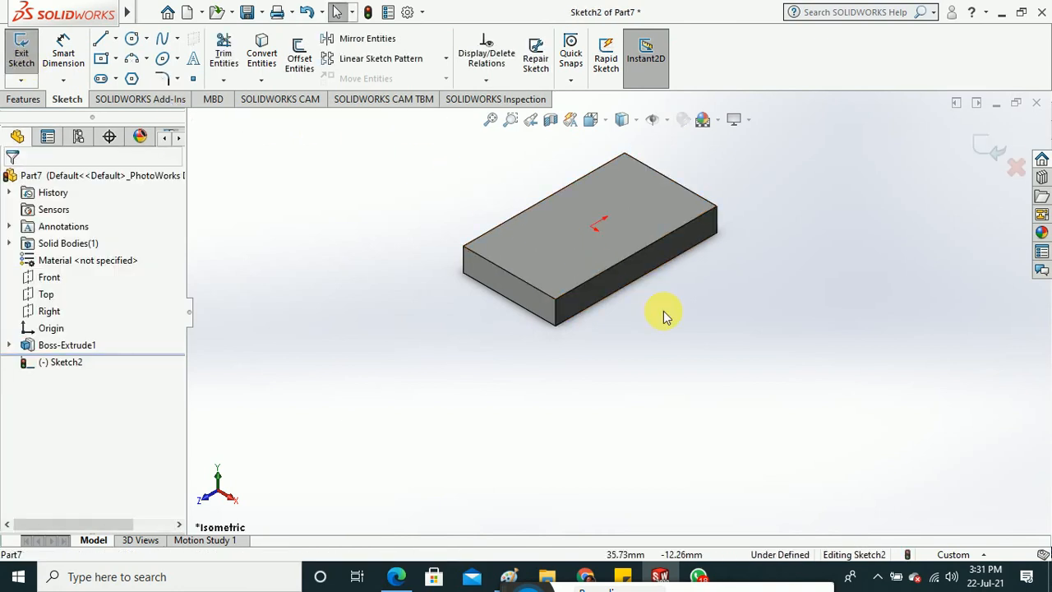
pyautogui.click(594, 120)
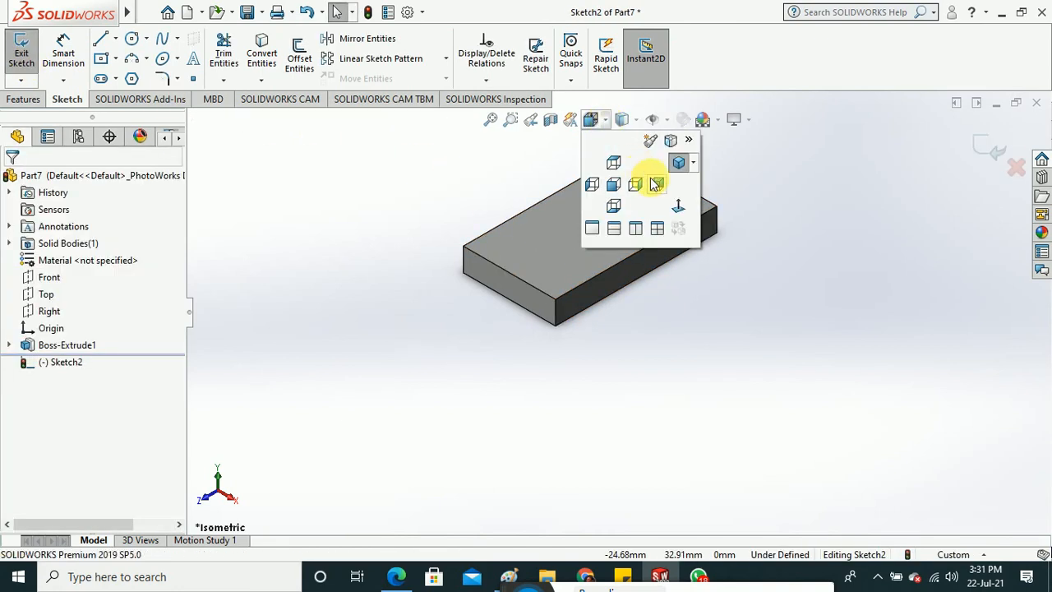
pyautogui.click(678, 206)
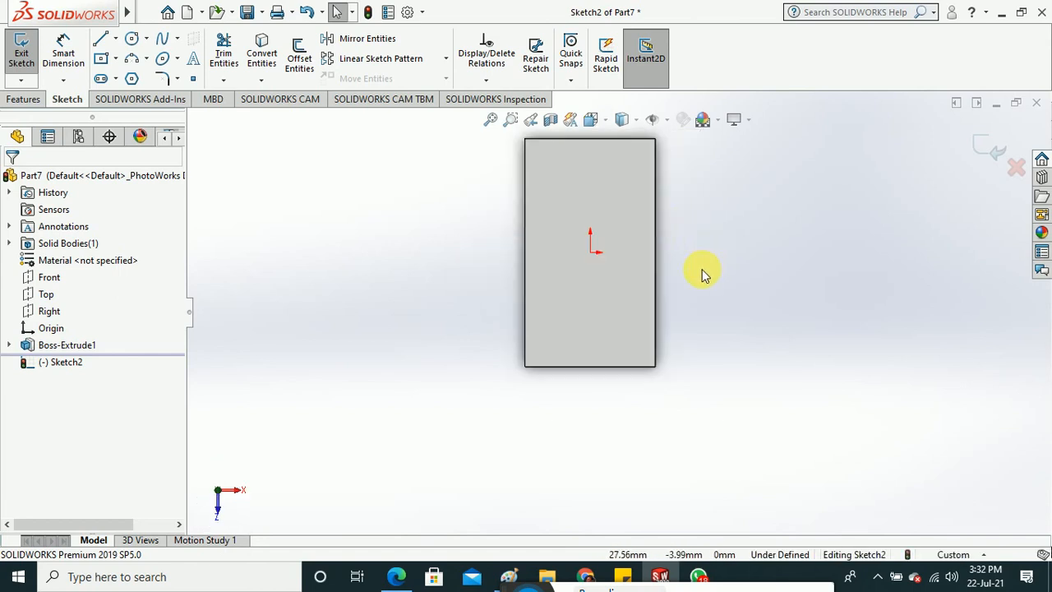
# Sketch corner rectangles at the top face's lower-left and upper-right corners, the lower-left one about 12 x 20 mm.
pyautogui.click(116, 60)
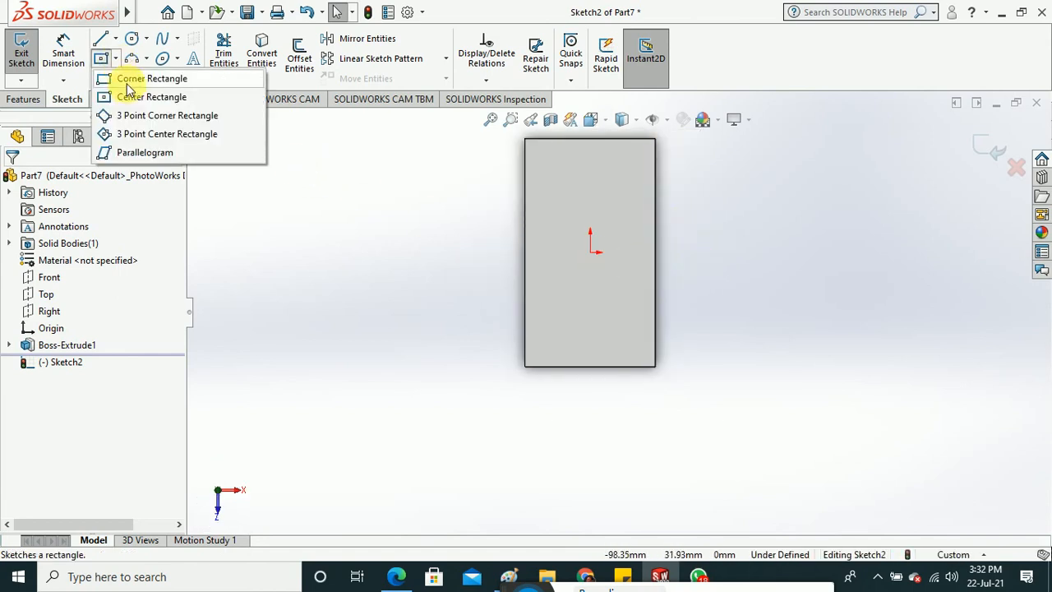
pyautogui.click(128, 78)
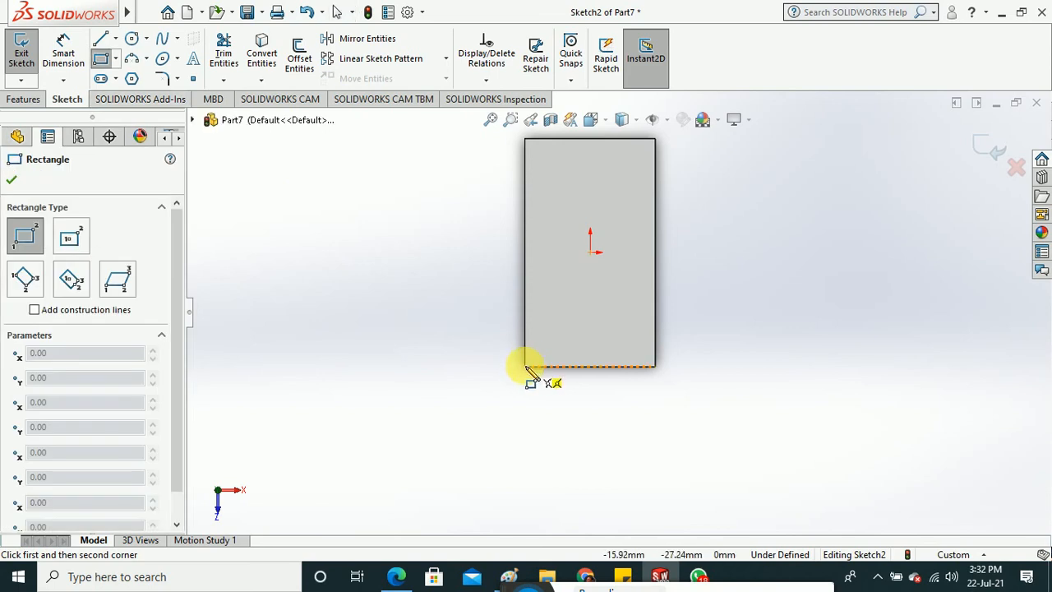
pyautogui.click(526, 366)
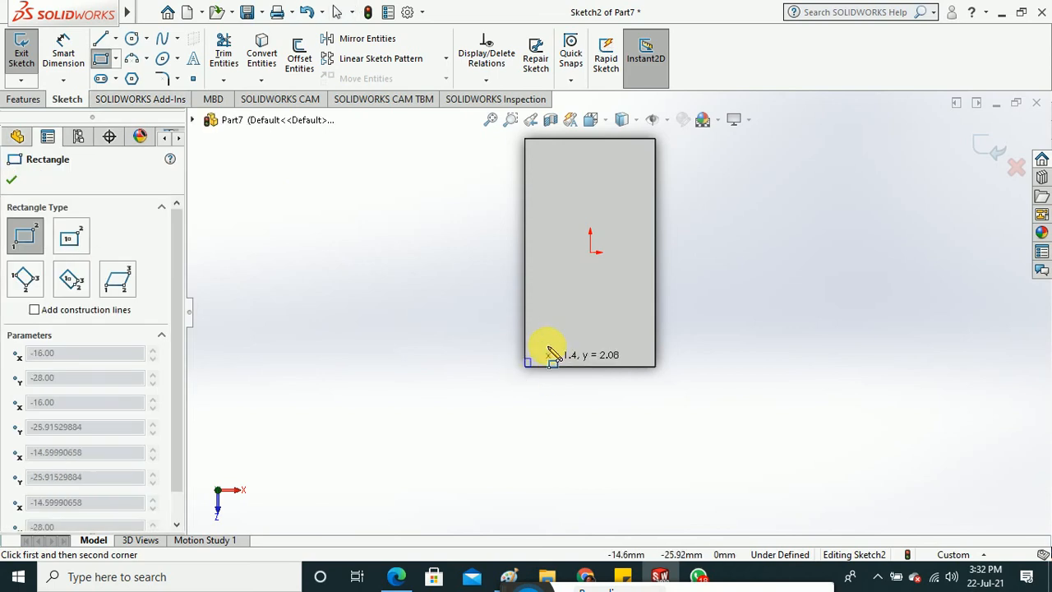
pyautogui.click(573, 284)
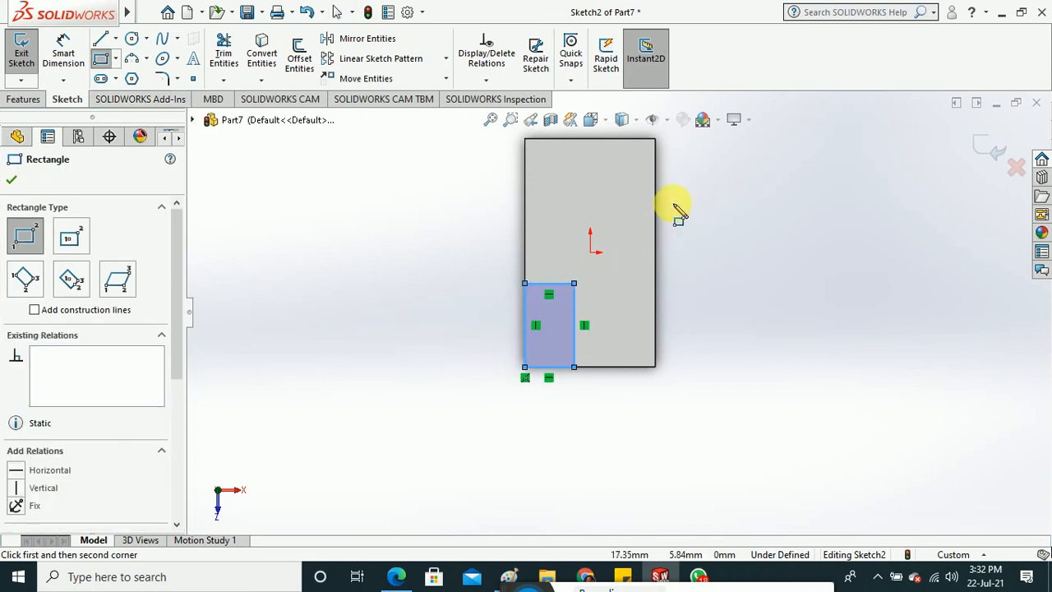
pyautogui.click(655, 139)
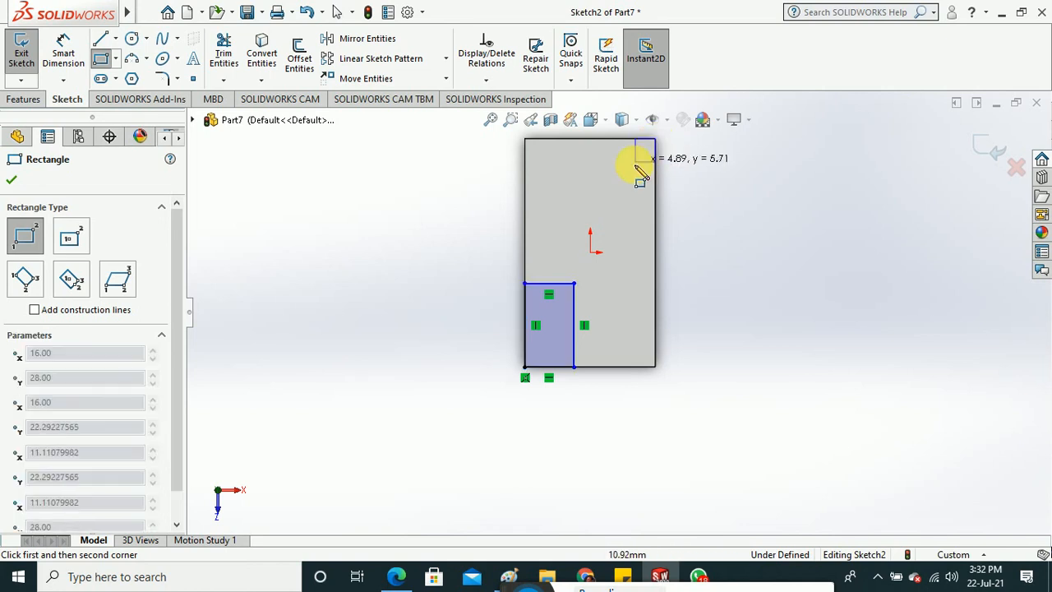
pyautogui.click(606, 206)
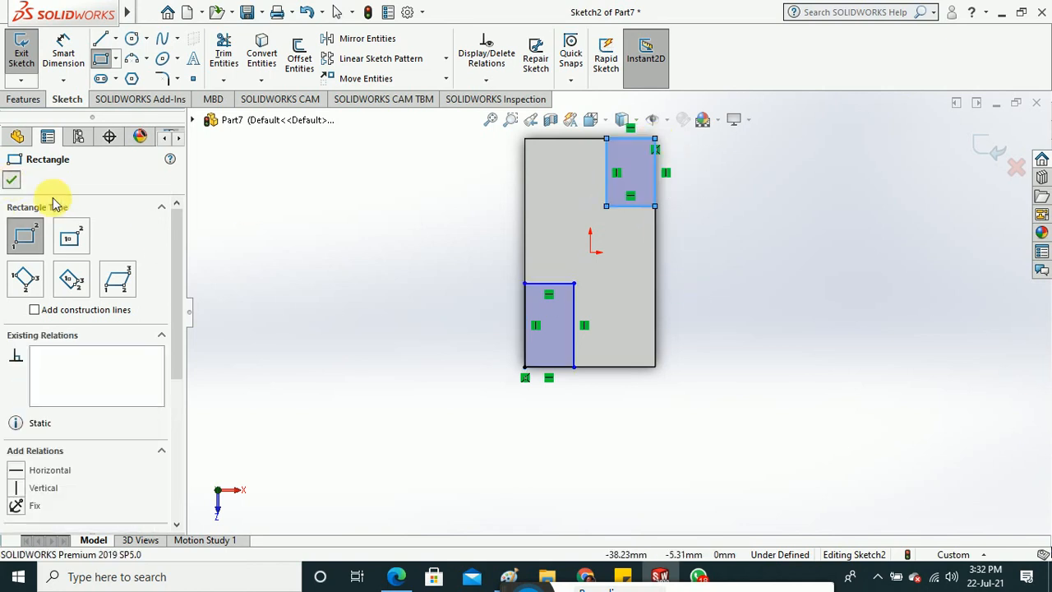
pyautogui.press('Escape')
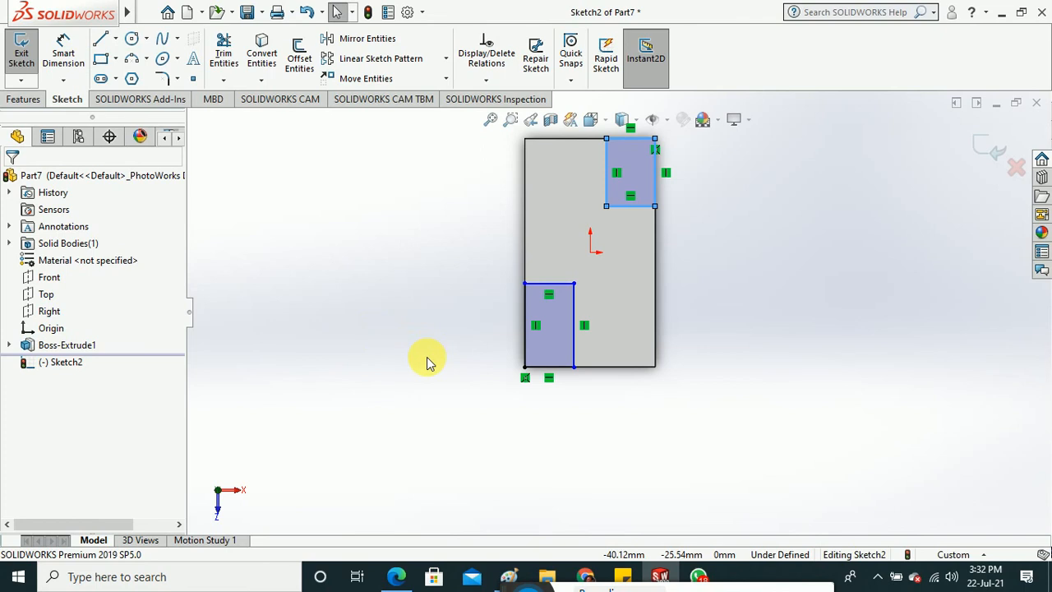
# Check the sketch in isometric view, return to the normal view and dimension the lower-left rectangle's outer vertical edge as 16 mm.
pyautogui.hotkey('ctrl', '7')
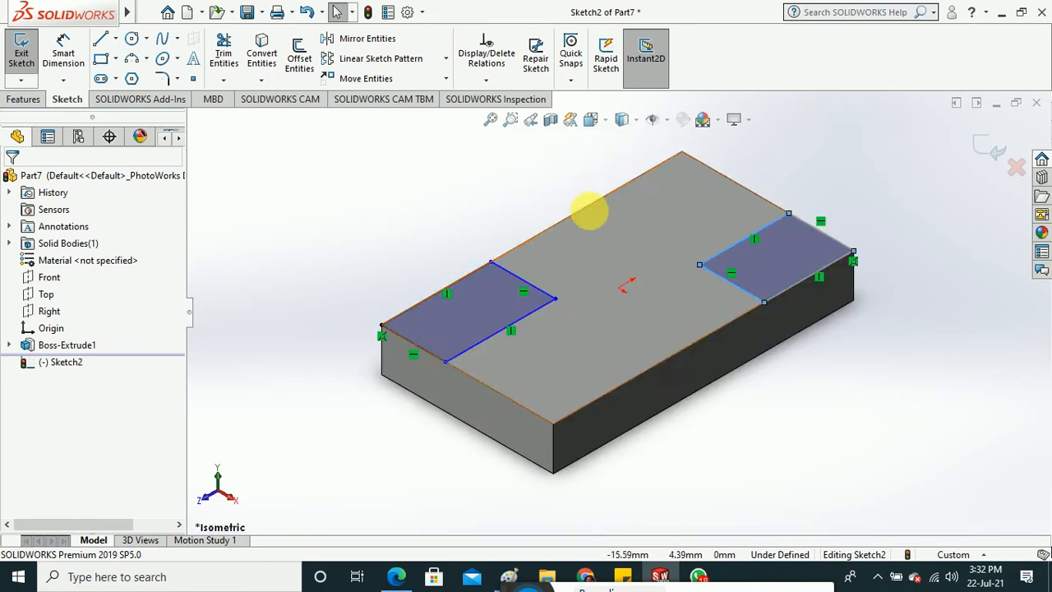
pyautogui.click(600, 120)
pyautogui.click(679, 210)
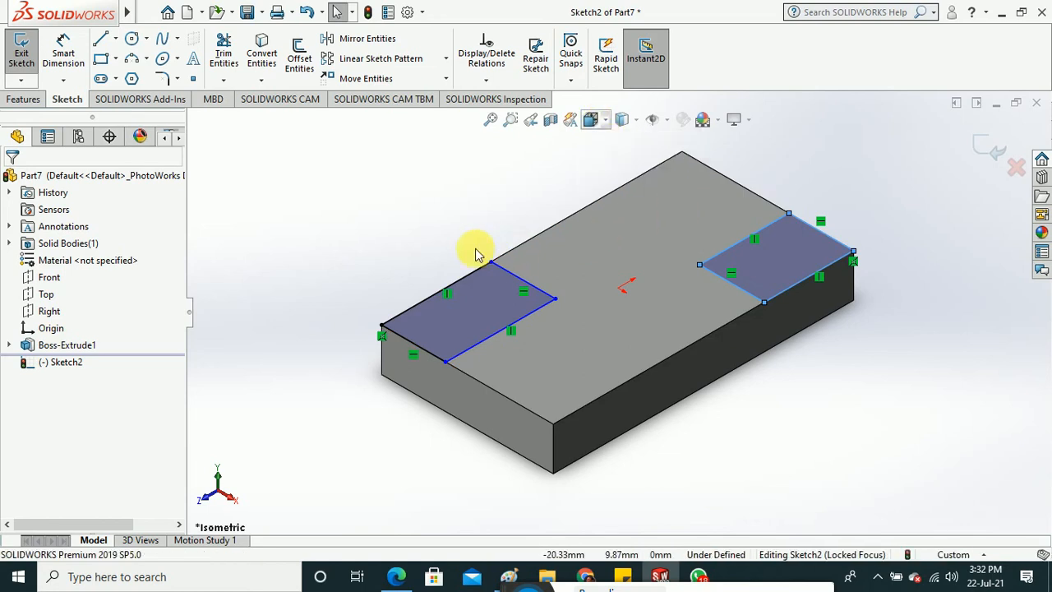
pyautogui.click(63, 52)
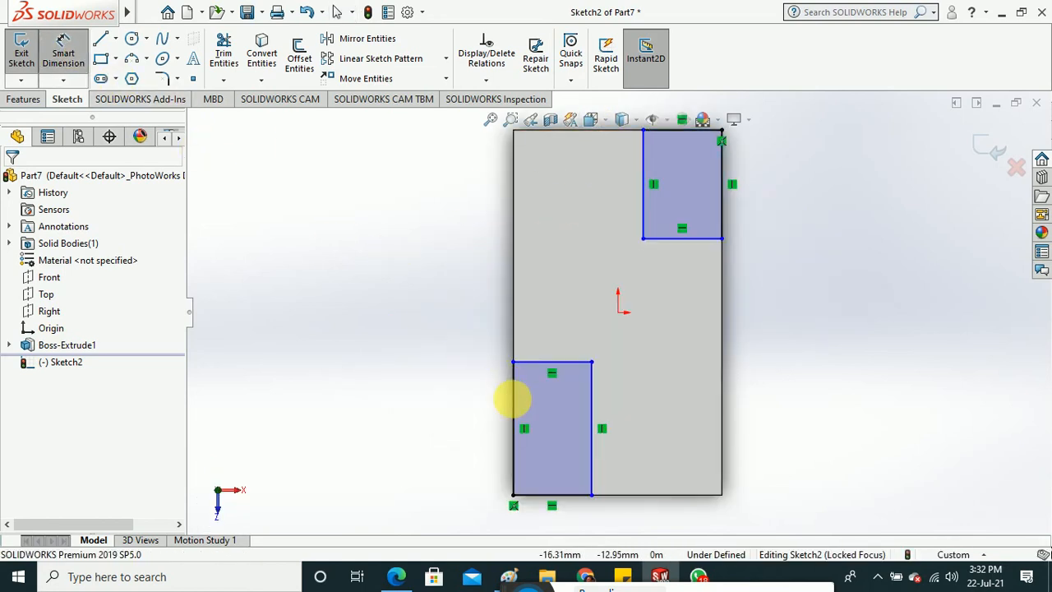
pyautogui.click(512, 403)
pyautogui.click(459, 415)
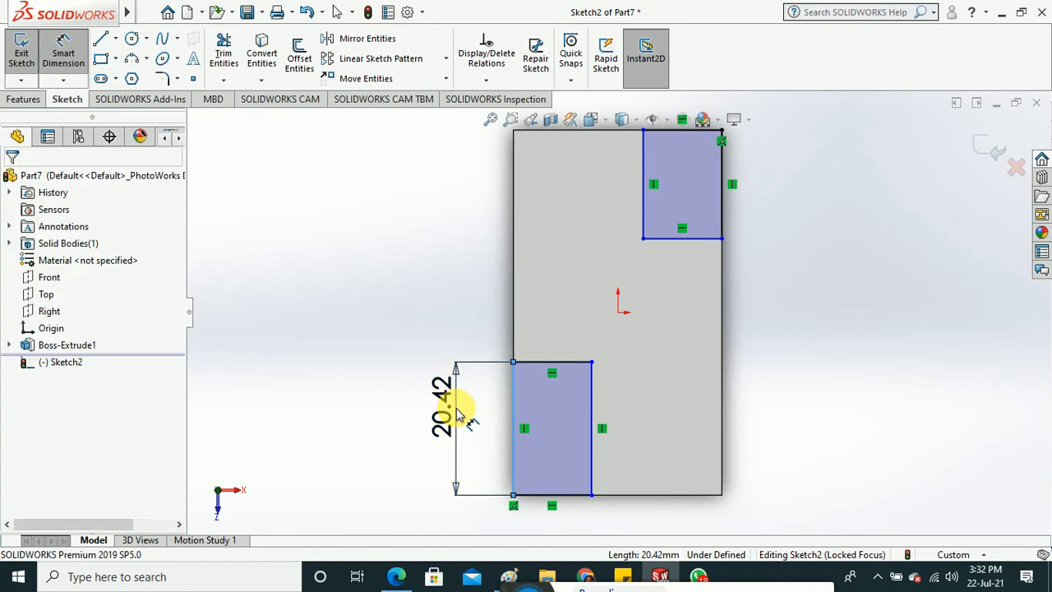
pyautogui.write('16')
pyautogui.press('Return')
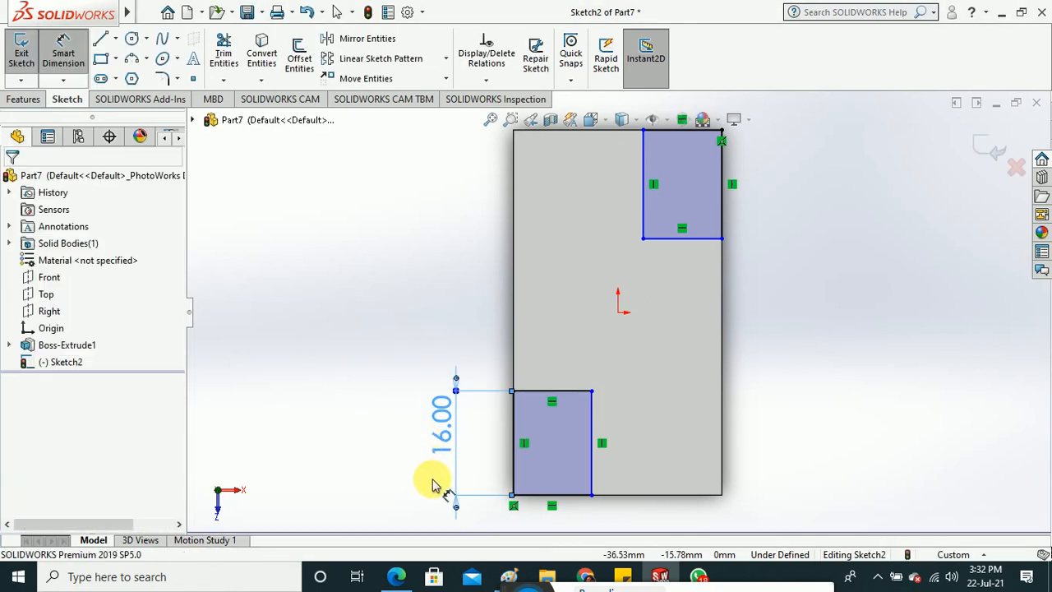
# Check the upright's size in the Edge PDF workbook, return to SOLIDWORKS and dimension the lower-left rectangle's bottom edge as 8 mm.
pyautogui.click(397, 576)
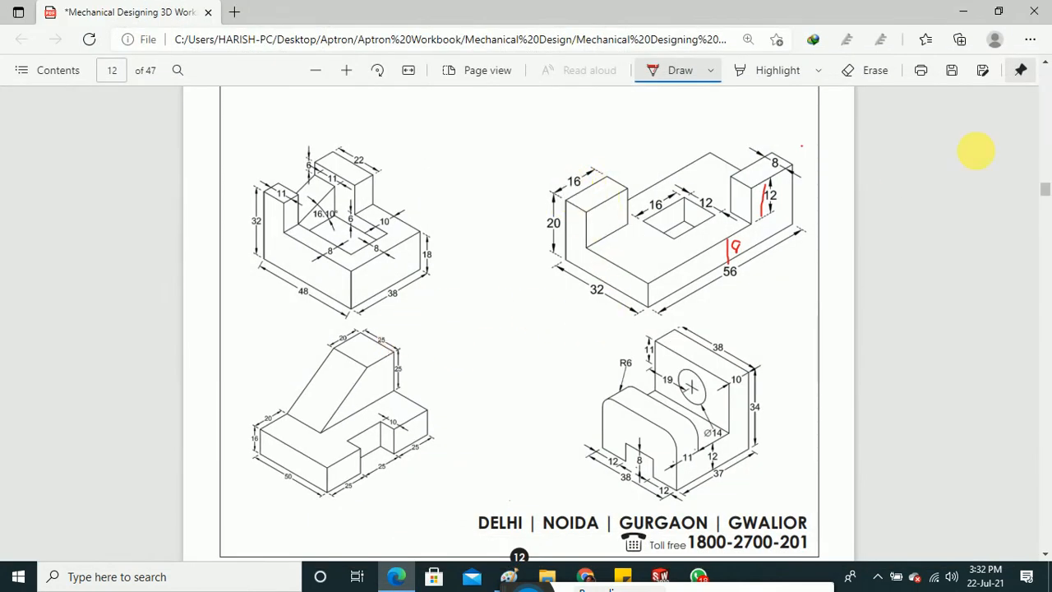
pyautogui.click(964, 12)
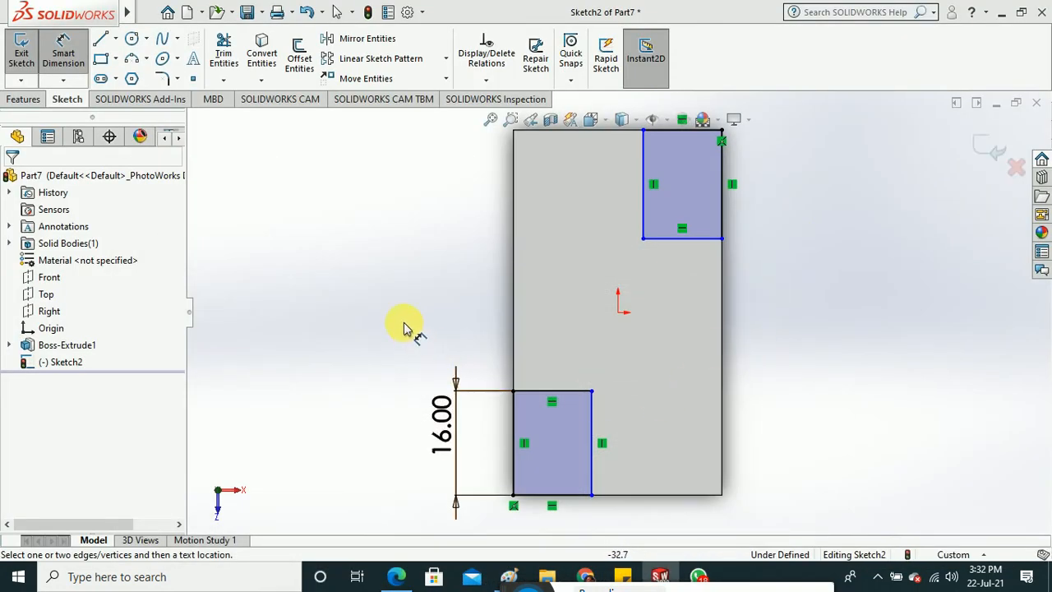
pyautogui.click(577, 518)
pyautogui.click(578, 515)
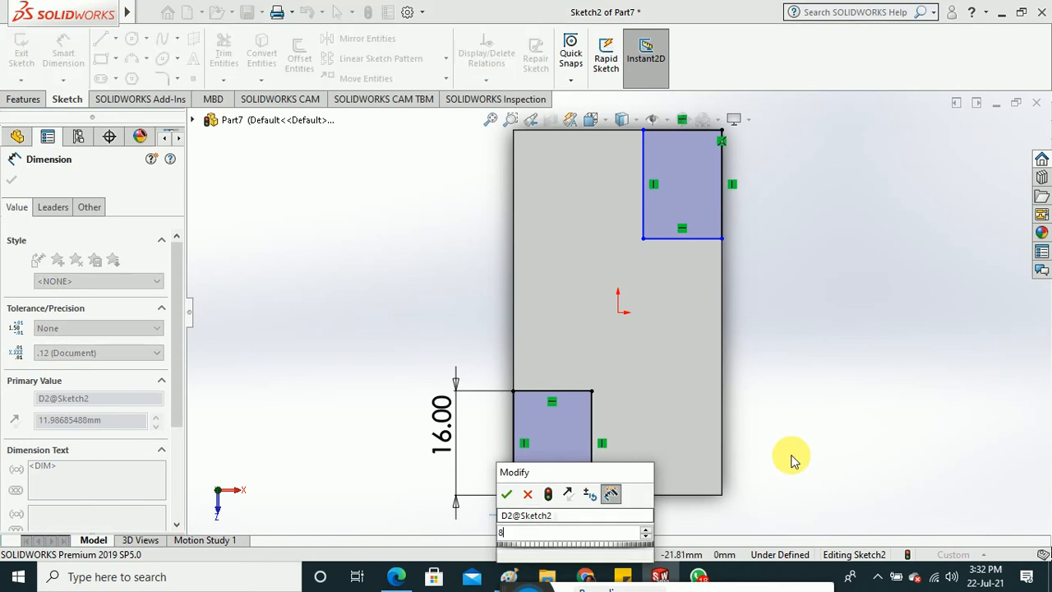
pyautogui.press('Return')
pyautogui.click(775, 411)
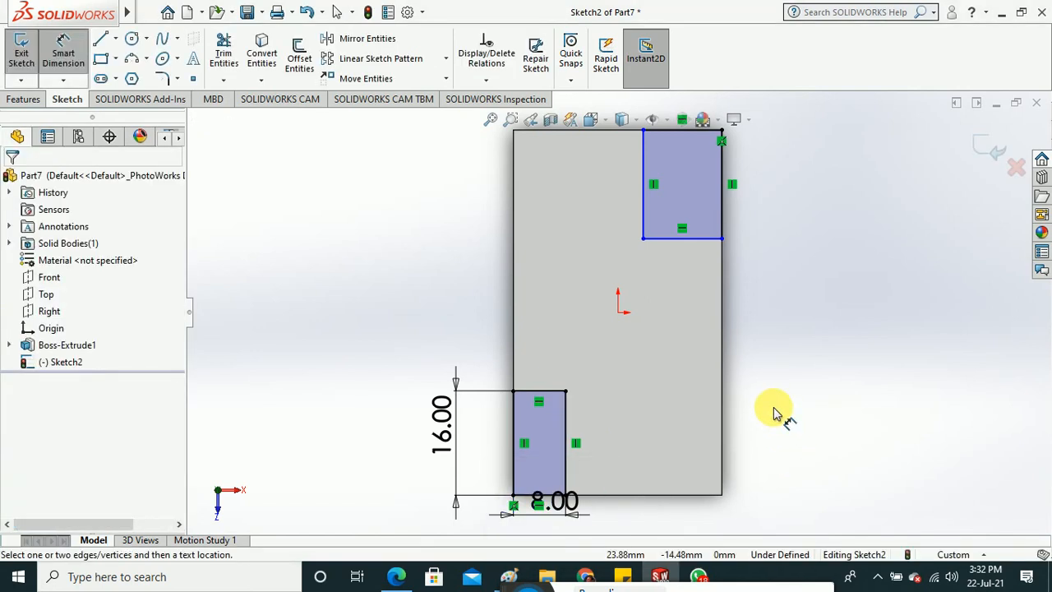
# Apply an Equal relation between the lower-left rectangle's top edge and the upper-right rectangle's bottom edge.
pyautogui.click(65, 51)
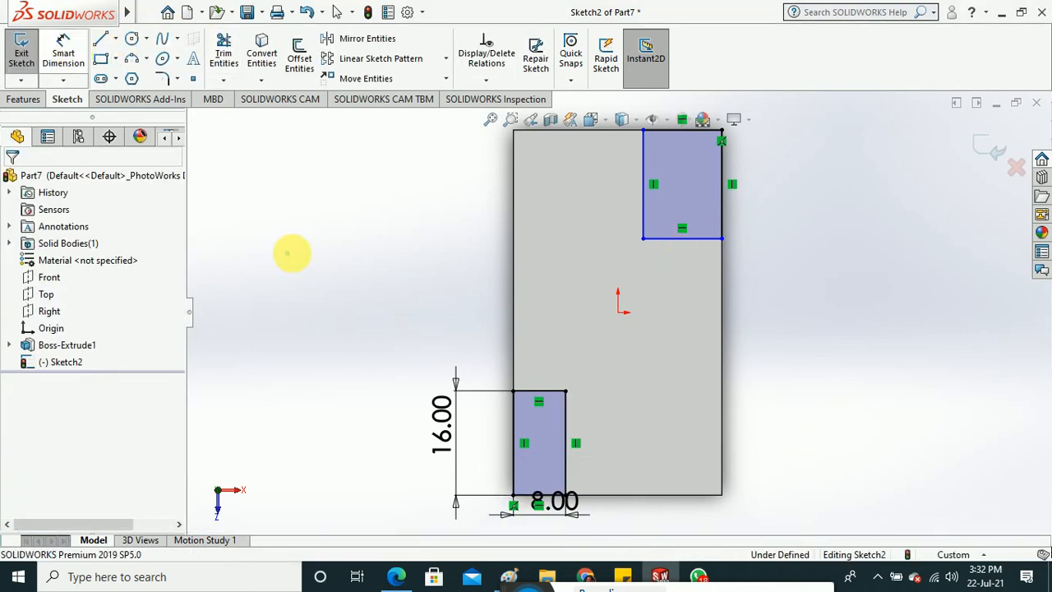
pyautogui.click(552, 393)
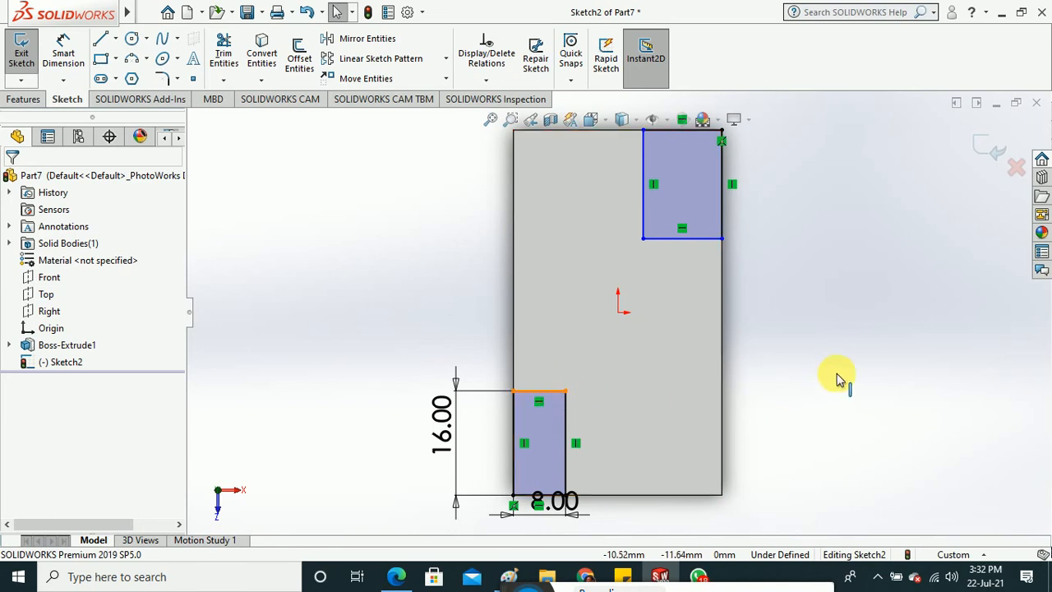
pyautogui.keyDown('ctrl'); pyautogui.click(697, 238); pyautogui.keyUp('ctrl')
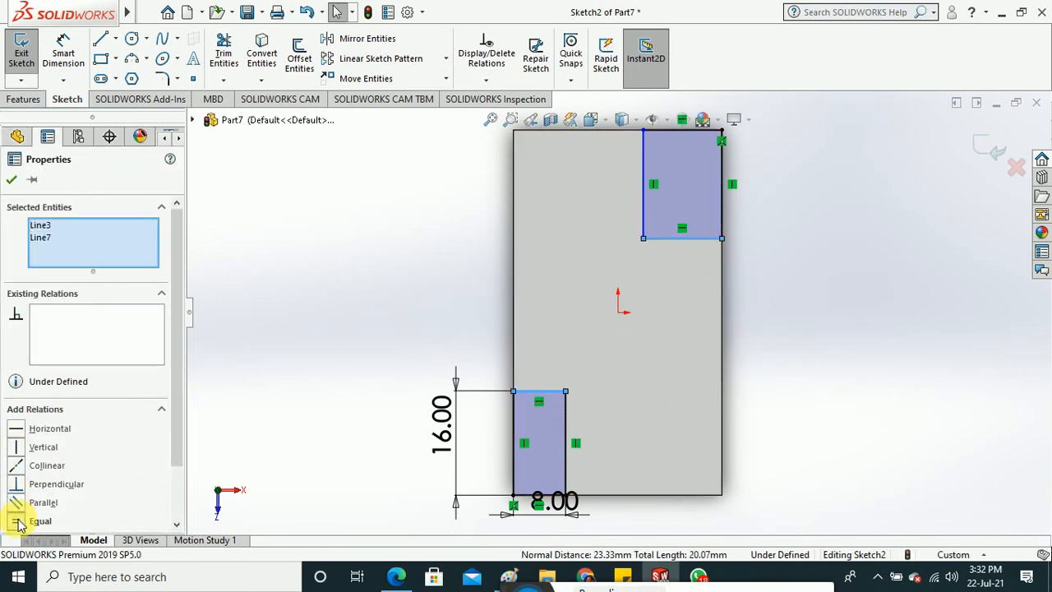
pyautogui.click(19, 523)
pyautogui.click(11, 179)
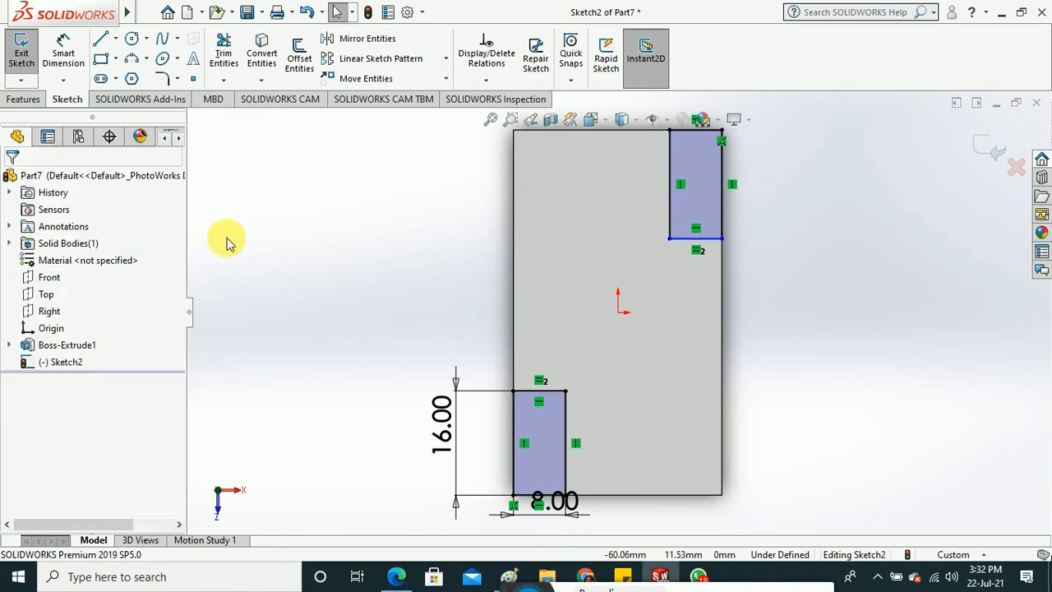
# Apply an Equal relation between the lower-left rectangle's inner vertical edge and the upper-right rectangle's inner vertical edge, and exit the sketch.
pyautogui.click(565, 418)
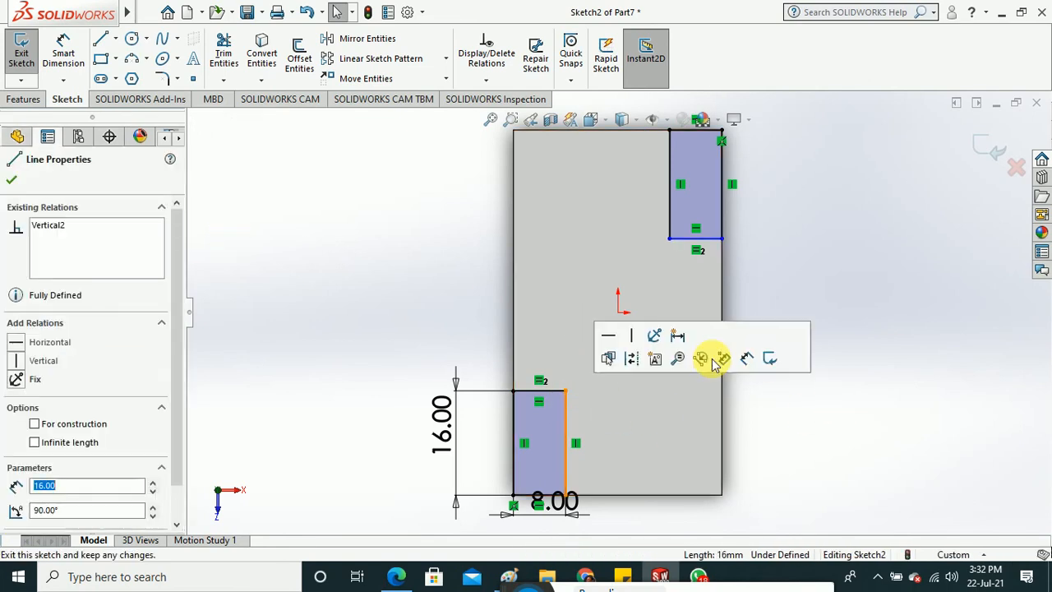
pyautogui.click(671, 218)
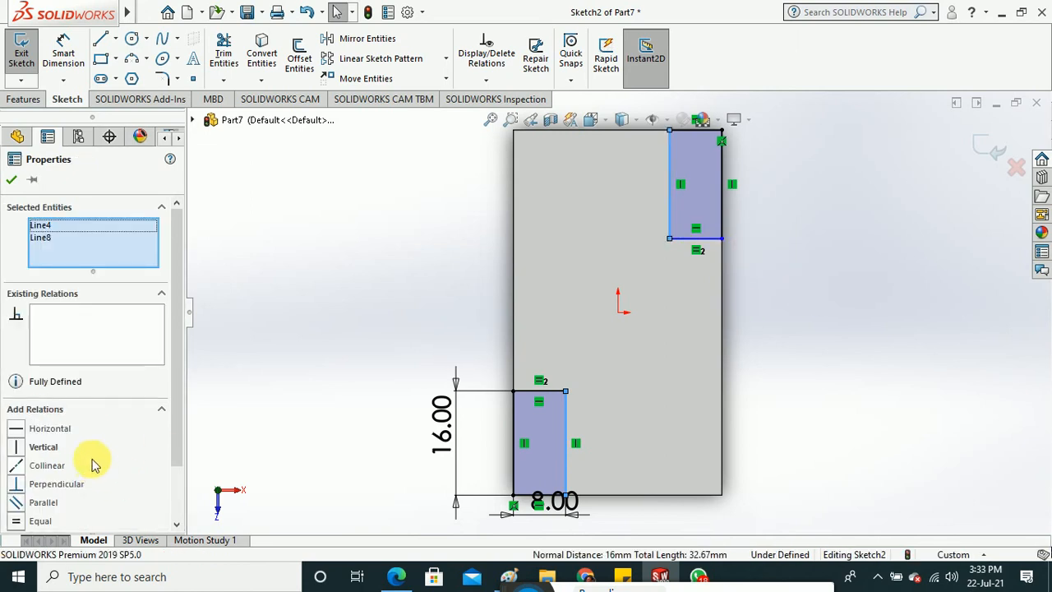
pyautogui.click(20, 523)
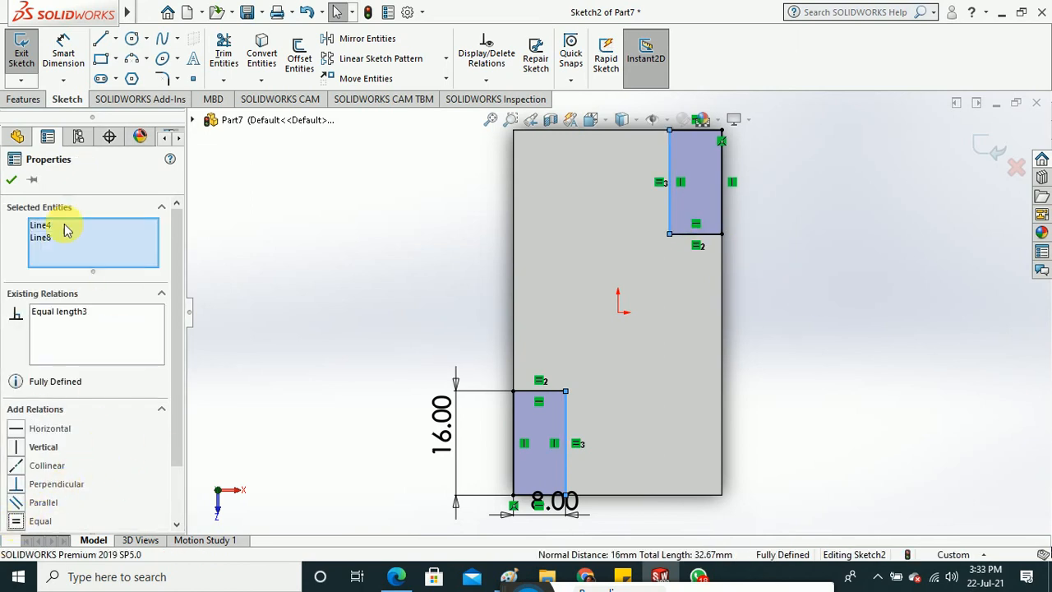
pyautogui.click(9, 177)
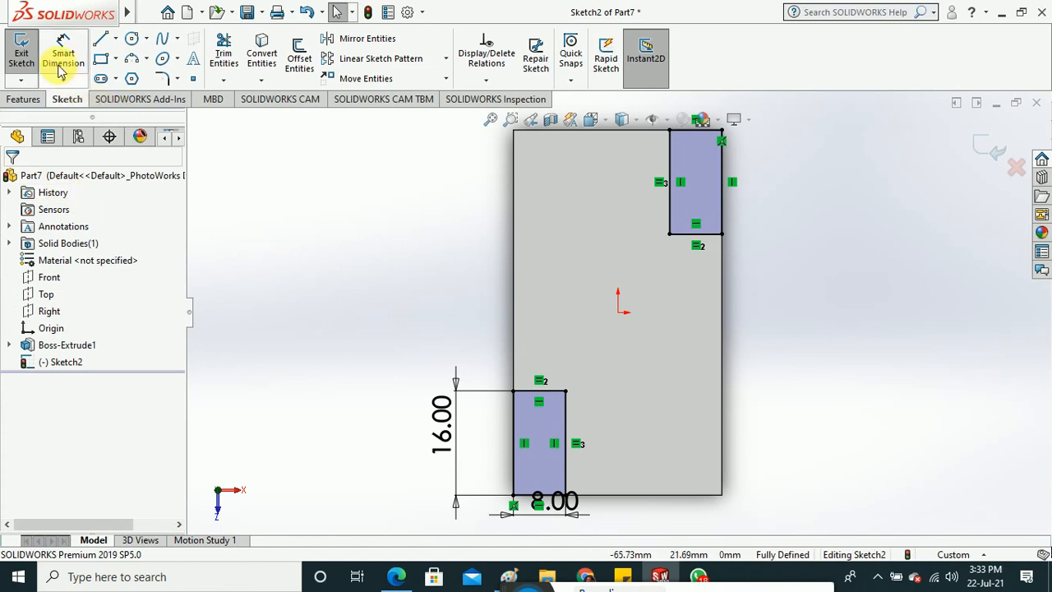
pyautogui.click(21, 48)
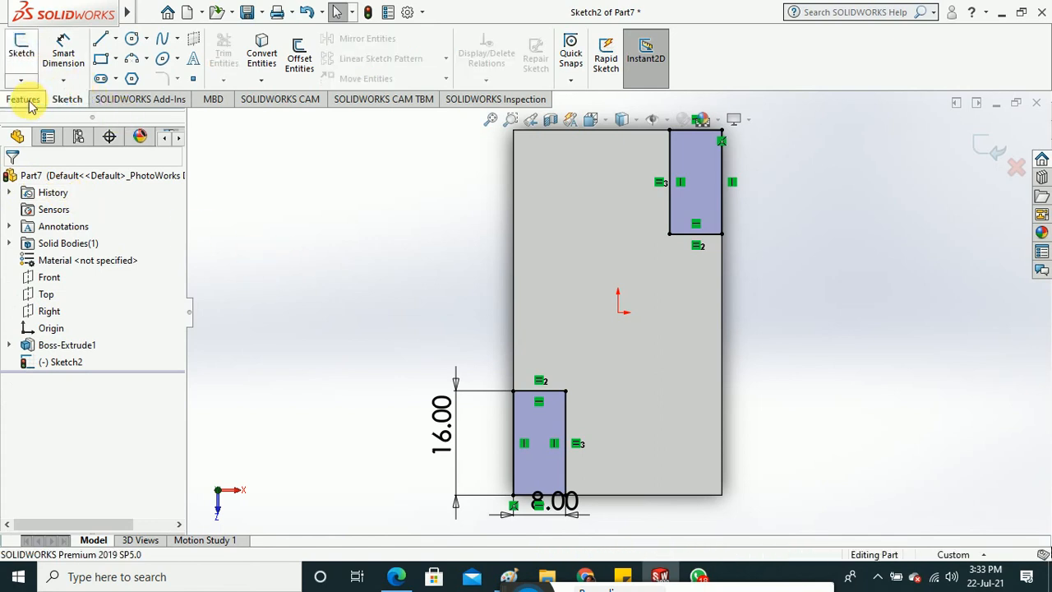
pyautogui.click(21, 51)
# Extrude the two corner rectangles 12 mm upward as uprights merged with the base.
pyautogui.click(23, 98)
pyautogui.click(29, 69)
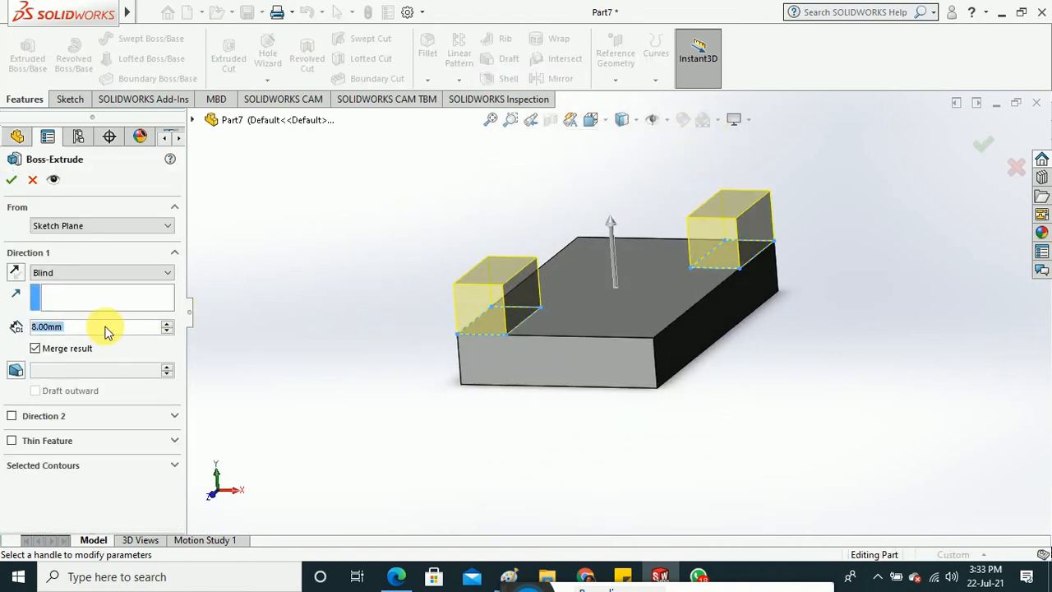
pyautogui.write('12')
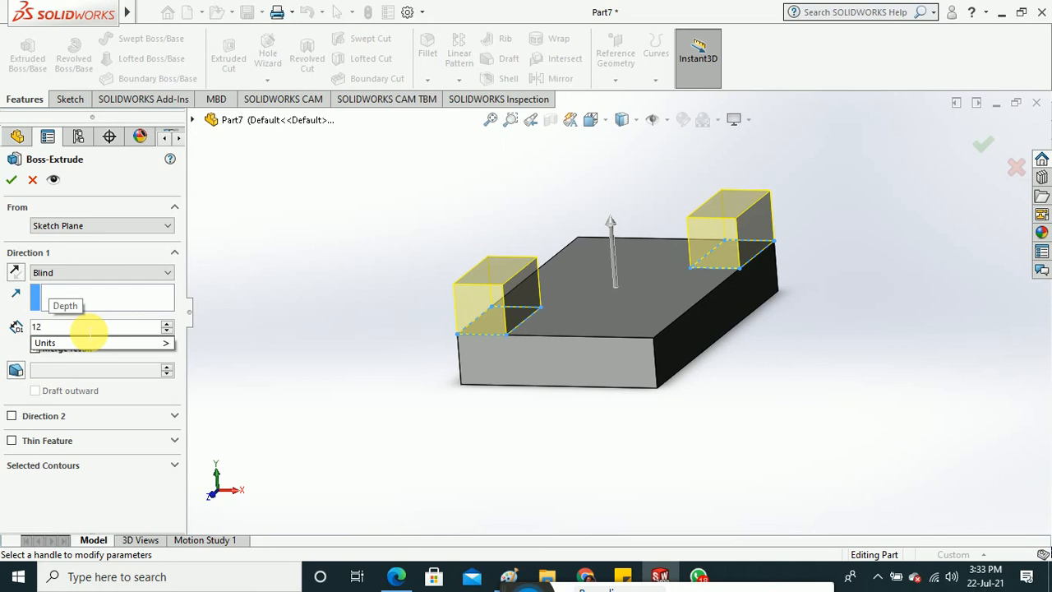
pyautogui.press('Return')
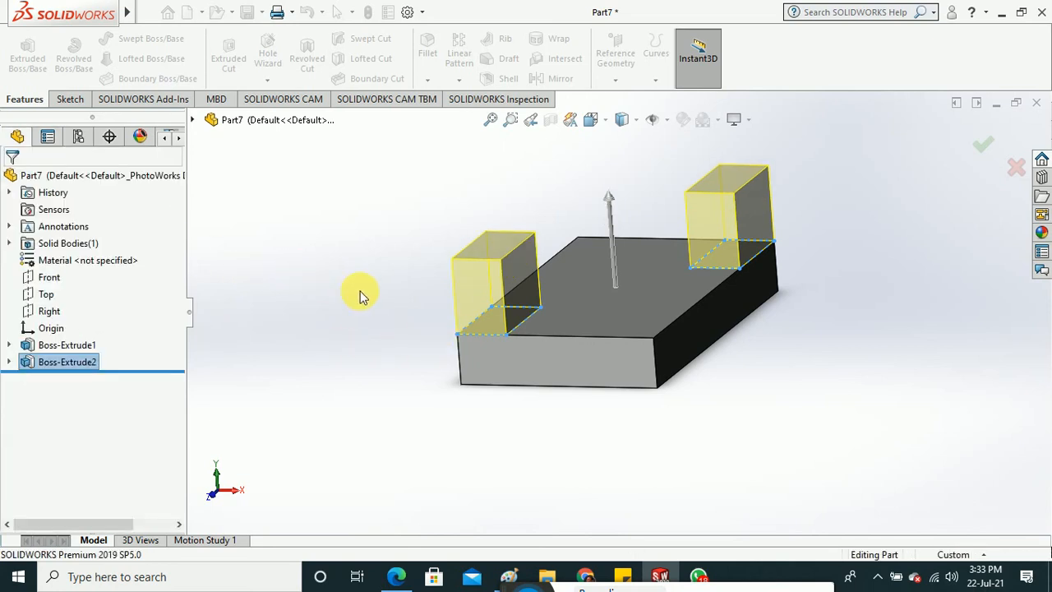
pyautogui.moveTo(360, 292); pyautogui.dragTo(365, 347, button='middle')
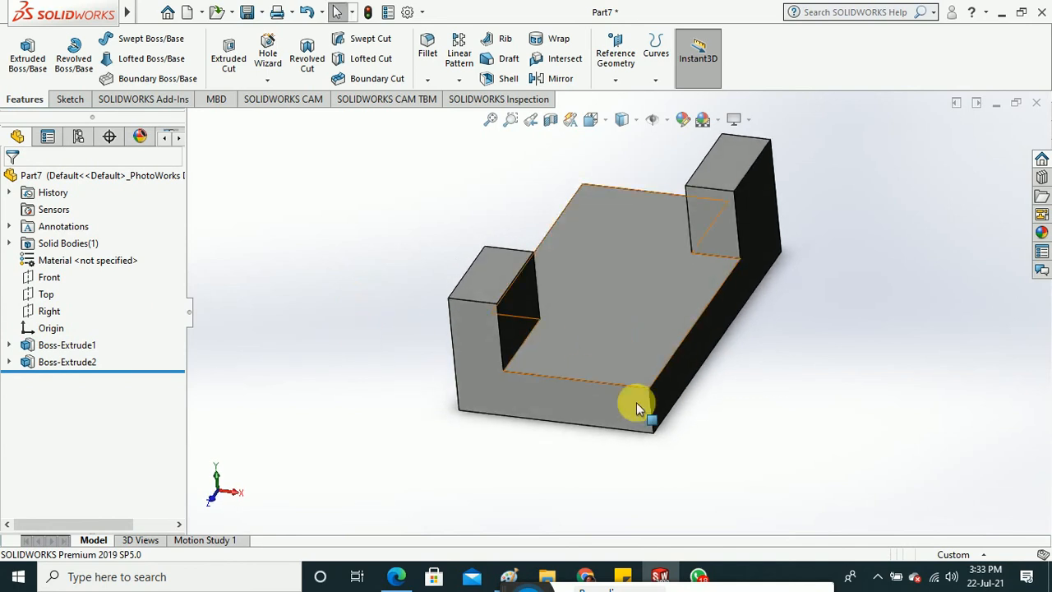
# Check the central pocket's size in the Edge PDF workbook, return to SOLIDWORKS and start a sketch on the base's top face.
pyautogui.click(397, 576)
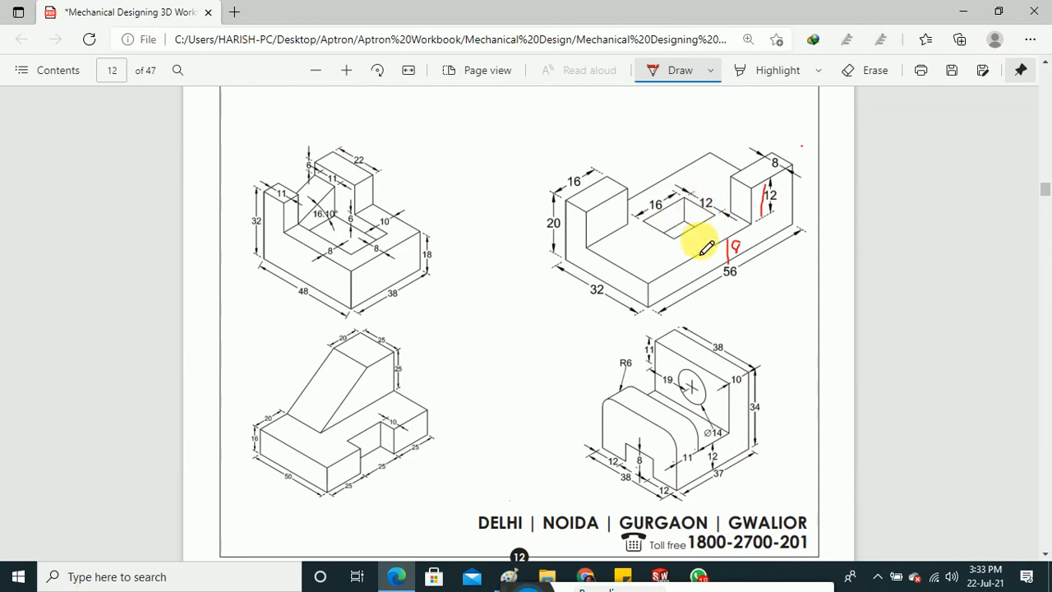
pyautogui.click(960, 15)
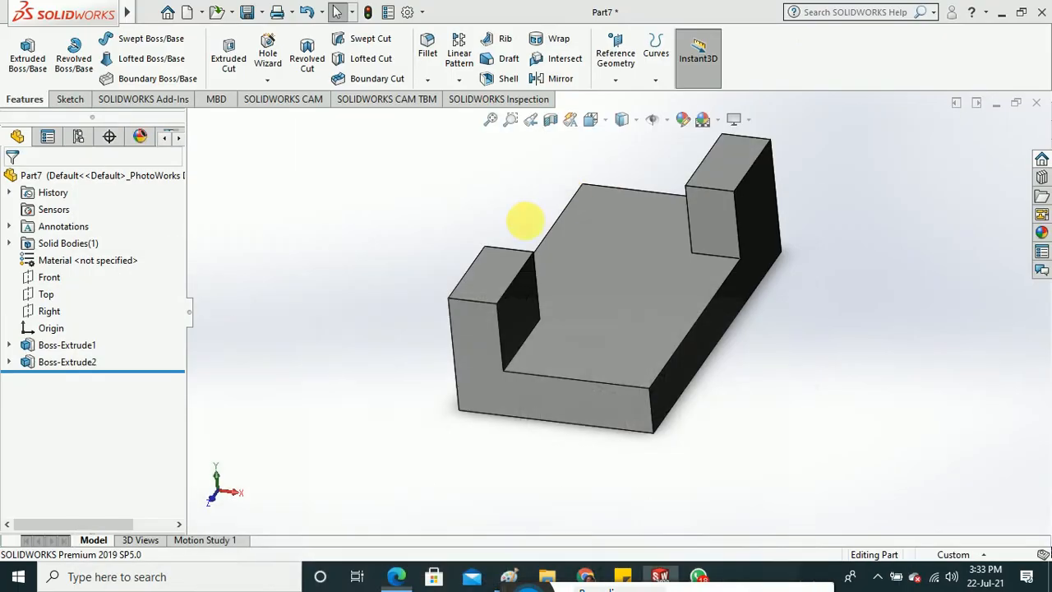
pyautogui.click(70, 99)
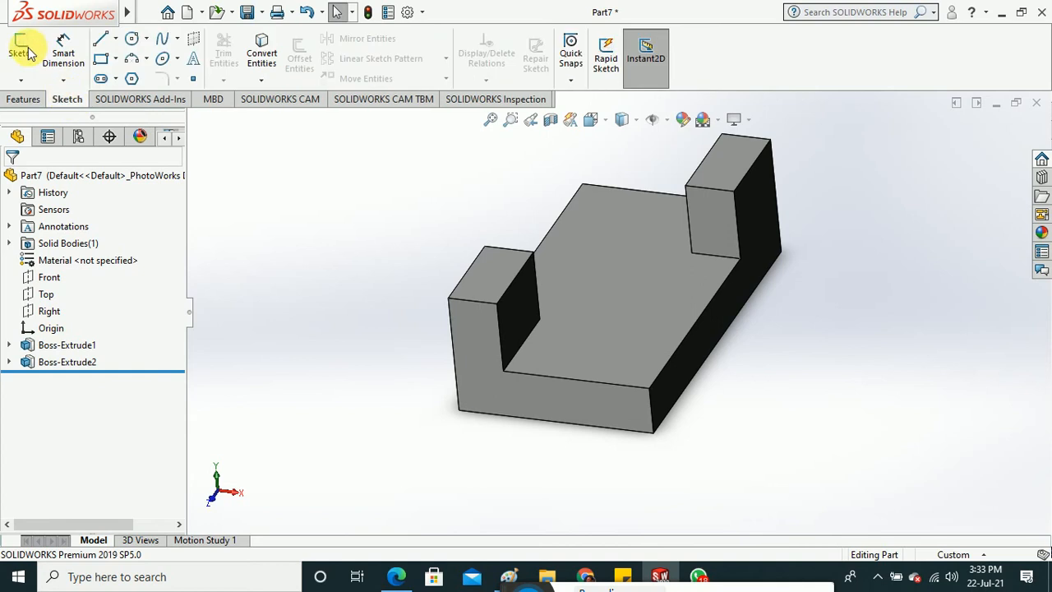
pyautogui.click(21, 47)
pyautogui.click(628, 308)
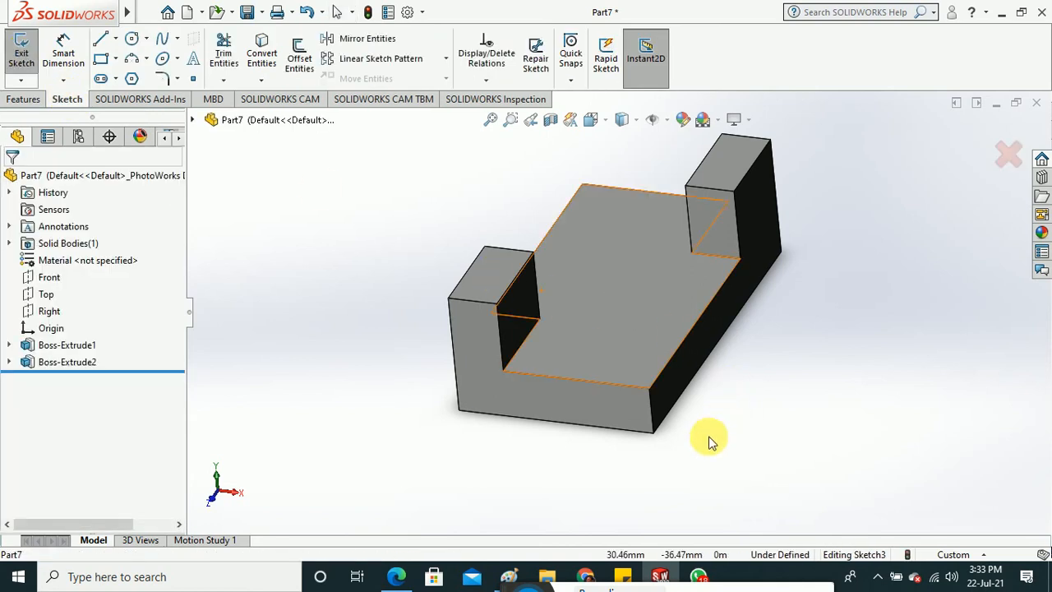
pyautogui.scroll(1, 607, 133)
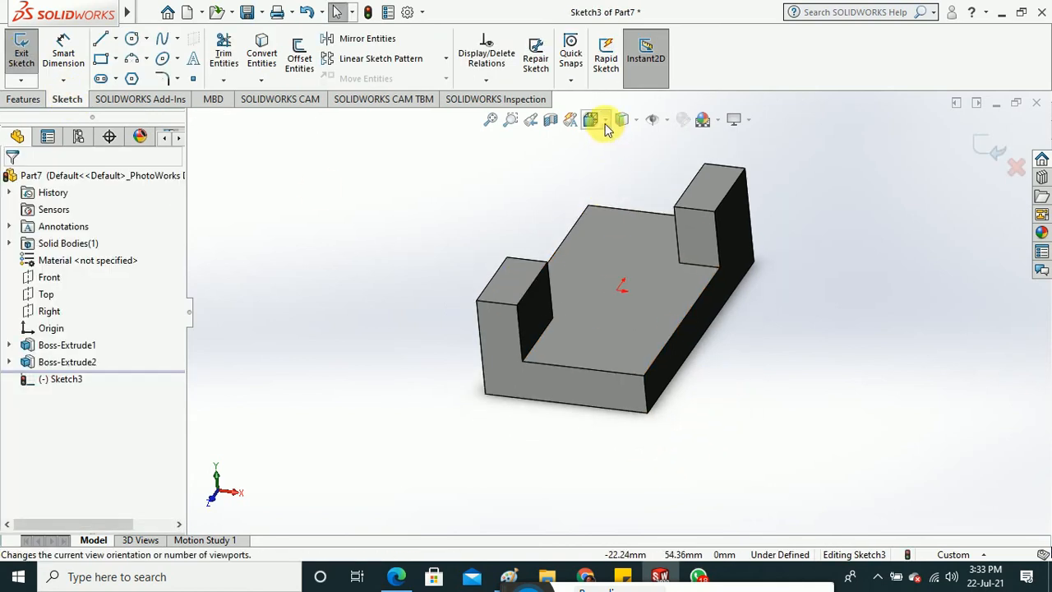
pyautogui.click(606, 121)
pyautogui.click(682, 202)
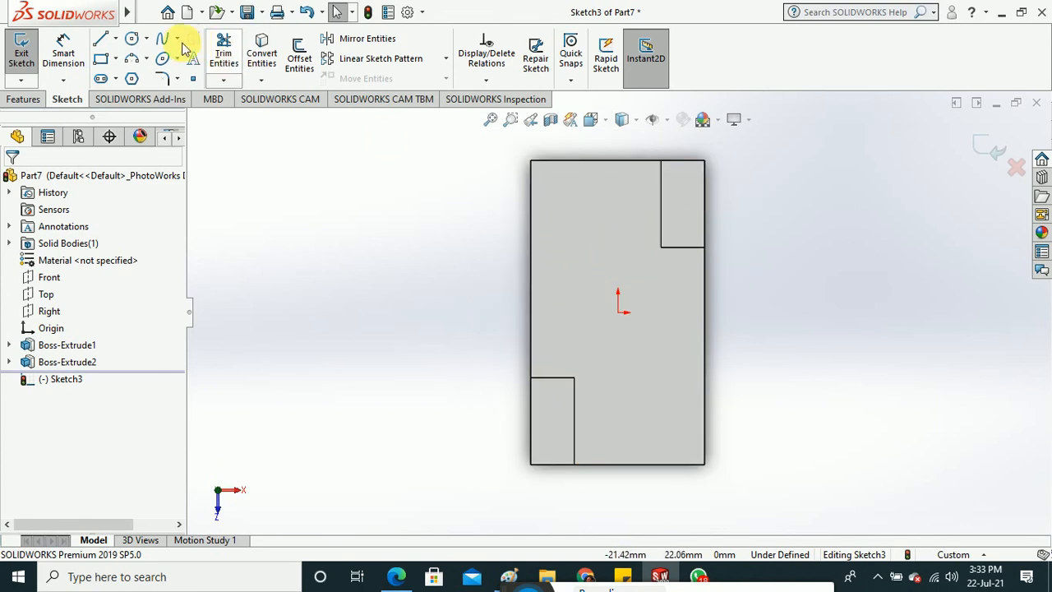
# Sketch a center rectangle about 14 x 15 mm centred on the origin.
pyautogui.click(116, 60)
pyautogui.click(136, 97)
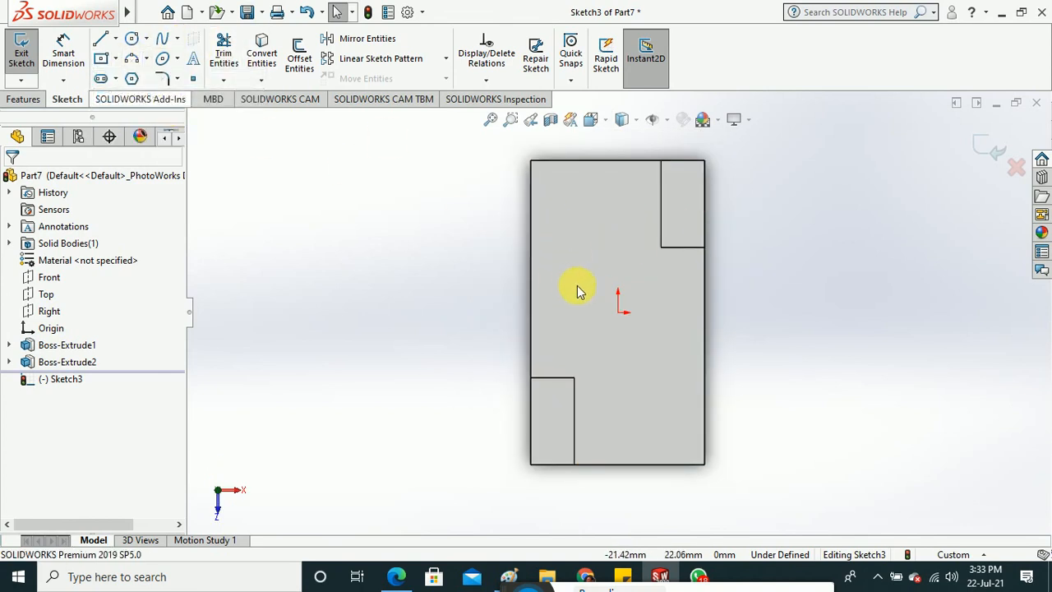
pyautogui.click(617, 312)
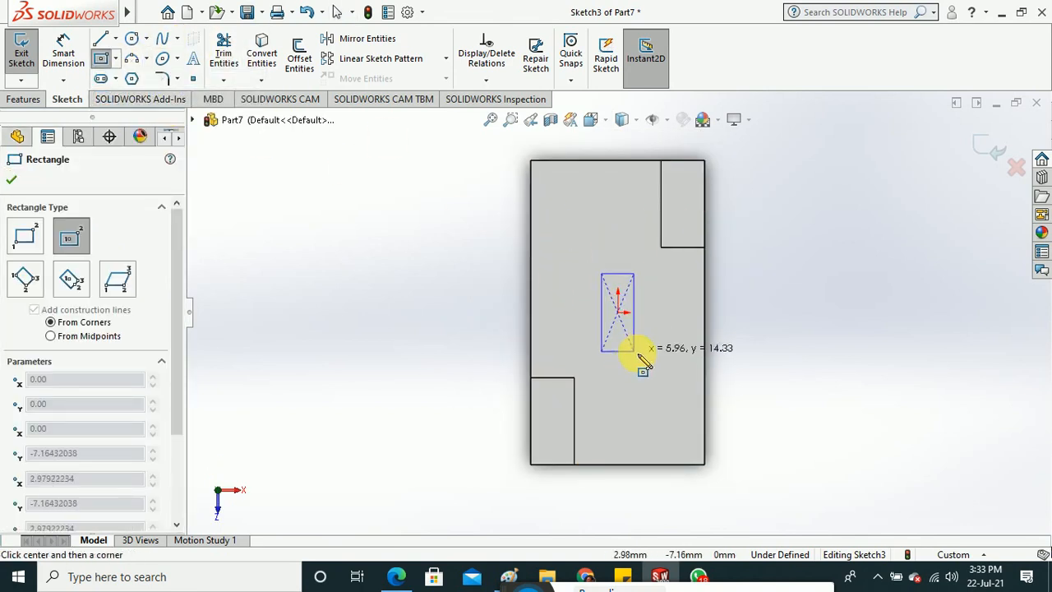
pyautogui.click(655, 354)
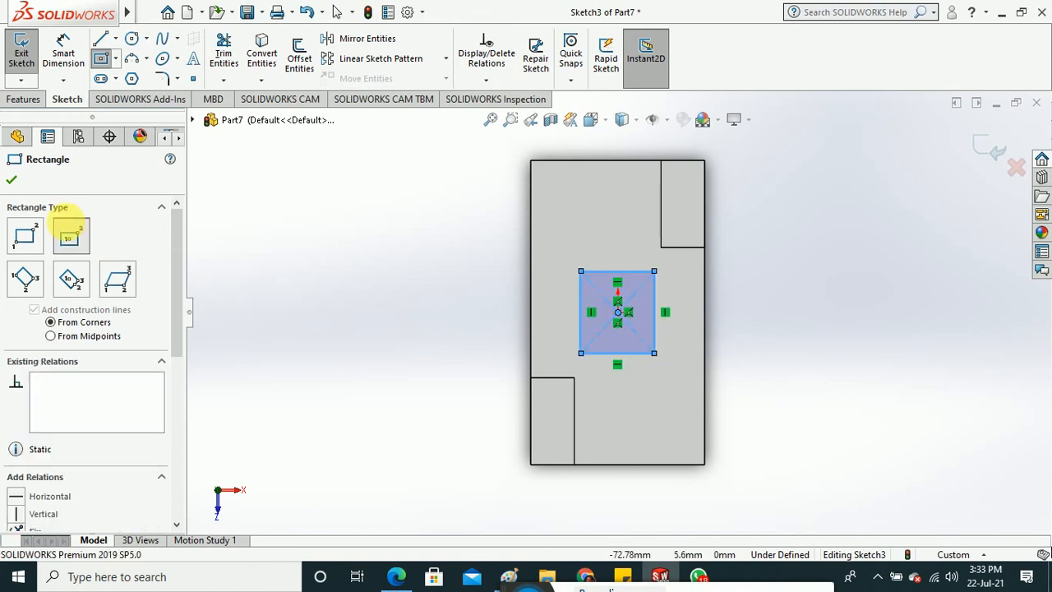
pyautogui.click(11, 179)
# Dimension the center rectangle's top edge as 12 mm.
pyautogui.click(63, 54)
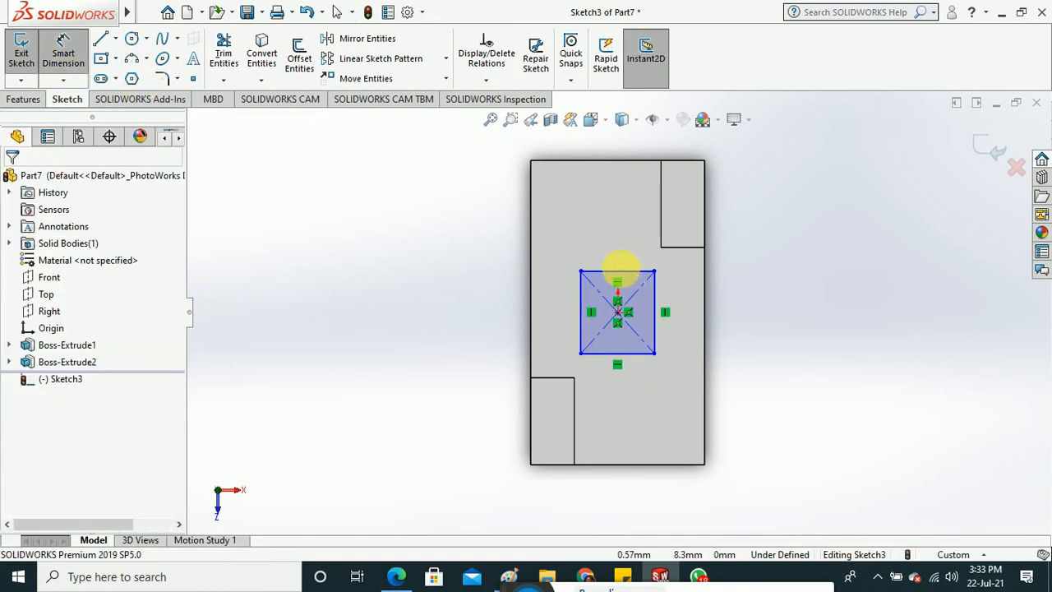
pyautogui.click(622, 272)
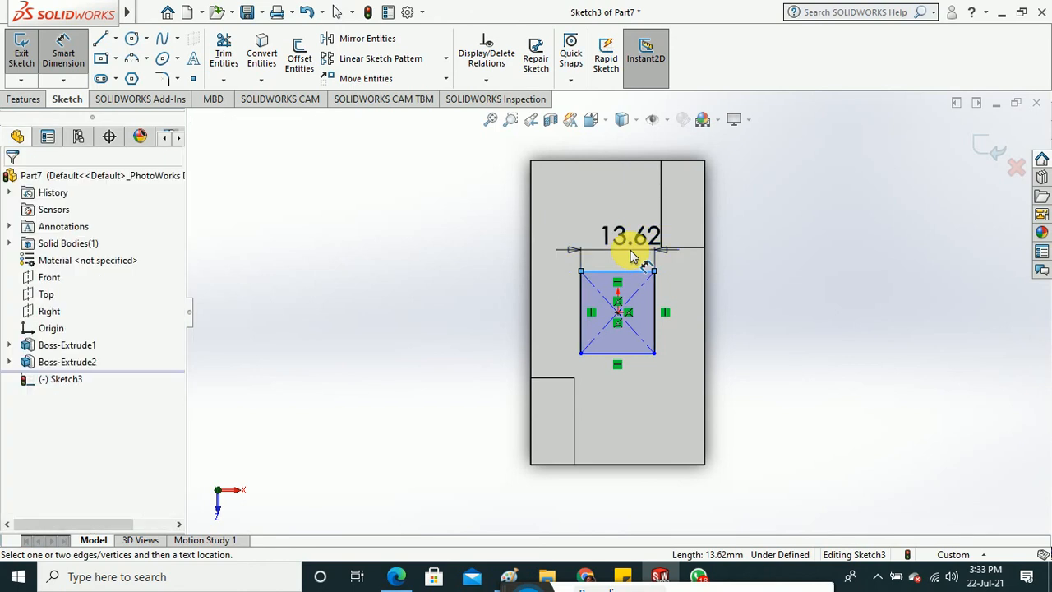
pyautogui.click(631, 254)
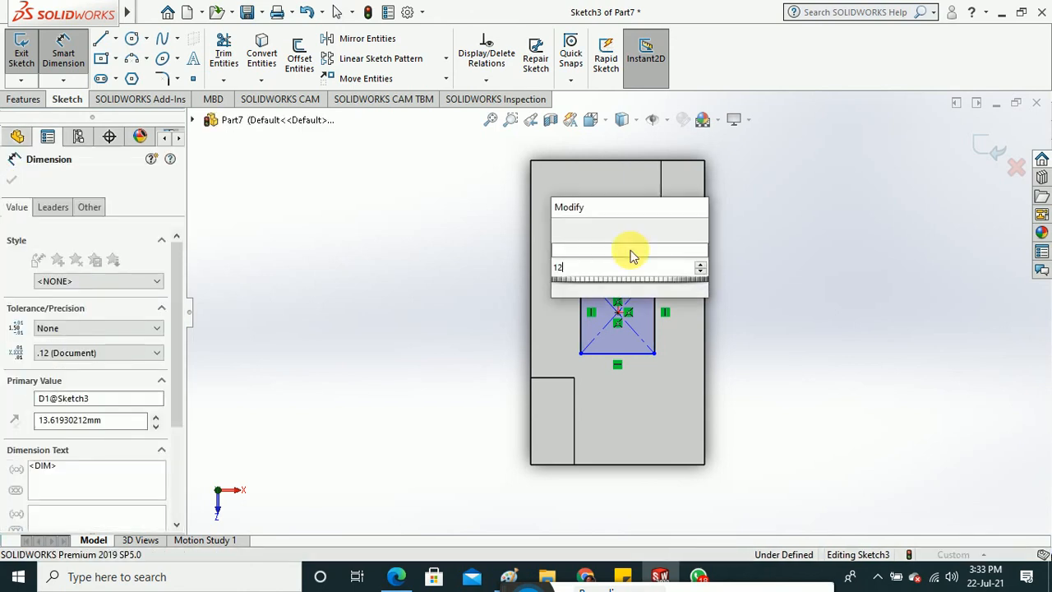
pyautogui.press('Return')
pyautogui.click(420, 259)
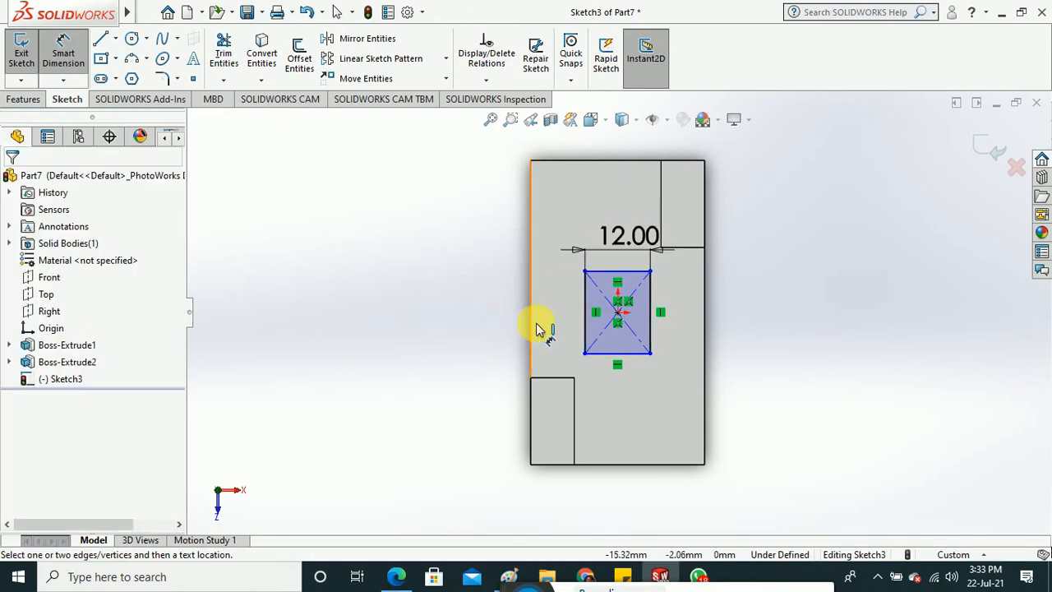
# Dimension the center rectangle's left vertical edge as 16 mm and exit the sketch.
pyautogui.click(584, 308)
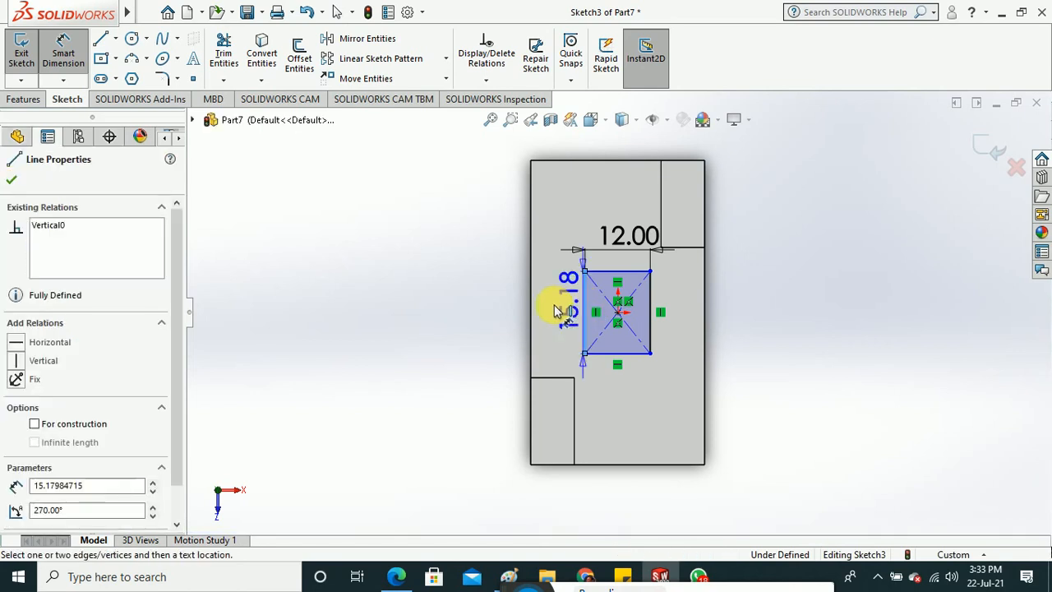
pyautogui.click(553, 311)
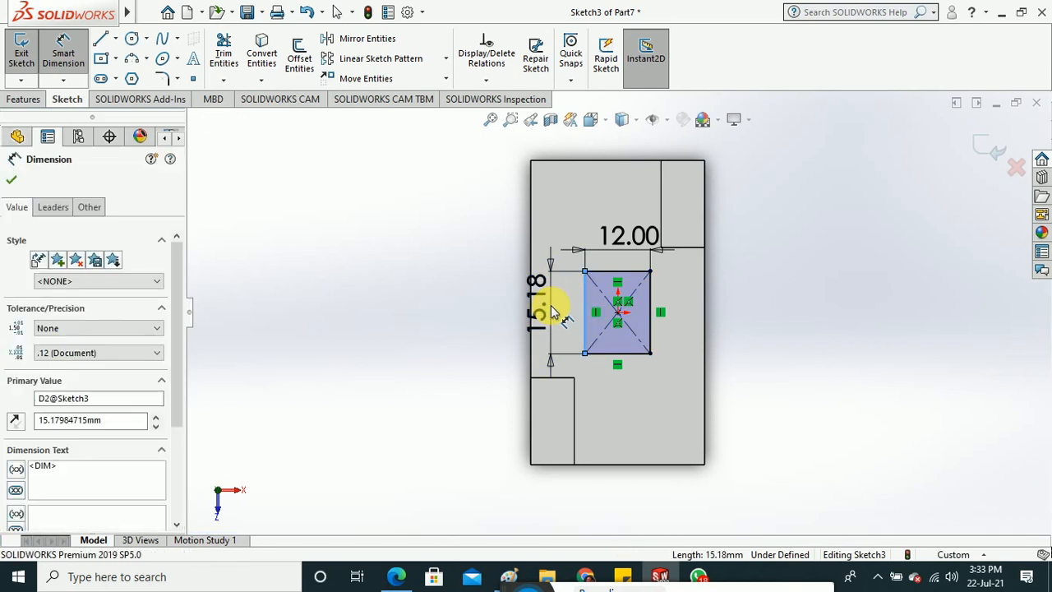
pyautogui.press('Return')
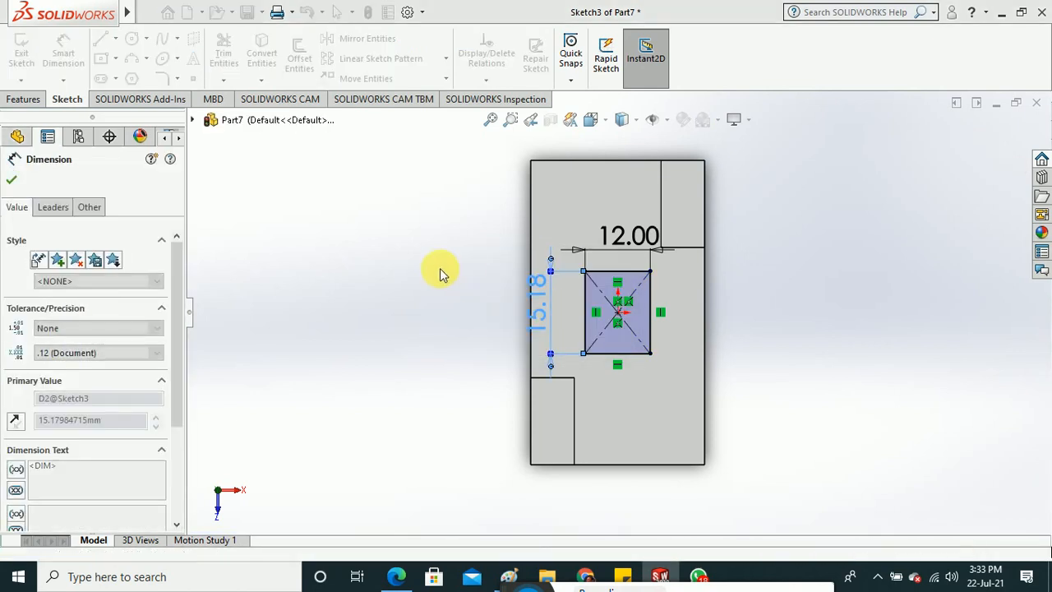
pyautogui.click(429, 270)
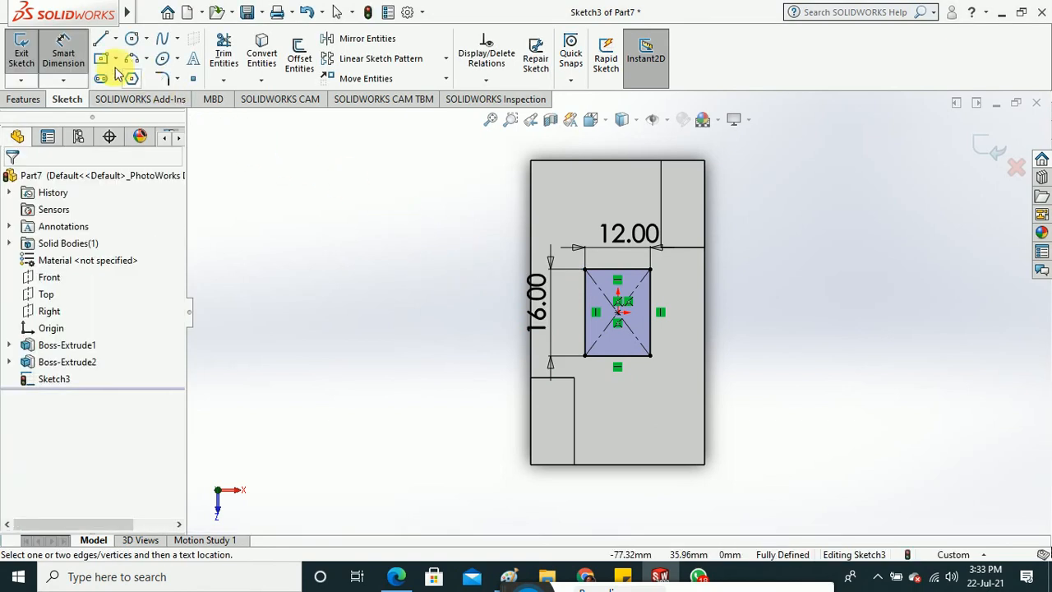
pyautogui.click(63, 51)
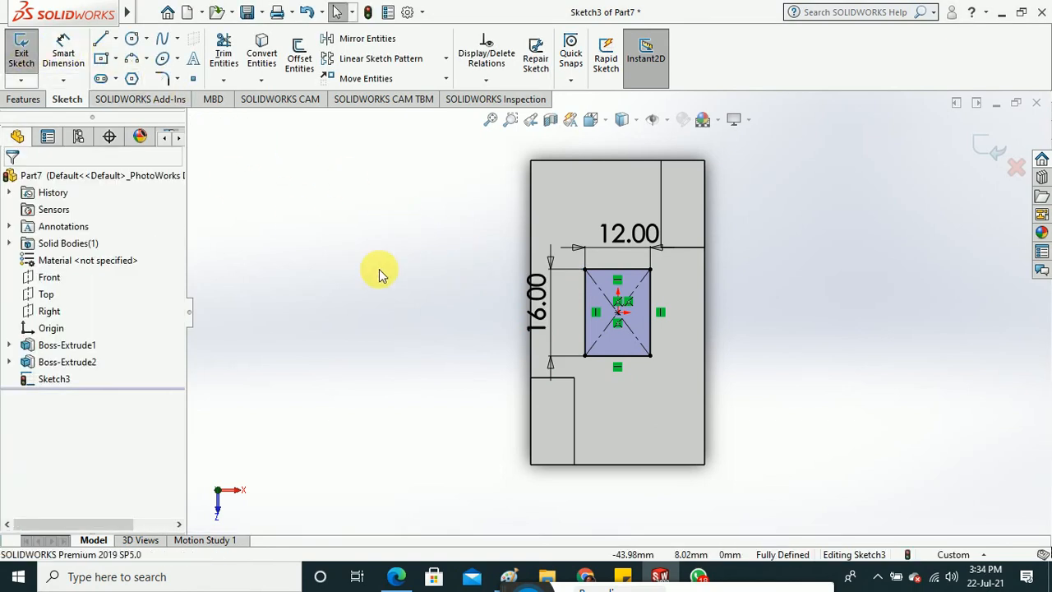
pyautogui.click(26, 47)
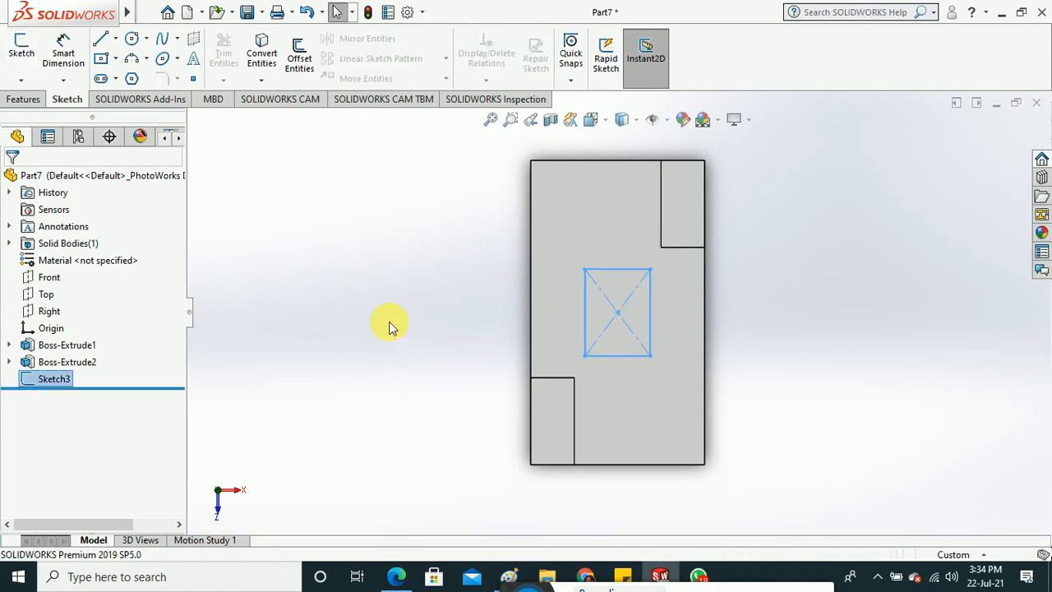
# Cut-extrude the center rectangle with a Blind depth of 8 mm through the base.
pyautogui.click(23, 99)
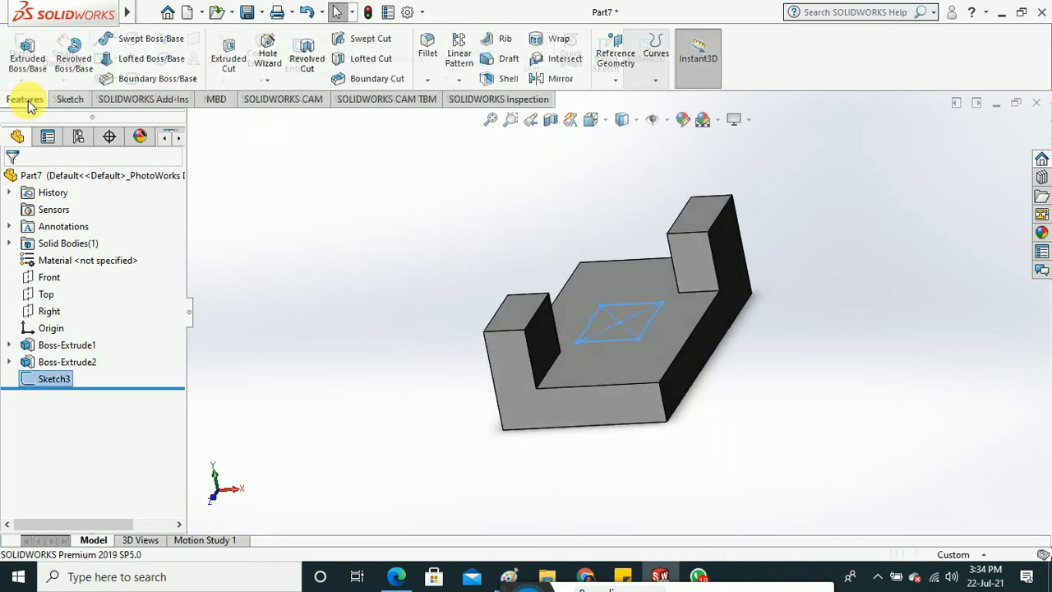
pyautogui.click(229, 54)
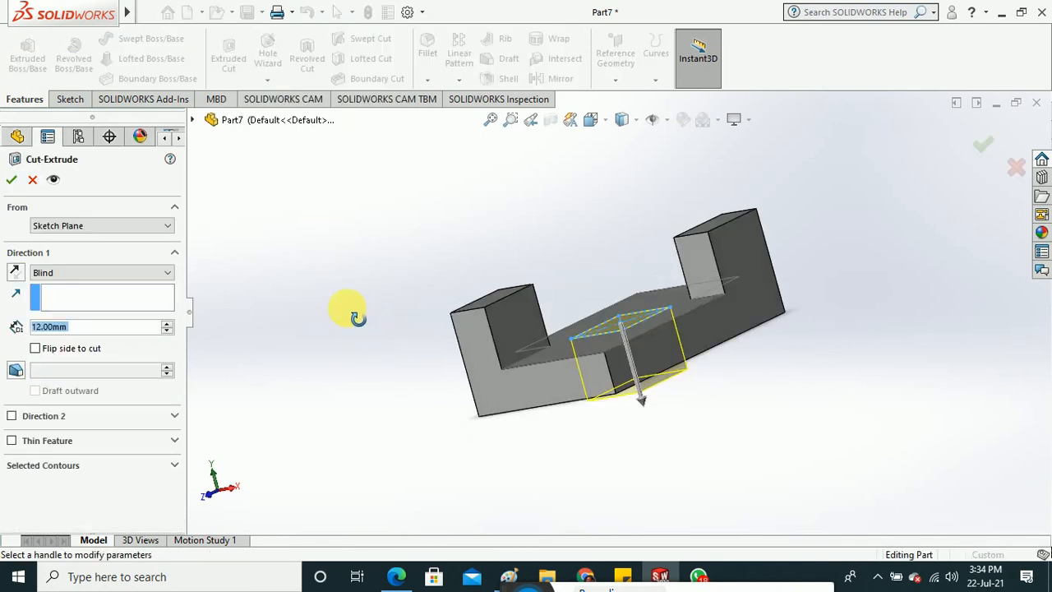
pyautogui.click(82, 326)
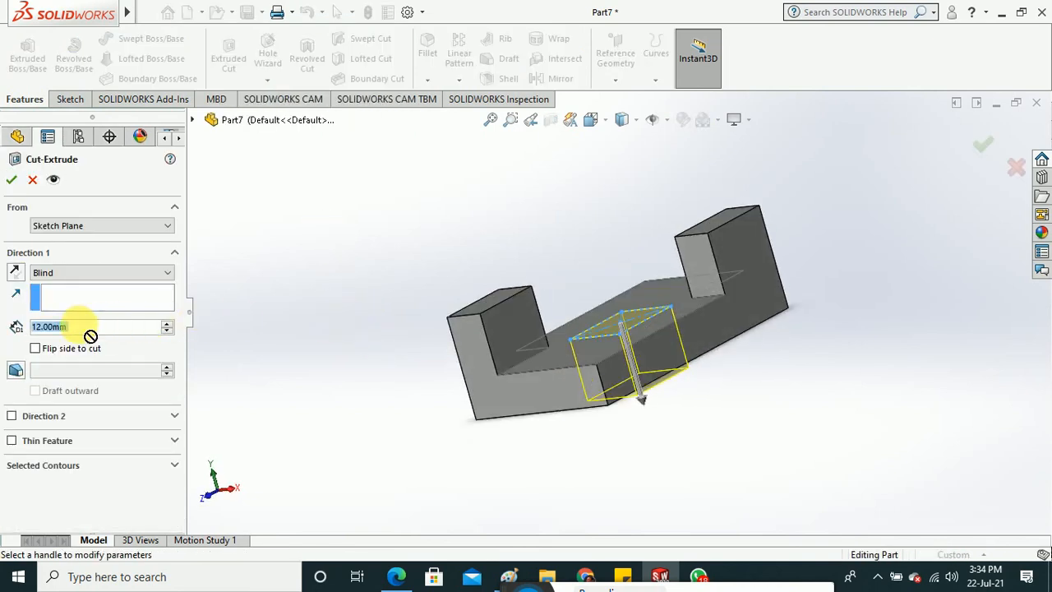
pyautogui.write('8')
pyautogui.press('Return')
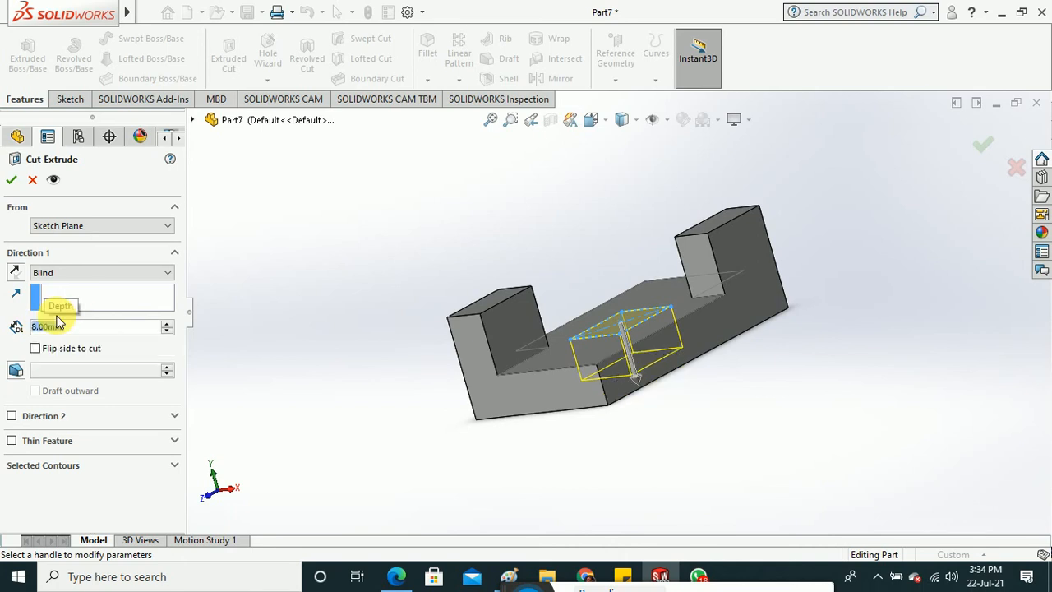
pyautogui.click(14, 181)
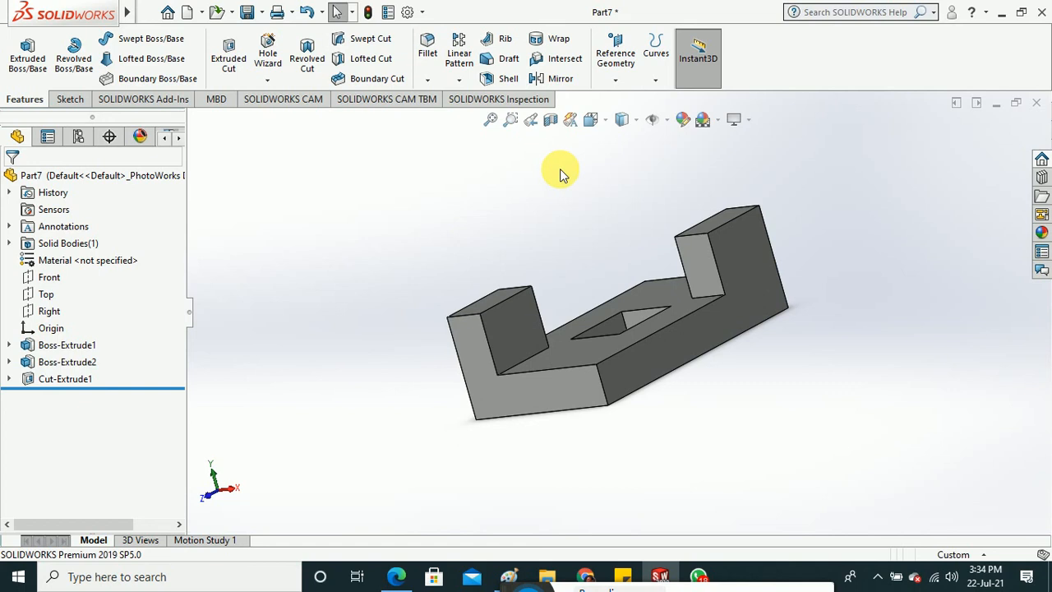
# Review the block in isometric view and inspect the dimensions of the central cut feature.
pyautogui.hotkey('ctrl', '7')
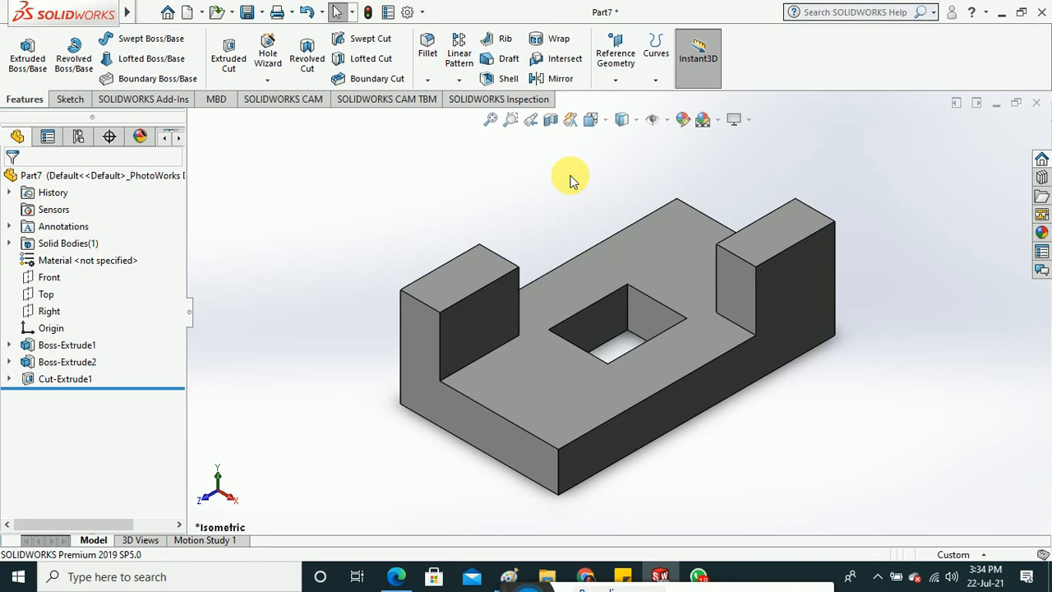
pyautogui.click(80, 381)
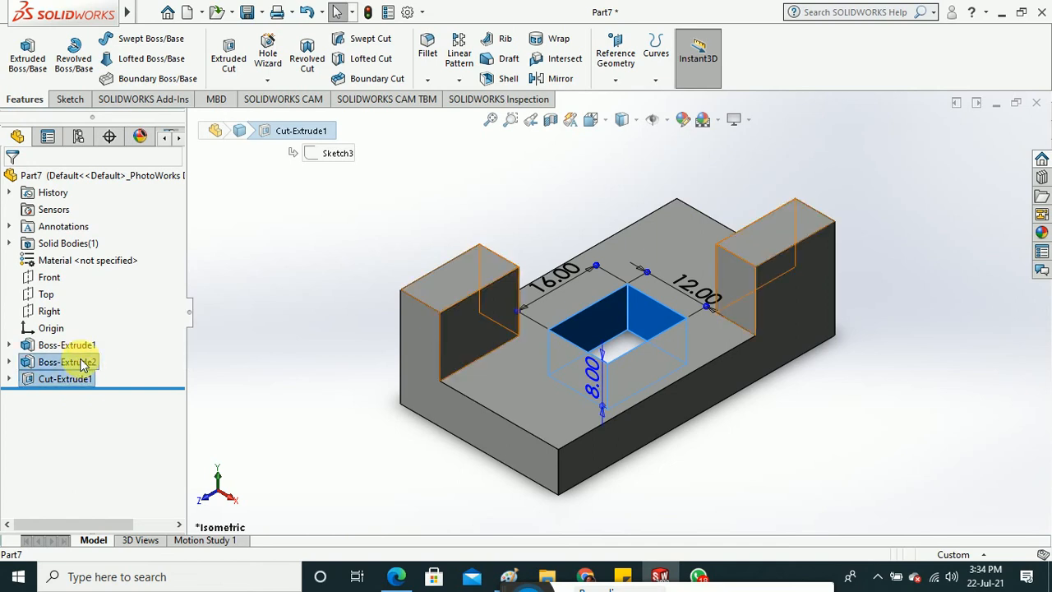
# Delete the Boss-Extrude2 and Cut-Extrude1 features, keeping only the base extrusion and the sketches.
pyautogui.rightClick(82, 360)
pyautogui.click(124, 354)
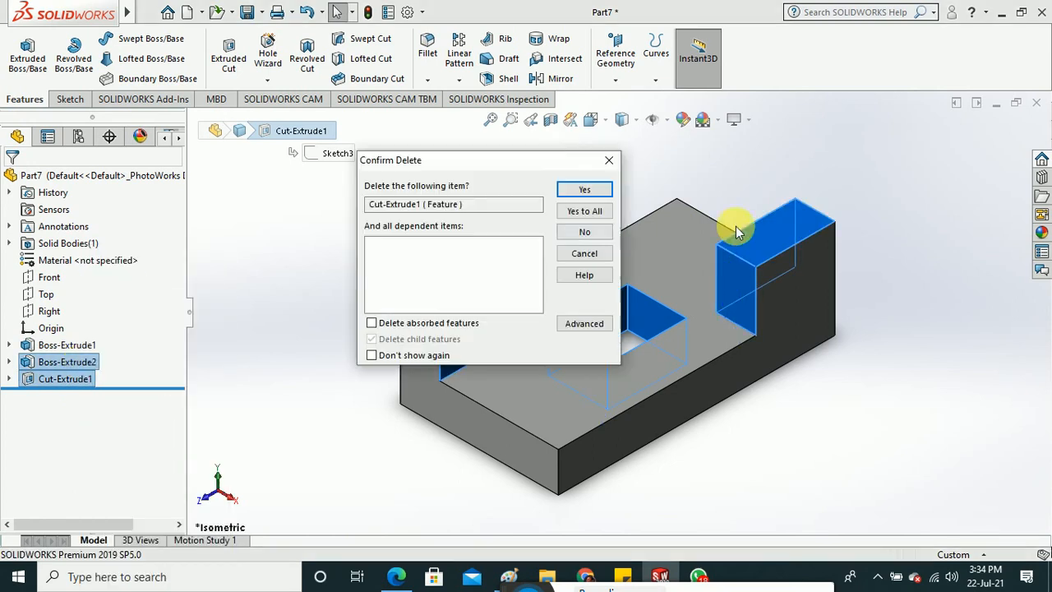
pyautogui.click(599, 213)
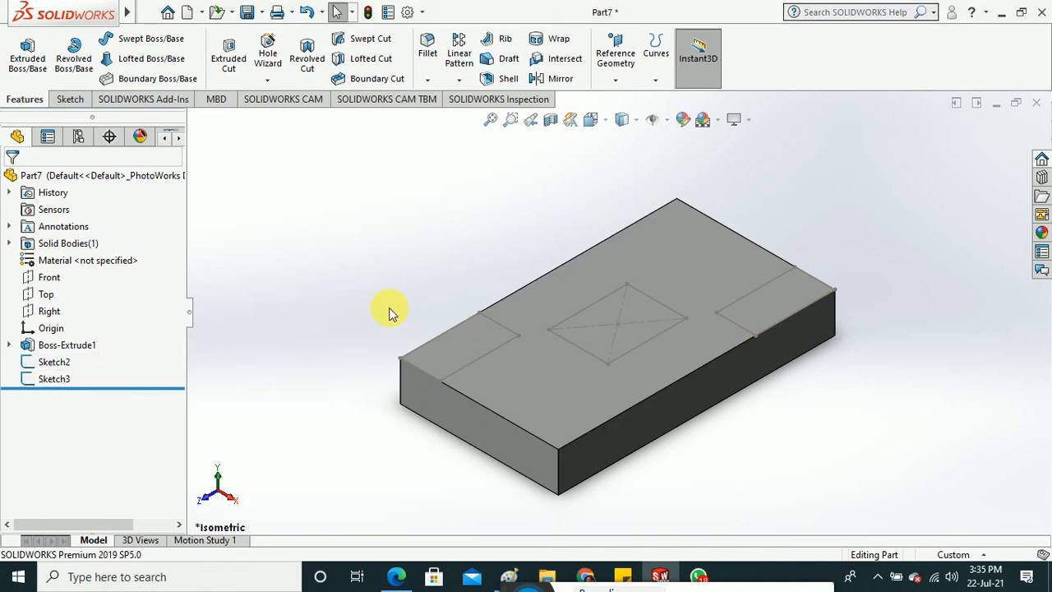
# Delete the leftover sketches Sketch2 and Sketch3 from the part.
pyautogui.click(46, 365)
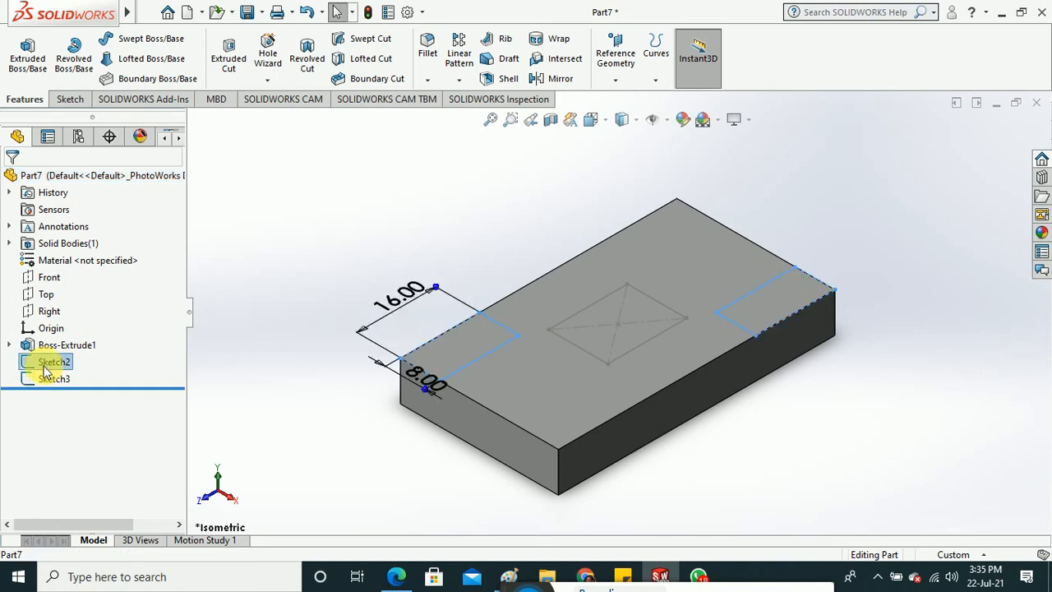
pyautogui.rightClick(46, 367)
pyautogui.click(82, 372)
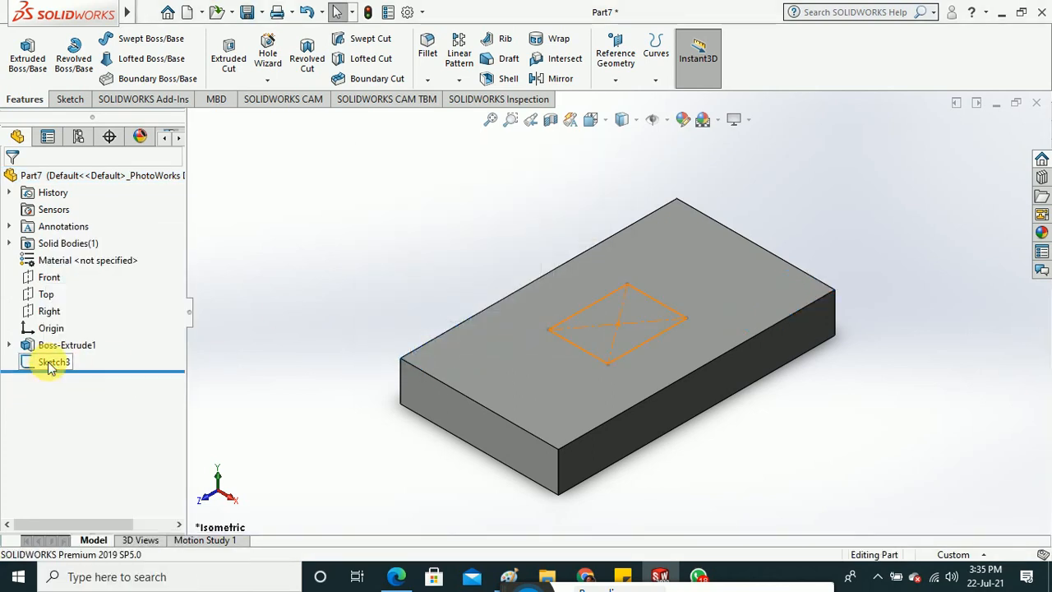
pyautogui.click(49, 364)
pyautogui.rightClick(50, 368)
pyautogui.click(86, 370)
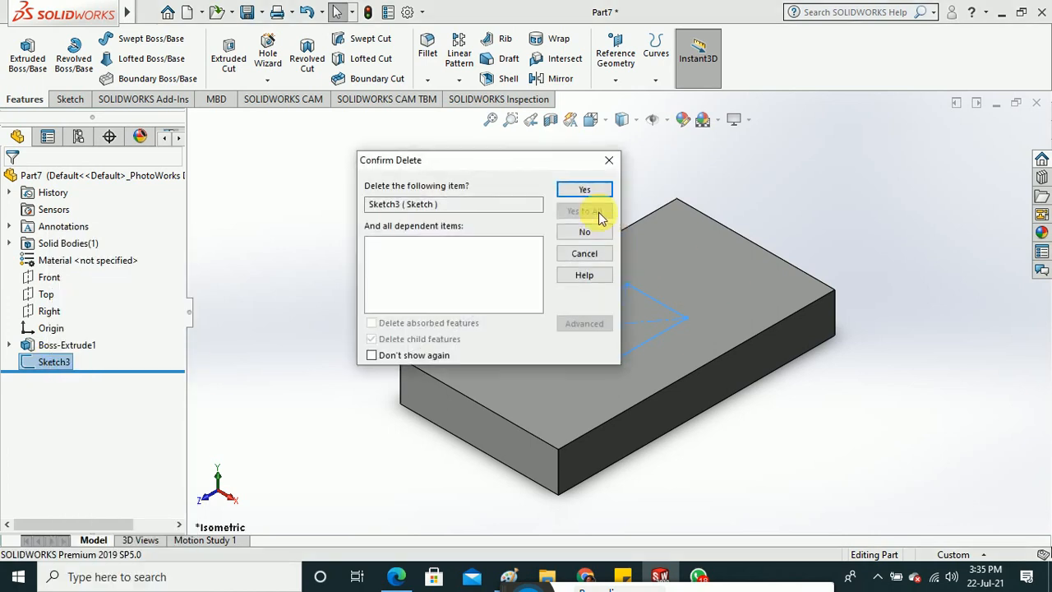
pyautogui.click(583, 189)
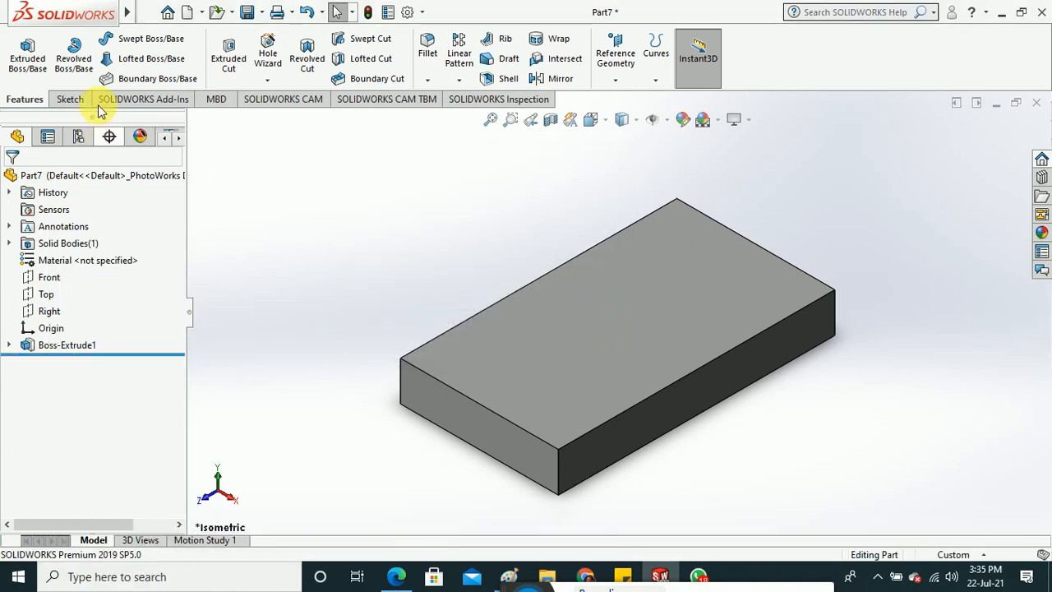
# Start a new sketch on the base block's top face and view it face-on.
pyautogui.click(70, 100)
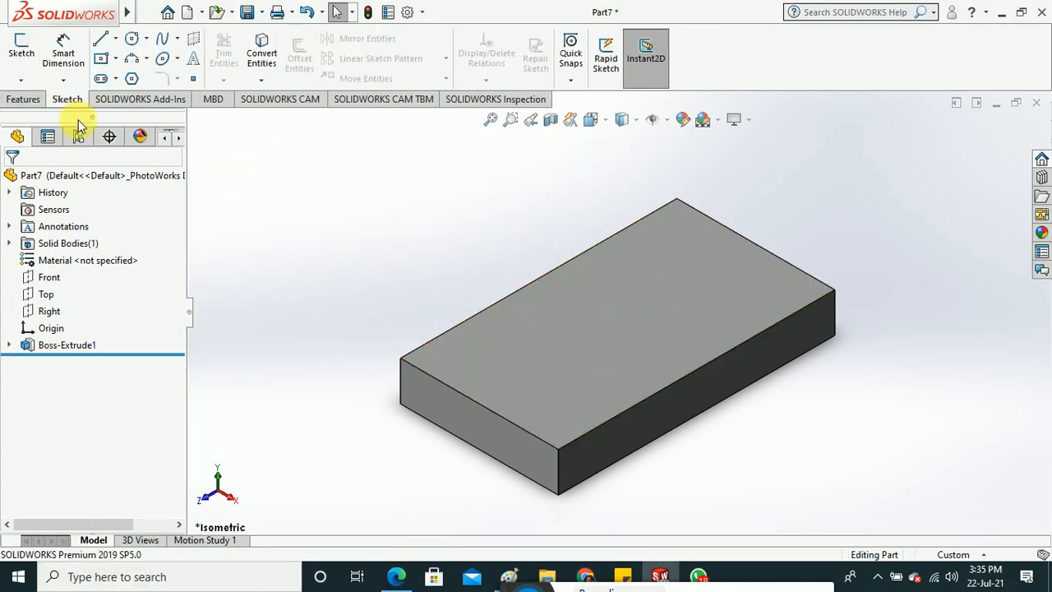
pyautogui.click(23, 55)
pyautogui.click(572, 331)
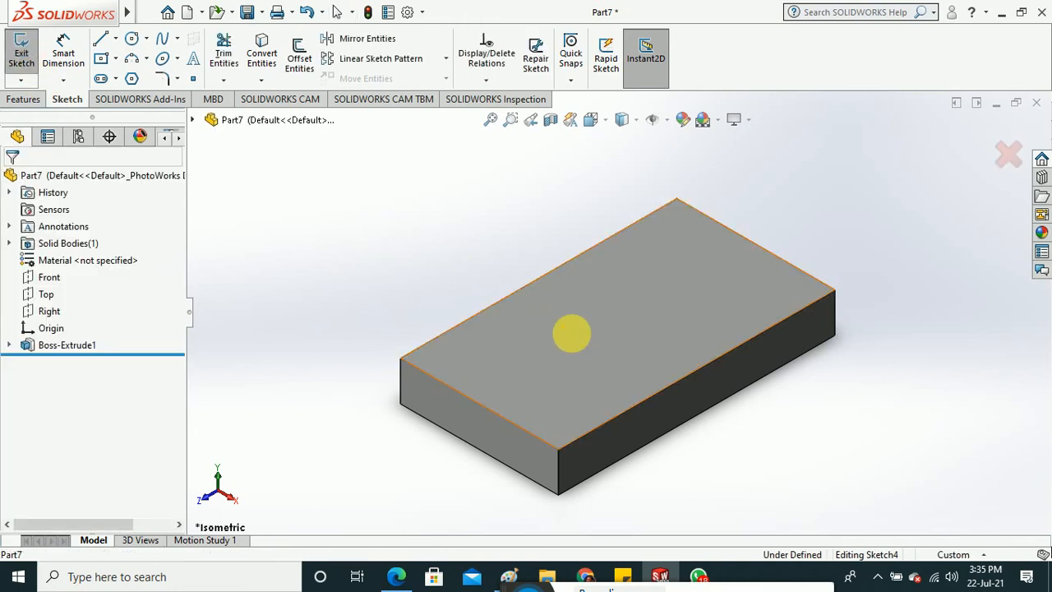
pyautogui.click(593, 119)
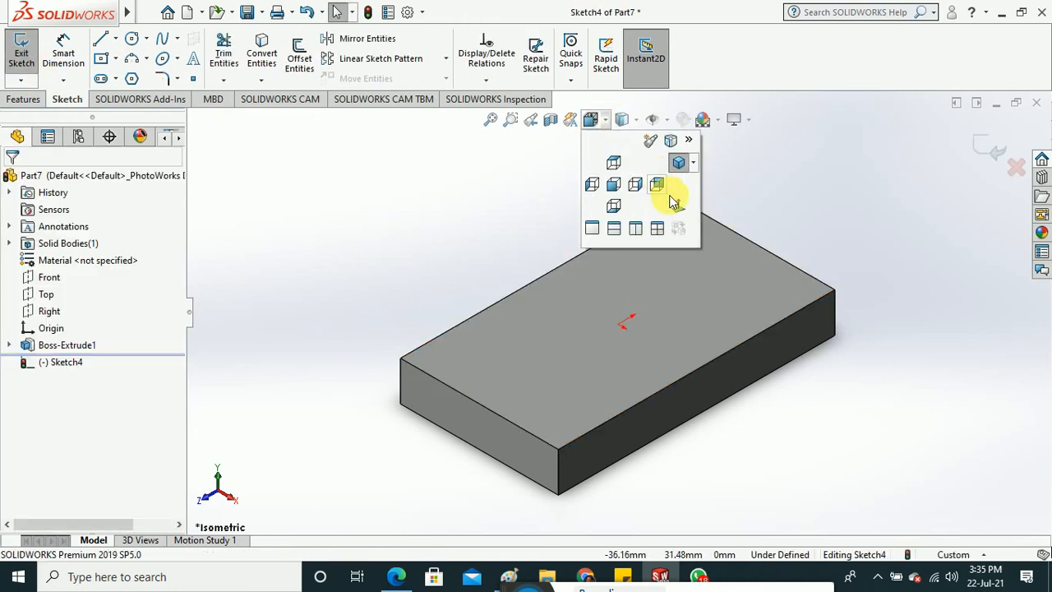
pyautogui.click(670, 200)
pyautogui.scroll(5, 542, 199)
pyautogui.scroll(-3, 595, 421)
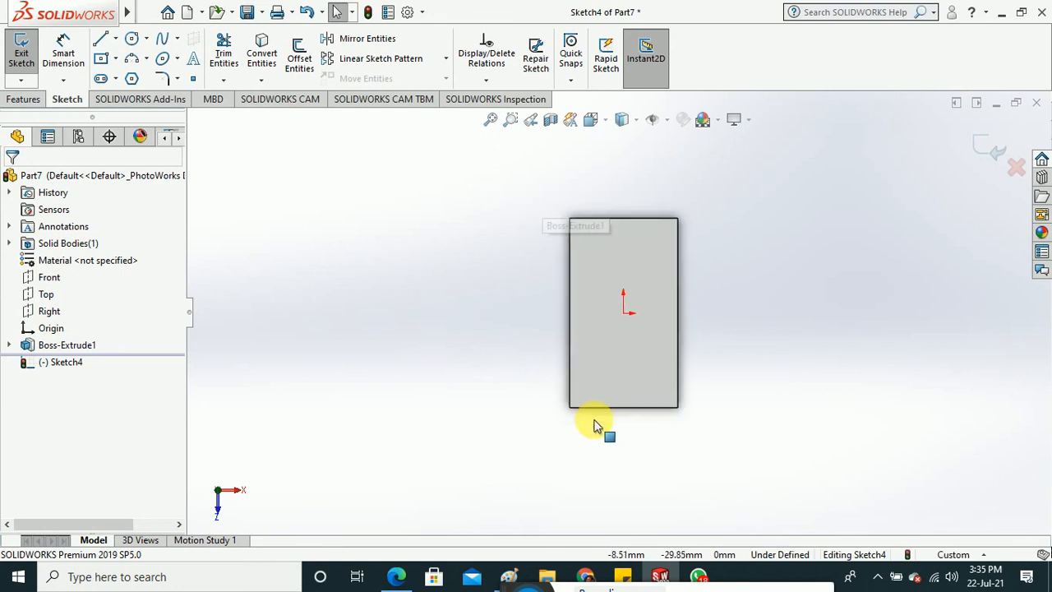
# Sketch two corner rectangles off the base: about 14 x 22 mm beyond its lower-left side and about 8 x 16 mm beyond its upper-right side.
pyautogui.click(116, 58)
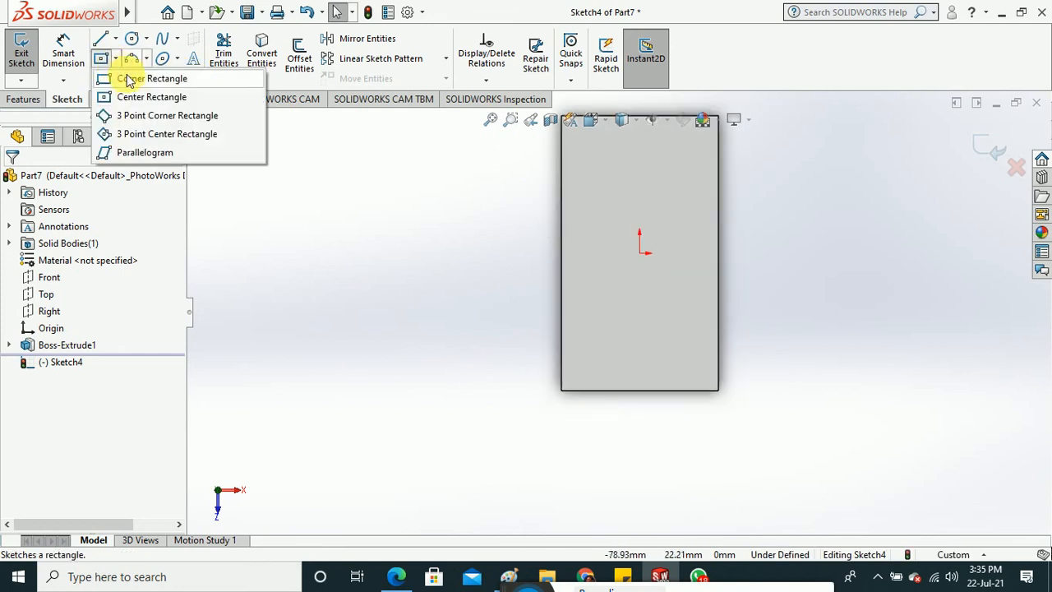
pyautogui.click(144, 78)
pyautogui.click(408, 344)
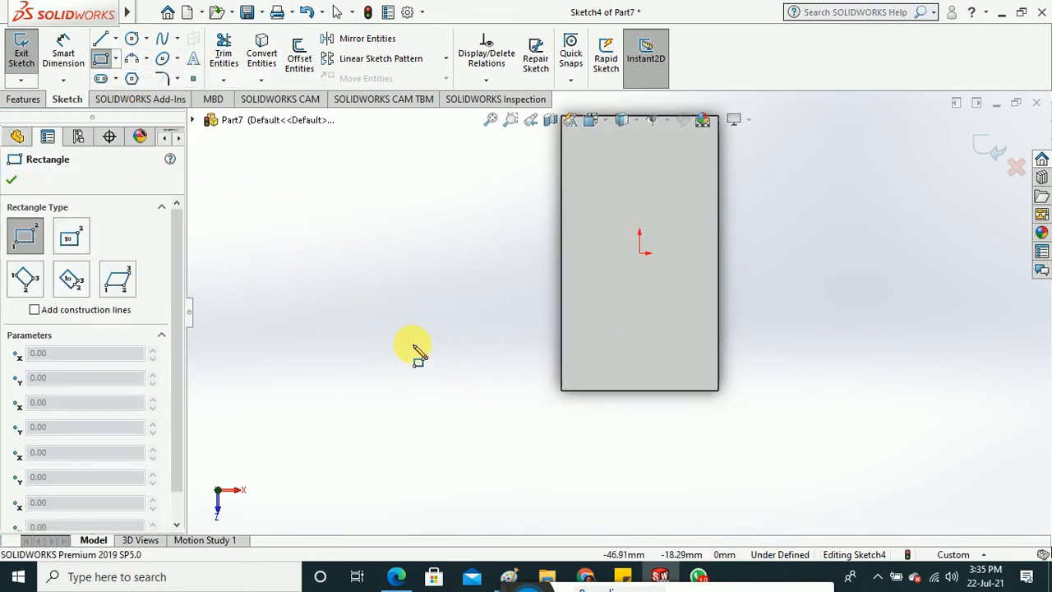
pyautogui.click(476, 448)
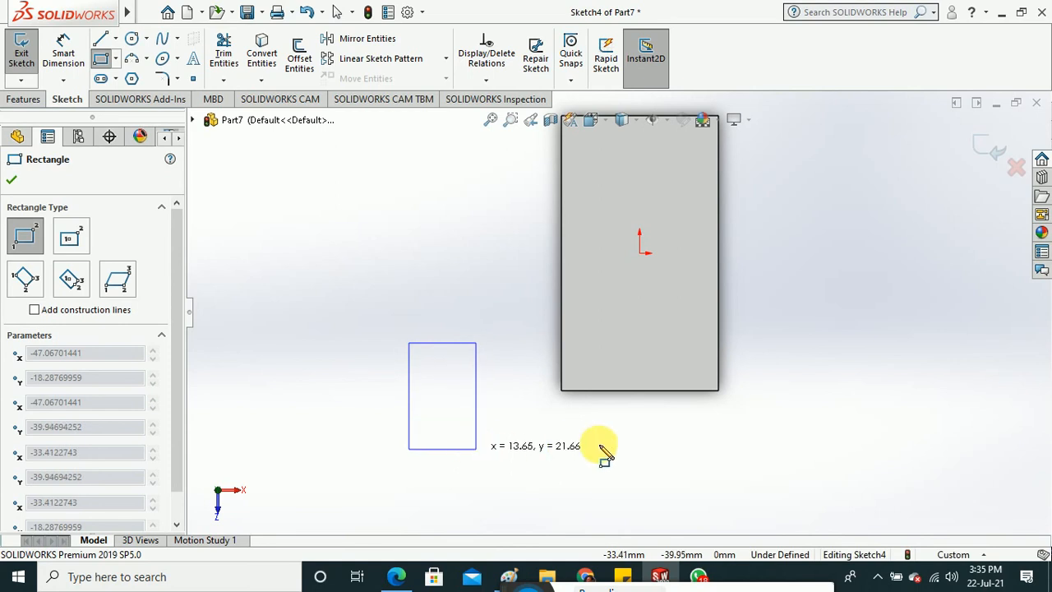
pyautogui.click(794, 150)
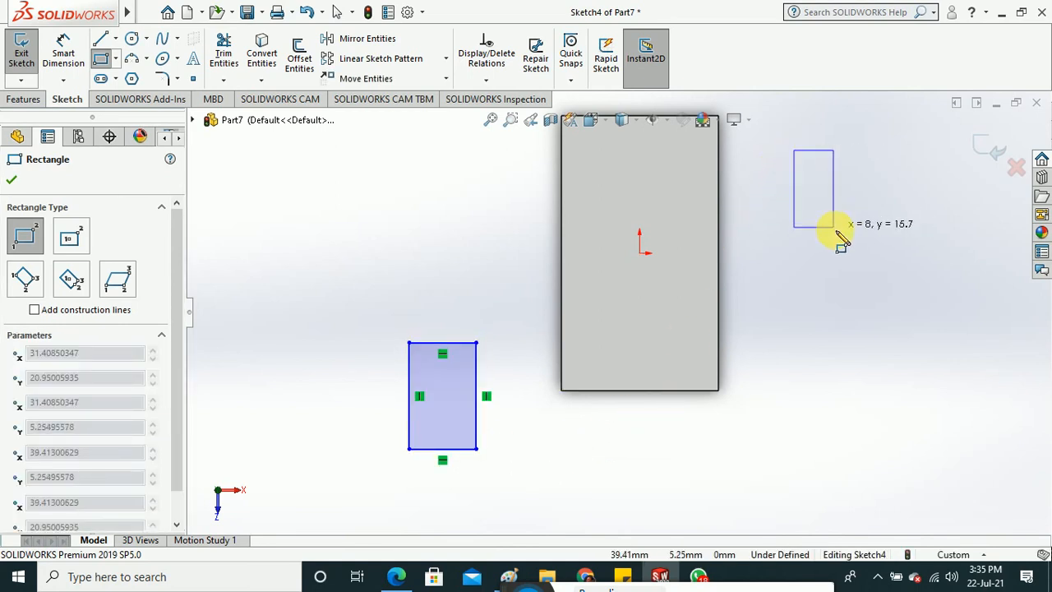
pyautogui.click(834, 227)
pyautogui.press('Escape')
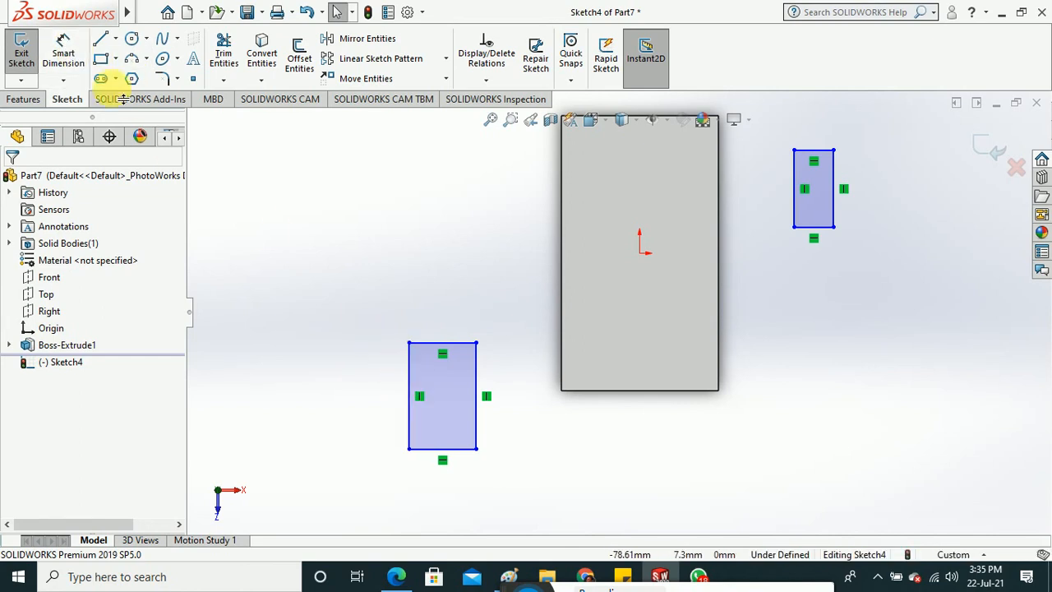
# Dimension the left vertical edge of the lower-left rectangle as 16 mm.
pyautogui.click(408, 372)
pyautogui.click(63, 51)
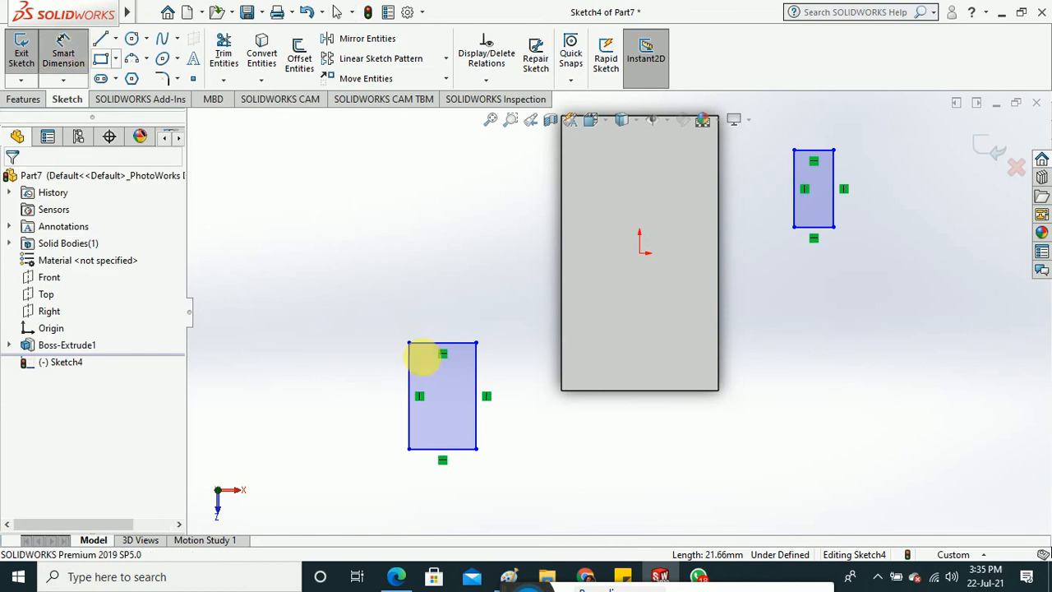
pyautogui.click(406, 376)
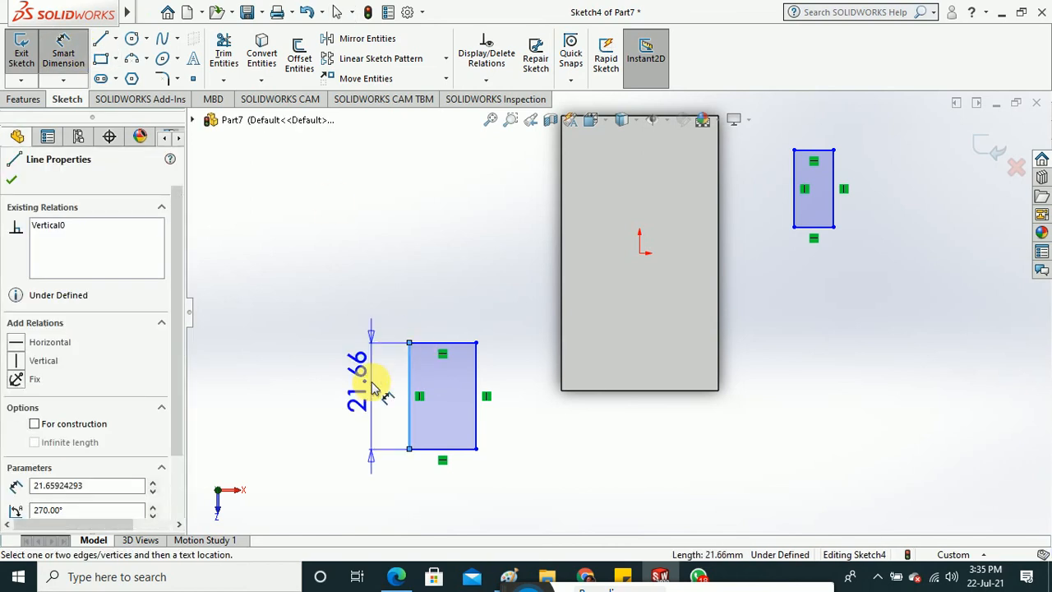
pyautogui.click(371, 386)
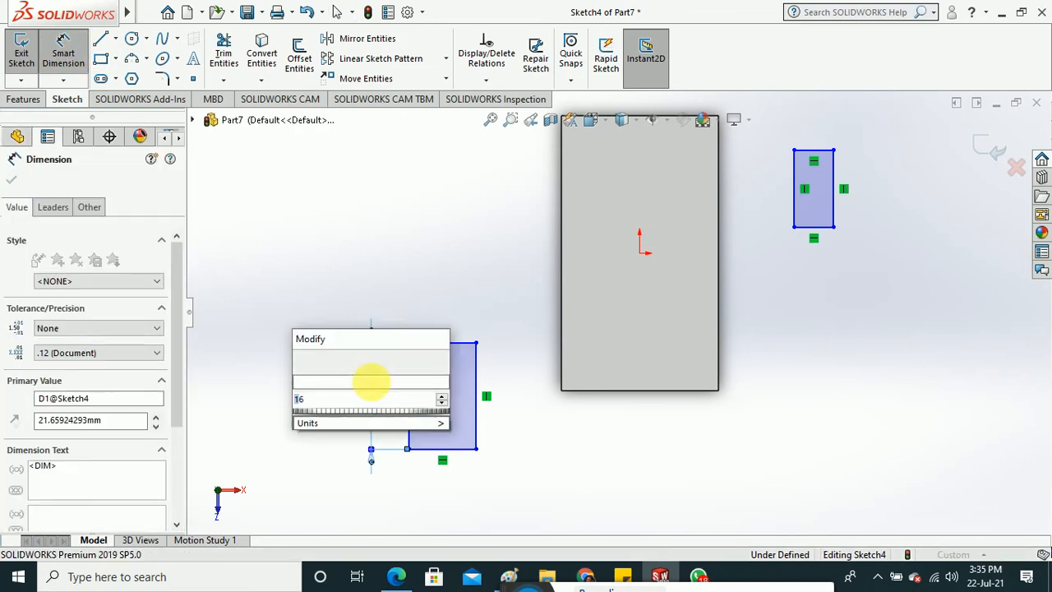
pyautogui.press('Return')
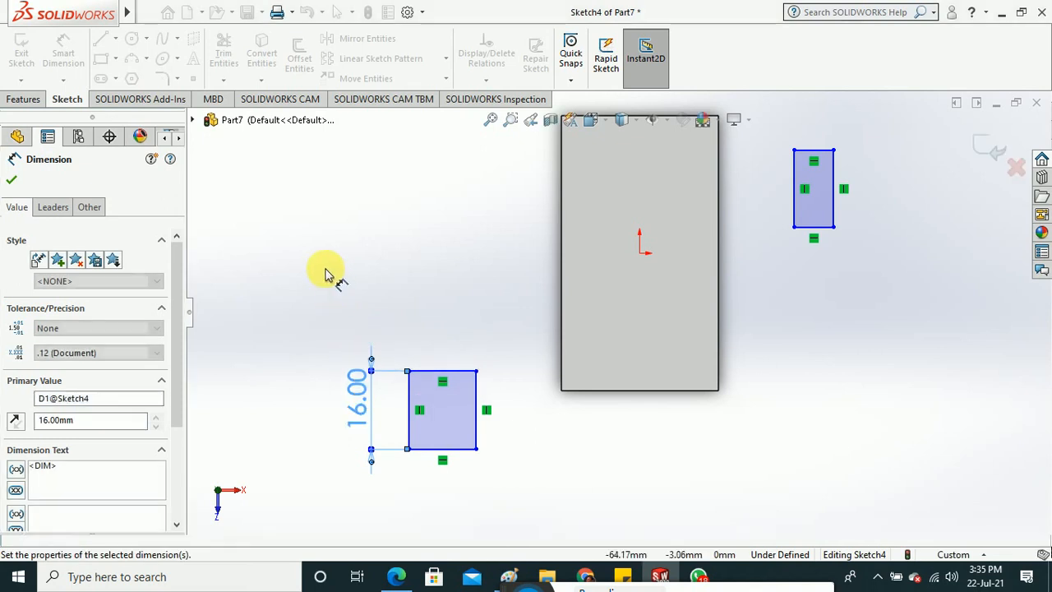
pyautogui.click(328, 272)
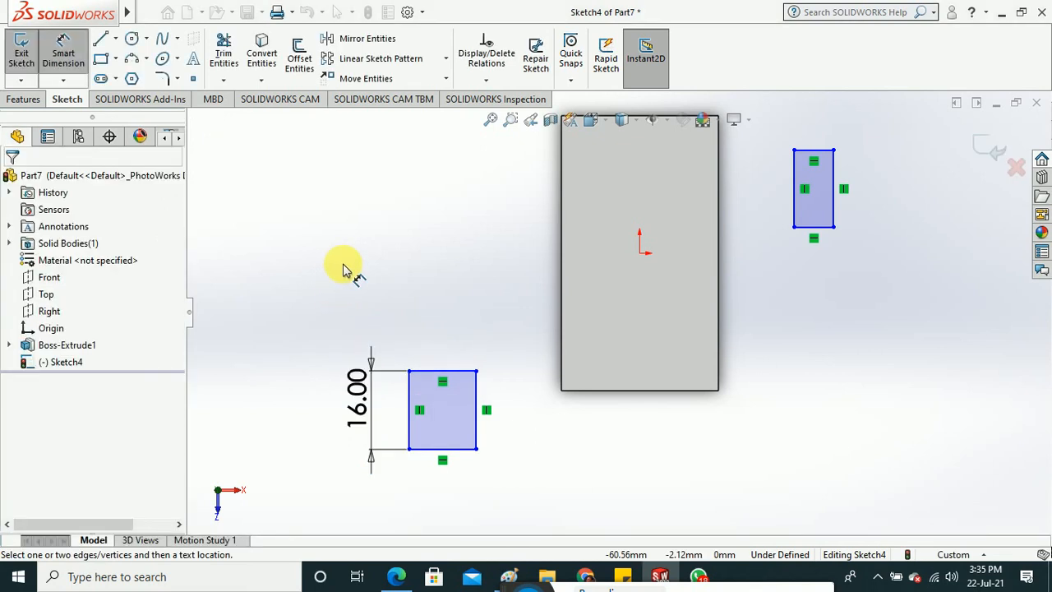
# Dimension the top edge of the lower-left rectangle as 8 mm and end dimensioning.
pyautogui.click(459, 372)
pyautogui.click(448, 316)
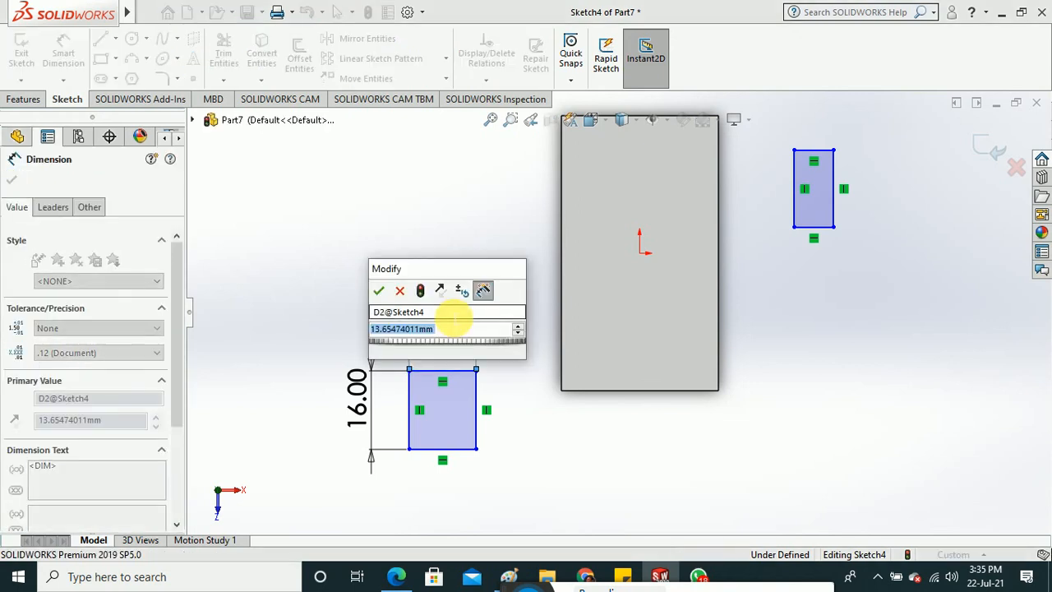
pyautogui.write('8')
pyautogui.click(379, 290)
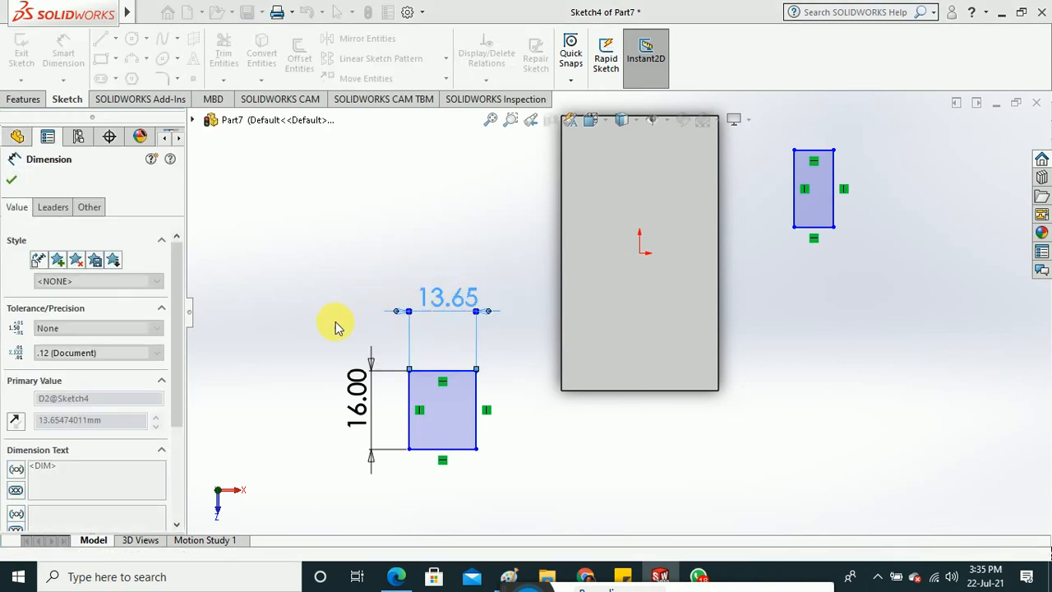
pyautogui.scroll(-1, 408, 472)
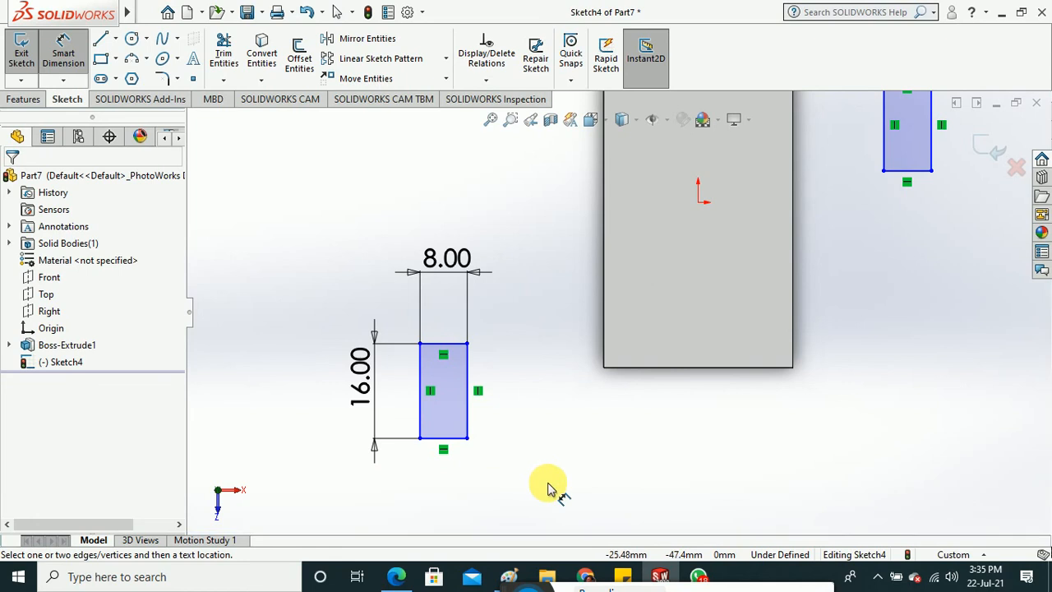
pyautogui.press('Escape')
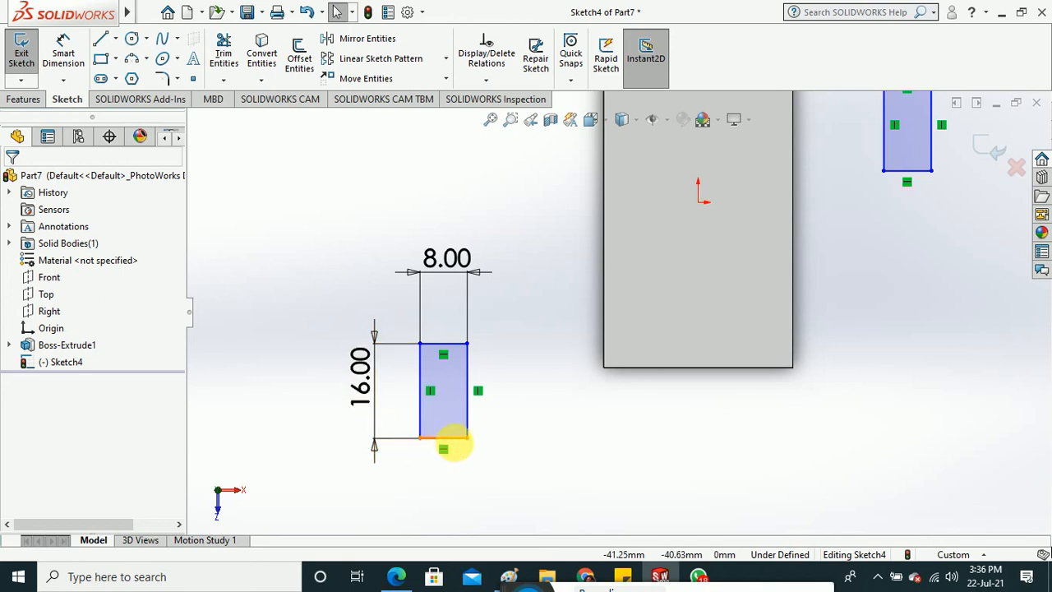
# Make the 8 x 16 mm rectangle's bottom edge collinear with the base's bottom edge.
pyautogui.click(456, 443)
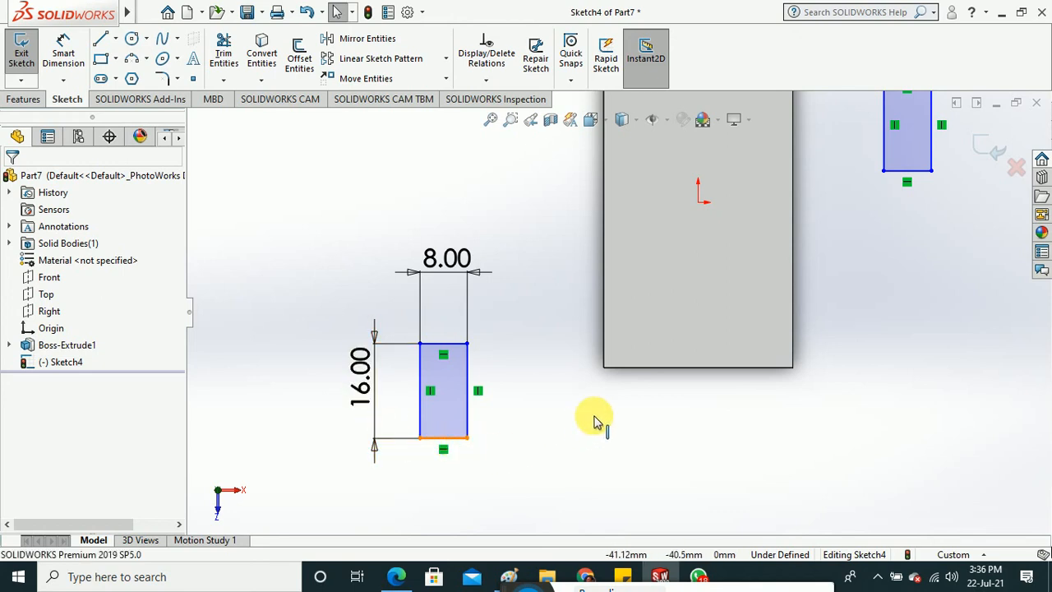
pyautogui.keyDown('ctrl'); pyautogui.click(633, 369); pyautogui.keyUp('ctrl')
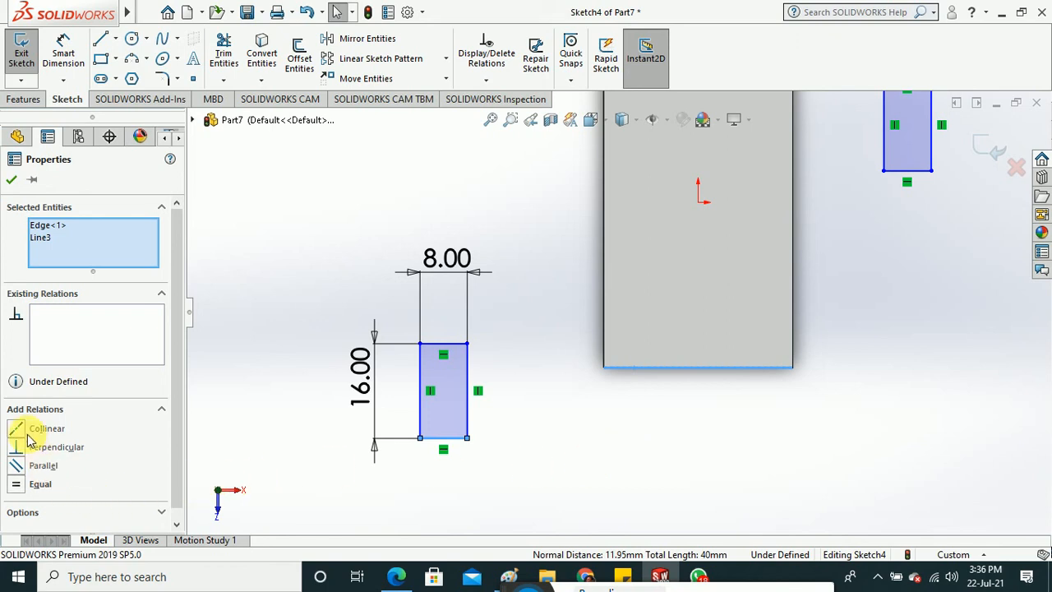
pyautogui.click(18, 430)
pyautogui.click(411, 437)
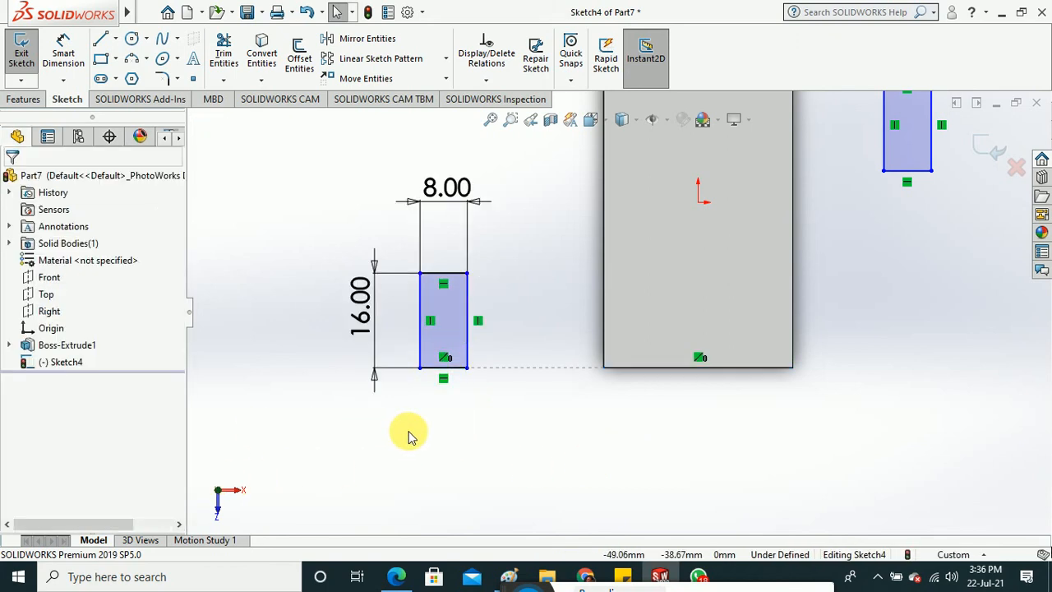
# Make the 8 x 16 mm rectangle's left edge collinear with the base's left edge.
pyautogui.click(419, 341)
pyautogui.keyDown('ctrl'); pyautogui.click(604, 329); pyautogui.keyUp('ctrl')
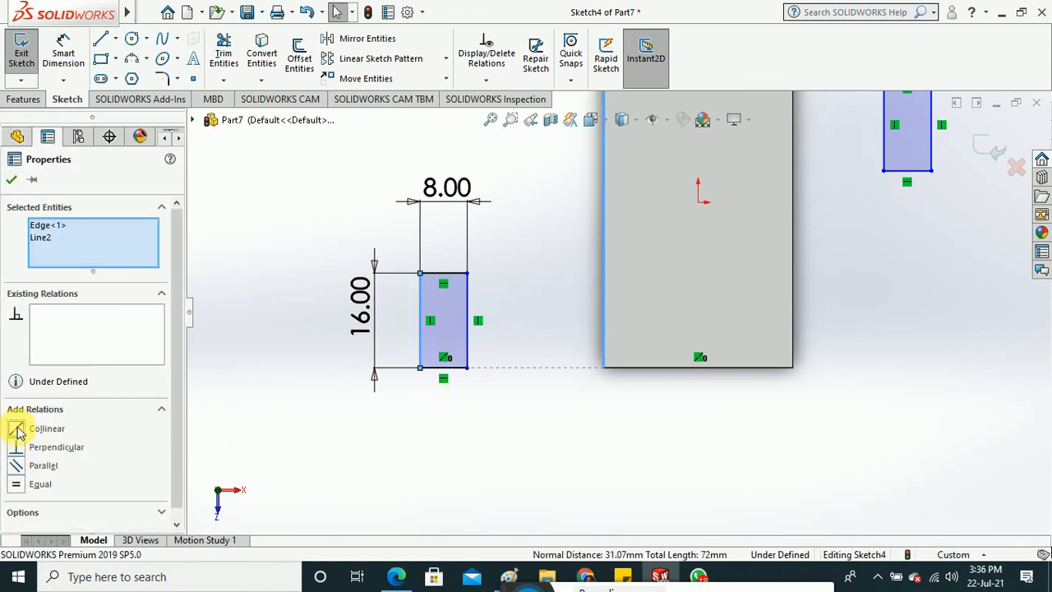
pyautogui.click(18, 430)
pyautogui.click(11, 179)
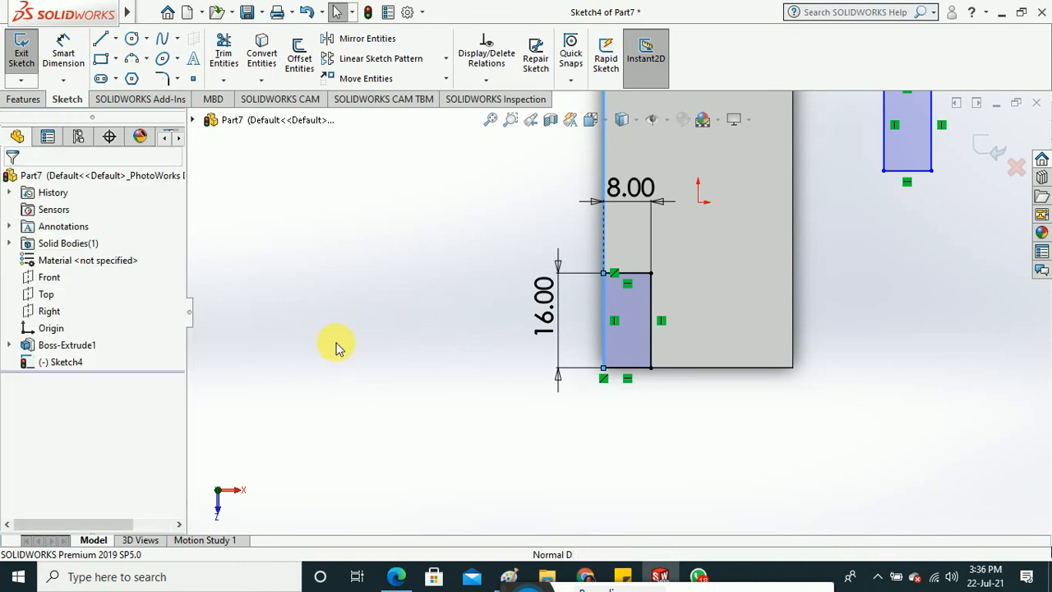
pyautogui.click(337, 343)
# Make the second rectangle's top-right corner coincident with the base's top-right corner.
pyautogui.scroll(3, 806, 188)
pyautogui.scroll(-2, 780, 178)
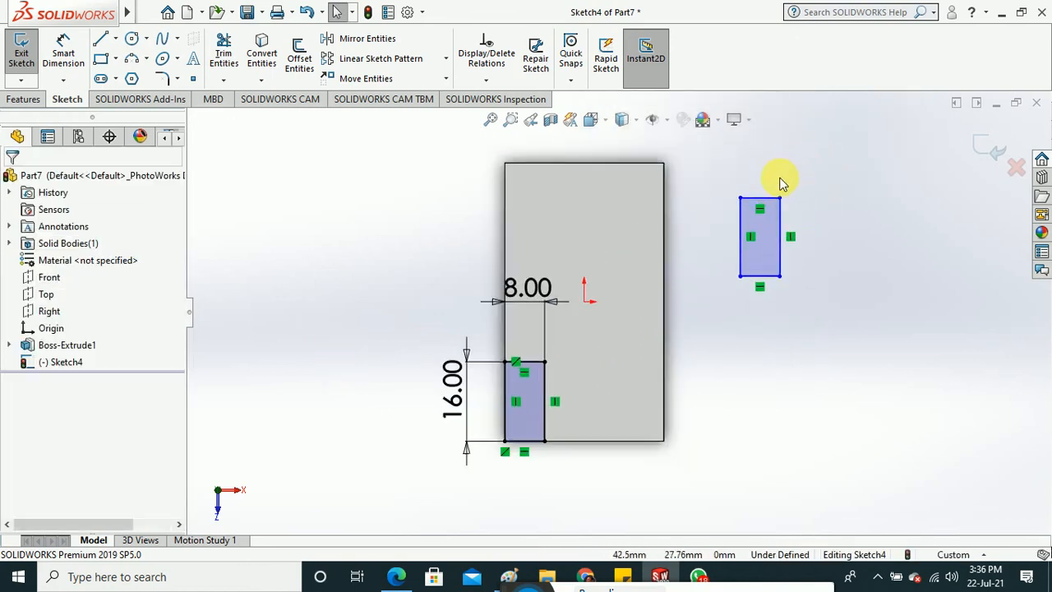
pyautogui.scroll(-1, 780, 182)
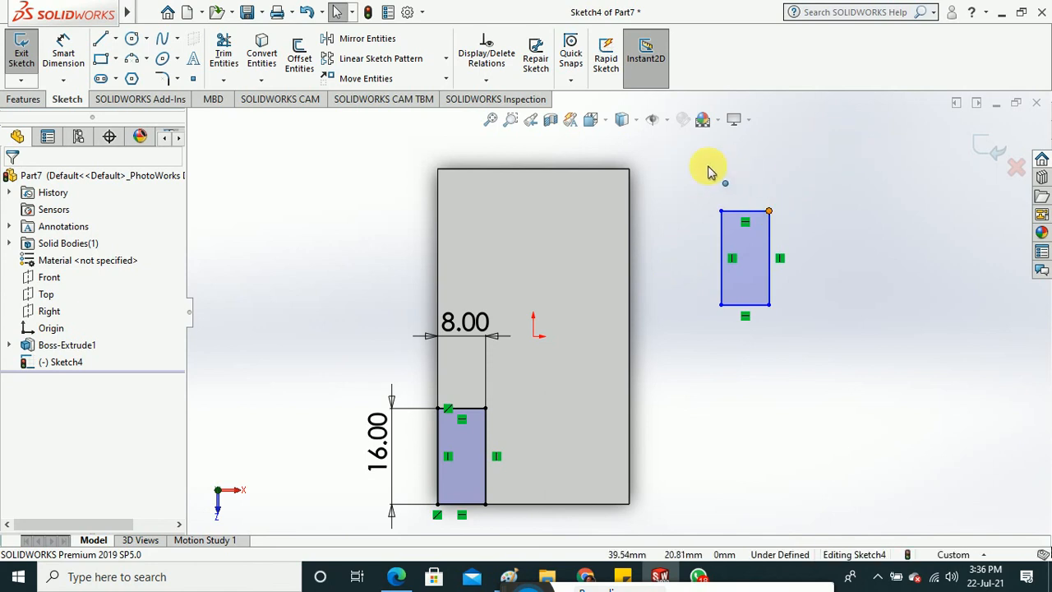
pyautogui.keyDown('ctrl'); pyautogui.click(630, 170); pyautogui.keyUp('ctrl')
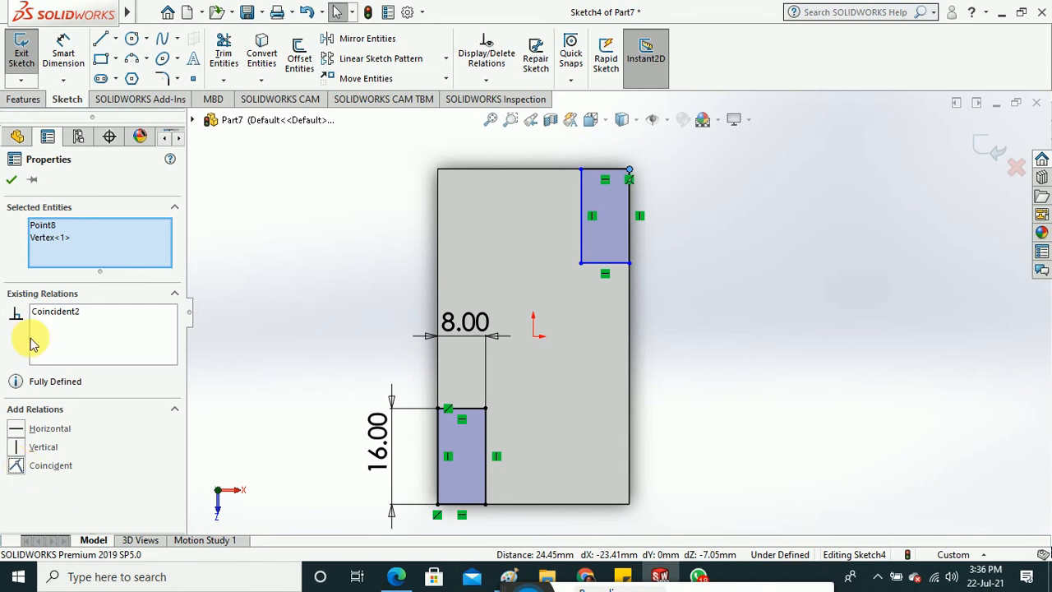
pyautogui.click(11, 179)
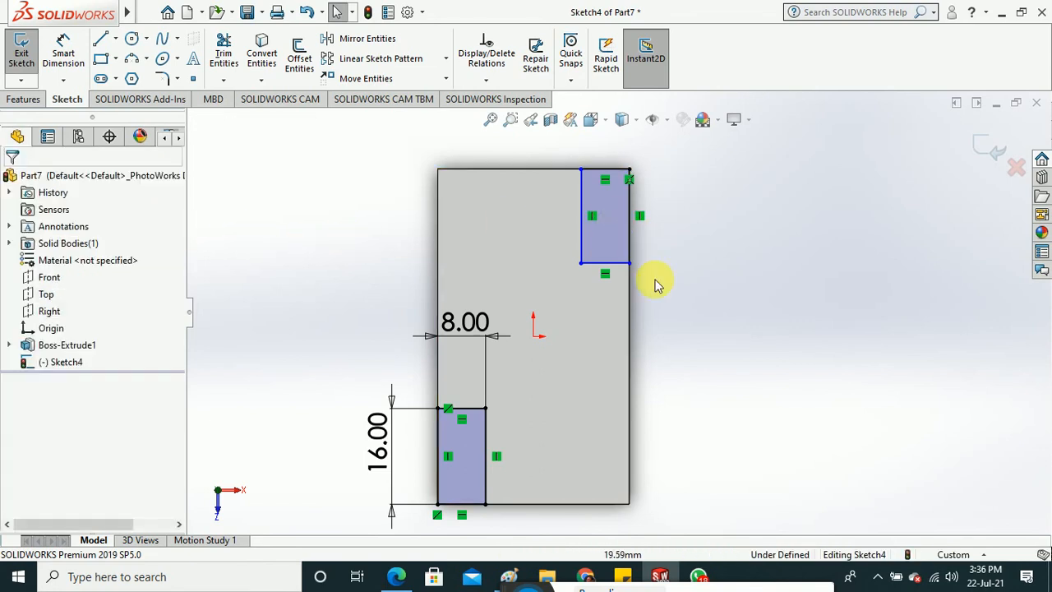
# Make the upper-right rectangle's bottom edge equal in length to the lower-left rectangle's top edge.
pyautogui.scroll(-2, 630, 257)
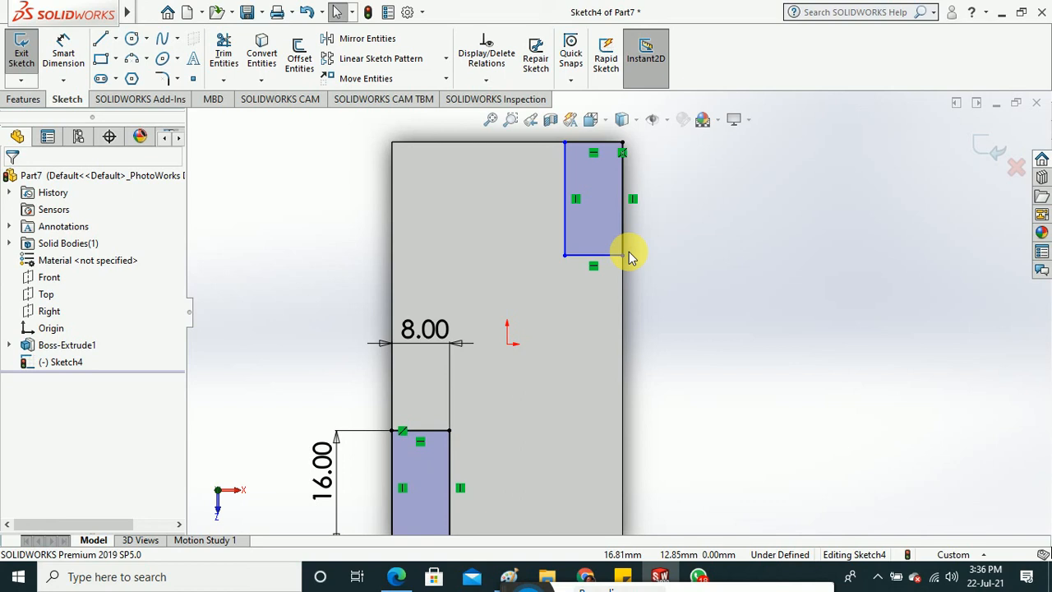
pyautogui.click(437, 430)
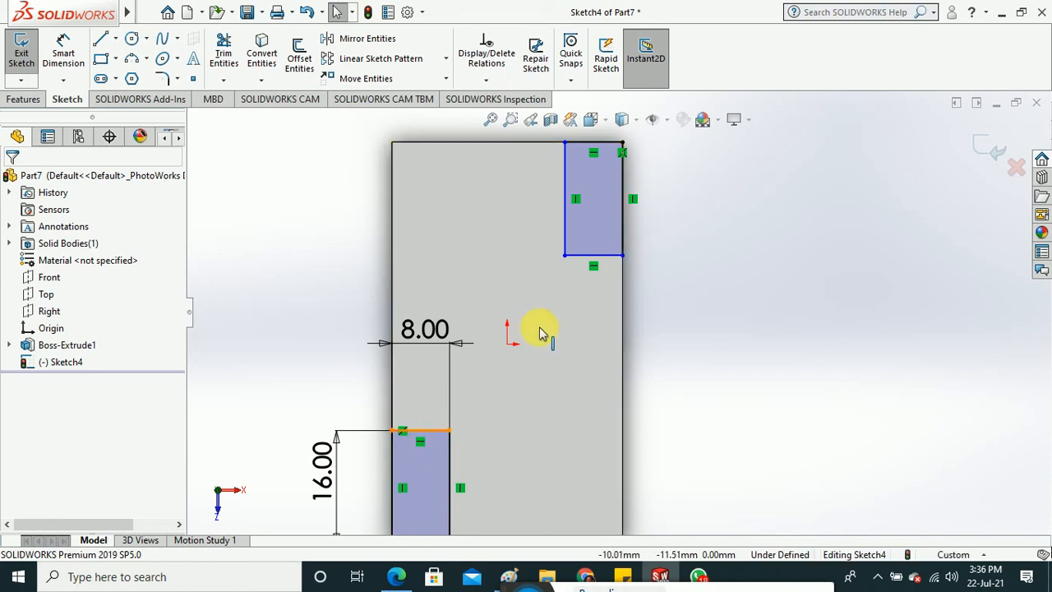
pyautogui.keyDown('ctrl'); pyautogui.click(575, 255); pyautogui.keyUp('ctrl')
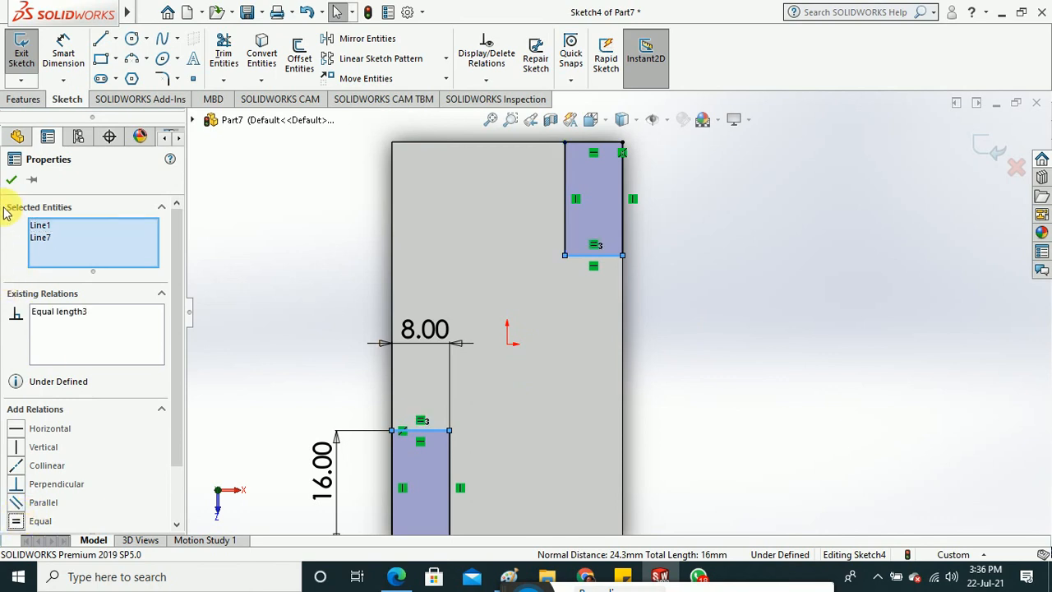
pyautogui.click(11, 180)
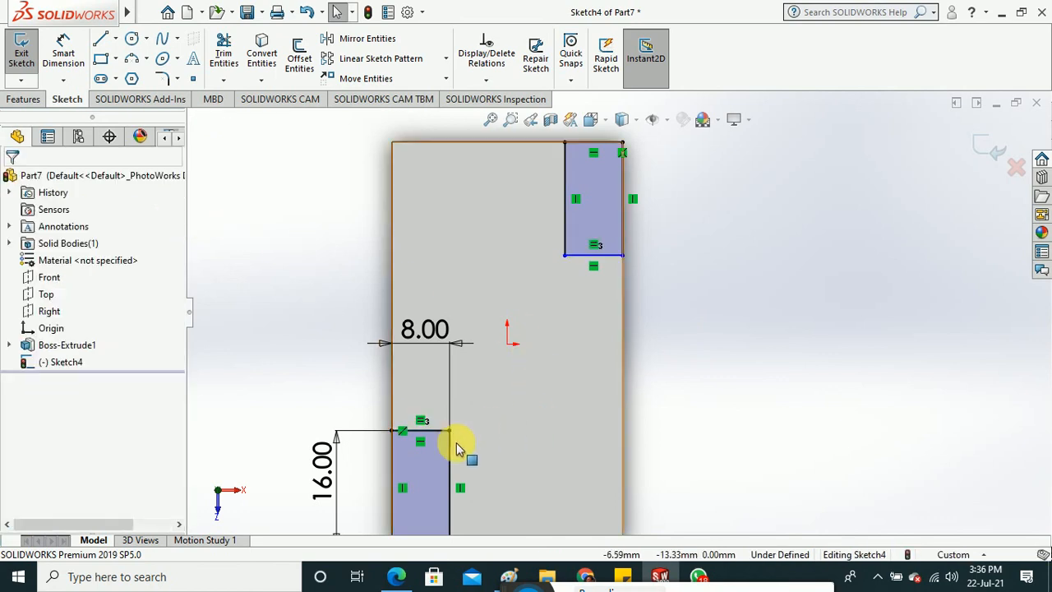
# Make the upper-right rectangle's left edge equal in length to the lower-left rectangle's right edge.
pyautogui.click(564, 240)
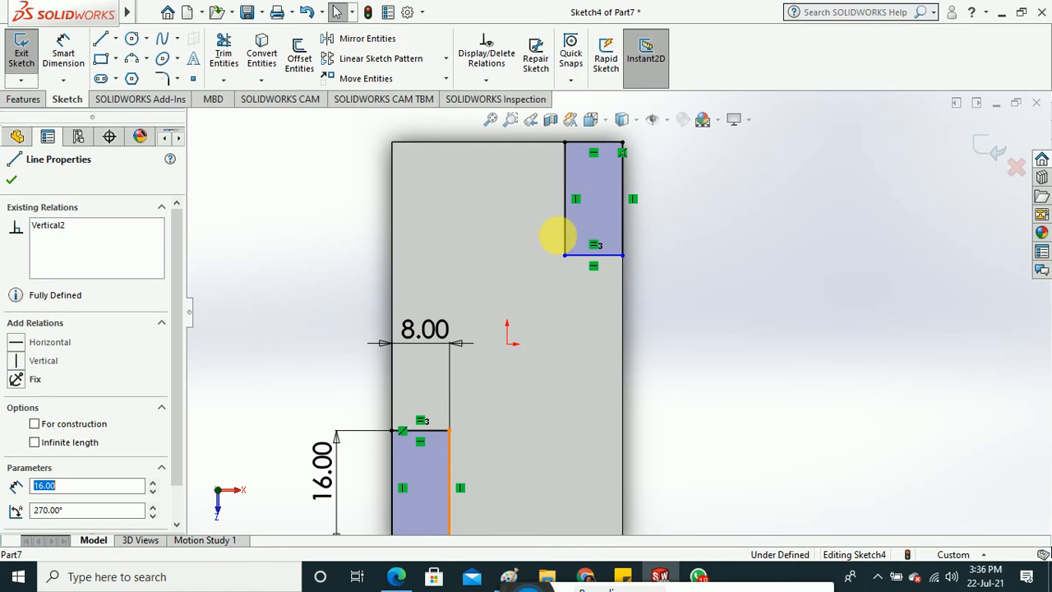
pyautogui.keyDown('ctrl'); pyautogui.click(564, 240); pyautogui.keyUp('ctrl')
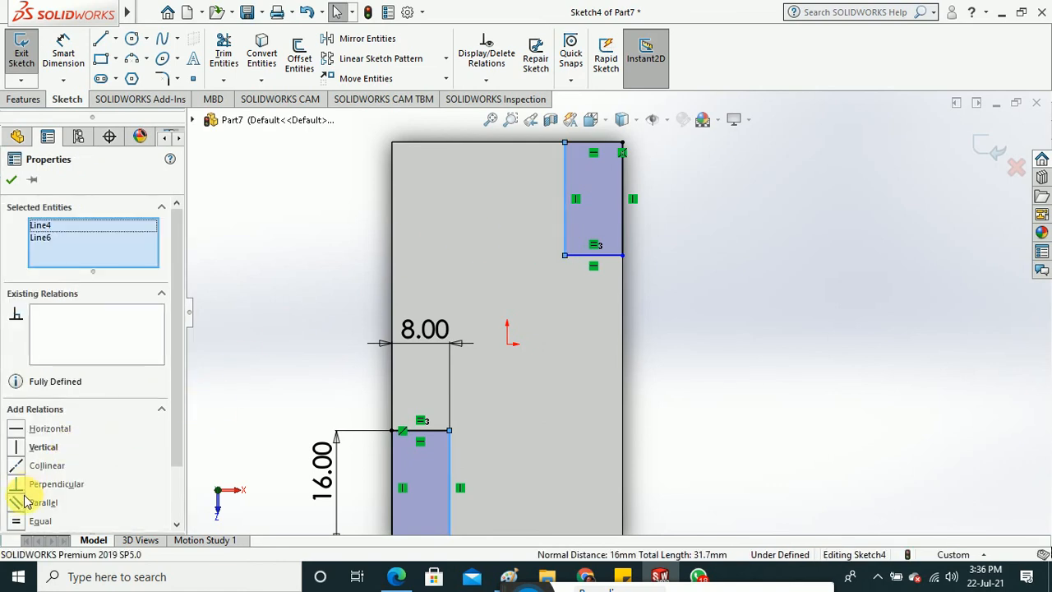
pyautogui.click(20, 523)
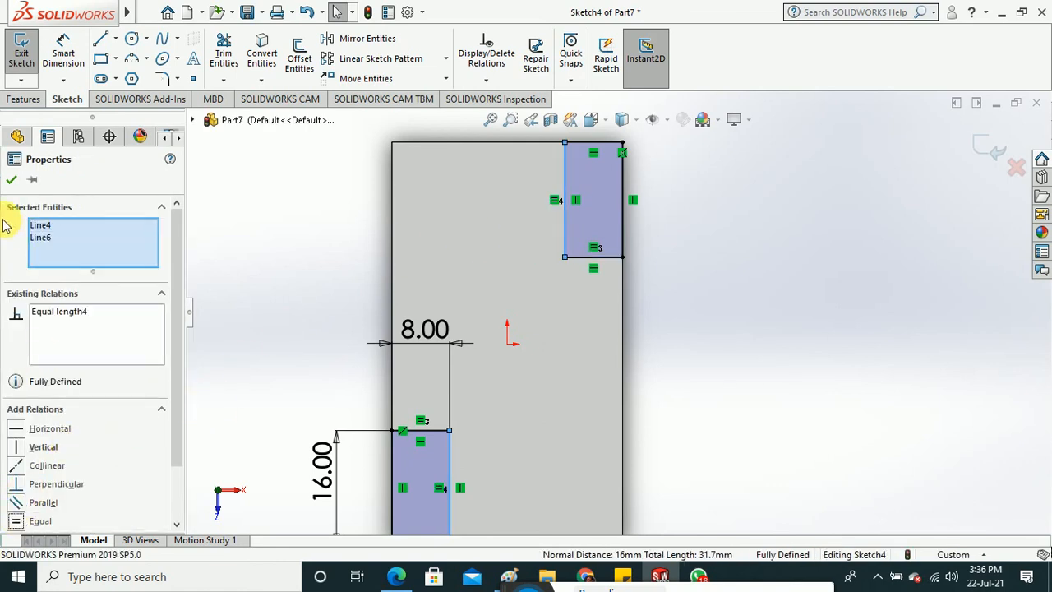
pyautogui.click(11, 183)
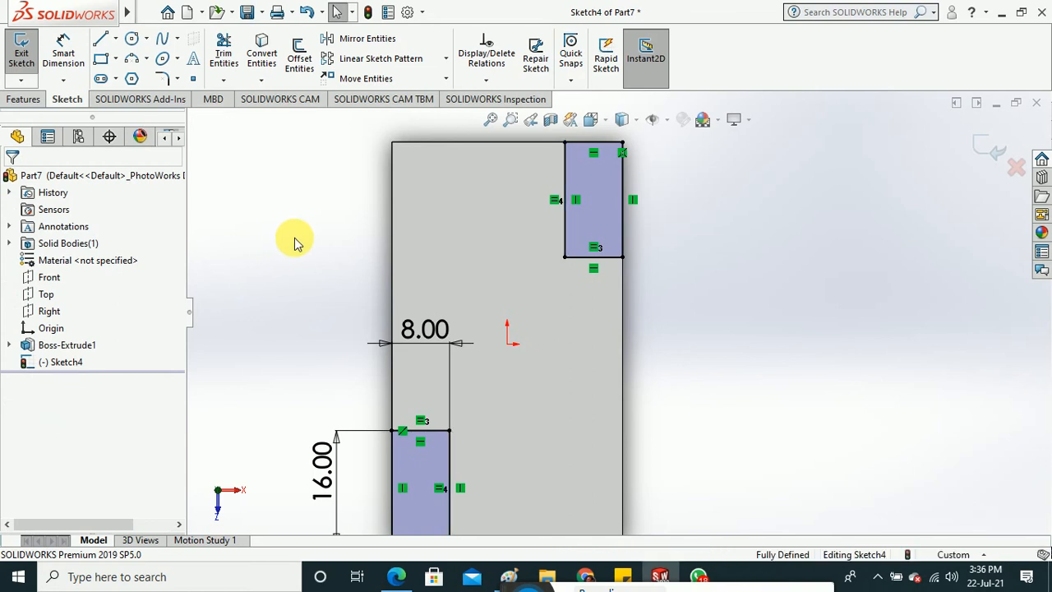
pyautogui.press('f')
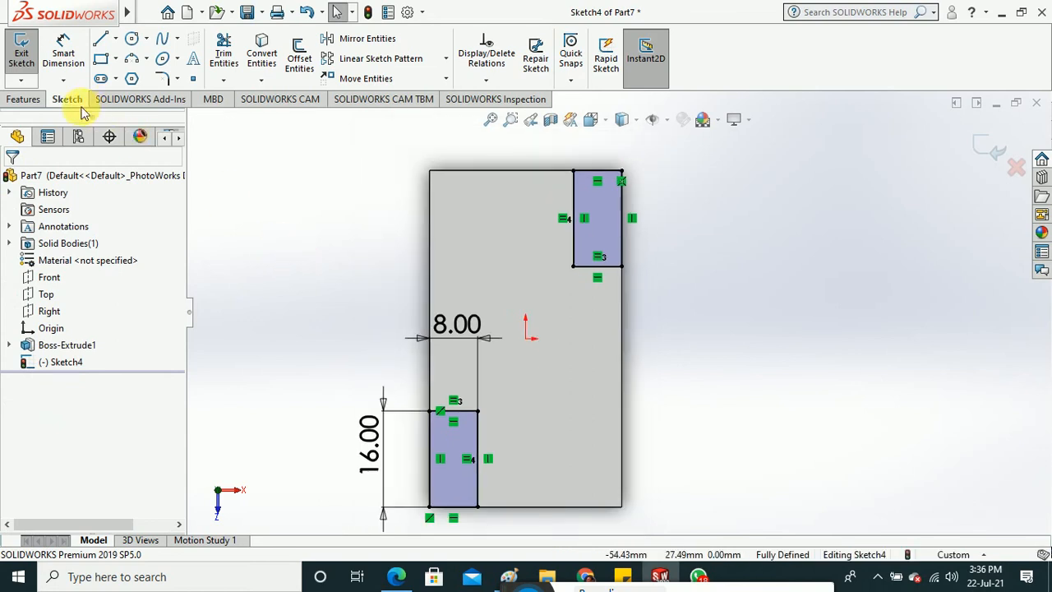
# Exit the sketch and extrude both corner rectangles as a blind 12 mm boss merged with the base.
pyautogui.click(27, 67)
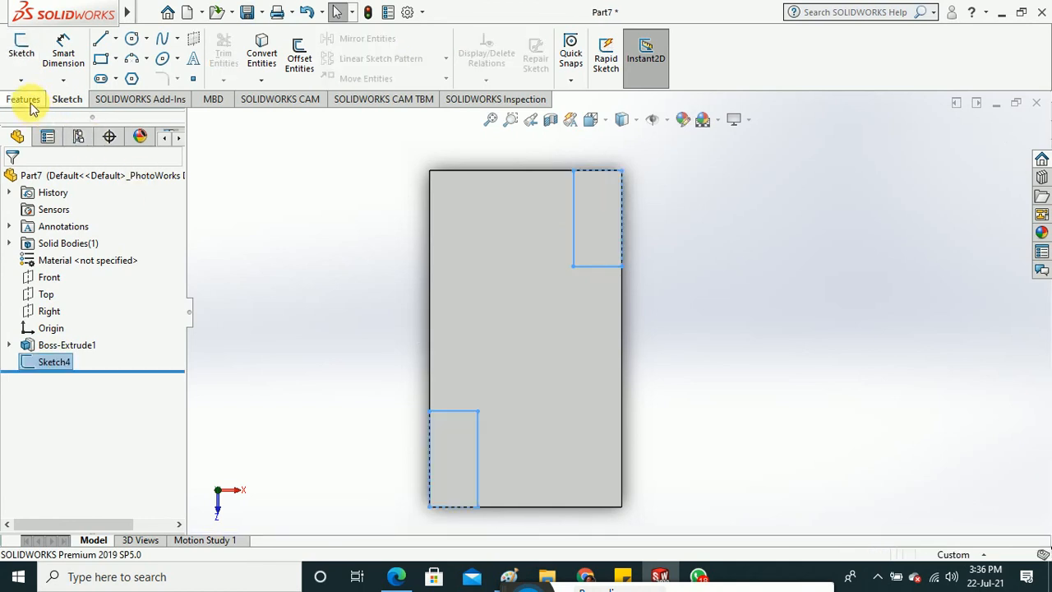
pyautogui.click(23, 99)
pyautogui.click(29, 66)
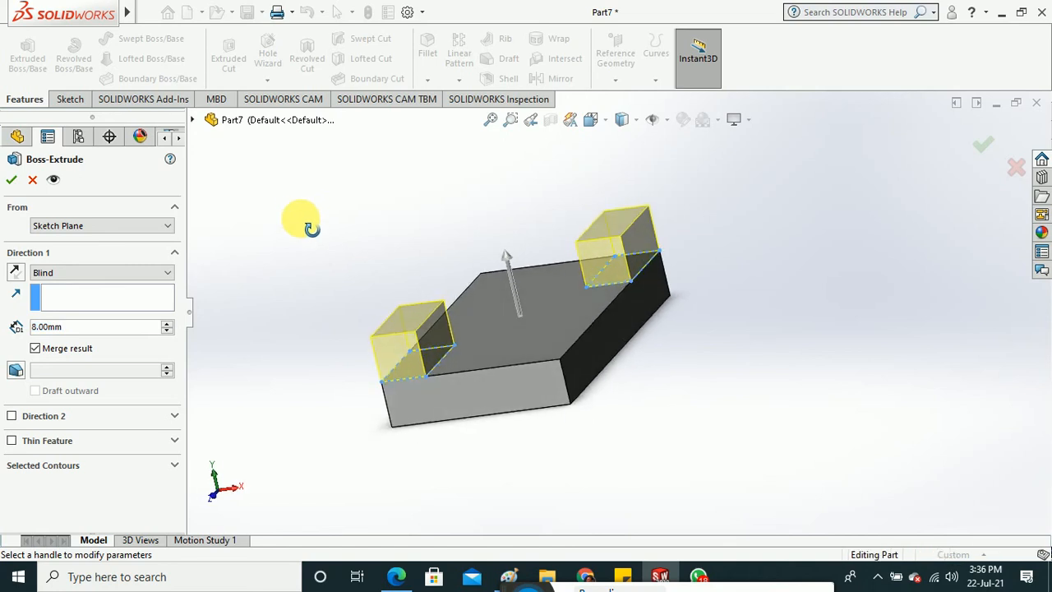
pyautogui.click(103, 327)
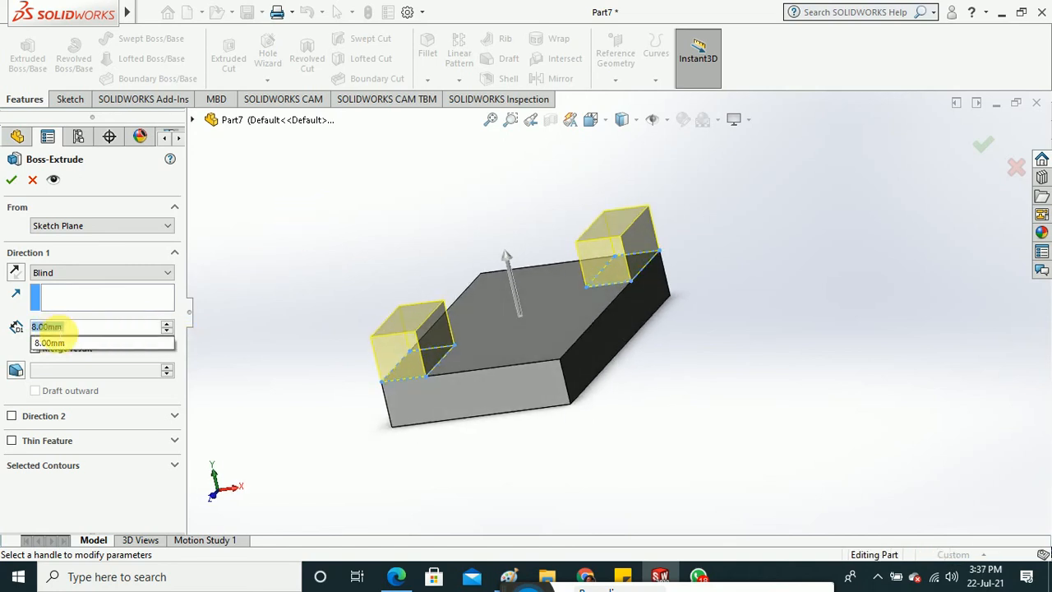
pyautogui.write('12')
pyautogui.click(52, 342)
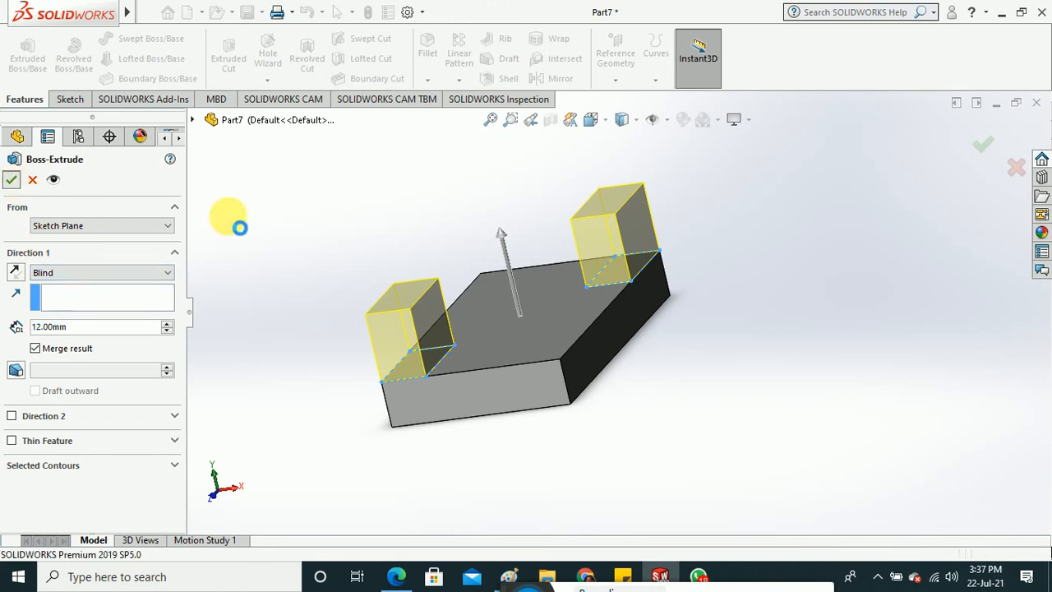
pyautogui.press('Return')
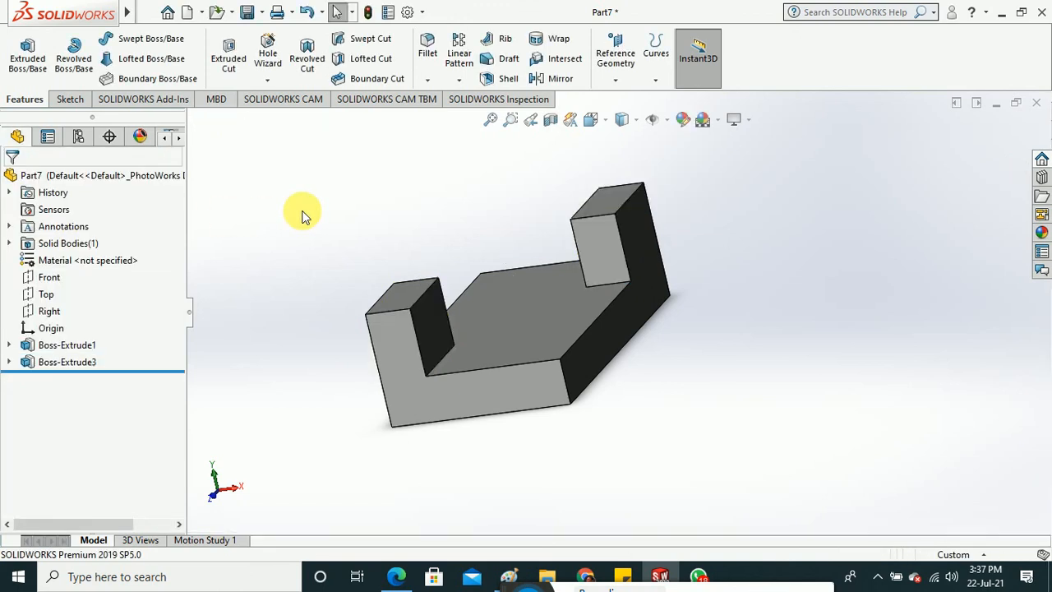
# Sketch a center rectangle about 10.4 x 15.9 mm on the base's top face, centred on the origin.
pyautogui.moveTo(304, 248); pyautogui.dragTo(383, 259, button='middle')
pyautogui.click(70, 98)
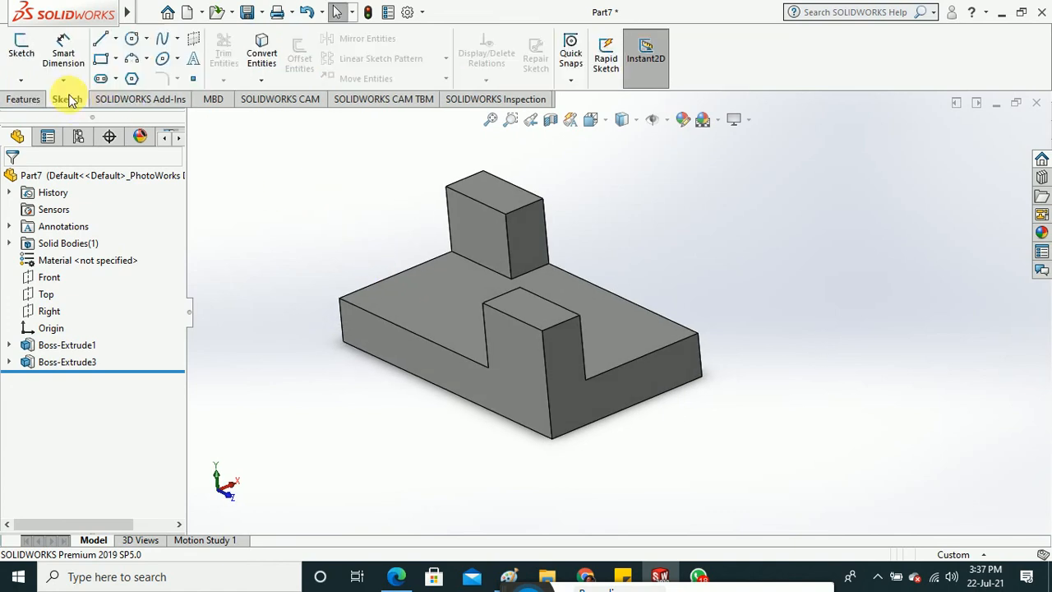
pyautogui.click(24, 53)
pyautogui.click(457, 302)
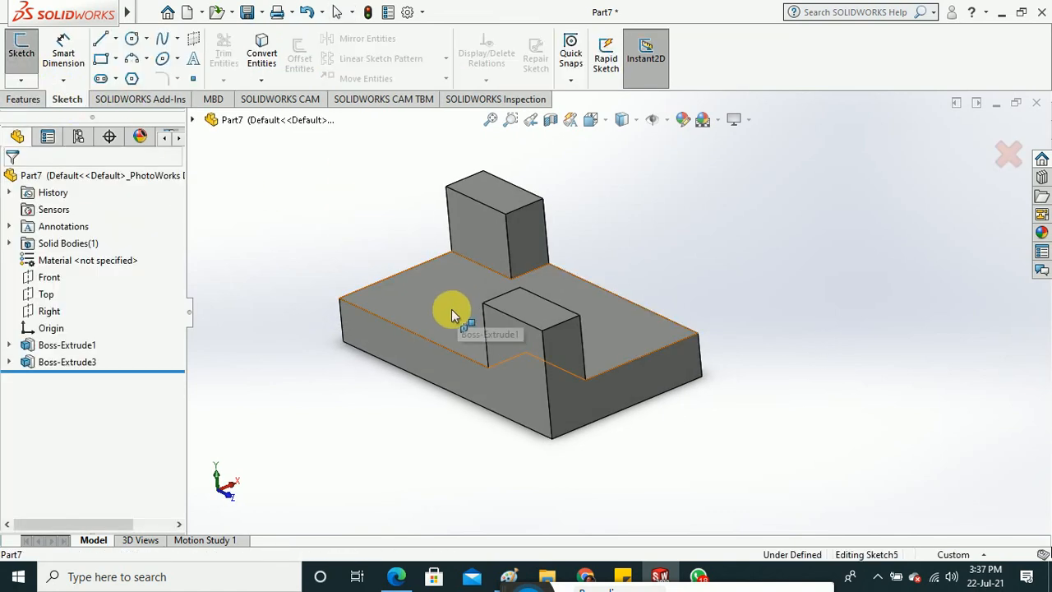
pyautogui.click(594, 119)
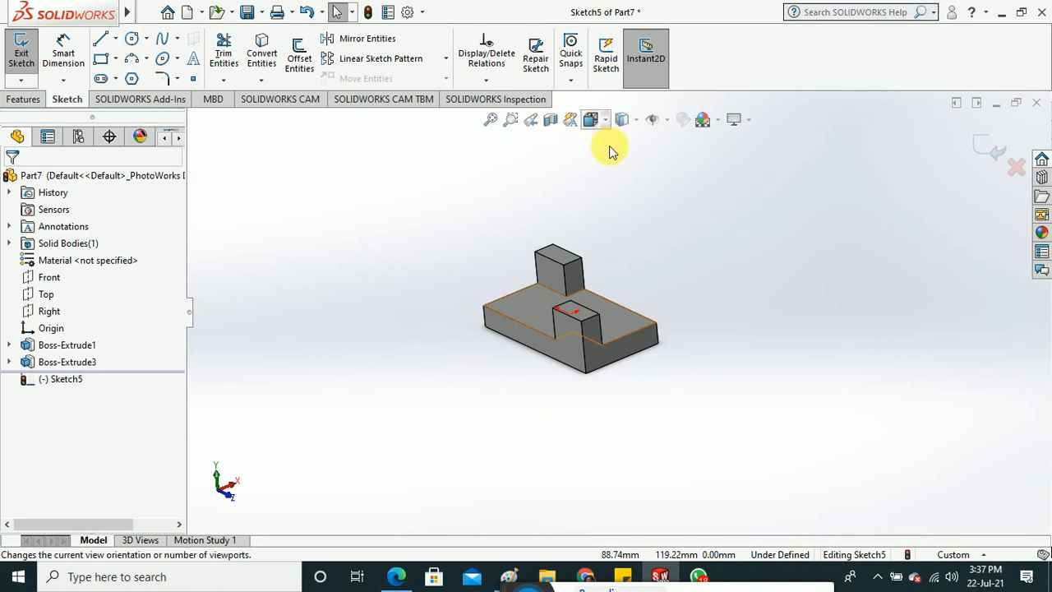
pyautogui.click(676, 209)
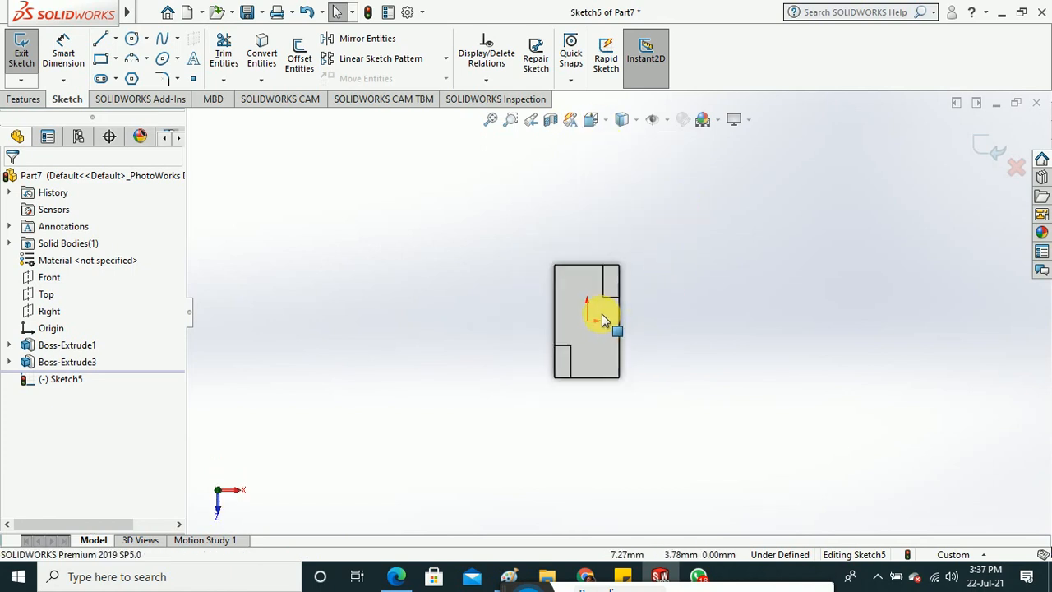
pyautogui.scroll(-4, 601, 319)
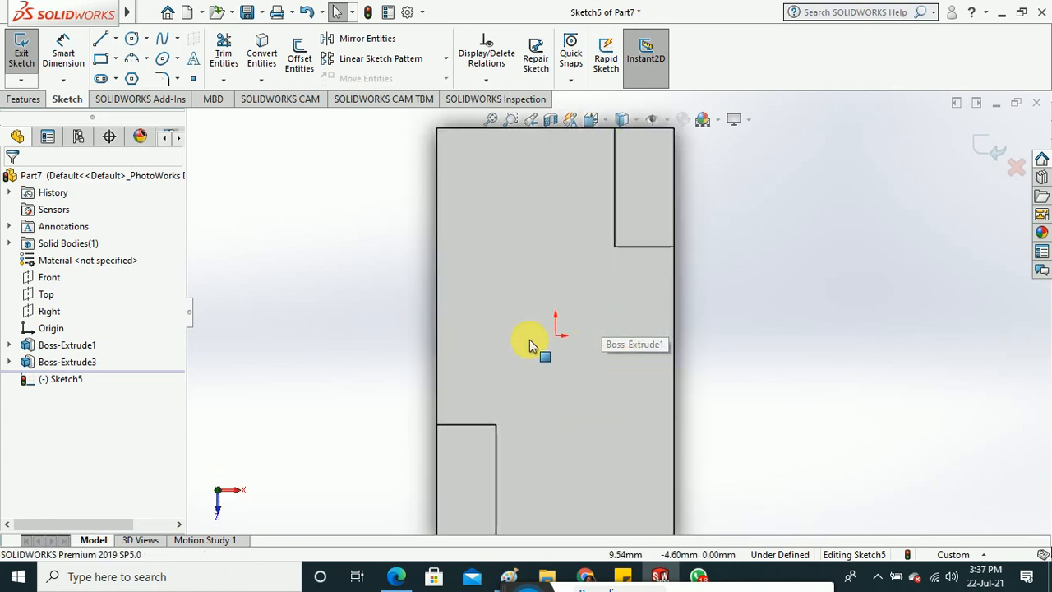
pyautogui.click(116, 61)
pyautogui.click(151, 97)
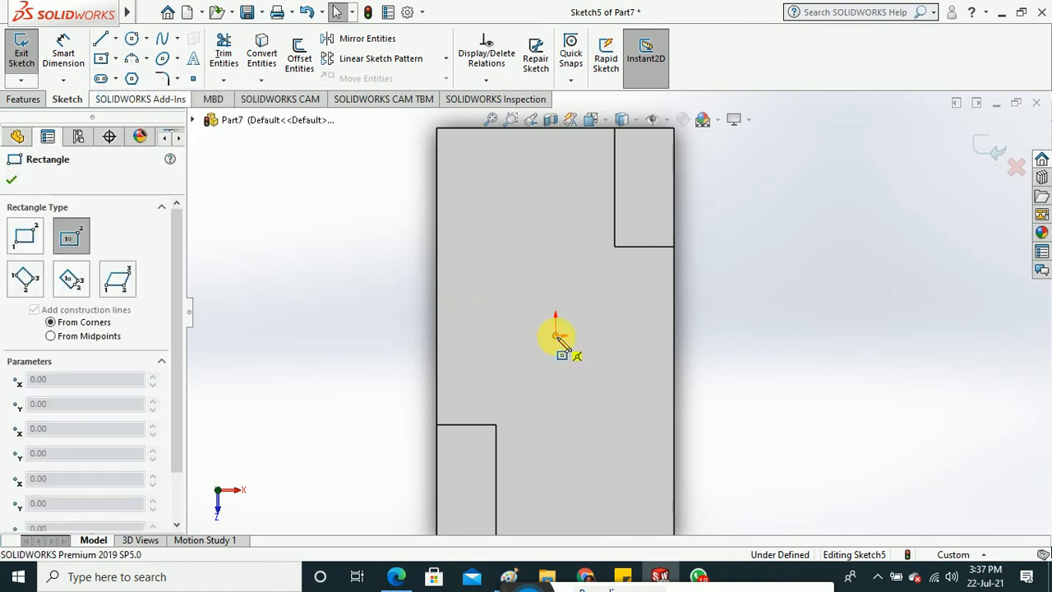
pyautogui.click(556, 336)
pyautogui.click(594, 393)
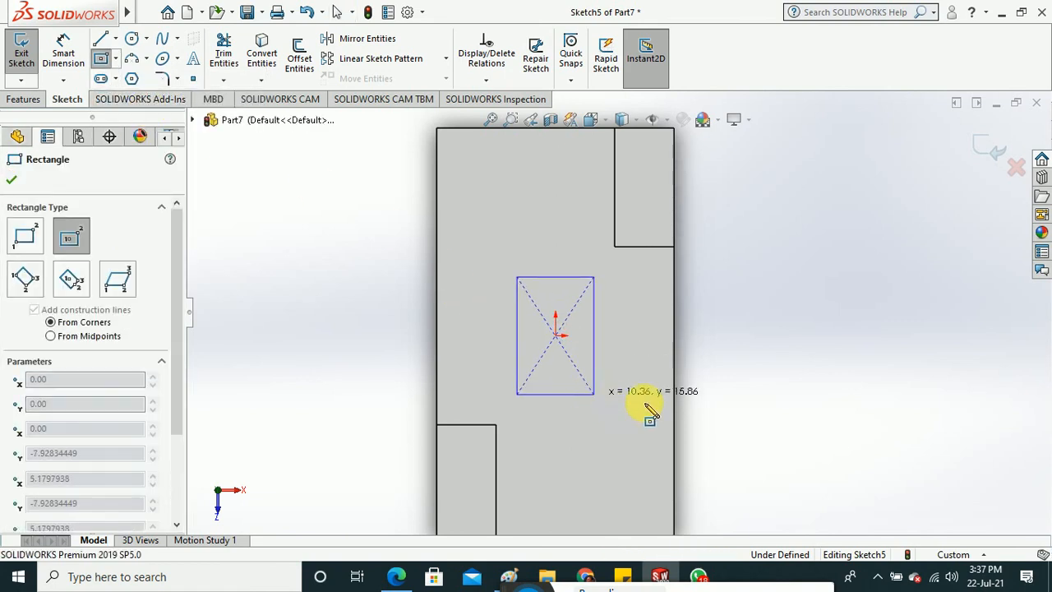
pyautogui.click(11, 183)
# Dimension the center rectangle's left edge as 16 mm.
pyautogui.press('d')
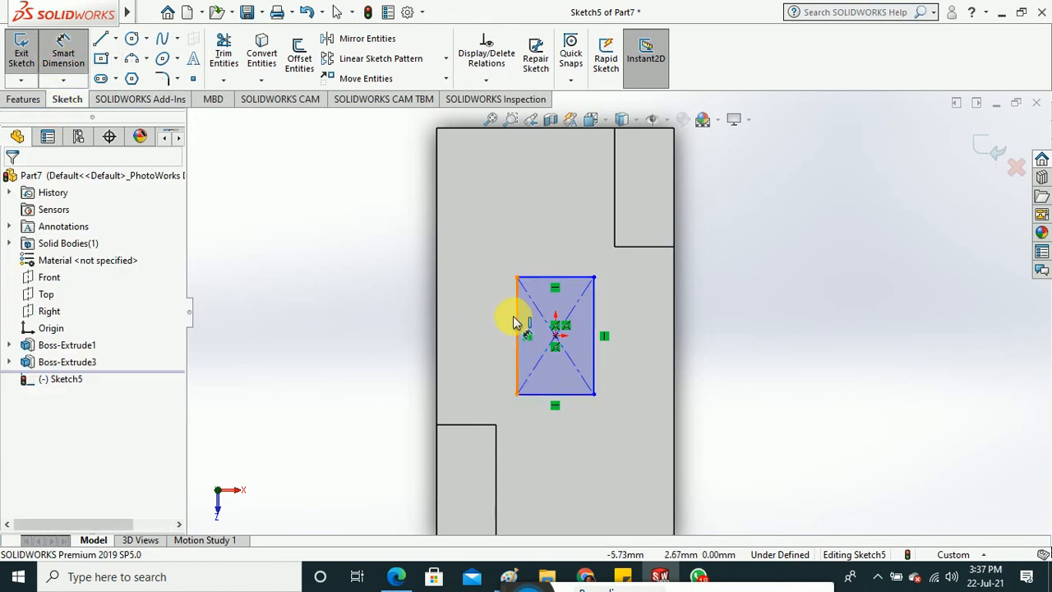
pyautogui.click(516, 327)
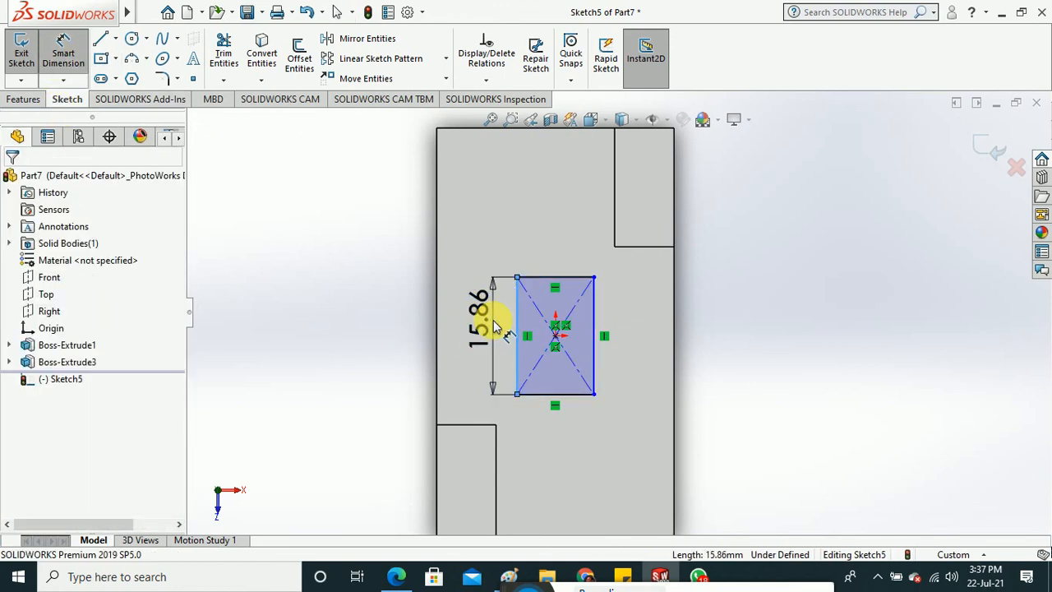
pyautogui.click(494, 327)
pyautogui.write('16')
pyautogui.press('Return')
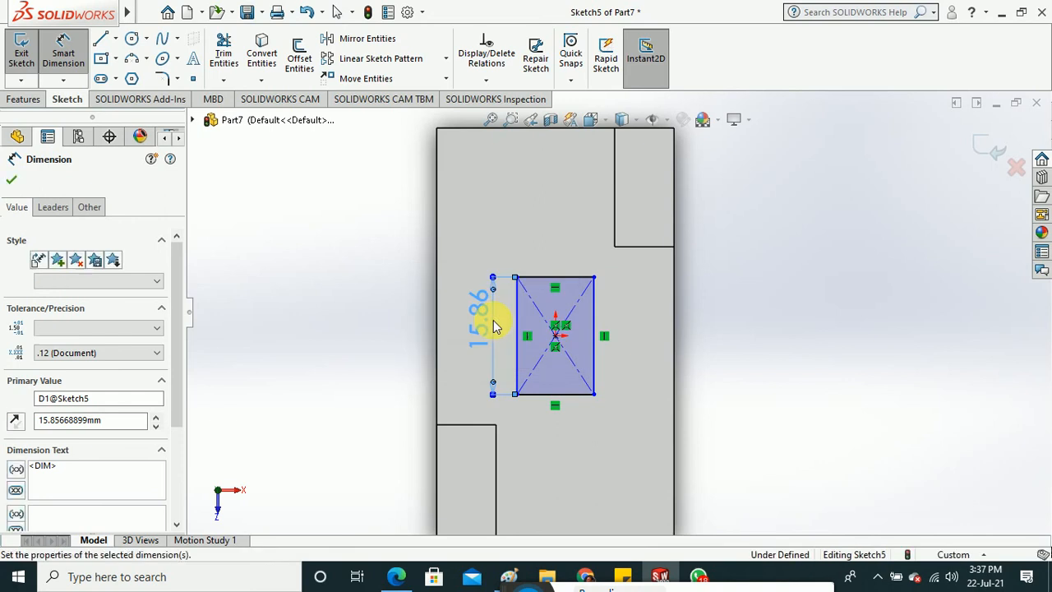
pyautogui.click(361, 287)
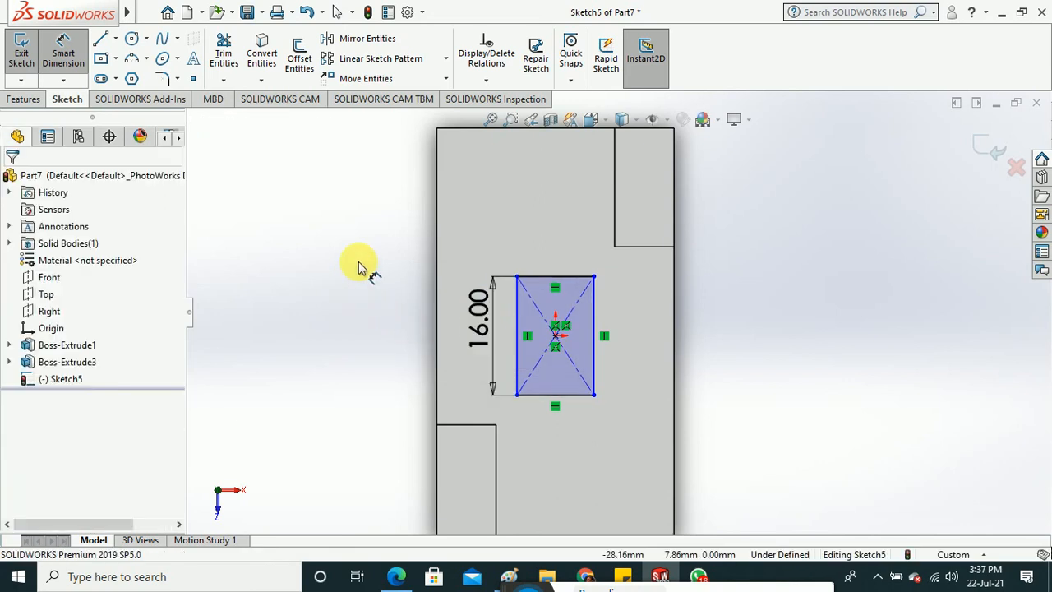
# Dimension the center rectangle's top edge as 12 mm.
pyautogui.click(546, 277)
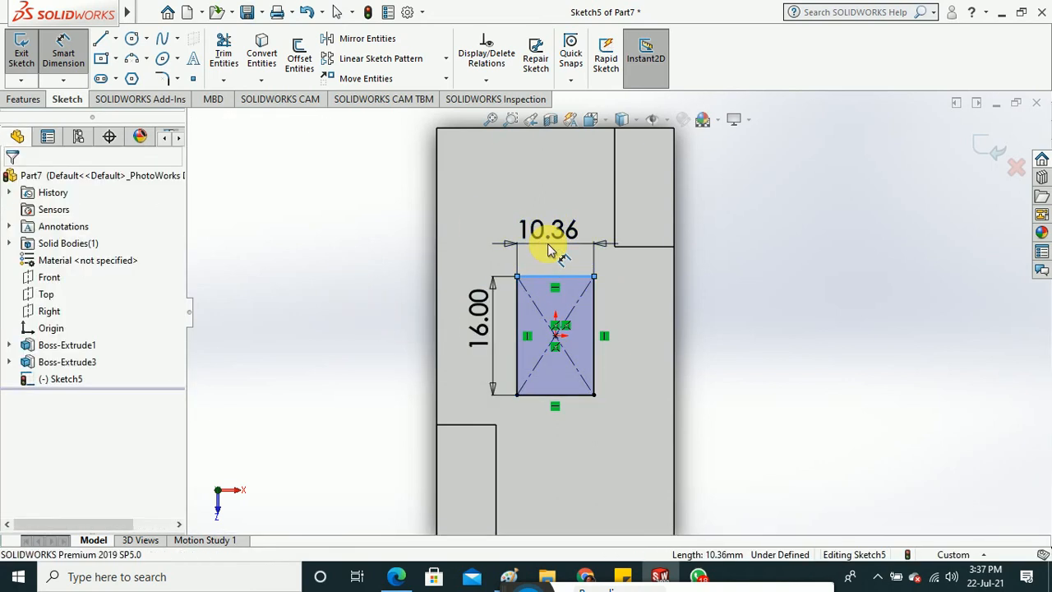
pyautogui.click(549, 250)
pyautogui.write('12')
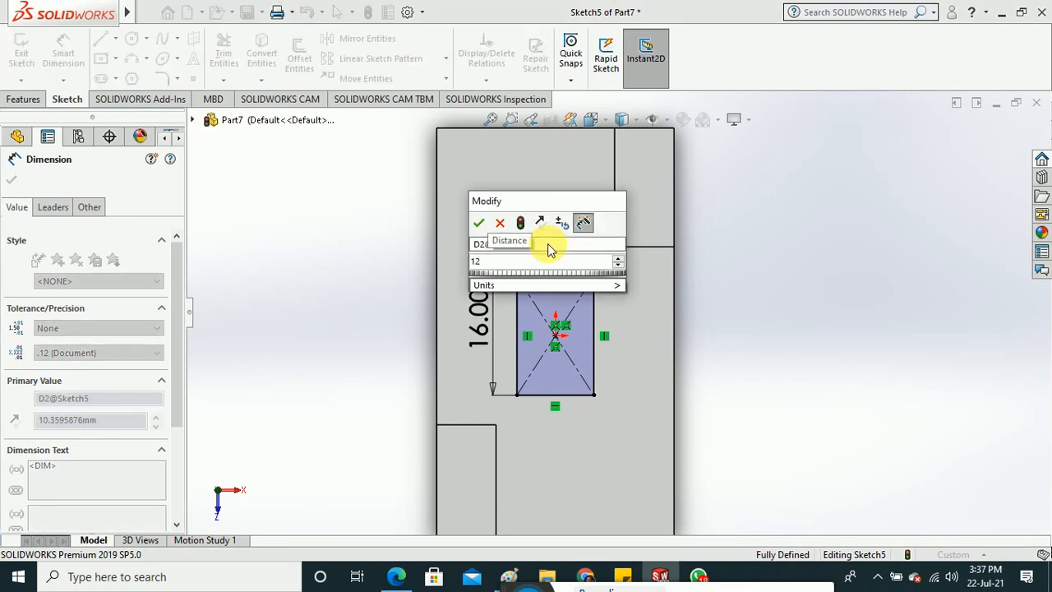
pyautogui.press('Return')
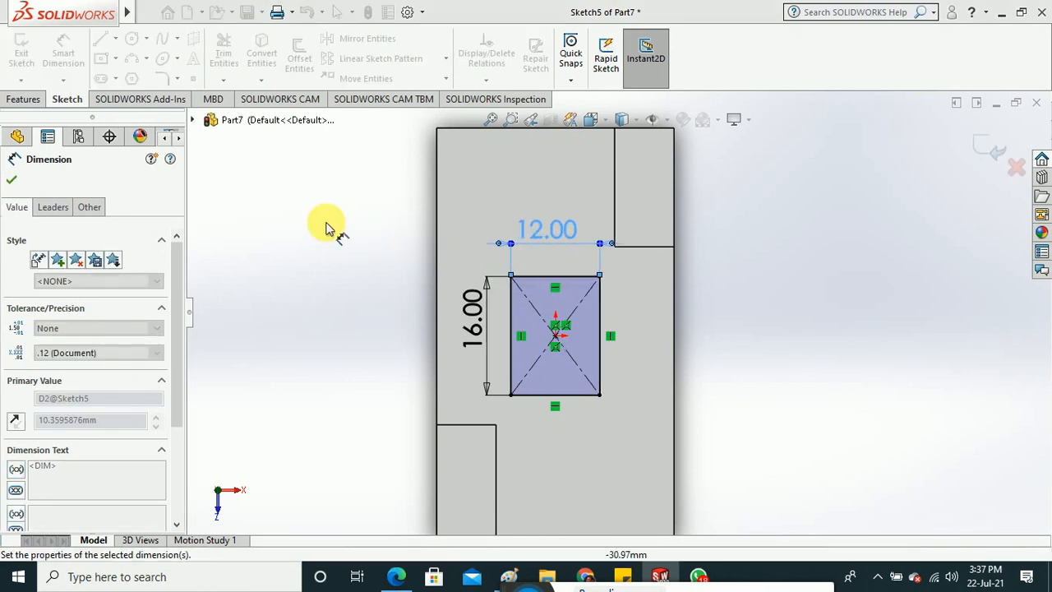
pyautogui.click(328, 222)
# Exit the sketch and cut the center rectangle through the base with a blind extruded cut 12 mm deep.
pyautogui.click(63, 51)
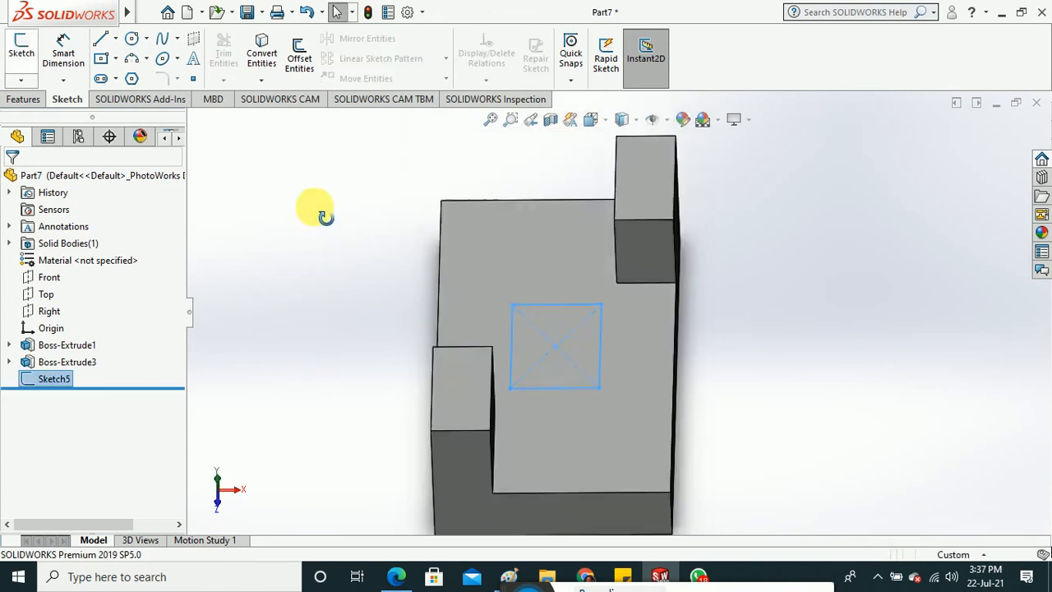
pyautogui.click(33, 100)
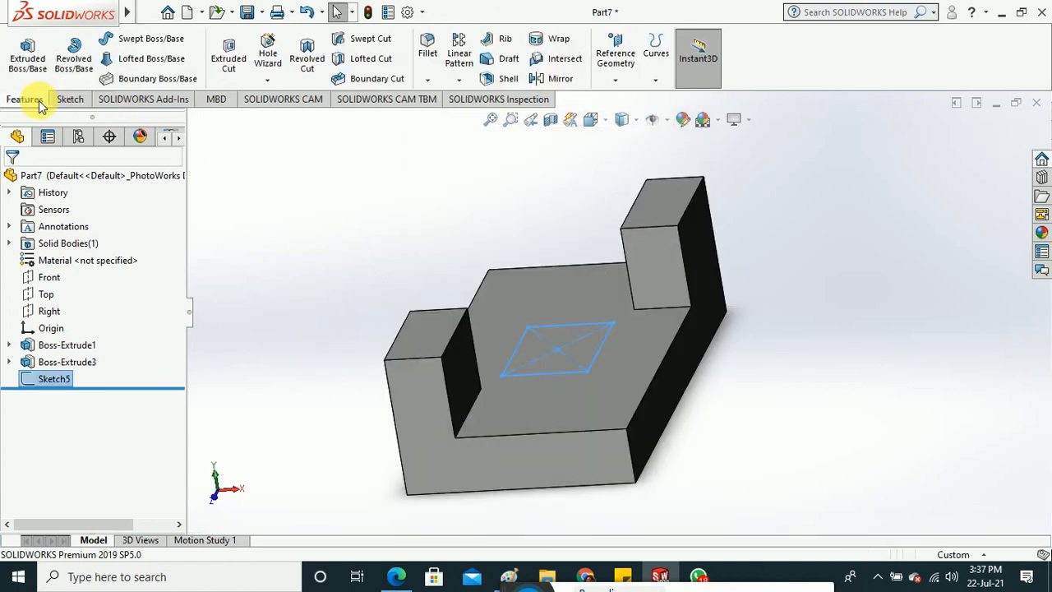
pyautogui.click(228, 58)
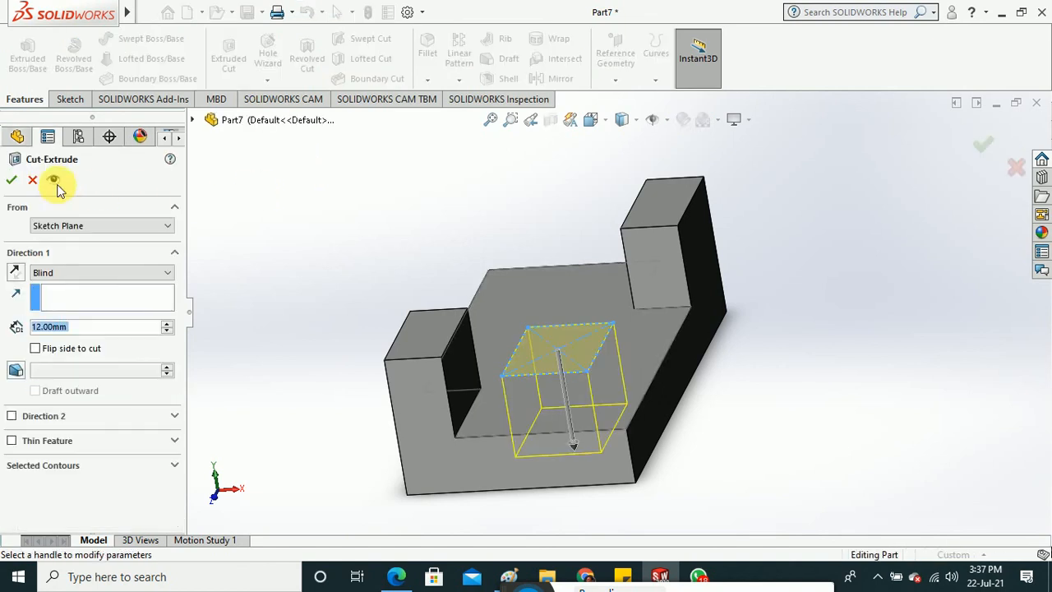
pyautogui.write('12')
pyautogui.press('Return')
pyautogui.moveTo(304, 237); pyautogui.dragTo(346, 371, button='middle')
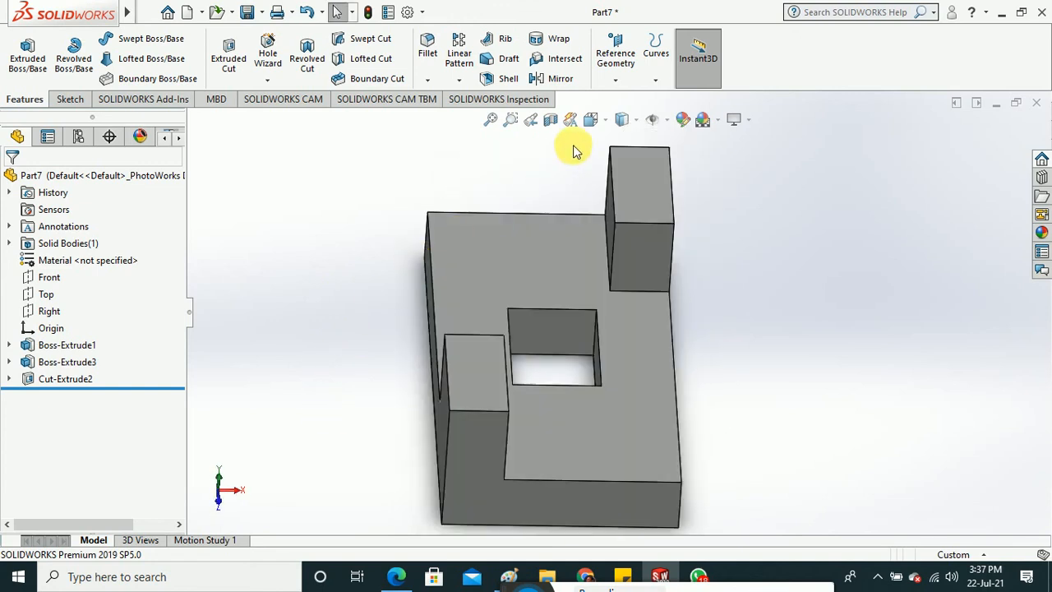
pyautogui.click(593, 119)
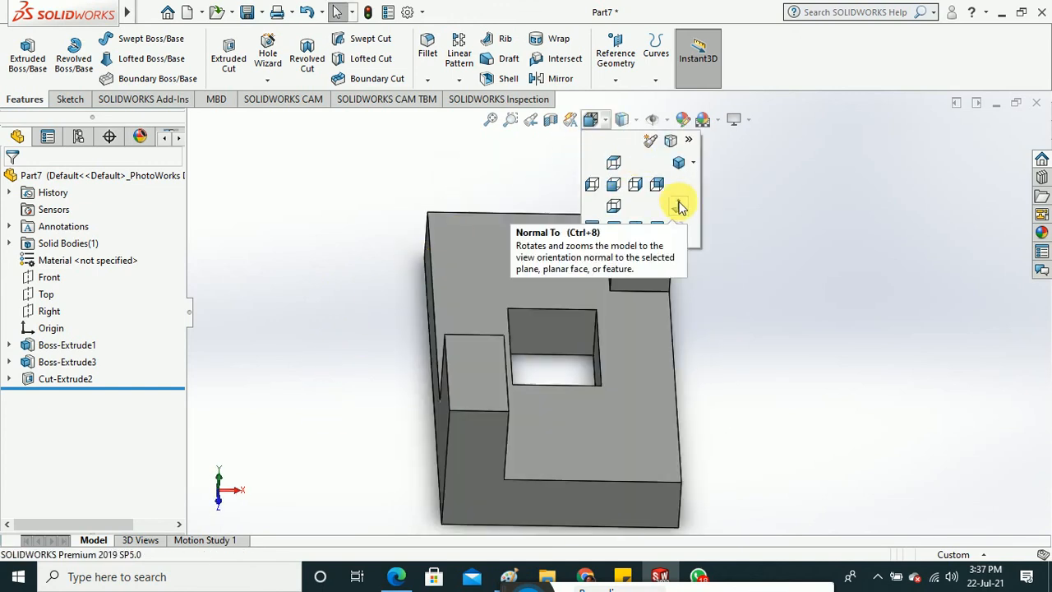
pyautogui.click(678, 162)
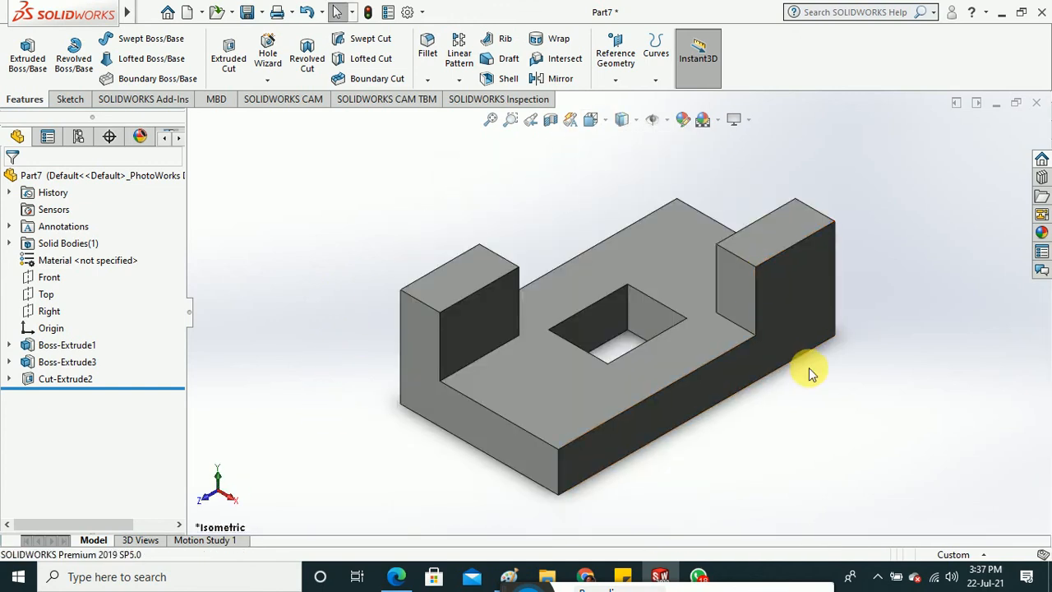
pyautogui.scroll(-1, 812, 378)
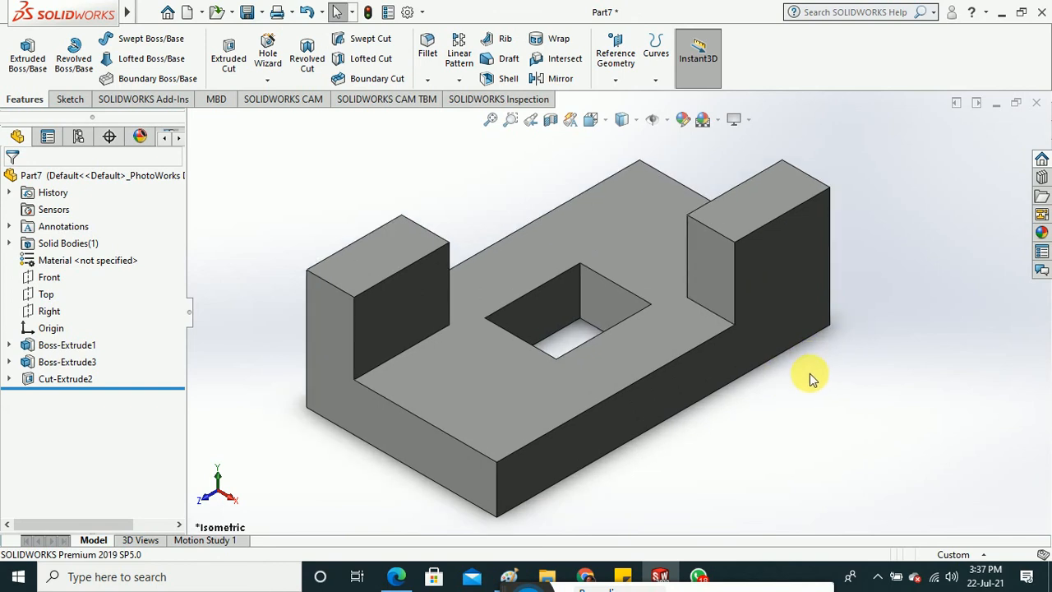
# Switch to the workbook PDF in Edge, ink-mark the rounded edge of page 12's R6 block exercise, and return to SOLIDWORKS.
pyautogui.click(403, 577)
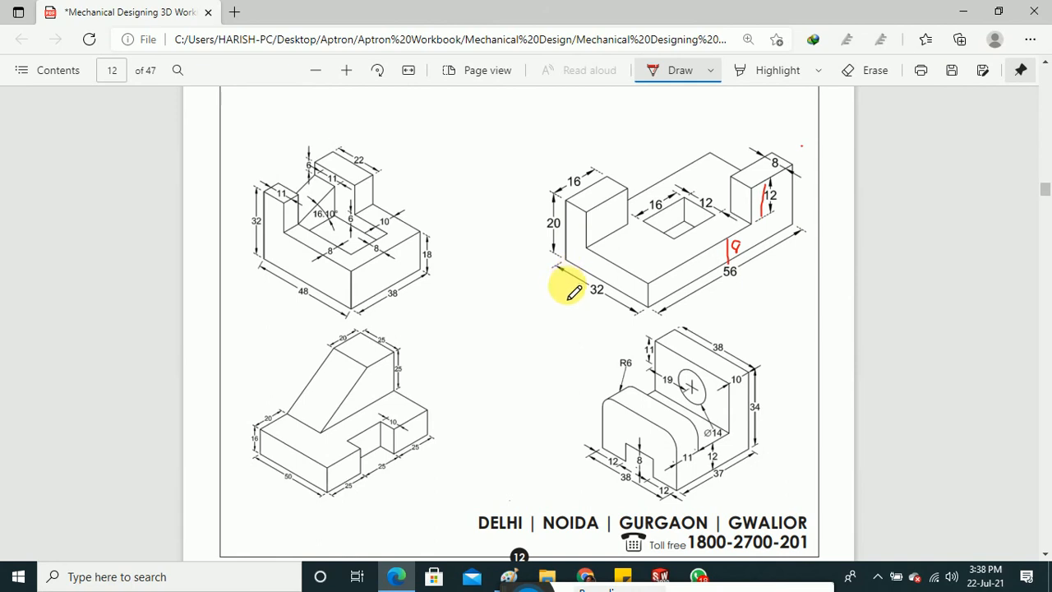
pyautogui.scroll(5, 567, 301)
pyautogui.scroll(-4, 552, 305)
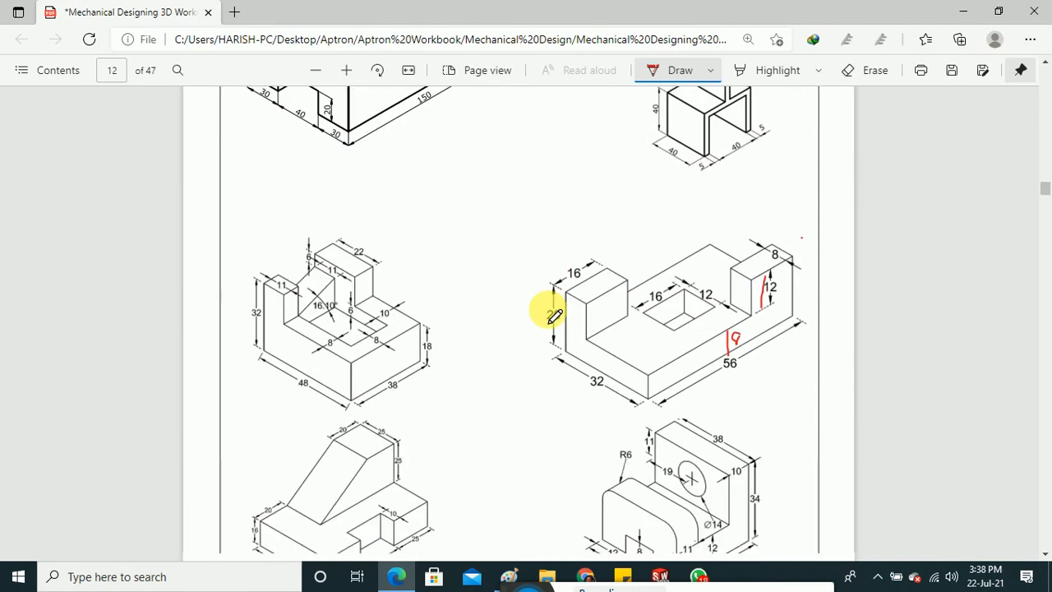
pyautogui.scroll(-3, 552, 315)
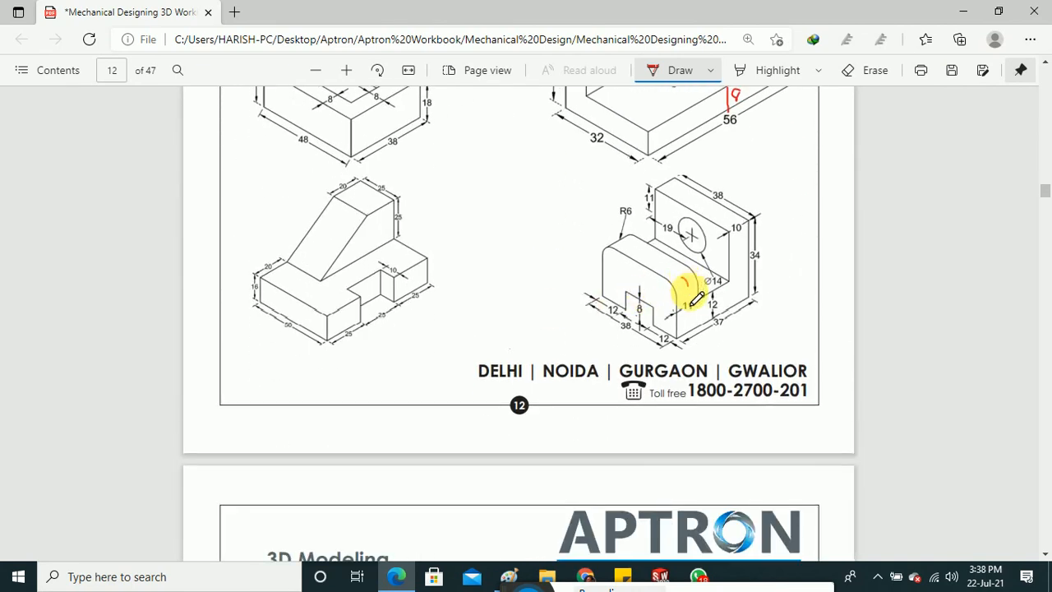
pyautogui.moveTo(685, 278); pyautogui.dragTo(692, 286)
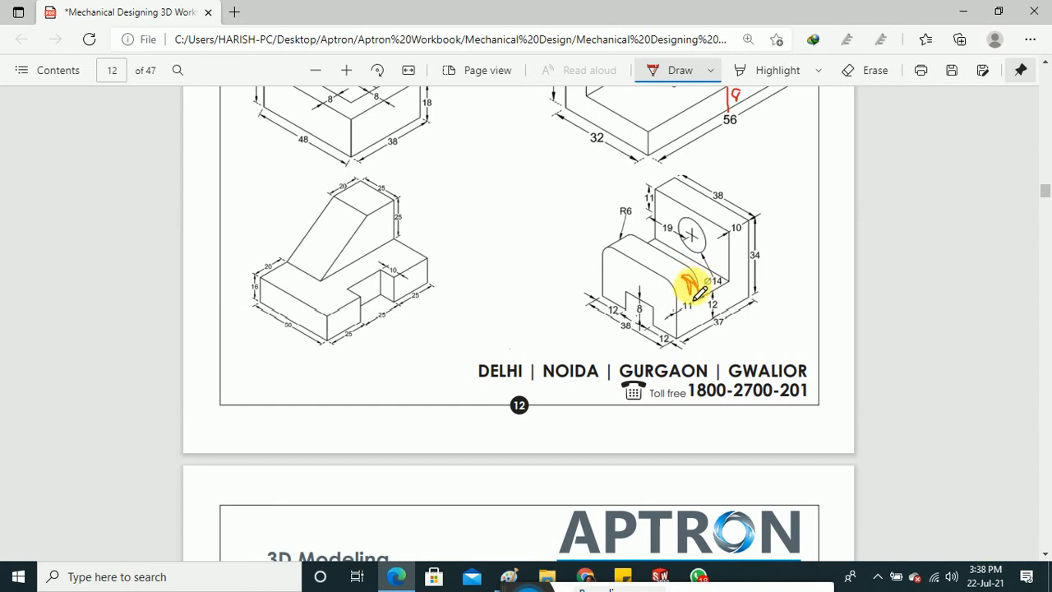
pyautogui.click(963, 11)
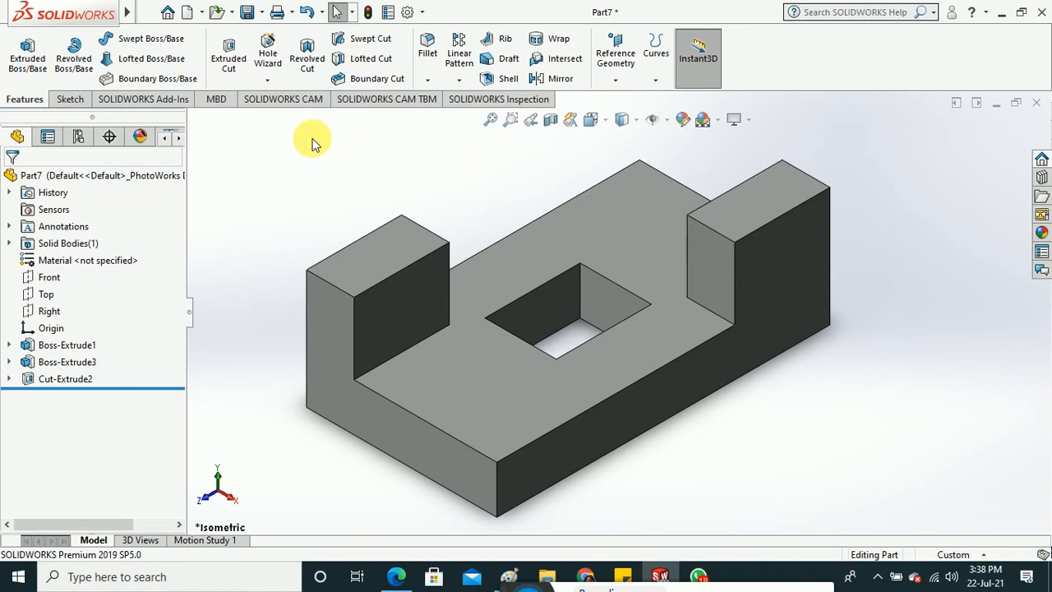
# Fillet the outer top edge of the front corner upright with a 3 mm symmetric radius.
pyautogui.click(427, 80)
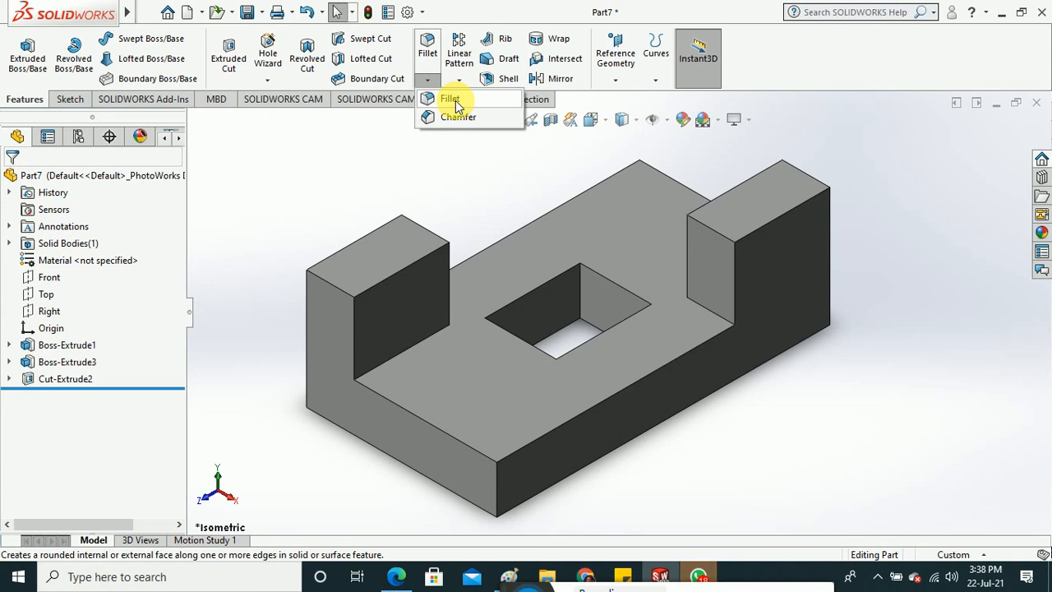
pyautogui.click(454, 99)
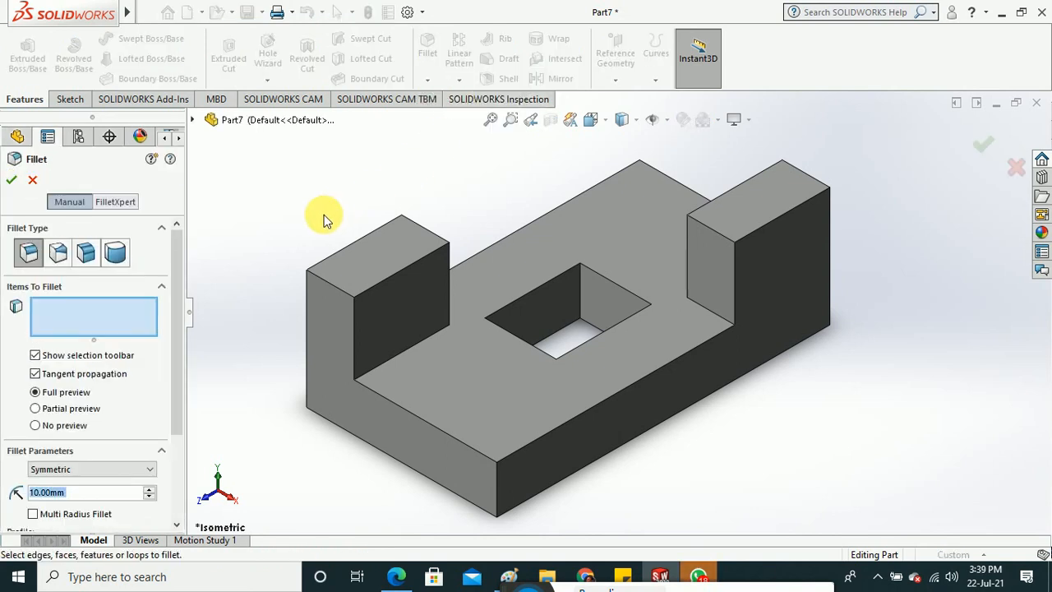
pyautogui.click(335, 285)
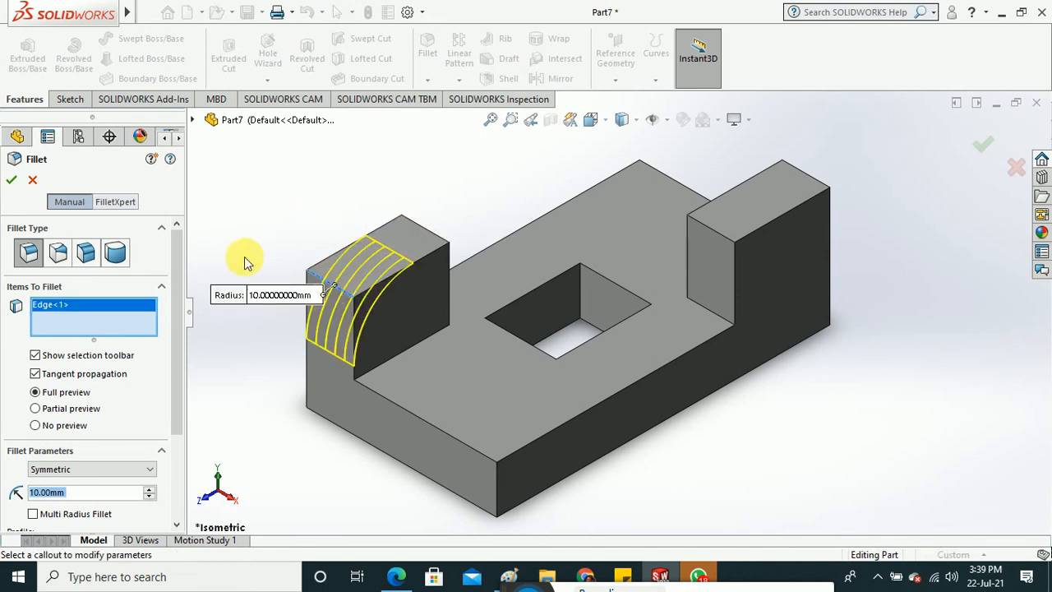
pyautogui.moveTo(176, 348); pyautogui.dragTo(176, 411)
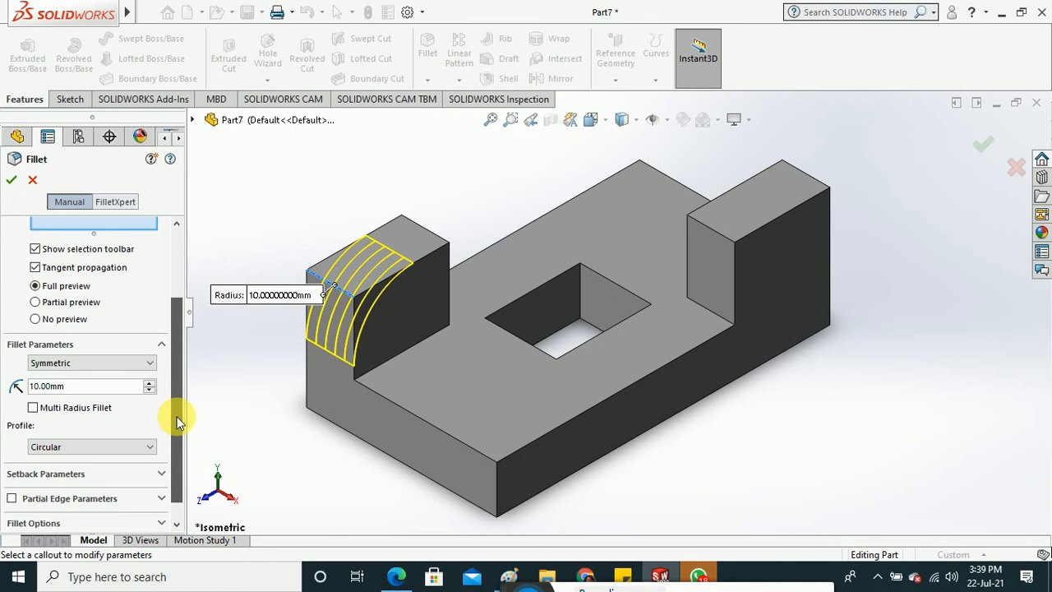
pyautogui.doubleClick(86, 384)
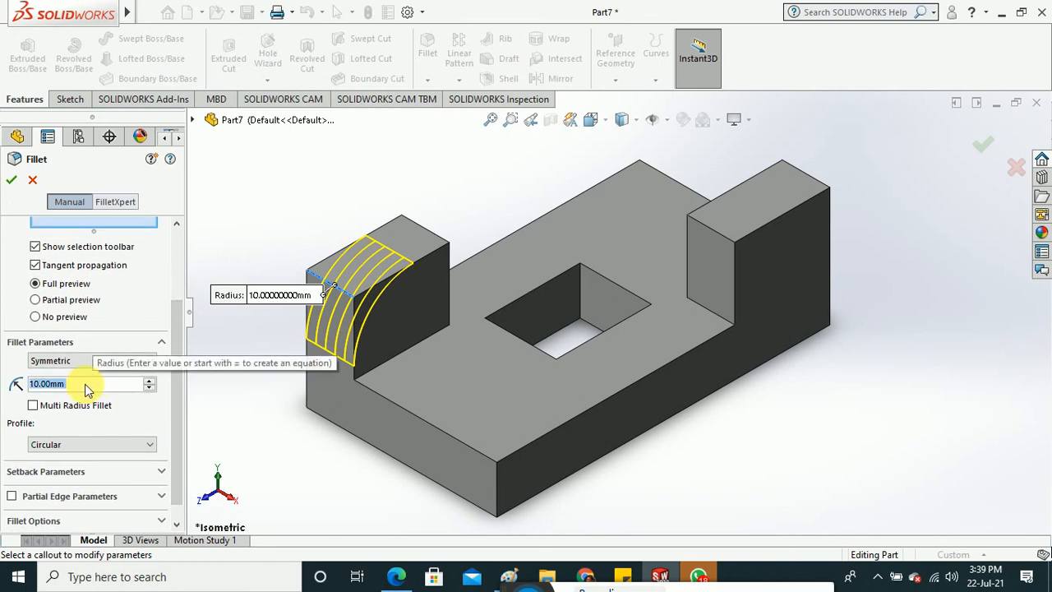
pyautogui.write('3')
pyautogui.press('Return')
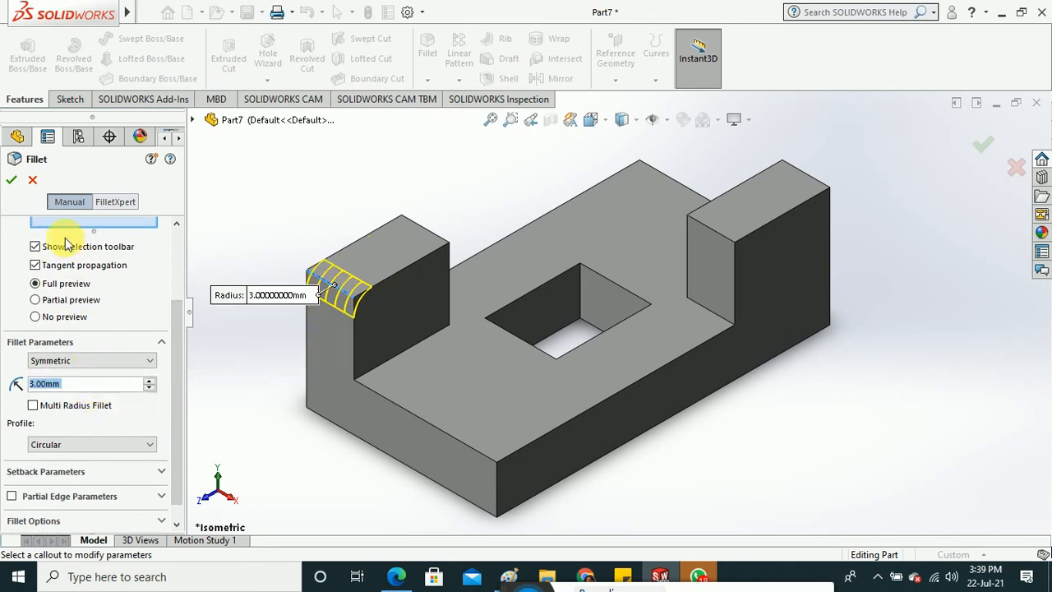
pyautogui.press('Return')
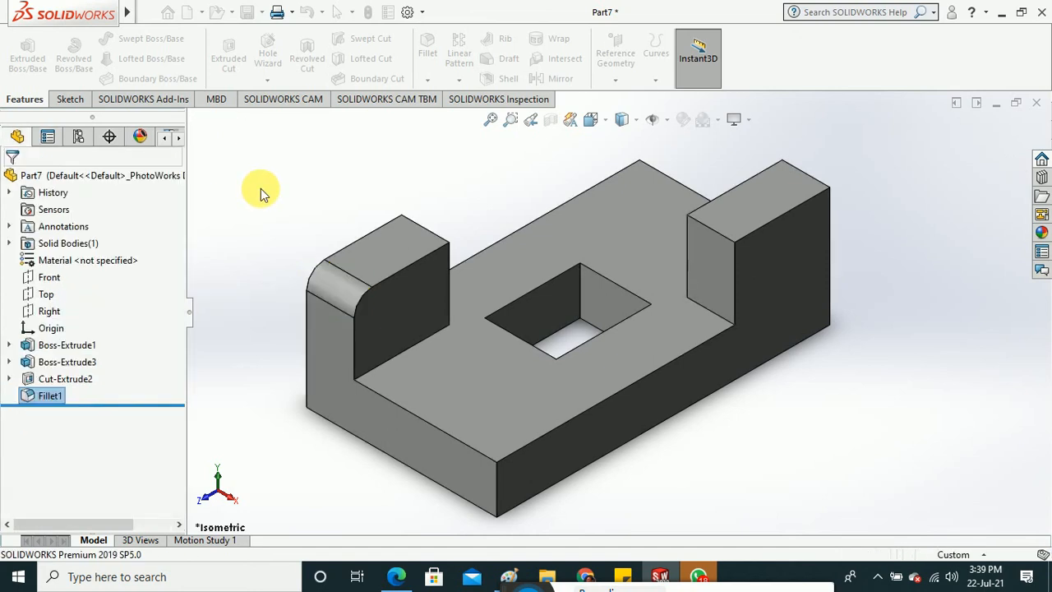
# Fillet the outer top edge of the opposite corner upright with a 3 mm radius.
pyautogui.moveTo(275, 241); pyautogui.dragTo(278, 189, button='middle')
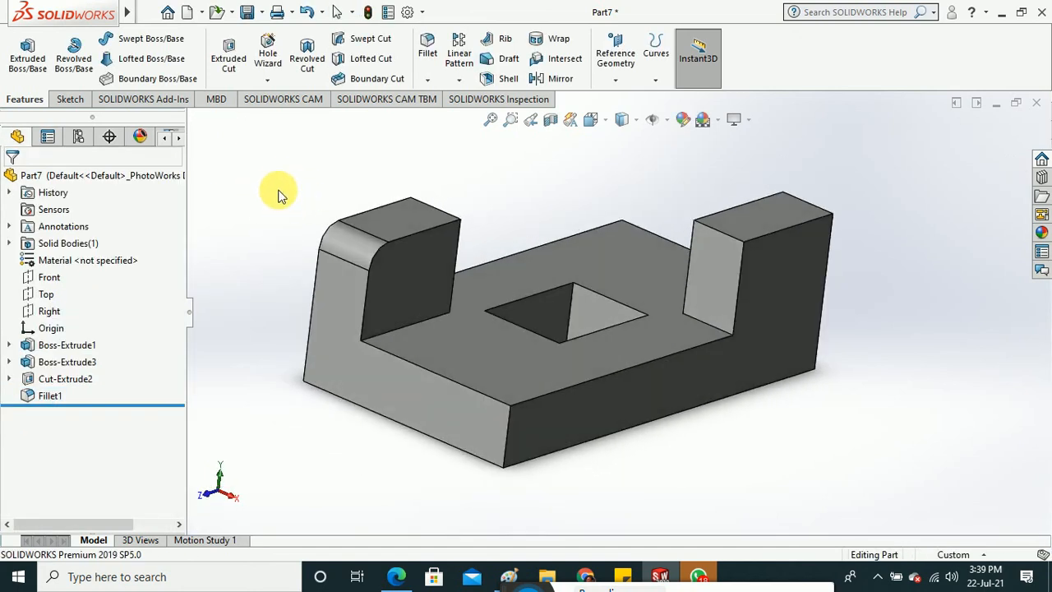
pyautogui.click(427, 82)
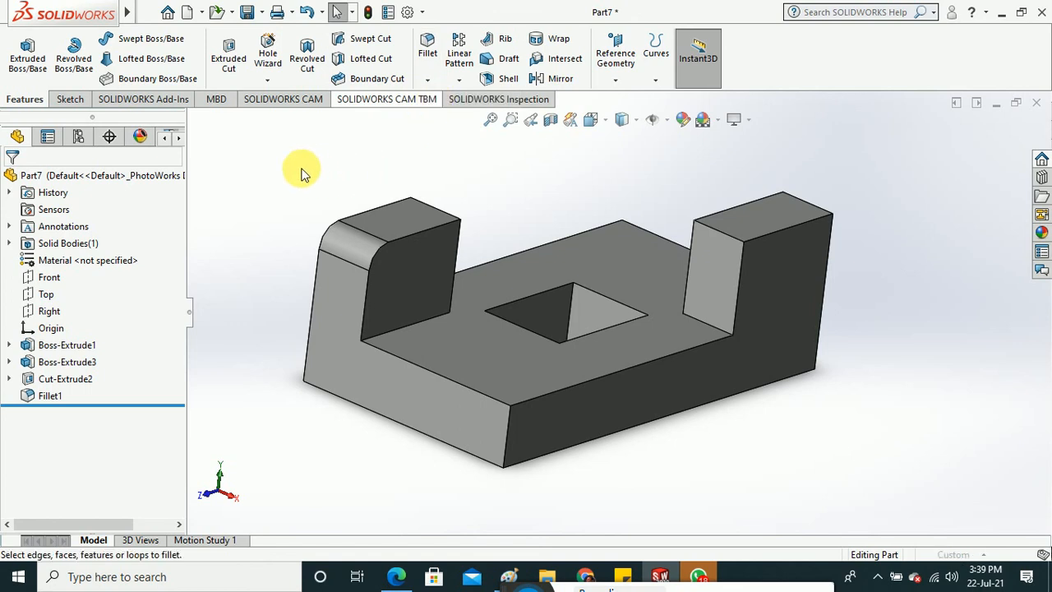
pyautogui.moveTo(301, 171); pyautogui.dragTo(268, 184, button='middle')
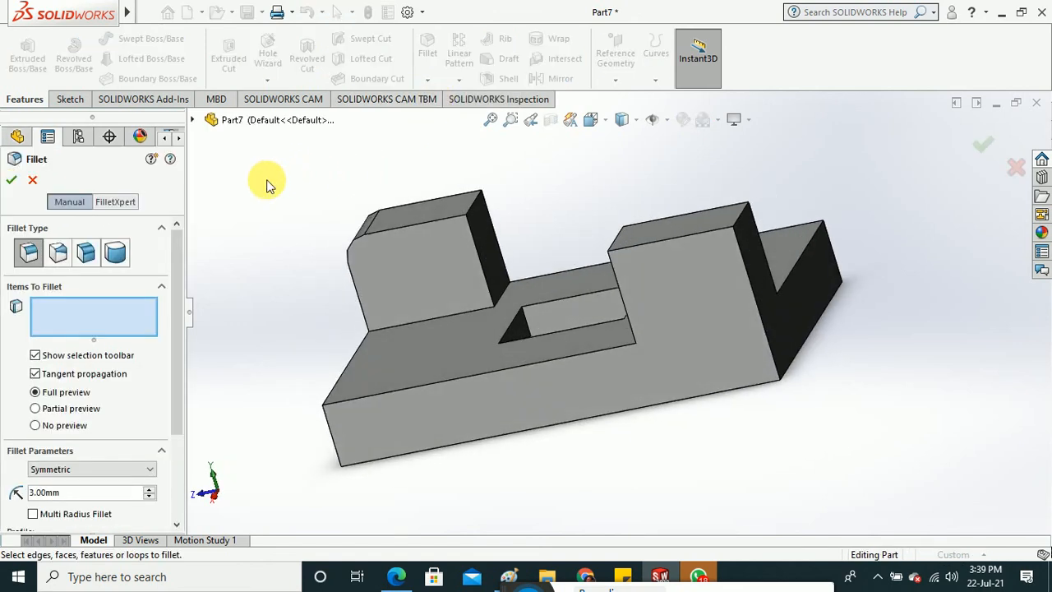
pyautogui.click(716, 216)
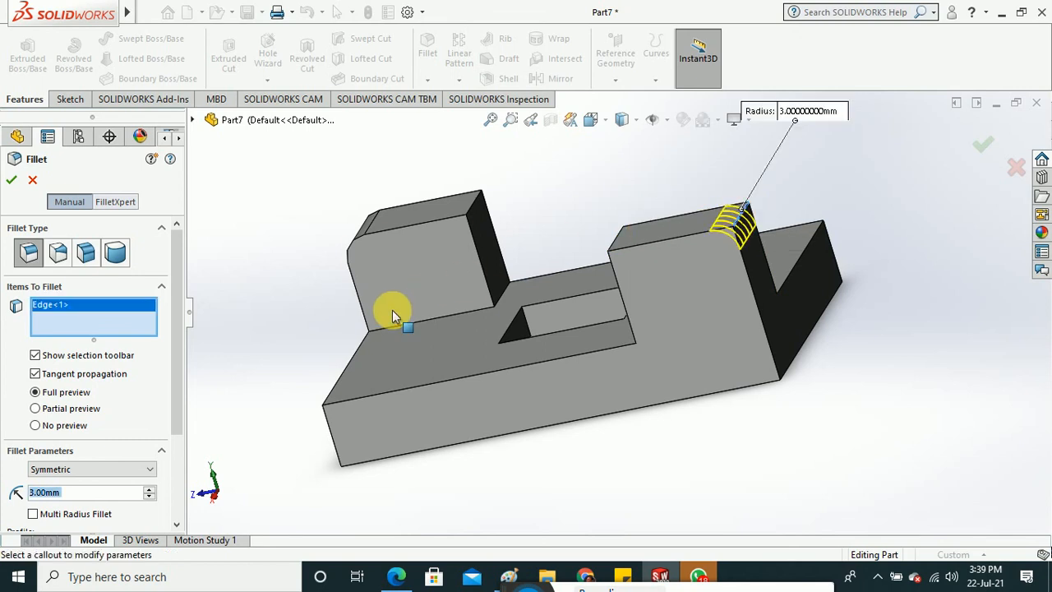
pyautogui.click(12, 179)
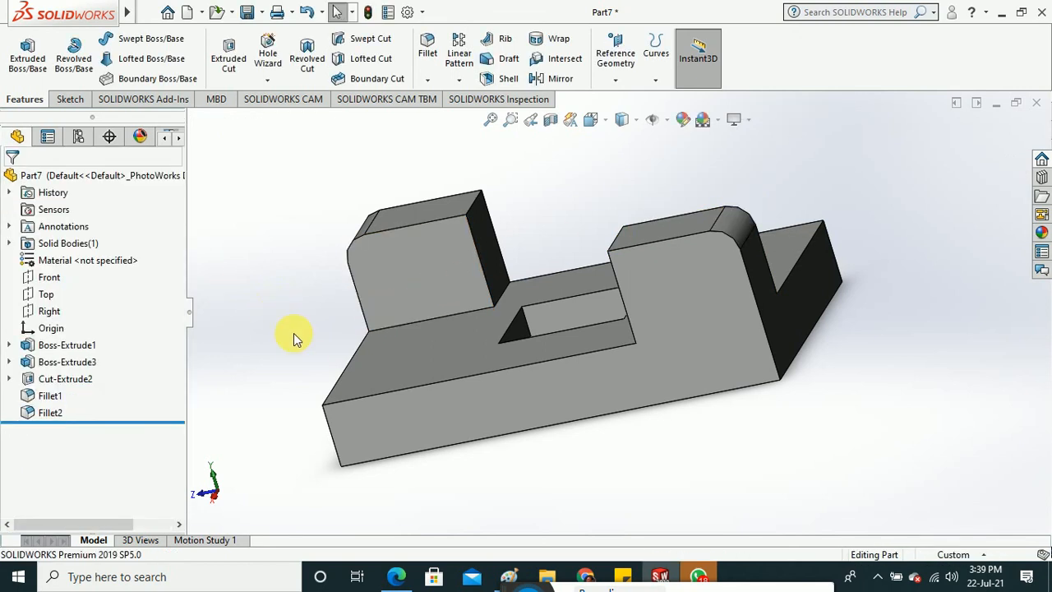
# Start a fillet on one long upper edge of the central opening and set its radius to 5 mm.
pyautogui.moveTo(293, 337); pyautogui.dragTo(346, 191, button='middle')
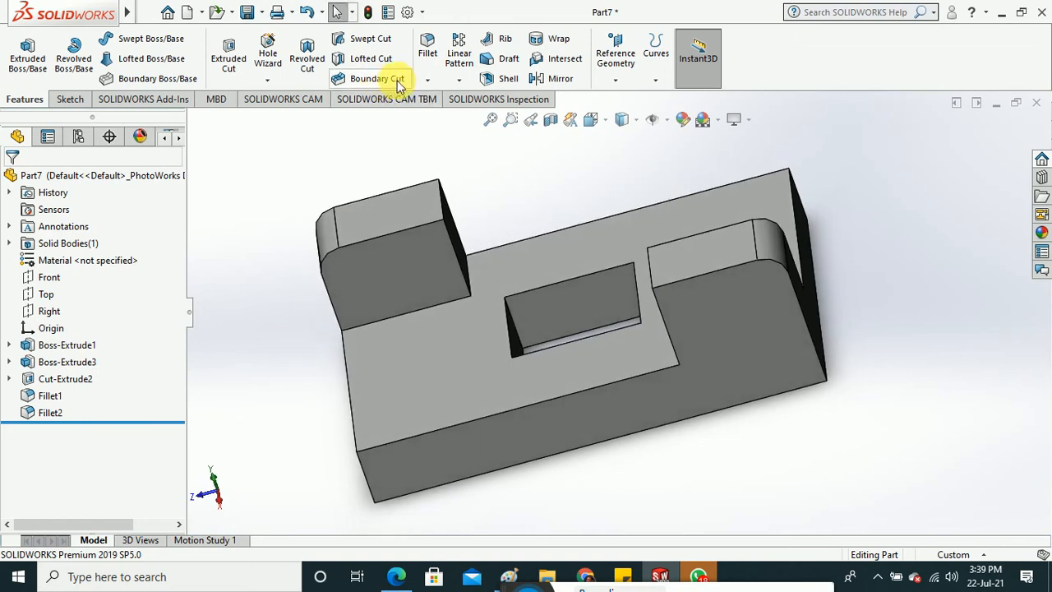
pyautogui.click(427, 83)
pyautogui.click(433, 99)
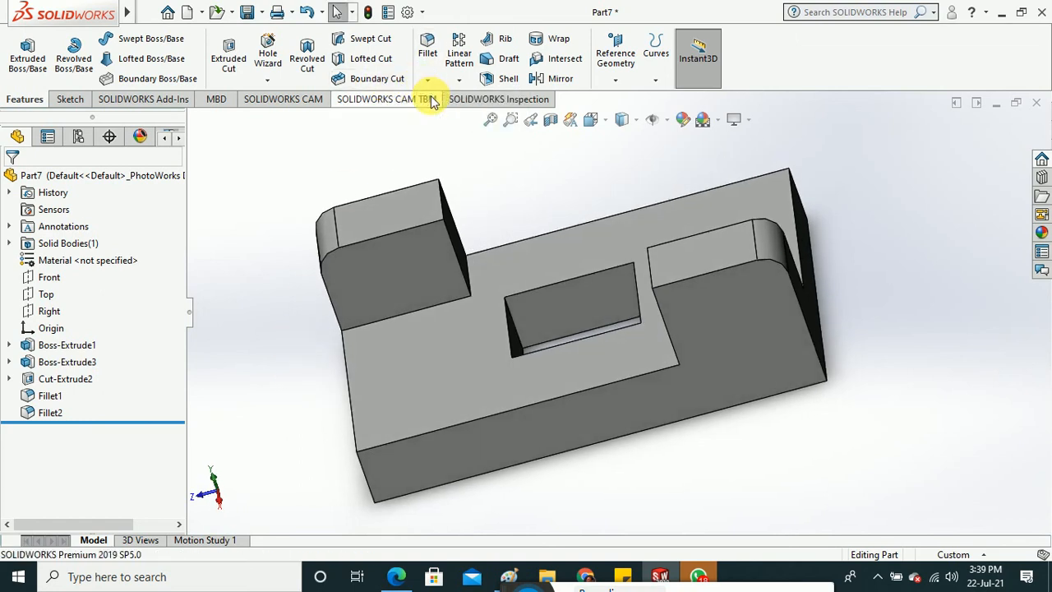
pyautogui.click(587, 276)
pyautogui.moveTo(587, 301); pyautogui.dragTo(630, 254, button='middle')
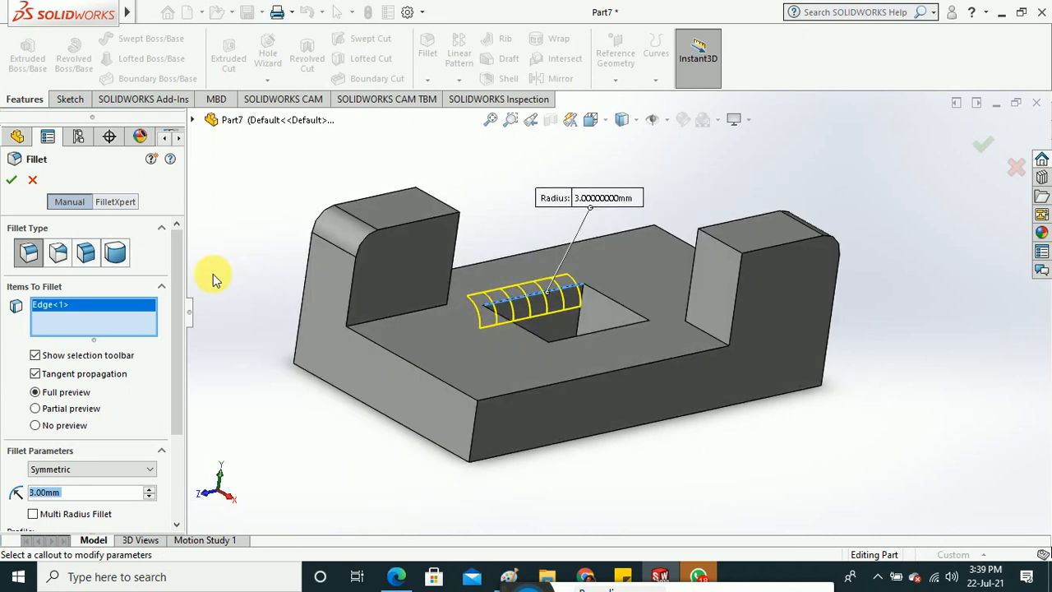
pyautogui.scroll(-1, 171, 328)
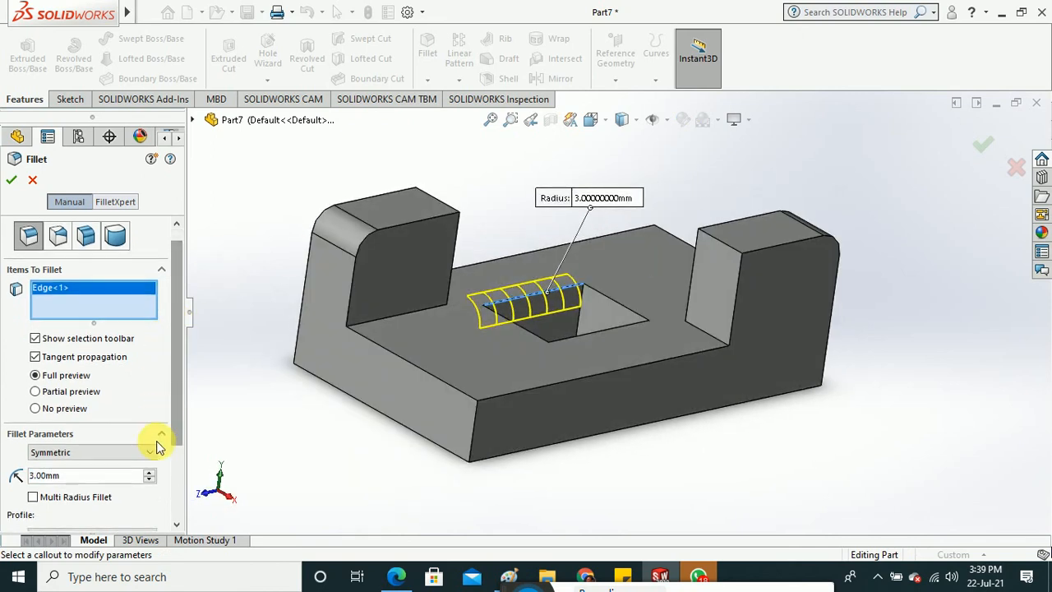
pyautogui.click(151, 472)
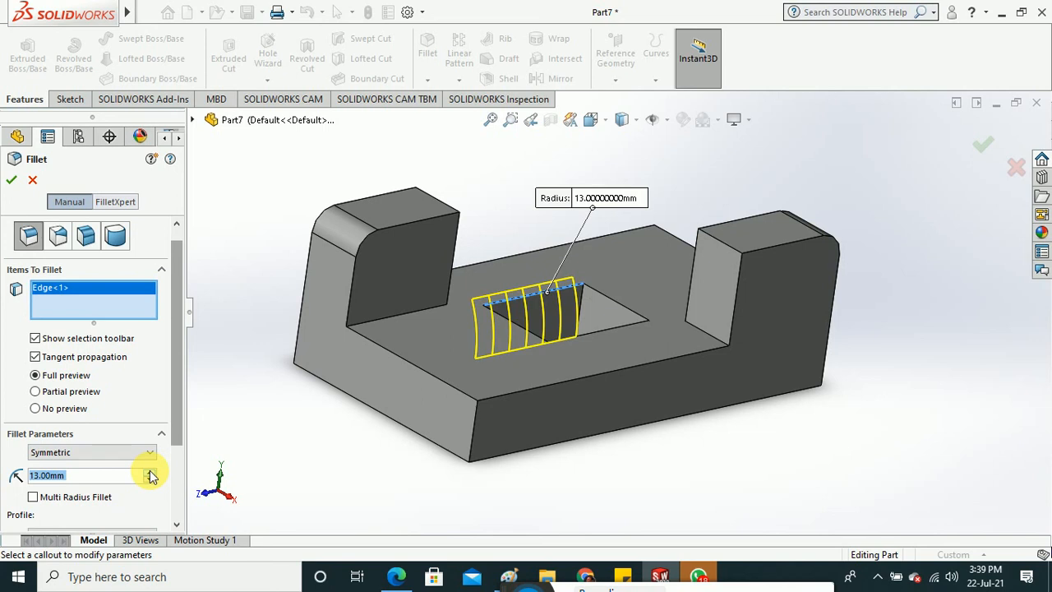
pyautogui.rightClick(18, 477)
pyautogui.press('Return')
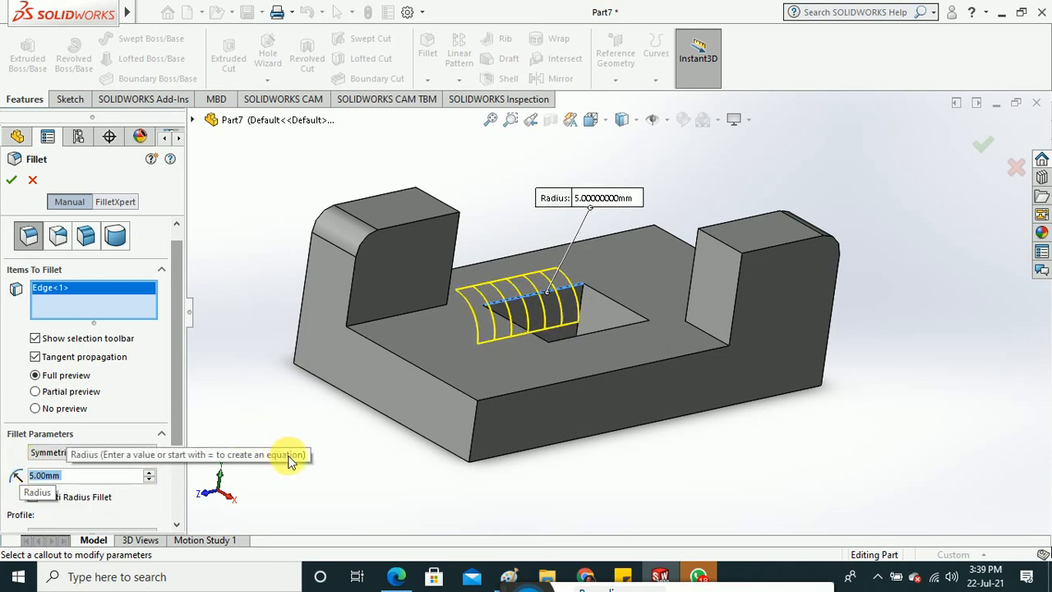
# Add the opening's other three upper edges to the 5 mm fillet and apply it.
pyautogui.moveTo(312, 458); pyautogui.dragTo(281, 455, button='middle')
pyautogui.moveTo(450, 342); pyautogui.dragTo(452, 370, button='middle')
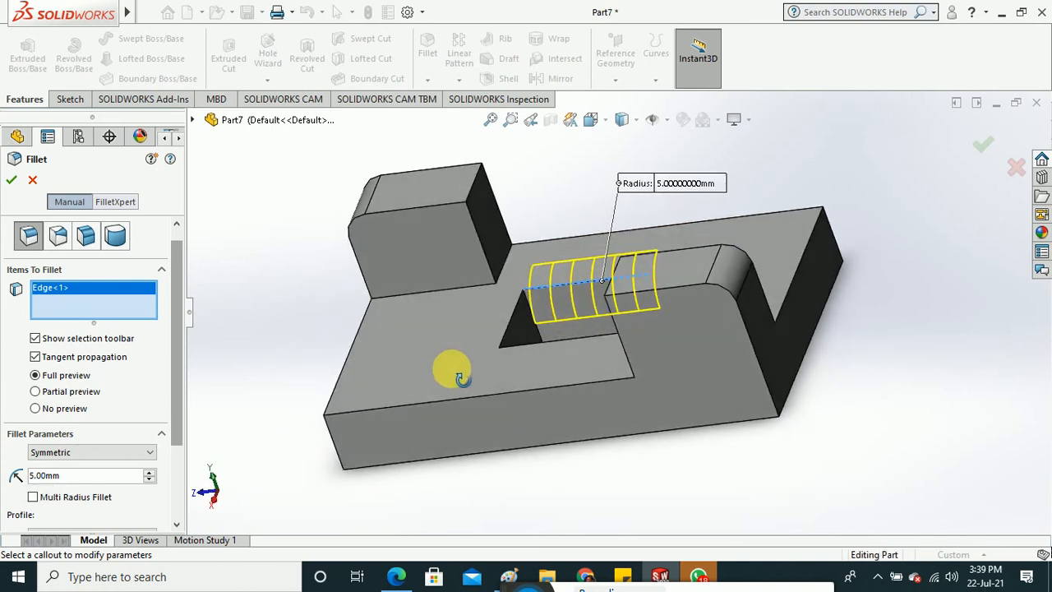
pyautogui.click(510, 329)
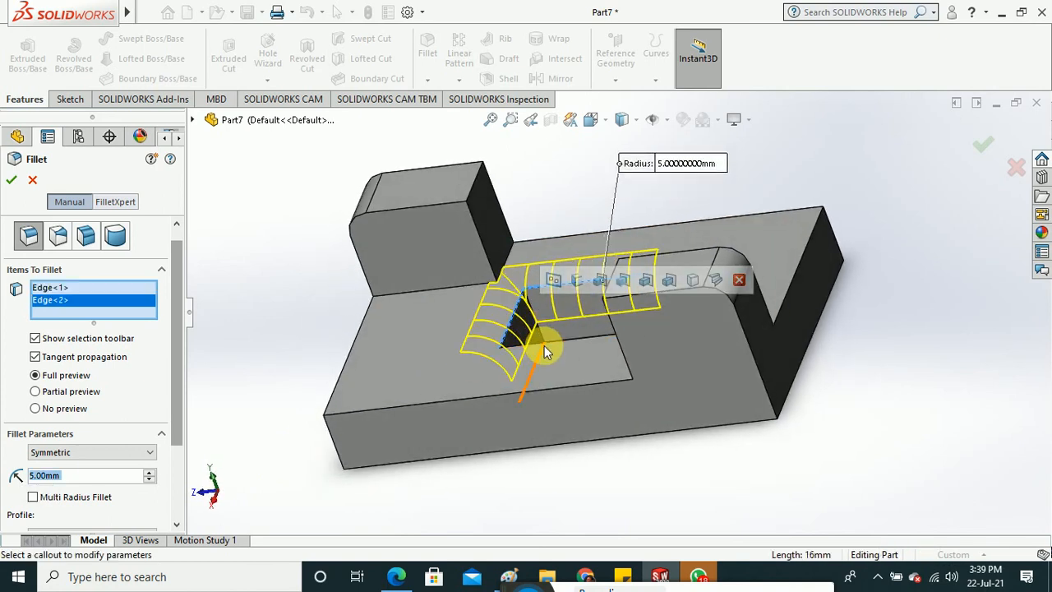
pyautogui.click(547, 344)
pyautogui.moveTo(493, 429); pyautogui.dragTo(636, 314, button='middle')
pyautogui.click(636, 314)
pyautogui.moveTo(850, 370); pyautogui.dragTo(239, 278, button='middle')
pyautogui.click(12, 179)
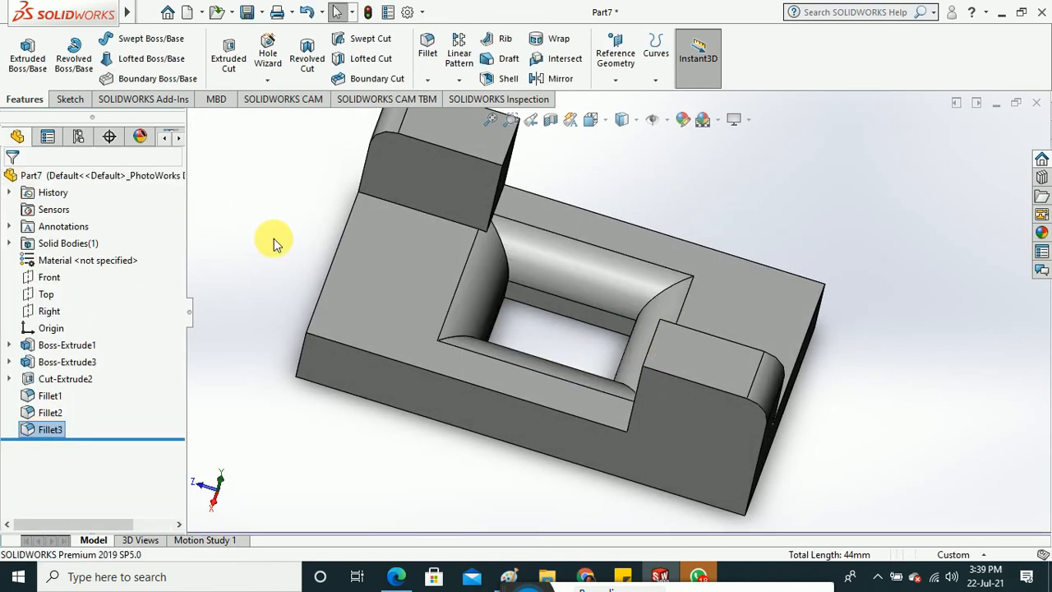
# Fillet the four inside corner edges of the central opening with a 5 mm radius.
pyautogui.moveTo(273, 235); pyautogui.dragTo(275, 370, button='middle')
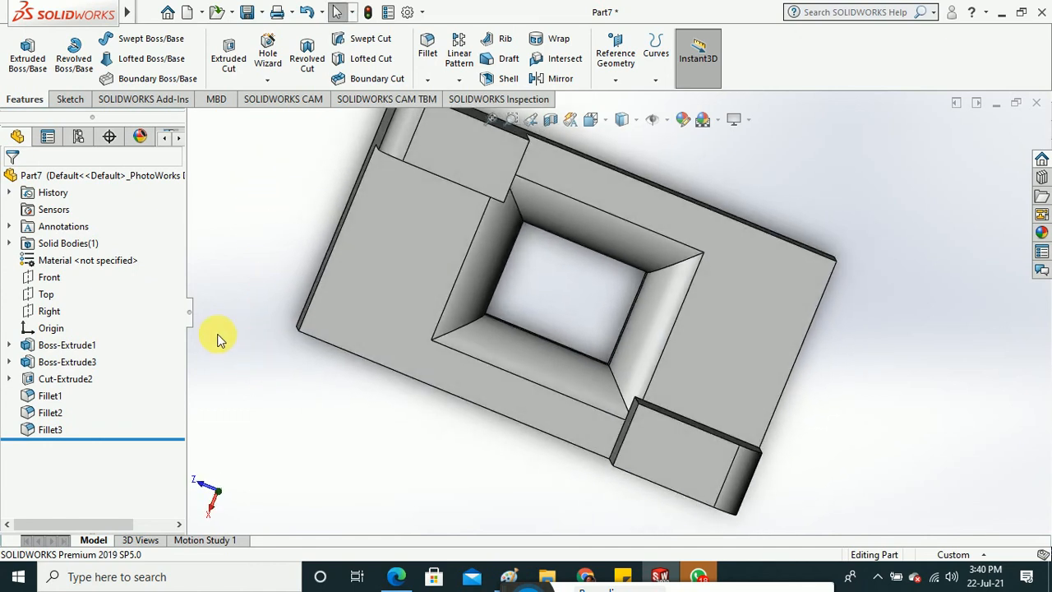
pyautogui.moveTo(228, 289); pyautogui.dragTo(283, 225, button='middle')
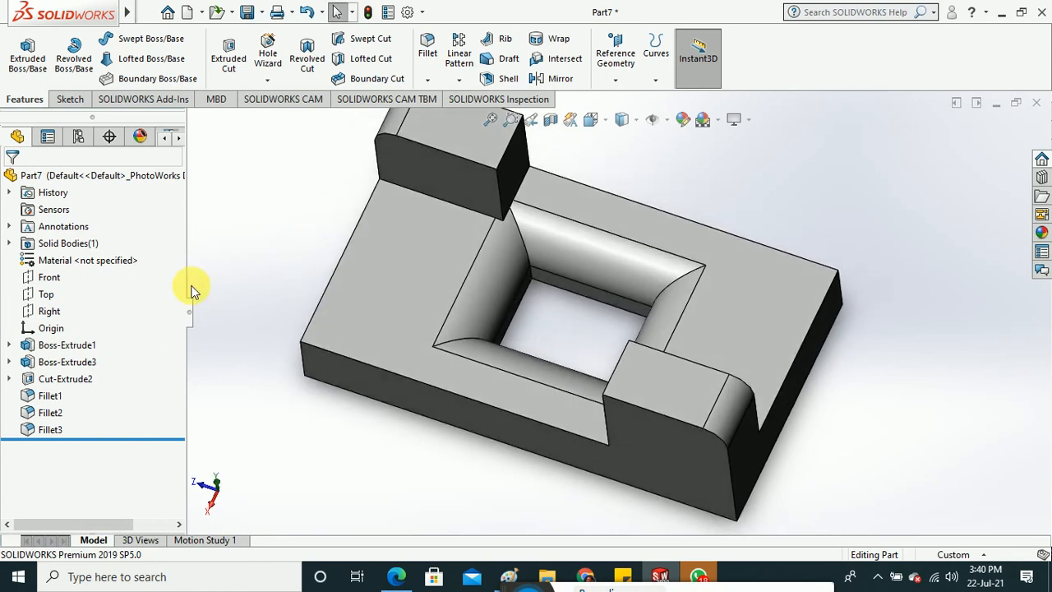
pyautogui.click(426, 81)
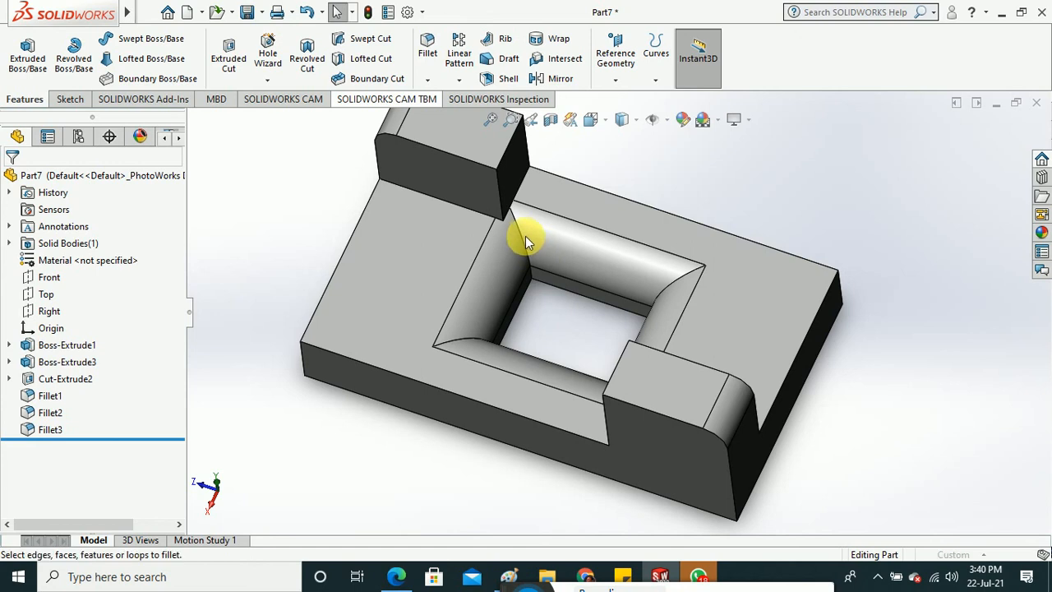
pyautogui.click(570, 297)
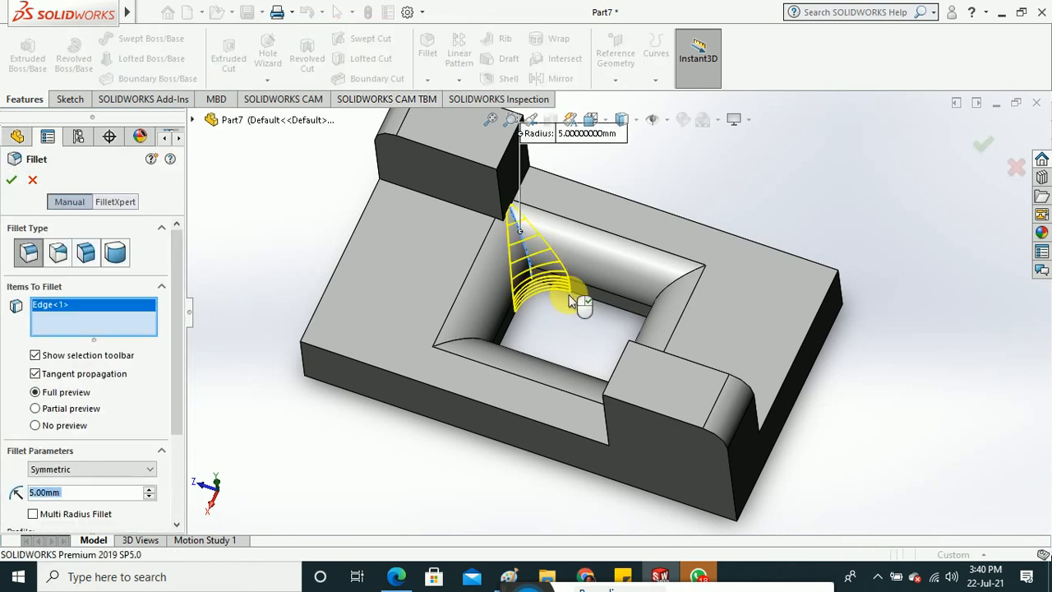
pyautogui.click(739, 319)
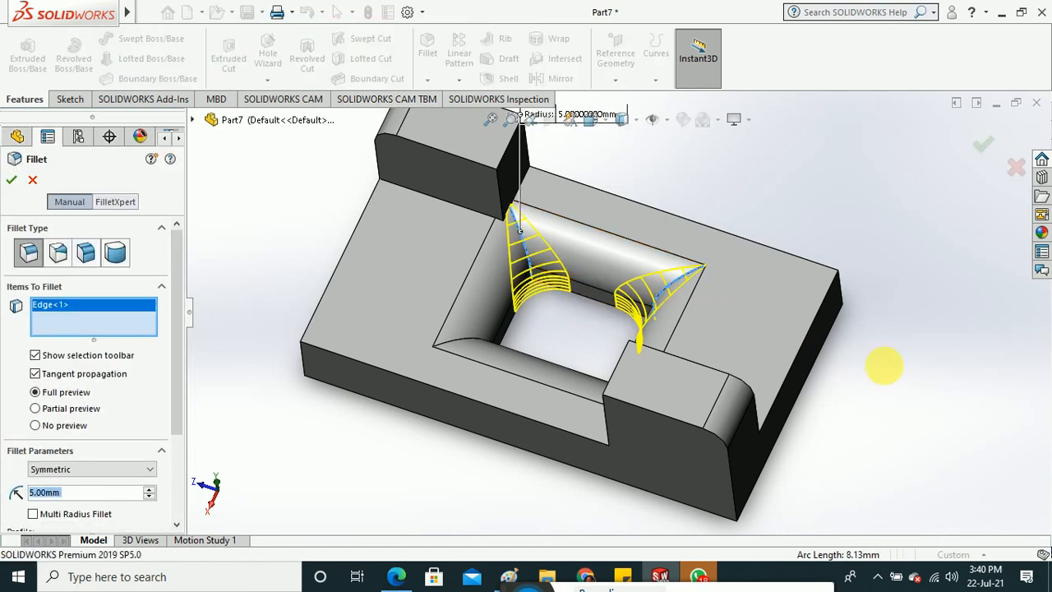
pyautogui.moveTo(881, 364); pyautogui.dragTo(764, 383, button='middle')
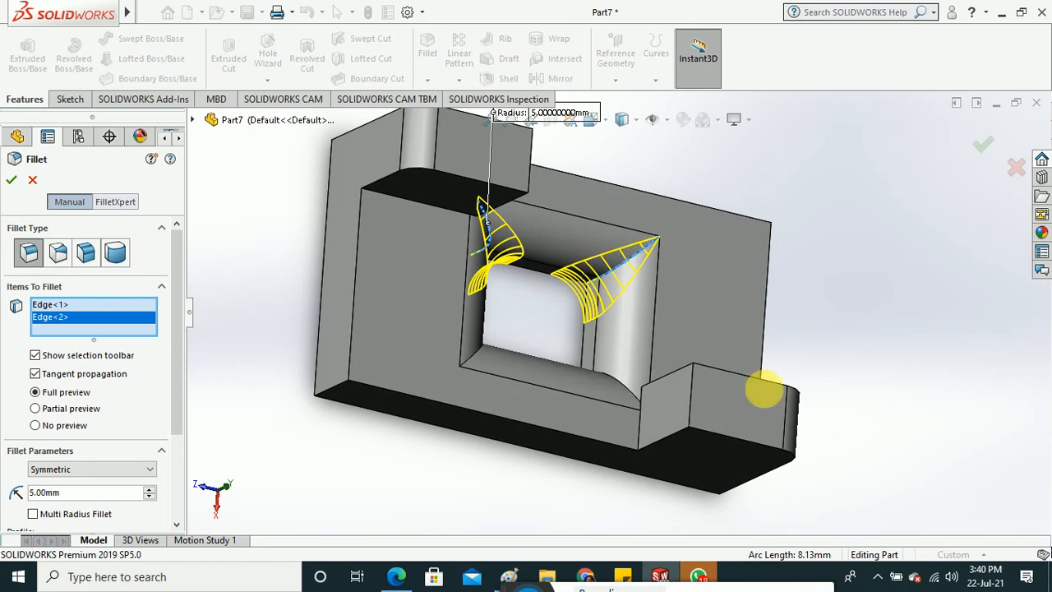
pyautogui.click(605, 378)
pyautogui.moveTo(911, 395); pyautogui.dragTo(869, 485, button='middle')
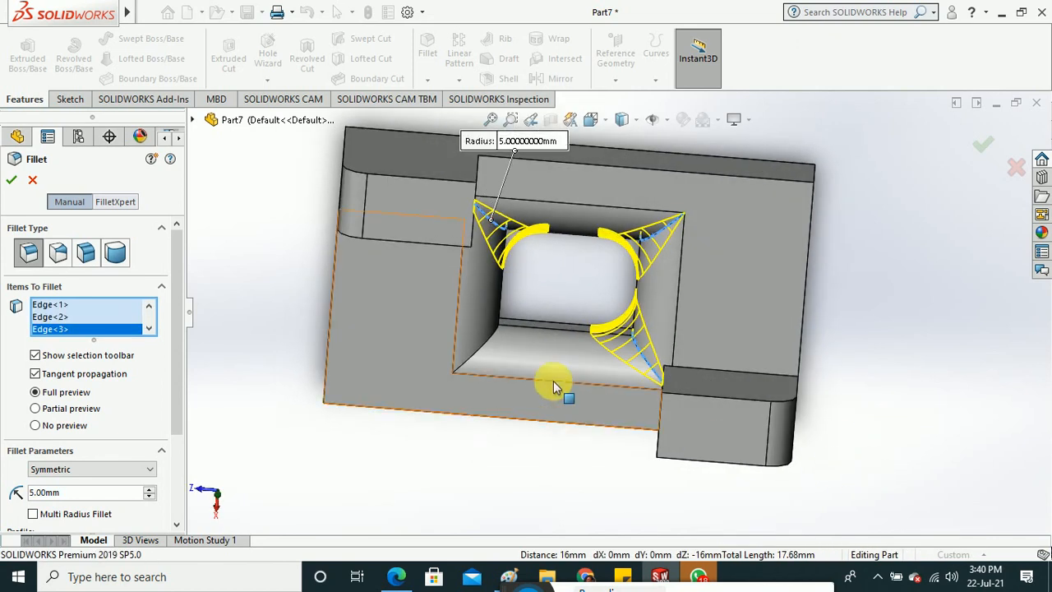
pyautogui.click(468, 352)
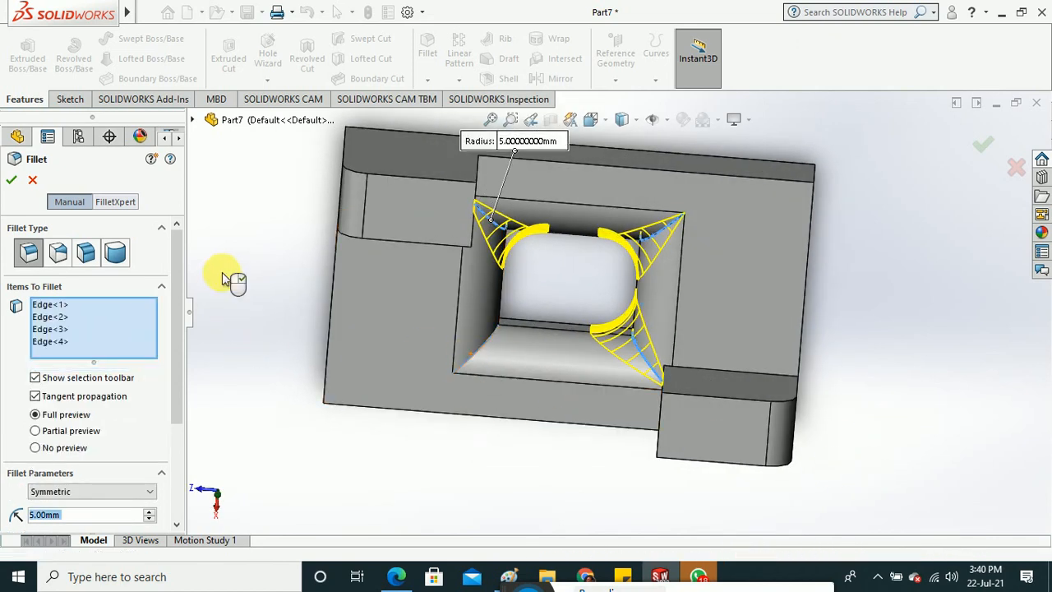
pyautogui.click(12, 181)
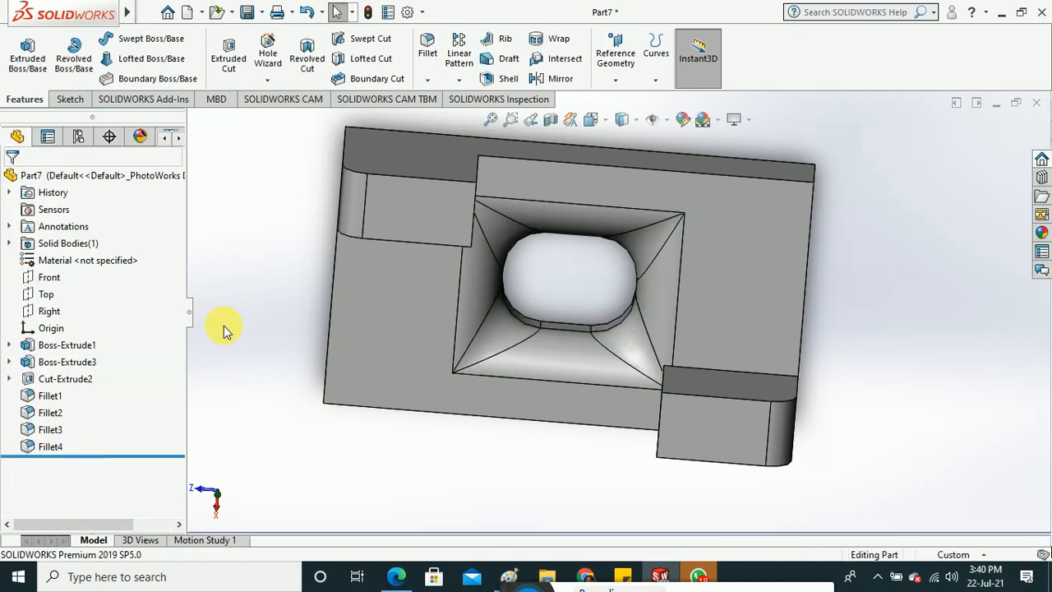
# Delete all four fillet features from the uprights and the central opening, including their dependent features.
pyautogui.moveTo(223, 326); pyautogui.dragTo(220, 189, button='middle')
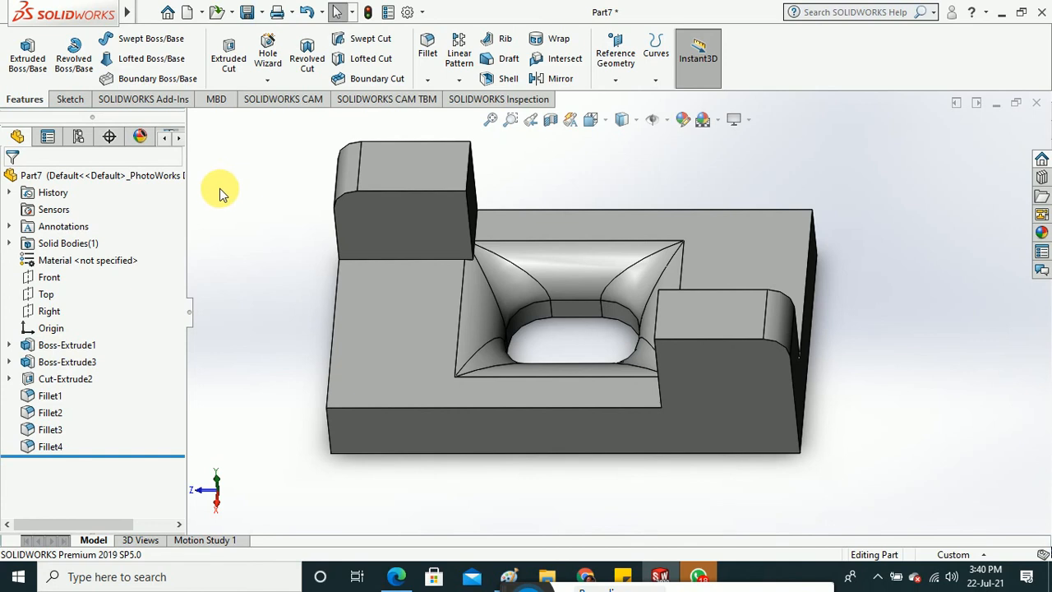
pyautogui.moveTo(227, 352); pyautogui.dragTo(220, 324, button='middle')
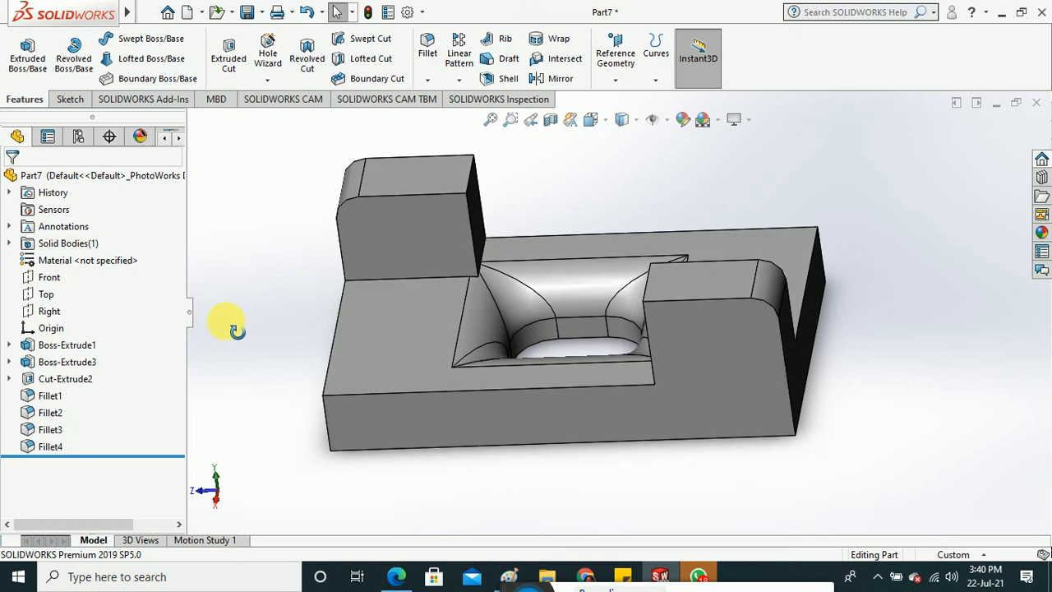
pyautogui.click(69, 446)
pyautogui.keyDown('ctrl'); pyautogui.click(51, 433); pyautogui.keyUp('ctrl')
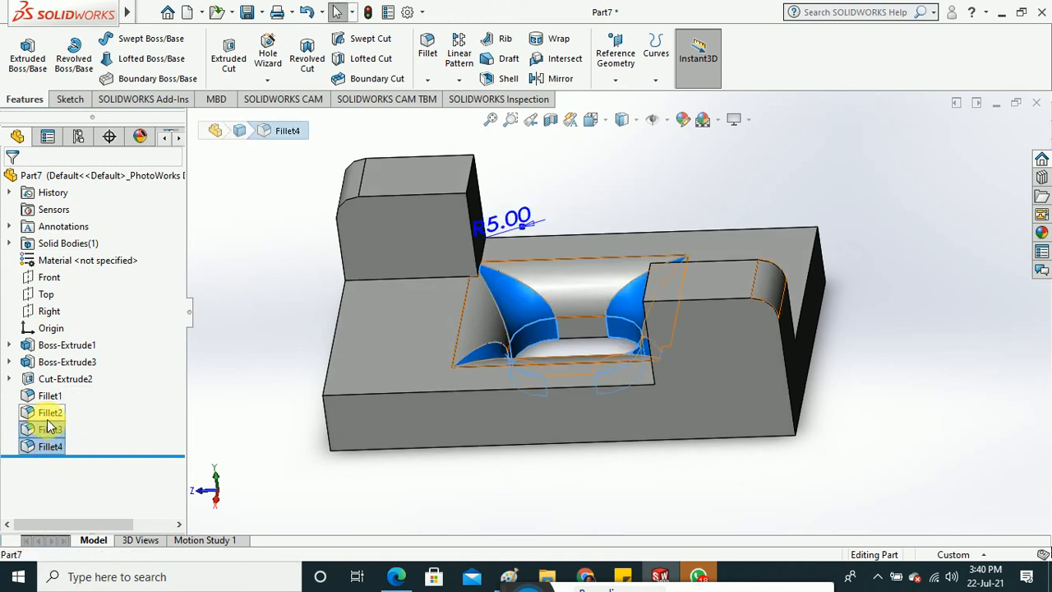
pyautogui.keyDown('ctrl'); pyautogui.click(50, 415); pyautogui.keyUp('ctrl')
pyautogui.keyDown('ctrl'); pyautogui.click(46, 398); pyautogui.keyUp('ctrl')
pyautogui.rightClick(46, 398)
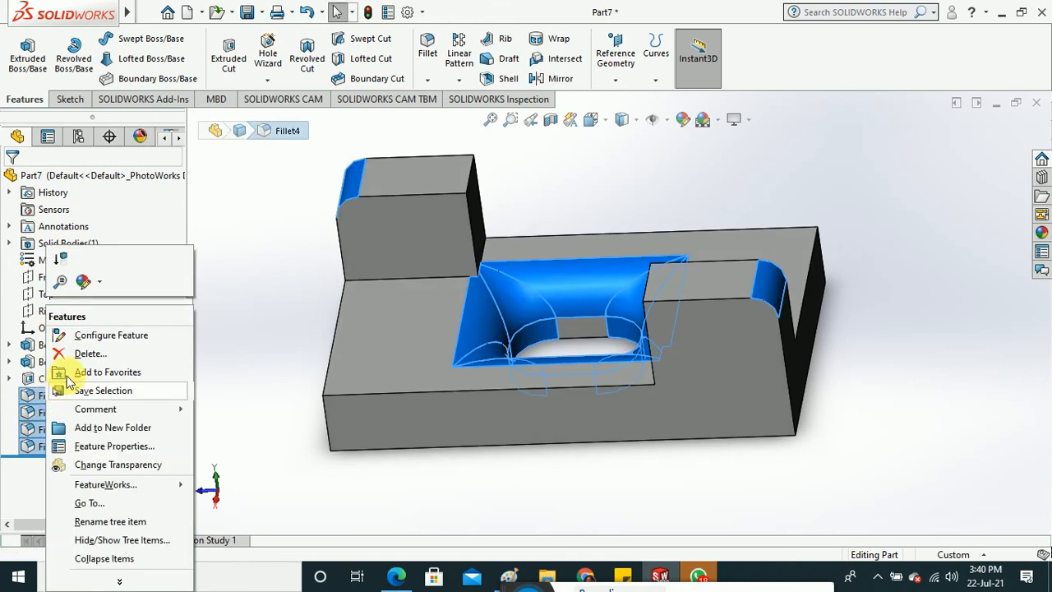
pyautogui.click(89, 355)
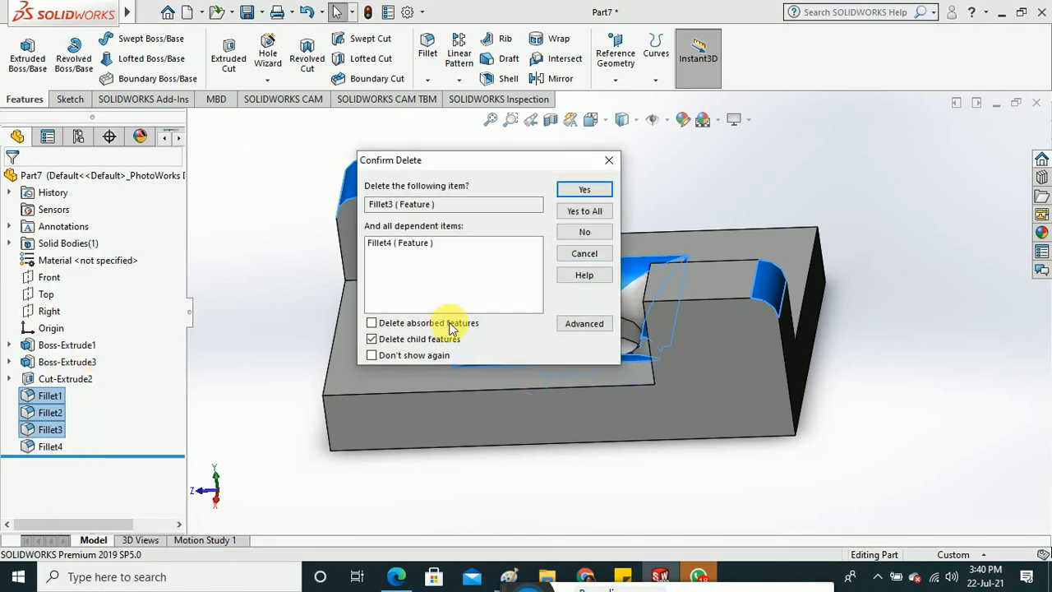
pyautogui.click(583, 211)
pyautogui.moveTo(237, 310); pyautogui.dragTo(261, 263, button='middle')
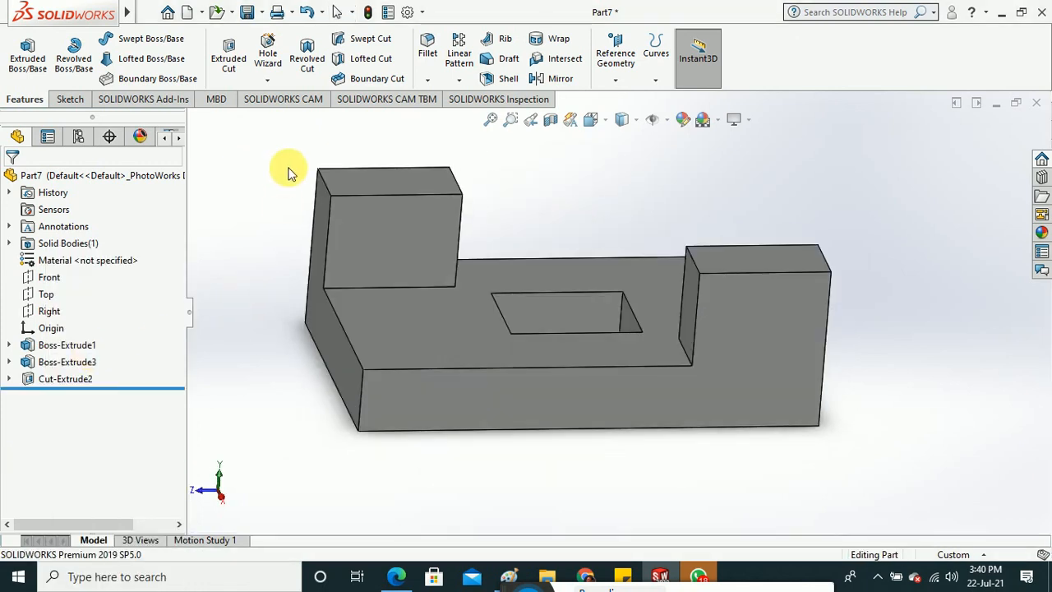
pyautogui.click(429, 80)
pyautogui.click(449, 100)
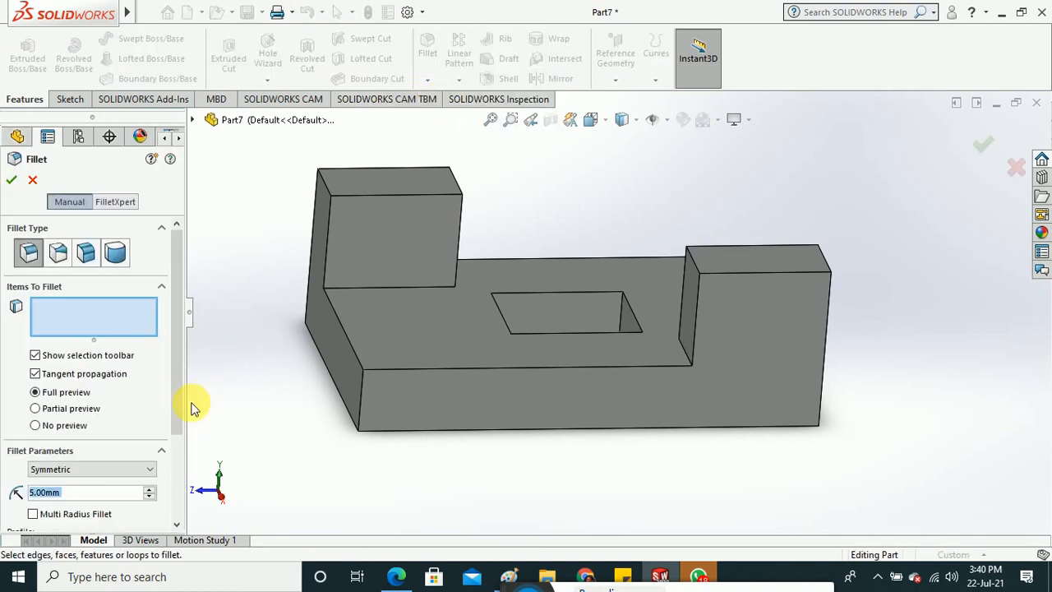
pyautogui.moveTo(173, 367); pyautogui.dragTo(169, 431)
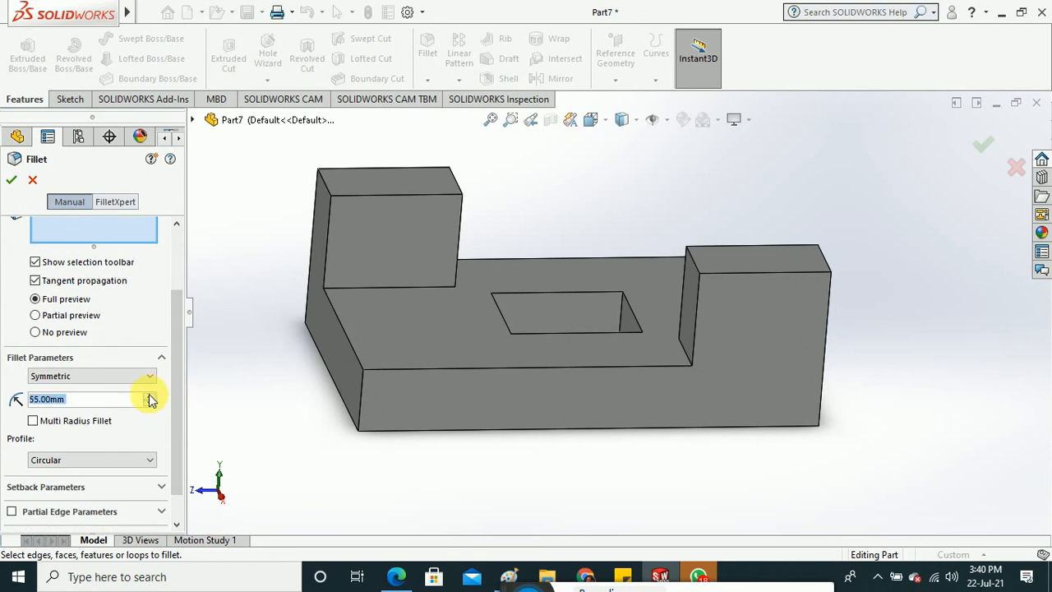
pyautogui.click(325, 184)
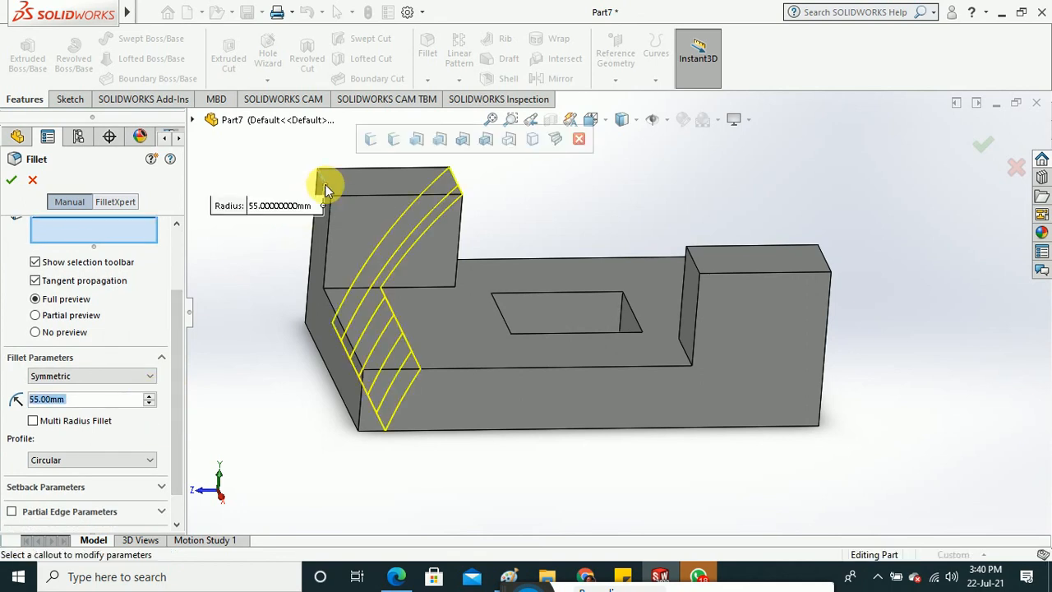
pyautogui.moveTo(324, 320); pyautogui.dragTo(329, 349, button='middle')
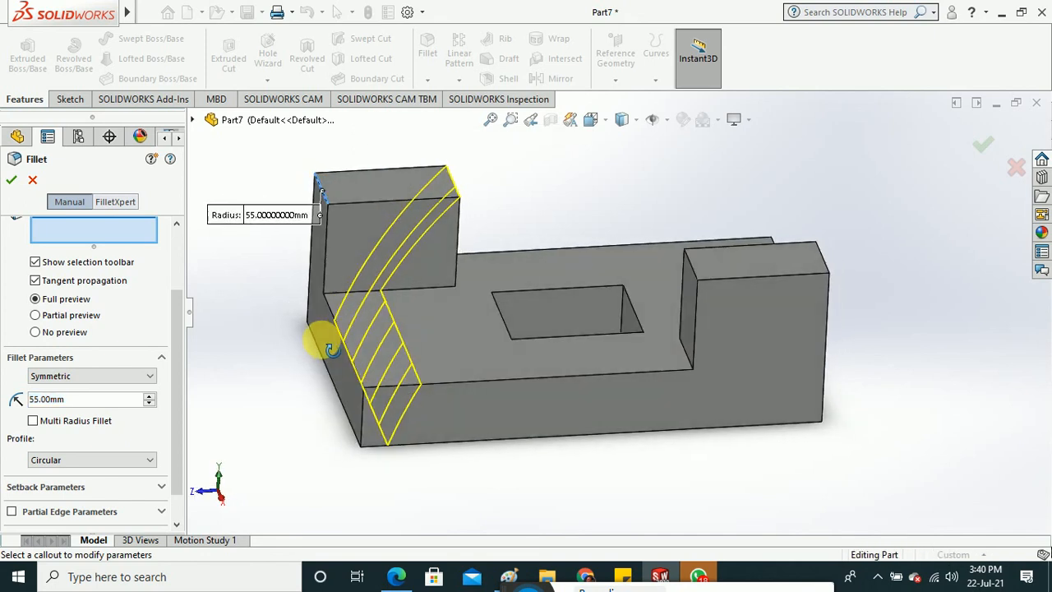
pyautogui.click(506, 320)
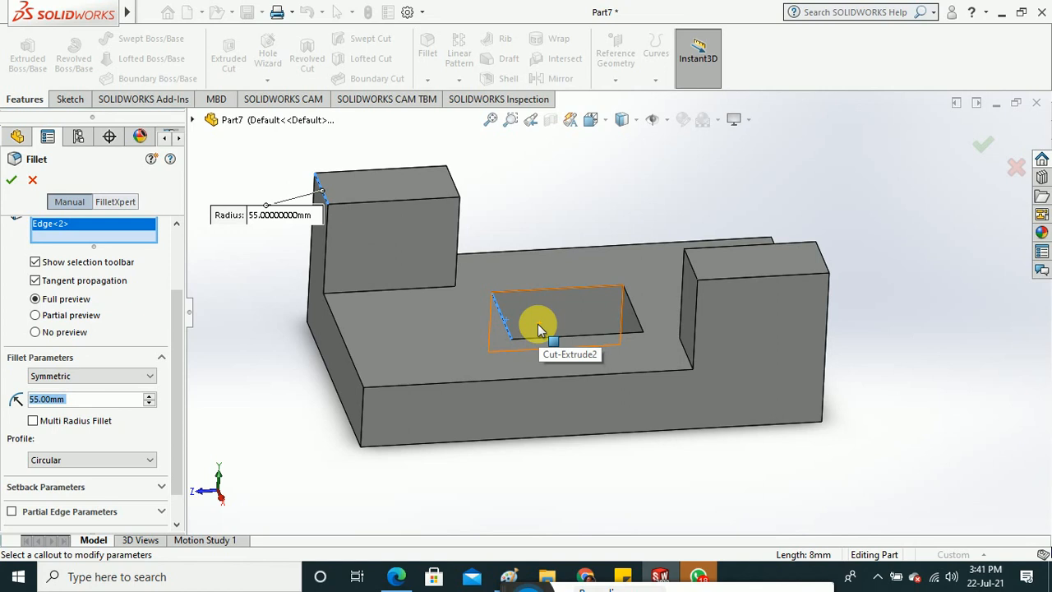
pyautogui.click(579, 380)
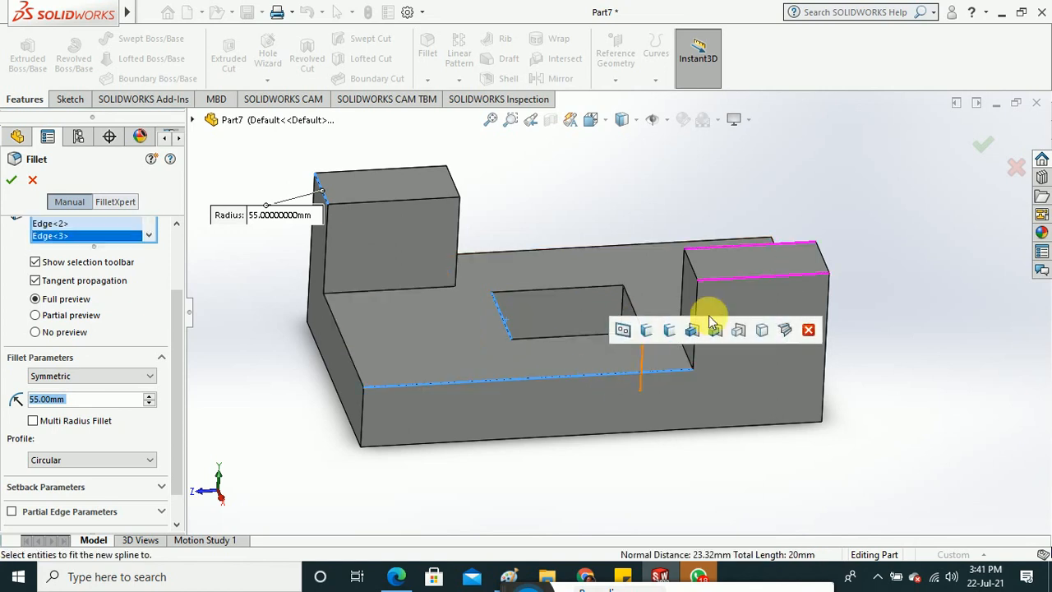
pyautogui.click(788, 279)
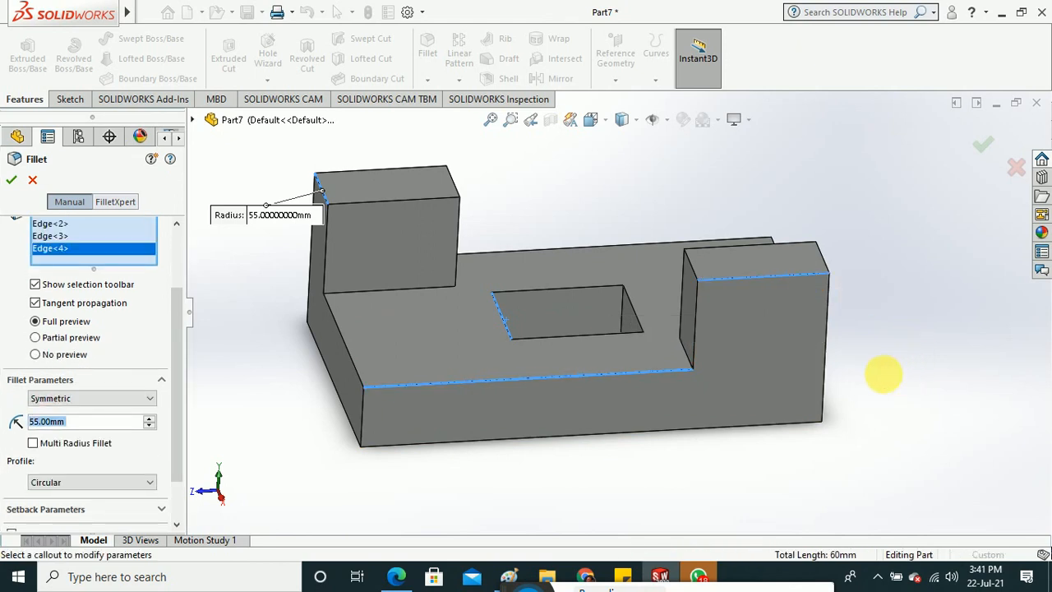
pyautogui.moveTo(886, 371); pyautogui.dragTo(729, 333, button='middle')
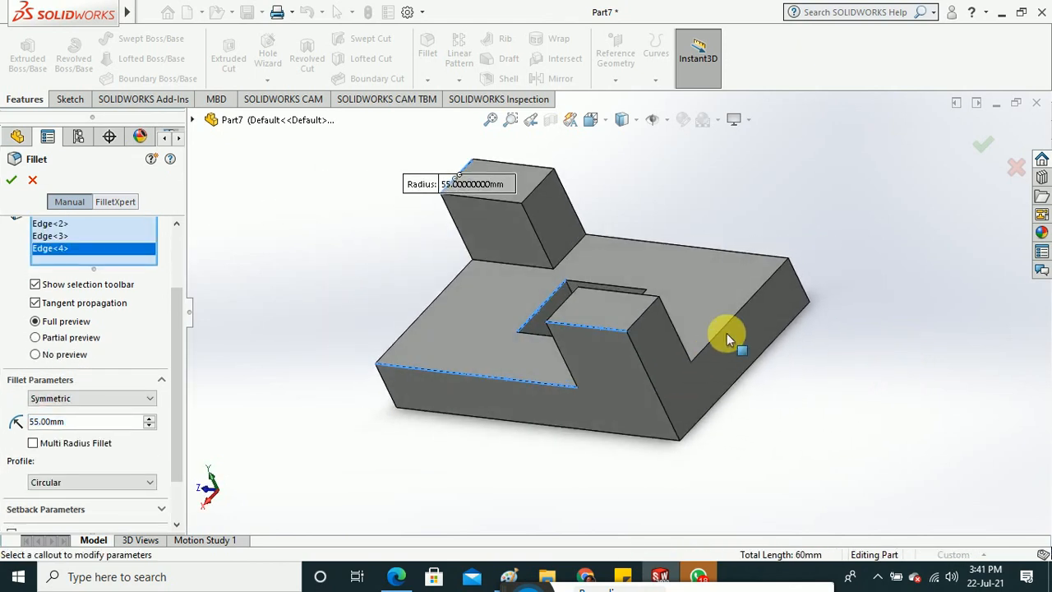
pyautogui.click(726, 325)
pyautogui.moveTo(825, 403); pyautogui.dragTo(744, 482, button='middle')
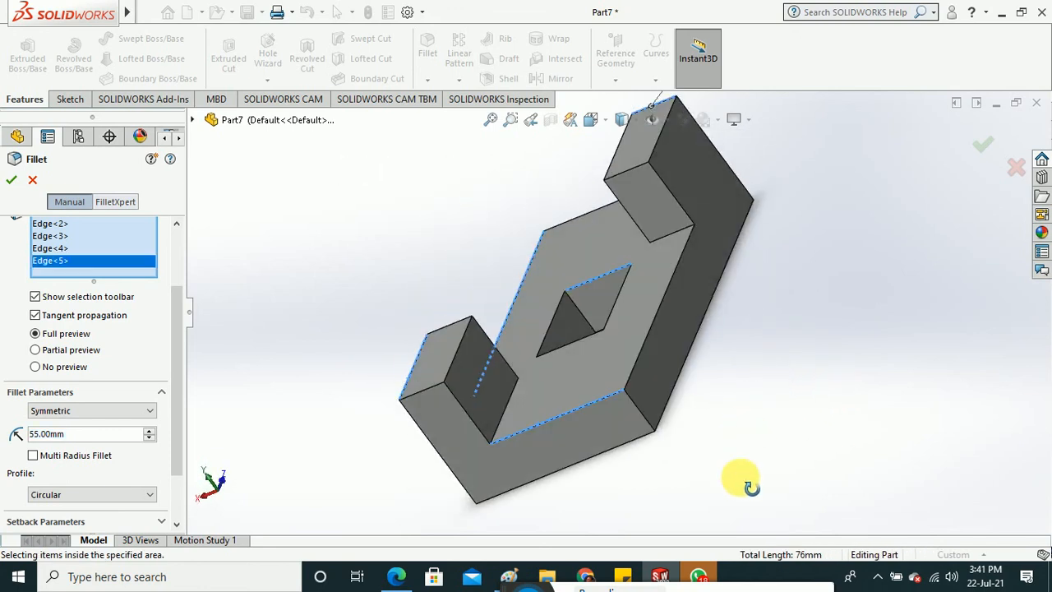
pyautogui.click(654, 324)
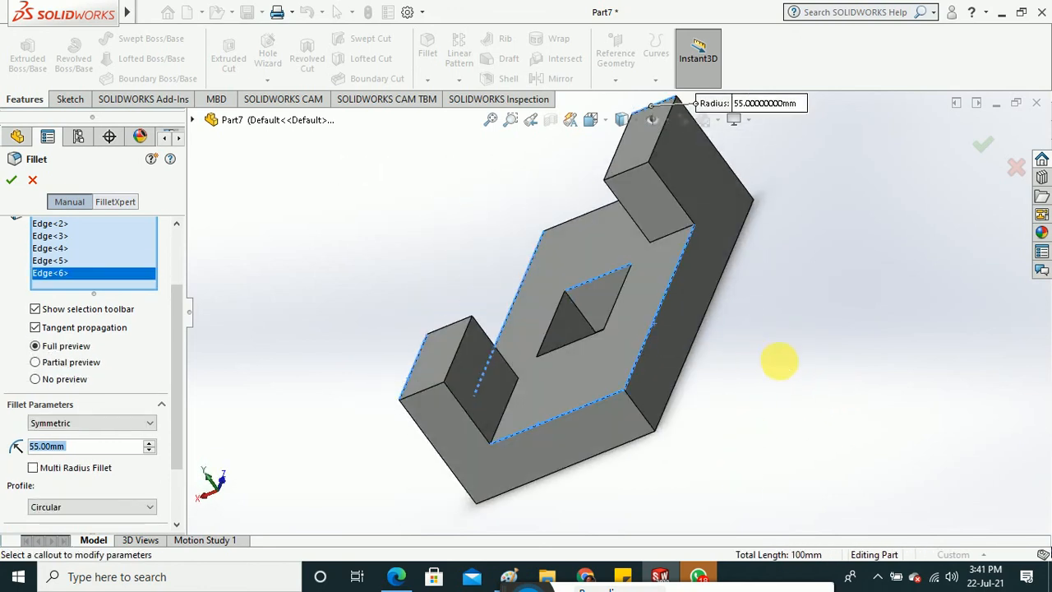
pyautogui.moveTo(756, 364); pyautogui.dragTo(553, 355, button='middle')
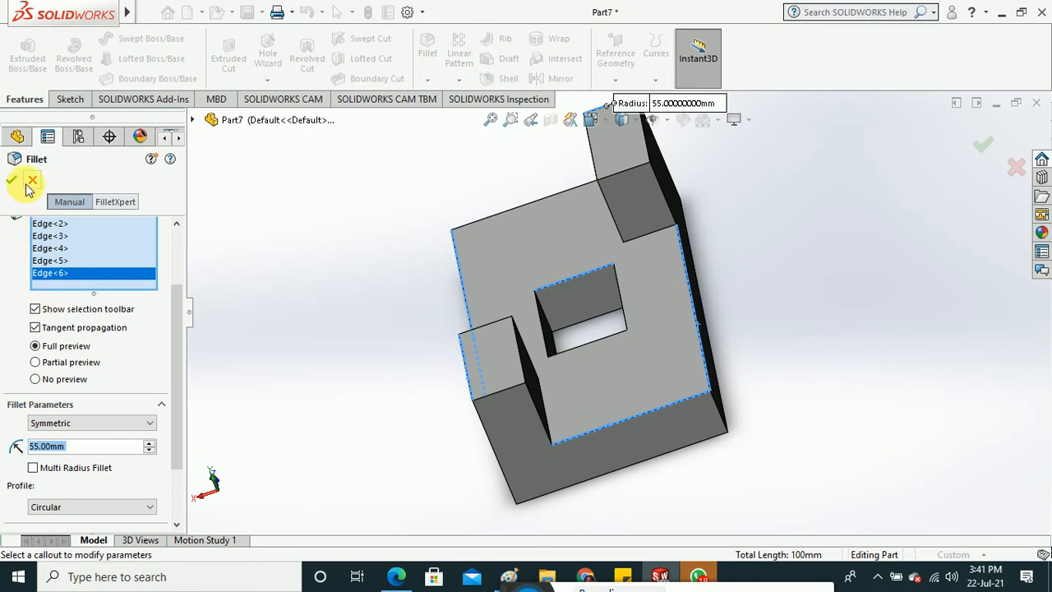
pyautogui.moveTo(306, 265); pyautogui.dragTo(312, 244, button='middle')
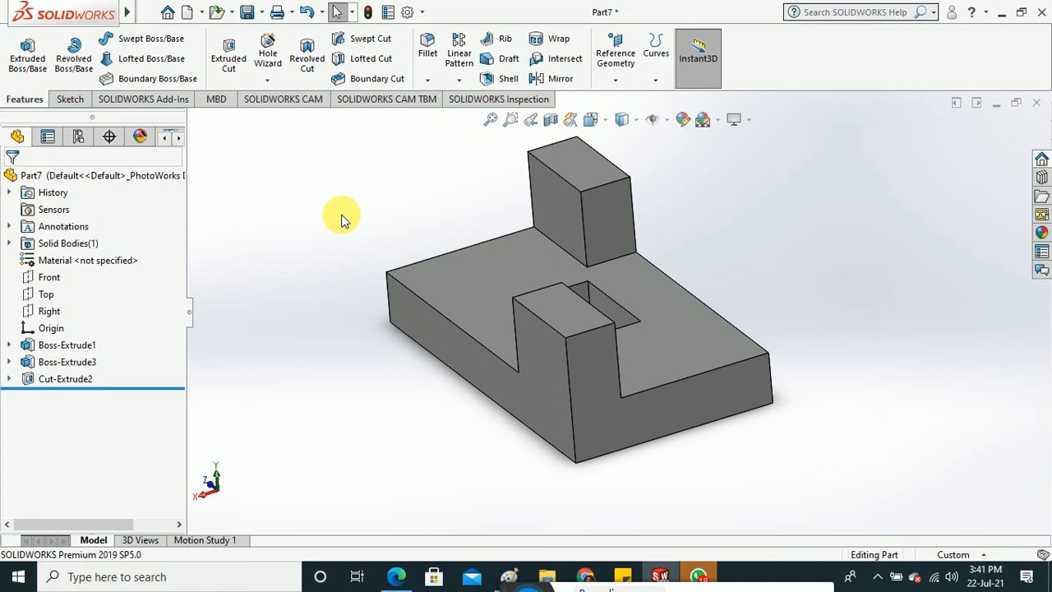
pyautogui.moveTo(345, 241); pyautogui.dragTo(344, 212, button='middle')
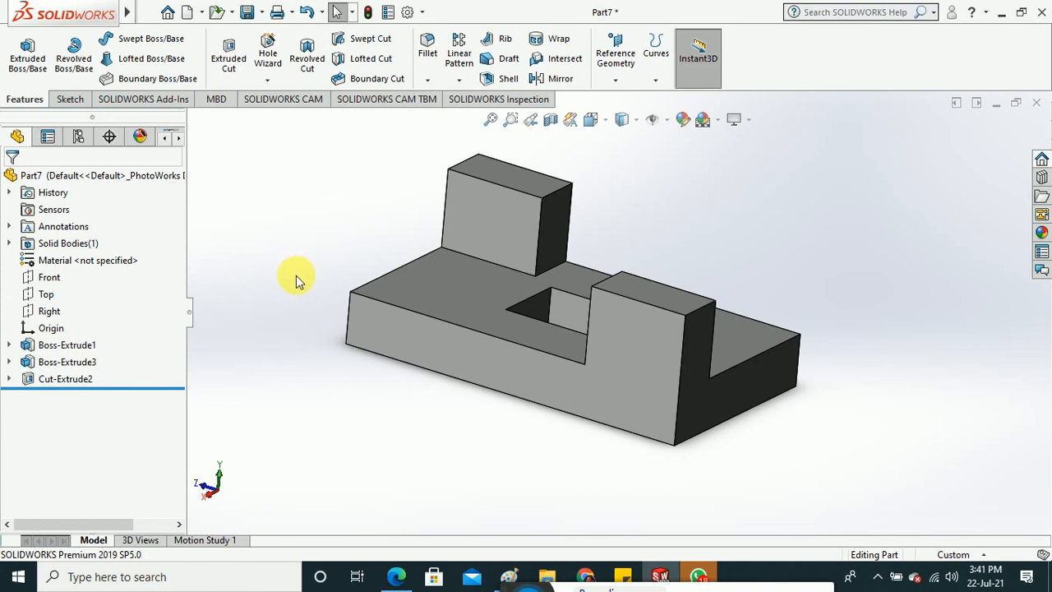
pyautogui.moveTo(296, 280); pyautogui.dragTo(278, 268, button='middle')
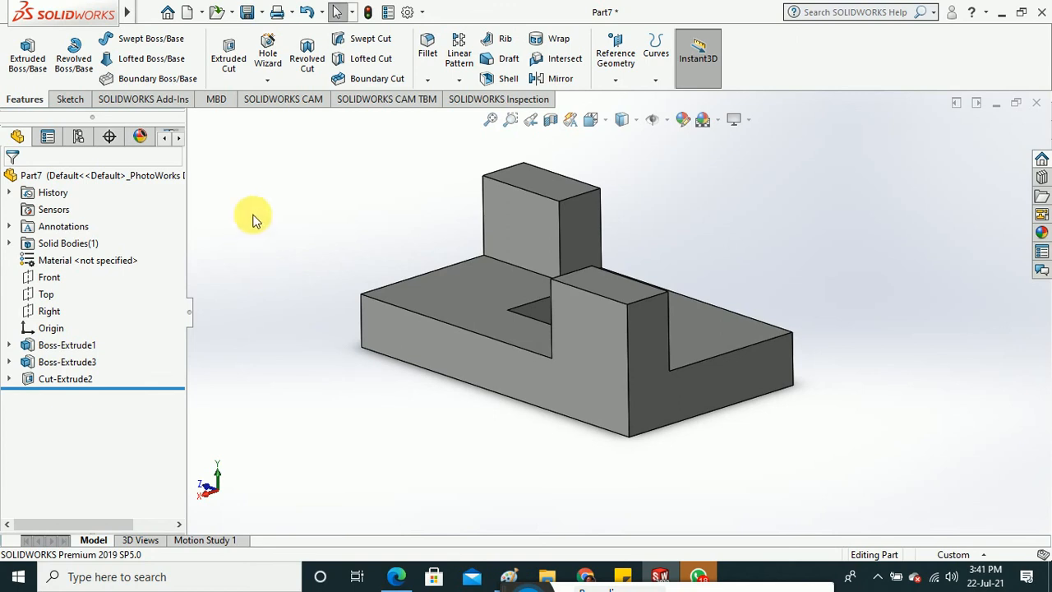
pyautogui.moveTo(251, 219); pyautogui.dragTo(383, 249, button='middle')
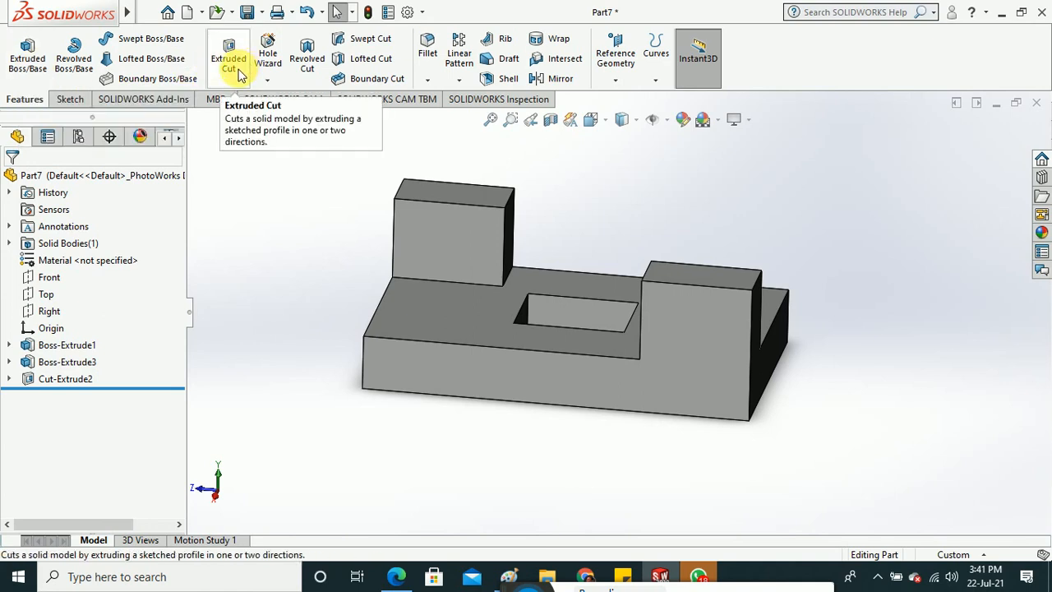
# Switch to the workbook PDF in Edge, tick off the four lower exercises on page 12 in red and close it without saving.
pyautogui.click(401, 576)
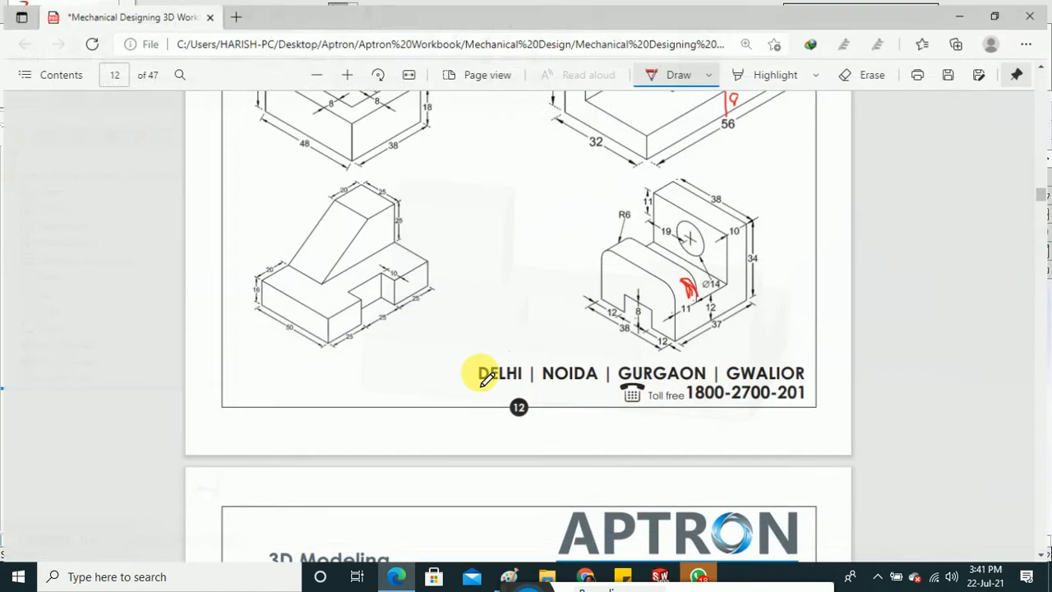
pyautogui.scroll(7, 496, 273)
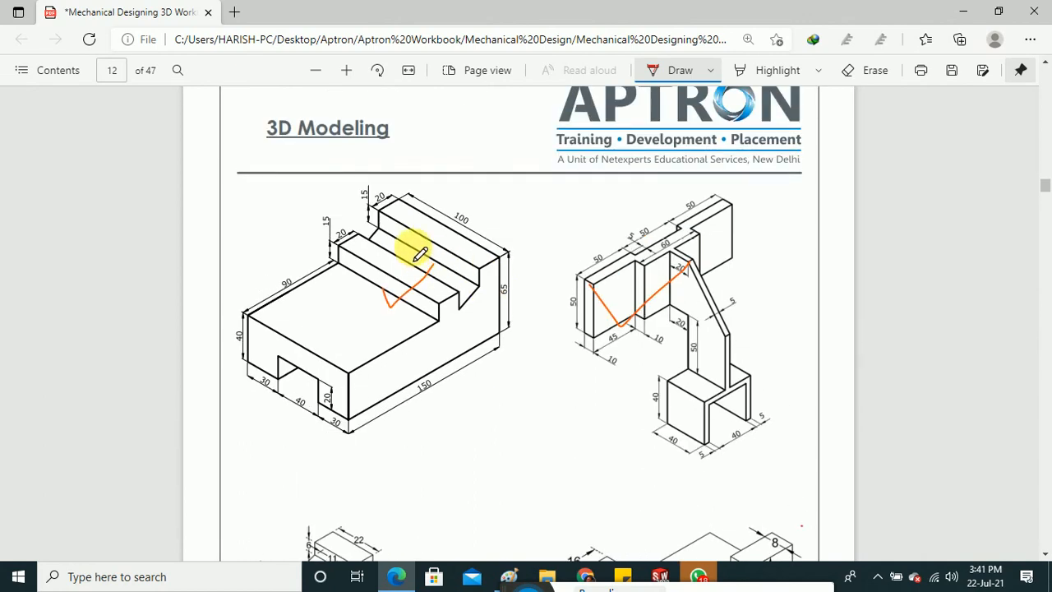
pyautogui.scroll(-5, 670, 288)
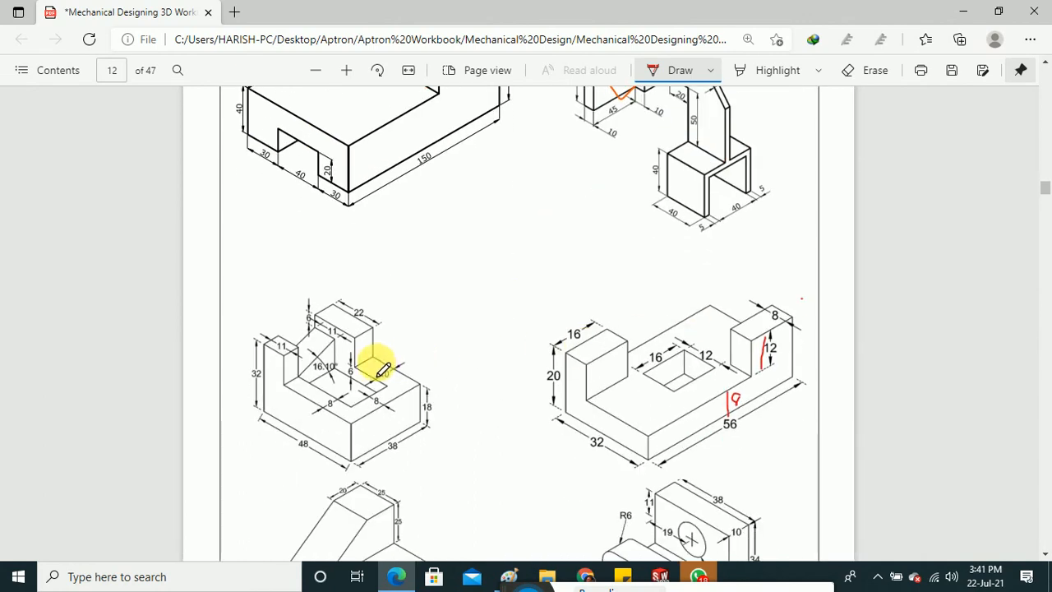
pyautogui.moveTo(376, 362); pyautogui.dragTo(464, 325)
pyautogui.moveTo(649, 346); pyautogui.dragTo(730, 314)
pyautogui.scroll(-3, 540, 356)
pyautogui.moveTo(381, 329)
pyautogui.mouseDown()
pyautogui.moveTo(422, 338)
pyautogui.moveTo(449, 304)
pyautogui.mouseUp()
pyautogui.moveTo(666, 322); pyautogui.dragTo(746, 297)
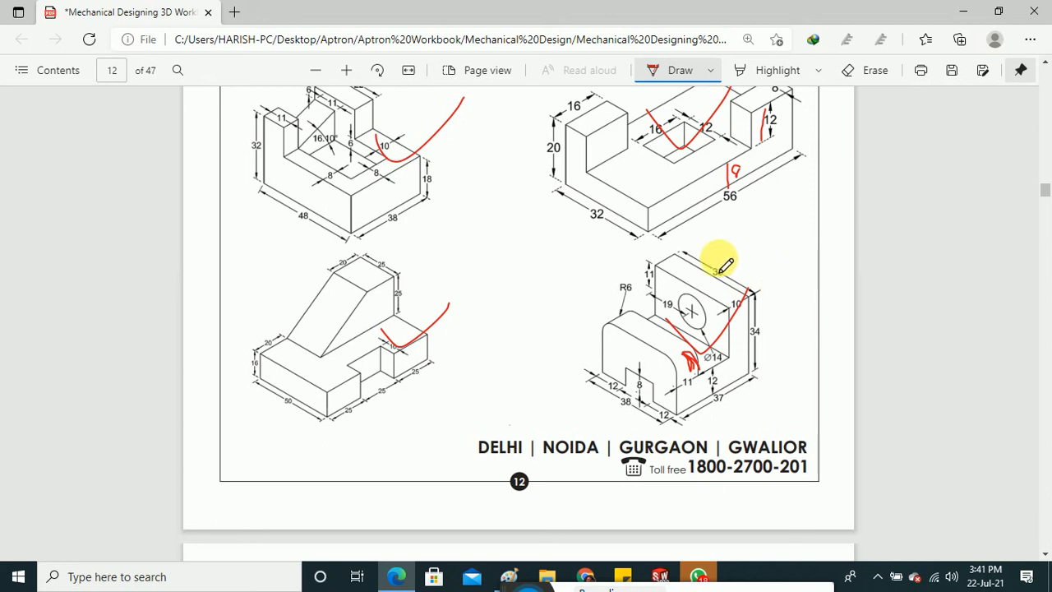
pyautogui.click(1041, 9)
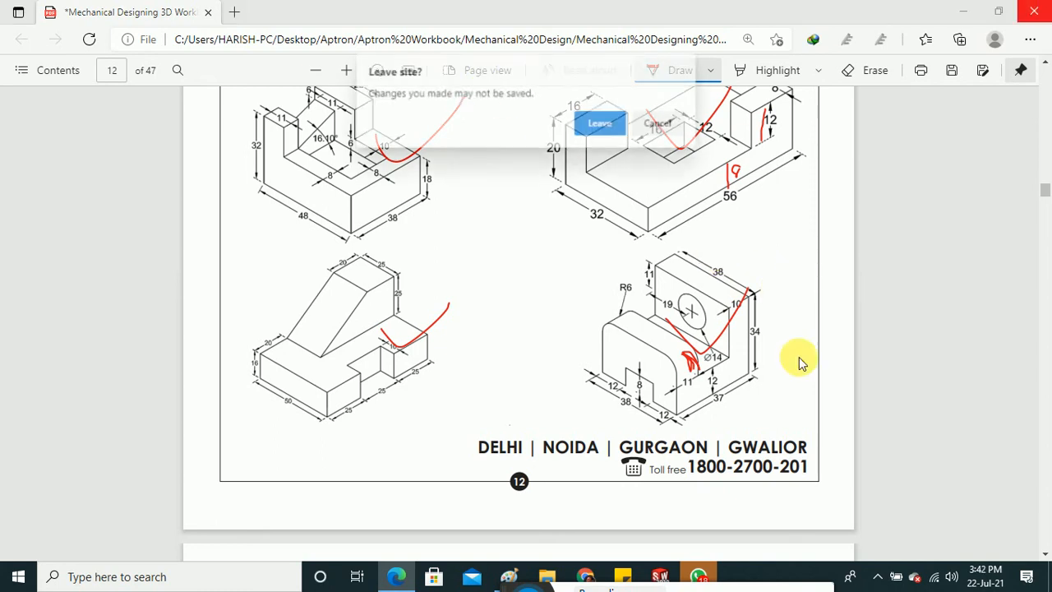
pyautogui.click(601, 124)
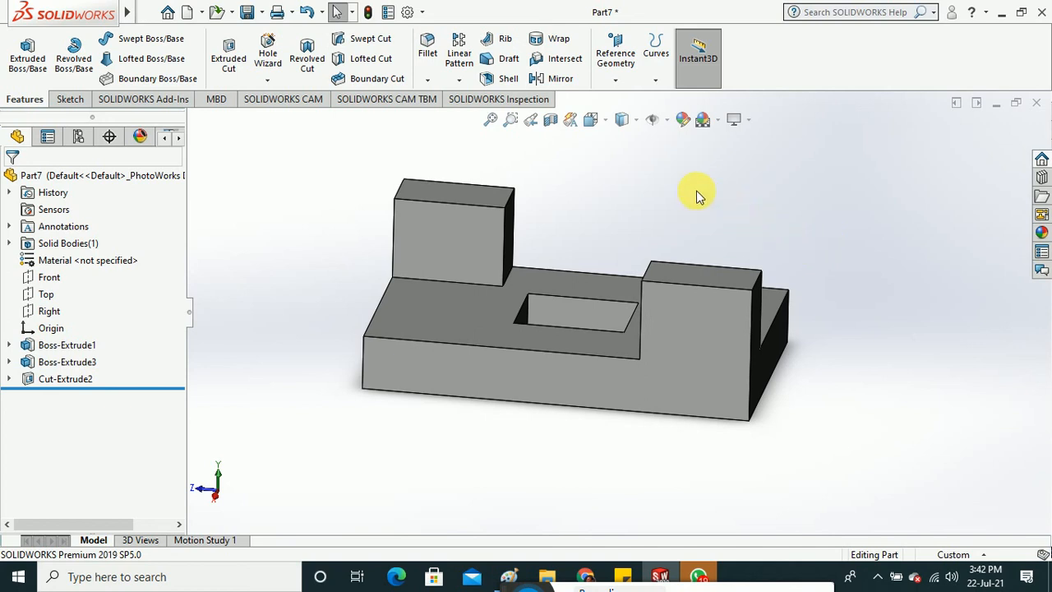
# Open the sketch under the corner uprights' extrusion, Boss-Extrude3, for editing.
pyautogui.moveTo(698, 192); pyautogui.dragTo(711, 218, button='middle')
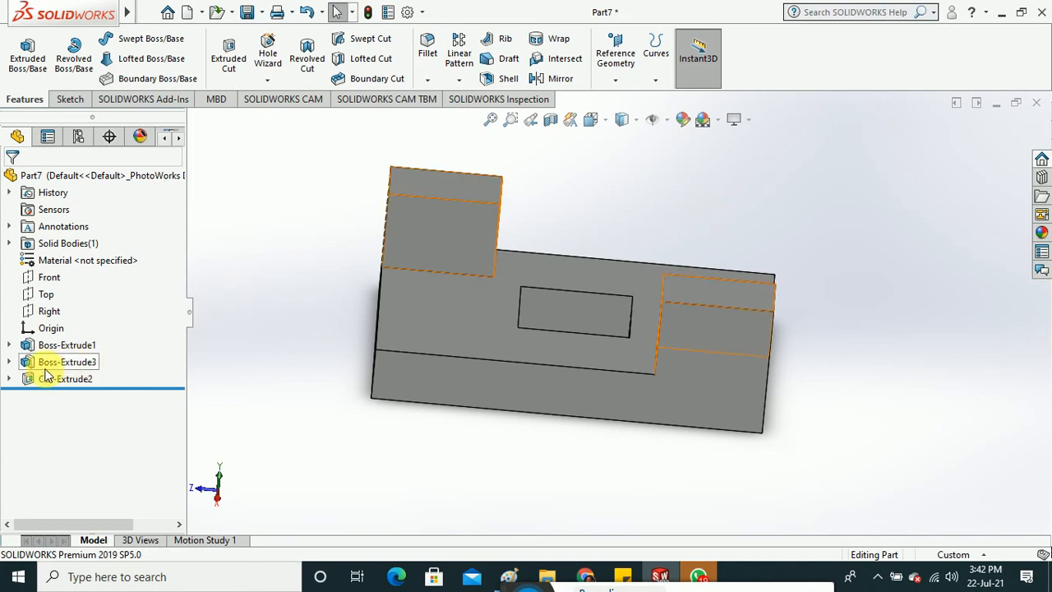
pyautogui.click(9, 362)
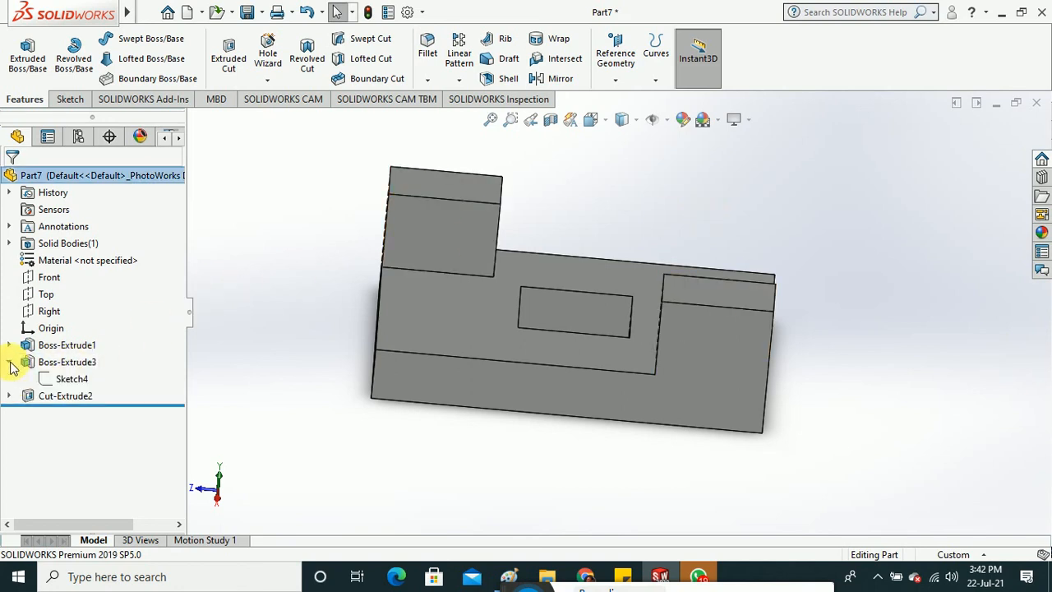
pyautogui.click(63, 379)
pyautogui.rightClick(64, 378)
pyautogui.click(78, 298)
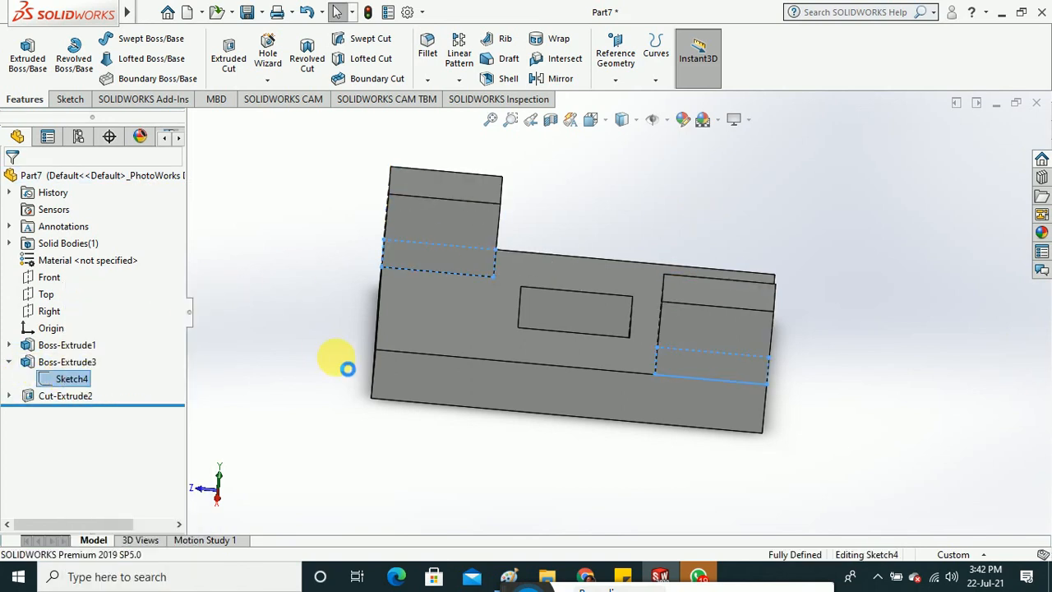
# Examine the uprights' two rectangles, dimensions and relations normal to the sketch plane and at an angle.
pyautogui.moveTo(592, 189); pyautogui.dragTo(481, 252, button='middle')
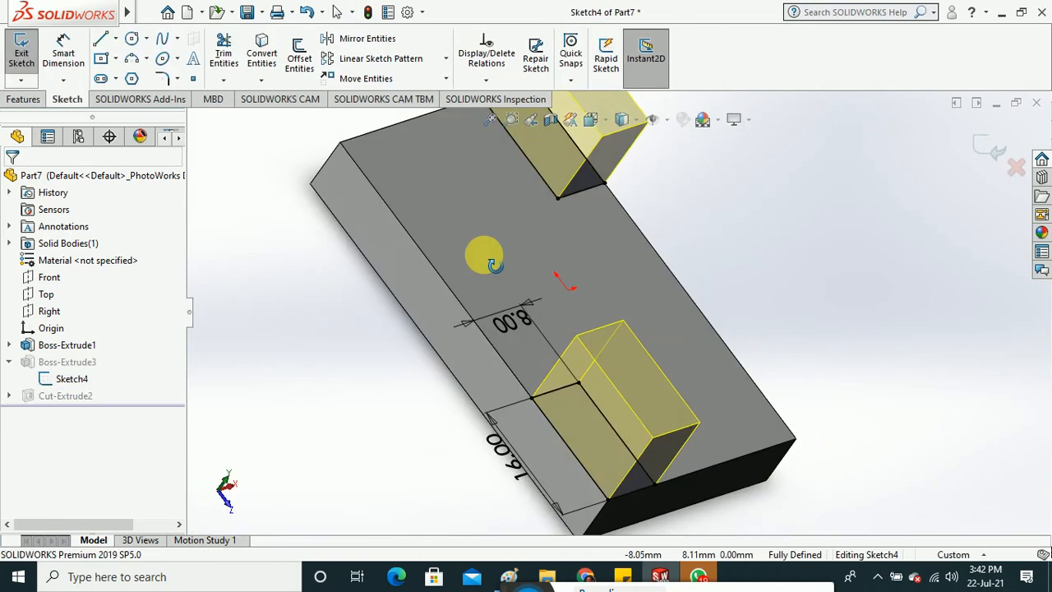
pyautogui.scroll(4, 698, 287)
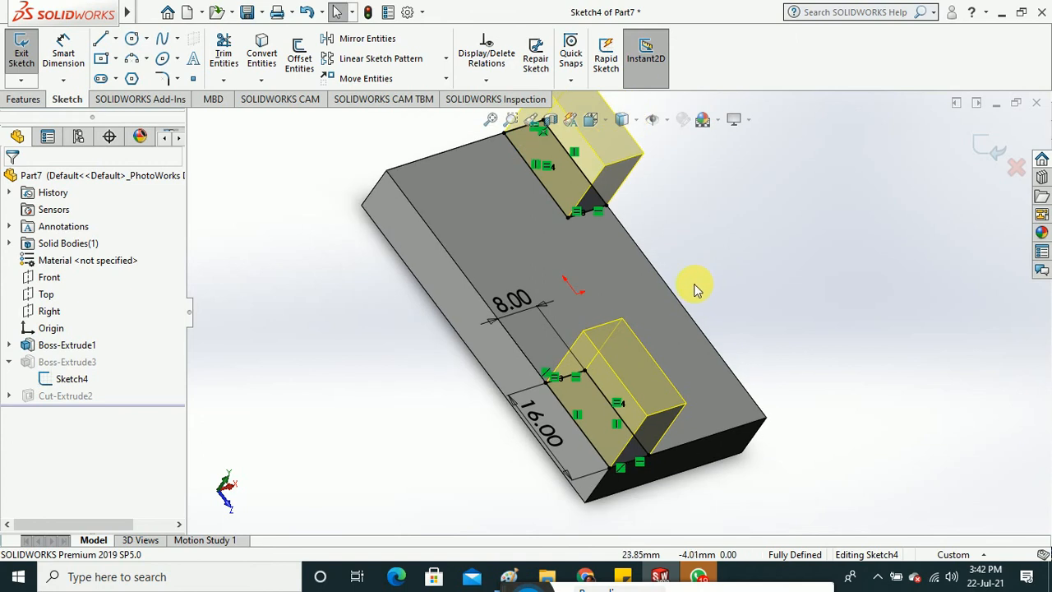
pyautogui.click(604, 123)
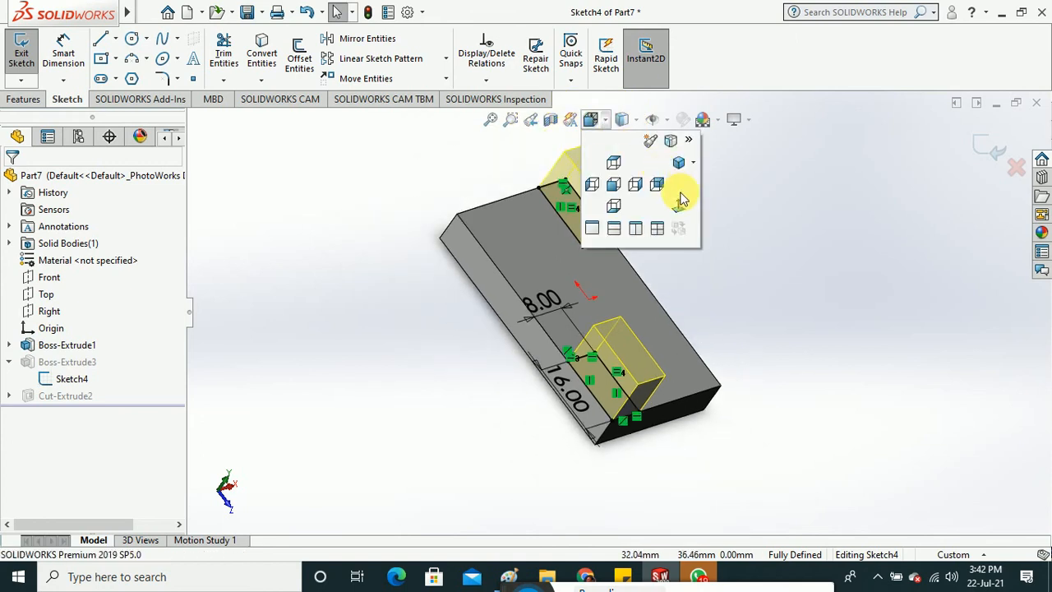
pyautogui.click(679, 200)
pyautogui.scroll(-3, 658, 280)
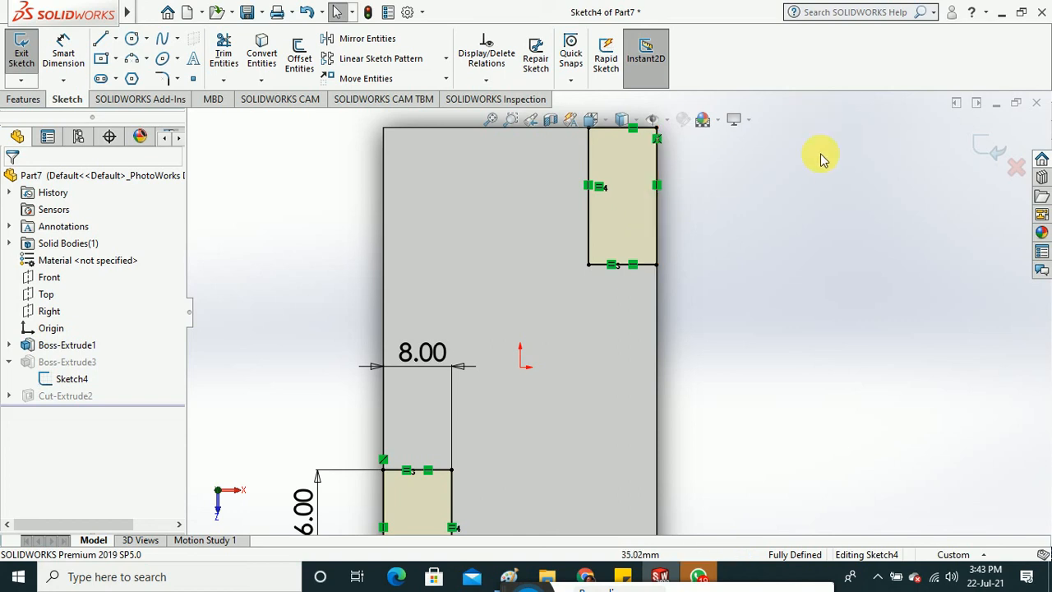
pyautogui.moveTo(730, 326); pyautogui.dragTo(731, 256, button='middle')
pyautogui.moveTo(730, 236); pyautogui.dragTo(747, 234, button='middle')
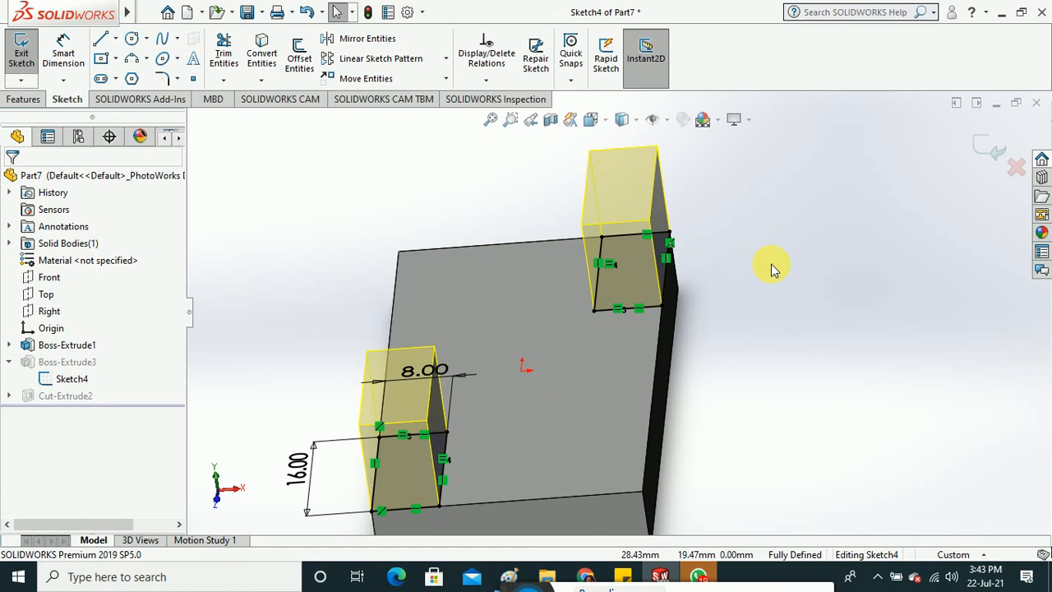
# Close the block part without saving its changes.
pyautogui.moveTo(765, 340)
pyautogui.mouseDown(button='middle')
pyautogui.moveTo(735, 336)
pyautogui.moveTo(744, 404)
pyautogui.moveTo(736, 401)
pyautogui.mouseUp(button='middle')
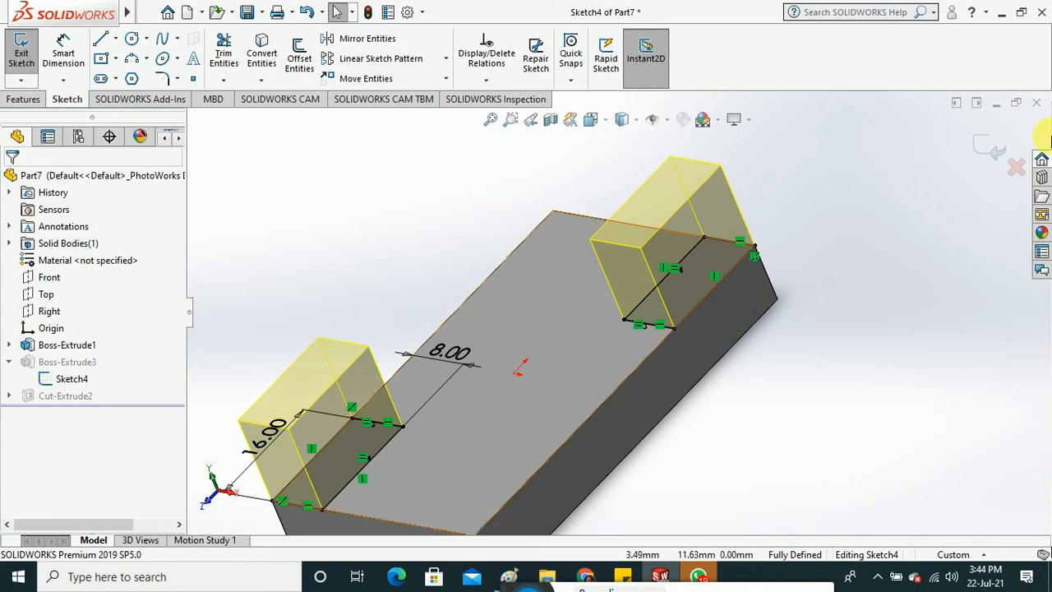
pyautogui.click(1038, 104)
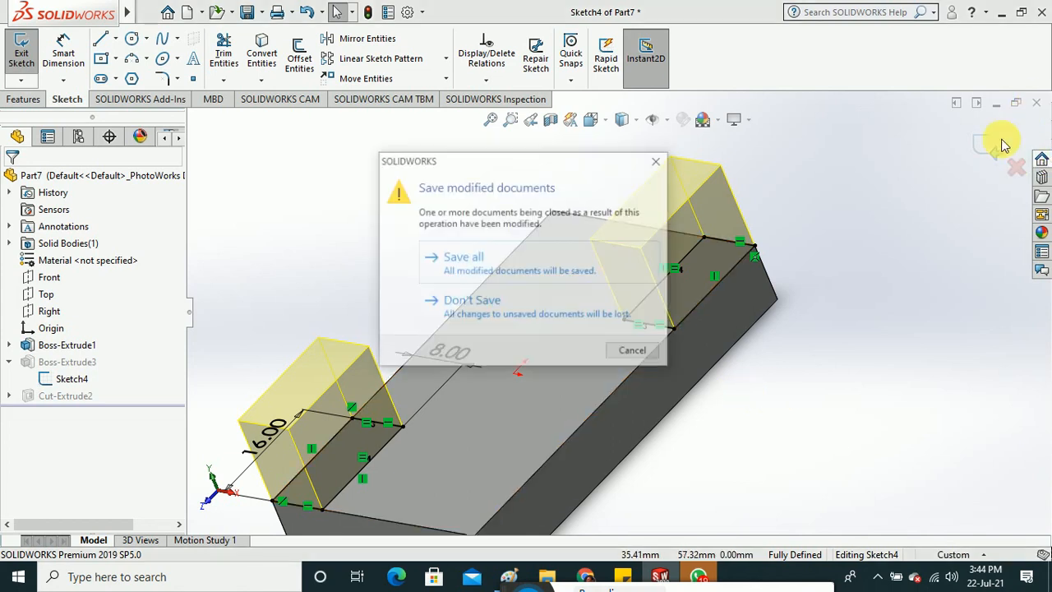
pyautogui.click(599, 319)
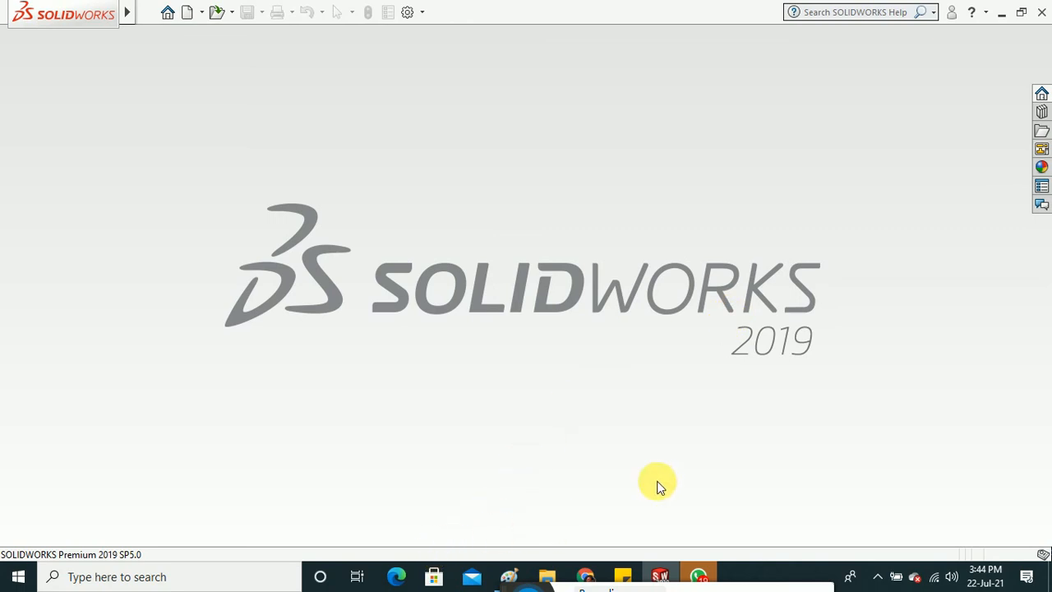
# Switch to WhatsApp and look through the chat list for newly received messages.
pyautogui.click(1002, 13)
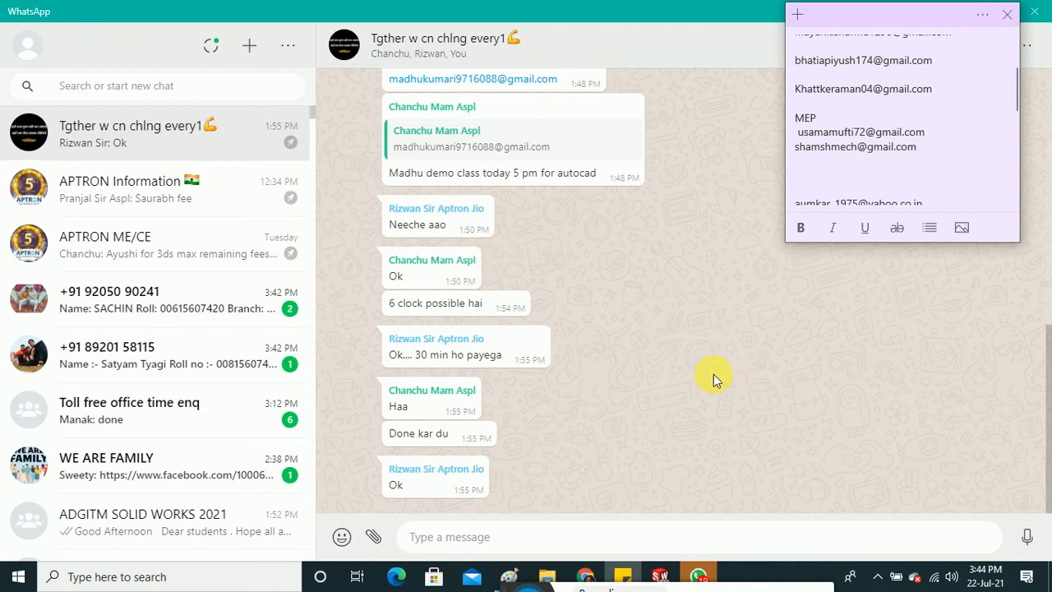
pyautogui.scroll(-5, 235, 321)
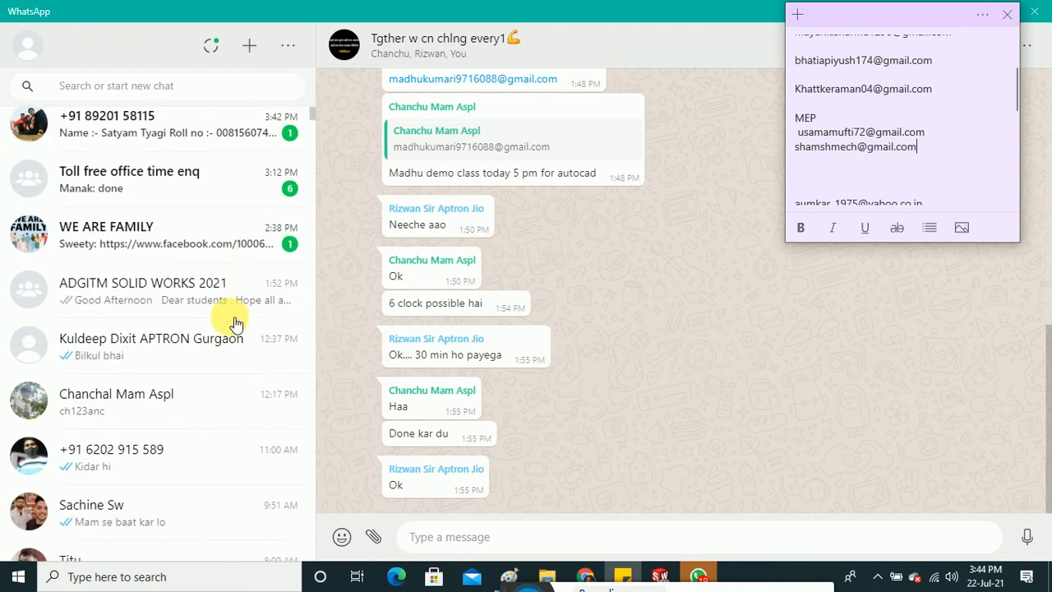
pyautogui.scroll(3, 235, 322)
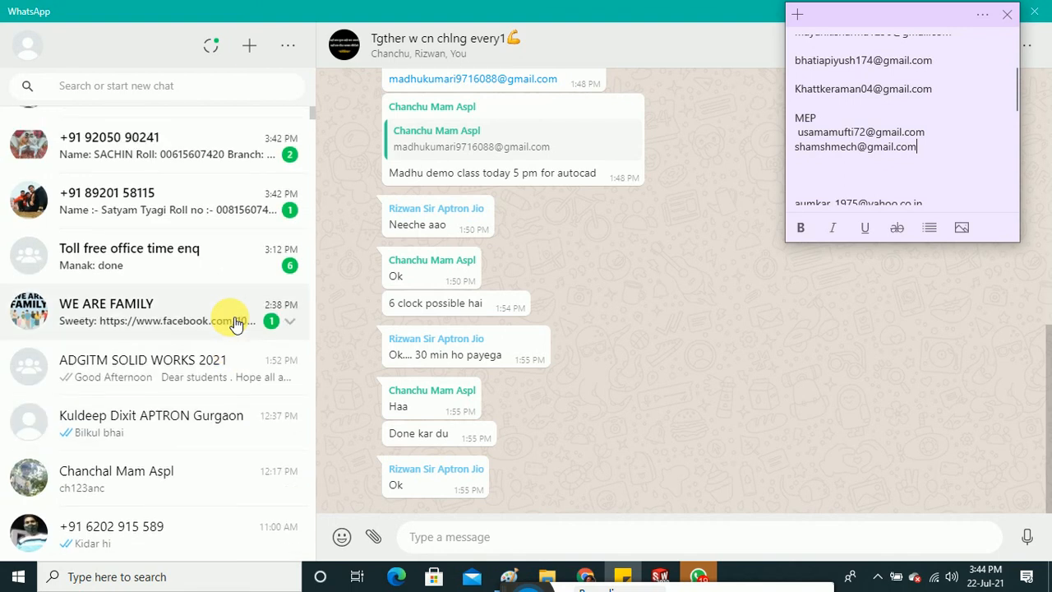
pyautogui.scroll(1, 235, 322)
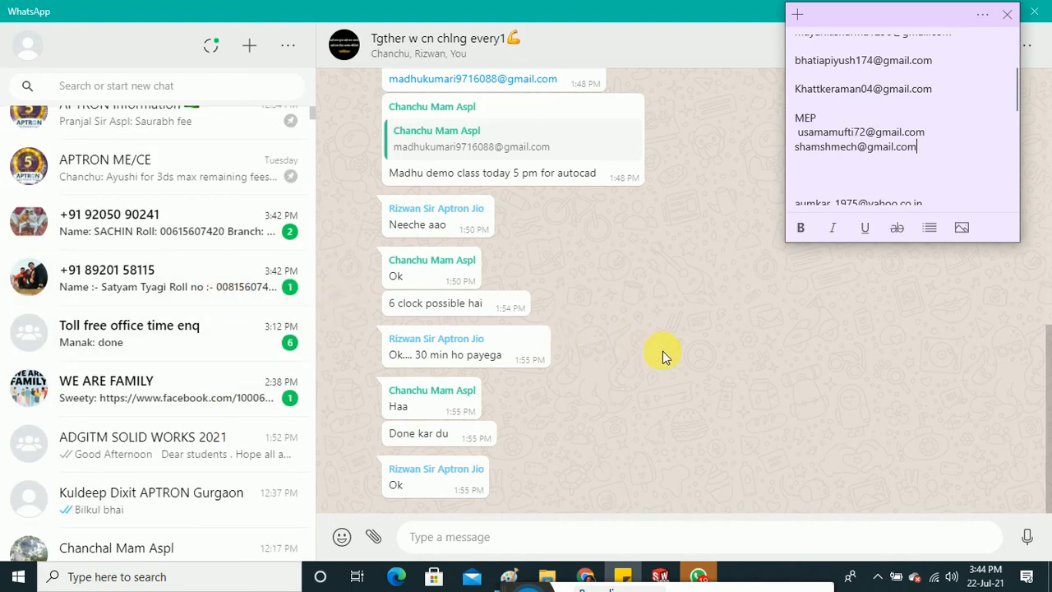
pyautogui.scroll(-1, 266, 268)
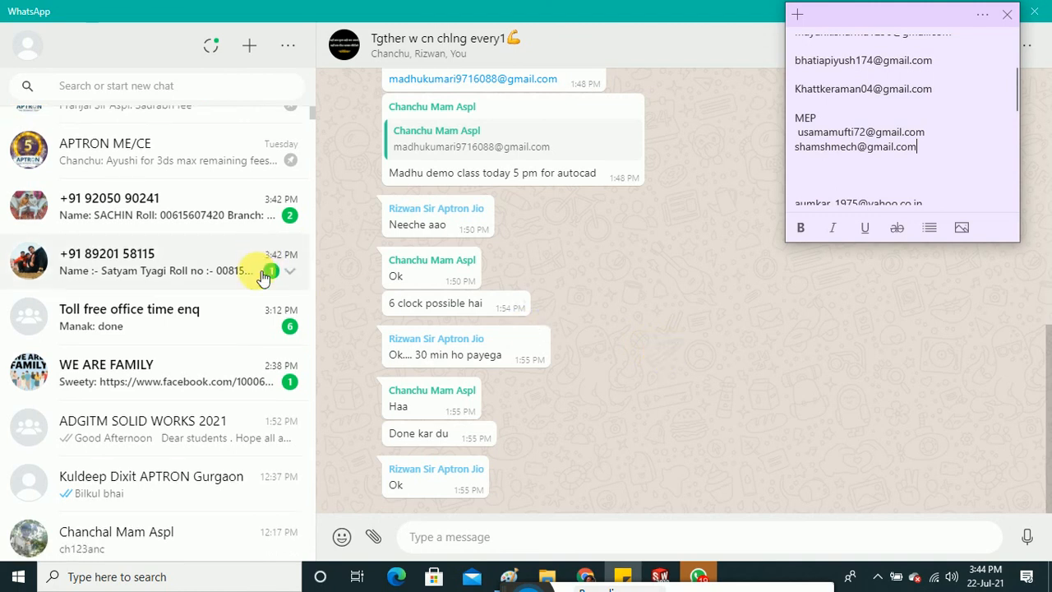
pyautogui.scroll(-1, 254, 275)
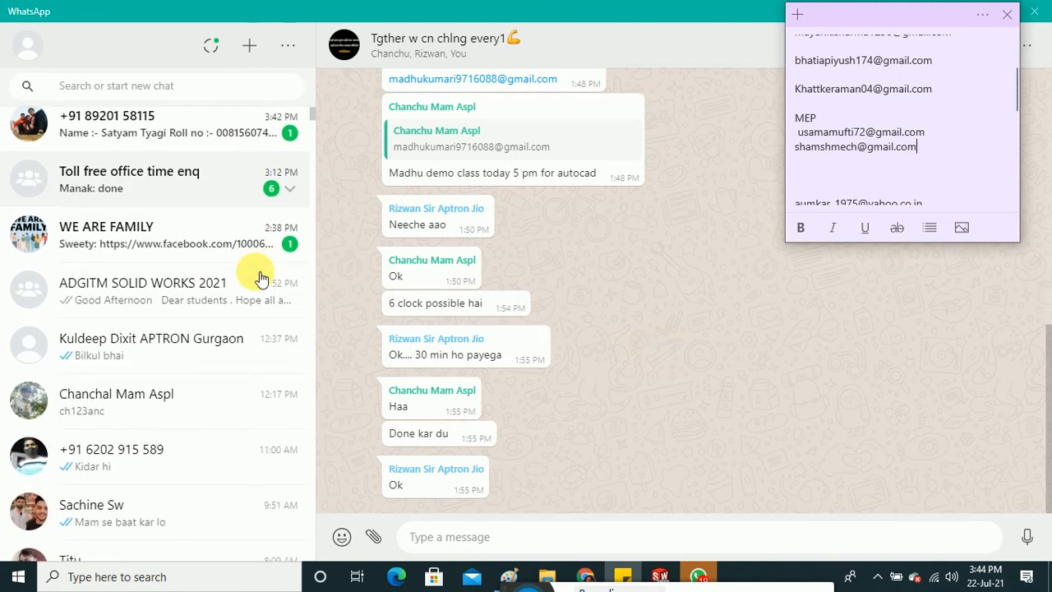
pyautogui.scroll(2, 223, 289)
pyautogui.scroll(3, 216, 308)
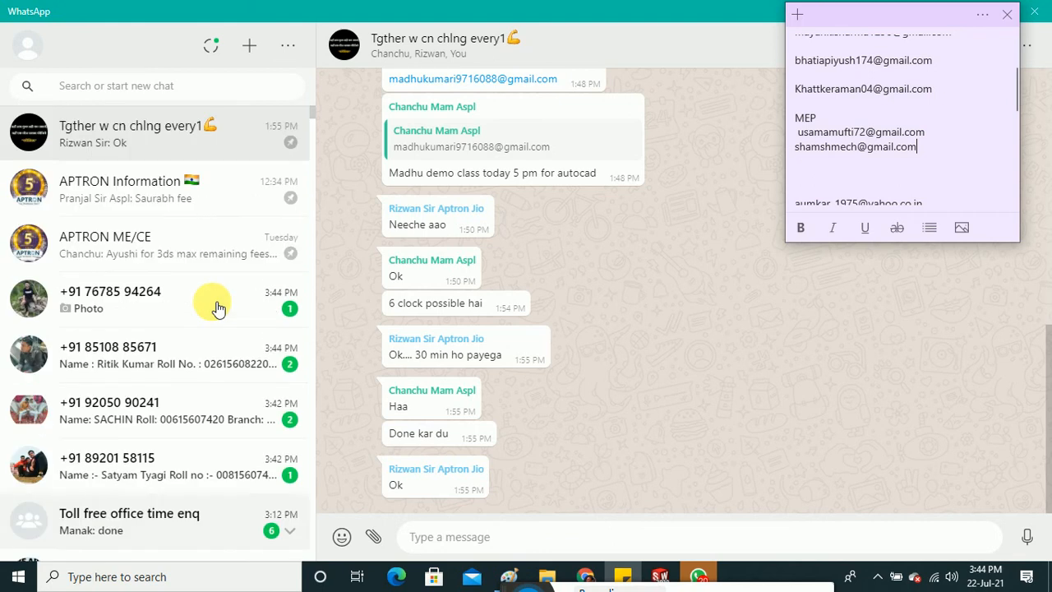
# Open the newest photo chat and examine the photographed slotted profile and four-pointed star sketches with their dimensions, enlarged.
pyautogui.click(214, 309)
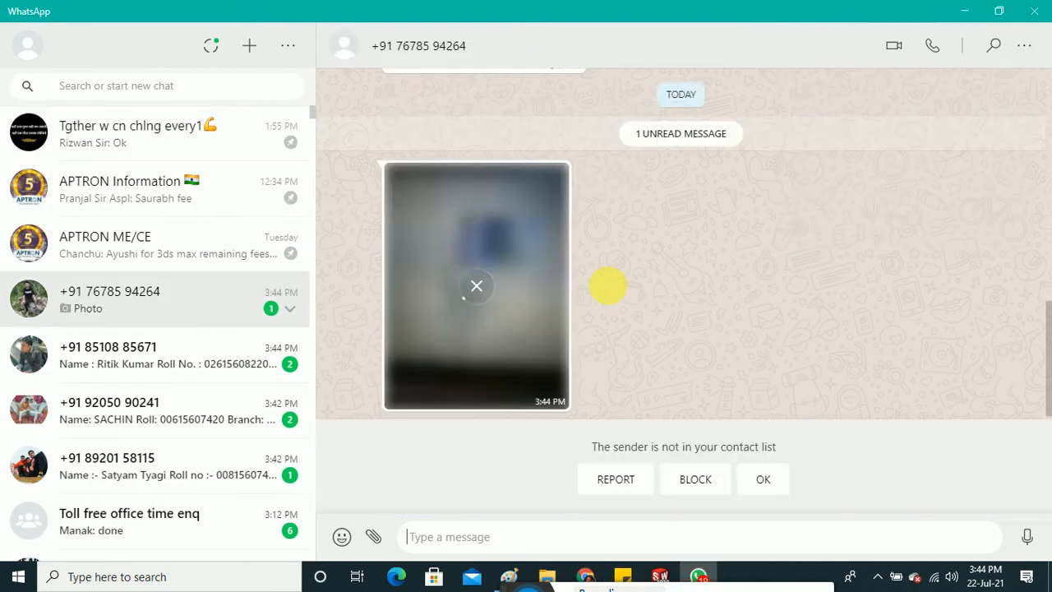
pyautogui.click(480, 295)
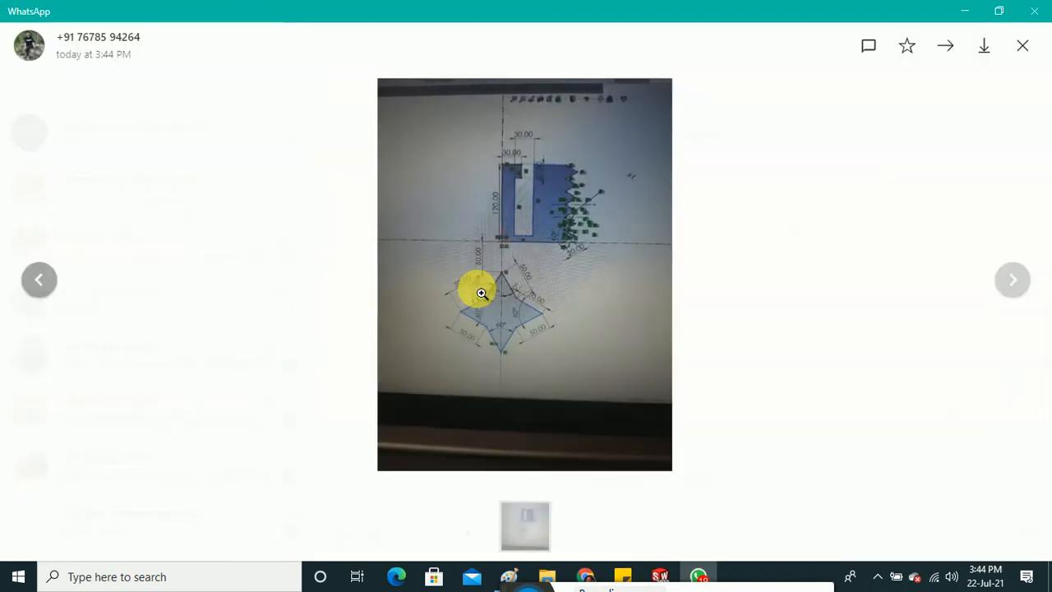
pyautogui.click(546, 285)
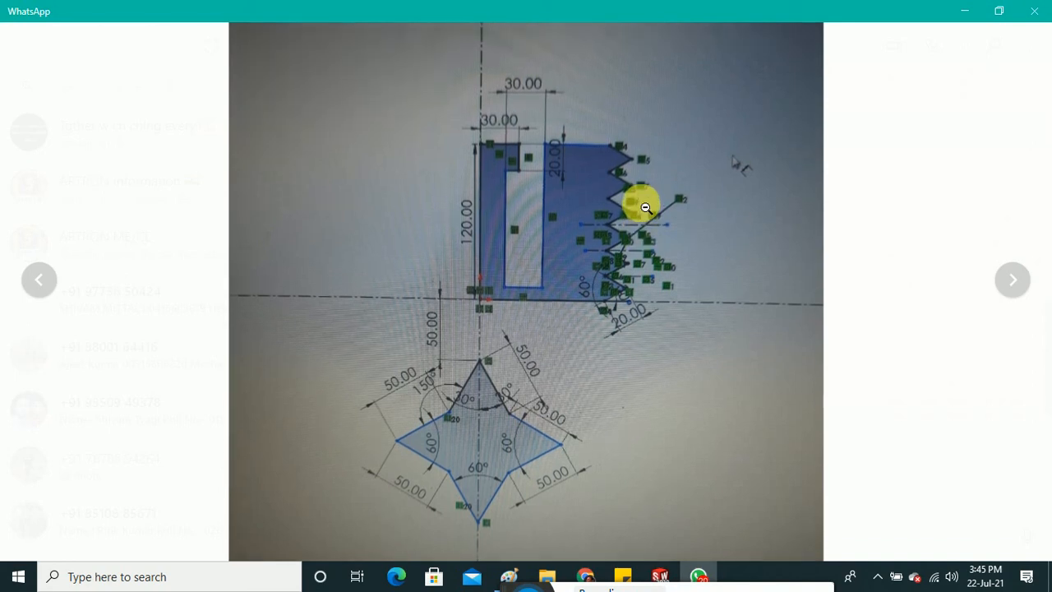
pyautogui.click(647, 208)
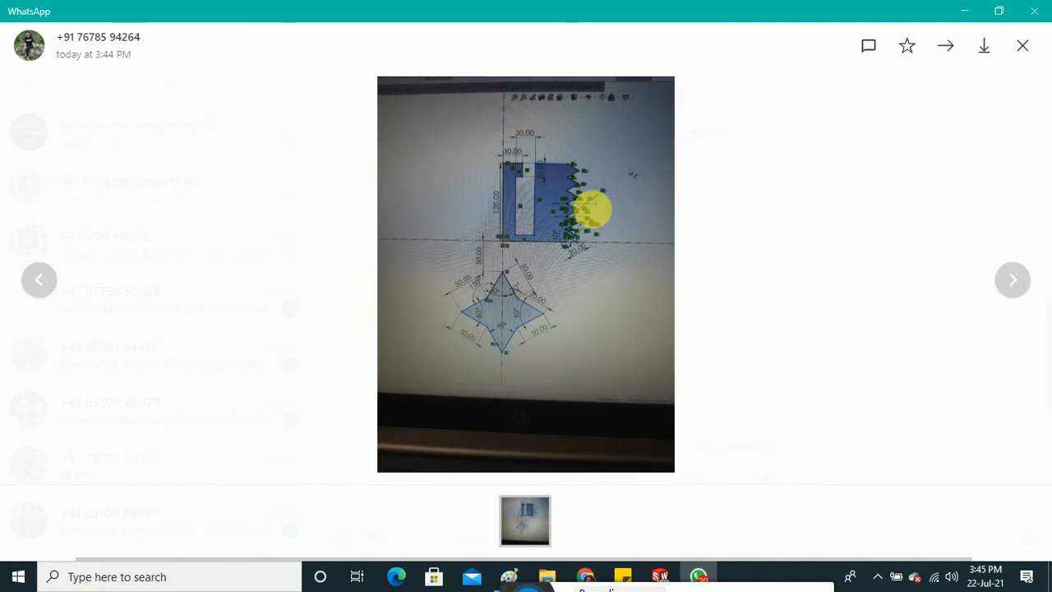
pyautogui.click(595, 207)
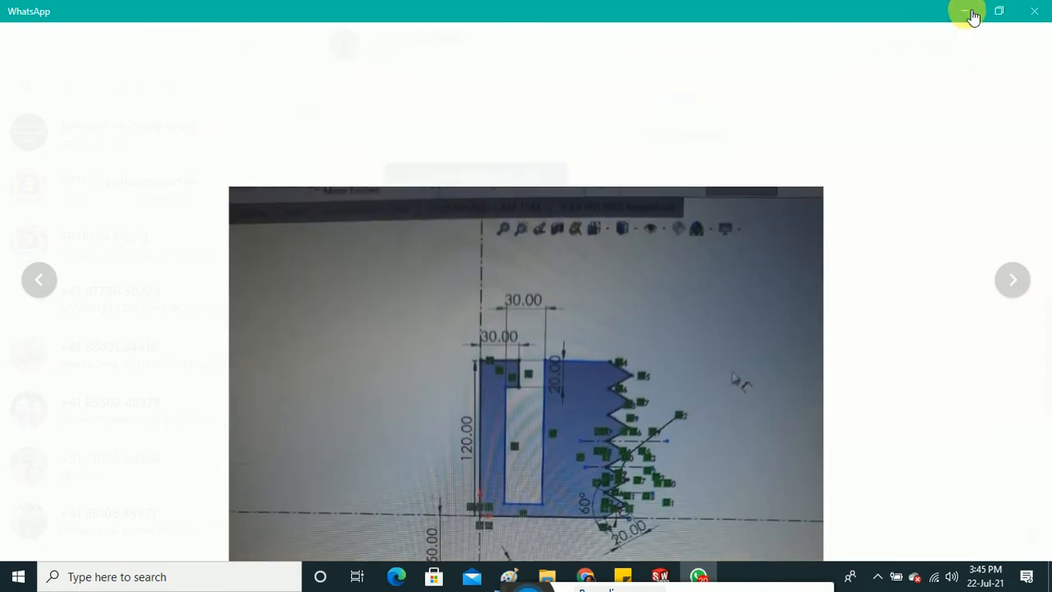
# Switch back to SOLIDWORKS and create a new part document, dismissing the template warning.
pyautogui.click(965, 10)
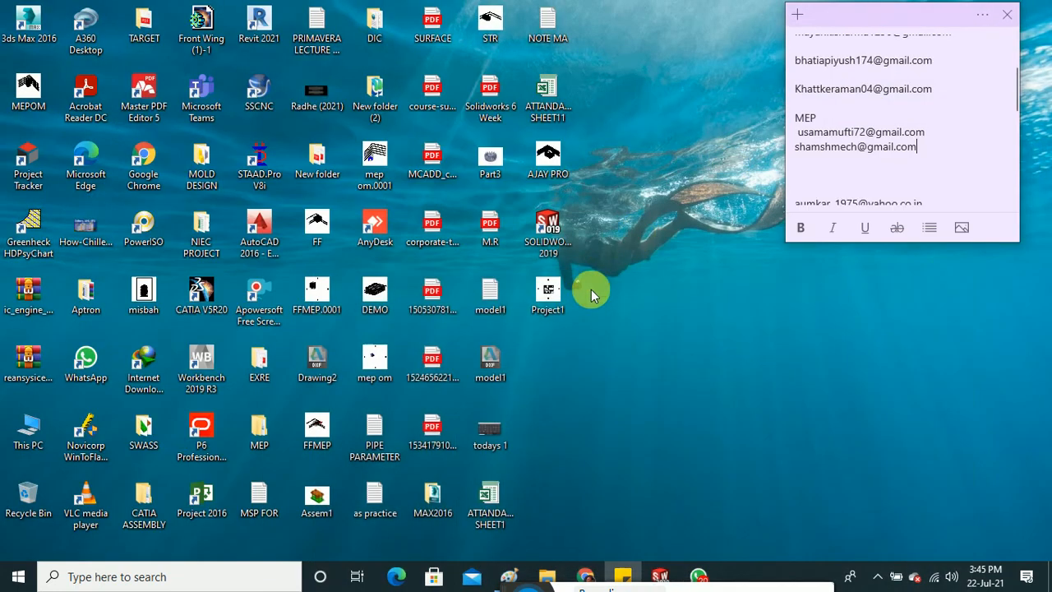
pyautogui.click(662, 571)
pyautogui.click(189, 12)
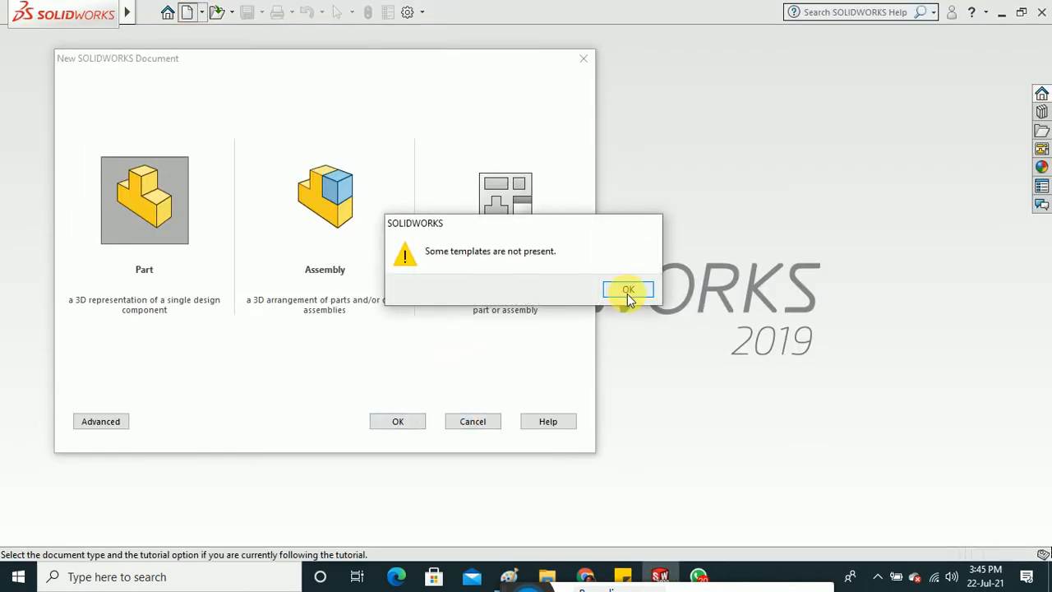
pyautogui.click(627, 289)
pyautogui.click(397, 421)
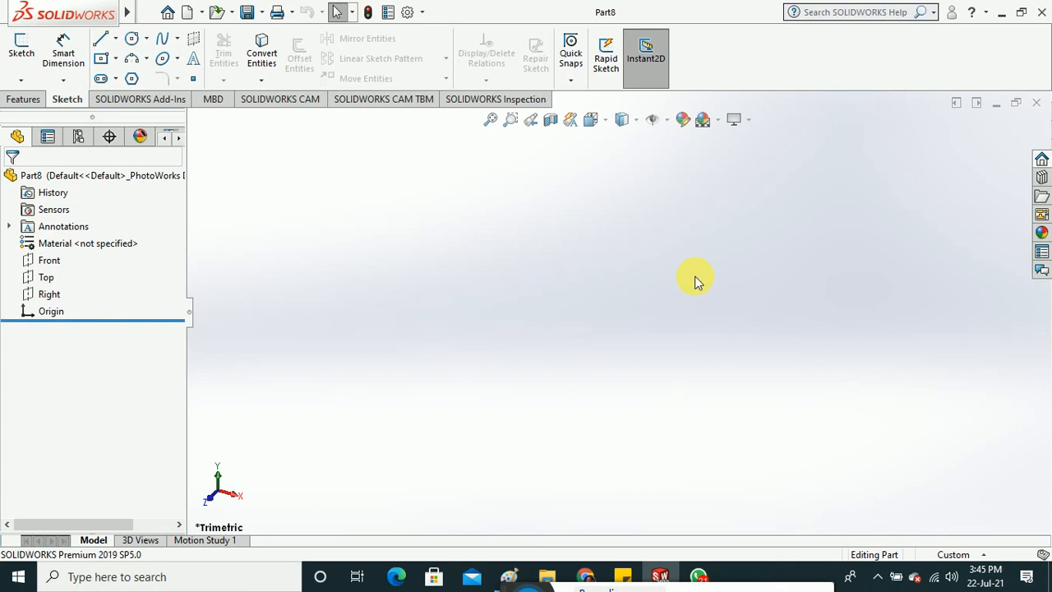
# Start a new sketch on the Top plane.
pyautogui.click(46, 278)
pyautogui.rightClick(48, 280)
pyautogui.click(80, 256)
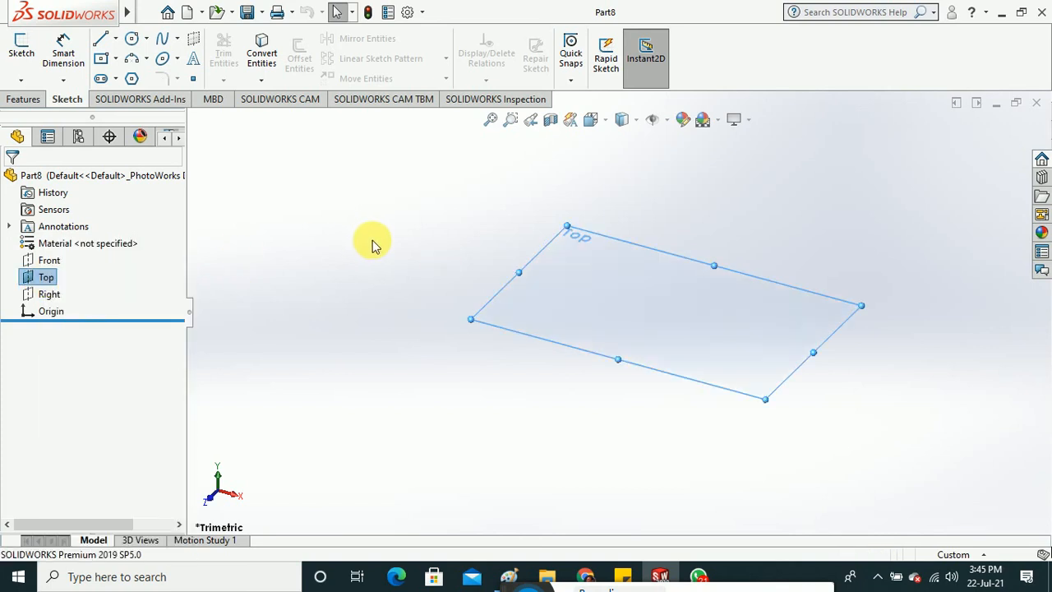
pyautogui.click(22, 46)
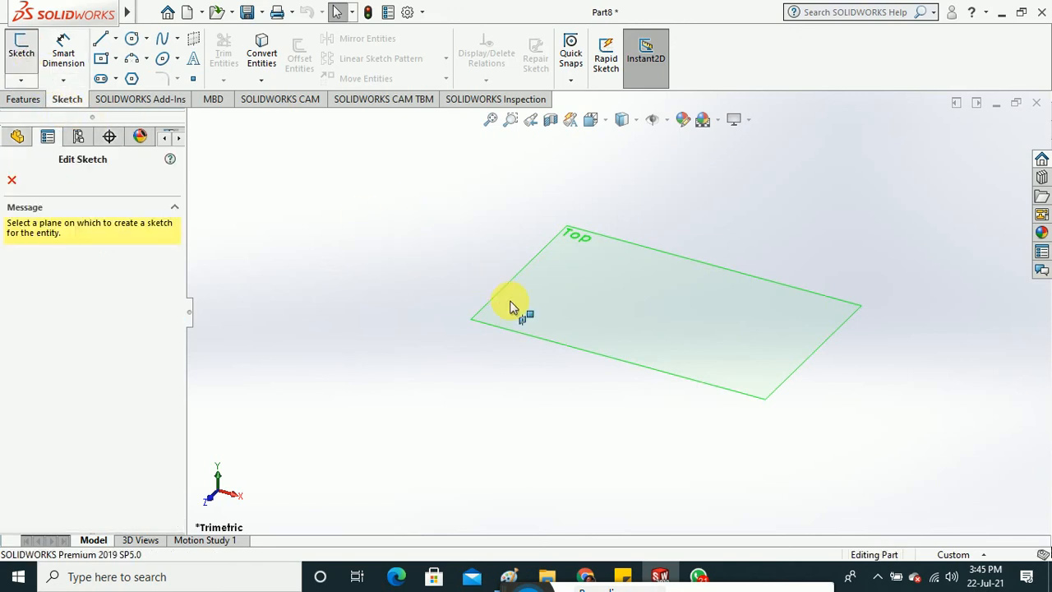
pyautogui.click(512, 305)
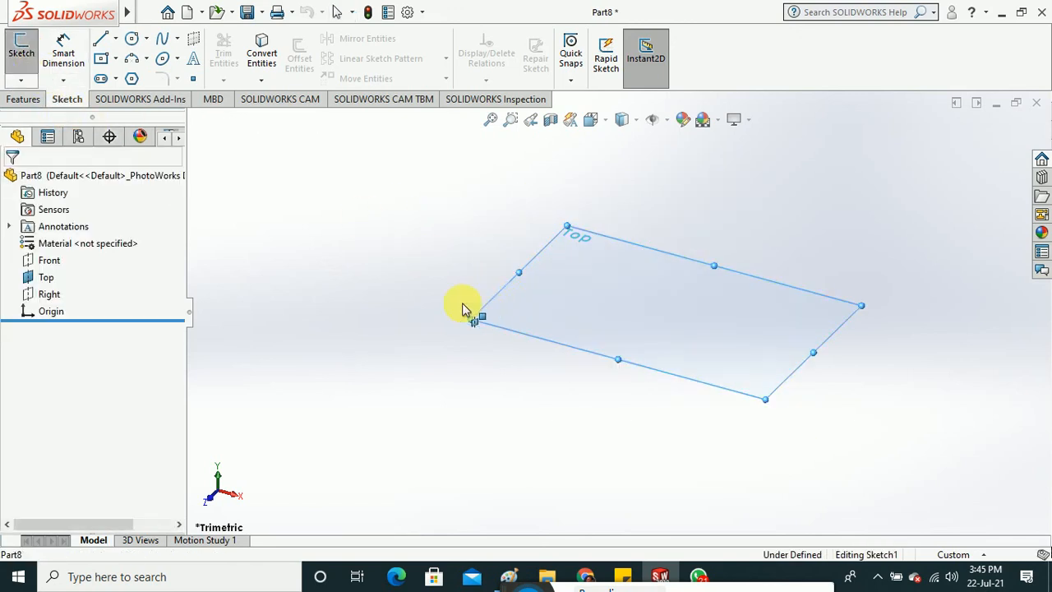
# Draw two infinite-length construction lines through the origin, one horizontal and one vertical.
pyautogui.click(116, 38)
pyautogui.click(131, 71)
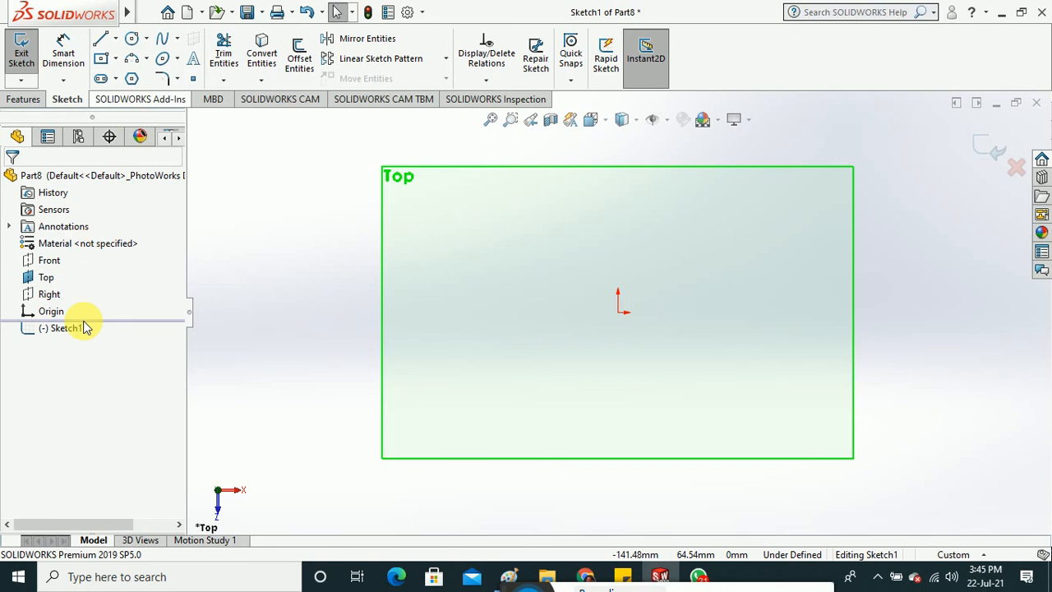
pyautogui.click(34, 372)
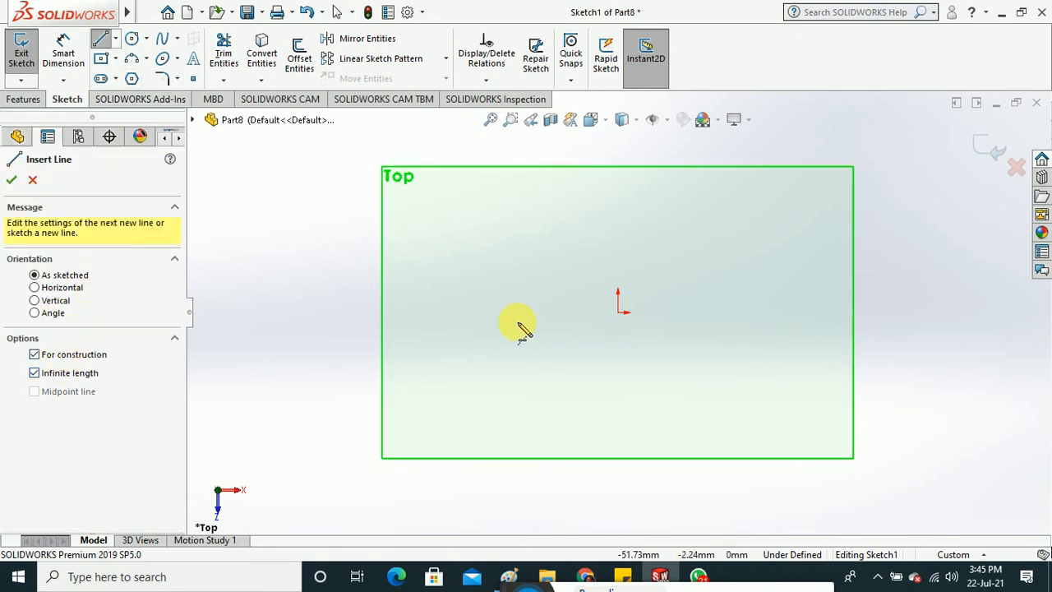
pyautogui.click(619, 312)
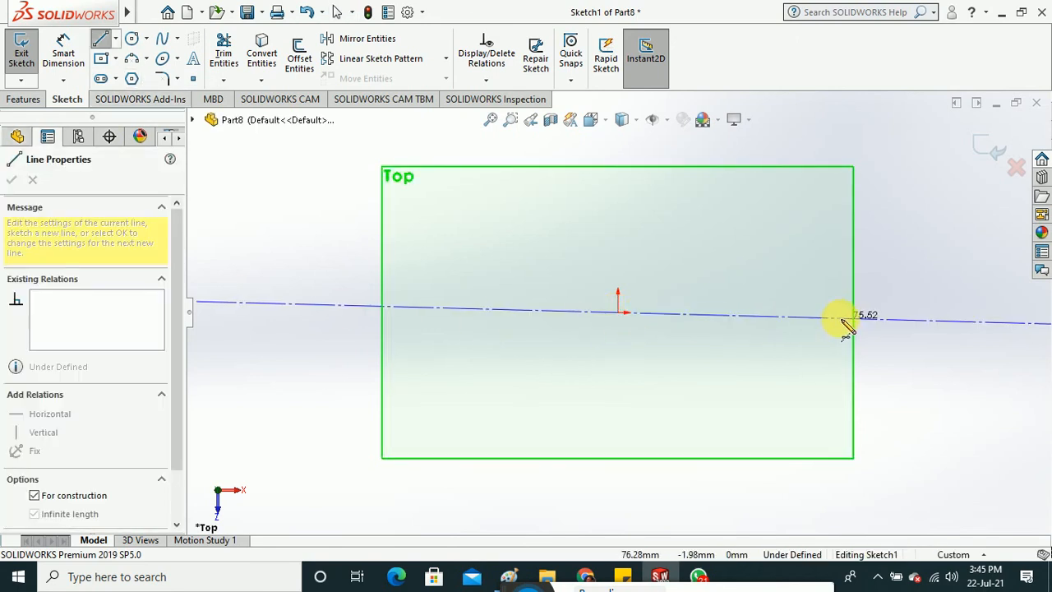
pyautogui.click(860, 314)
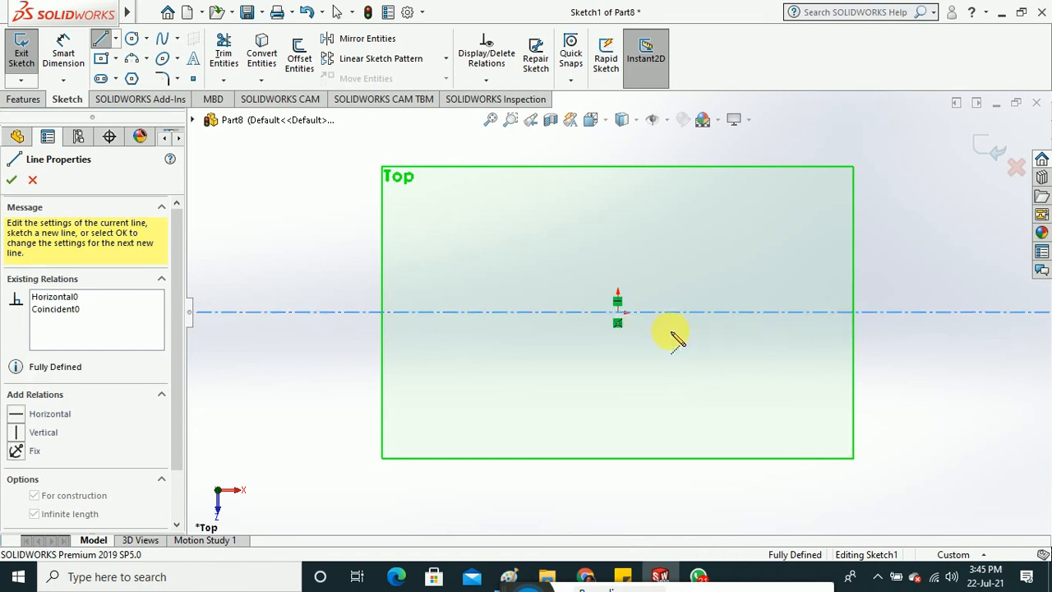
pyautogui.click(618, 312)
pyautogui.click(631, 450)
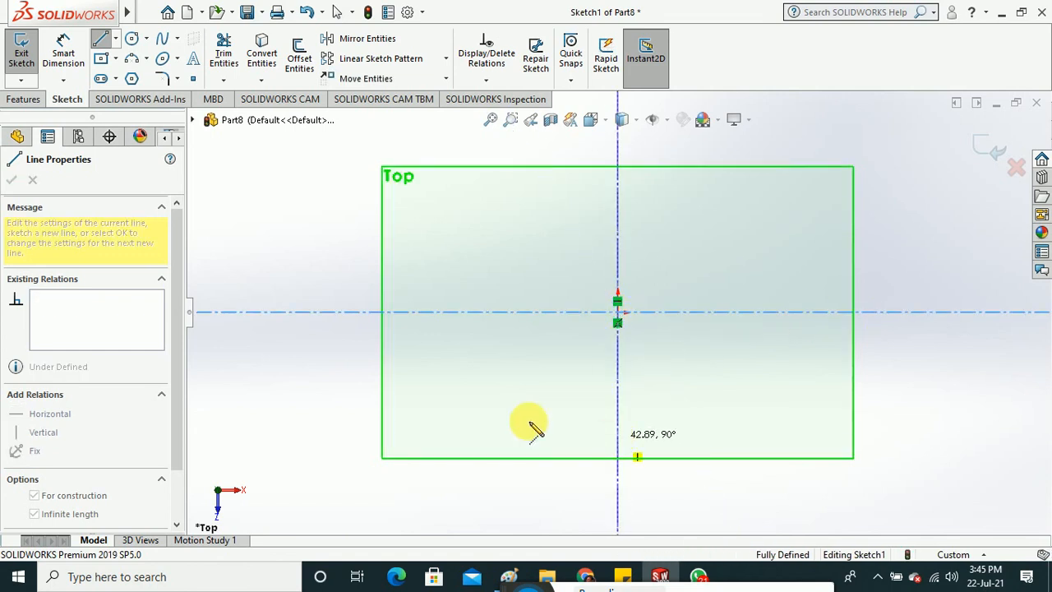
pyautogui.click(11, 179)
pyautogui.click(11, 179)
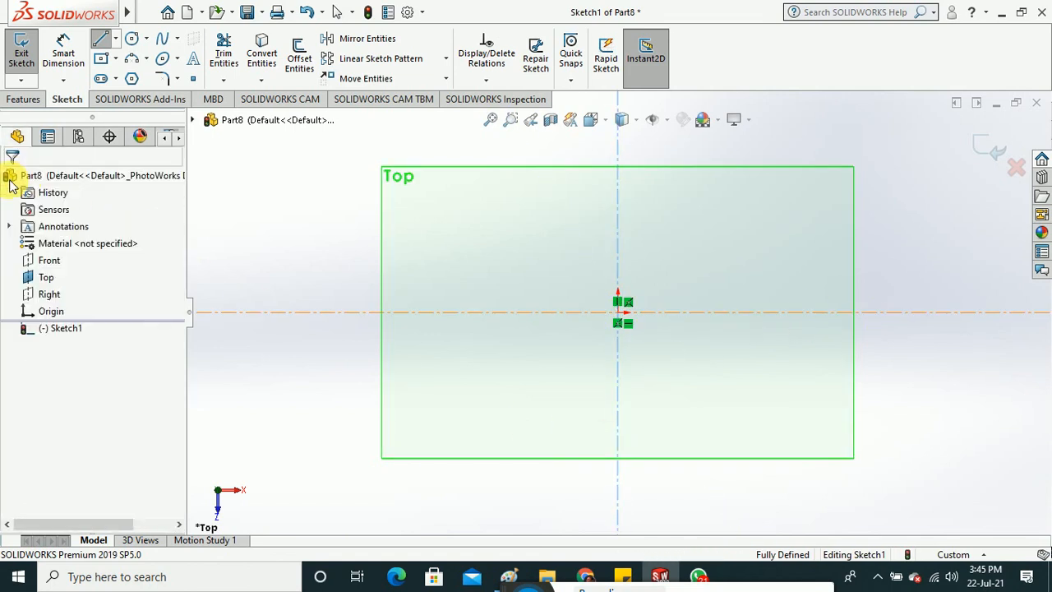
pyautogui.click(315, 244)
# Draw a slanted line about 78 mm long from the origin, rising rightward at about 25° to the horizontal construction line.
pyautogui.scroll(2, 305, 254)
pyautogui.scroll(-1, 575, 347)
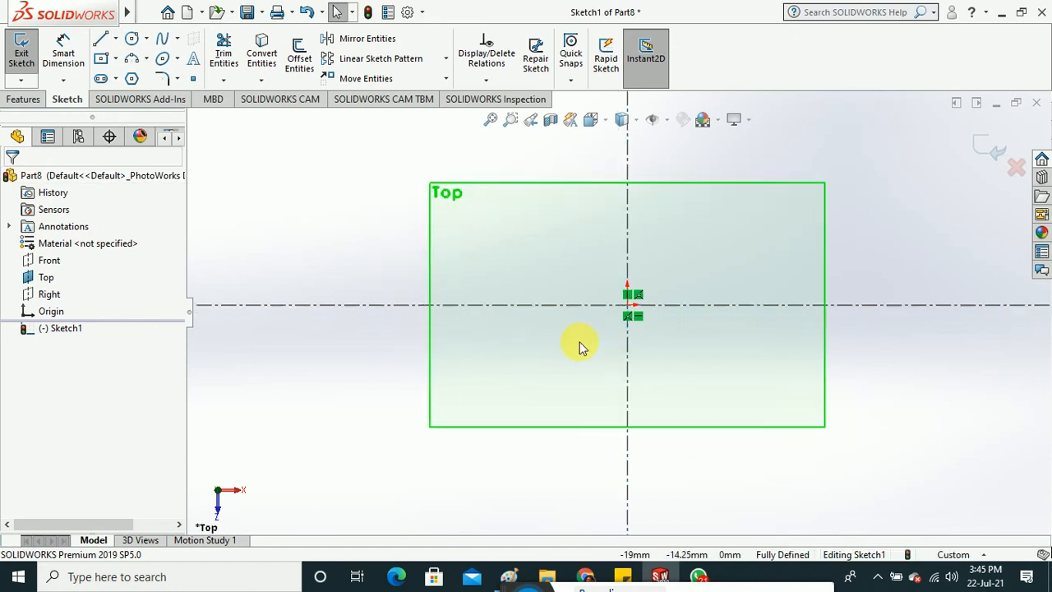
pyautogui.click(100, 38)
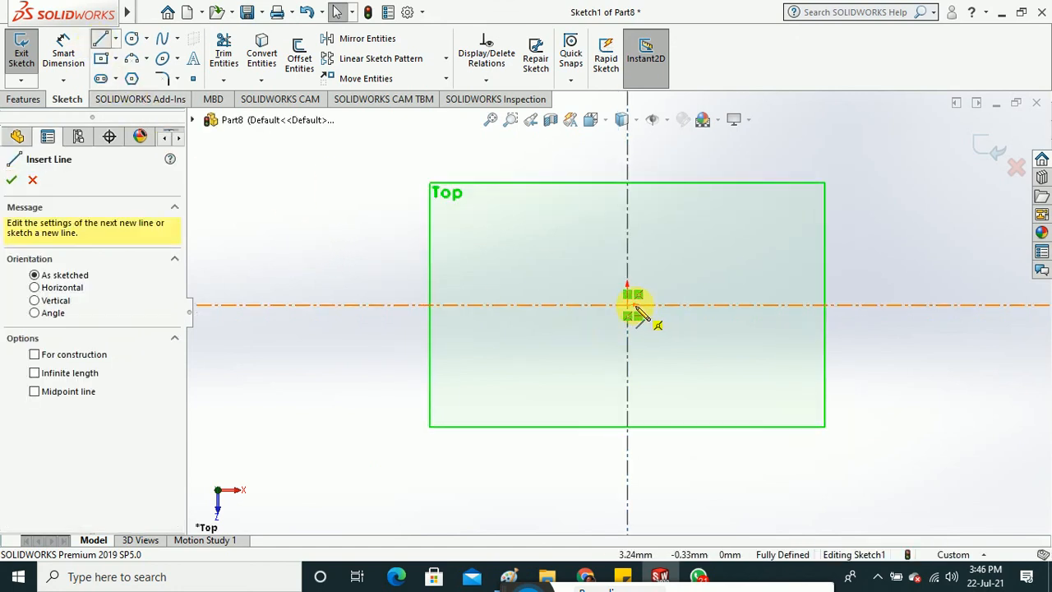
pyautogui.click(632, 306)
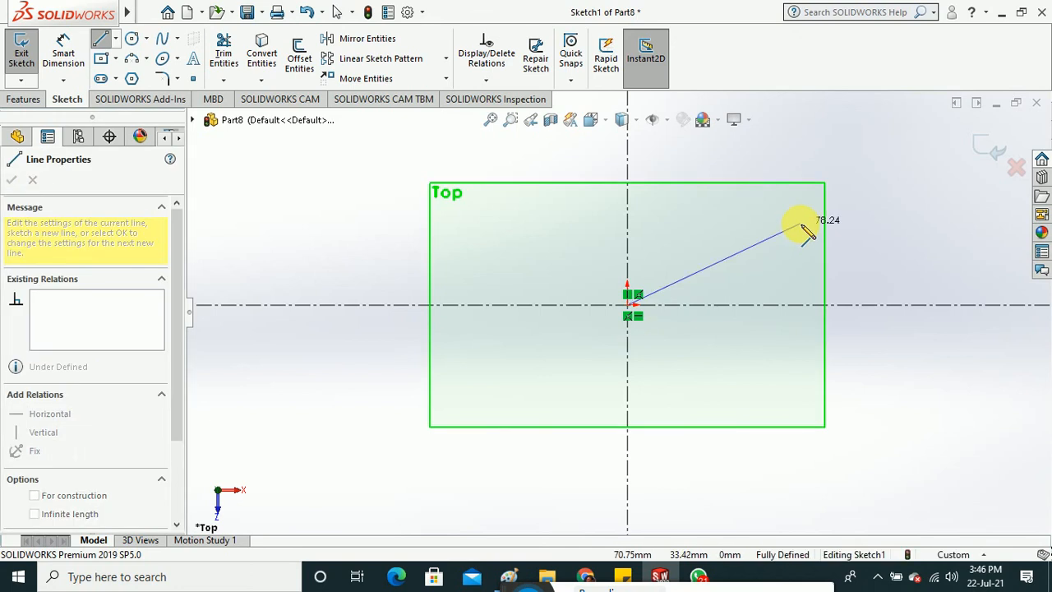
pyautogui.click(801, 225)
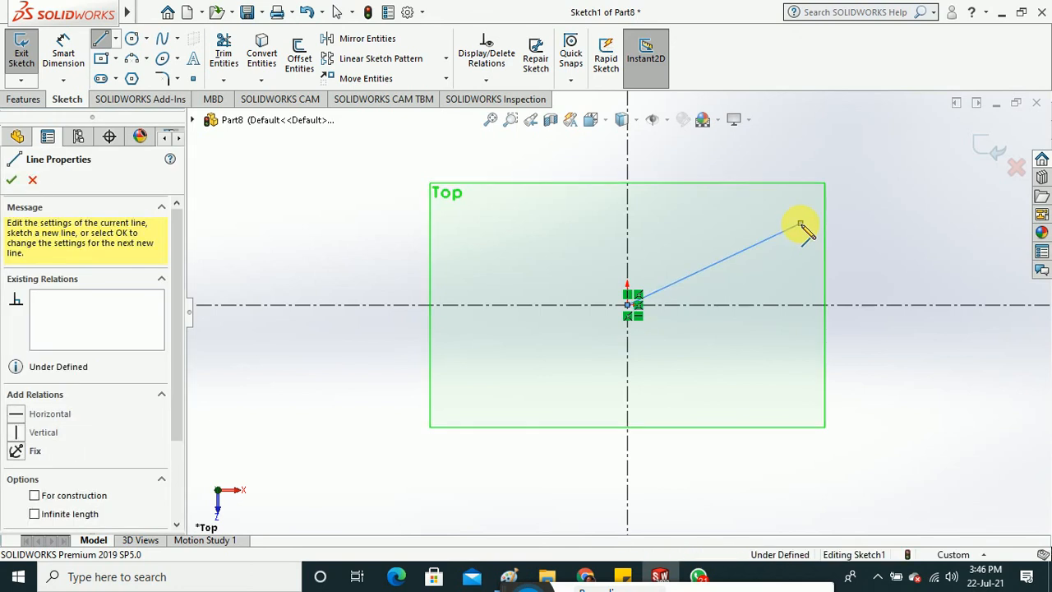
pyautogui.press('Escape')
# Dimension the angle between the slanted line and the horizontal construction line, accepting it as drawn.
pyautogui.click(63, 53)
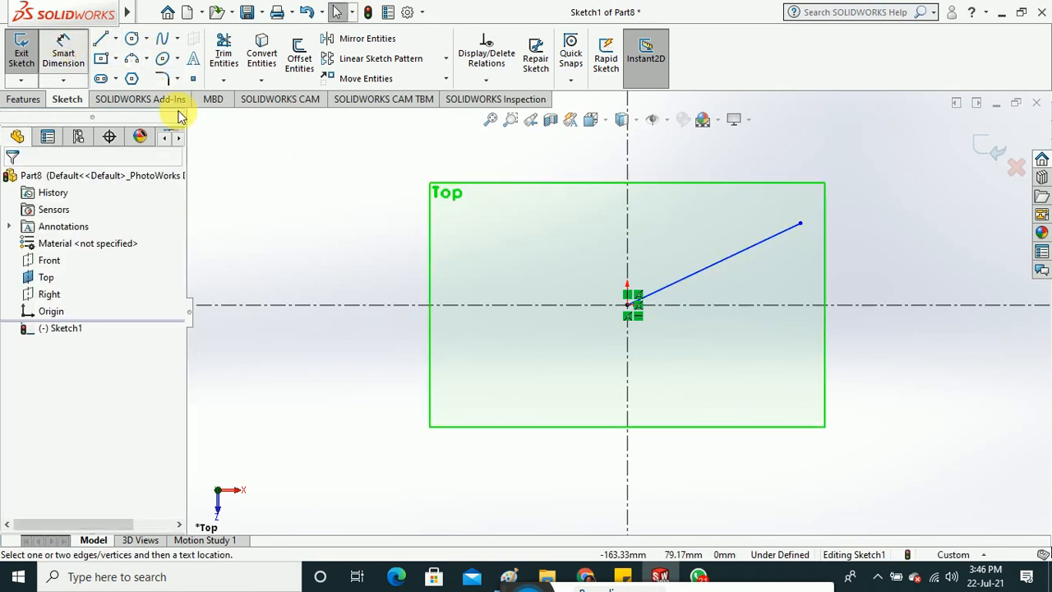
pyautogui.click(699, 274)
pyautogui.click(725, 305)
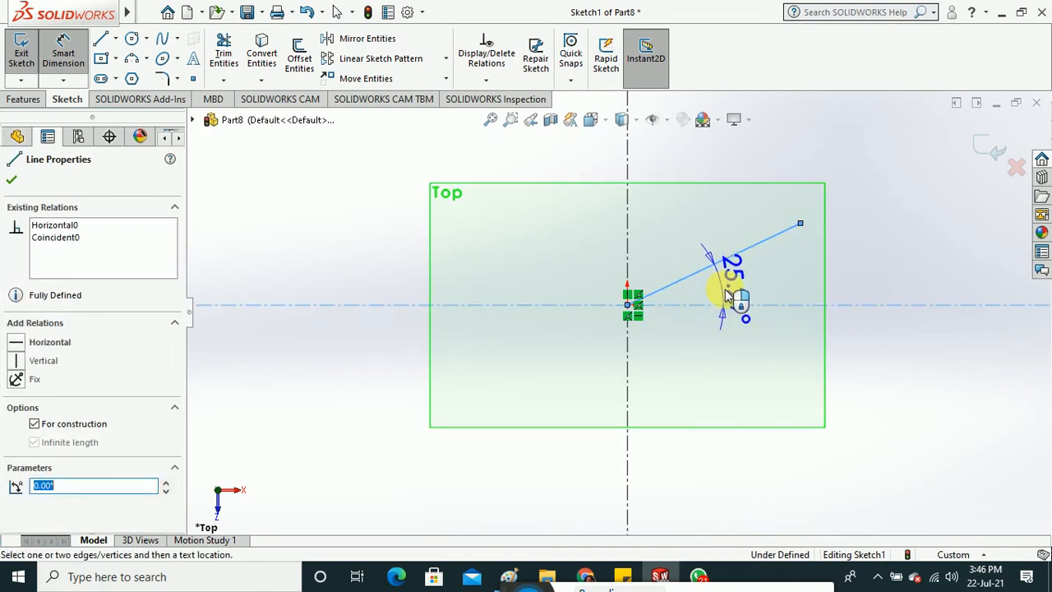
pyautogui.click(728, 295)
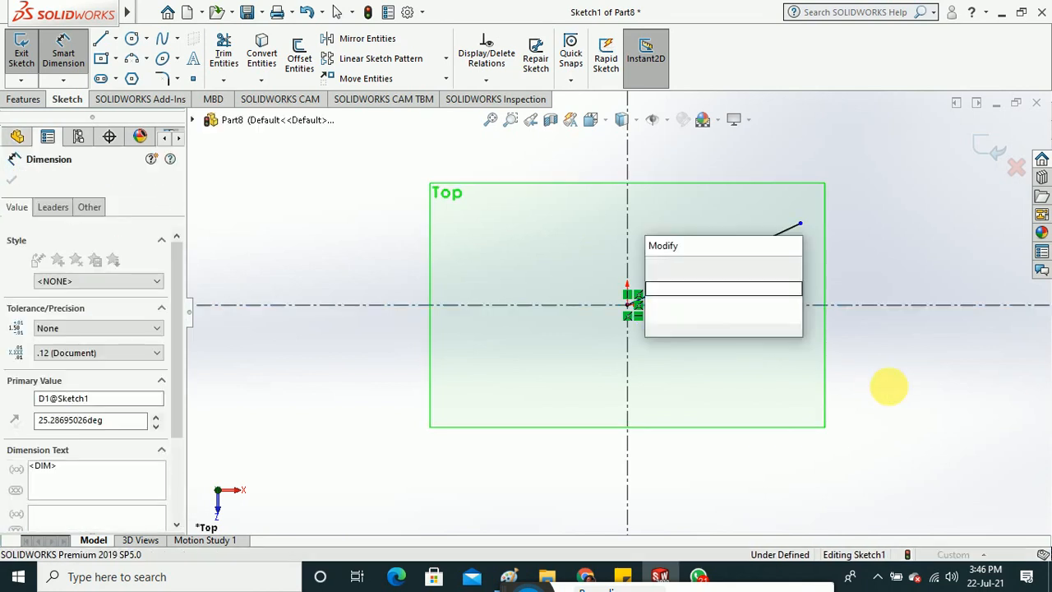
pyautogui.press('Return')
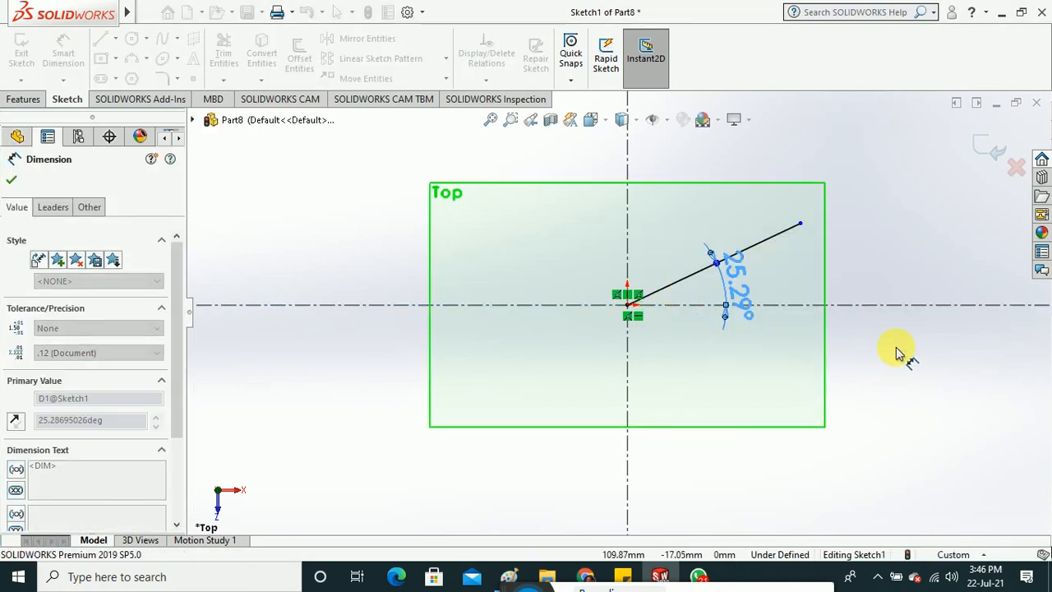
# Shorten the slanted line to about 73 mm by moving its free end, and dimension its aligned length, accepting it as drawn.
pyautogui.press('Escape')
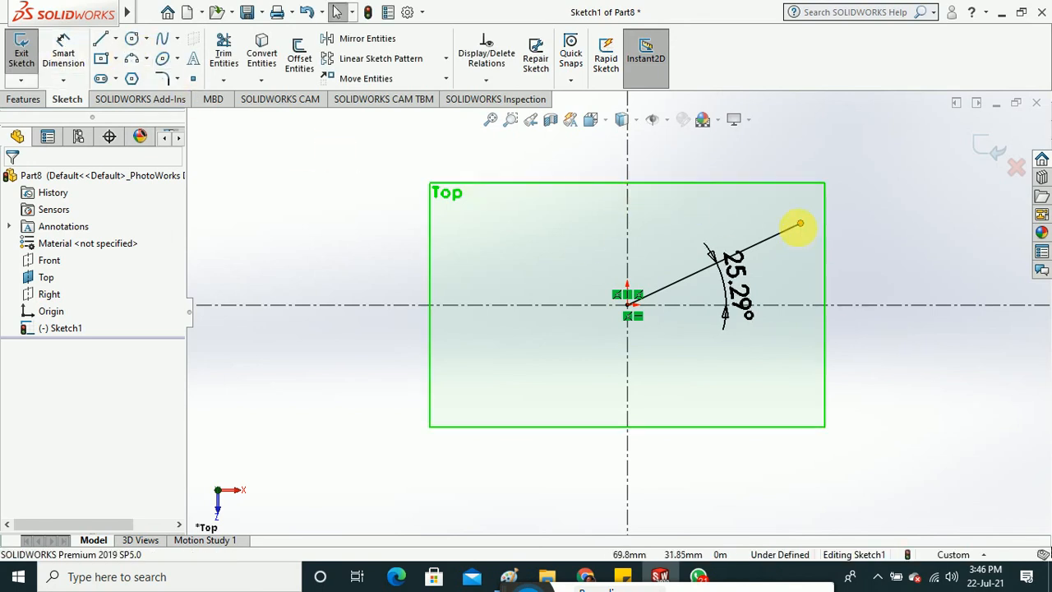
pyautogui.moveTo(800, 223)
pyautogui.mouseDown()
pyautogui.moveTo(838, 218)
pyautogui.moveTo(951, 165)
pyautogui.moveTo(594, 463)
pyautogui.moveTo(1024, 127)
pyautogui.moveTo(526, 392)
pyautogui.moveTo(943, 172)
pyautogui.moveTo(801, 234)
pyautogui.moveTo(909, 194)
pyautogui.moveTo(801, 246)
pyautogui.moveTo(785, 235)
pyautogui.mouseUp()
pyautogui.click(64, 51)
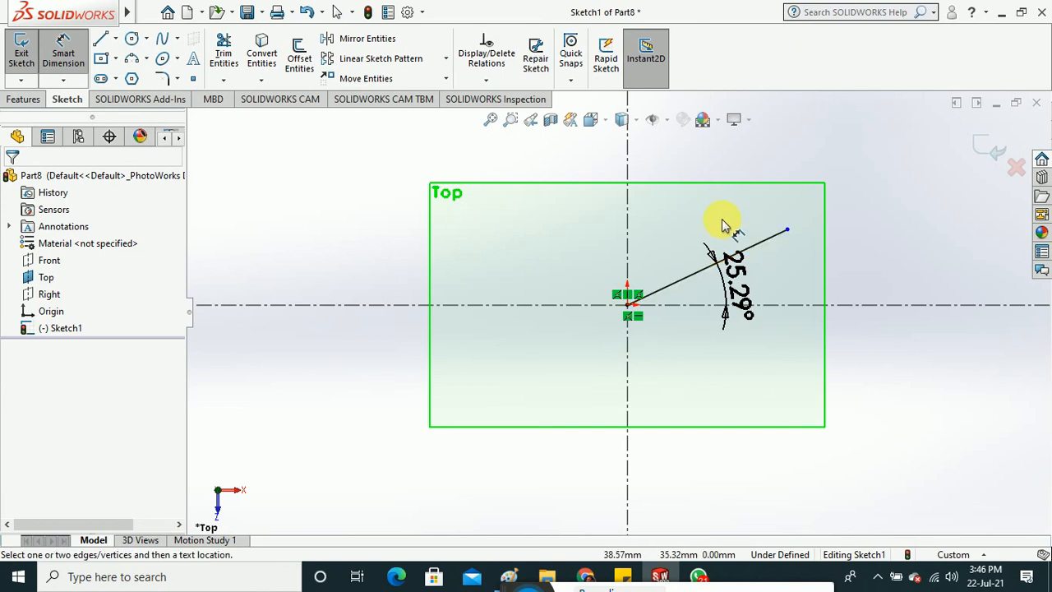
pyautogui.click(760, 246)
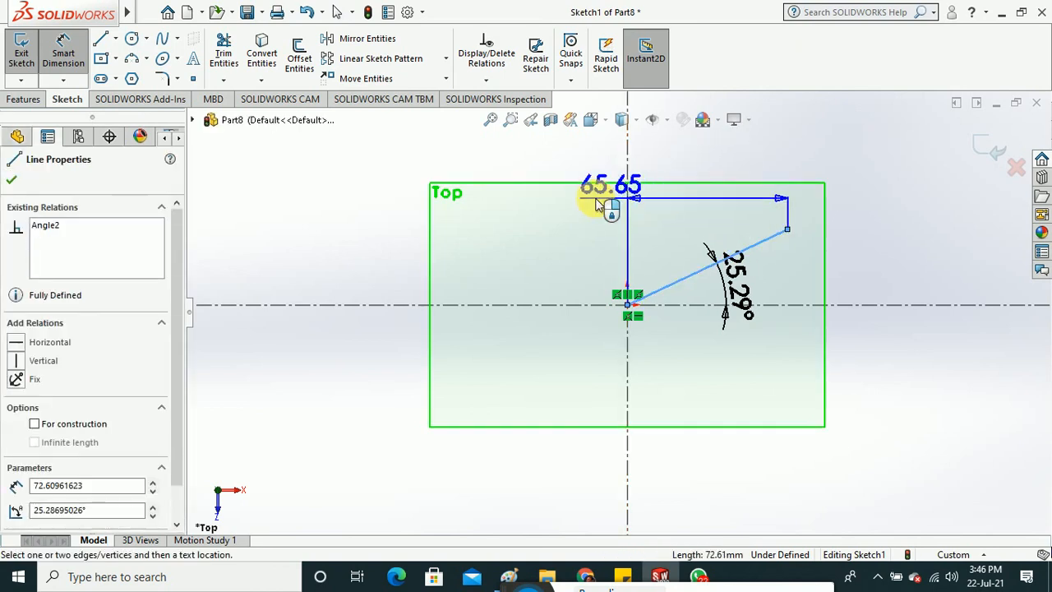
pyautogui.click(524, 257)
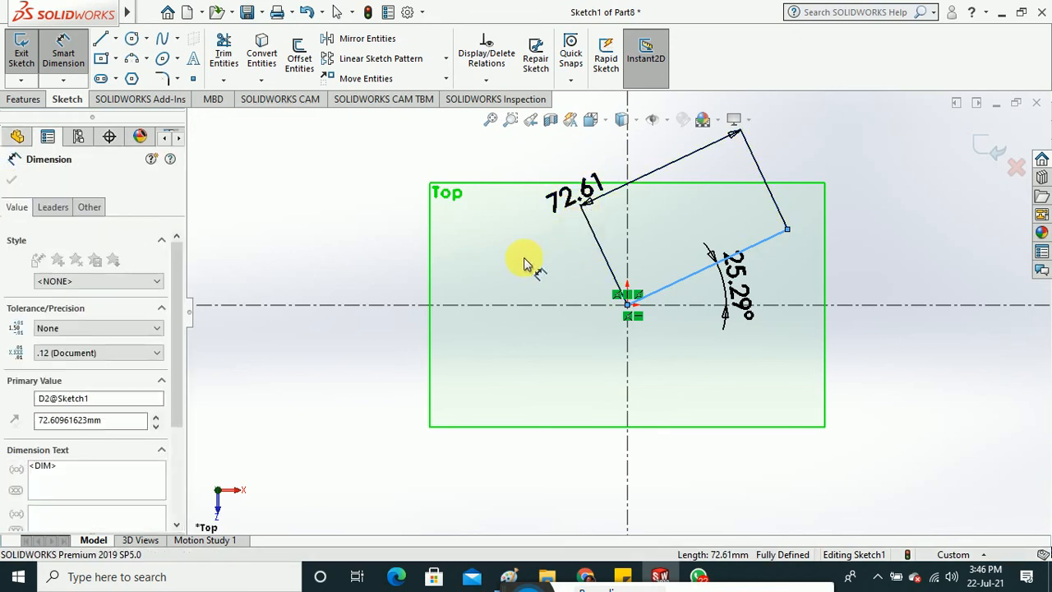
pyautogui.click(514, 183)
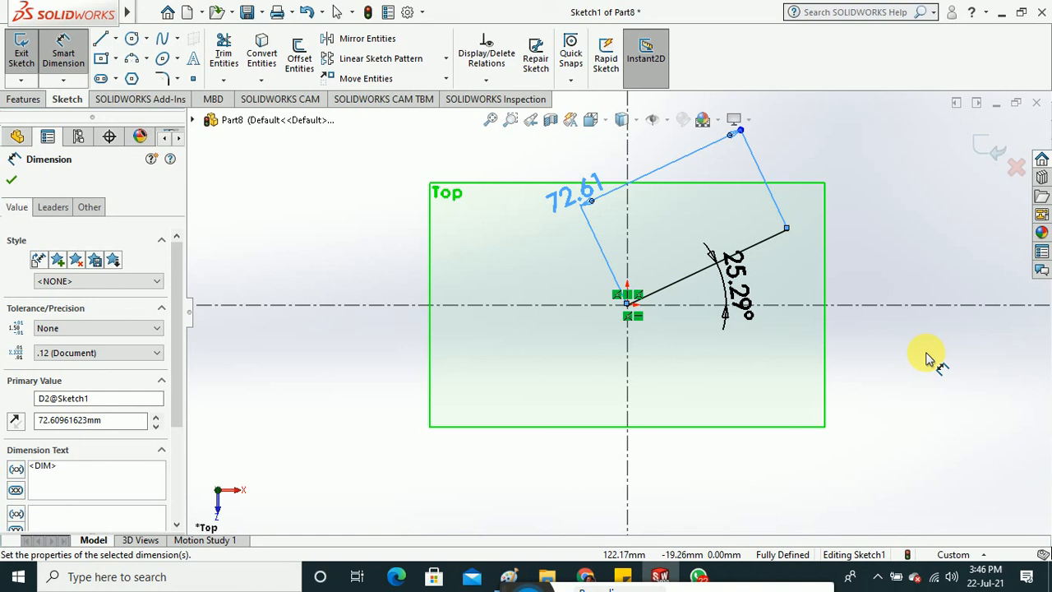
pyautogui.click(927, 359)
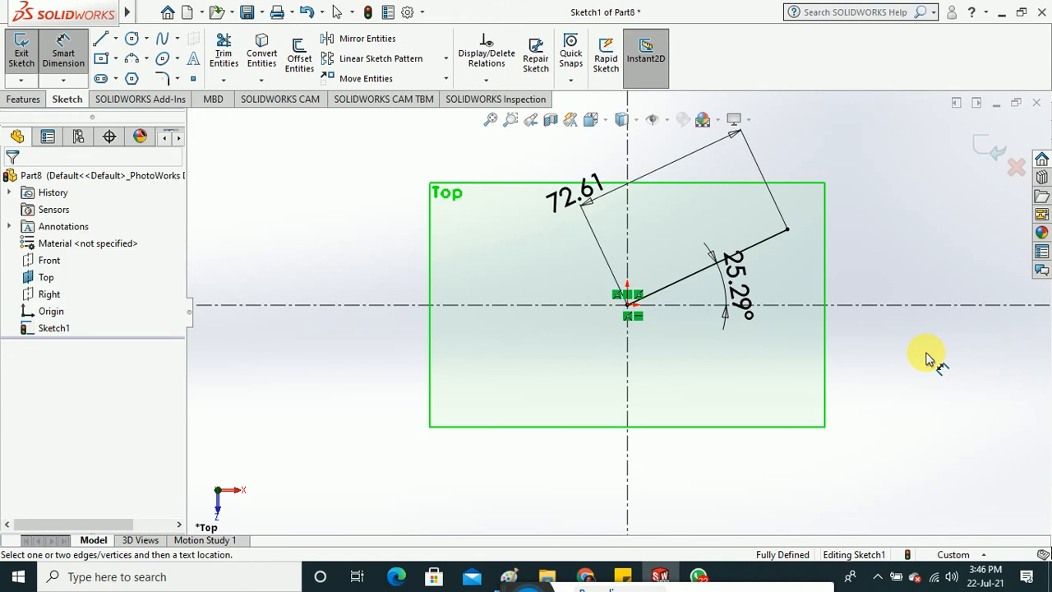
# Close SOLIDWORKS and all open Google Chrome windows.
pyautogui.click(1042, 13)
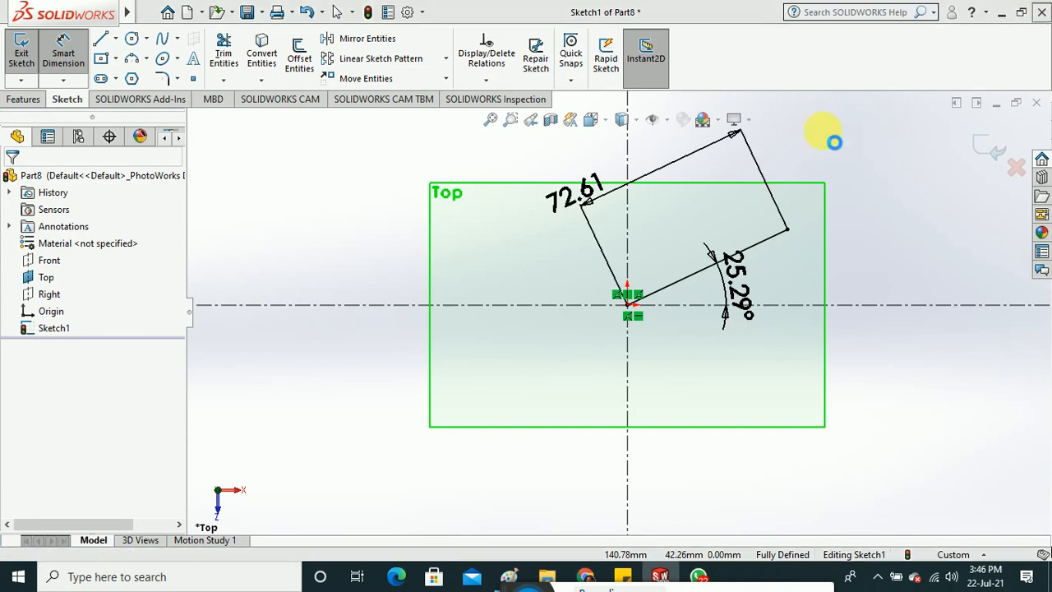
pyautogui.click(564, 294)
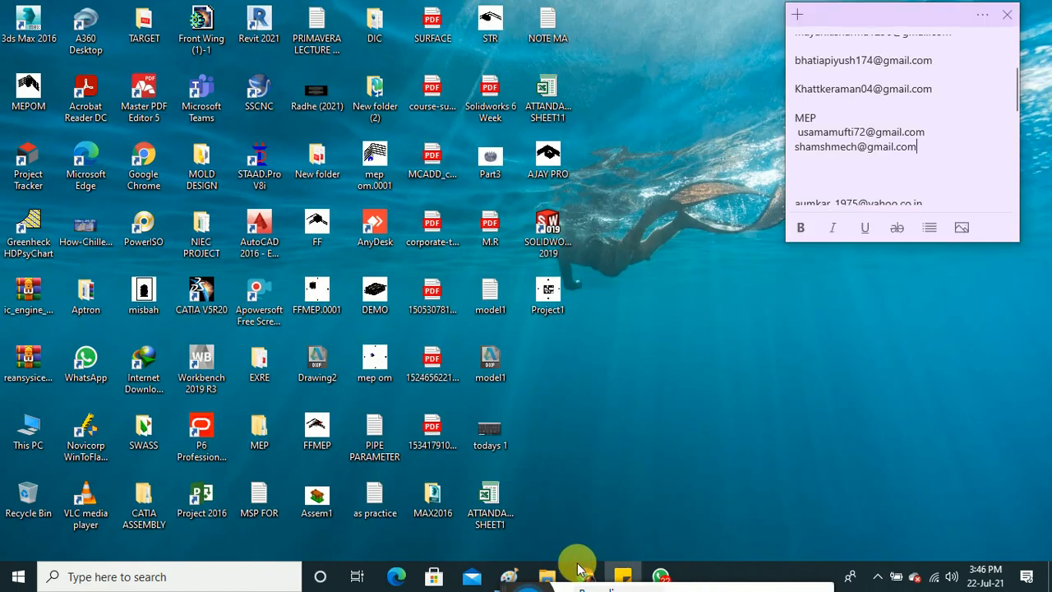
pyautogui.rightClick(583, 575)
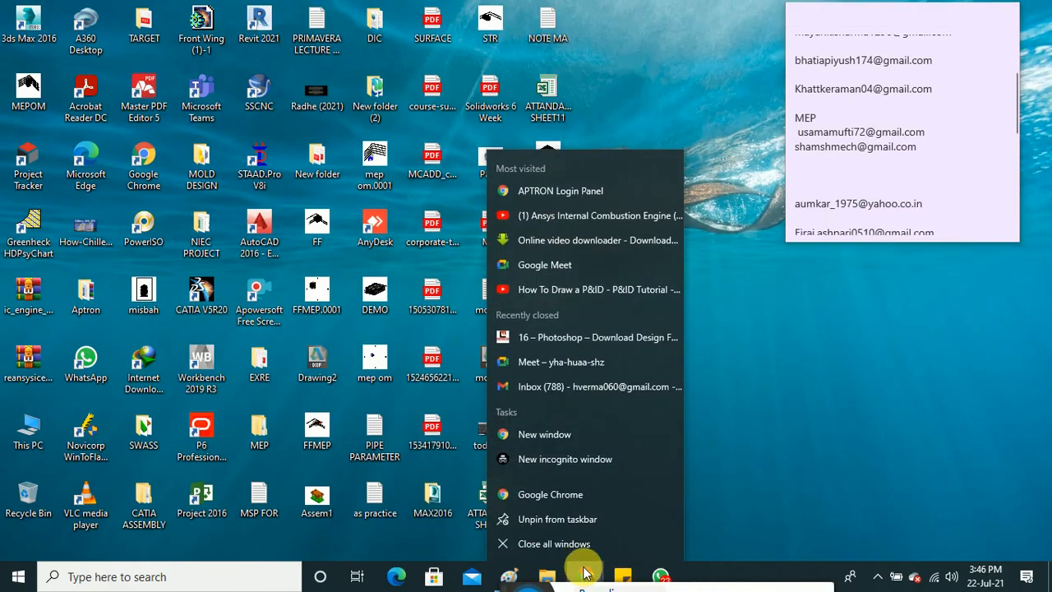
pyautogui.click(578, 543)
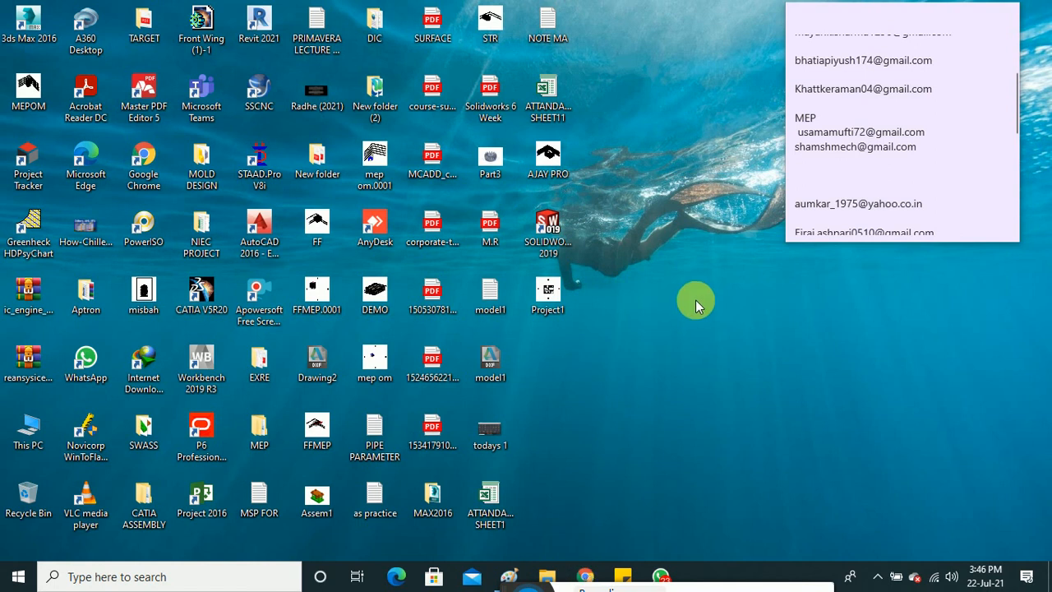